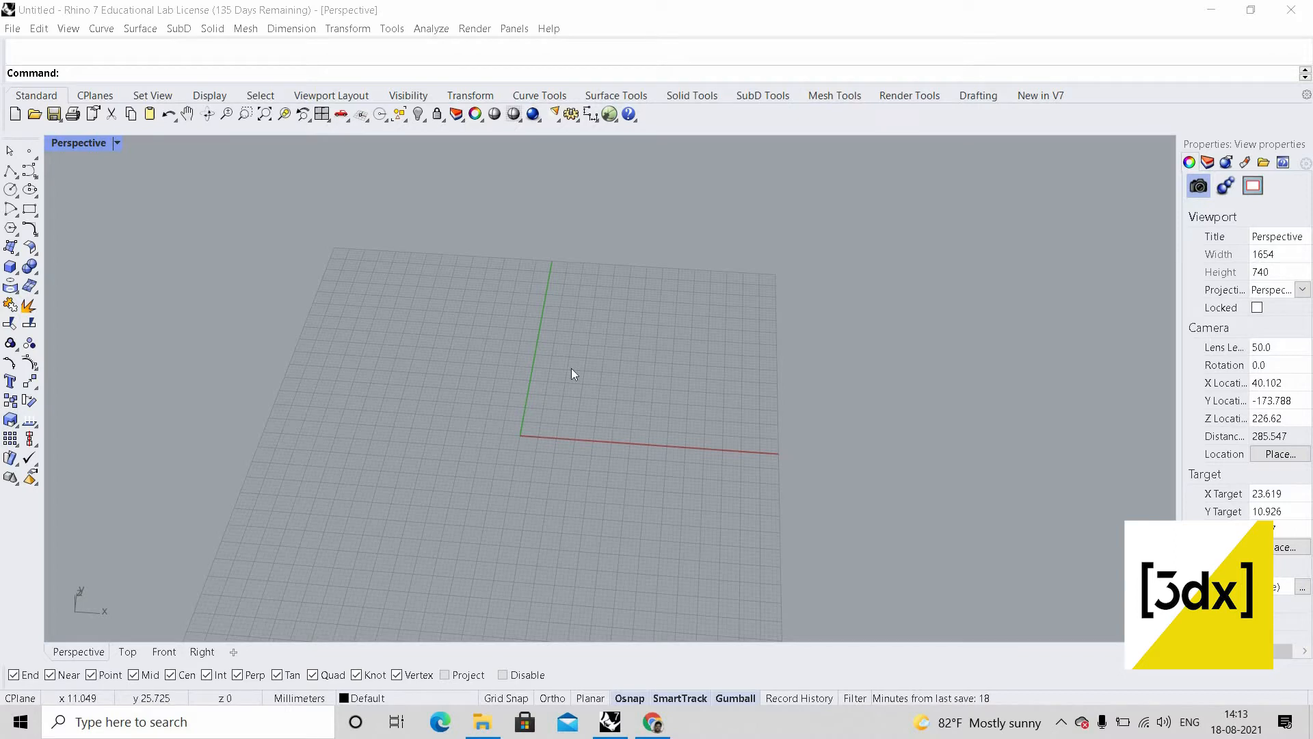
{"action": "left_click", "coordinate": [483, 734]}
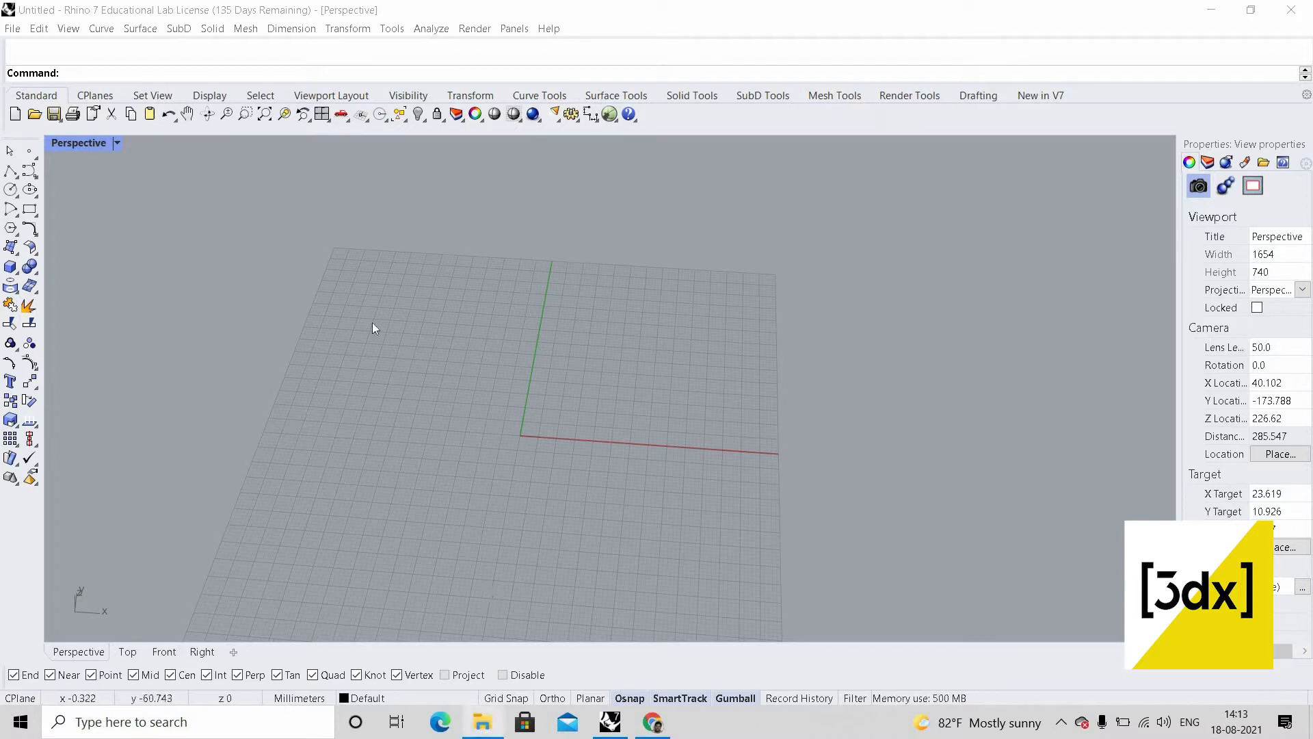
{"action": "double_click", "coordinate": [322, 250]}
{"action": "left_click_drag", "start_coordinate": [313, 233], "coordinate": [228, 134]}
{"action": "key", "text": "alt+Tab"}
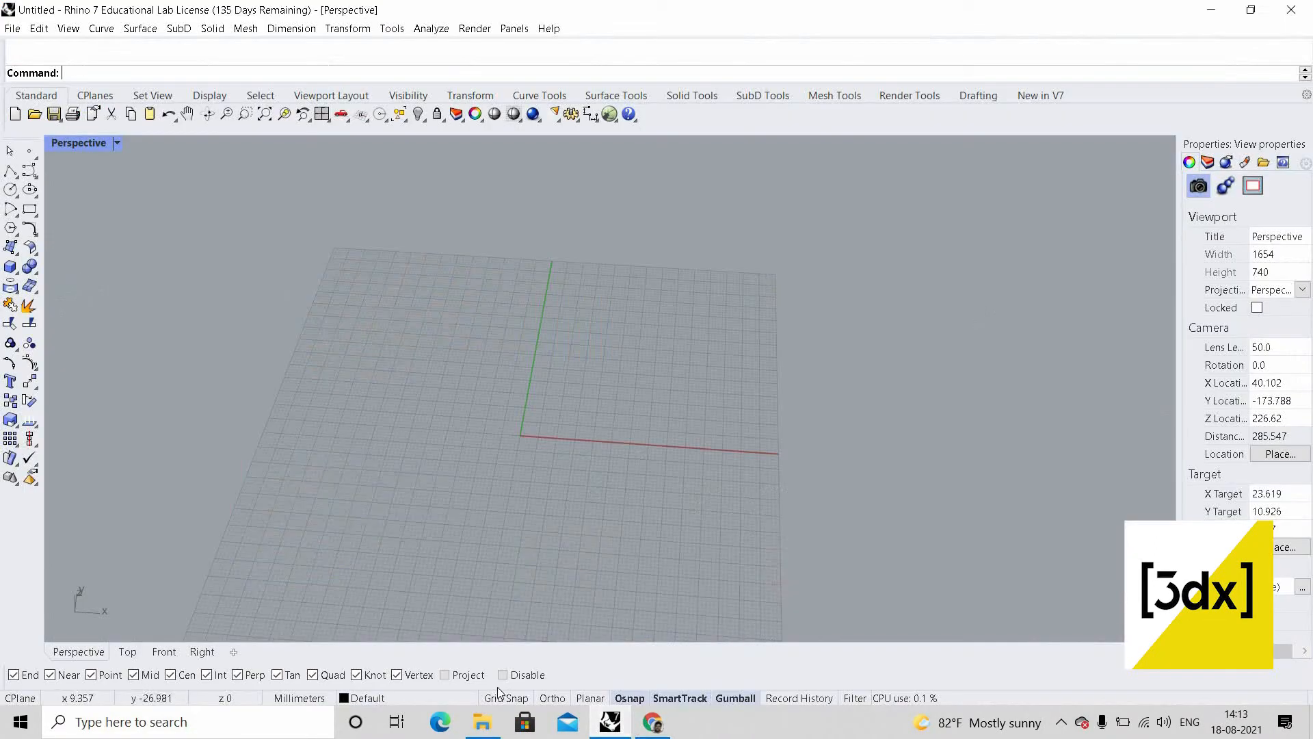
- Bring the ZH_Aquatic_Centre_21_OK_01 section image from Downloads in File Explorer into Rhino as a picture laid flat on the grid
{"action": "left_click", "coordinate": [476, 728]}
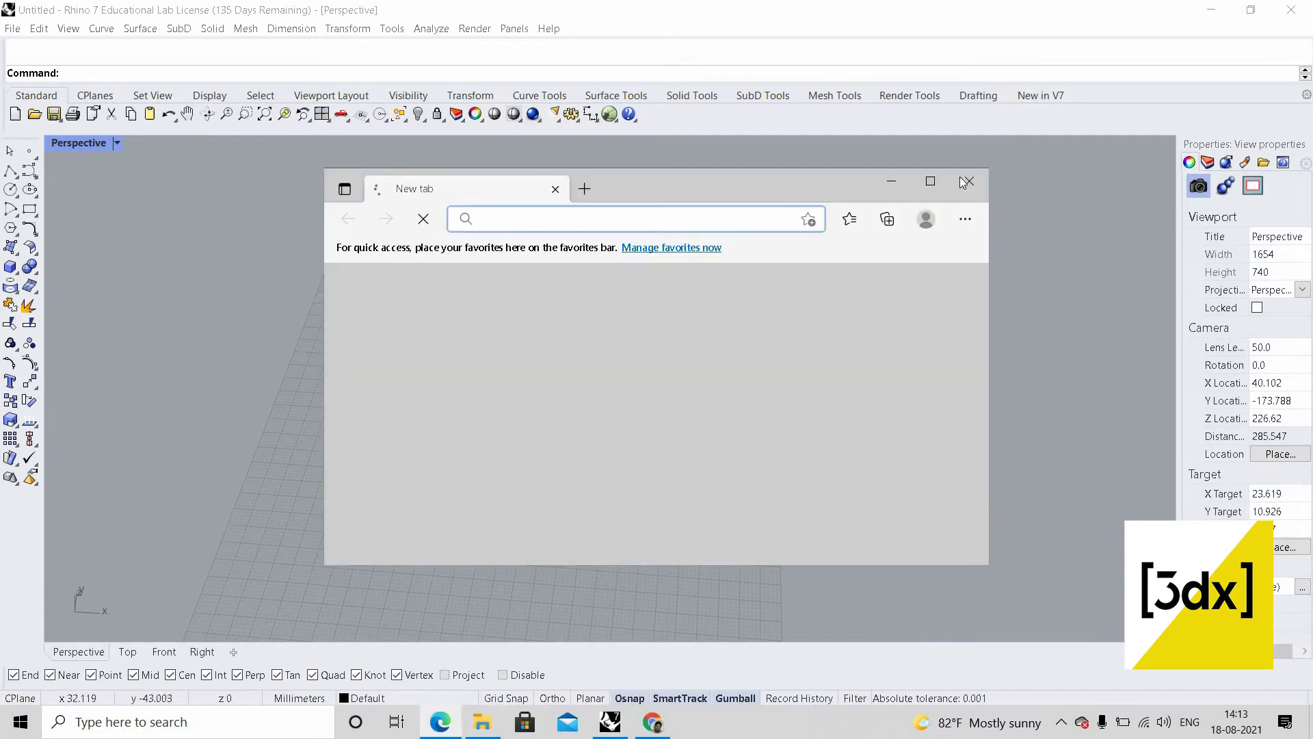
{"action": "left_click", "coordinate": [969, 181]}
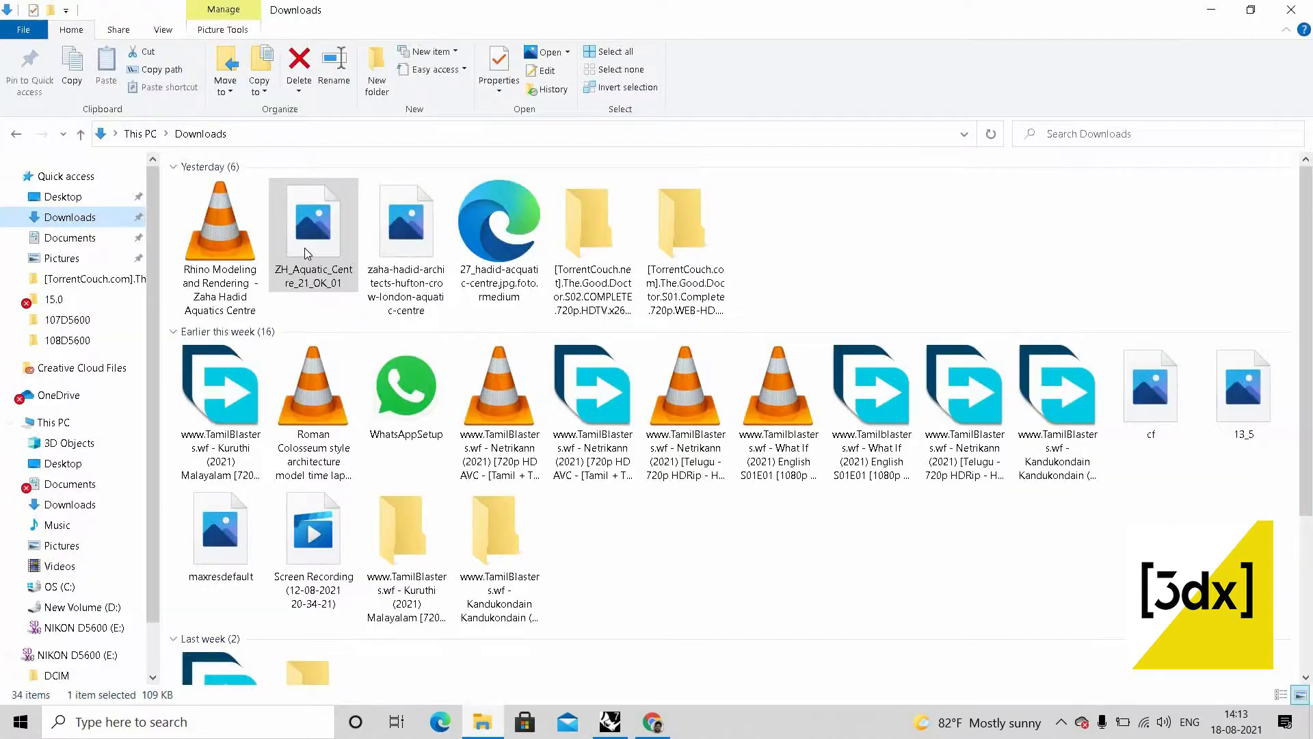
{"action": "left_click_drag", "start_coordinate": [566, 683], "coordinate": [602, 321]}
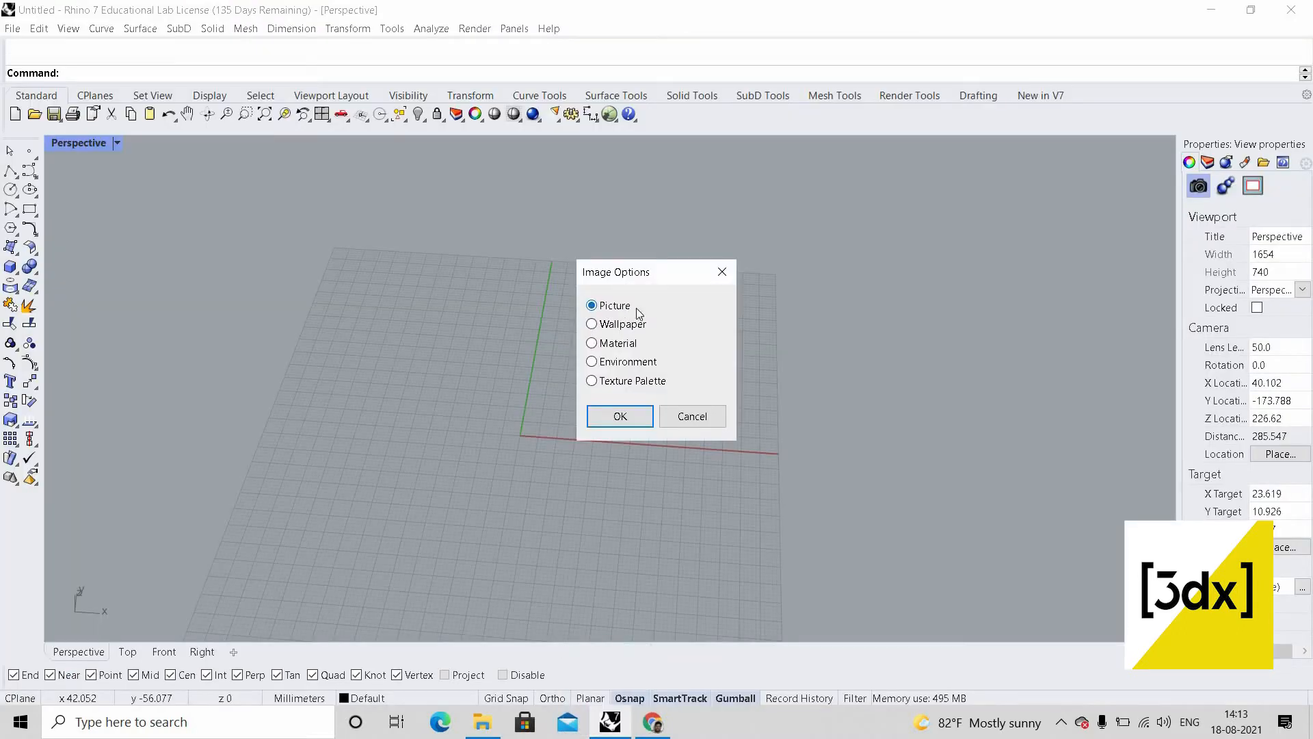
{"action": "left_click", "coordinate": [620, 417]}
{"action": "left_click", "coordinate": [356, 280]}
{"action": "left_click", "coordinate": [729, 467]}
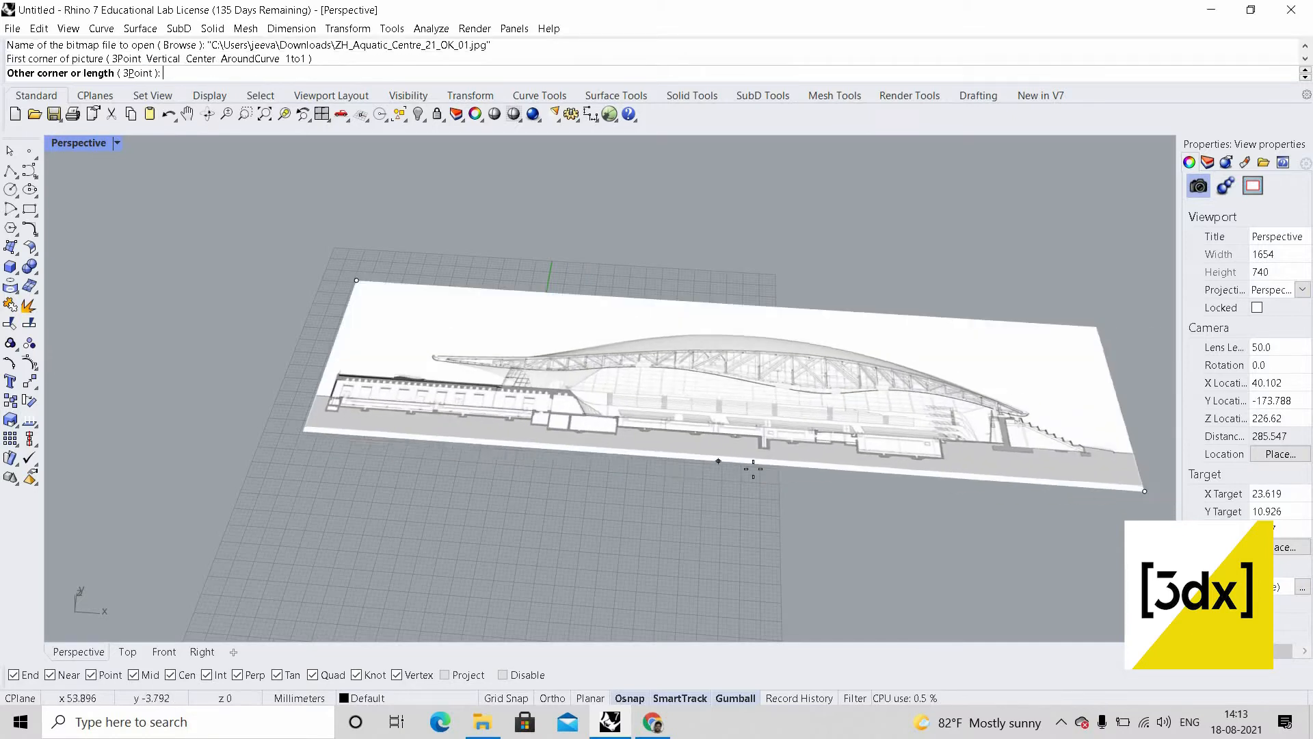
- Import the zaha-hadid-architects-hufton-crow-london-aquatic-centre plan image as a picture, starting at the section picture's lower-left corner and matching its width
{"action": "scroll", "coordinate": [595, 332], "scroll_direction": "down", "scroll_amount": 6}
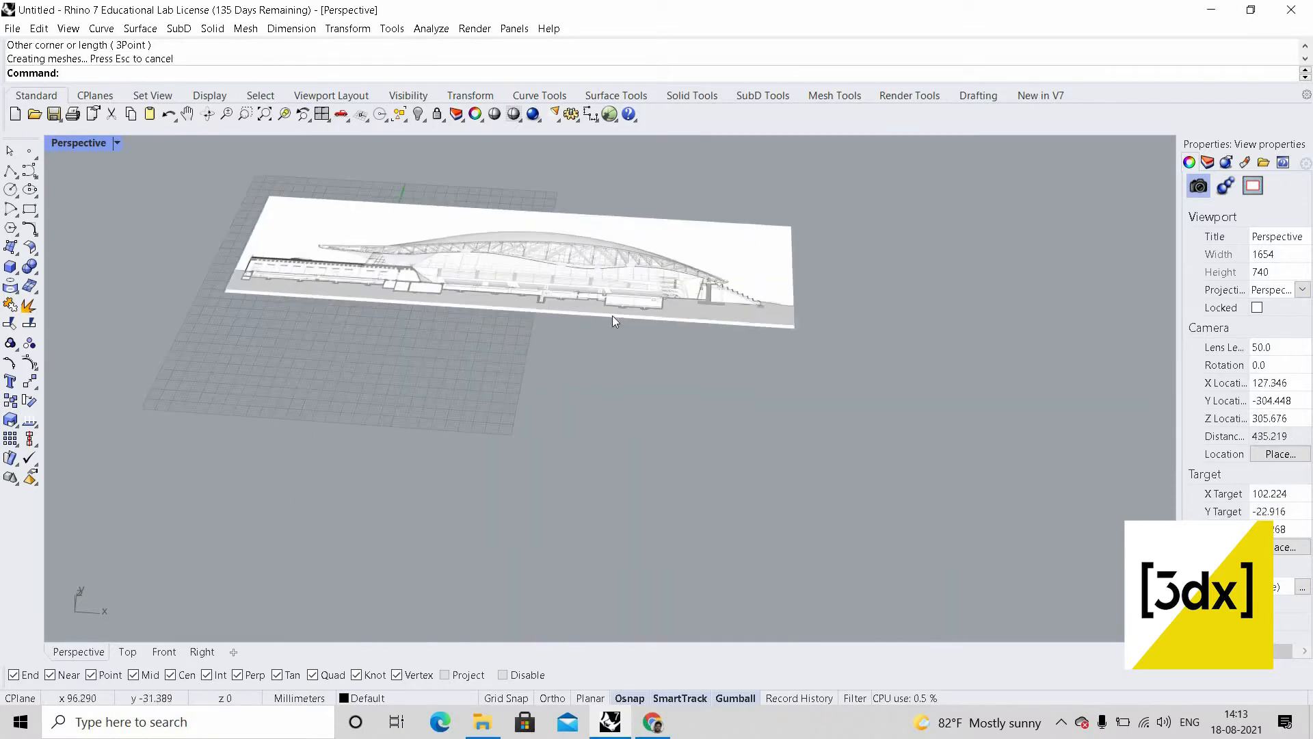
{"action": "scroll", "coordinate": [558, 296], "scroll_direction": "up", "scroll_amount": 2}
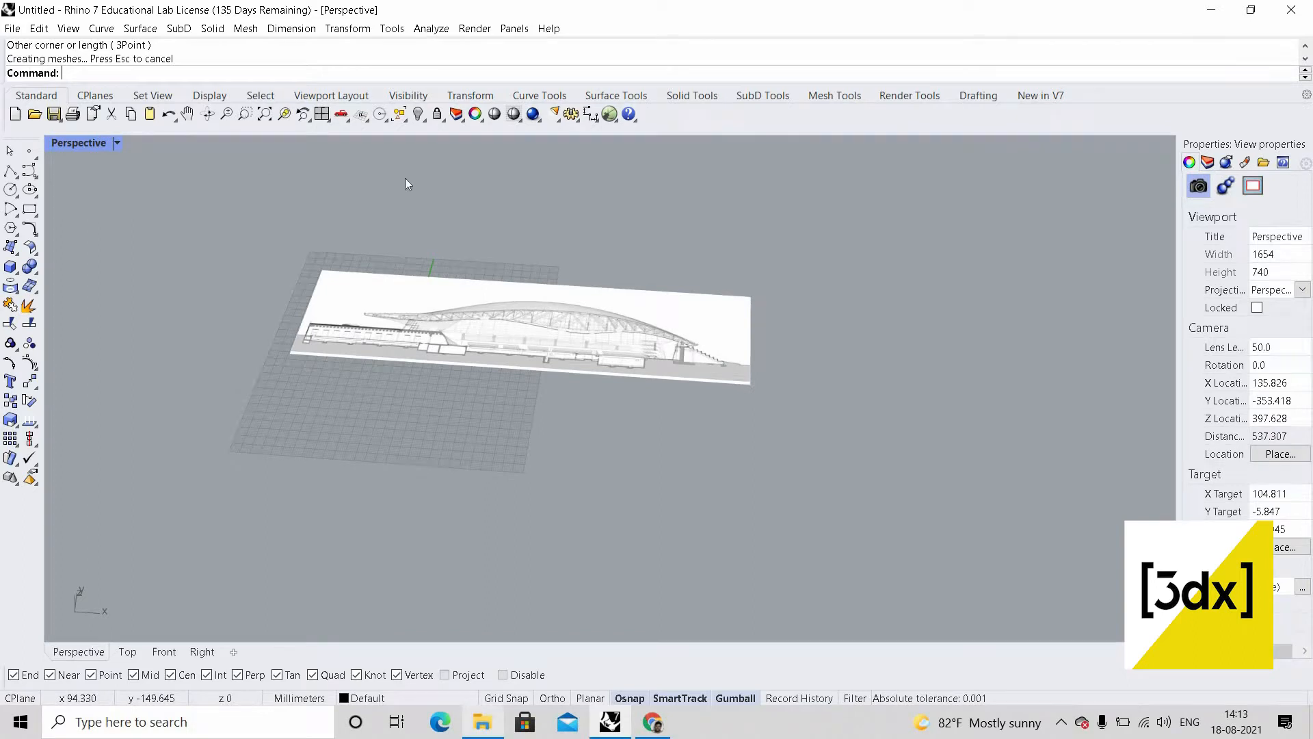
{"action": "key", "text": "alt+Tab"}
{"action": "left_click_drag", "start_coordinate": [397, 205], "coordinate": [478, 396]}
{"action": "left_click", "coordinate": [619, 417]}
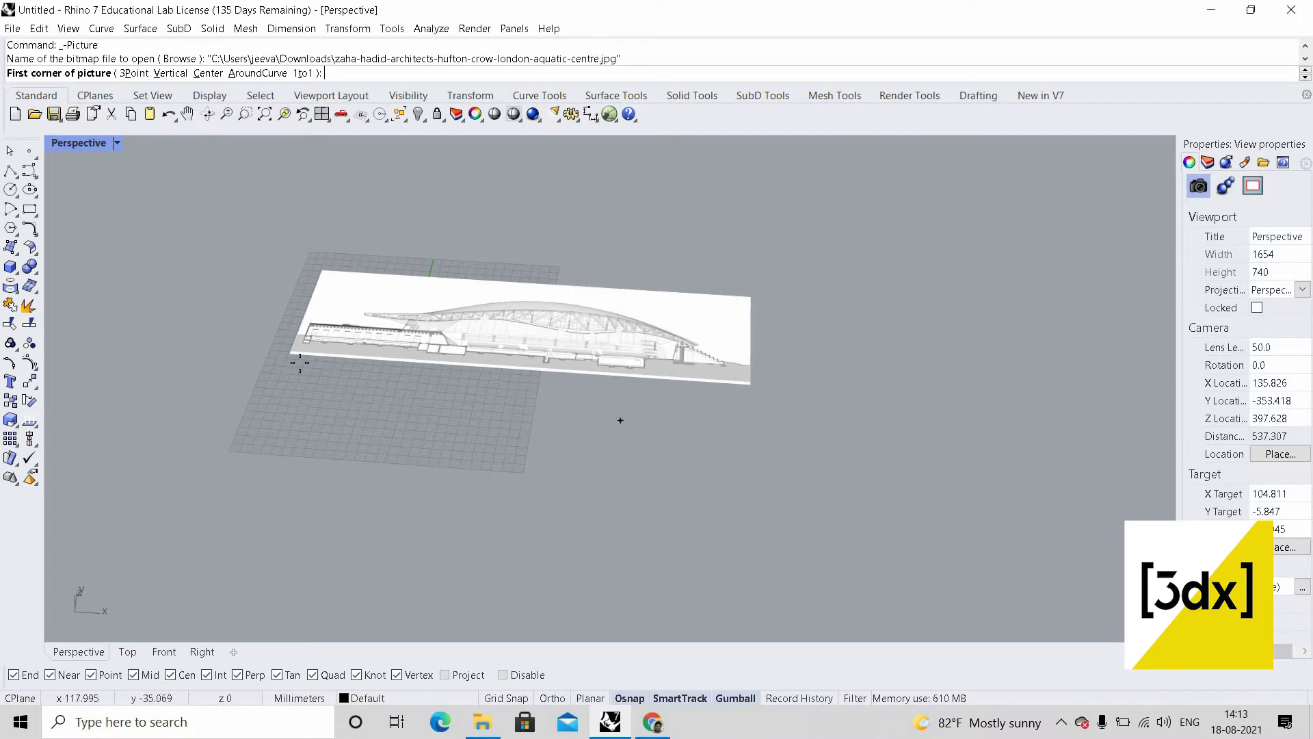
{"action": "left_click", "coordinate": [292, 354]}
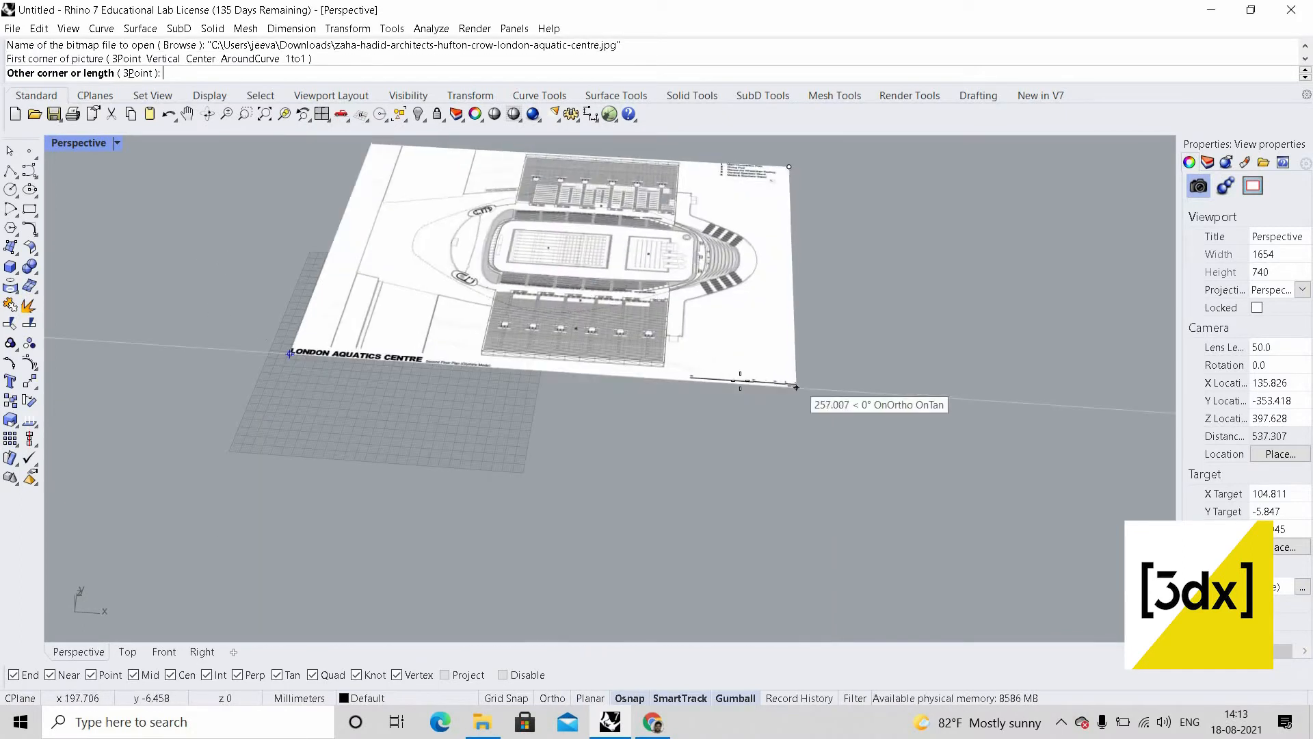
{"action": "left_click", "coordinate": [775, 327]}
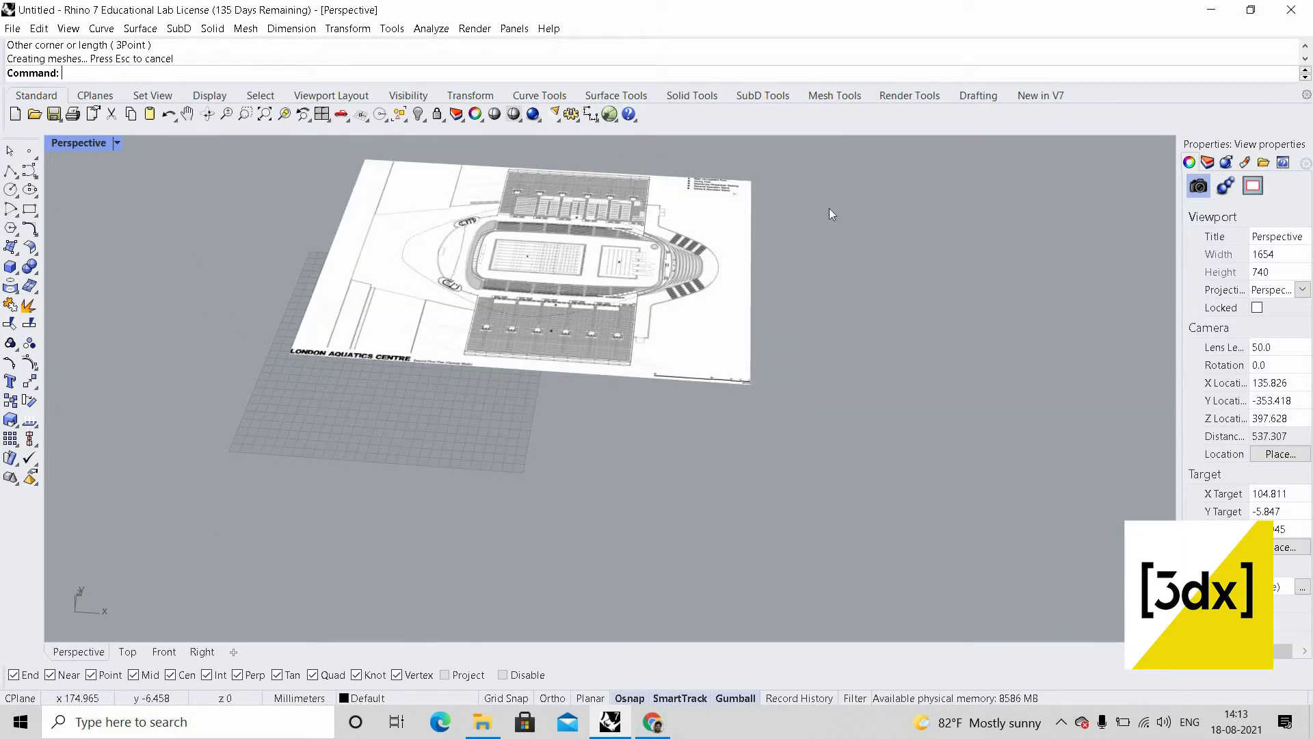
- Move the plan picture below the section so its upper-left corner meets the section picture's lower-left corner
{"action": "left_click", "coordinate": [547, 225]}
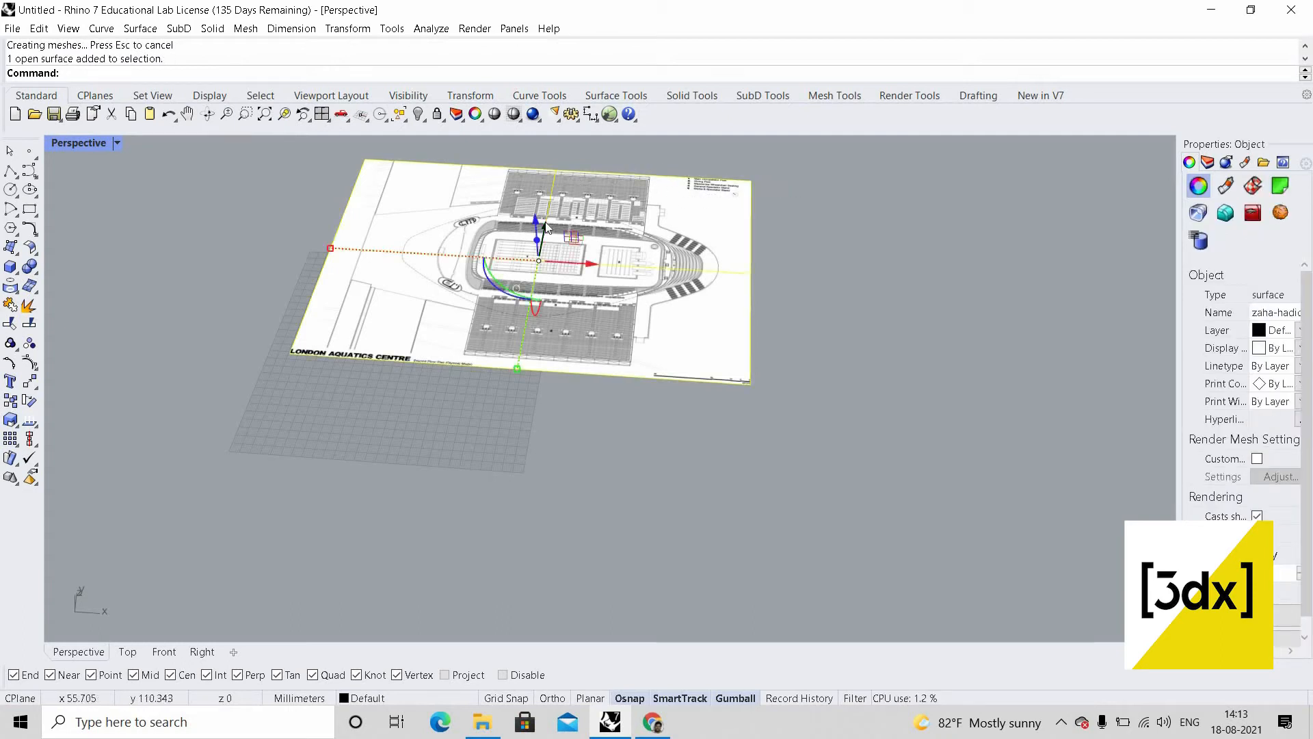
{"action": "left_click_drag", "start_coordinate": [545, 226], "coordinate": [747, 468]}
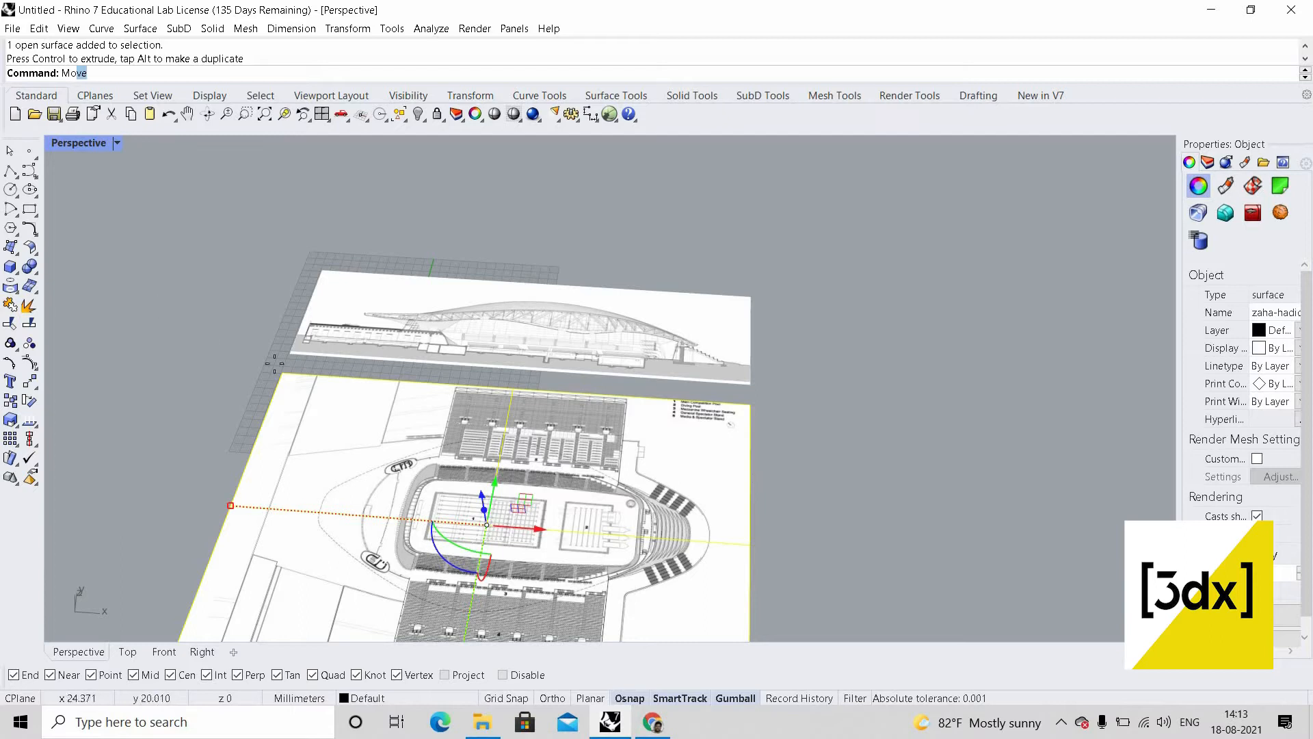
{"action": "key", "text": "Return"}
{"action": "scroll", "coordinate": [214, 331], "scroll_direction": "up", "scroll_amount": 5}
{"action": "left_click", "coordinate": [370, 415]}
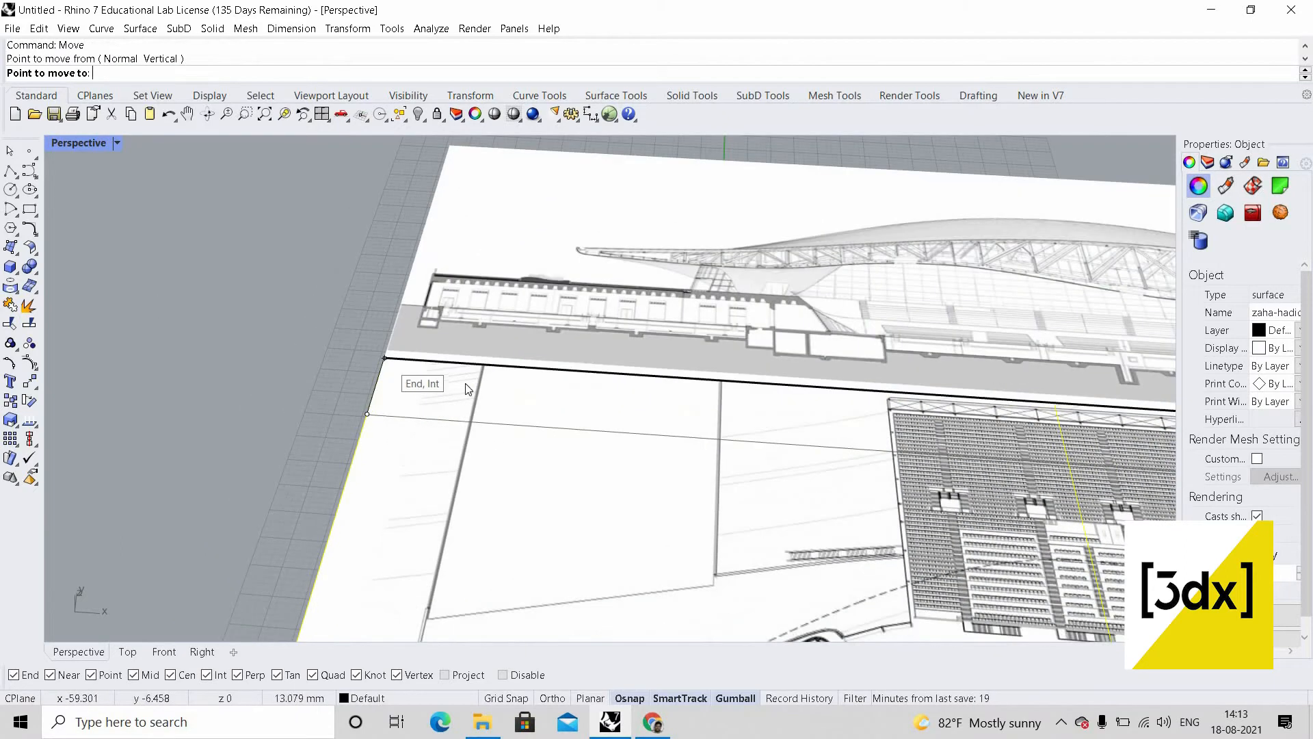
{"action": "left_click", "coordinate": [467, 388]}
{"action": "key", "text": "Escape"}
- Switch to a maximized Top view framing both reference pictures, with nothing selected
{"action": "scroll", "coordinate": [699, 378], "scroll_direction": "down", "scroll_amount": 8}
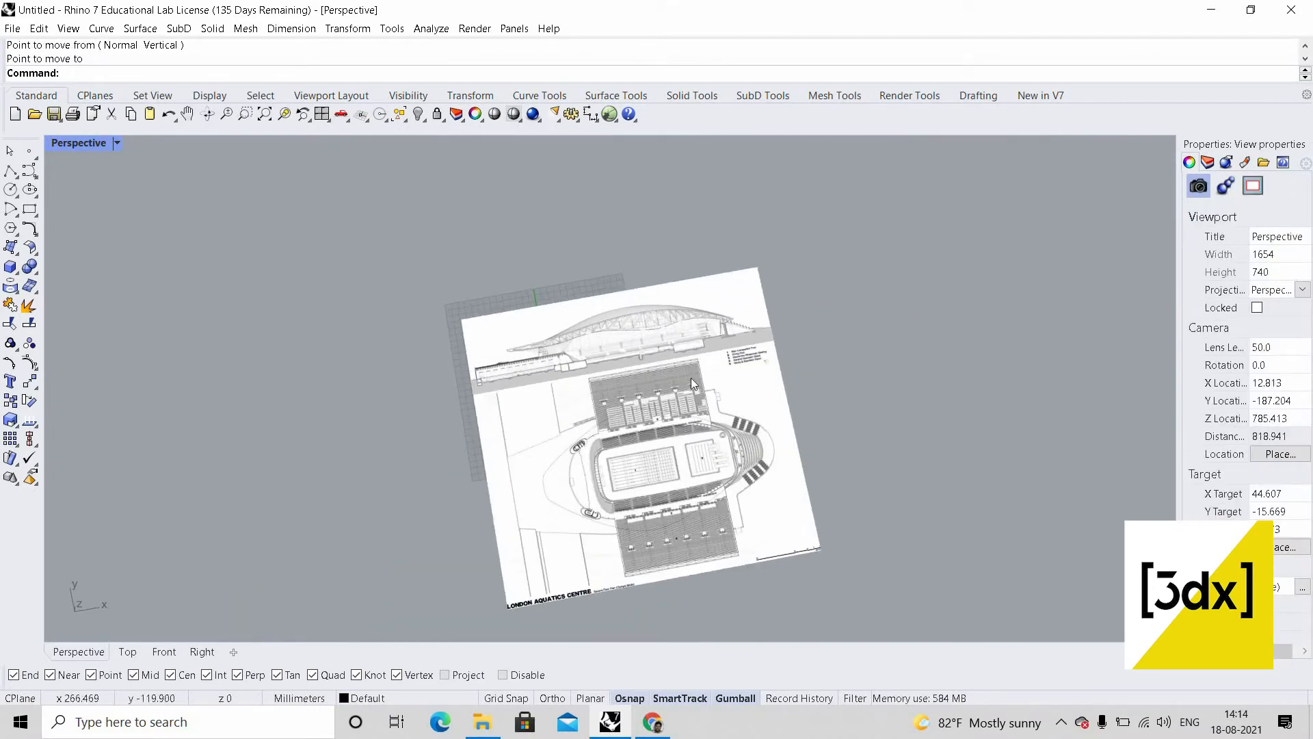
{"action": "right_click_drag", "start_coordinate": [691, 382], "coordinate": [725, 352]}
{"action": "scroll", "coordinate": [735, 355], "scroll_direction": "down", "scroll_amount": 4}
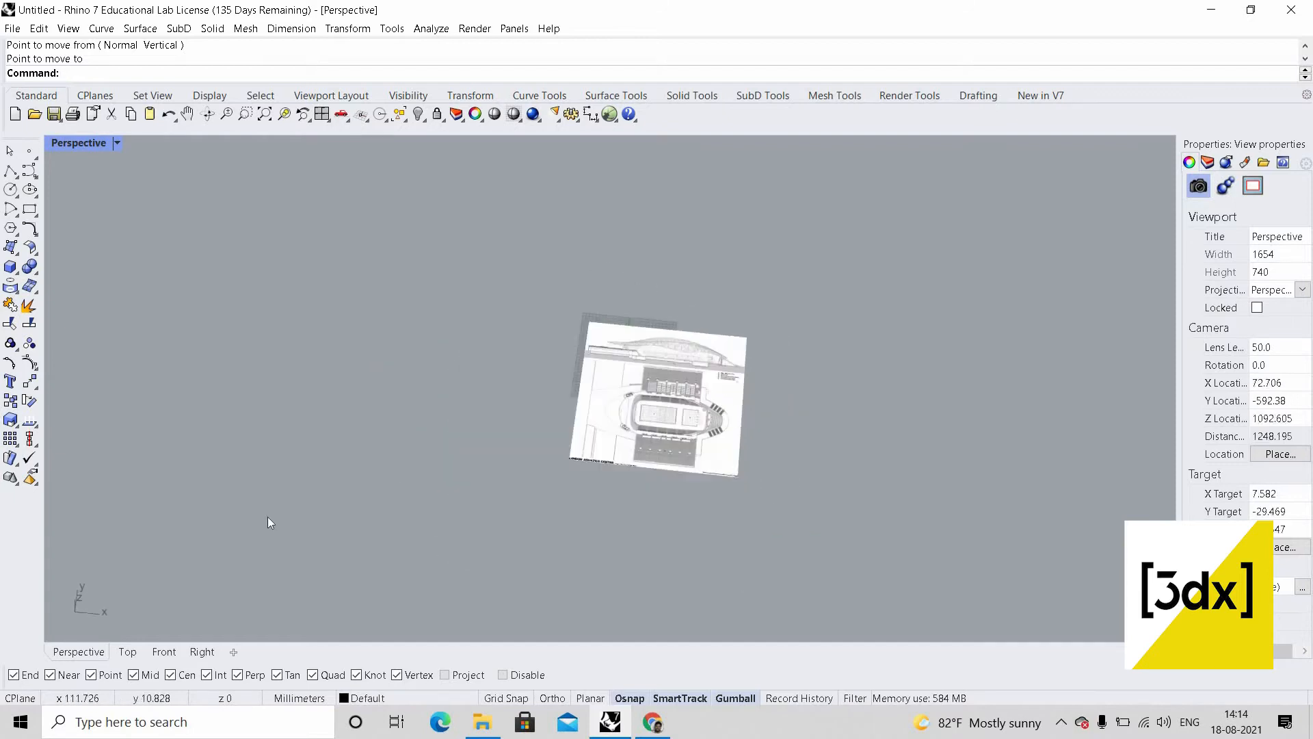
{"action": "scroll", "coordinate": [998, 291], "scroll_direction": "up", "scroll_amount": 2}
{"action": "left_click_drag", "start_coordinate": [759, 314], "coordinate": [270, 523]}
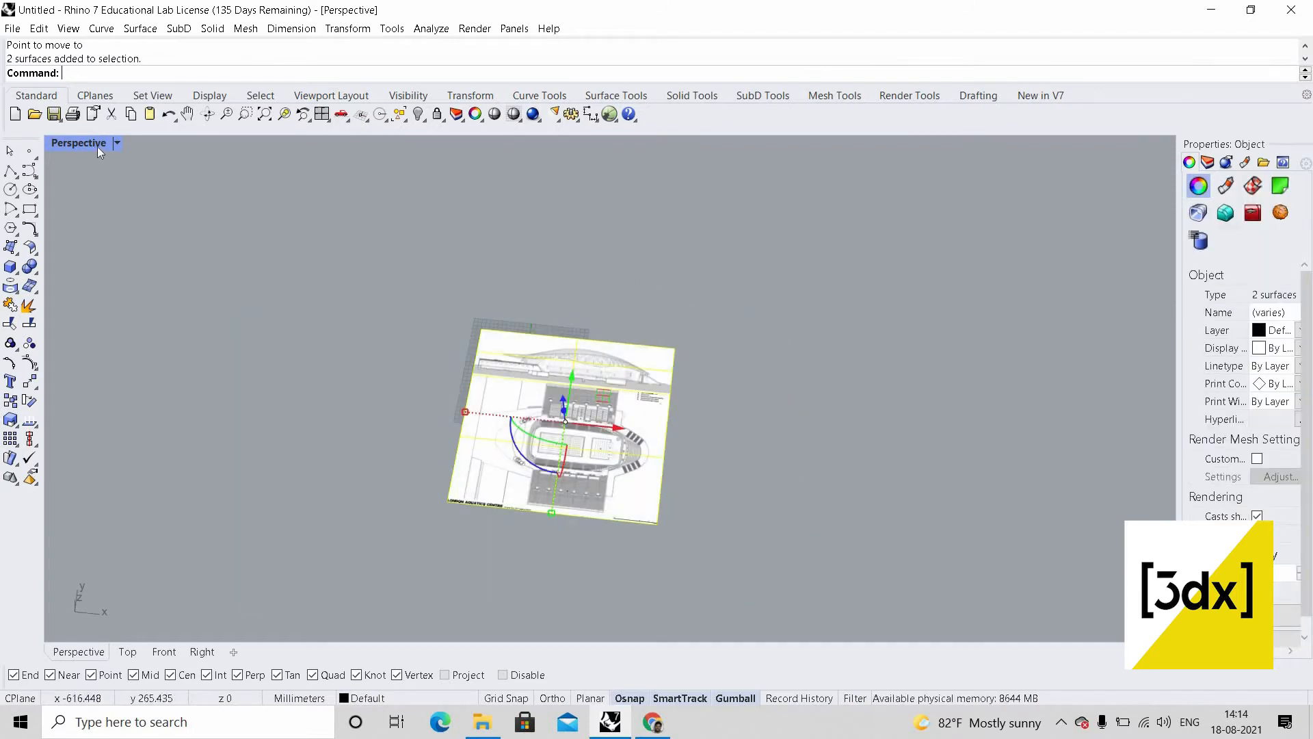
{"action": "double_click", "coordinate": [98, 145]}
{"action": "scroll", "coordinate": [350, 243], "scroll_direction": "down", "scroll_amount": 8}
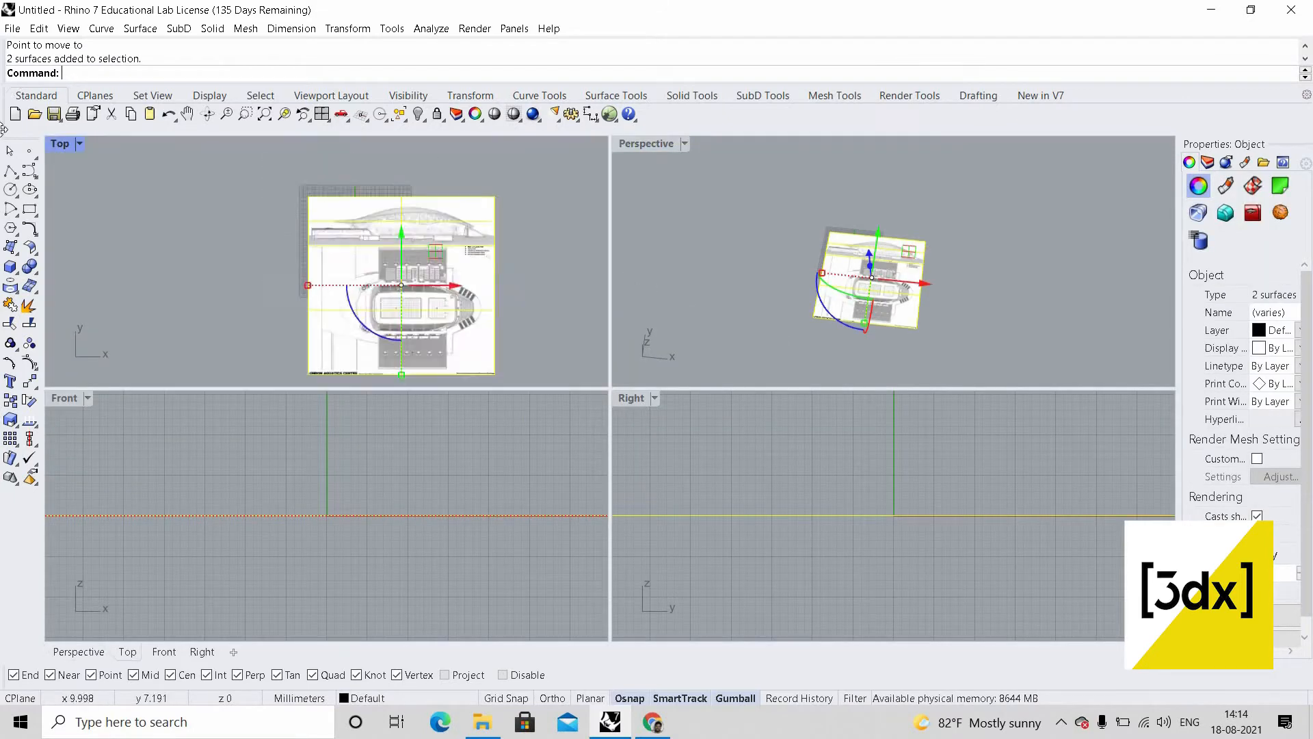
{"action": "double_click", "coordinate": [61, 144]}
{"action": "scroll", "coordinate": [807, 376], "scroll_direction": "up", "scroll_amount": 9}
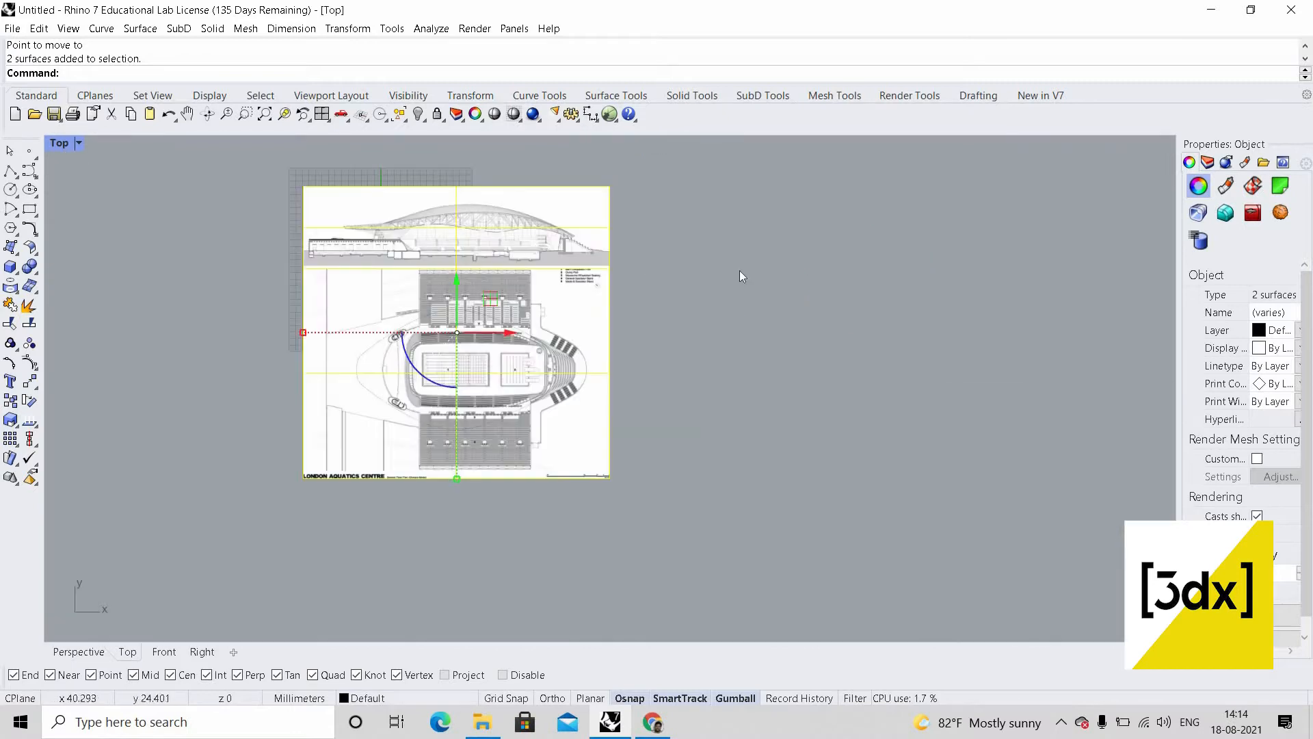
{"action": "scroll", "coordinate": [451, 205], "scroll_direction": "up", "scroll_amount": 4}
{"action": "left_click", "coordinate": [83, 212]}
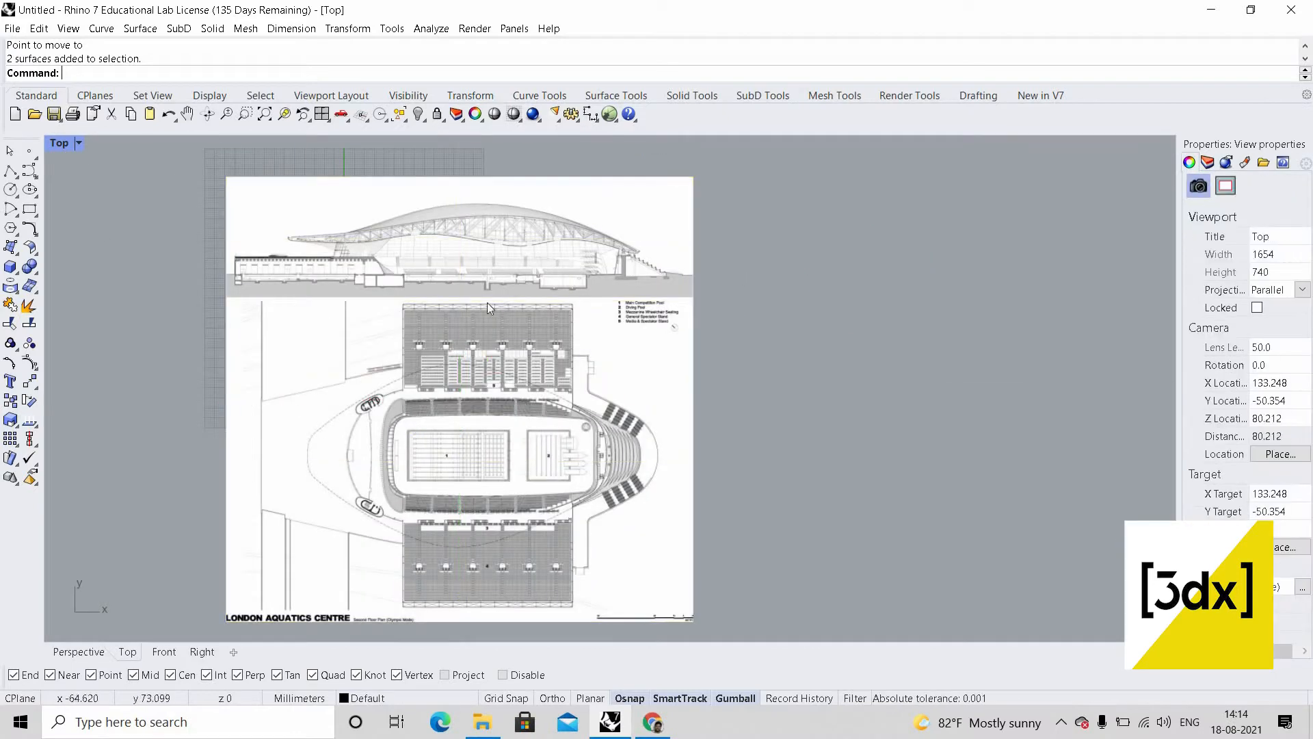
- Start a degree 3 control point curve at the roof's left tip in the section and trace the cantilever's upper edge
{"action": "left_click", "coordinate": [29, 170]}
{"action": "scroll", "coordinate": [273, 195], "scroll_direction": "up", "scroll_amount": 5}
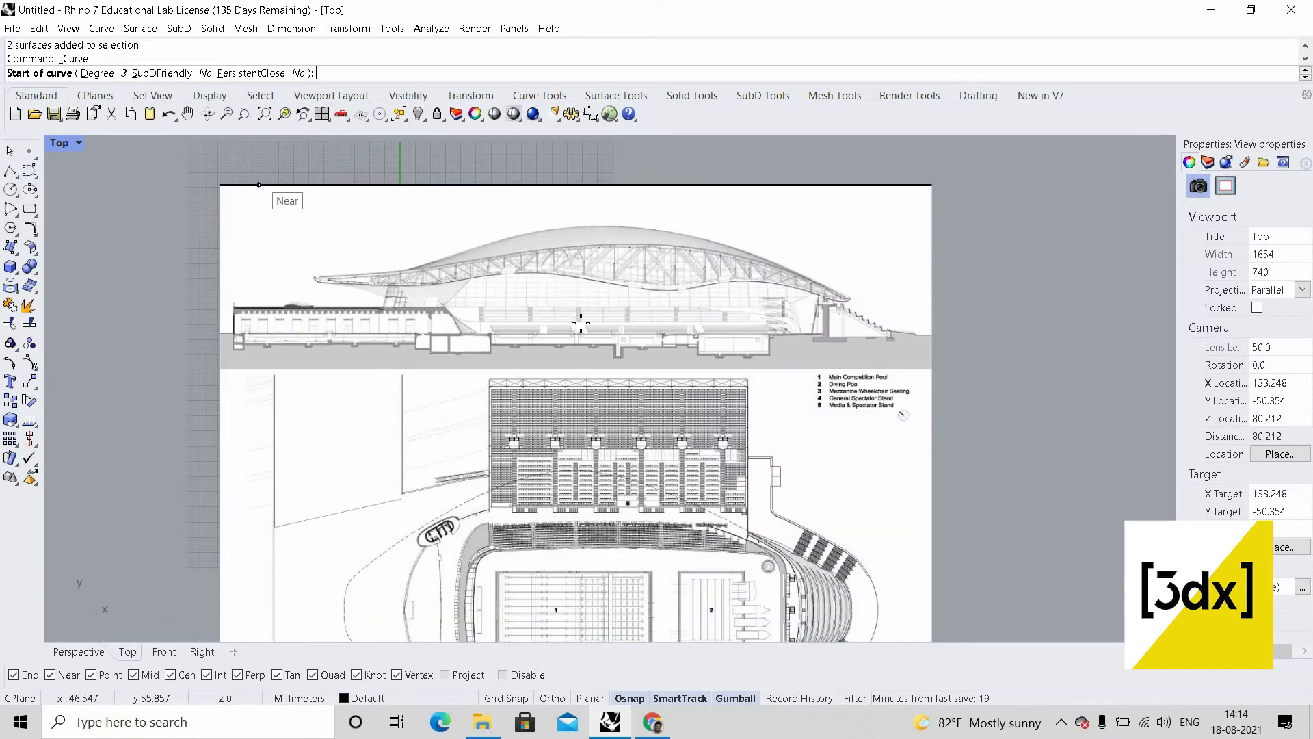
{"action": "scroll", "coordinate": [205, 417], "scroll_direction": "up", "scroll_amount": 10}
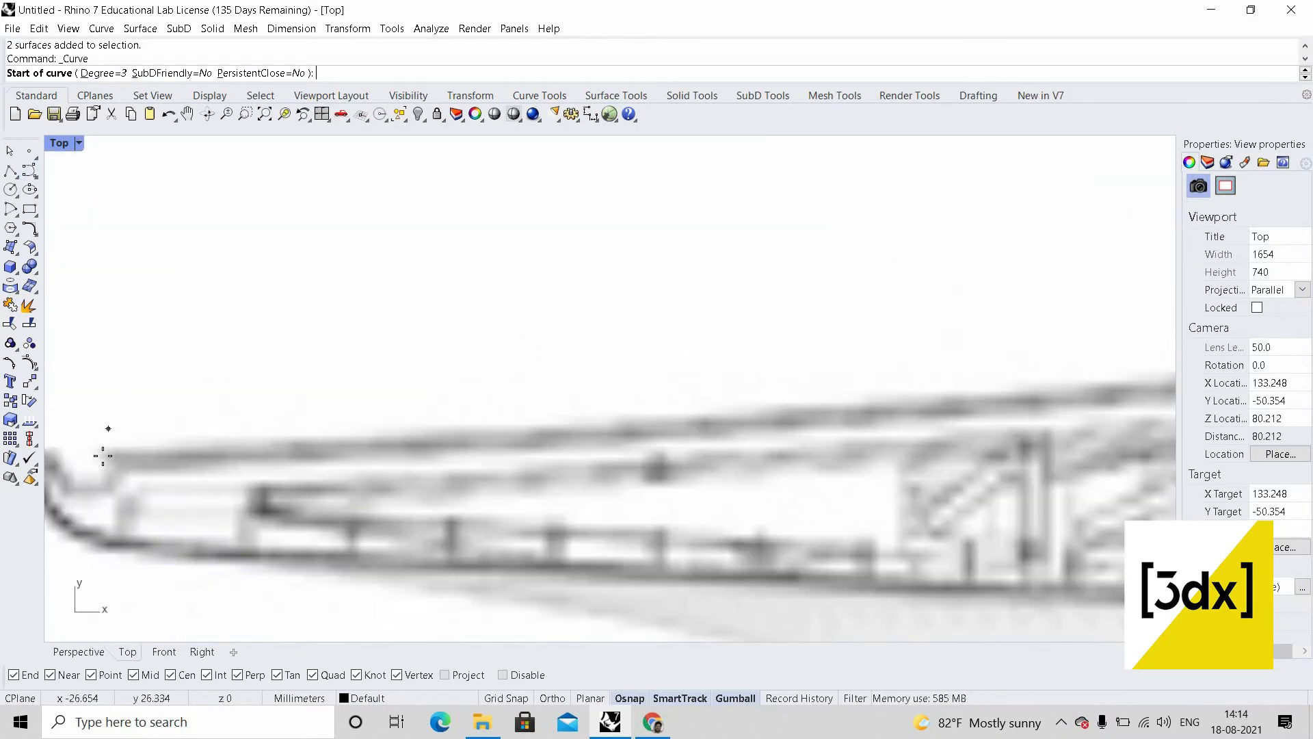
{"action": "left_click", "coordinate": [103, 454]}
{"action": "left_click", "coordinate": [333, 446]}
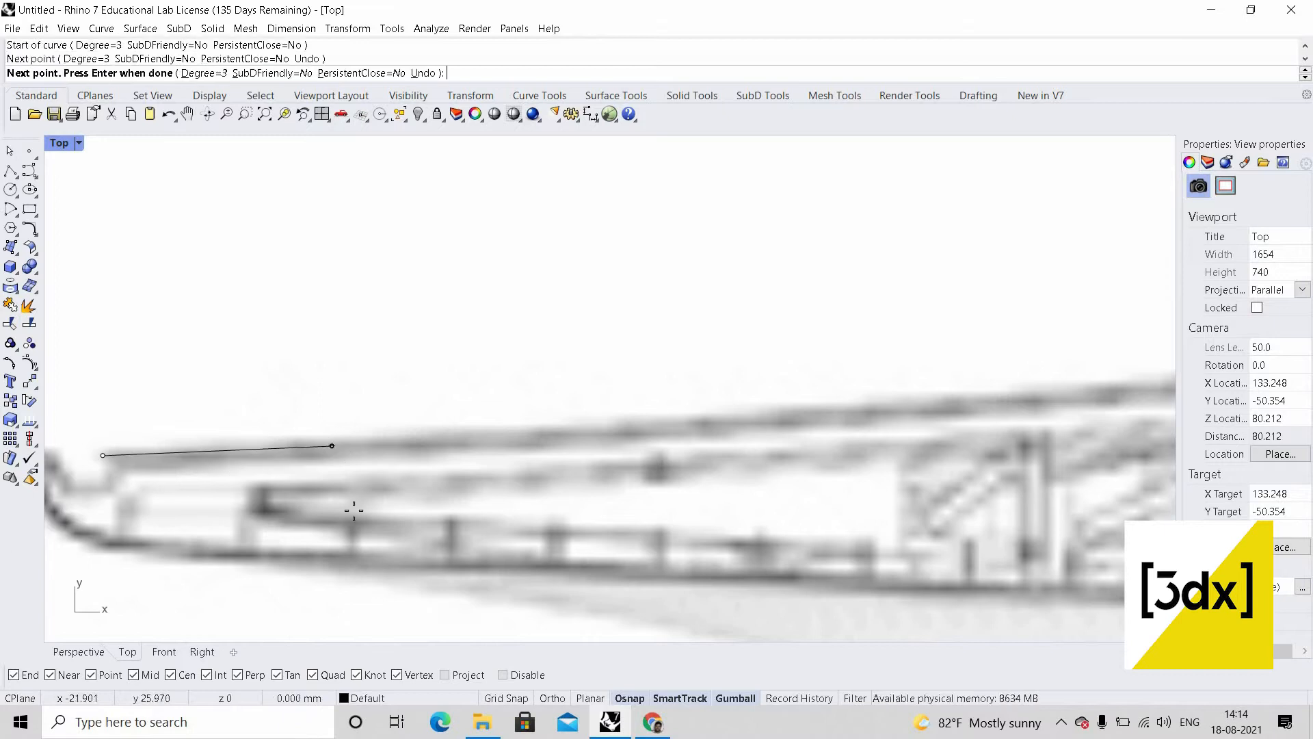
{"action": "right_click_drag", "start_coordinate": [335, 448], "coordinate": [106, 498]}
{"action": "scroll", "coordinate": [354, 451], "scroll_direction": "down", "scroll_amount": 2}
{"action": "scroll", "coordinate": [359, 448], "scroll_direction": "up", "scroll_amount": 2}
{"action": "left_click", "coordinate": [384, 490]}
{"action": "scroll", "coordinate": [274, 536], "scroll_direction": "down", "scroll_amount": 6}
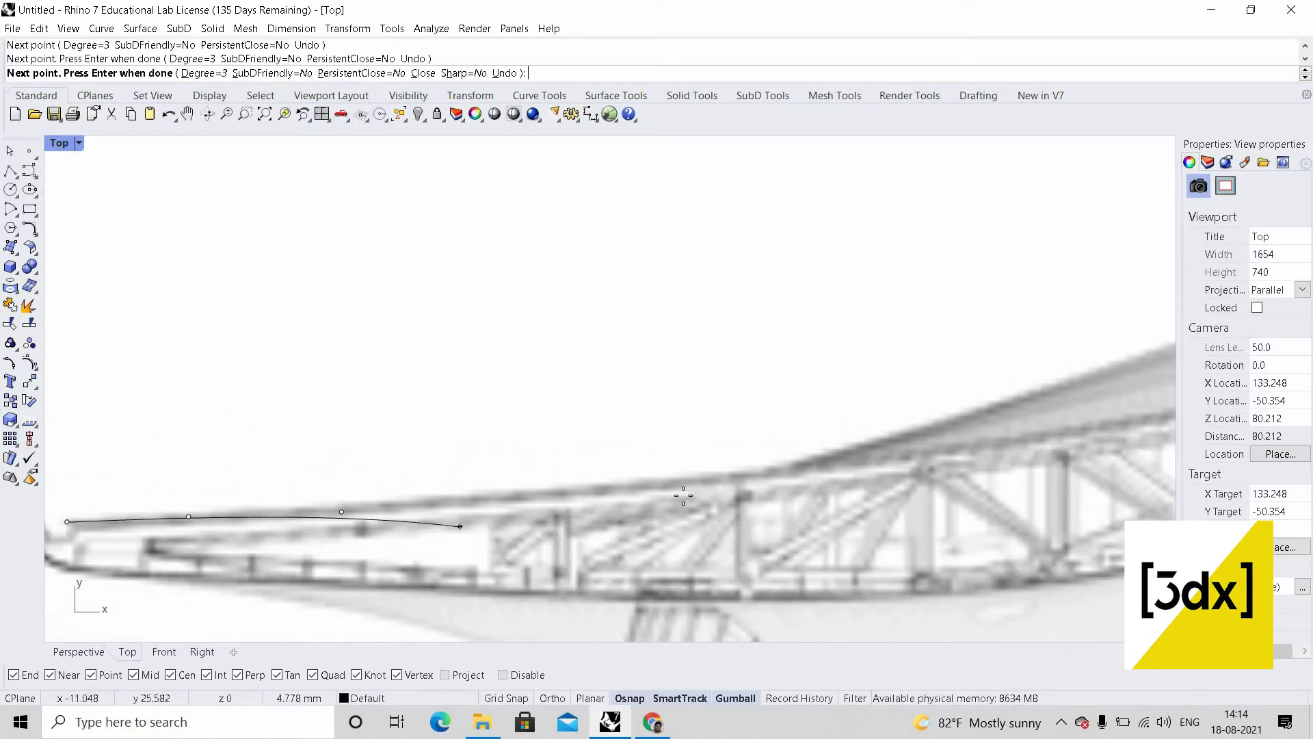
{"action": "scroll", "coordinate": [683, 517], "scroll_direction": "up", "scroll_amount": 2}
{"action": "left_click", "coordinate": [643, 469]}
- Continue the curve past the start of the raised roof shell, placing points up along the truss's top chord
{"action": "scroll", "coordinate": [506, 575], "scroll_direction": "down", "scroll_amount": 6}
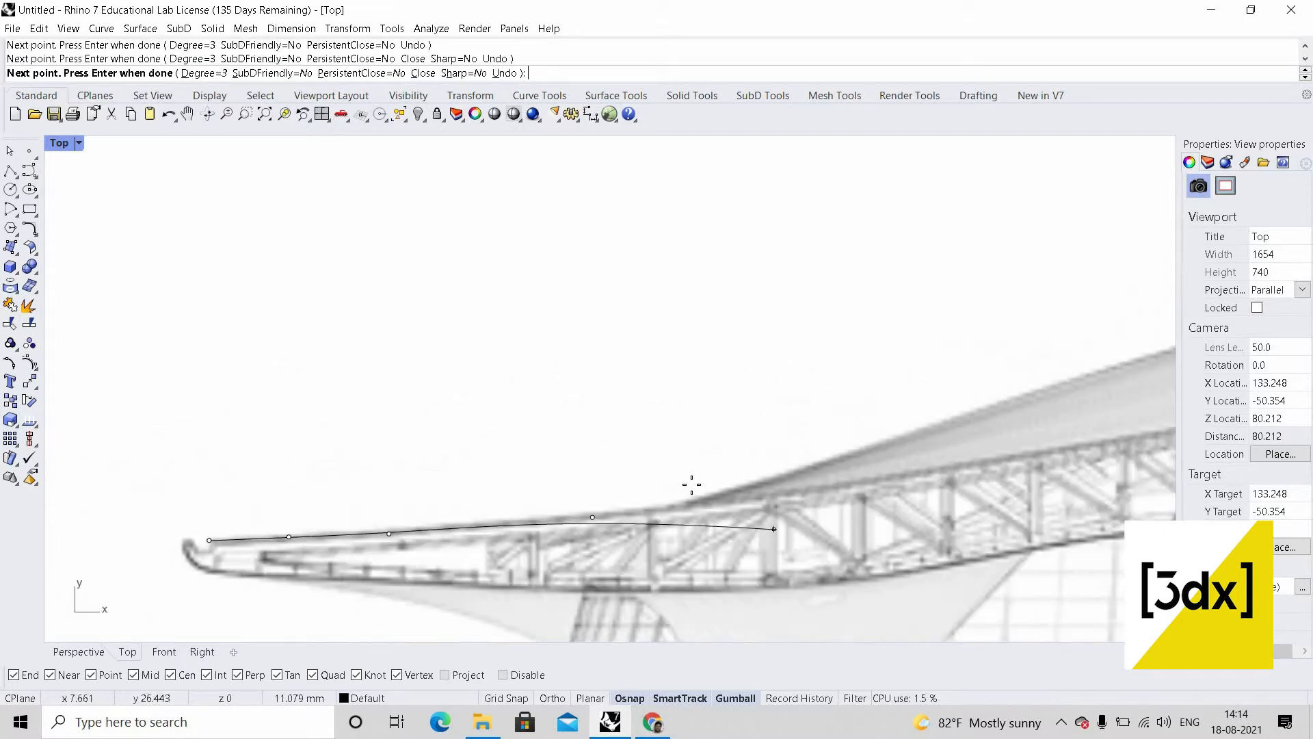
{"action": "scroll", "coordinate": [867, 507], "scroll_direction": "up", "scroll_amount": 8}
{"action": "left_click", "coordinate": [692, 469]}
{"action": "scroll", "coordinate": [527, 557], "scroll_direction": "down", "scroll_amount": 6}
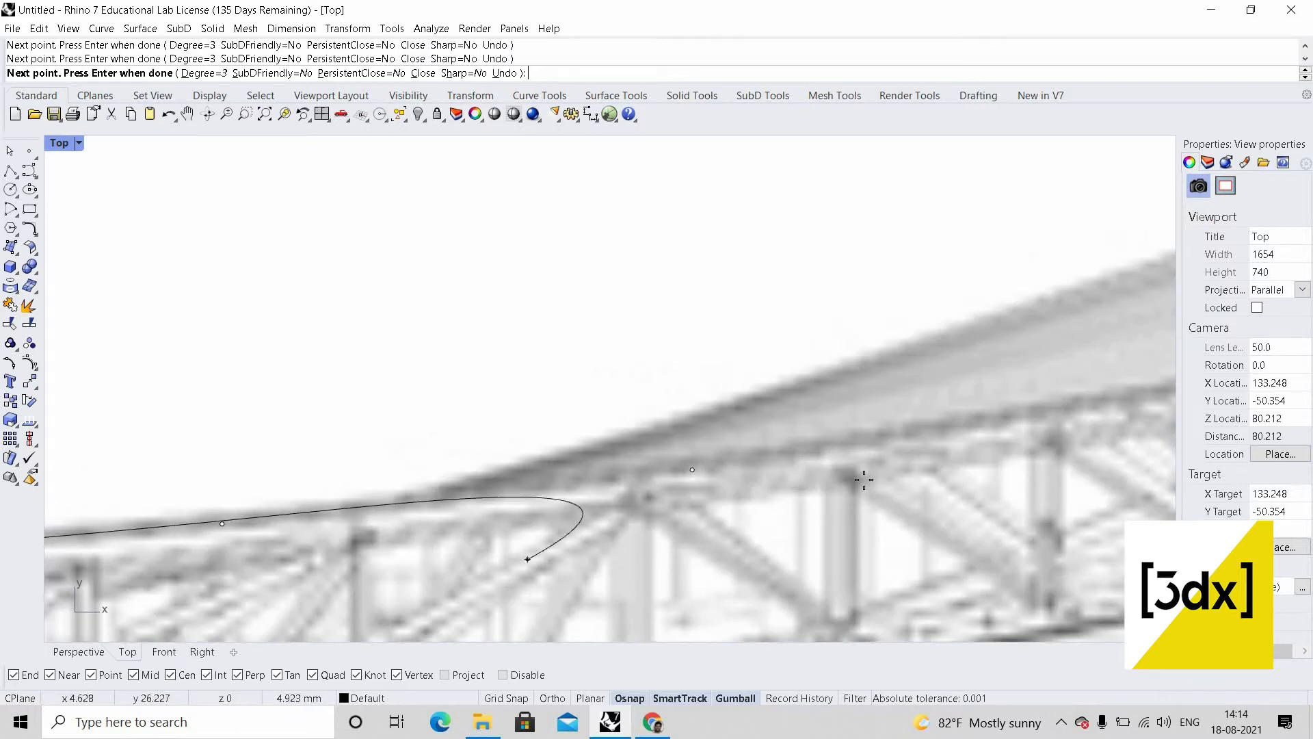
{"action": "scroll", "coordinate": [860, 477], "scroll_direction": "up", "scroll_amount": 6}
{"action": "left_click", "coordinate": [855, 468]}
{"action": "scroll", "coordinate": [540, 559], "scroll_direction": "down", "scroll_amount": 8}
{"action": "scroll", "coordinate": [917, 483], "scroll_direction": "up", "scroll_amount": 6}
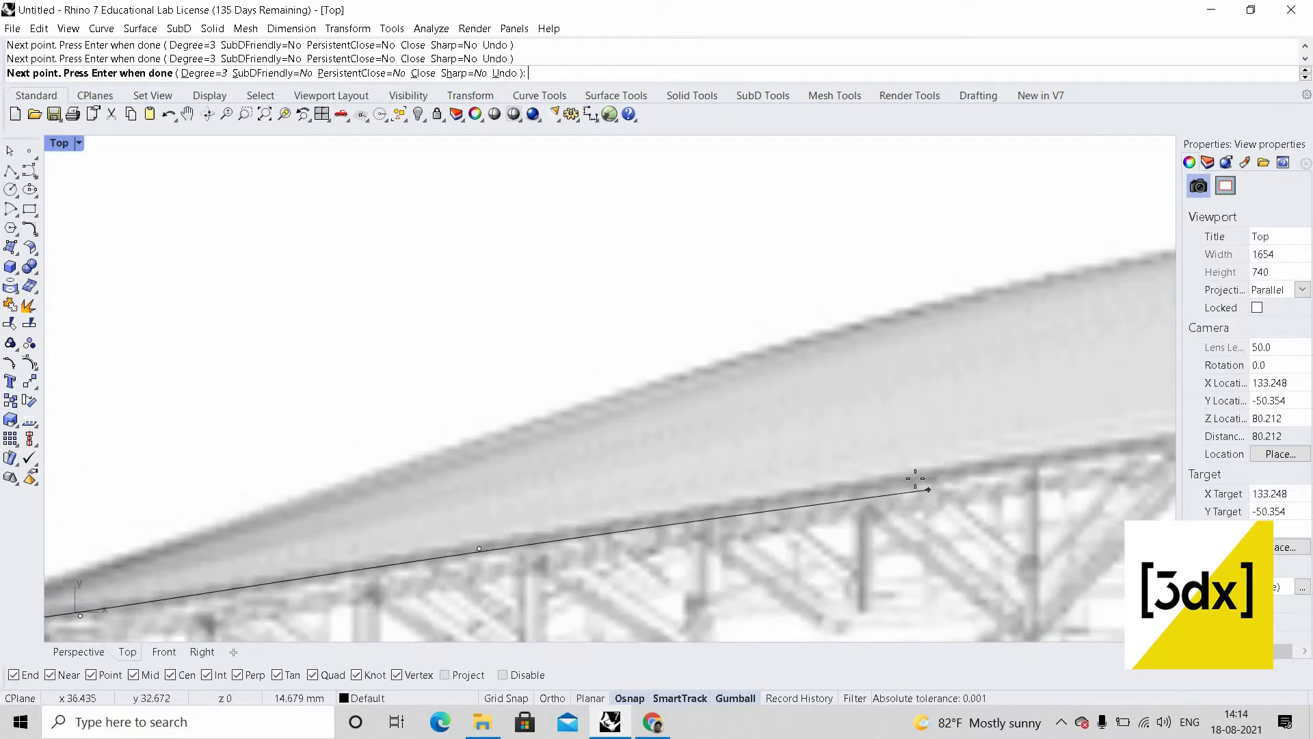
{"action": "left_click", "coordinate": [916, 477]}
- Add three more curve points along the truss's top chord, climbing towards the roof's crown
{"action": "scroll", "coordinate": [586, 556], "scroll_direction": "down", "scroll_amount": 10}
{"action": "scroll", "coordinate": [844, 518], "scroll_direction": "up", "scroll_amount": 12}
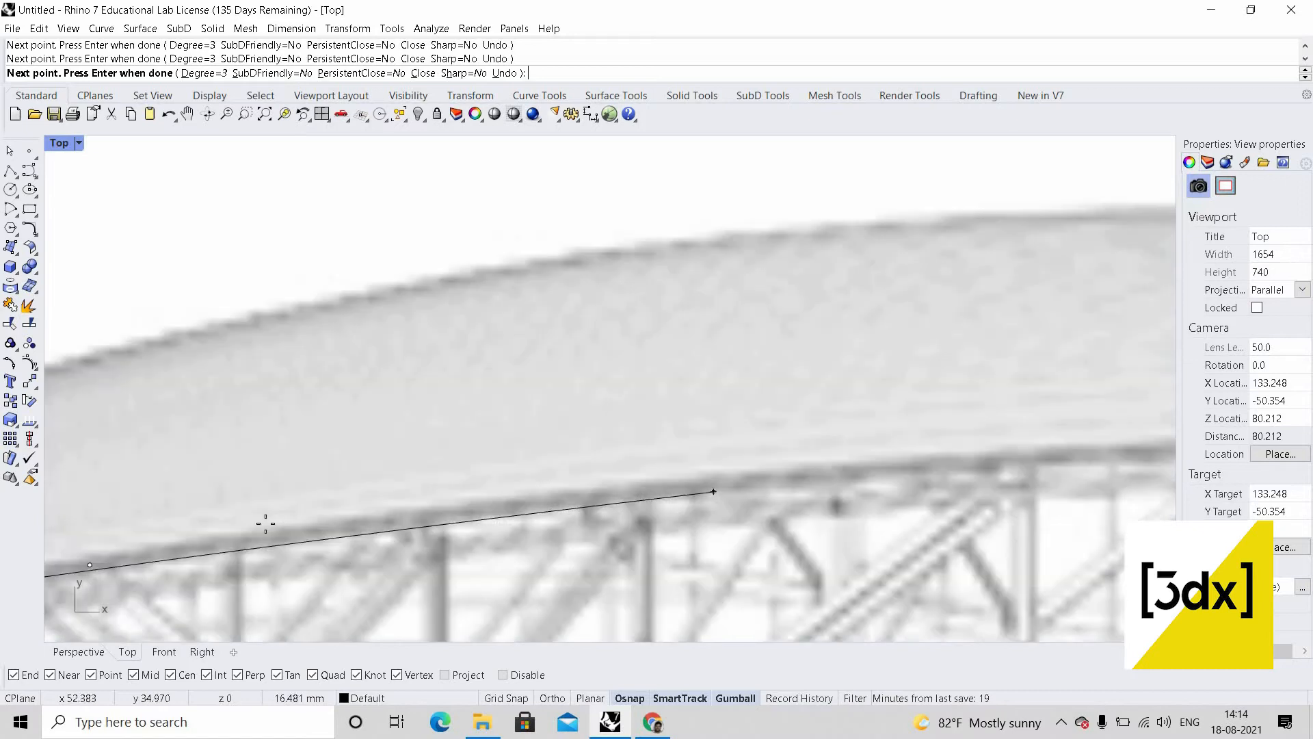
{"action": "left_click", "coordinate": [300, 534]}
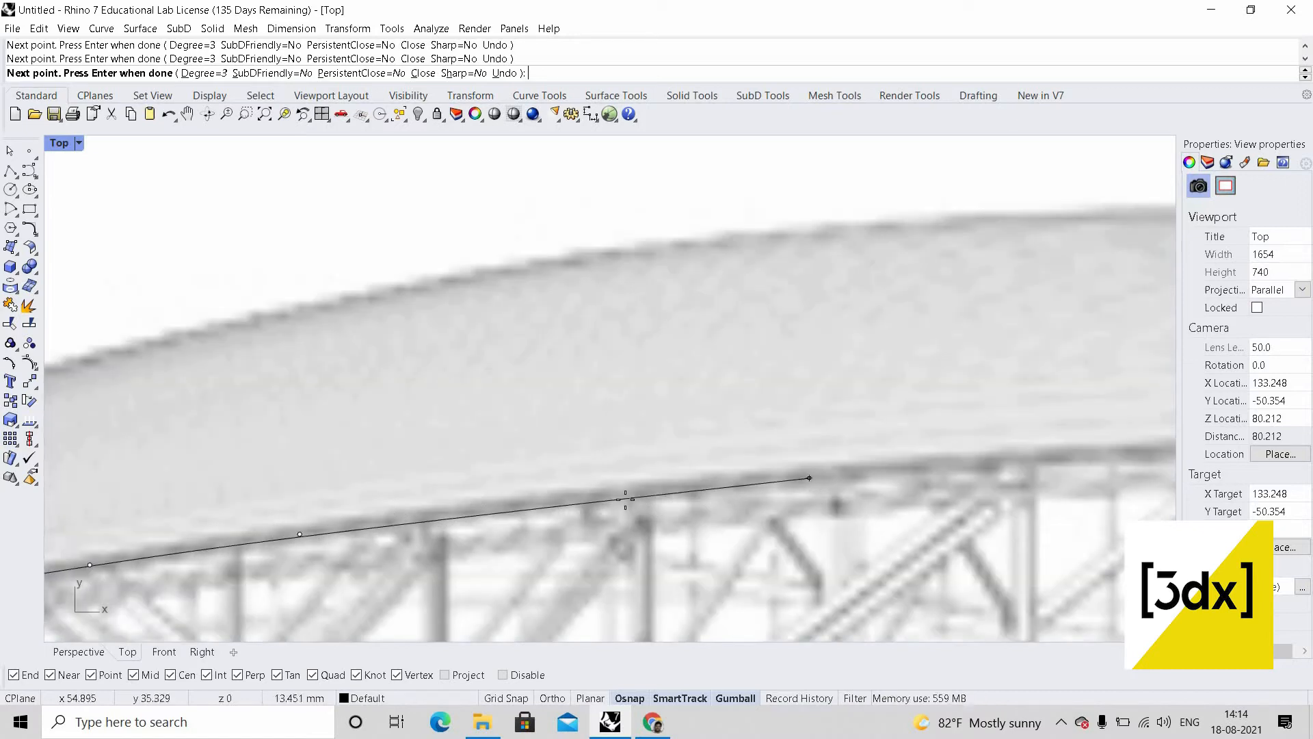
{"action": "left_click", "coordinate": [625, 490]}
{"action": "left_click", "coordinate": [969, 455]}
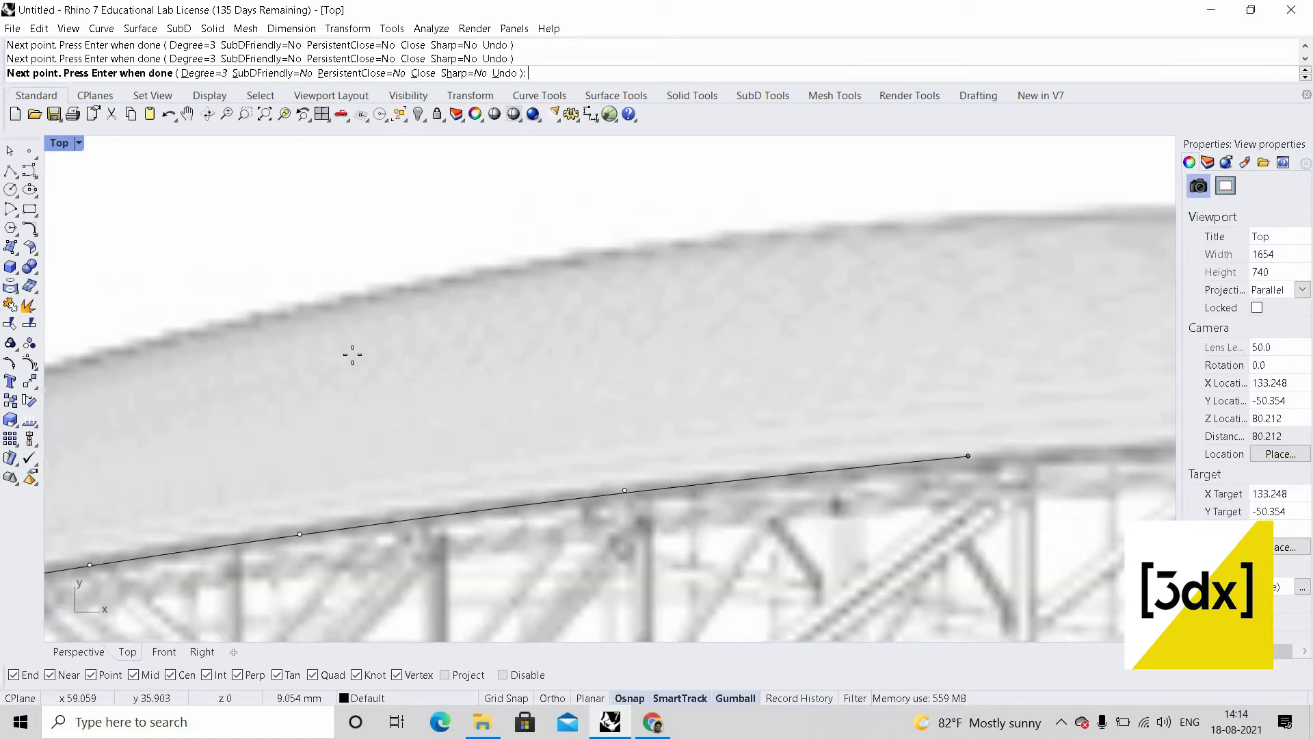
- Carry the curve over the crown of the truss's top chord to the start of its right-hand descent
{"action": "scroll", "coordinate": [701, 393], "scroll_direction": "down", "scroll_amount": 5}
{"action": "scroll", "coordinate": [682, 375], "scroll_direction": "up", "scroll_amount": 4}
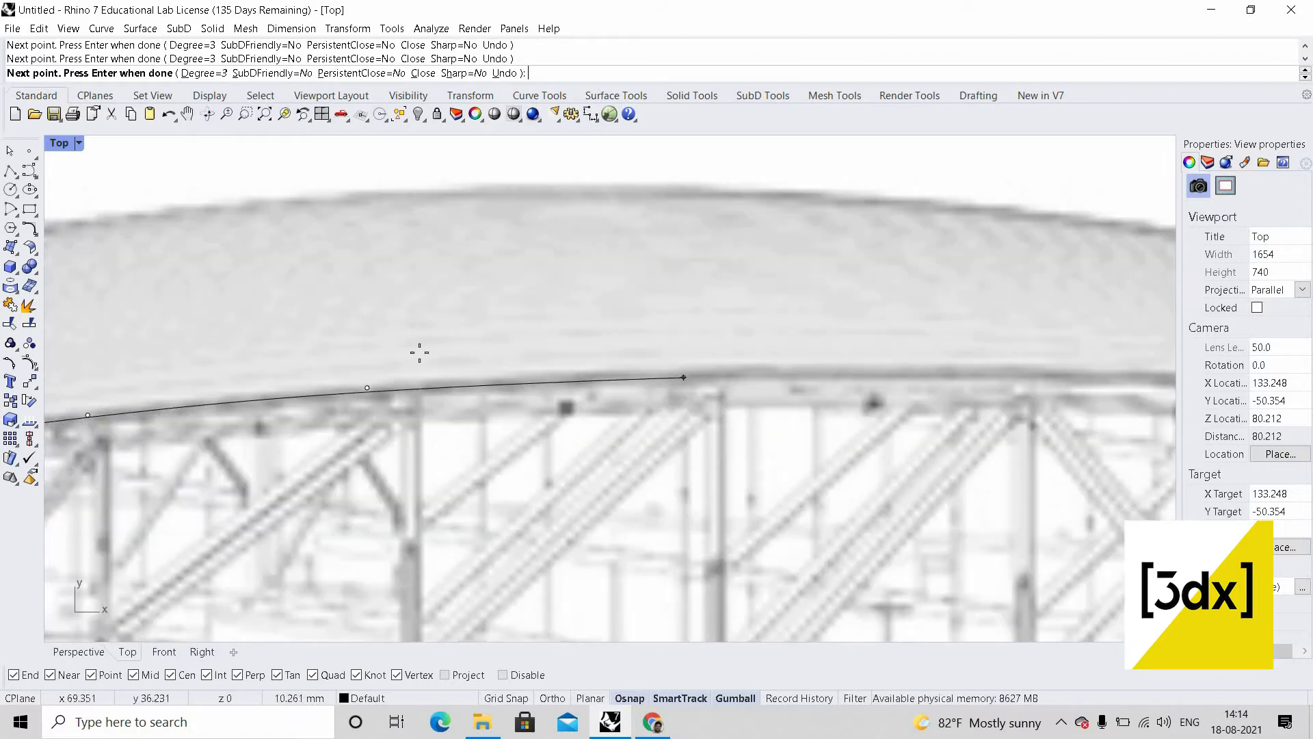
{"action": "scroll", "coordinate": [637, 369], "scroll_direction": "down", "scroll_amount": 6}
{"action": "scroll", "coordinate": [748, 378], "scroll_direction": "up", "scroll_amount": 6}
{"action": "left_click", "coordinate": [525, 336]}
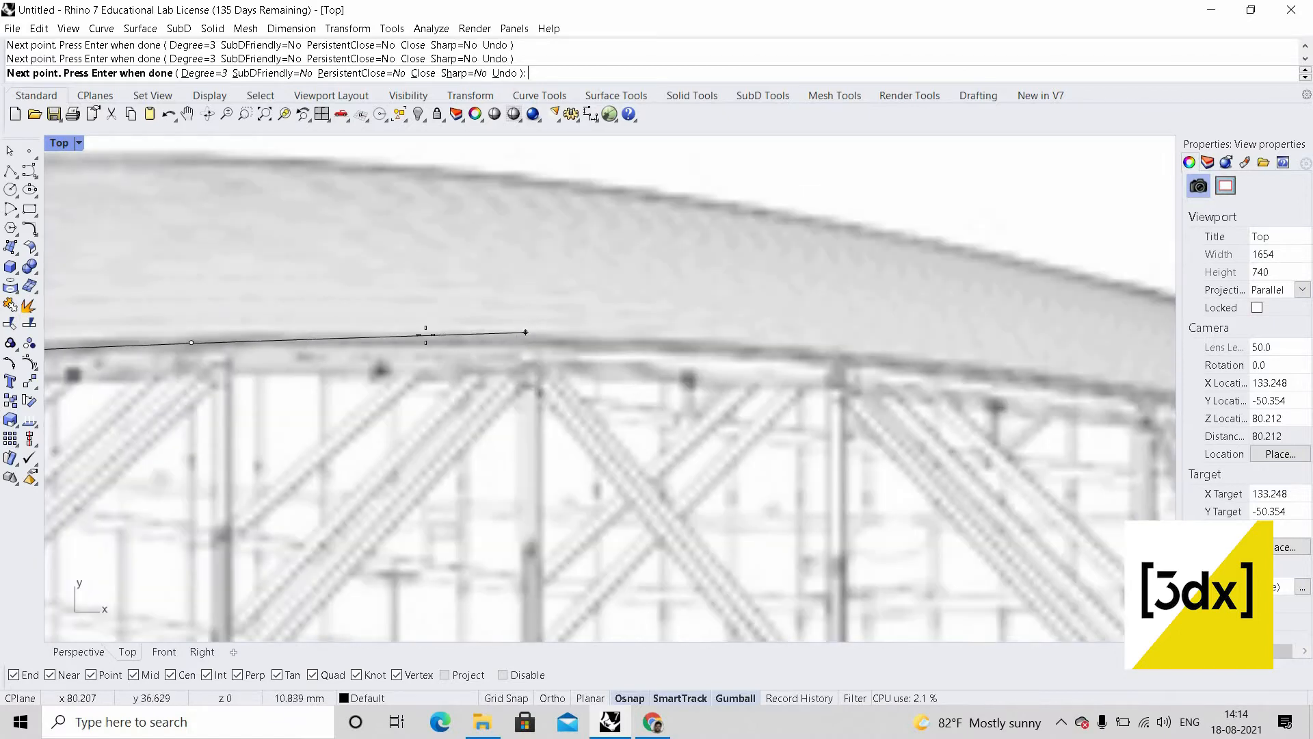
{"action": "scroll", "coordinate": [646, 349], "scroll_direction": "down", "scroll_amount": 5}
{"action": "scroll", "coordinate": [703, 374], "scroll_direction": "up", "scroll_amount": 5}
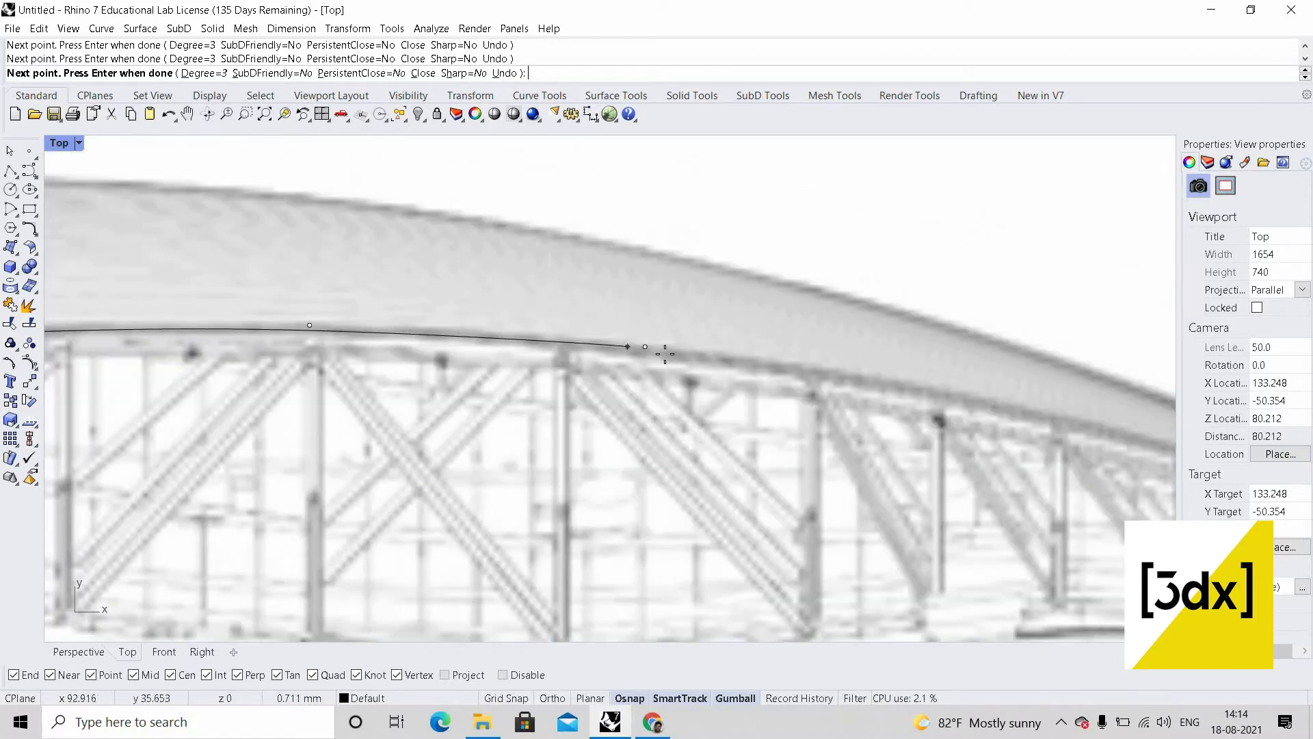
- Continue the section curve down the right-hand descent of the truss's top chord, placing points along the roof shell's lower edge
{"action": "scroll", "coordinate": [656, 353], "scroll_direction": "down", "scroll_amount": 5}
{"action": "scroll", "coordinate": [773, 383], "scroll_direction": "up", "scroll_amount": 4}
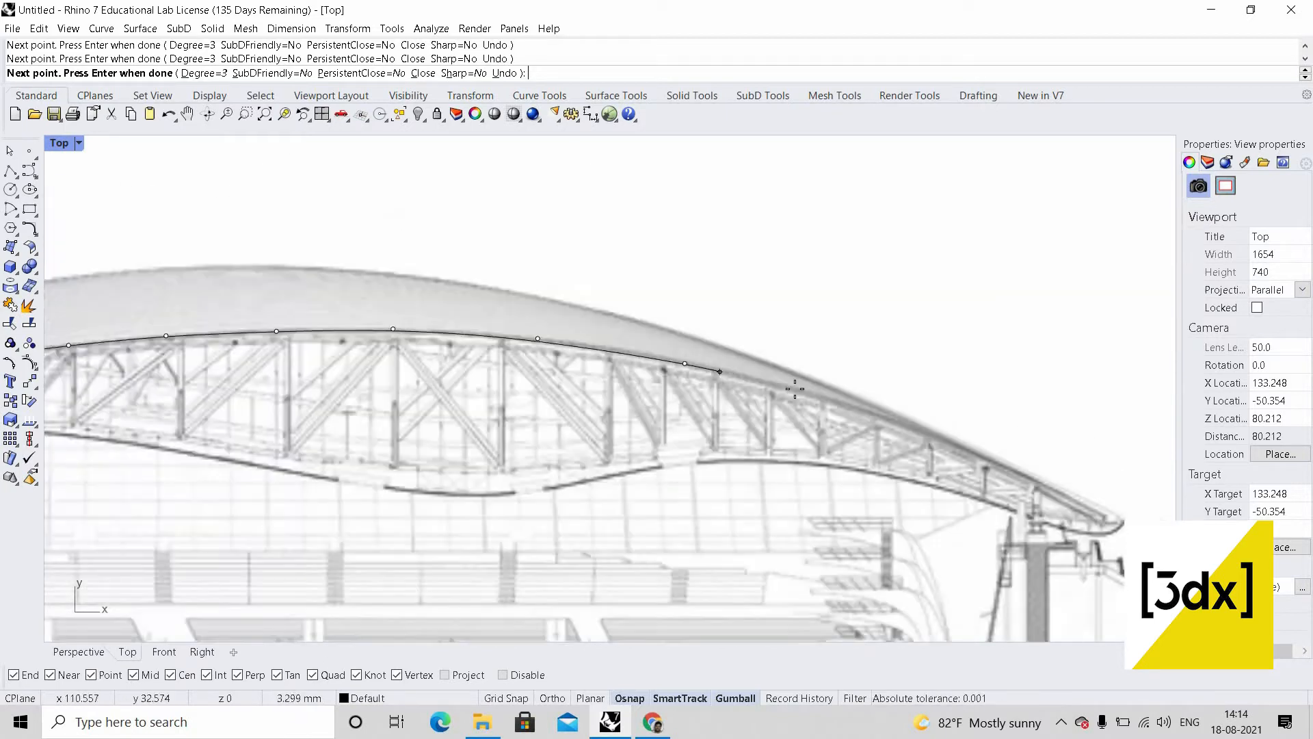
{"action": "scroll", "coordinate": [794, 388], "scroll_direction": "up", "scroll_amount": 4}
{"action": "left_click", "coordinate": [786, 376]}
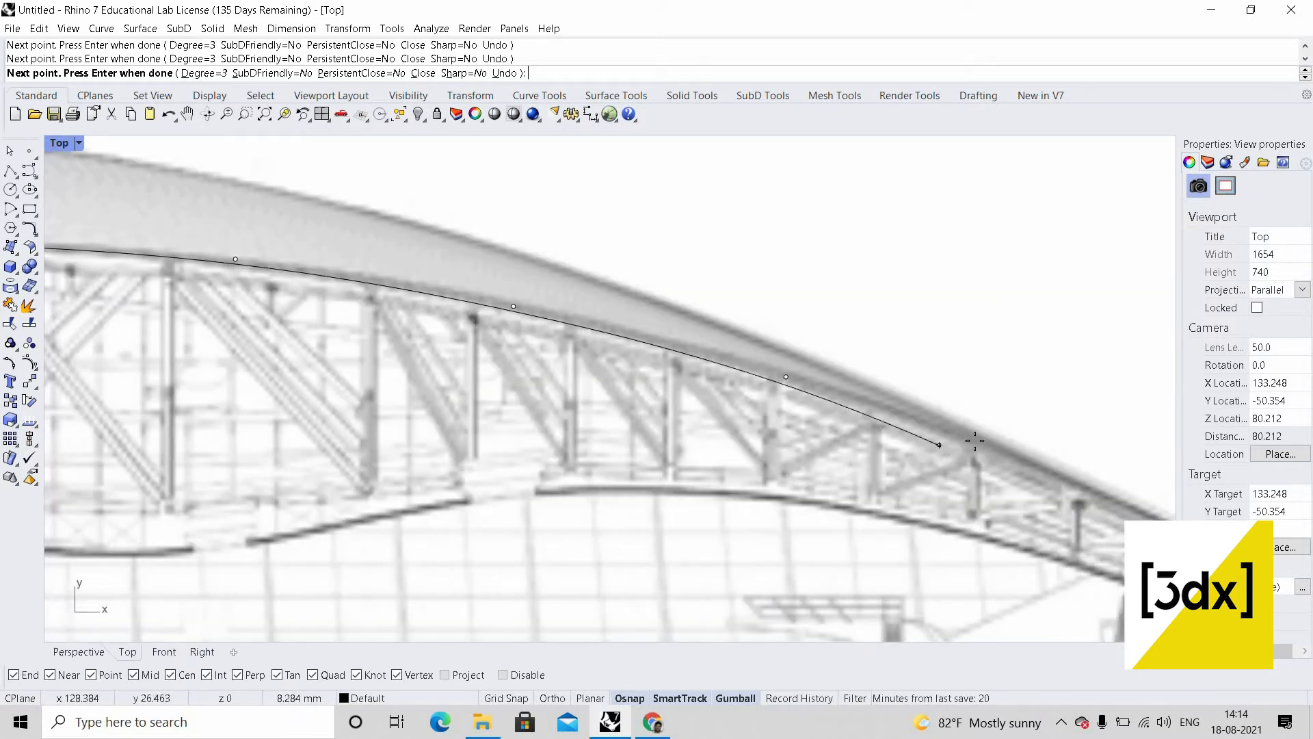
{"action": "scroll", "coordinate": [712, 441], "scroll_direction": "down", "scroll_amount": 6}
{"action": "scroll", "coordinate": [874, 464], "scroll_direction": "up", "scroll_amount": 6}
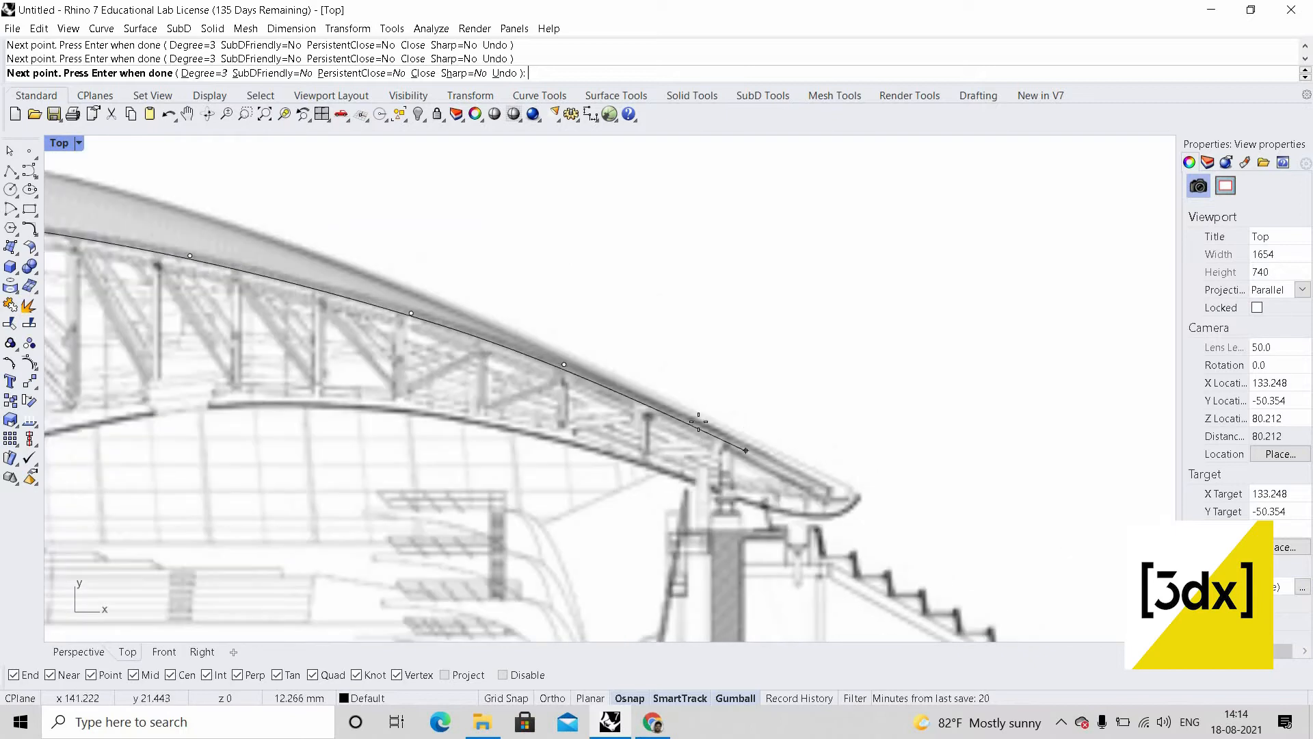
- Place the last points down to the roof's right tip in the section and finish the curve
{"action": "scroll", "coordinate": [708, 423], "scroll_direction": "up", "scroll_amount": 3}
{"action": "left_click", "coordinate": [699, 421]}
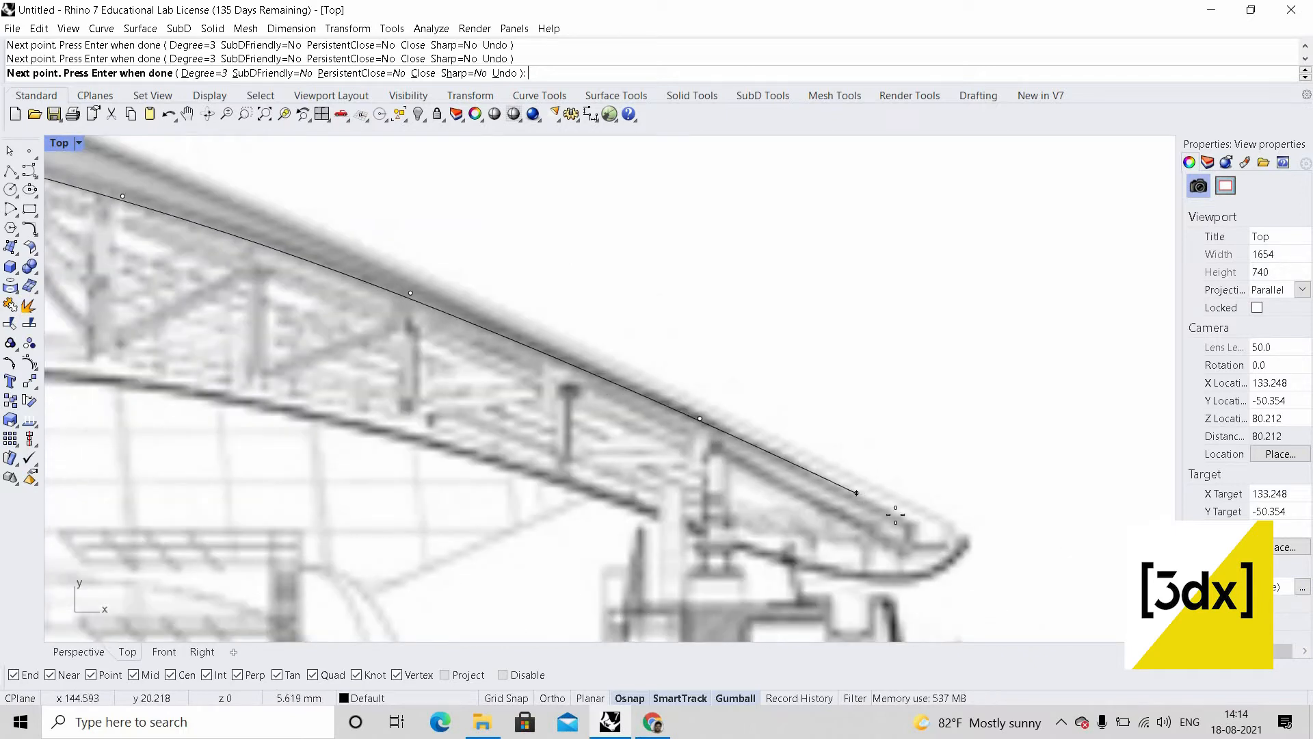
{"action": "left_click", "coordinate": [869, 500]}
{"action": "left_click", "coordinate": [965, 539]}
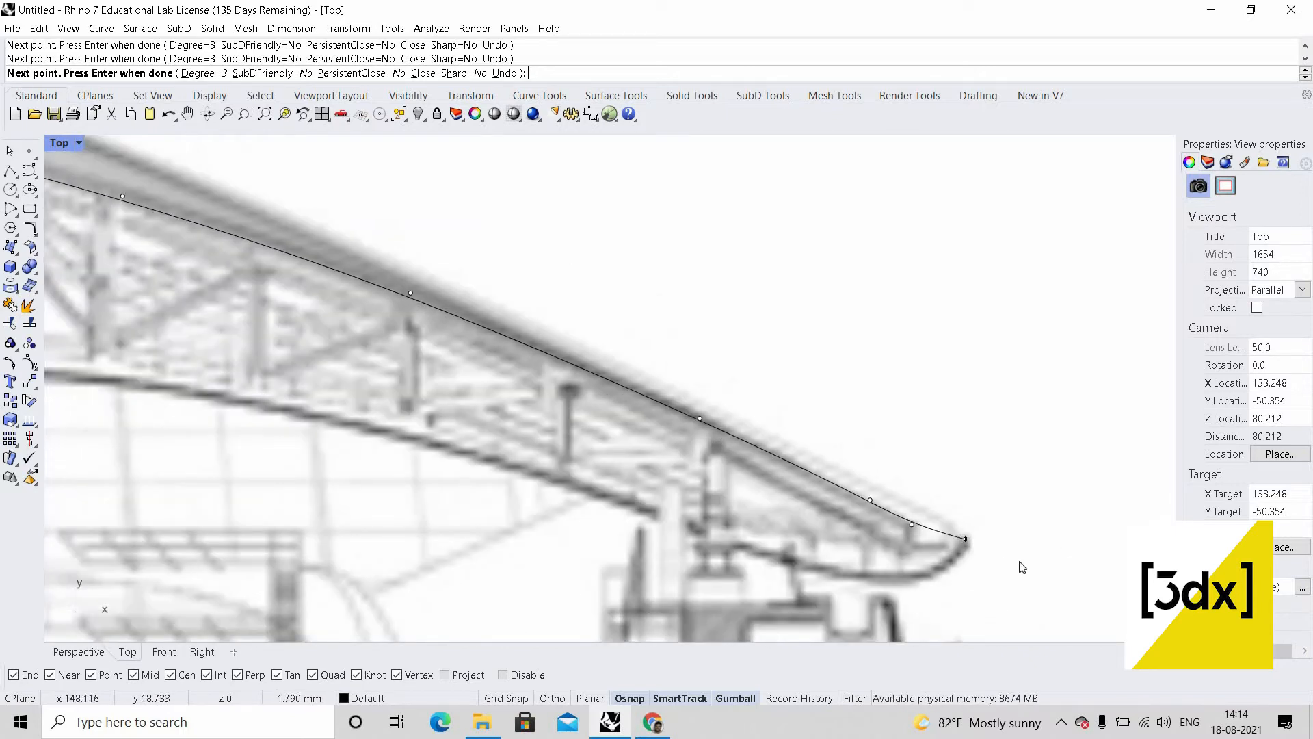
{"action": "key", "text": "Return"}
- Start a degree 3 control point curve at the left end of the plan's dashed roof outline and trace it upwards
{"action": "scroll", "coordinate": [932, 390], "scroll_direction": "down", "scroll_amount": 8}
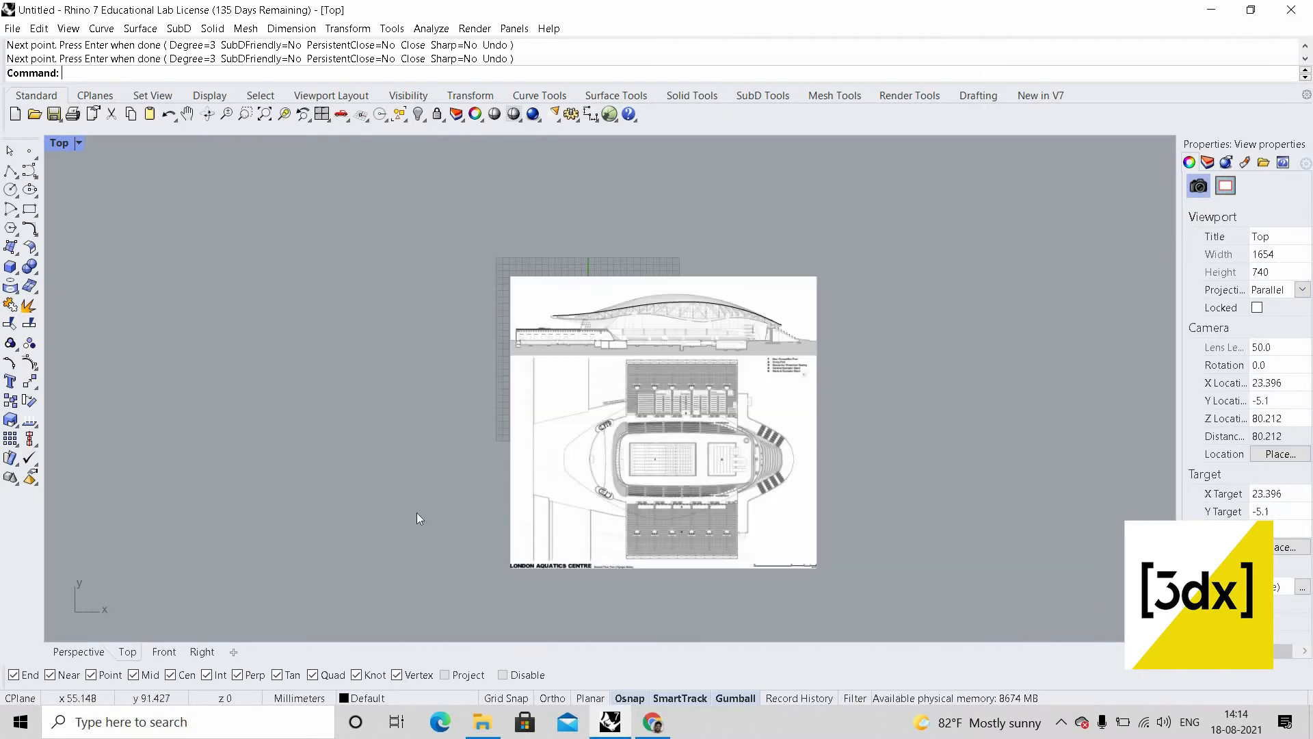
{"action": "scroll", "coordinate": [334, 507], "scroll_direction": "up", "scroll_amount": 6}
{"action": "key", "text": "Return"}
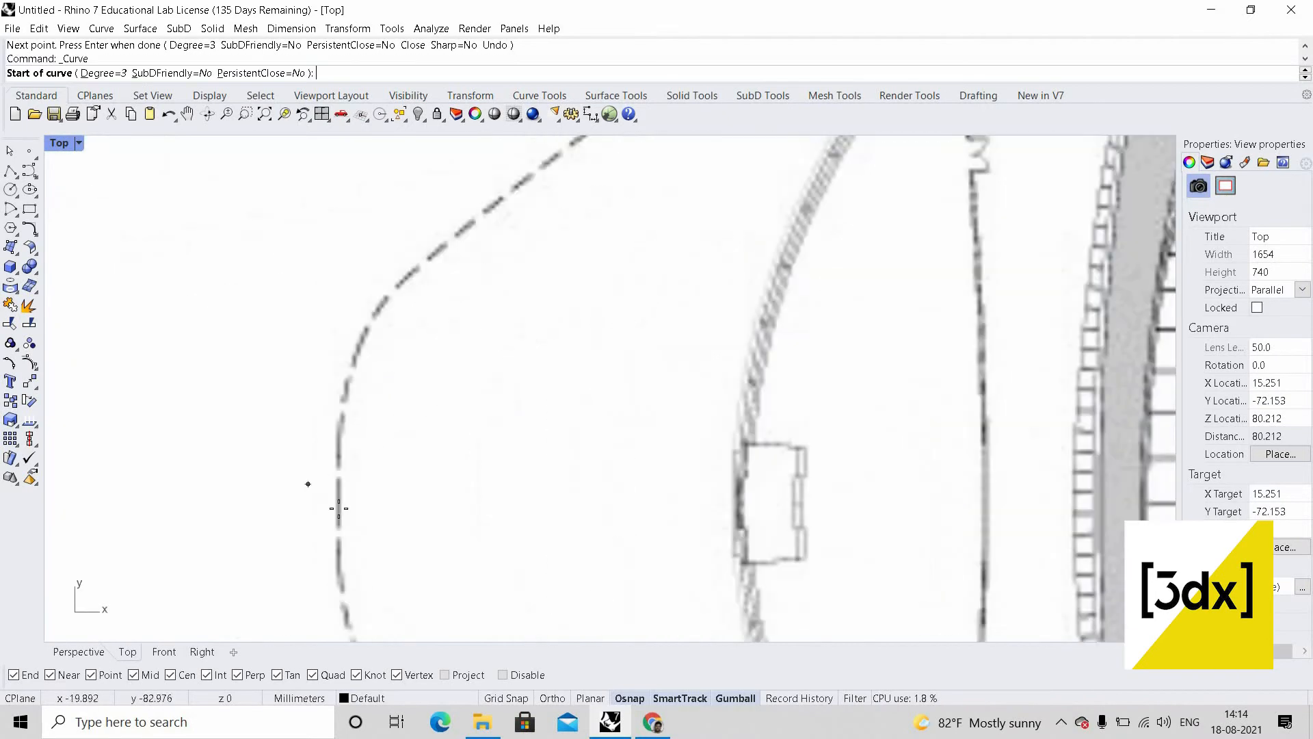
{"action": "left_click", "coordinate": [347, 438]}
{"action": "scroll", "coordinate": [346, 439], "scroll_direction": "up", "scroll_amount": 3}
{"action": "left_click", "coordinate": [370, 335]}
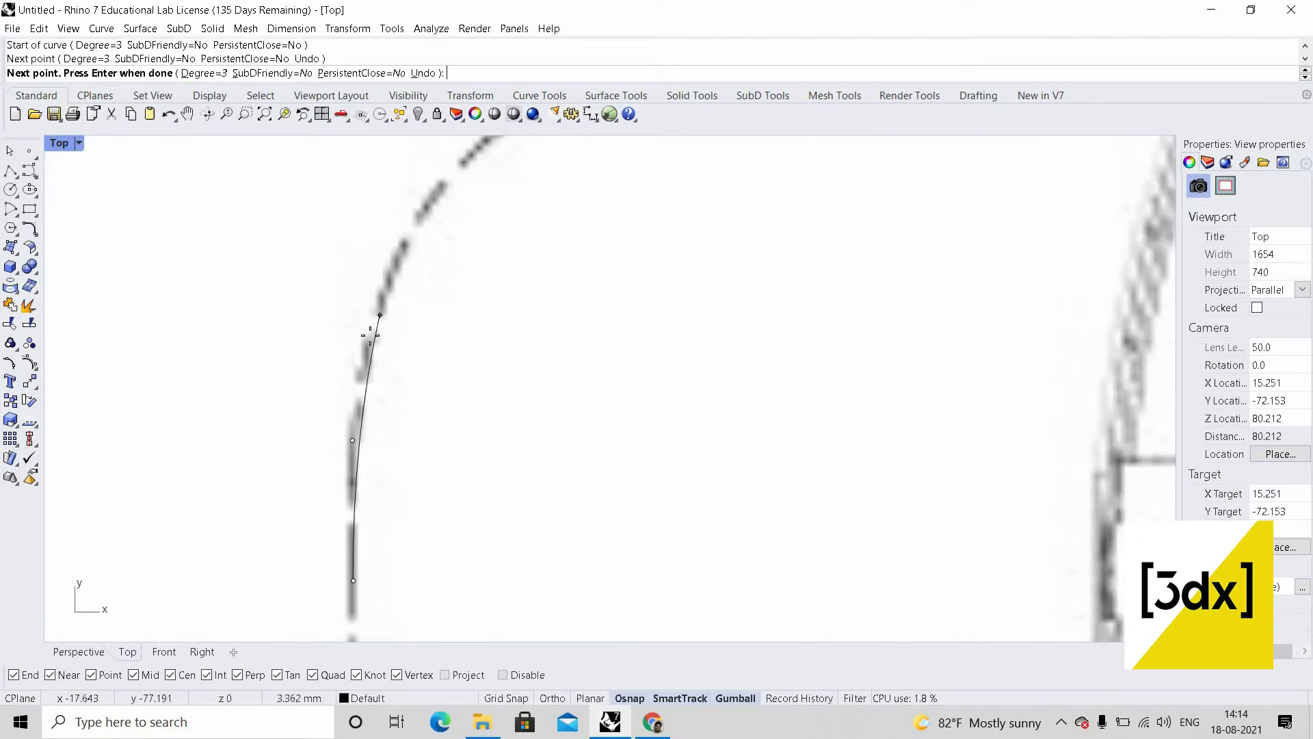
{"action": "left_click", "coordinate": [393, 266]}
- Carry the plan curve around the dashed outline's upper-left bend and onto its straight diagonal run
{"action": "scroll", "coordinate": [371, 373], "scroll_direction": "down", "scroll_amount": 8}
{"action": "scroll", "coordinate": [417, 270], "scroll_direction": "up", "scroll_amount": 6}
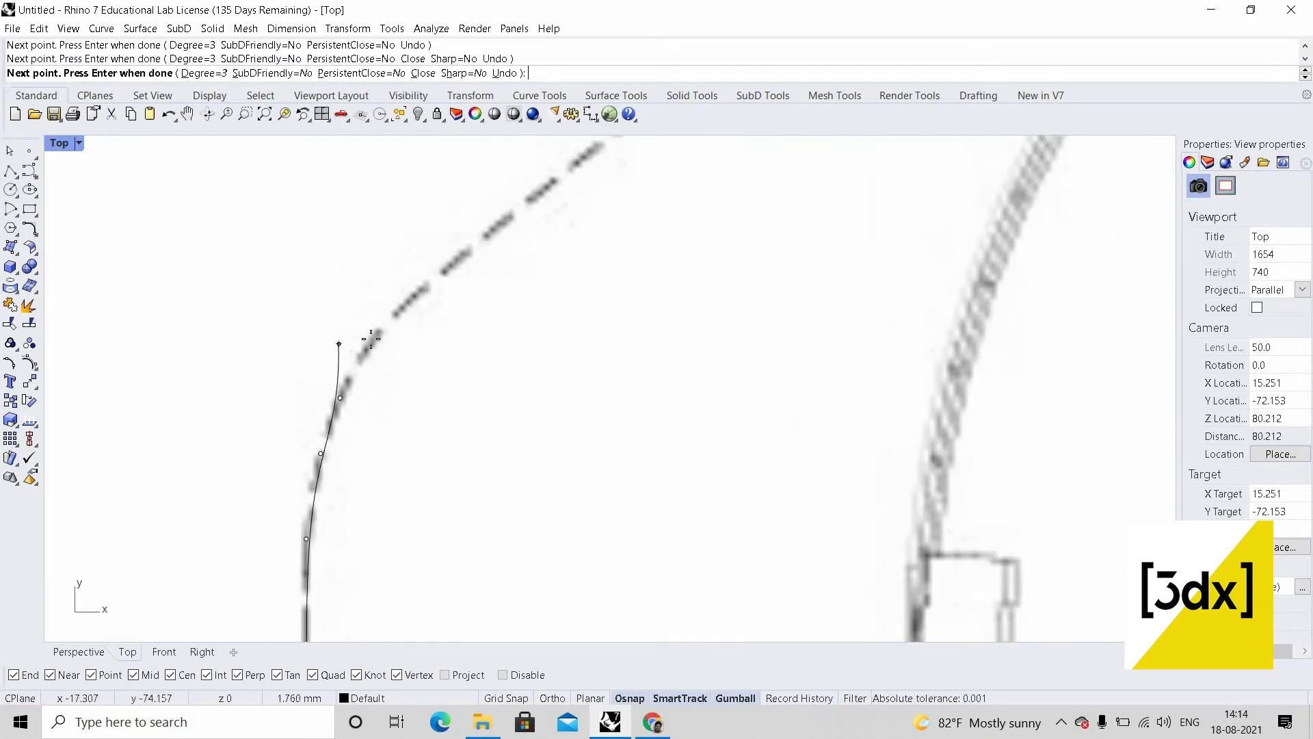
{"action": "left_click", "coordinate": [370, 338]}
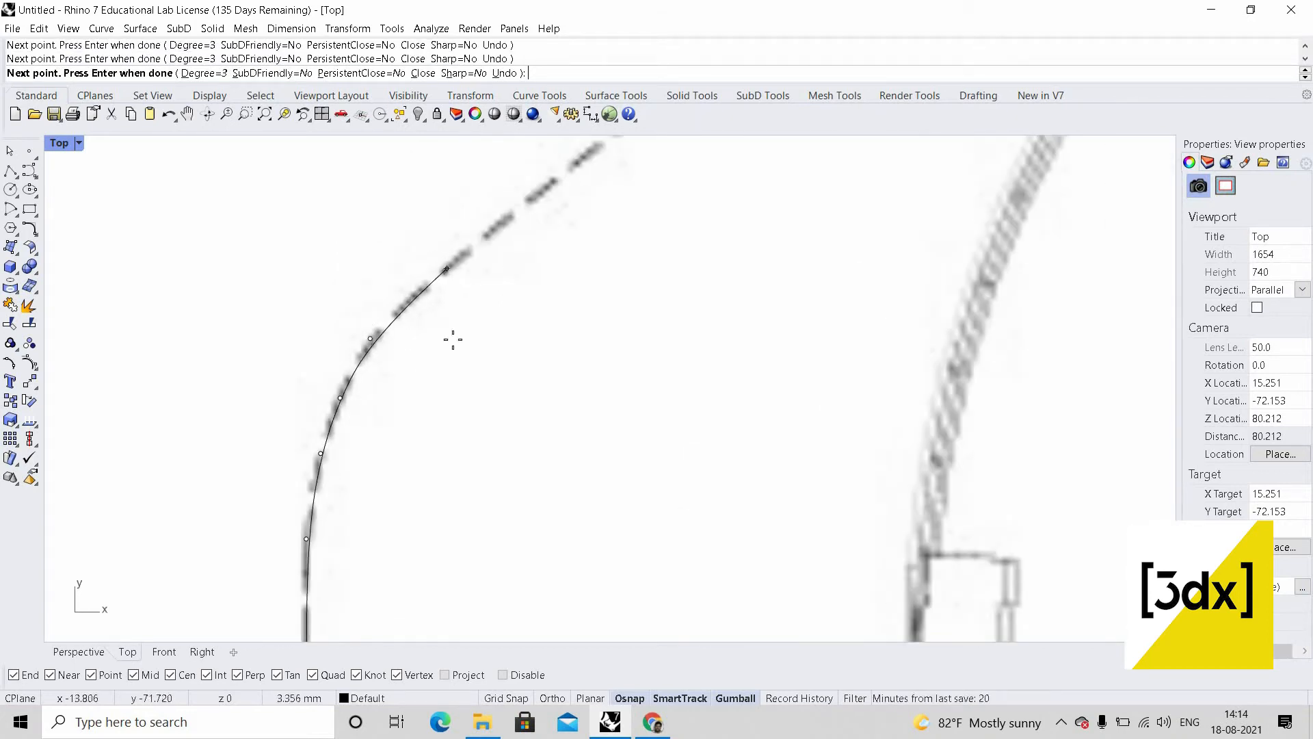
{"action": "scroll", "coordinate": [518, 248], "scroll_direction": "down", "scroll_amount": 6}
{"action": "scroll", "coordinate": [521, 238], "scroll_direction": "up", "scroll_amount": 8}
{"action": "left_click", "coordinate": [522, 239]}
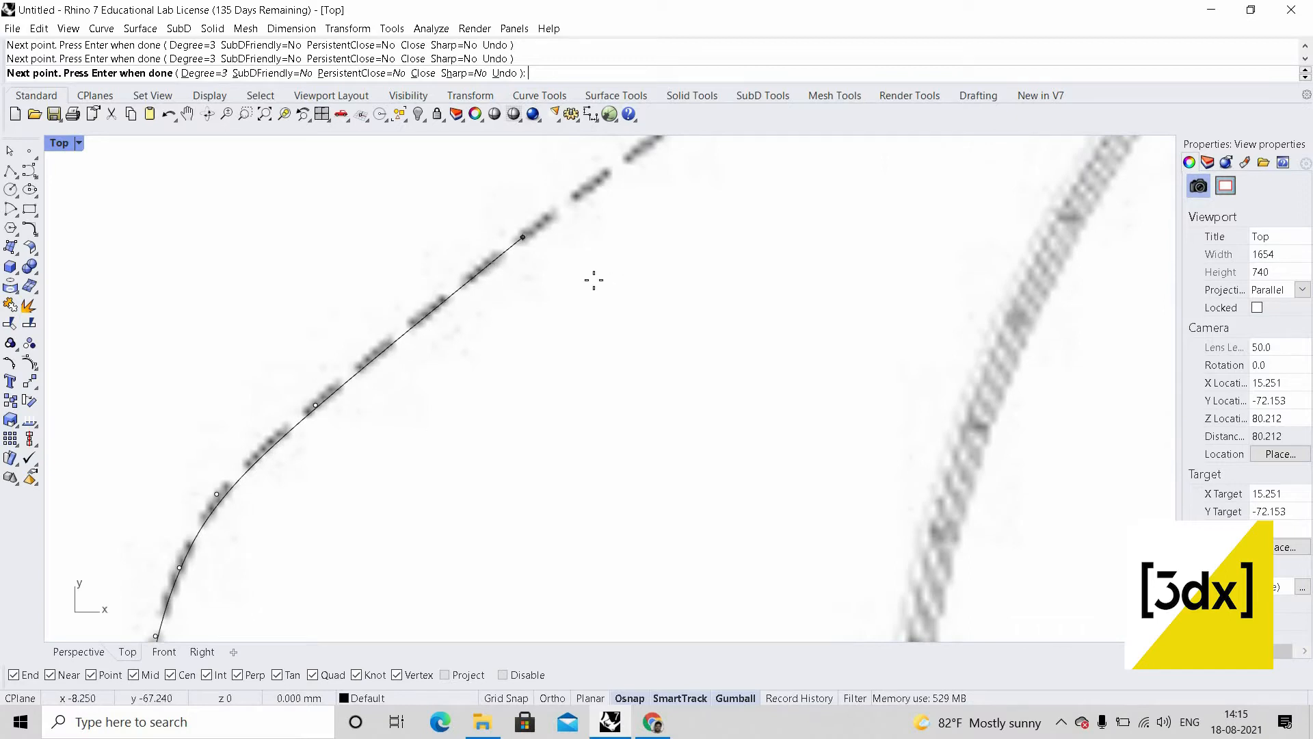
- Add curve points along the dashed diagonal up to the upper-left oval core
{"action": "scroll", "coordinate": [586, 275], "scroll_direction": "down", "scroll_amount": 8}
{"action": "scroll", "coordinate": [581, 275], "scroll_direction": "up", "scroll_amount": 7}
{"action": "left_click", "coordinate": [566, 253]}
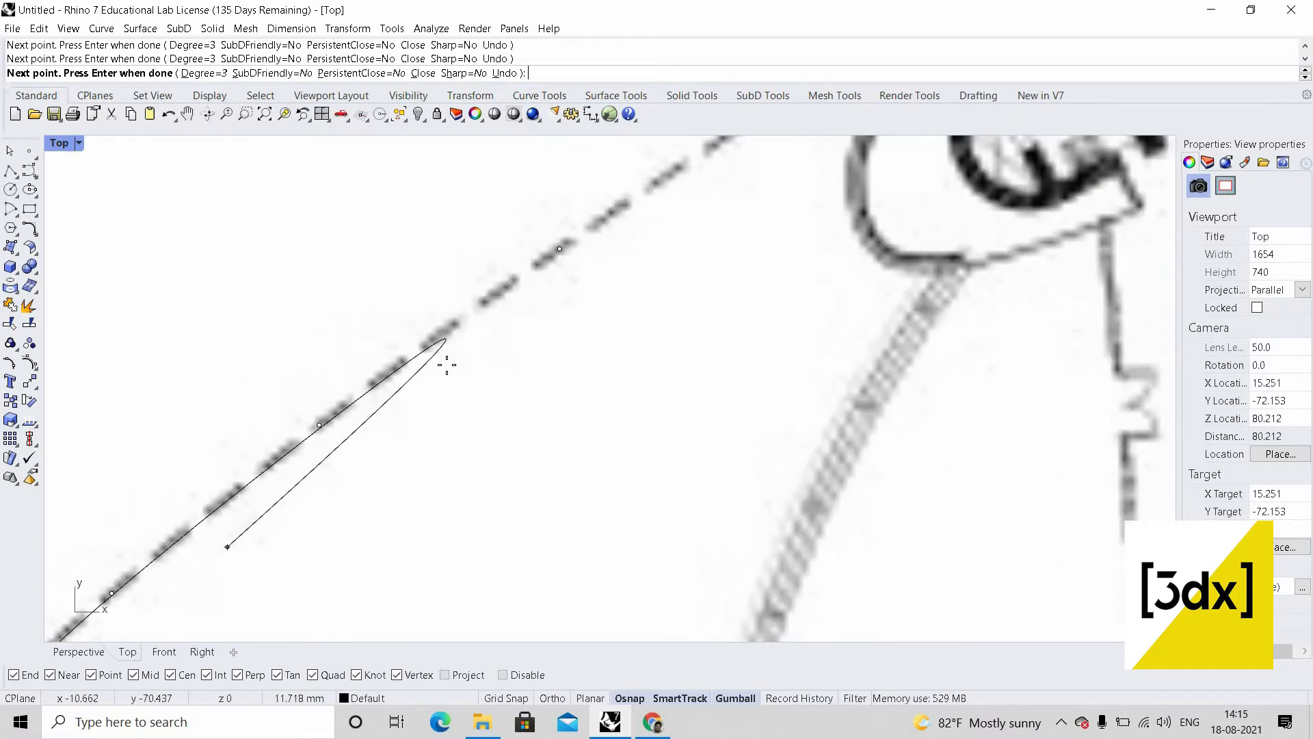
{"action": "scroll", "coordinate": [236, 536], "scroll_direction": "down", "scroll_amount": 9}
{"action": "scroll", "coordinate": [518, 358], "scroll_direction": "up", "scroll_amount": 6}
{"action": "scroll", "coordinate": [420, 367], "scroll_direction": "up", "scroll_amount": 4}
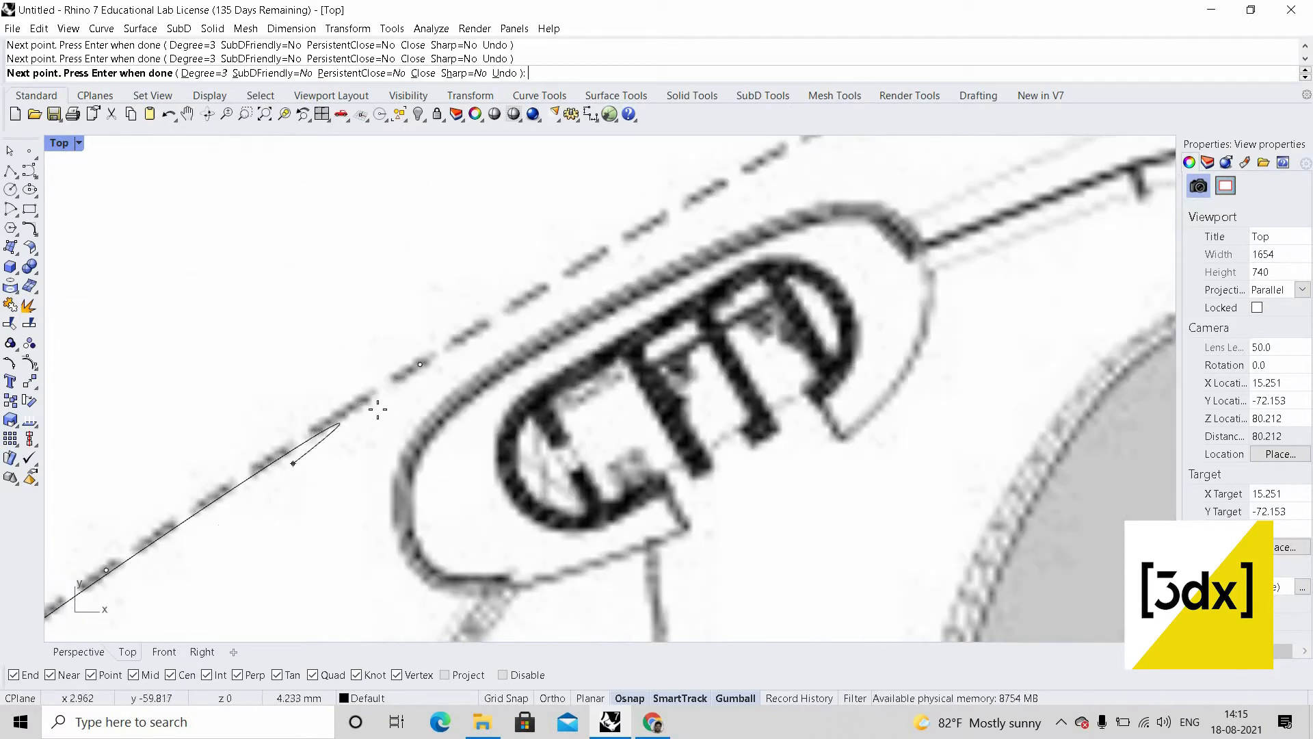
{"action": "left_click", "coordinate": [418, 365]}
- Extend the curve past the oval core along the dashed outline towards the upper seating stand's left edge
{"action": "scroll", "coordinate": [328, 465], "scroll_direction": "down", "scroll_amount": 10}
{"action": "scroll", "coordinate": [475, 376], "scroll_direction": "up", "scroll_amount": 6}
{"action": "left_click", "coordinate": [390, 399]}
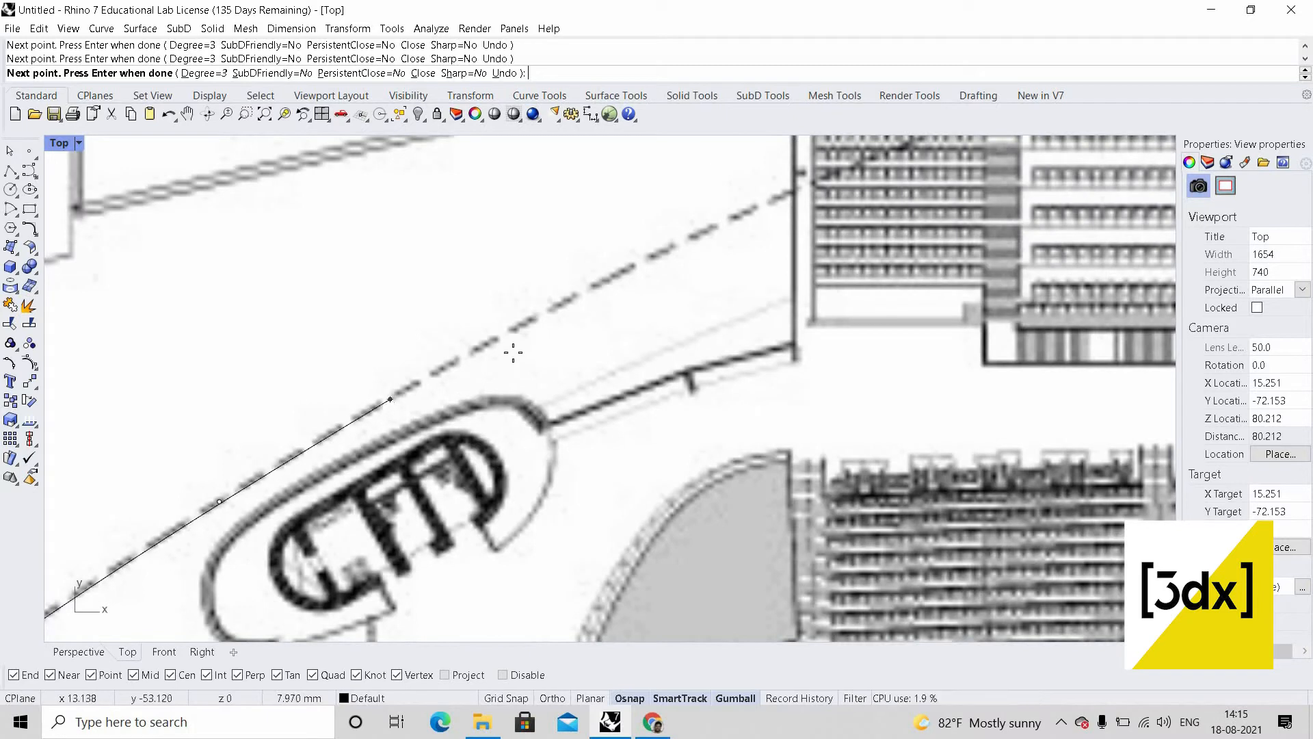
{"action": "left_click", "coordinate": [537, 320]}
{"action": "scroll", "coordinate": [538, 320], "scroll_direction": "down", "scroll_amount": 9}
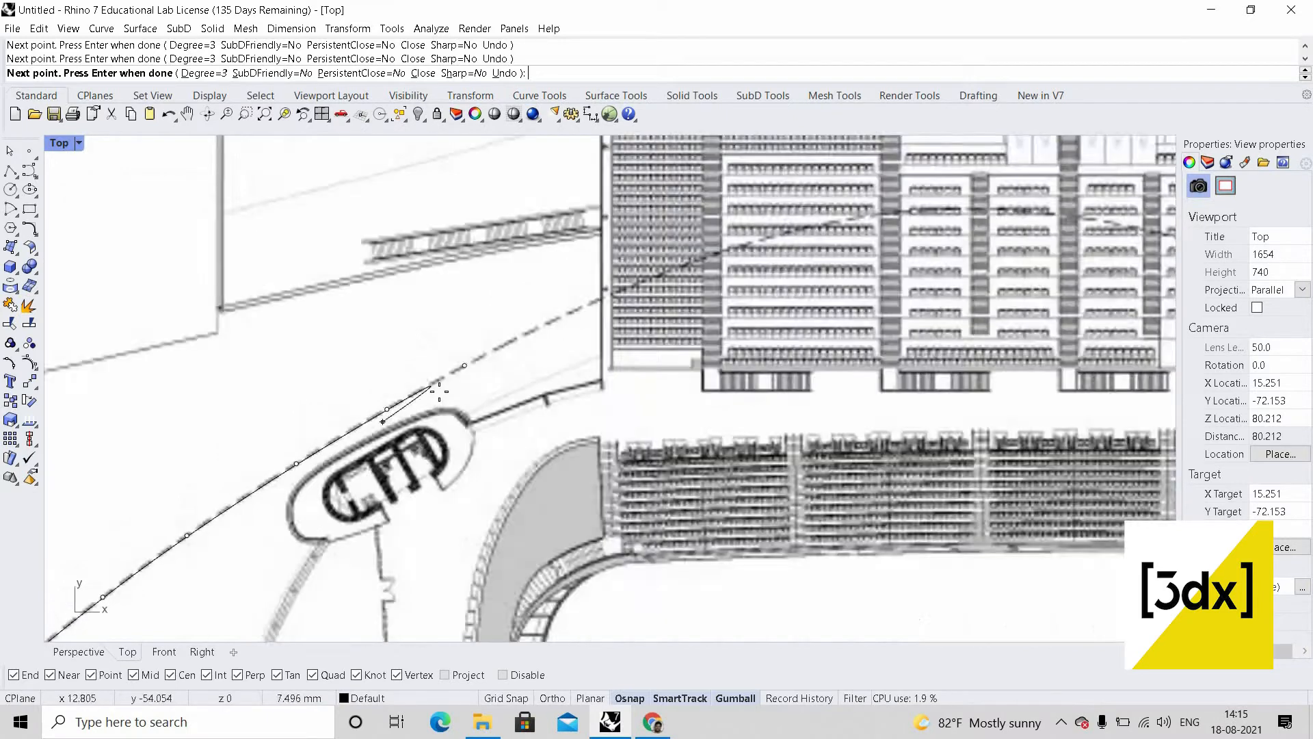
{"action": "scroll", "coordinate": [440, 395], "scroll_direction": "up", "scroll_amount": 7}
{"action": "left_click", "coordinate": [440, 394]}
- Trace the dashed outline across the left seating blocks of the upper stand, climbing towards its crest
{"action": "scroll", "coordinate": [440, 394], "scroll_direction": "up", "scroll_amount": 4}
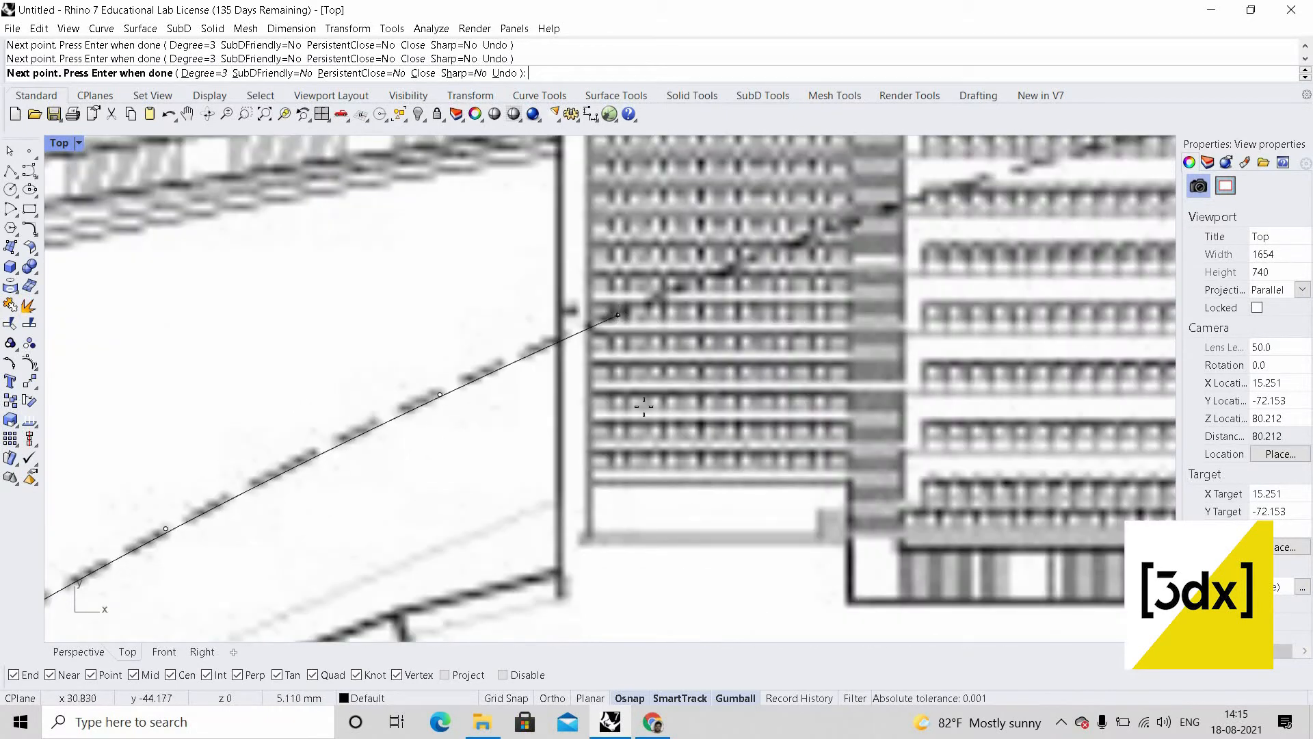
{"action": "scroll", "coordinate": [609, 360], "scroll_direction": "down", "scroll_amount": 5}
{"action": "scroll", "coordinate": [606, 364], "scroll_direction": "up", "scroll_amount": 6}
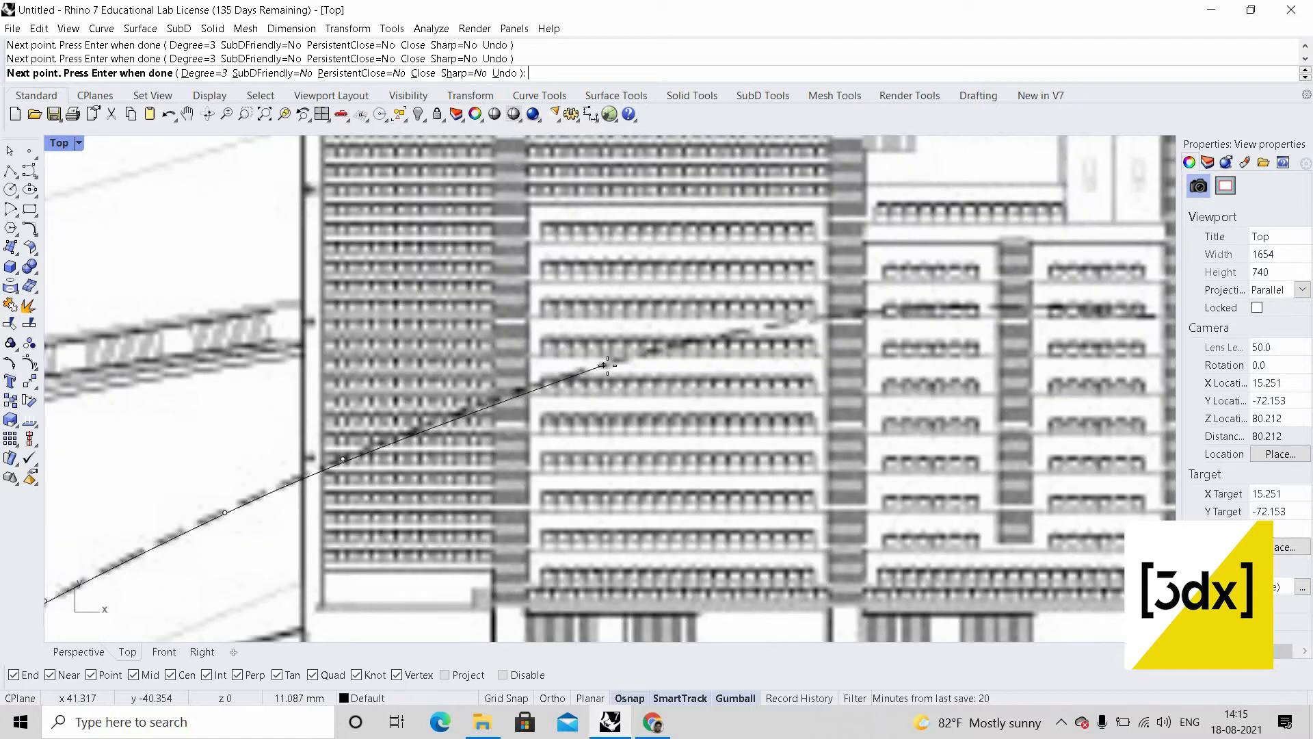
{"action": "left_click", "coordinate": [747, 326]}
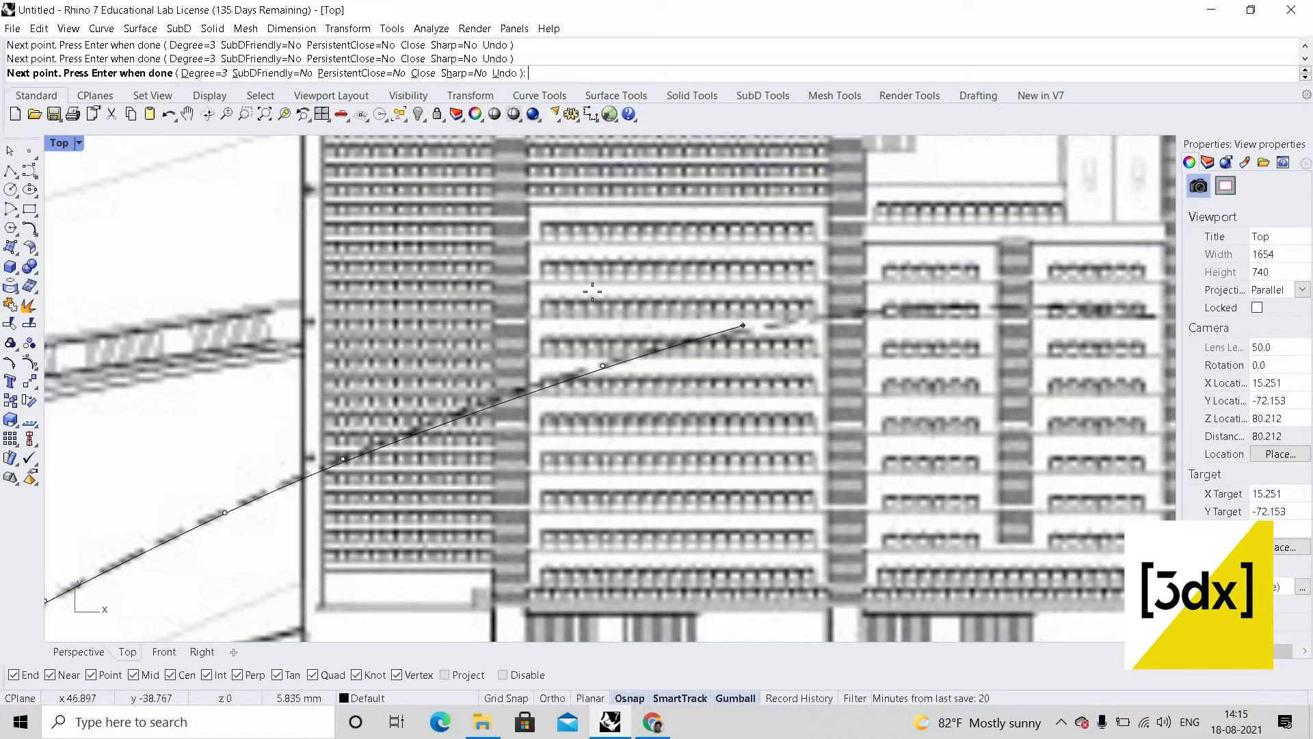
{"action": "scroll", "coordinate": [537, 342], "scroll_direction": "down", "scroll_amount": 4}
{"action": "scroll", "coordinate": [540, 340], "scroll_direction": "up", "scroll_amount": 4}
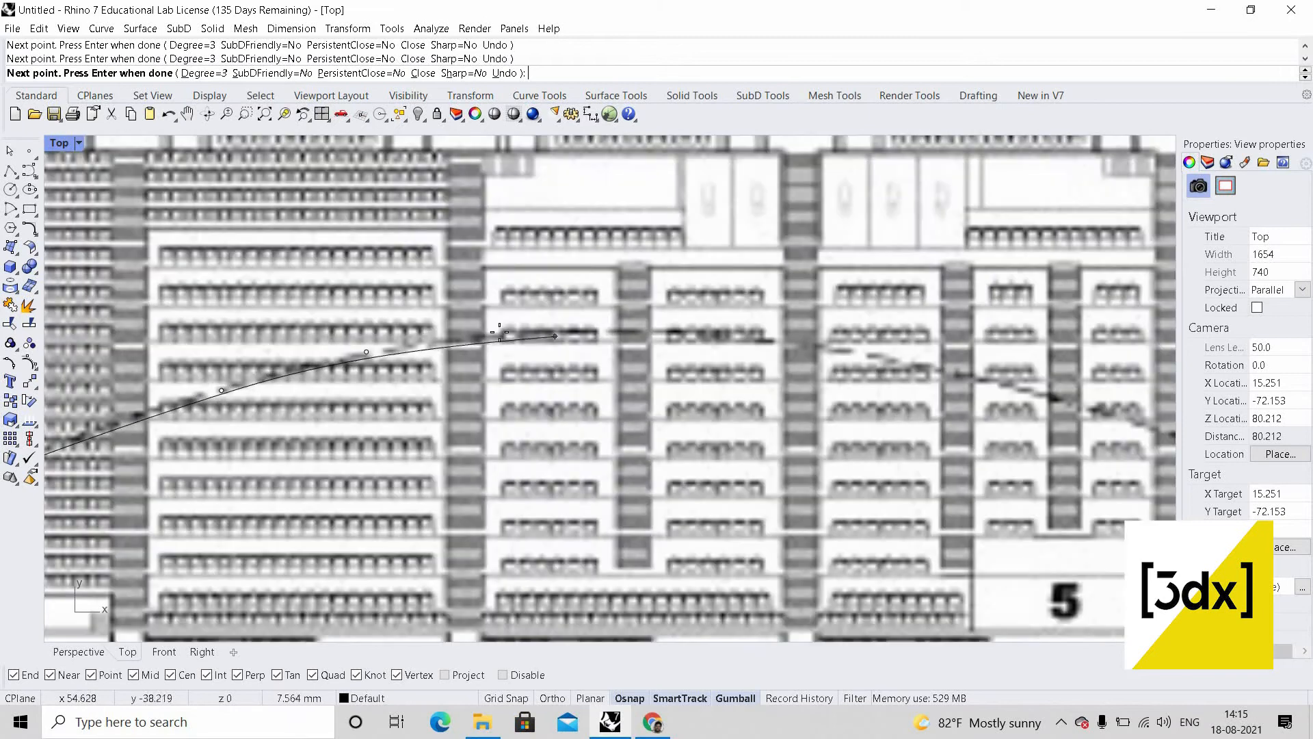
- Carry the curve over the dashed outline's crest in the upper stand and begin its right-hand descent
{"action": "scroll", "coordinate": [570, 268], "scroll_direction": "down", "scroll_amount": 5}
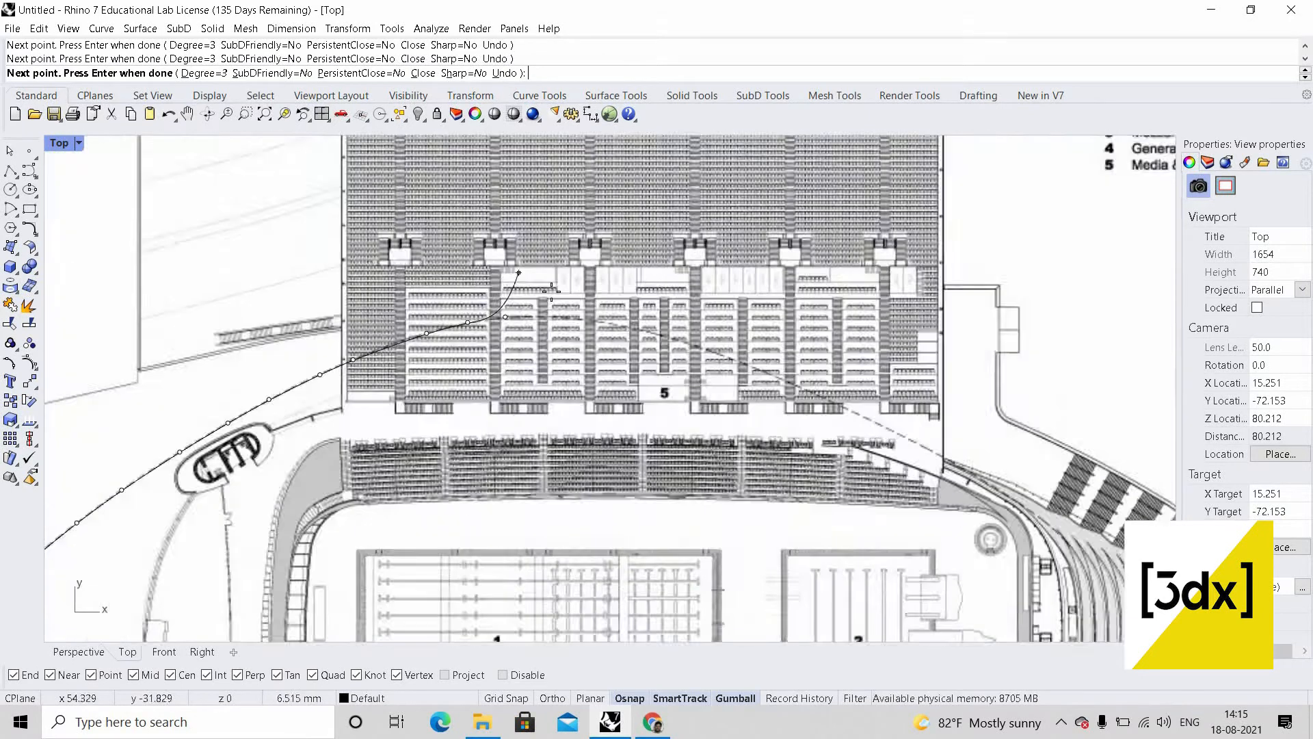
{"action": "scroll", "coordinate": [540, 288], "scroll_direction": "up", "scroll_amount": 4}
{"action": "scroll", "coordinate": [537, 294], "scroll_direction": "up", "scroll_amount": 4}
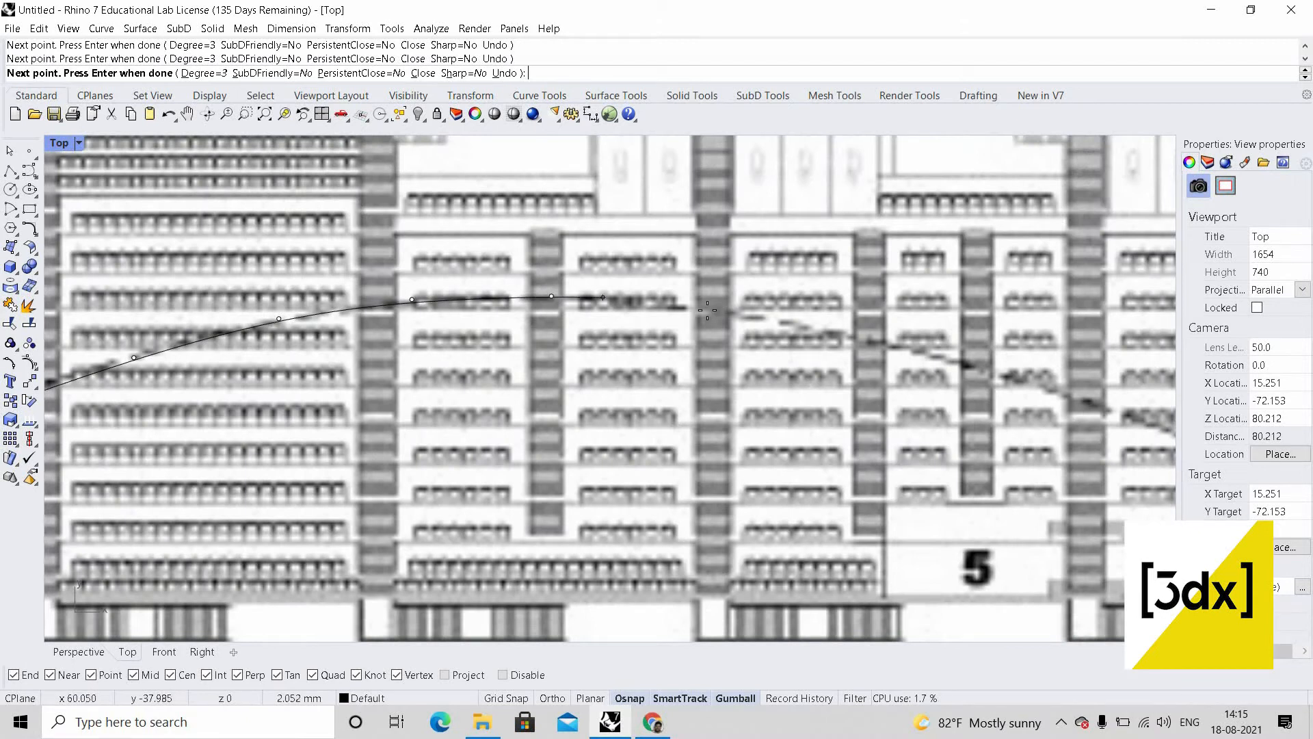
{"action": "left_click", "coordinate": [778, 319]}
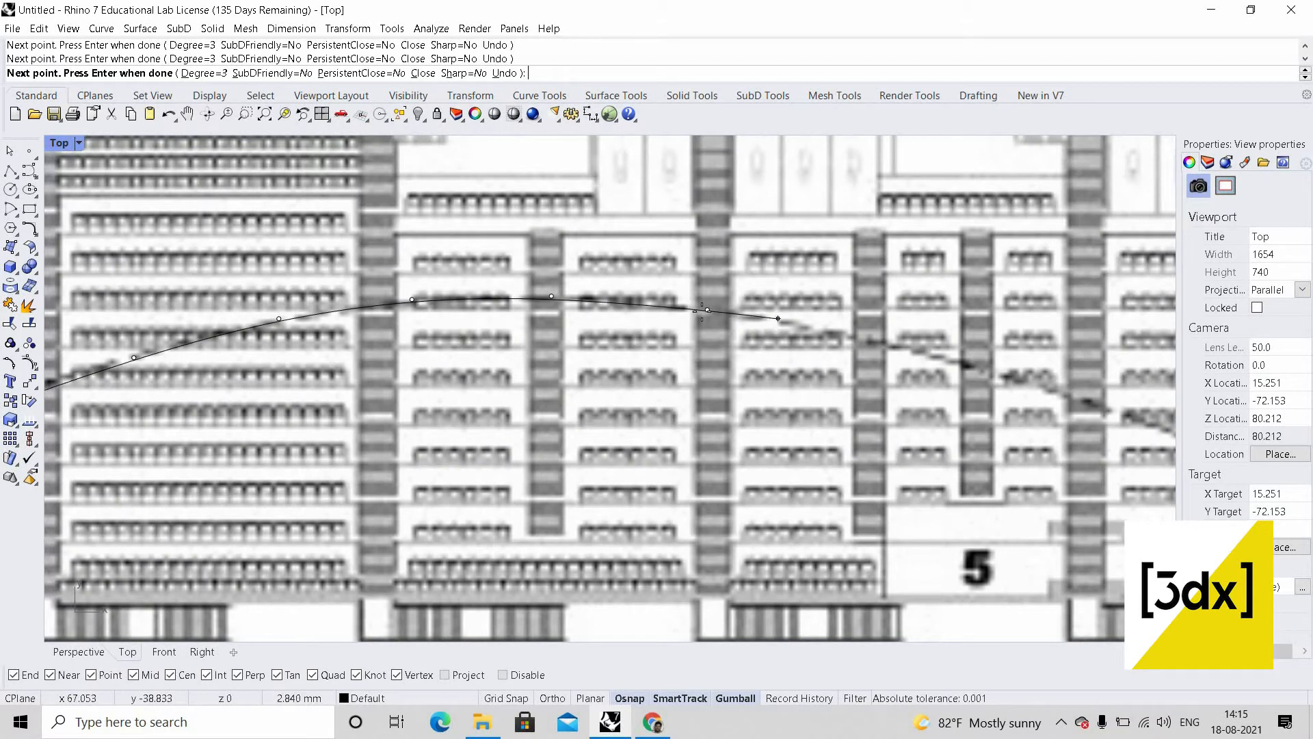
{"action": "scroll", "coordinate": [597, 302], "scroll_direction": "down", "scroll_amount": 8}
{"action": "scroll", "coordinate": [702, 316], "scroll_direction": "up", "scroll_amount": 8}
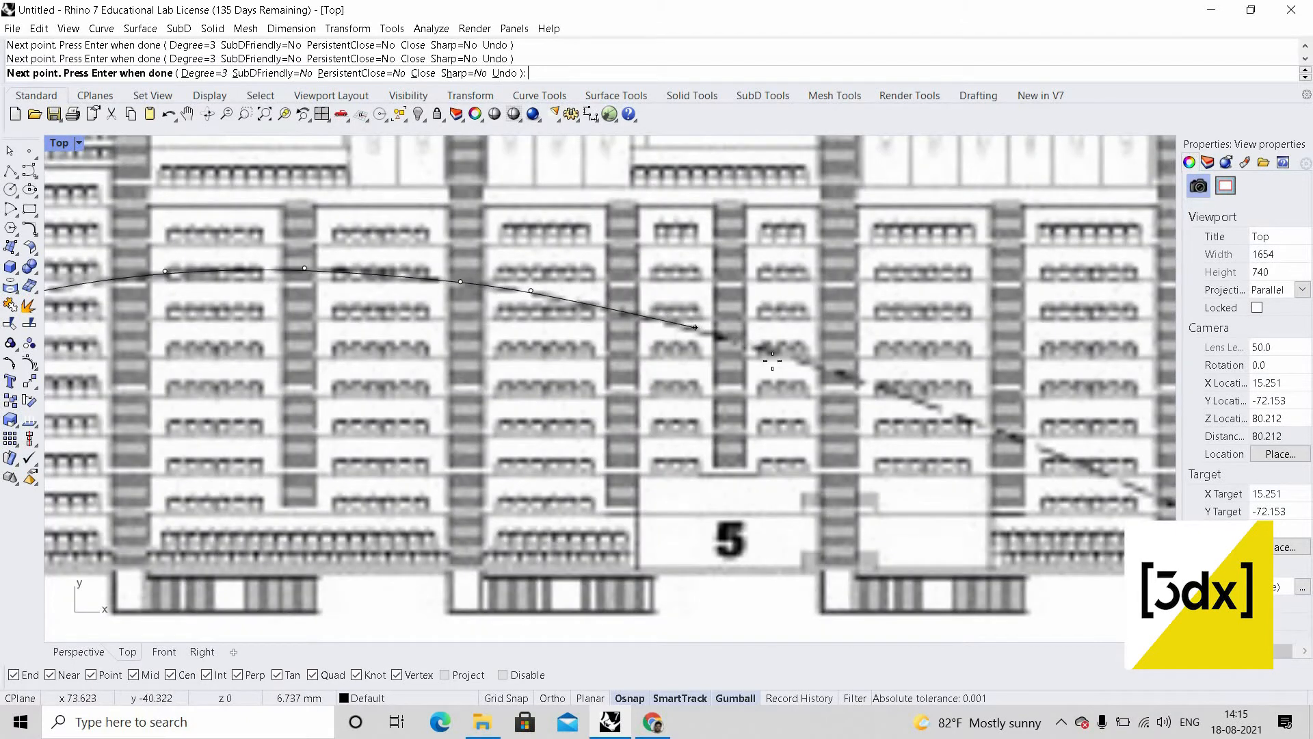
- Add points down the dashed outline through the seating blocks above and right of area 5
{"action": "left_click", "coordinate": [695, 327]}
{"action": "scroll", "coordinate": [542, 319], "scroll_direction": "down", "scroll_amount": 9}
{"action": "scroll", "coordinate": [732, 368], "scroll_direction": "up", "scroll_amount": 7}
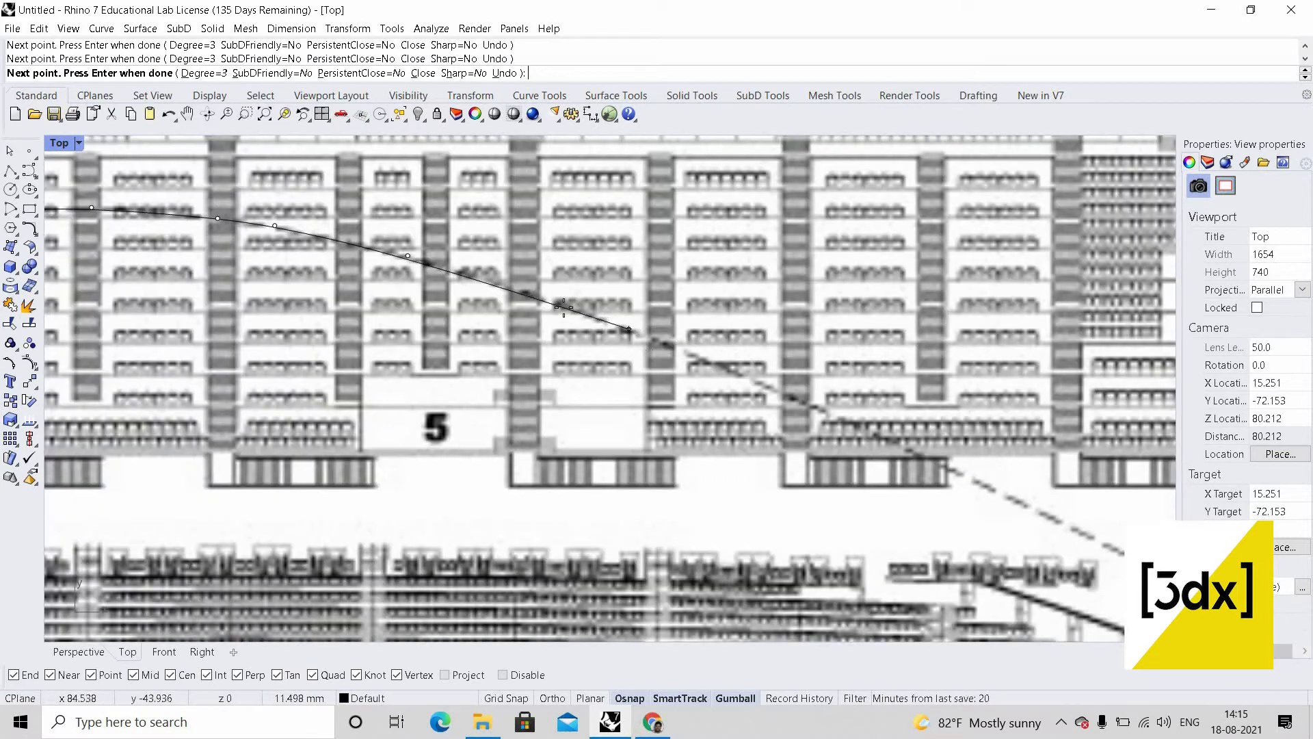
{"action": "left_click", "coordinate": [761, 382]}
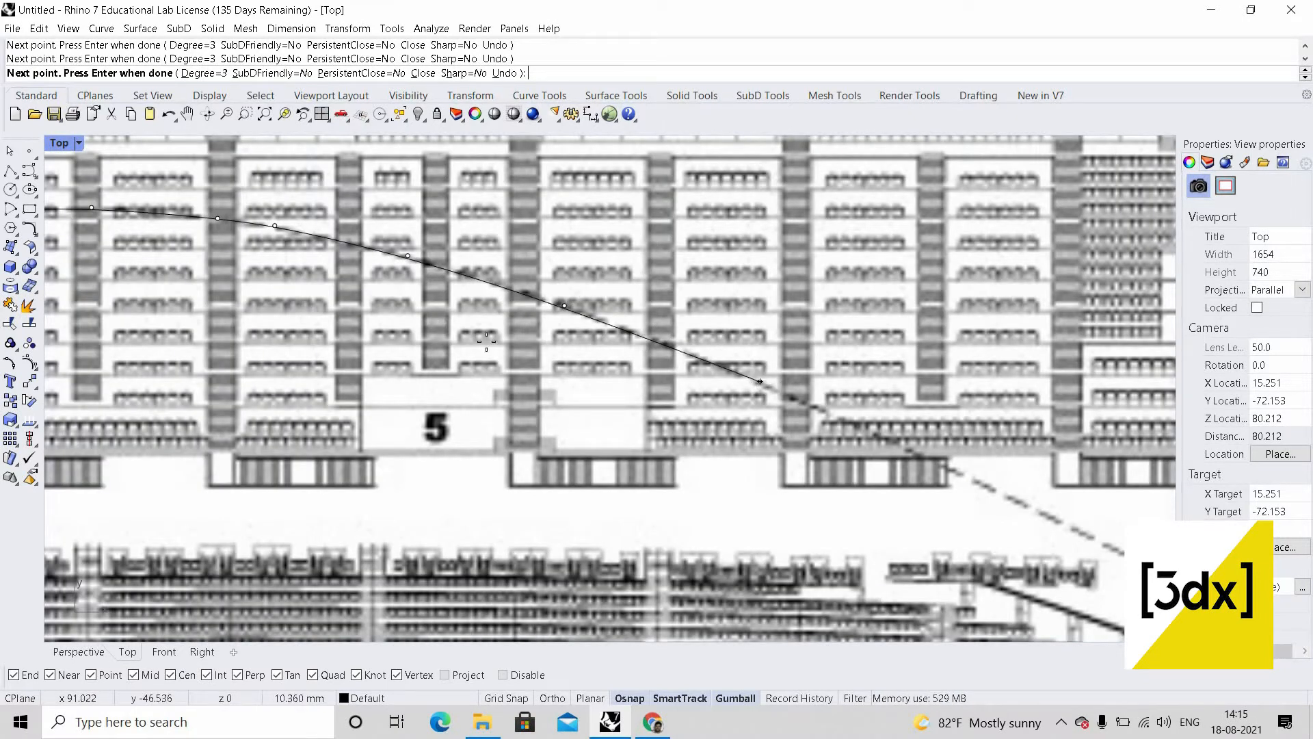
{"action": "scroll", "coordinate": [763, 382], "scroll_direction": "down", "scroll_amount": 3}
{"action": "scroll", "coordinate": [774, 383], "scroll_direction": "up", "scroll_amount": 3}
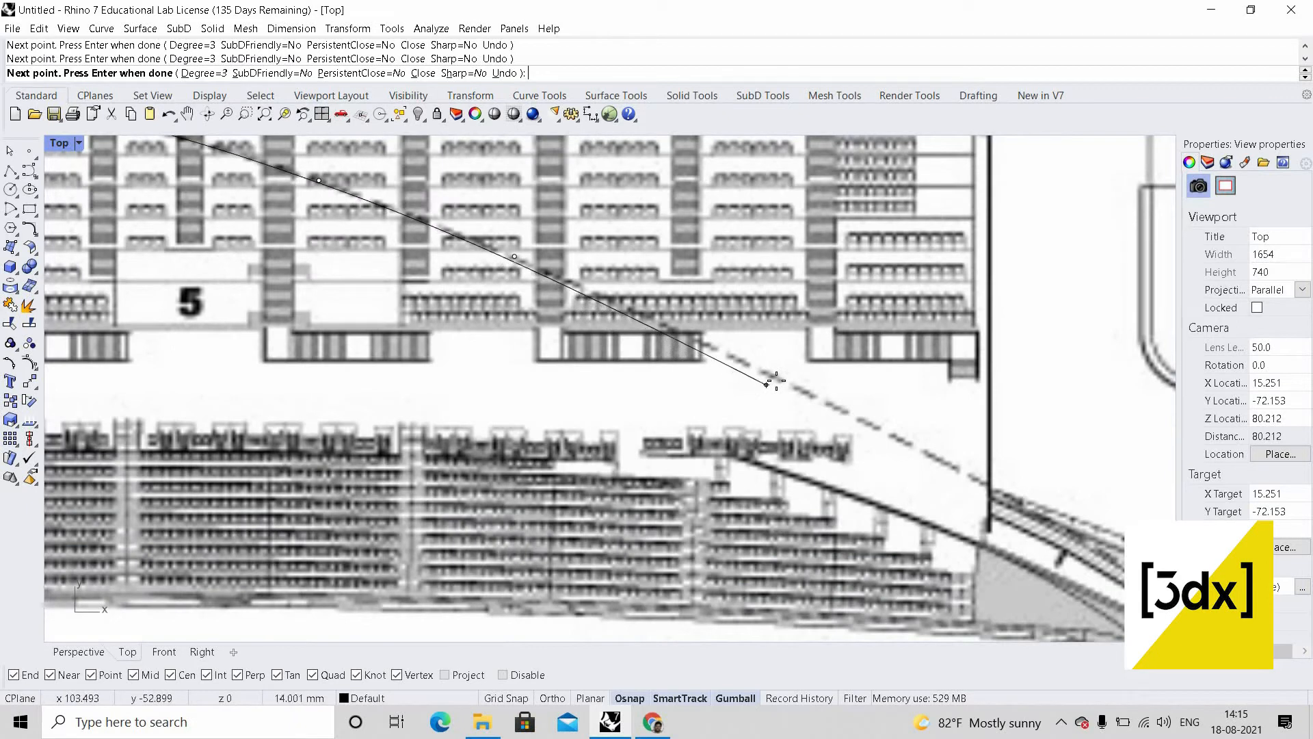
- Continue the curve out of the upper stand, past its right wall and onto the edge of the curved steps
{"action": "scroll", "coordinate": [650, 369], "scroll_direction": "down", "scroll_amount": 3}
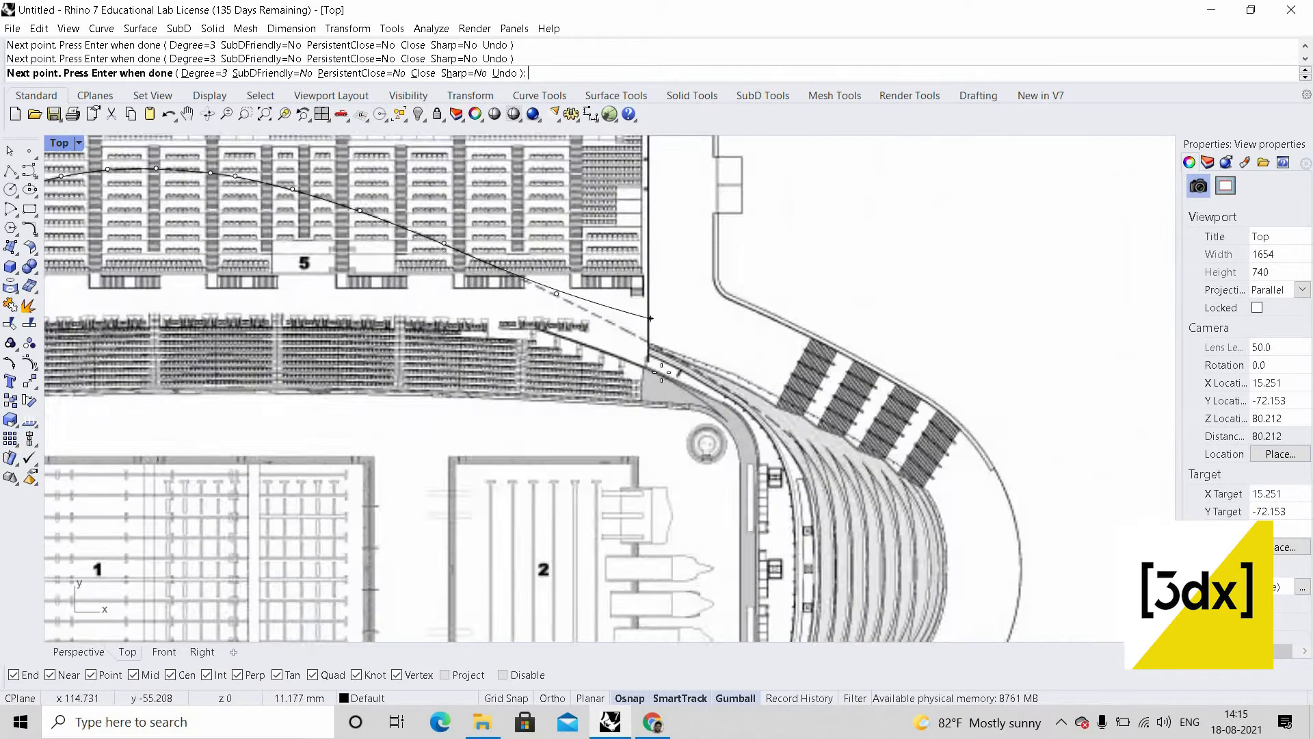
{"action": "scroll", "coordinate": [738, 400], "scroll_direction": "up", "scroll_amount": 3}
{"action": "left_click", "coordinate": [752, 397]}
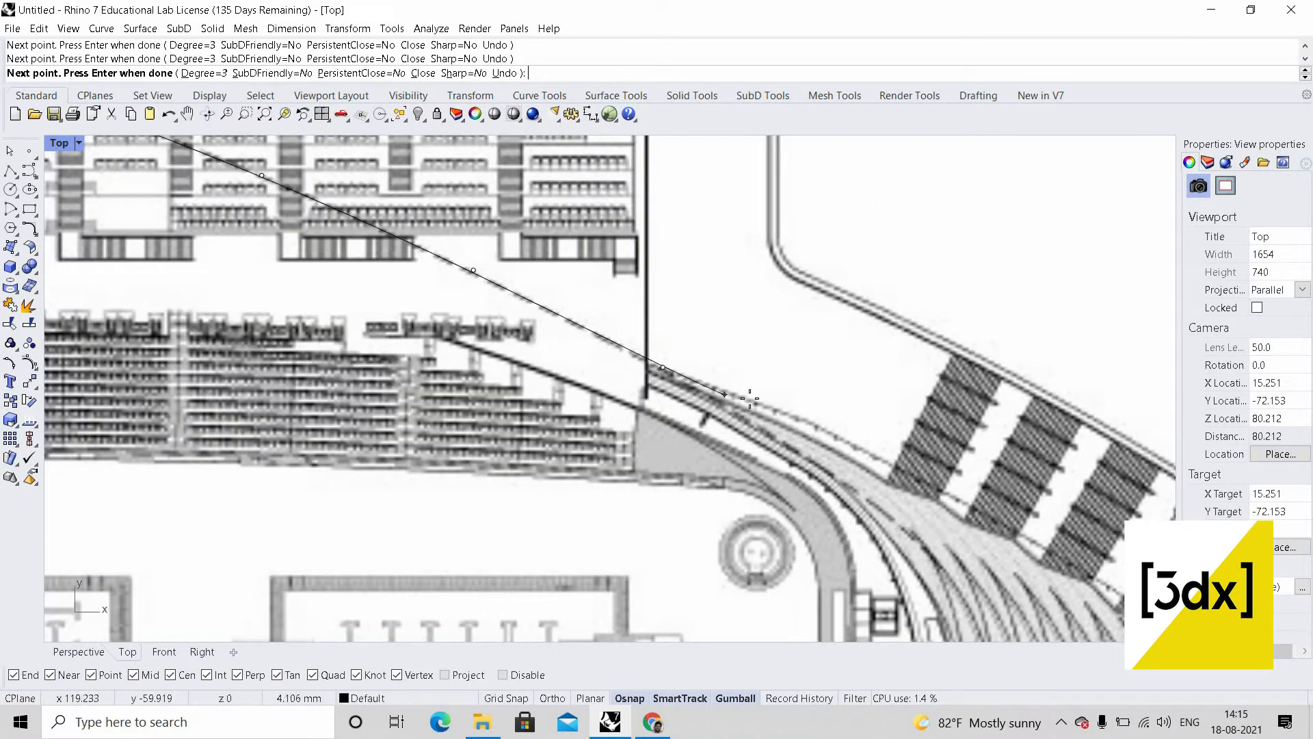
{"action": "scroll", "coordinate": [753, 396], "scroll_direction": "up", "scroll_amount": 3}
{"action": "scroll", "coordinate": [643, 363], "scroll_direction": "down", "scroll_amount": 8}
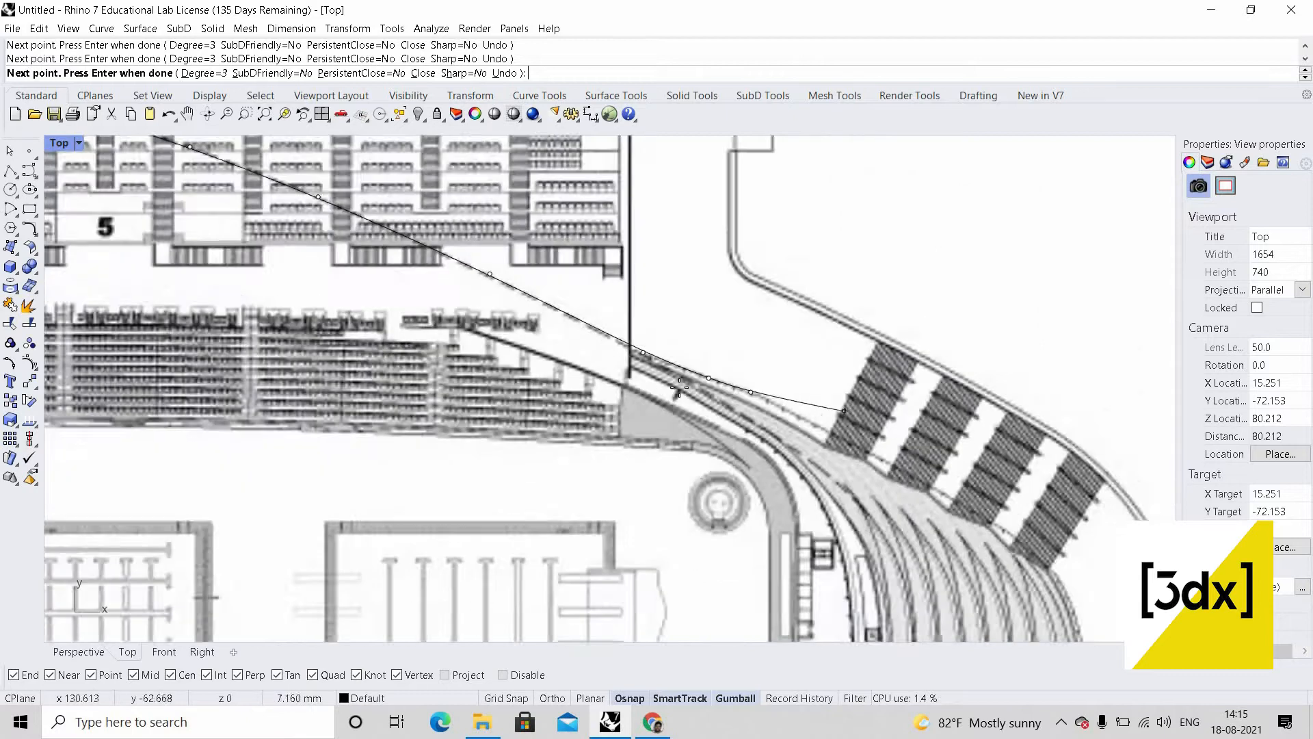
- Trace the dashed outline along the inner ends of the hatched stair flights on the plan's upper-right side
{"action": "scroll", "coordinate": [763, 404], "scroll_direction": "up", "scroll_amount": 8}
{"action": "scroll", "coordinate": [673, 373], "scroll_direction": "up", "scroll_amount": 4}
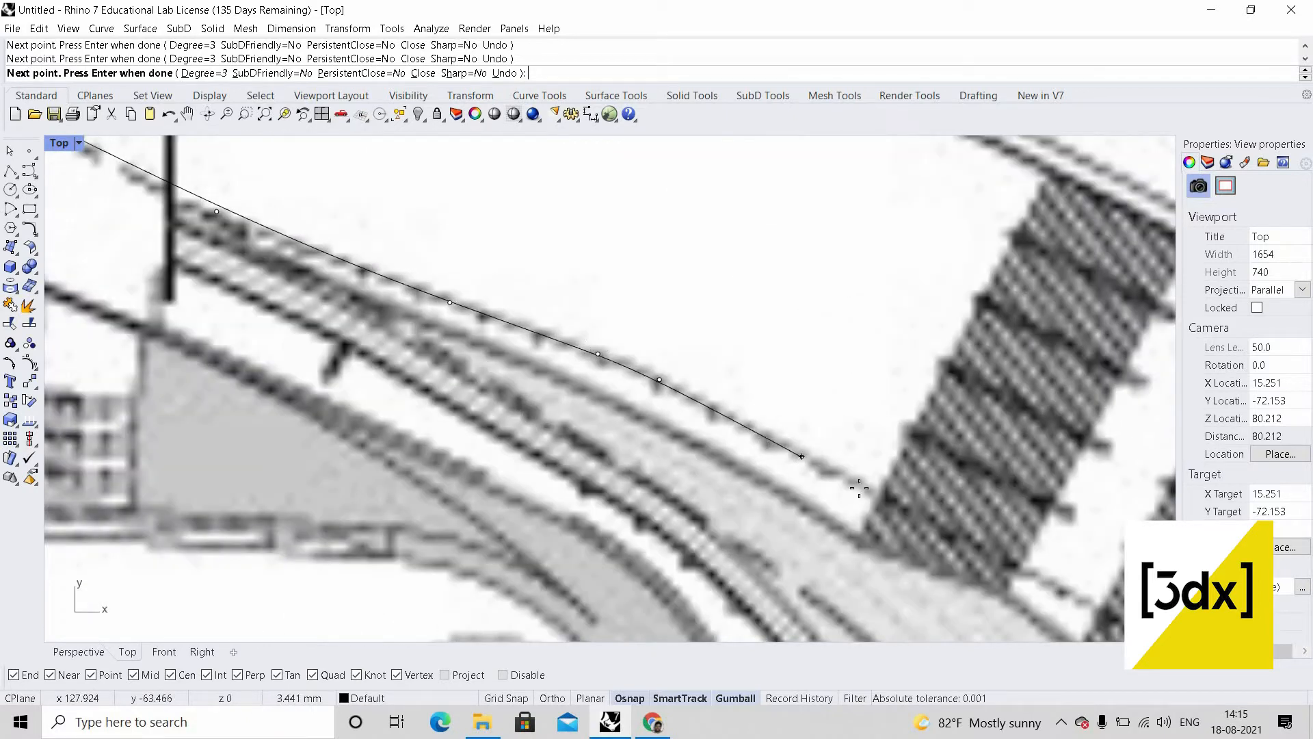
{"action": "scroll", "coordinate": [859, 487], "scroll_direction": "down", "scroll_amount": 5}
{"action": "scroll", "coordinate": [855, 487], "scroll_direction": "up", "scroll_amount": 5}
{"action": "scroll", "coordinate": [850, 488], "scroll_direction": "down", "scroll_amount": 2}
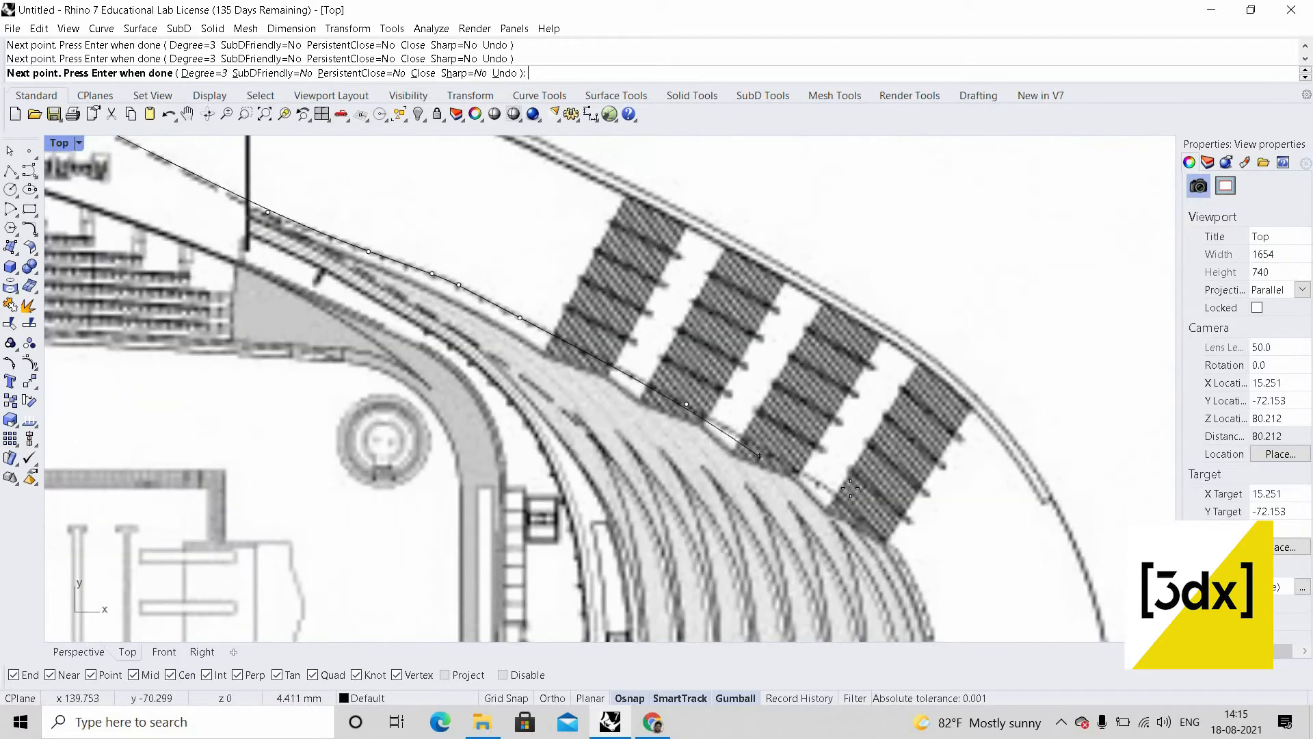
{"action": "scroll", "coordinate": [850, 488], "scroll_direction": "up", "scroll_amount": 3}
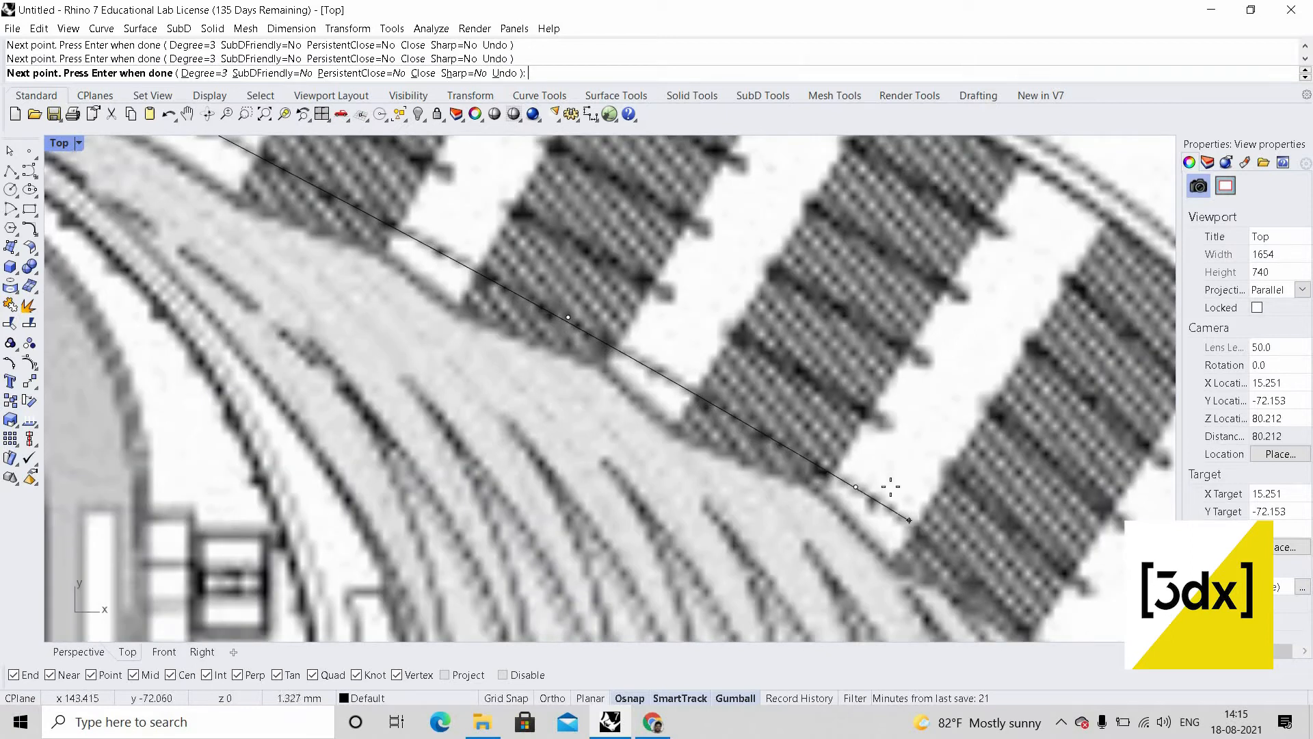
- Continue the curve past the last upper-right stair flight and onto the outer edge of the curved steps
{"action": "left_click", "coordinate": [909, 520]}
{"action": "scroll", "coordinate": [814, 455], "scroll_direction": "down", "scroll_amount": 8}
{"action": "scroll", "coordinate": [880, 508], "scroll_direction": "up", "scroll_amount": 6}
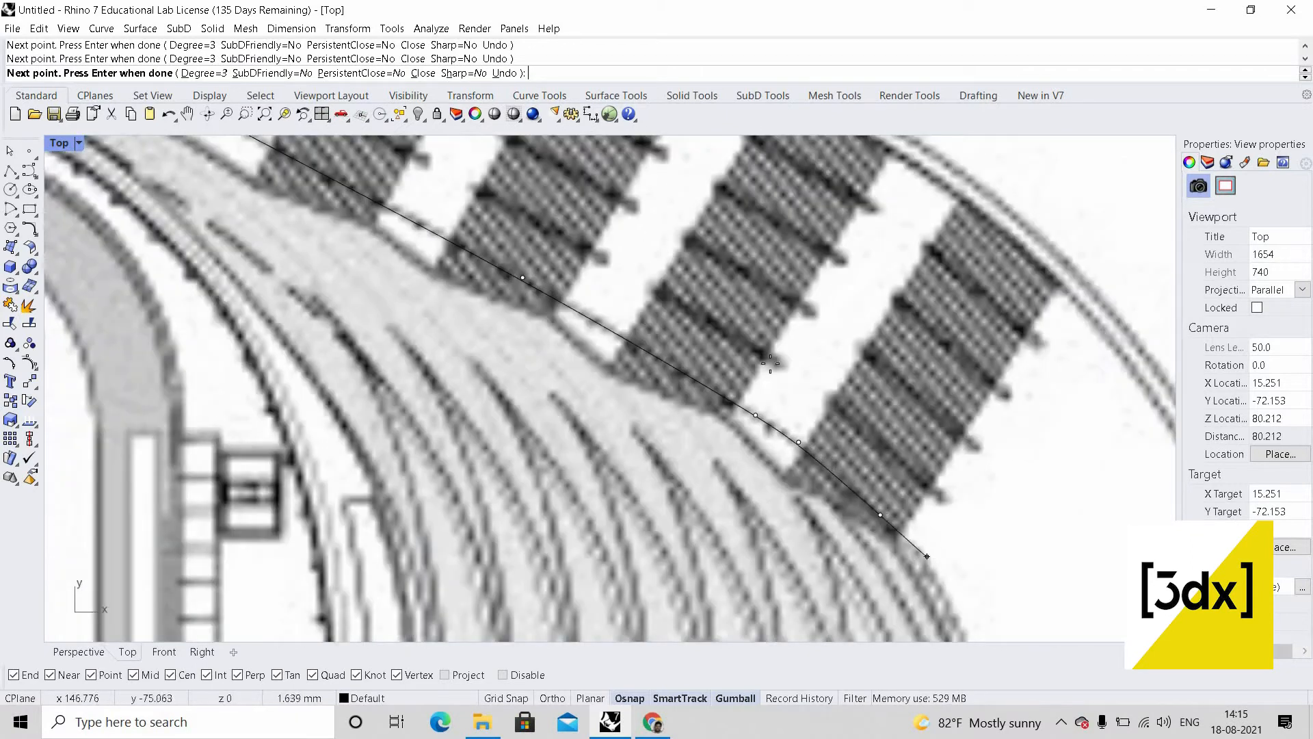
{"action": "scroll", "coordinate": [843, 471], "scroll_direction": "down", "scroll_amount": 6}
{"action": "scroll", "coordinate": [830, 454], "scroll_direction": "up", "scroll_amount": 6}
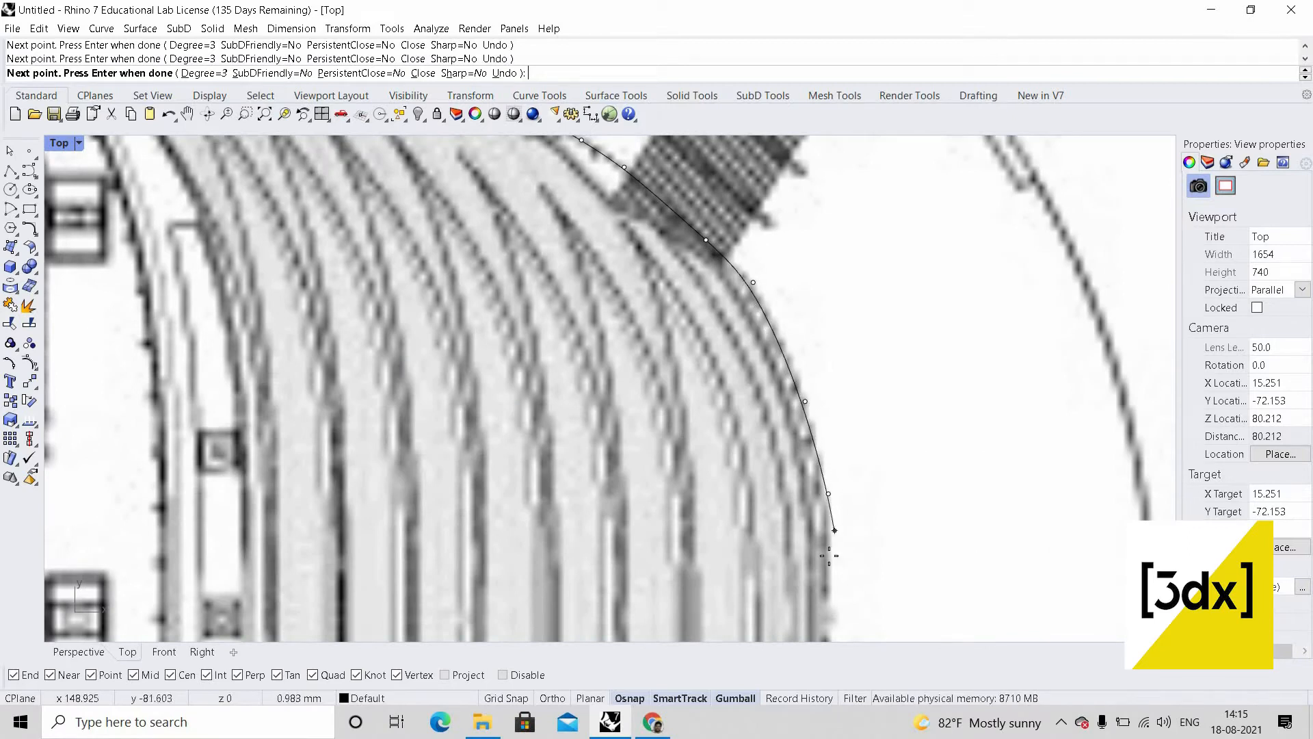
- Trace the outer edge of the curved steps down the plan's right end to the first lower stair flight
{"action": "scroll", "coordinate": [828, 364], "scroll_direction": "down", "scroll_amount": 6}
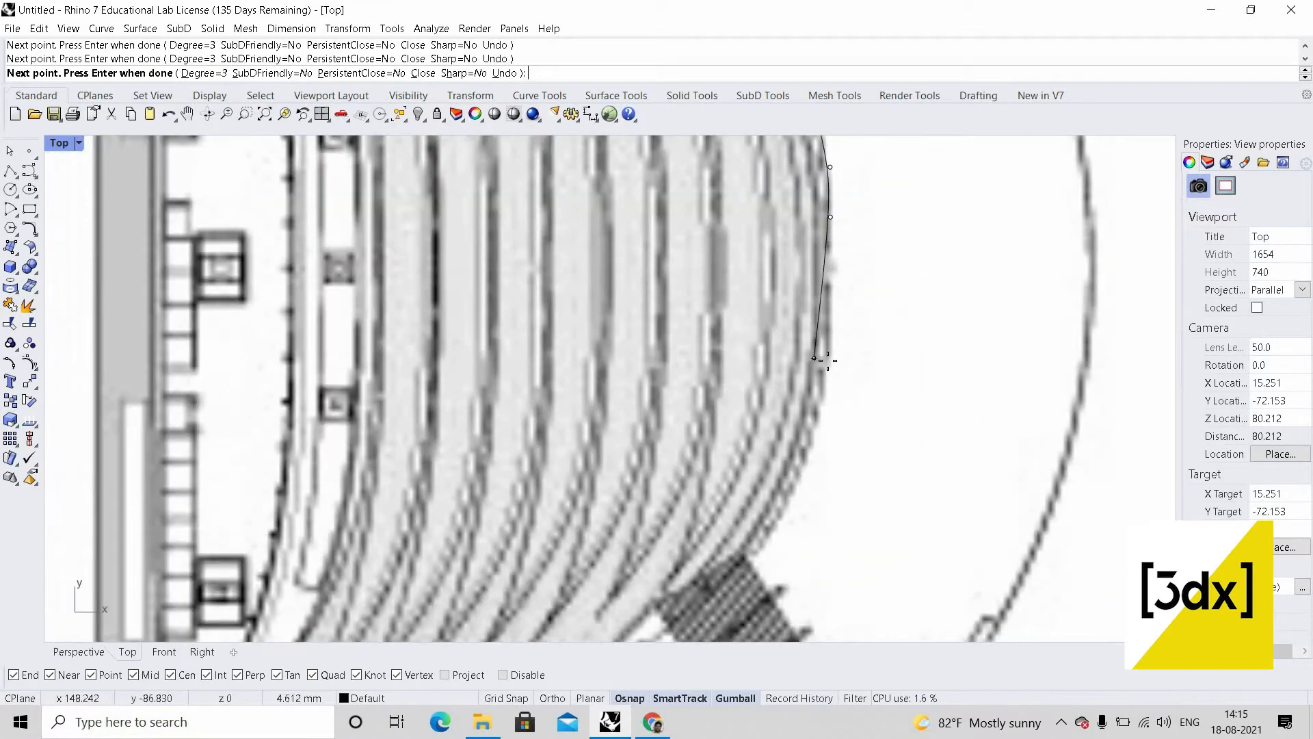
{"action": "scroll", "coordinate": [830, 363], "scroll_direction": "up", "scroll_amount": 6}
{"action": "left_click", "coordinate": [828, 360]}
{"action": "scroll", "coordinate": [811, 536], "scroll_direction": "down", "scroll_amount": 6}
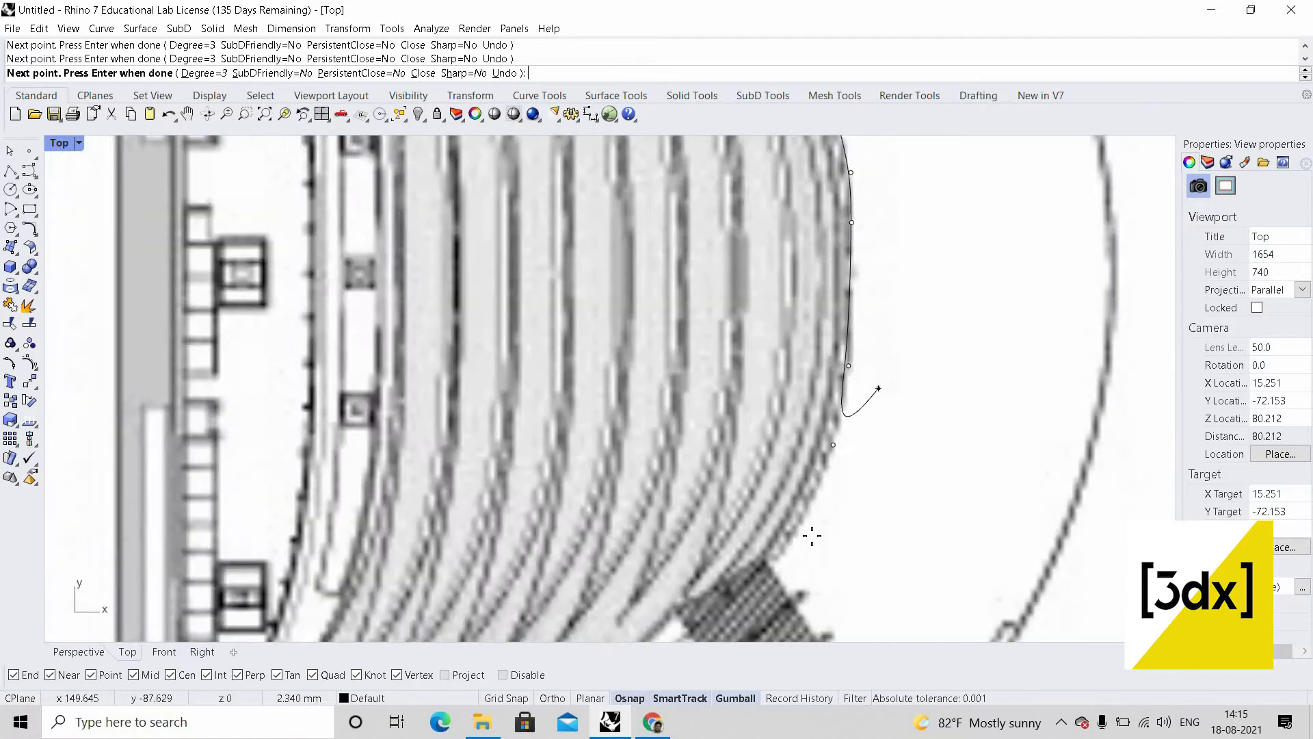
{"action": "scroll", "coordinate": [811, 535], "scroll_direction": "up", "scroll_amount": 6}
{"action": "scroll", "coordinate": [801, 521], "scroll_direction": "down", "scroll_amount": 5}
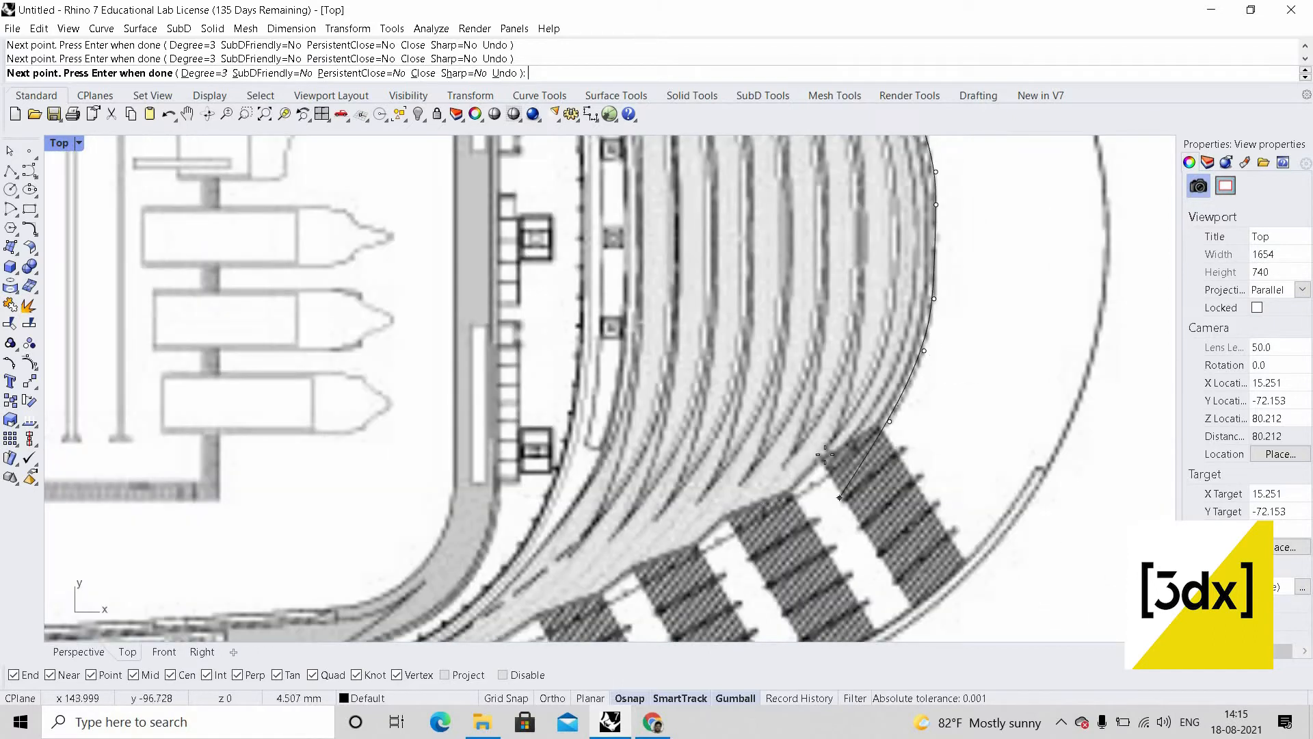
- Add curve points along the inner ends of the hatched stair flights on the plan's lower-right side
{"action": "scroll", "coordinate": [820, 478], "scroll_direction": "up", "scroll_amount": 3}
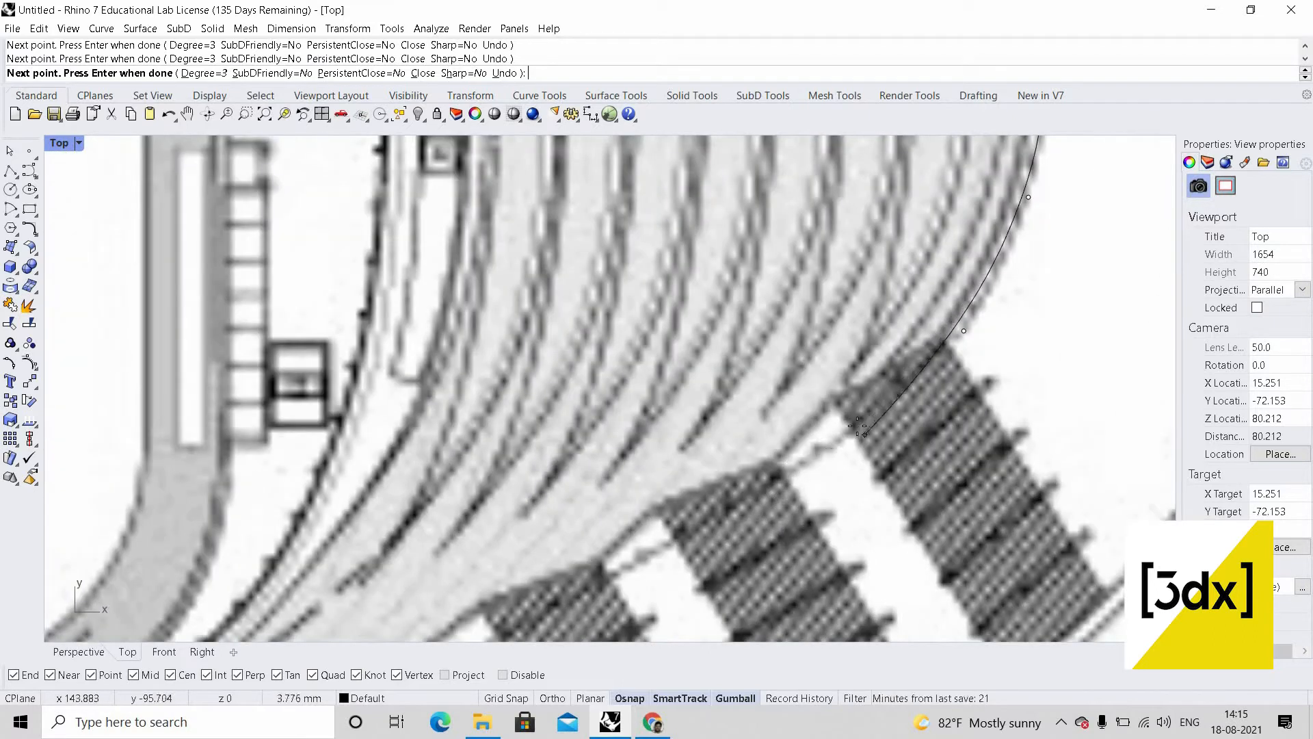
{"action": "left_click", "coordinate": [677, 537]}
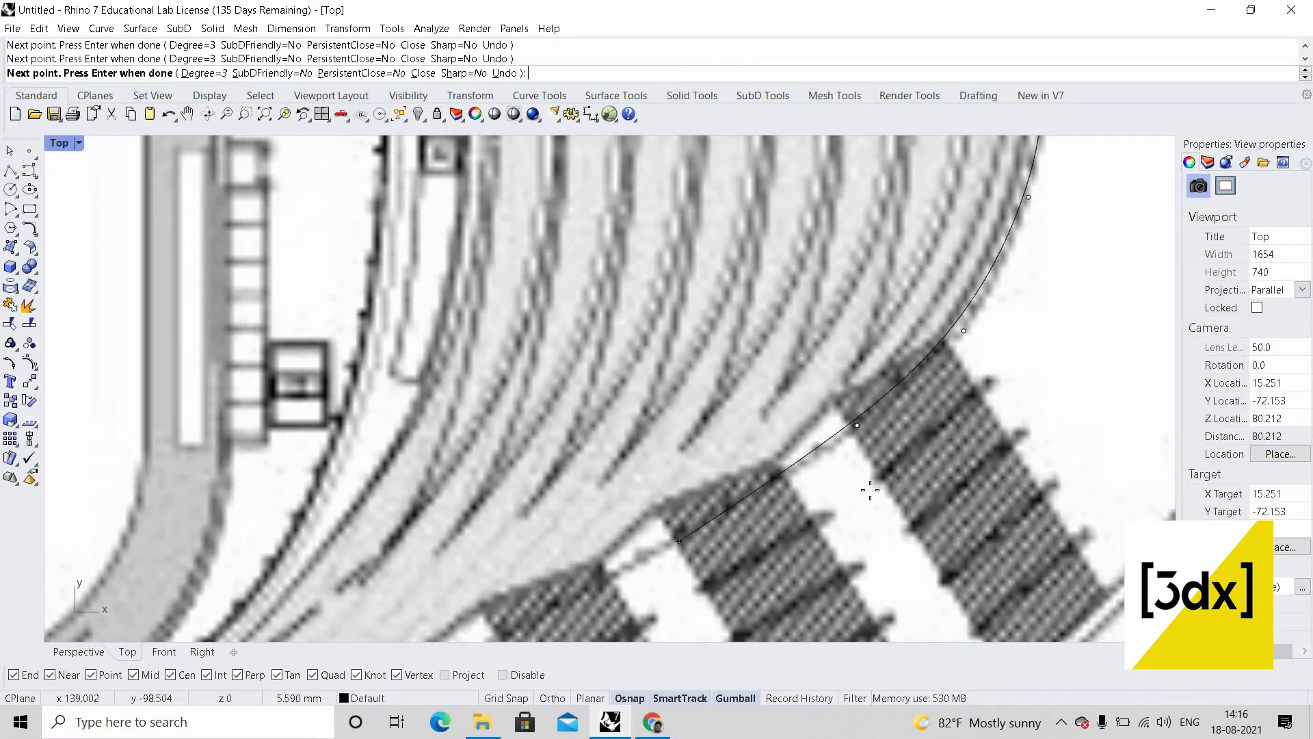
{"action": "scroll", "coordinate": [684, 533], "scroll_direction": "down", "scroll_amount": 5}
{"action": "scroll", "coordinate": [835, 519], "scroll_direction": "up", "scroll_amount": 4}
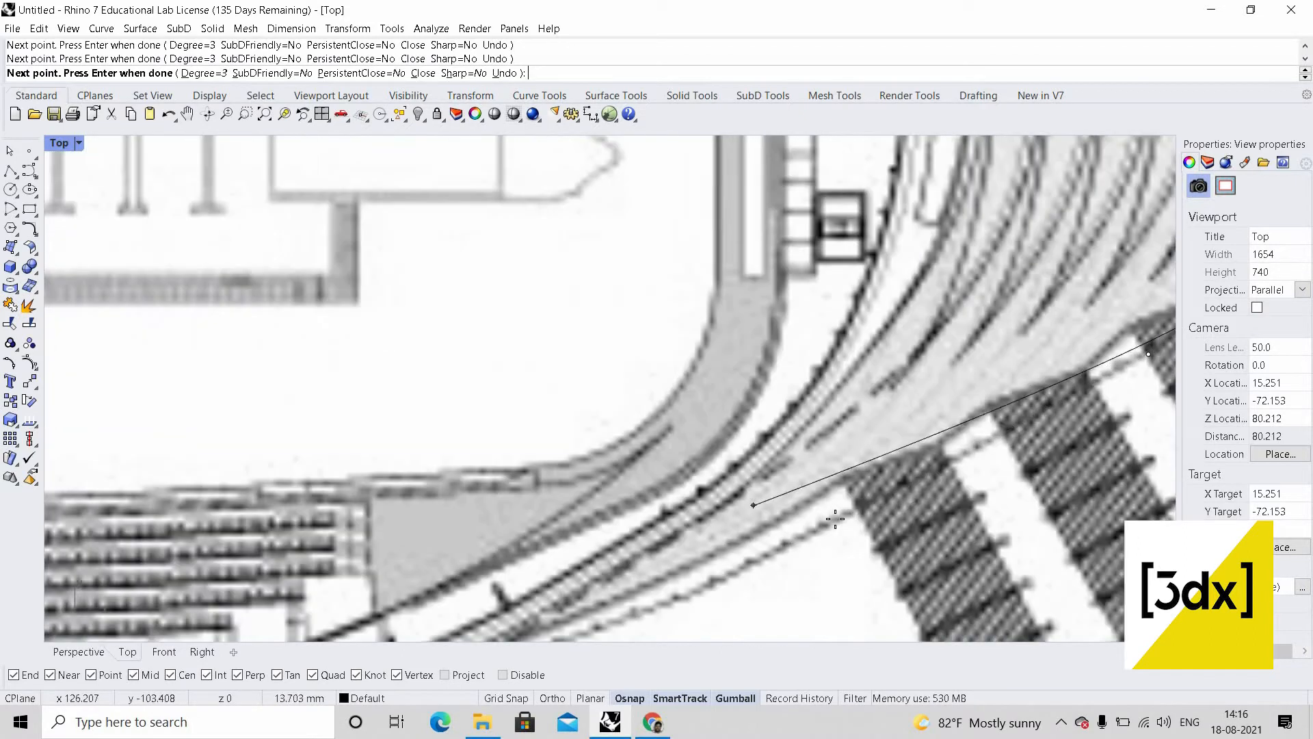
{"action": "scroll", "coordinate": [841, 503], "scroll_direction": "down", "scroll_amount": 6}
{"action": "scroll", "coordinate": [789, 536], "scroll_direction": "up", "scroll_amount": 8}
{"action": "left_click", "coordinate": [788, 536]}
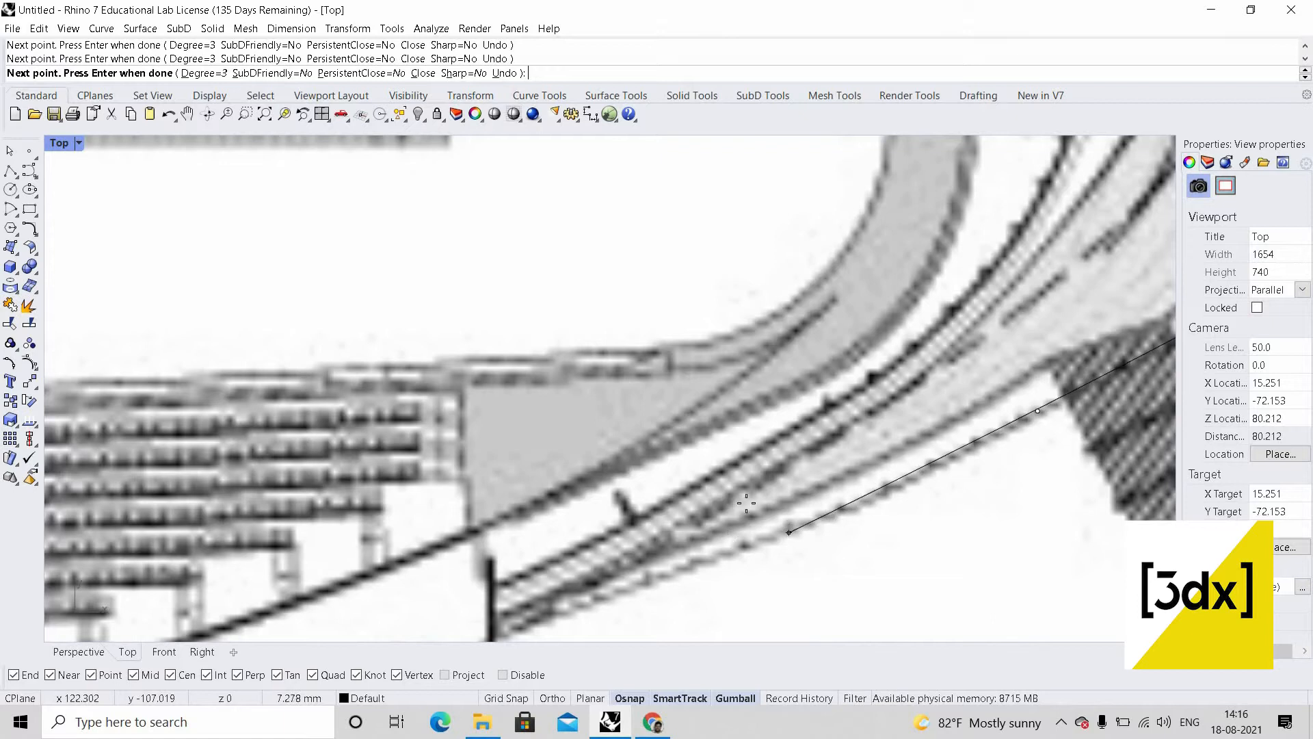
- Extend the curve past the lower stand's right wall and along the dashed outline towards the seating
{"action": "scroll", "coordinate": [782, 472], "scroll_direction": "down", "scroll_amount": 7}
{"action": "scroll", "coordinate": [733, 535], "scroll_direction": "up", "scroll_amount": 9}
{"action": "left_click", "coordinate": [679, 471]}
{"action": "scroll", "coordinate": [695, 407], "scroll_direction": "down", "scroll_amount": 8}
{"action": "scroll", "coordinate": [648, 448], "scroll_direction": "up", "scroll_amount": 6}
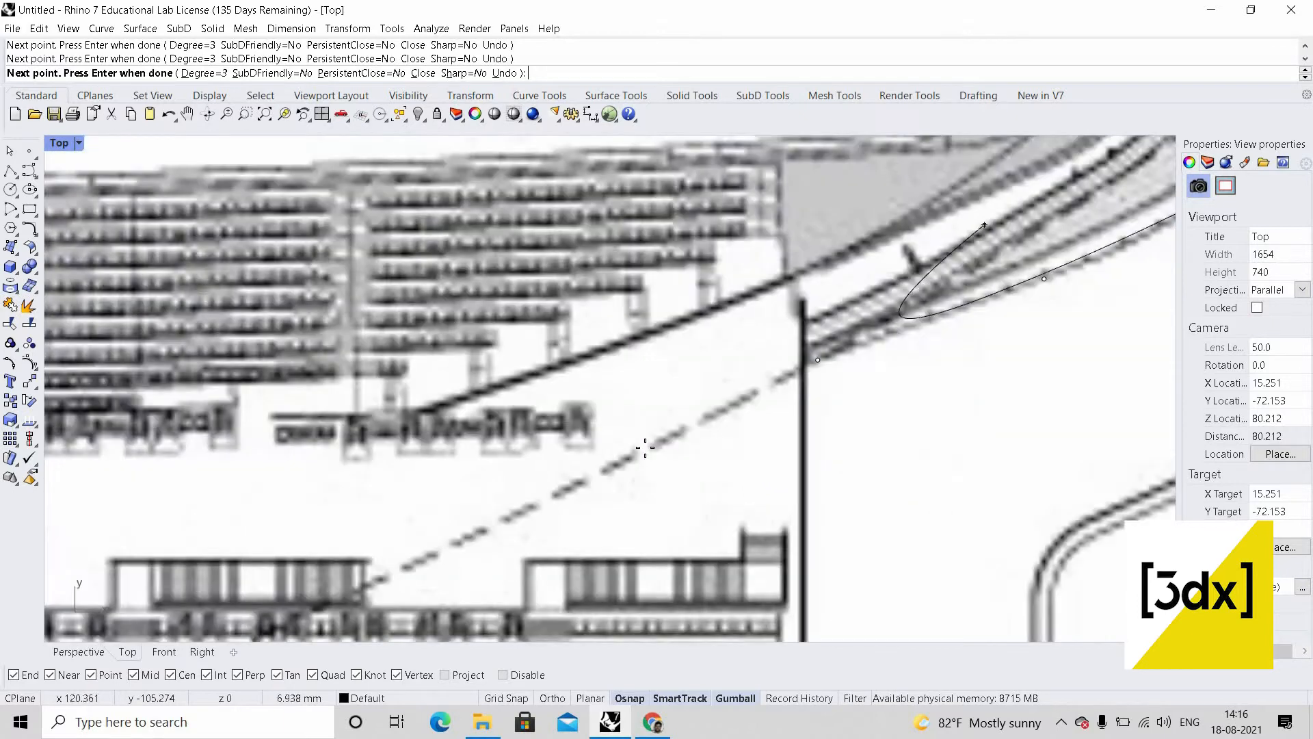
{"action": "scroll", "coordinate": [704, 424], "scroll_direction": "down", "scroll_amount": 6}
{"action": "scroll", "coordinate": [646, 448], "scroll_direction": "up", "scroll_amount": 7}
{"action": "left_click", "coordinate": [646, 451]}
{"action": "scroll", "coordinate": [937, 267], "scroll_direction": "down", "scroll_amount": 9}
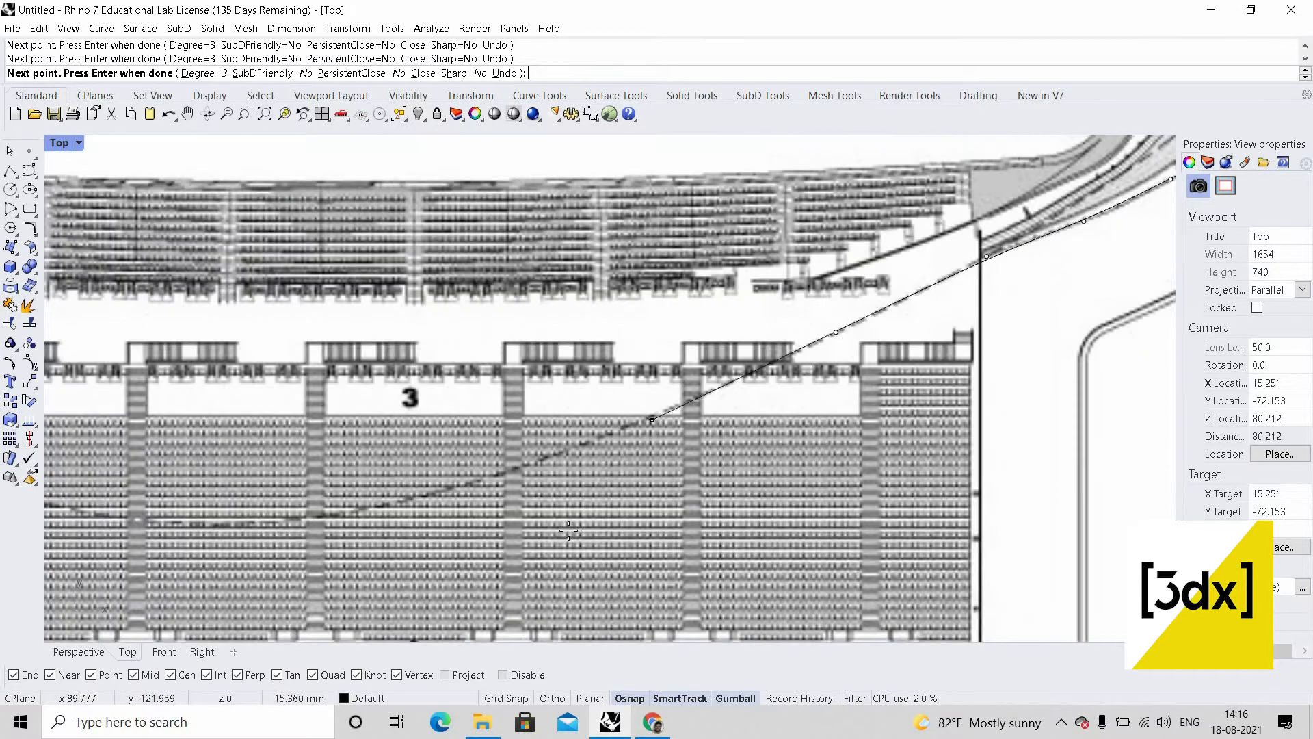
- Undo the misplaced curve point and place new points along the dashed outline through the seating right of area 3
{"action": "scroll", "coordinate": [538, 452], "scroll_direction": "up", "scroll_amount": 7}
{"action": "left_click", "coordinate": [537, 498]}
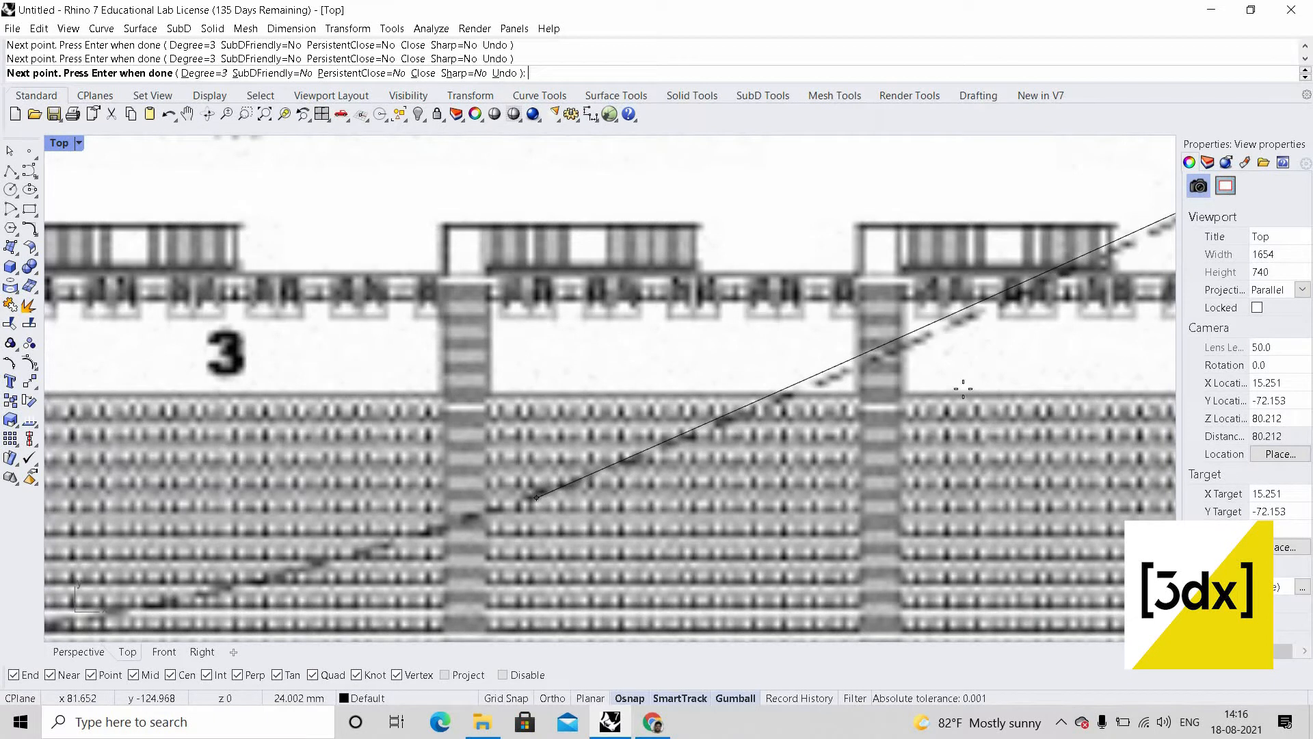
{"action": "key", "text": "ctrl+z"}
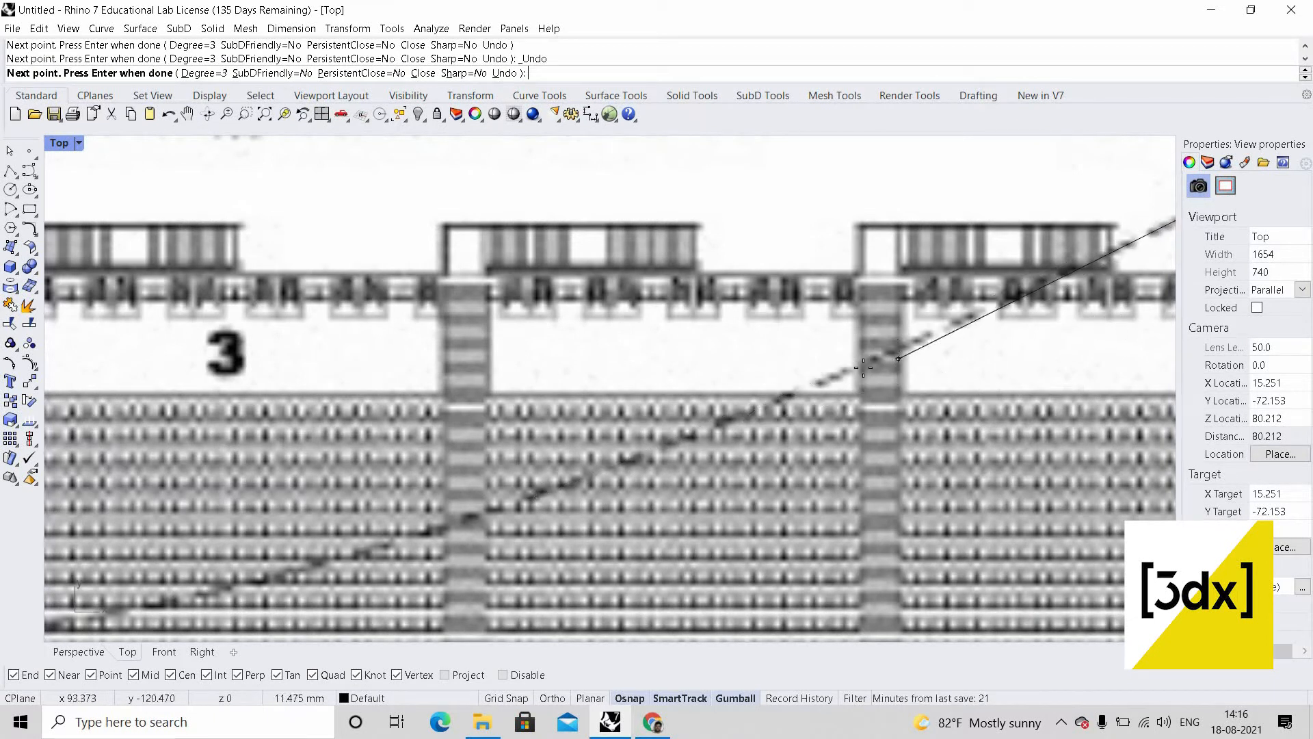
{"action": "left_click", "coordinate": [892, 352]}
{"action": "left_click", "coordinate": [421, 532]}
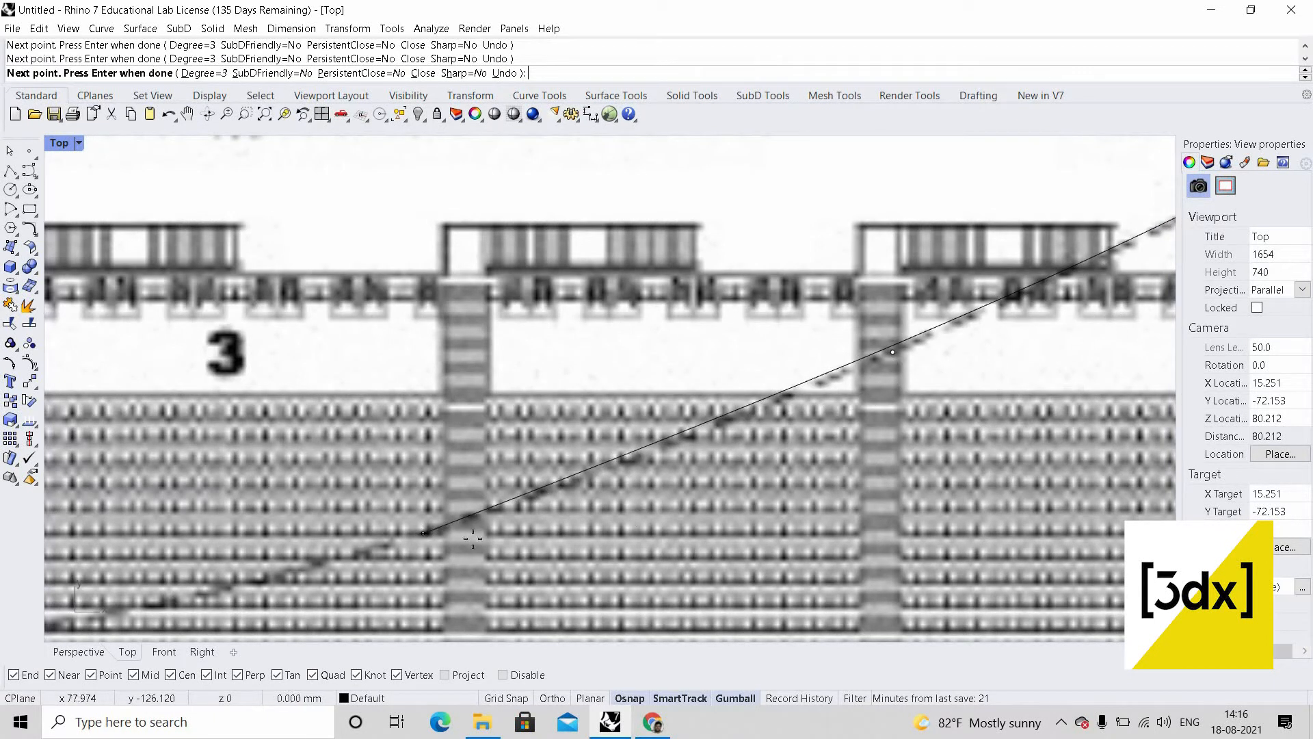
- Carry the curve through the dashed outline's lowest stretch in the seating below and left of area 3
{"action": "scroll", "coordinate": [474, 533], "scroll_direction": "down", "scroll_amount": 8}
{"action": "right_click_drag", "start_coordinate": [466, 576], "coordinate": [698, 482]}
{"action": "scroll", "coordinate": [490, 532], "scroll_direction": "up", "scroll_amount": 3}
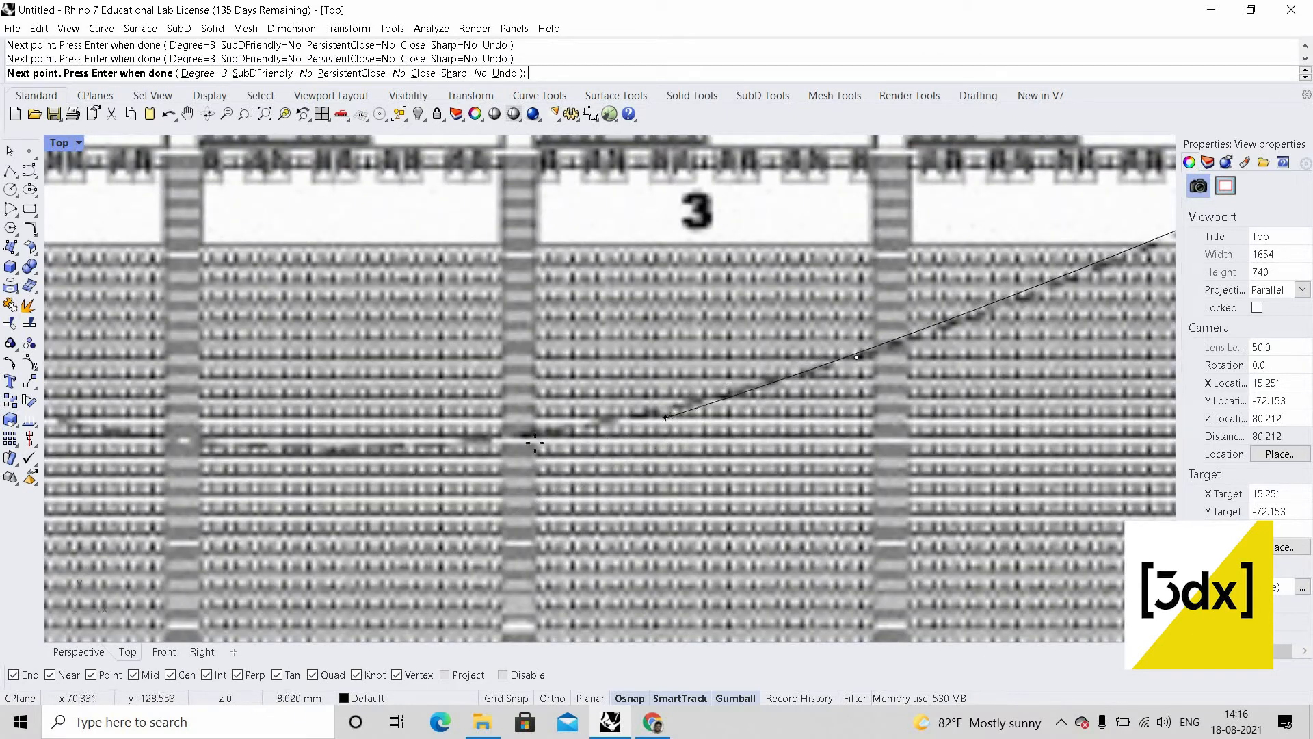
{"action": "left_click", "coordinate": [375, 455]}
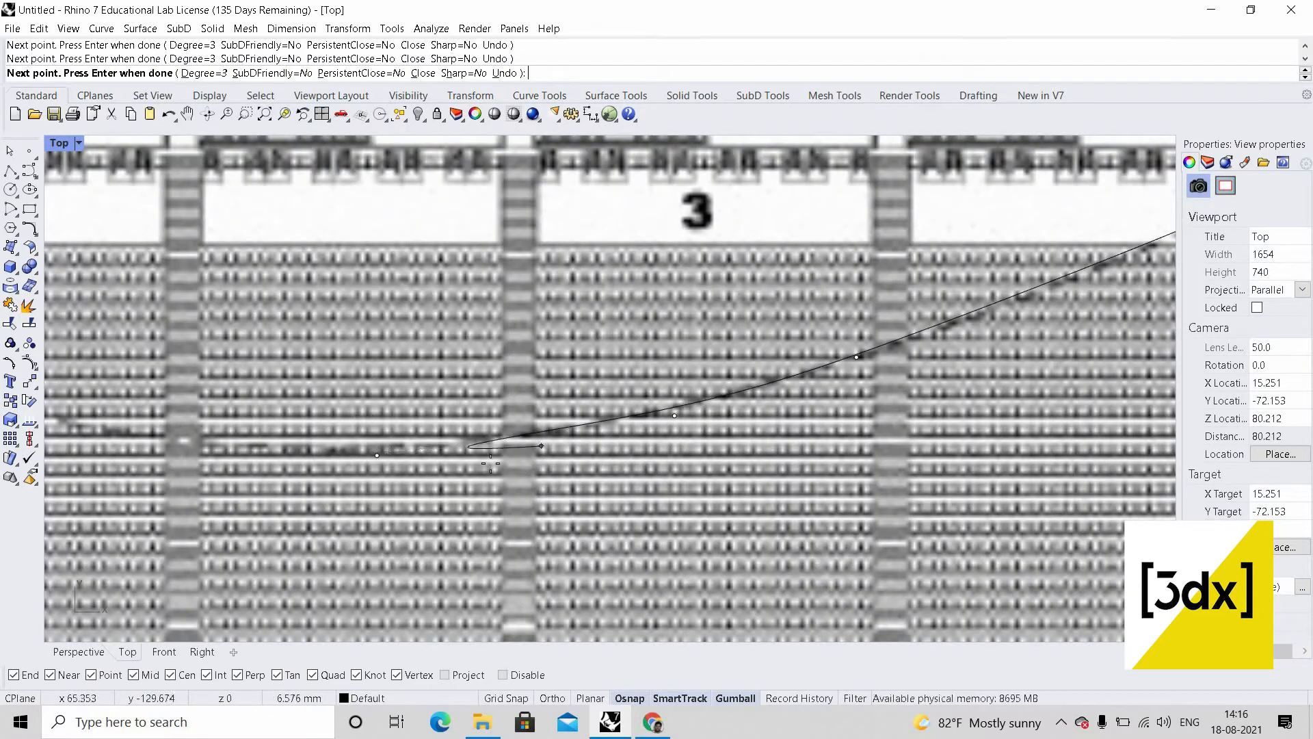
{"action": "scroll", "coordinate": [536, 439], "scroll_direction": "down", "scroll_amount": 2}
{"action": "right_click_drag", "start_coordinate": [536, 440], "coordinate": [882, 482]}
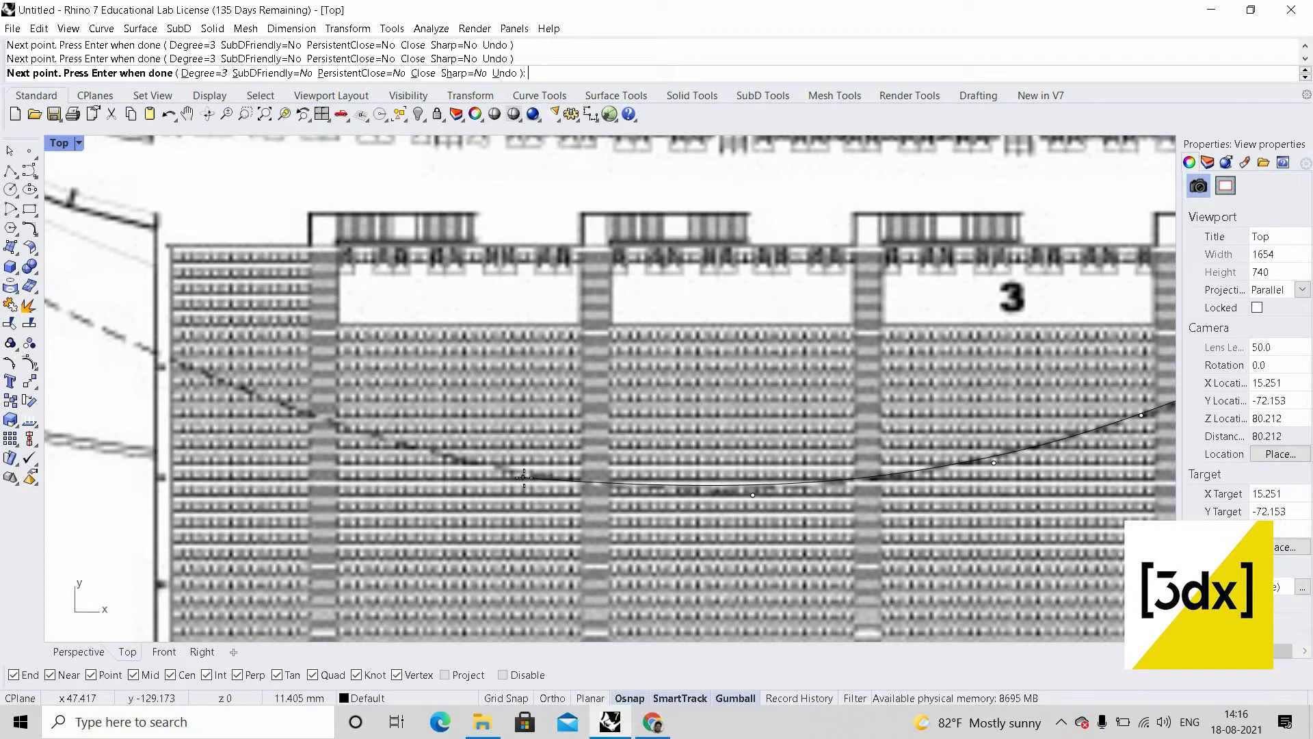
{"action": "left_click", "coordinate": [524, 477]}
- Continue the curve out through the lower stand's left wall and along the dashed outline beside the oval stair core
{"action": "scroll", "coordinate": [798, 555], "scroll_direction": "down", "scroll_amount": 6}
{"action": "scroll", "coordinate": [481, 459], "scroll_direction": "up", "scroll_amount": 6}
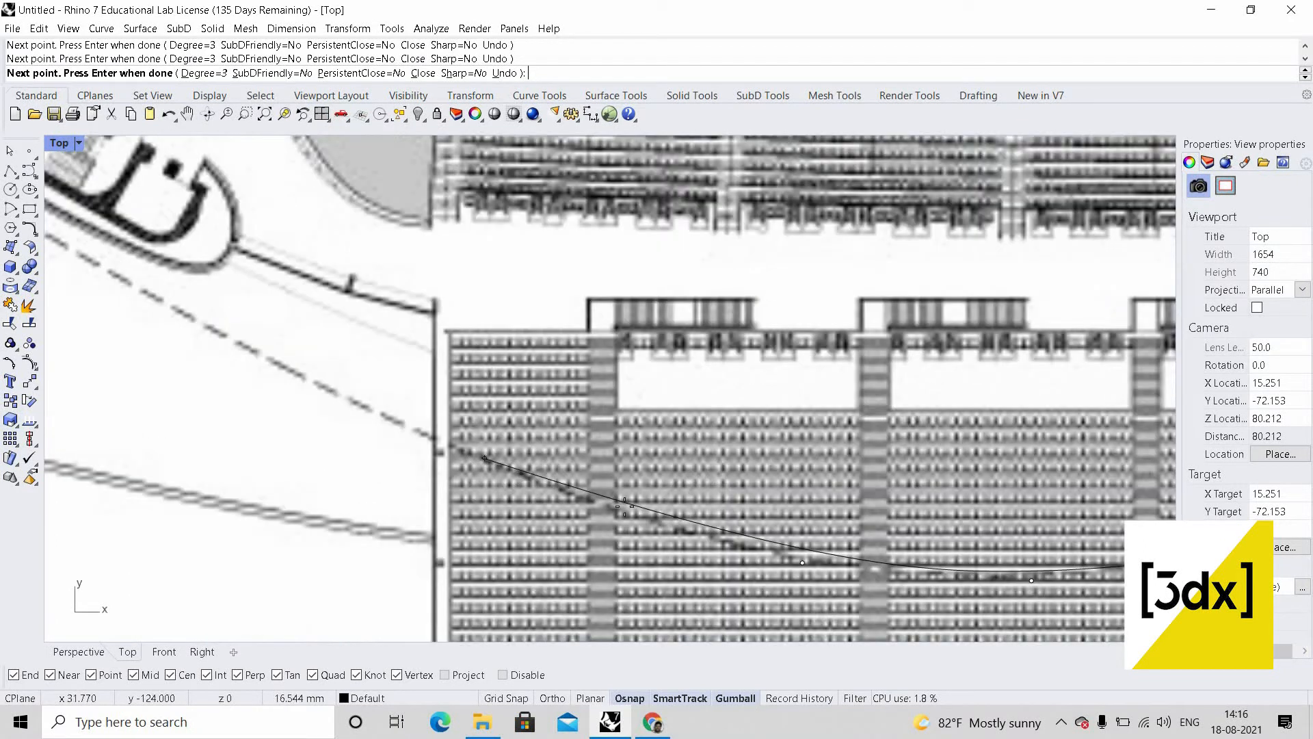
{"action": "left_click", "coordinate": [317, 385]}
{"action": "scroll", "coordinate": [1031, 633], "scroll_direction": "down", "scroll_amount": 12}
{"action": "scroll", "coordinate": [686, 470], "scroll_direction": "up", "scroll_amount": 2}
{"action": "scroll", "coordinate": [703, 410], "scroll_direction": "up", "scroll_amount": 2}
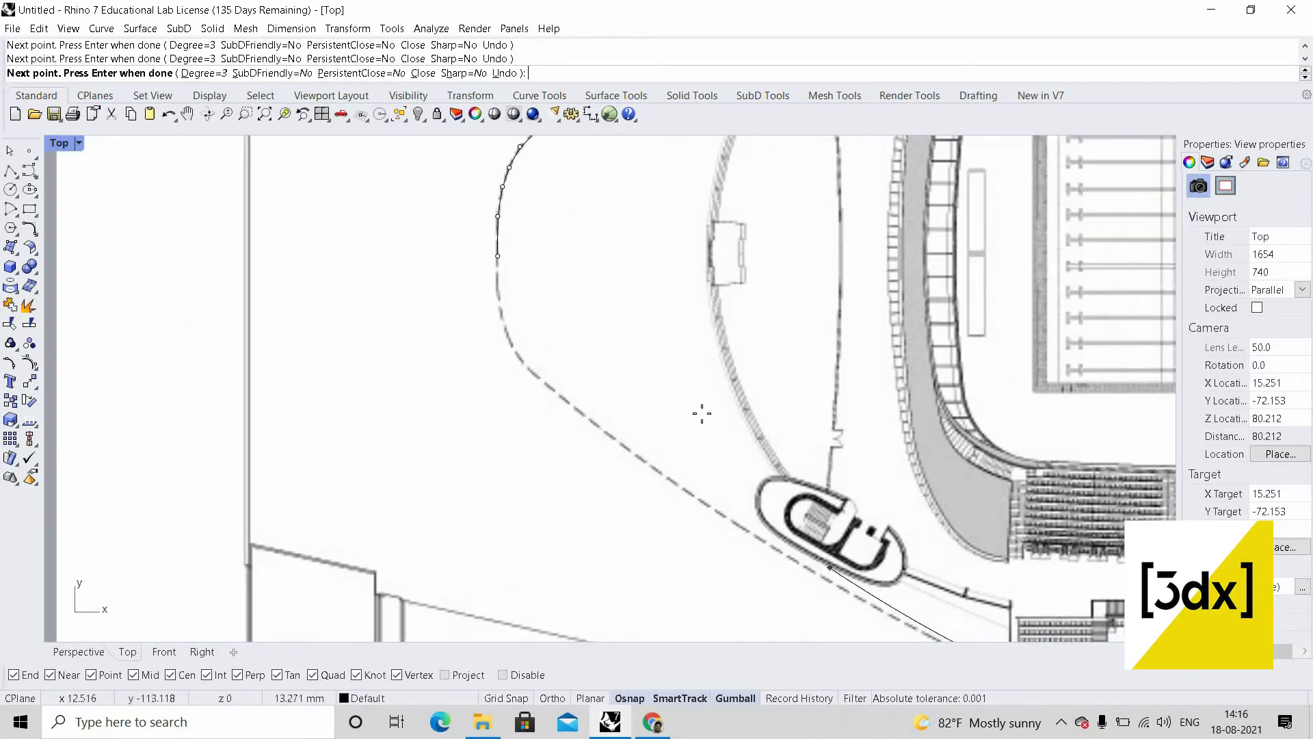
{"action": "scroll", "coordinate": [732, 478], "scroll_direction": "down", "scroll_amount": 4}
{"action": "scroll", "coordinate": [741, 490], "scroll_direction": "up", "scroll_amount": 7}
{"action": "left_click", "coordinate": [720, 473]}
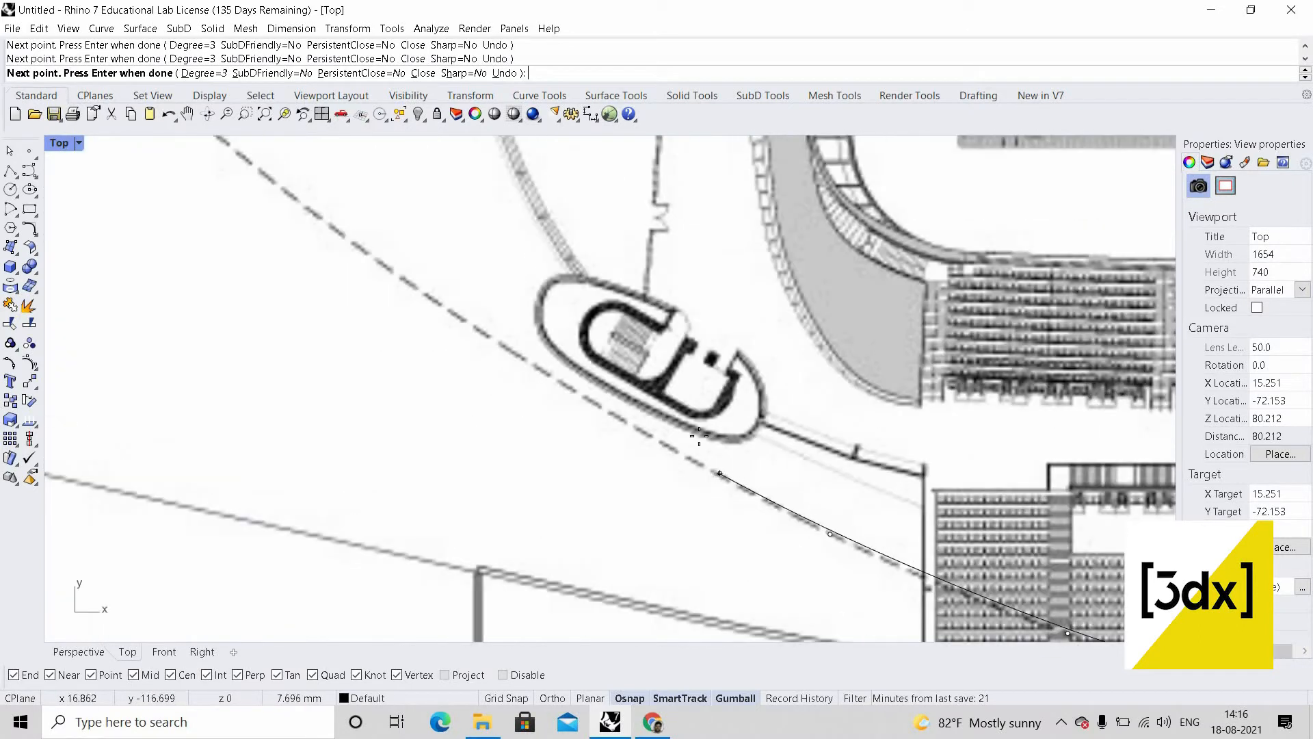
{"action": "left_click", "coordinate": [460, 316]}
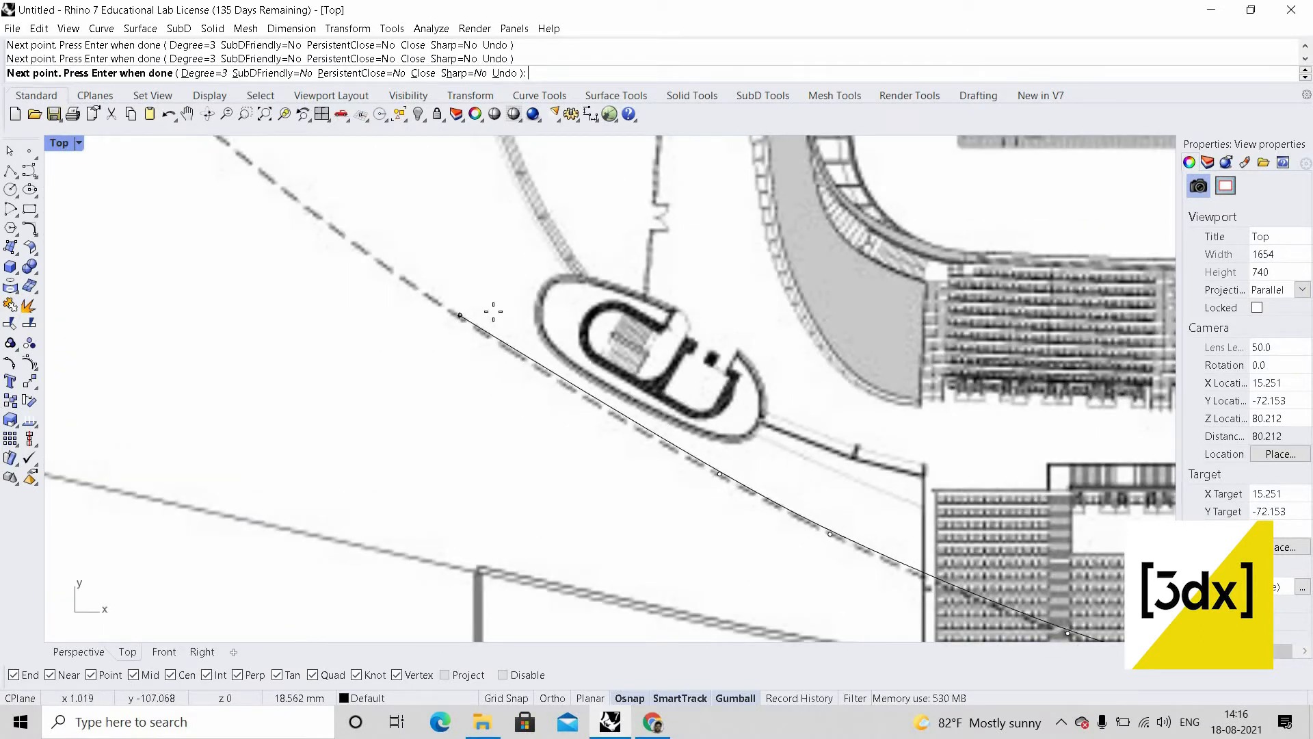
- Trace the dashed outline around its lower-left bend and close the curve at its starting point
{"action": "scroll", "coordinate": [722, 469], "scroll_direction": "down", "scroll_amount": 4}
{"action": "scroll", "coordinate": [398, 245], "scroll_direction": "up", "scroll_amount": 3}
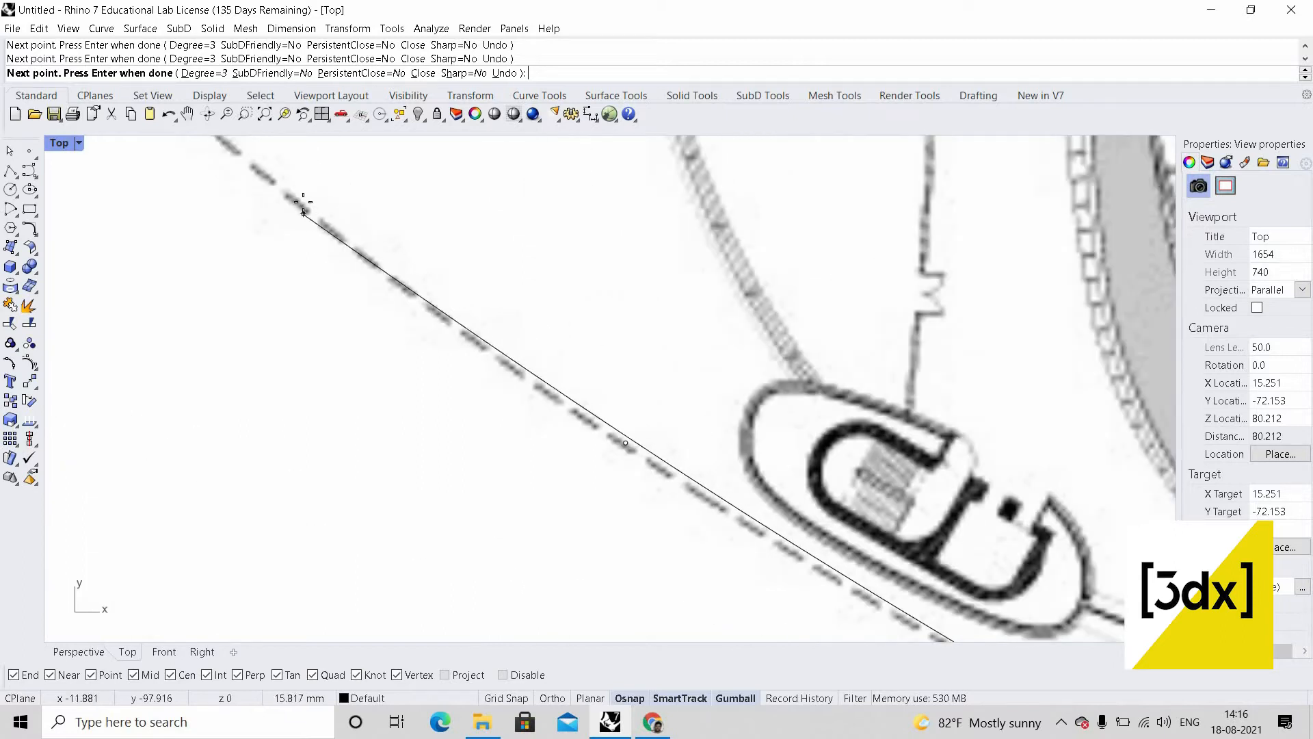
{"action": "left_click", "coordinate": [297, 203]}
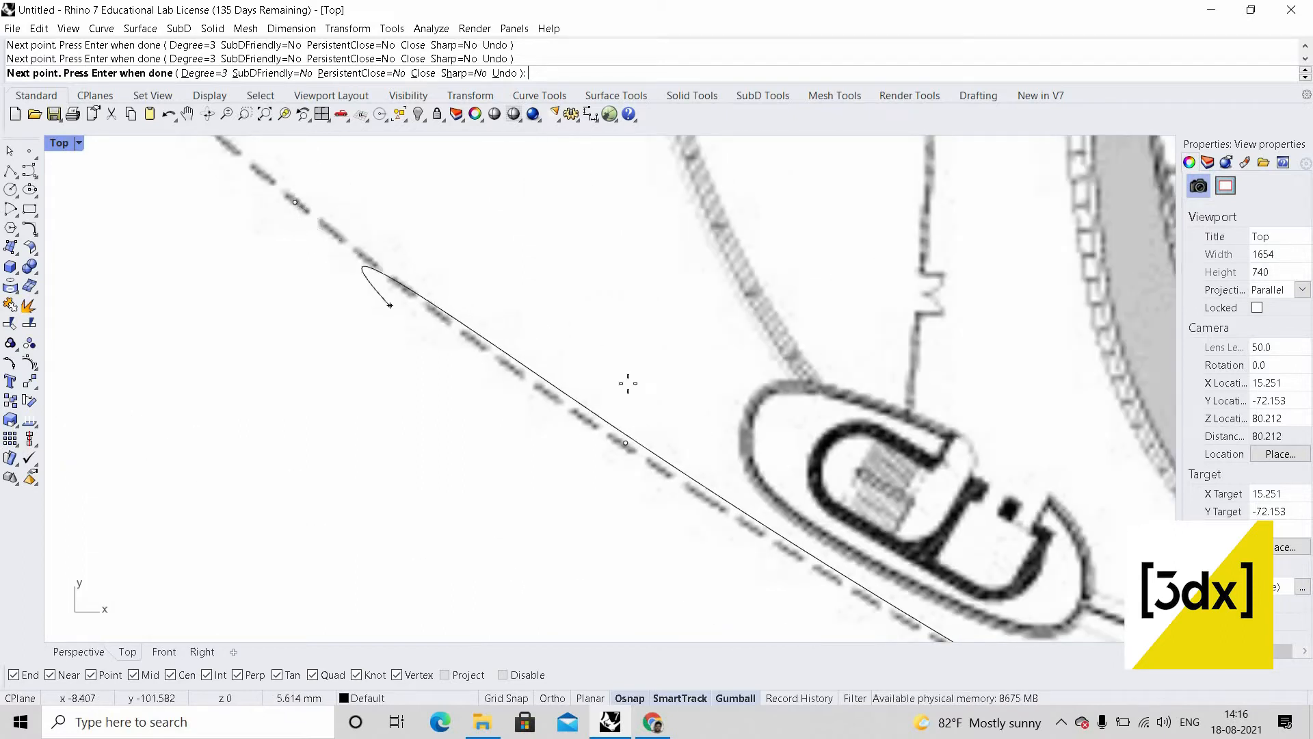
{"action": "scroll", "coordinate": [645, 424], "scroll_direction": "down", "scroll_amount": 3}
{"action": "scroll", "coordinate": [645, 423], "scroll_direction": "up", "scroll_amount": 4}
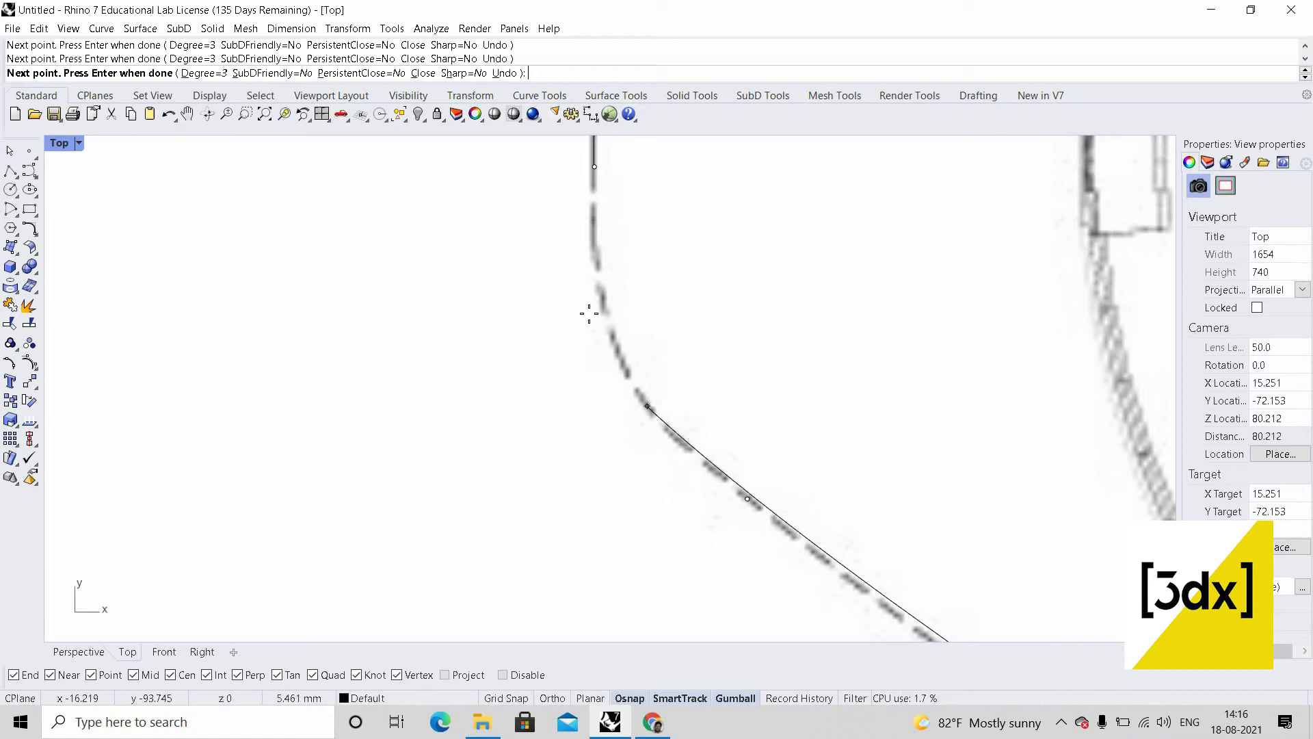
{"action": "left_click", "coordinate": [590, 236]}
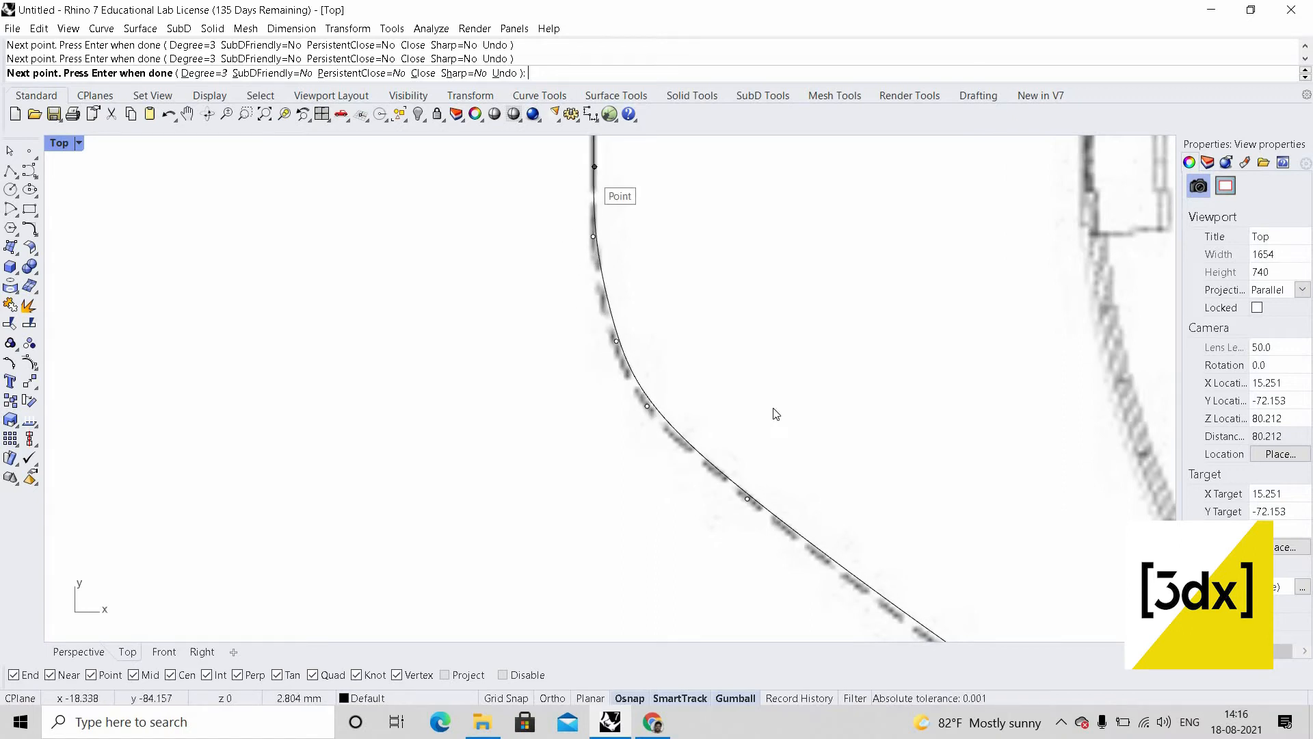
{"action": "key", "text": "Return"}
- Restore the four-viewport layout with the reference images and traced curves in view
{"action": "scroll", "coordinate": [539, 393], "scroll_direction": "down", "scroll_amount": 6}
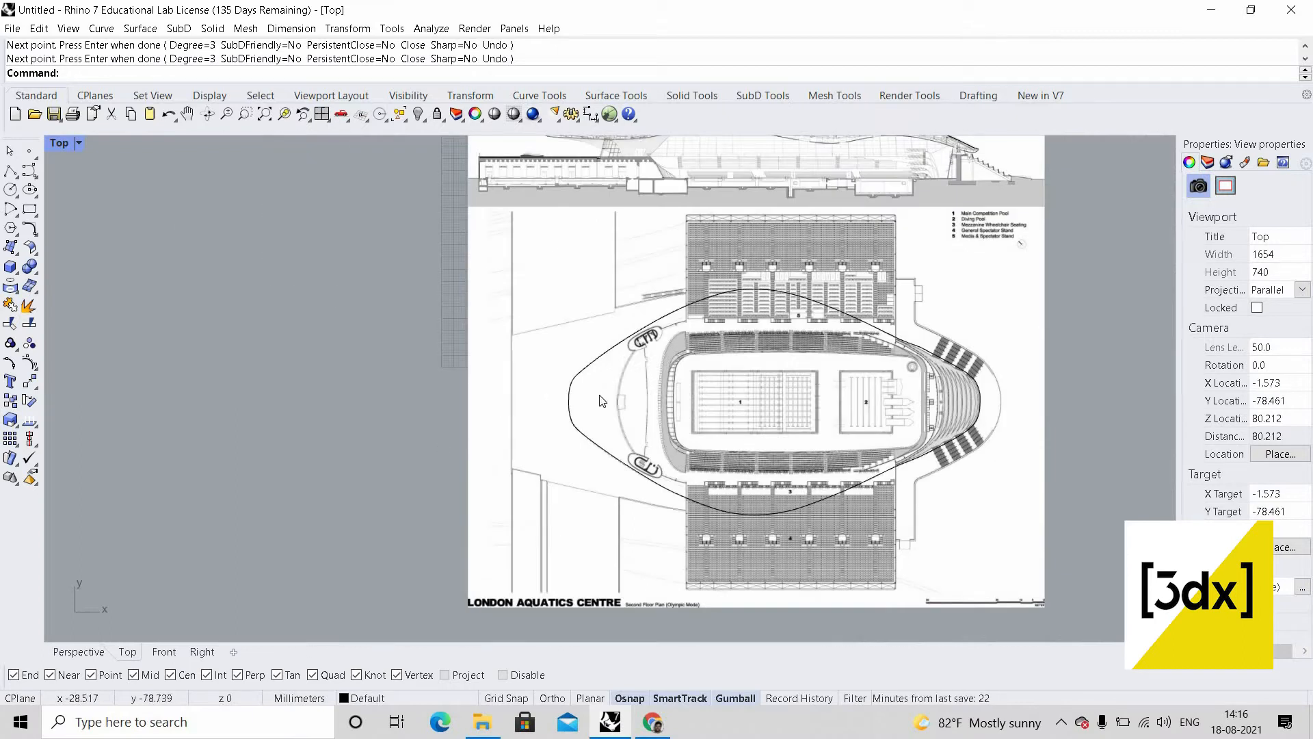
{"action": "scroll", "coordinate": [634, 388], "scroll_direction": "down", "scroll_amount": 10}
{"action": "scroll", "coordinate": [634, 388], "scroll_direction": "up", "scroll_amount": 6}
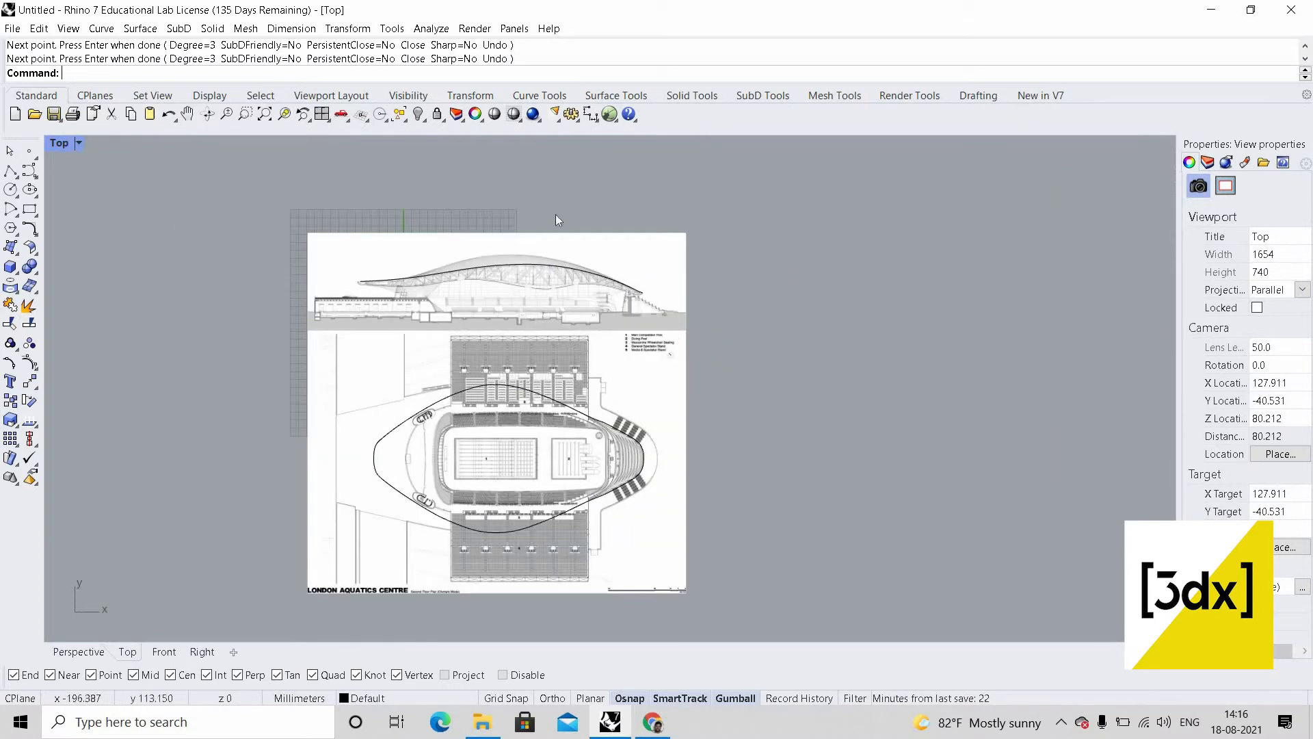
{"action": "scroll", "coordinate": [965, 264], "scroll_direction": "down", "scroll_amount": 5}
{"action": "scroll", "coordinate": [953, 301], "scroll_direction": "up", "scroll_amount": 8}
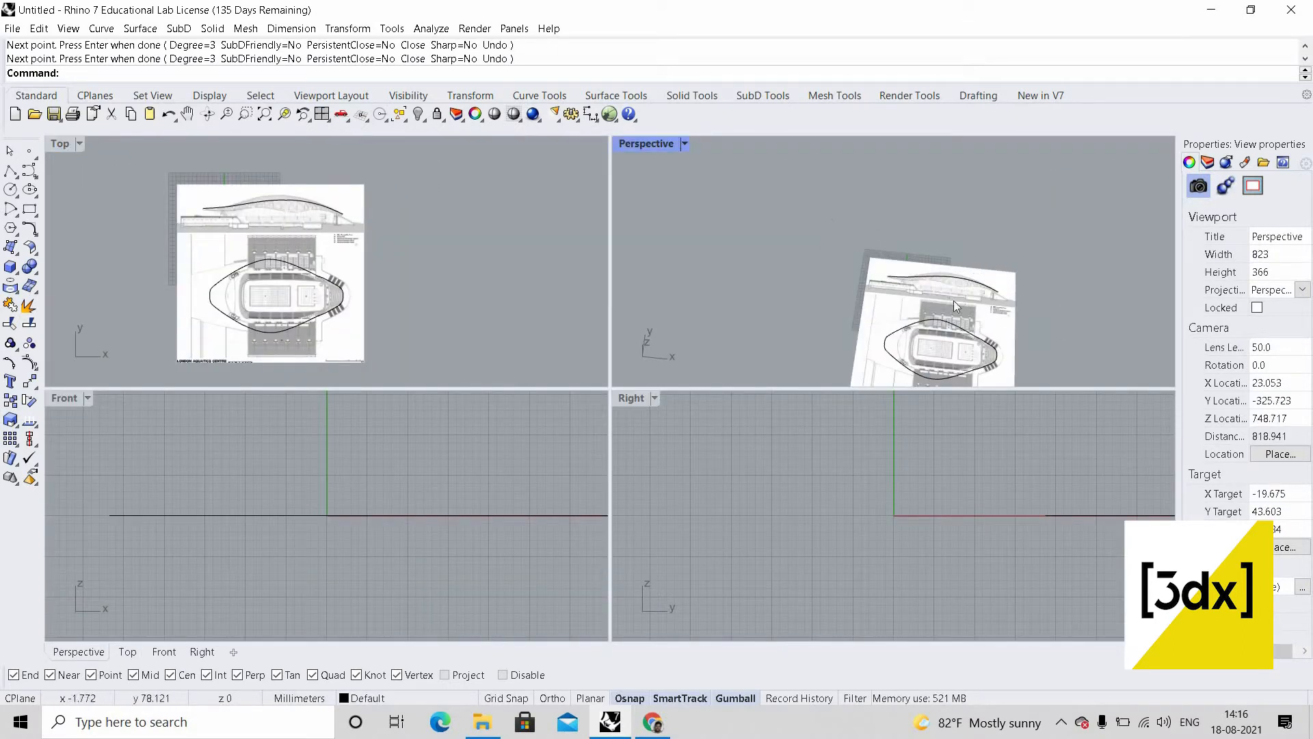
{"action": "left_click_drag", "start_coordinate": [806, 208], "coordinate": [911, 291]}
{"action": "scroll", "coordinate": [908, 302], "scroll_direction": "down", "scroll_amount": 7}
{"action": "scroll", "coordinate": [900, 308], "scroll_direction": "up", "scroll_amount": 7}
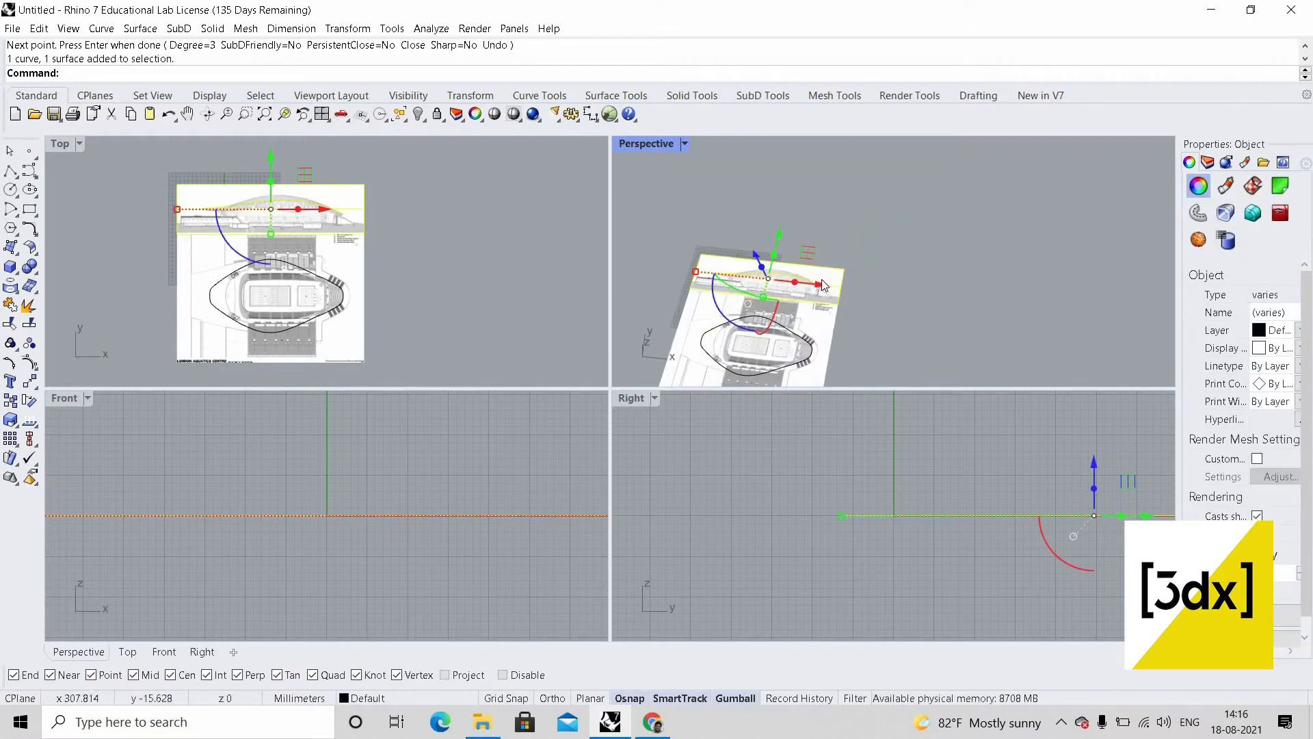
{"action": "left_click", "coordinate": [967, 215]}
- Duplicate the two traced curves without the reference images, placing the copies along the X axis beside the drawings
{"action": "scroll", "coordinate": [821, 298], "scroll_direction": "up", "scroll_amount": 5}
{"action": "scroll", "coordinate": [967, 215], "scroll_direction": "down", "scroll_amount": 7}
{"action": "left_click_drag", "start_coordinate": [988, 346], "coordinate": [815, 208]}
{"action": "scroll", "coordinate": [882, 272], "scroll_direction": "up", "scroll_amount": 7}
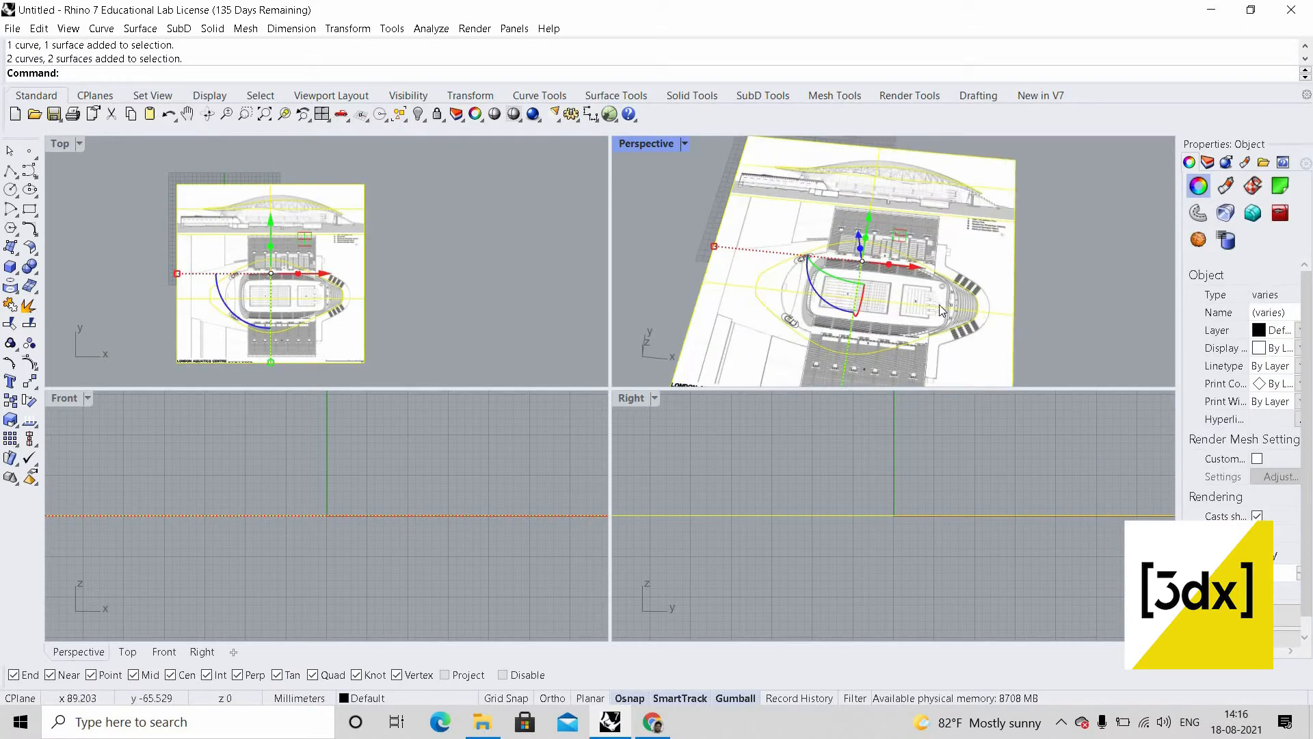
{"action": "scroll", "coordinate": [942, 309], "scroll_direction": "down", "scroll_amount": 4}
{"action": "scroll", "coordinate": [950, 260], "scroll_direction": "up", "scroll_amount": 6}
{"action": "left_click", "coordinate": [959, 229], "text": "ctrl"}
{"action": "scroll", "coordinate": [957, 294], "scroll_direction": "down", "scroll_amount": 4}
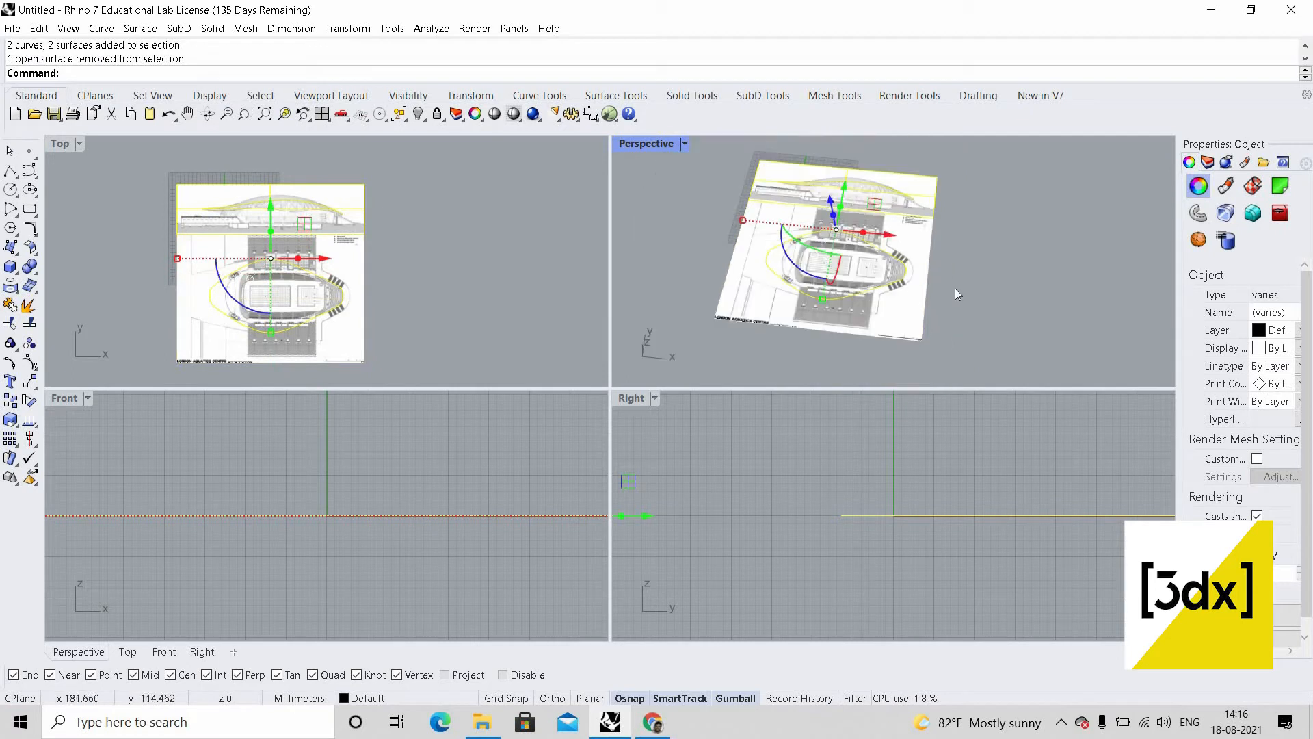
{"action": "scroll", "coordinate": [956, 294], "scroll_direction": "up", "scroll_amount": 4}
{"action": "scroll", "coordinate": [968, 176], "scroll_direction": "down", "scroll_amount": 4}
{"action": "scroll", "coordinate": [969, 171], "scroll_direction": "up", "scroll_amount": 6}
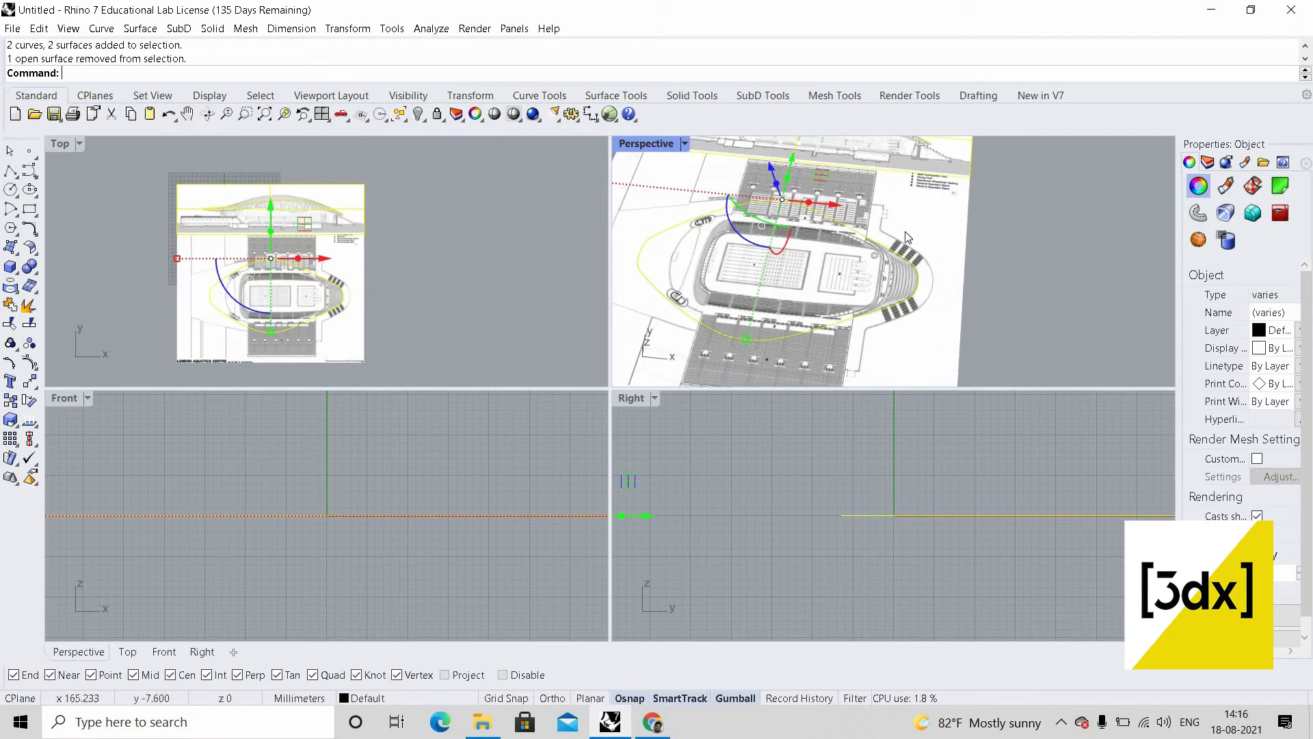
{"action": "left_click", "coordinate": [840, 264], "text": "ctrl"}
{"action": "scroll", "coordinate": [844, 262], "scroll_direction": "down", "scroll_amount": 5}
{"action": "scroll", "coordinate": [855, 259], "scroll_direction": "up", "scroll_amount": 3}
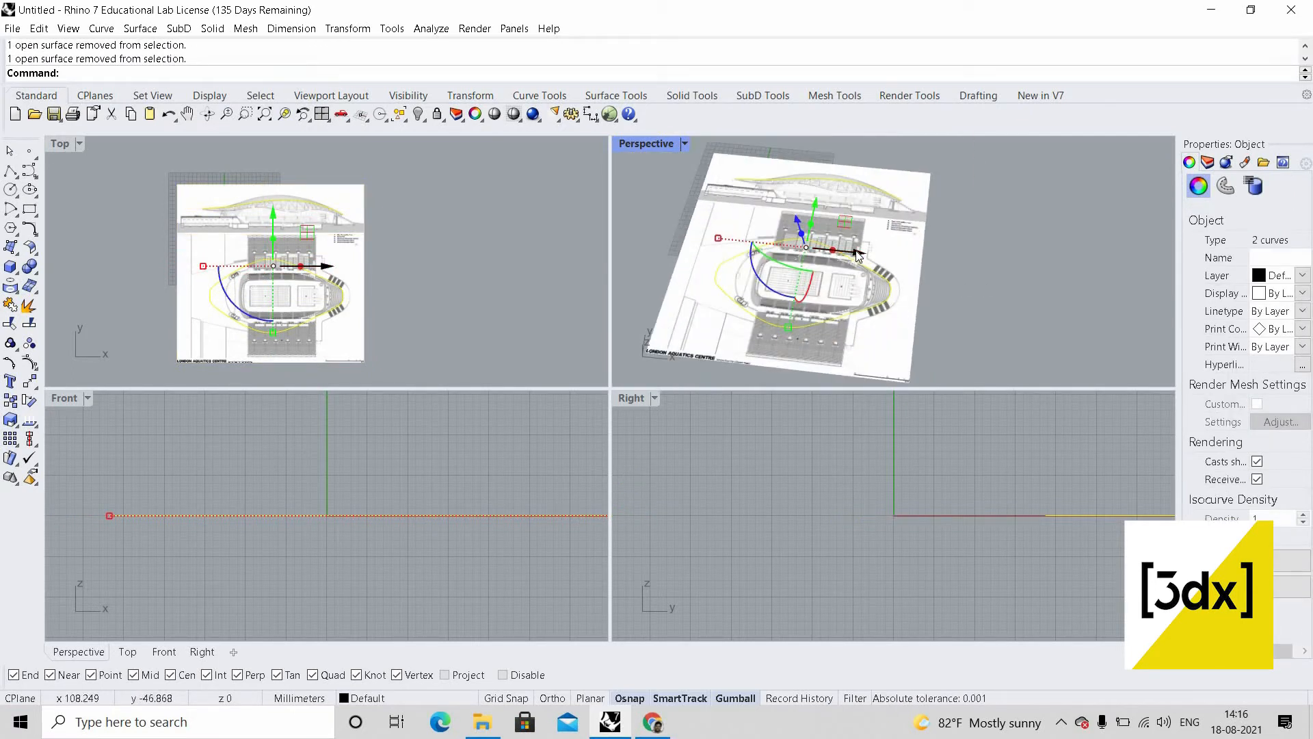
{"action": "left_click_drag", "start_coordinate": [880, 256], "coordinate": [1135, 297]}
{"action": "scroll", "coordinate": [1094, 288], "scroll_direction": "down", "scroll_amount": 3}
- Maximize the Perspective viewport and select the copied section profile and plan outline curves
{"action": "double_click", "coordinate": [643, 147]}
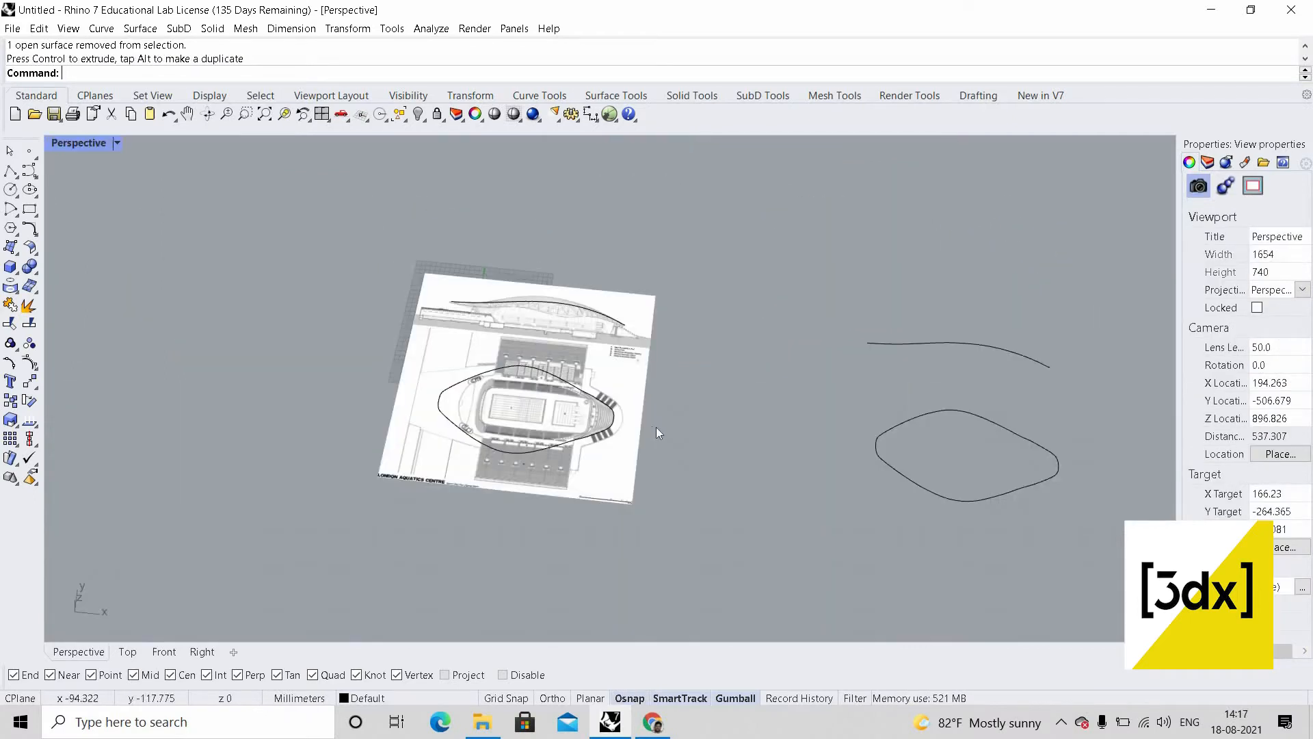
{"action": "scroll", "coordinate": [636, 418], "scroll_direction": "down", "scroll_amount": 7}
{"action": "scroll", "coordinate": [657, 424], "scroll_direction": "up", "scroll_amount": 3}
{"action": "left_click_drag", "start_coordinate": [605, 398], "coordinate": [609, 424]}
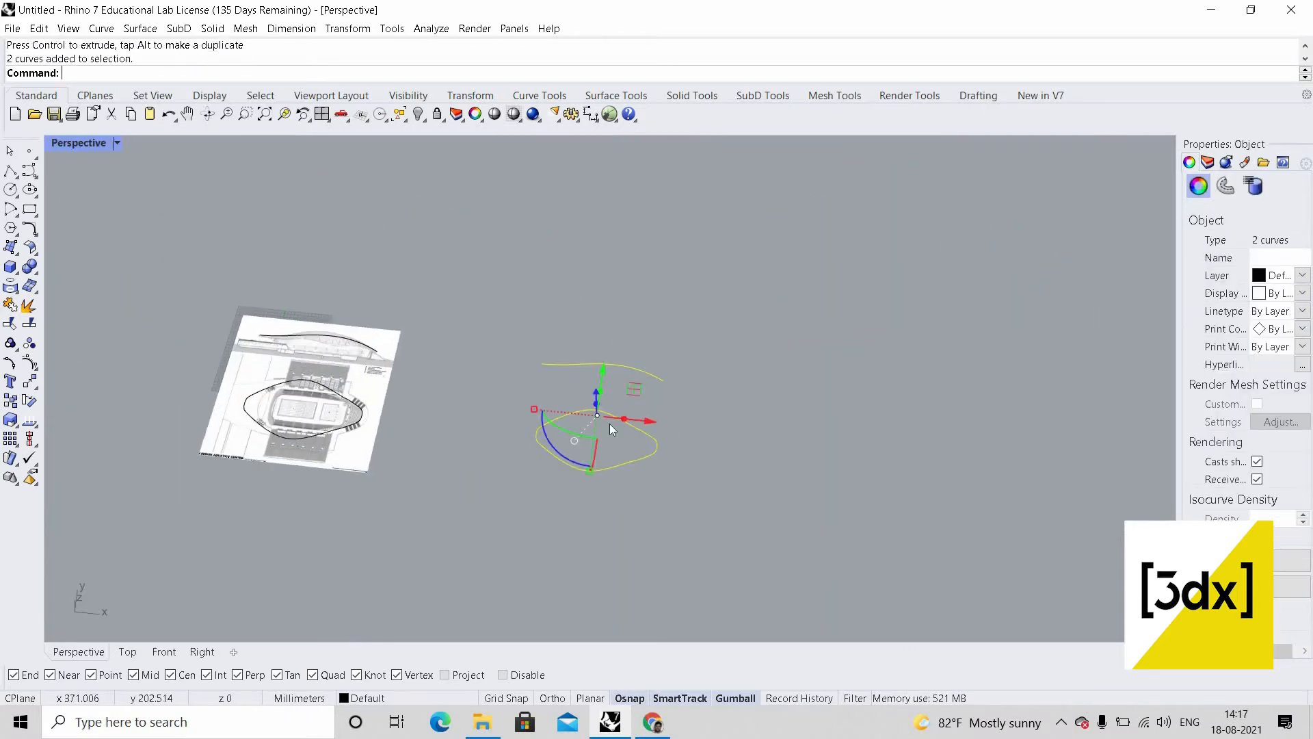
- Turn on Ortho and rotate the copied section profile upright about its long axis
{"action": "left_click", "coordinate": [752, 703]}
{"action": "left_click", "coordinate": [753, 706]}
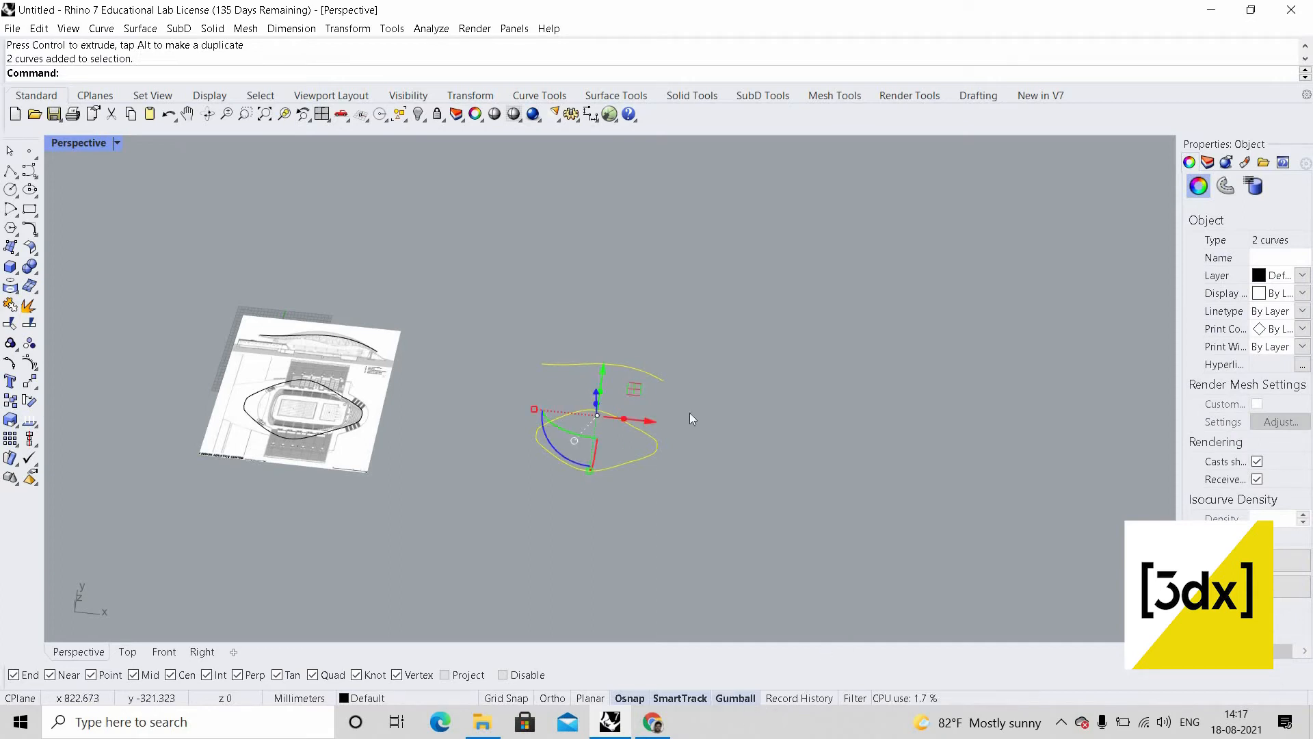
{"action": "left_click", "coordinate": [882, 432]}
{"action": "right_click_drag", "start_coordinate": [617, 466], "coordinate": [642, 631]}
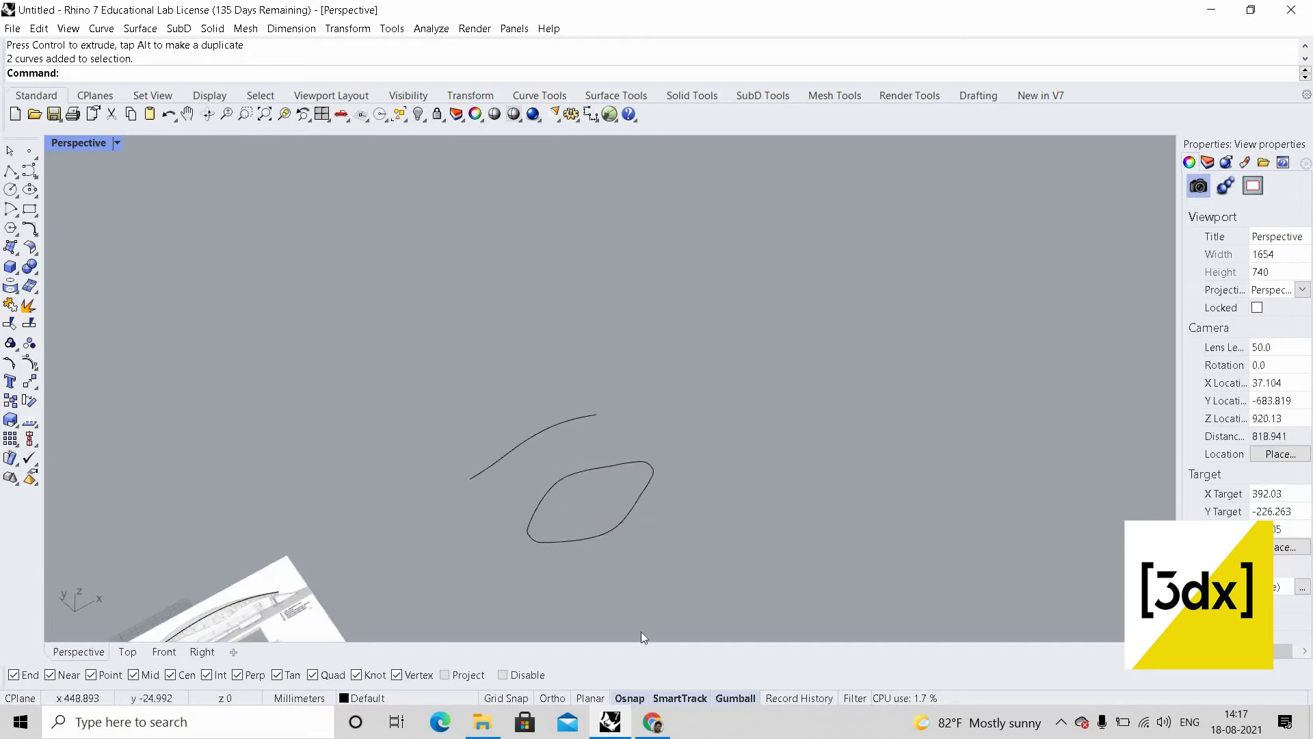
{"action": "scroll", "coordinate": [506, 471], "scroll_direction": "up", "scroll_amount": 10}
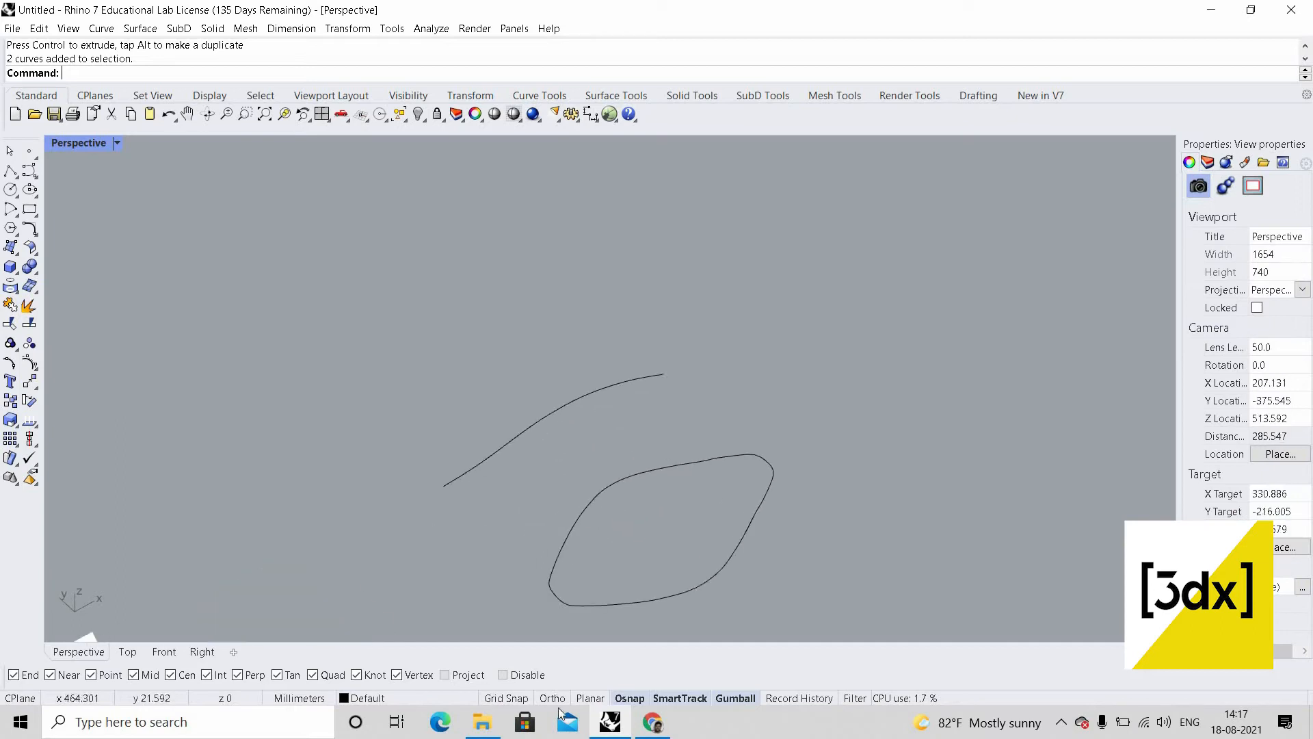
{"action": "left_click", "coordinate": [559, 427]}
{"action": "scroll", "coordinate": [598, 458], "scroll_direction": "up", "scroll_amount": 3}
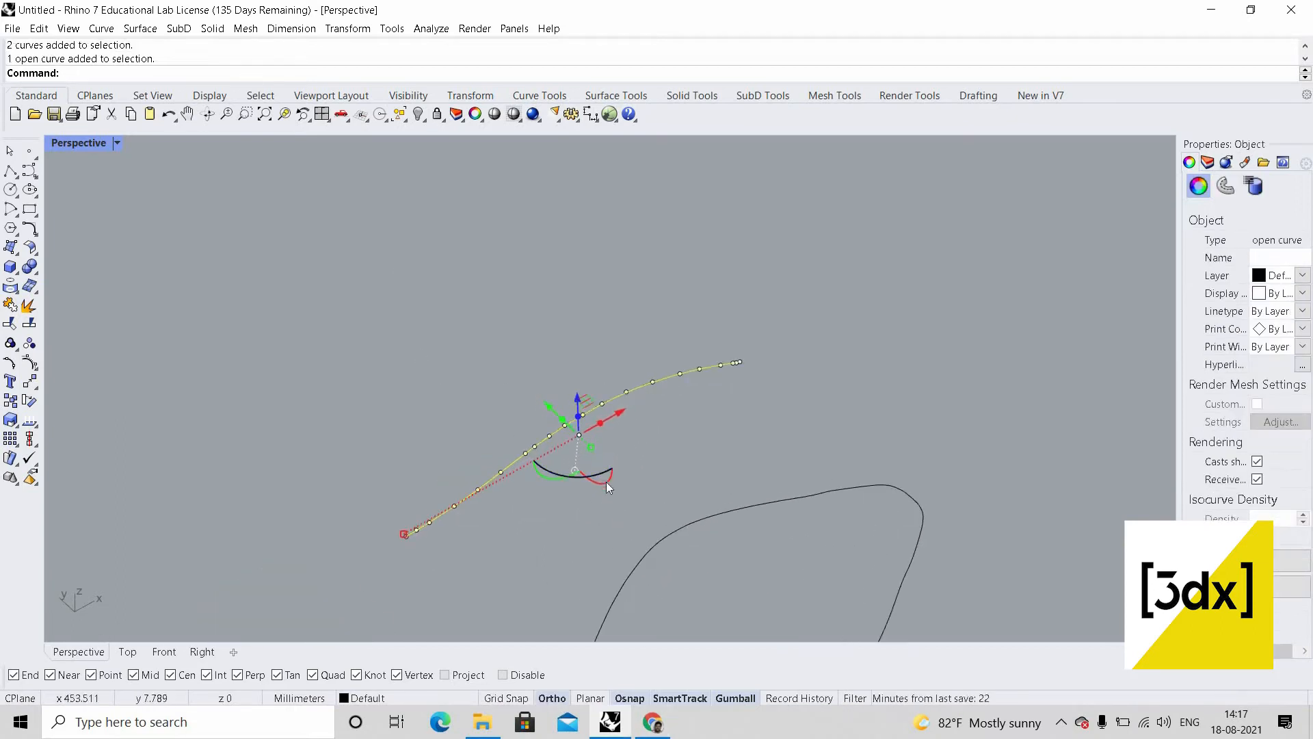
{"action": "left_click_drag", "start_coordinate": [577, 495], "coordinate": [674, 279]}
{"action": "left_click", "coordinate": [696, 251]}
{"action": "scroll", "coordinate": [685, 274], "scroll_direction": "down", "scroll_amount": 11}
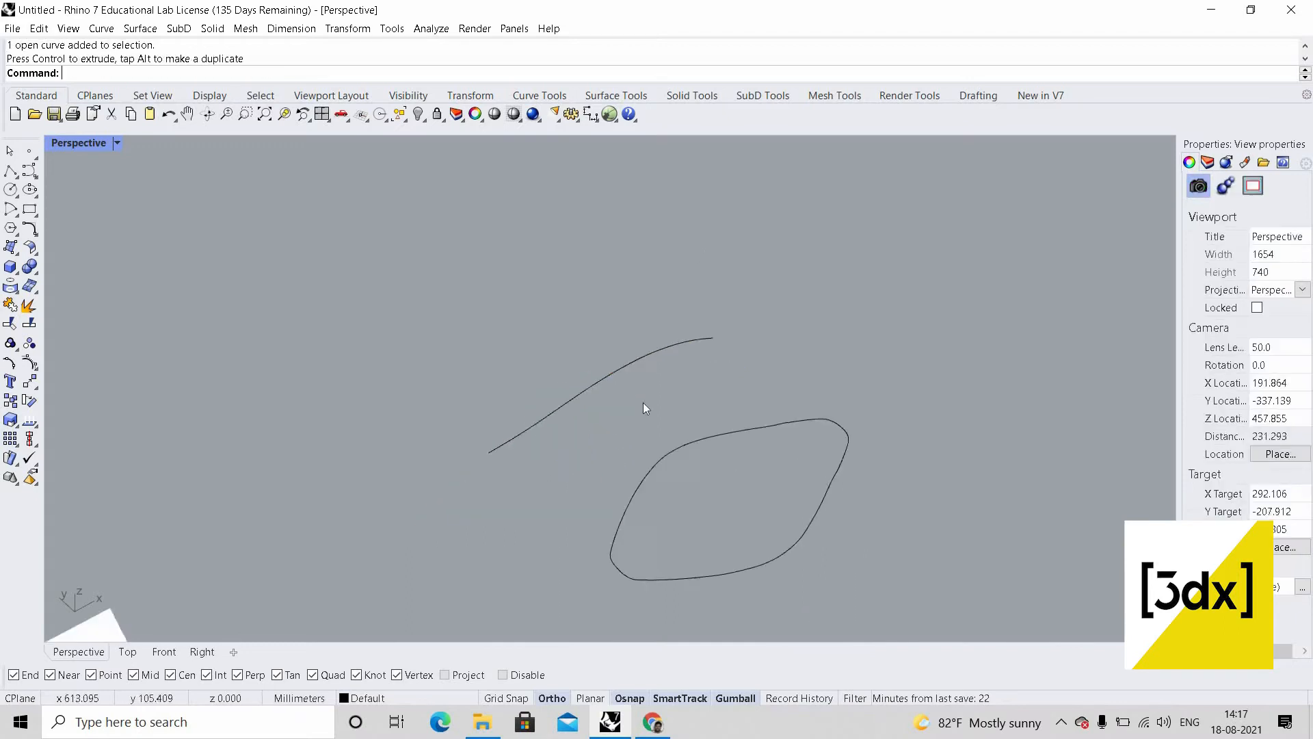
- Move the upright section profile from its near end point onto the snapped end point at the plan outline's corresponding tip
{"action": "scroll", "coordinate": [642, 356], "scroll_direction": "up", "scroll_amount": 8}
{"action": "scroll", "coordinate": [574, 349], "scroll_direction": "up", "scroll_amount": 2}
{"action": "left_click", "coordinate": [572, 305]}
{"action": "scroll", "coordinate": [586, 297], "scroll_direction": "up", "scroll_amount": 2}
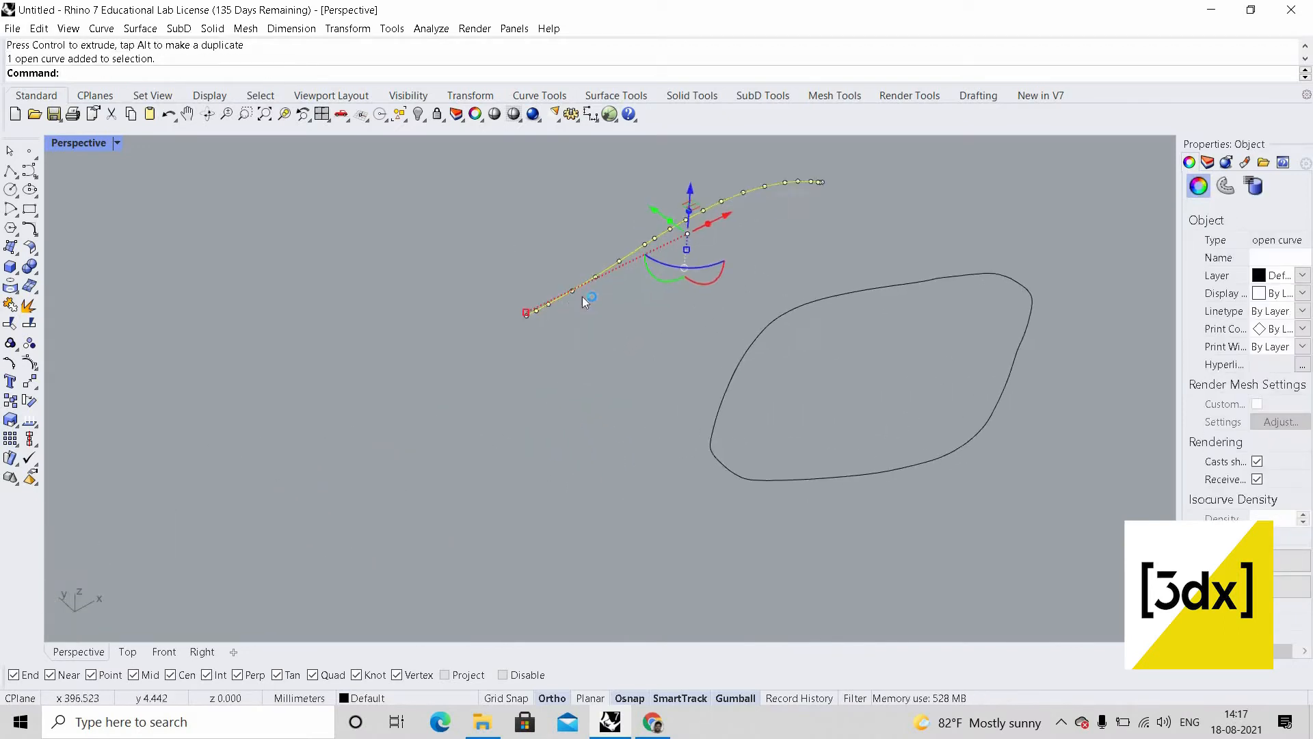
{"action": "type", "text": "move"}
{"action": "key", "text": "Return"}
{"action": "left_click", "coordinate": [524, 316]}
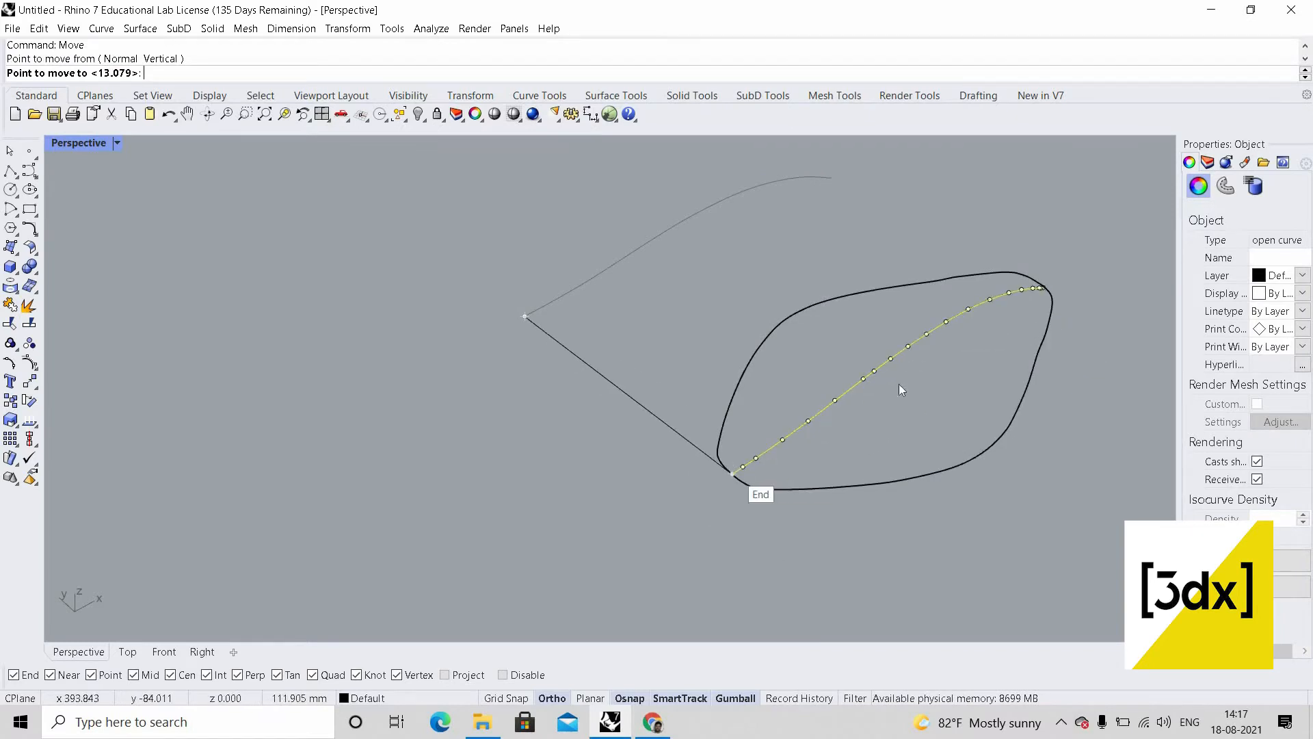
{"action": "left_click", "coordinate": [735, 476]}
{"action": "left_click", "coordinate": [1064, 260]}
- Examine in the Perspective and Top viewports how the section profile's far end meets the tip of the plan outline
{"action": "scroll", "coordinate": [1043, 290], "scroll_direction": "up", "scroll_amount": 5}
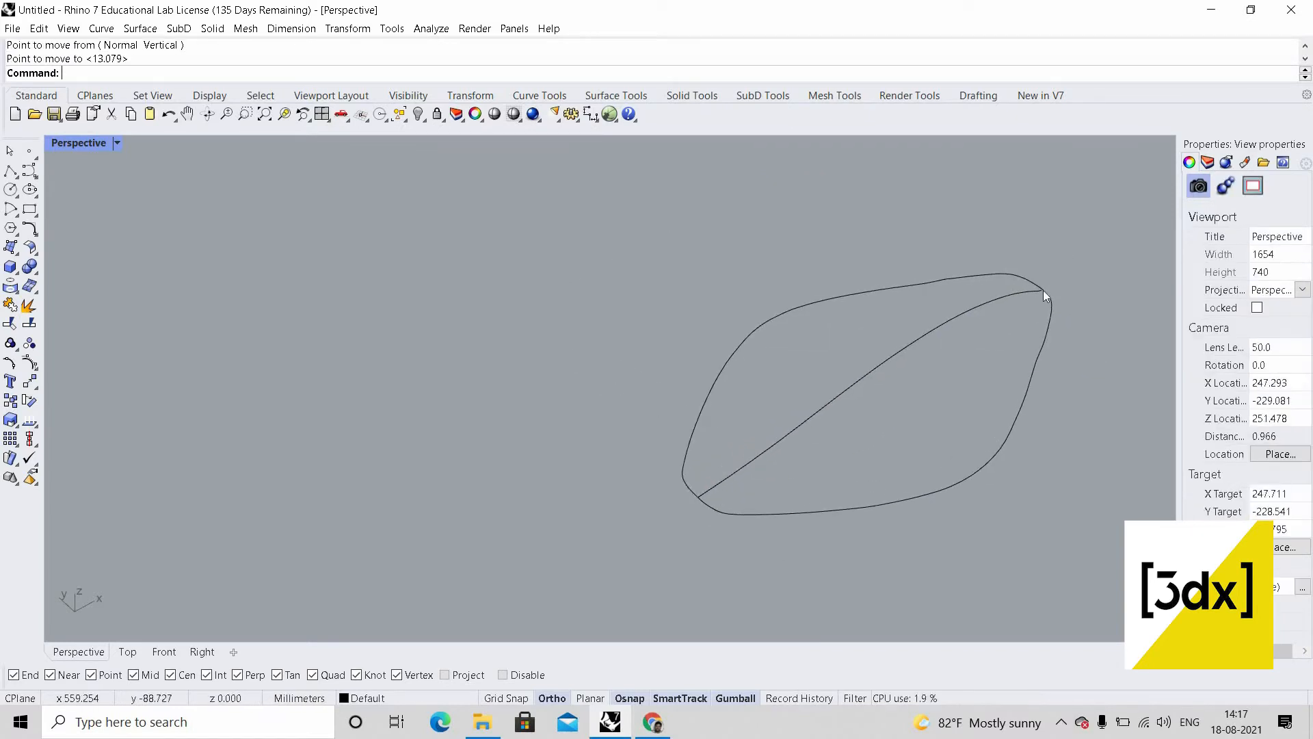
{"action": "scroll", "coordinate": [946, 253], "scroll_direction": "down", "scroll_amount": 20}
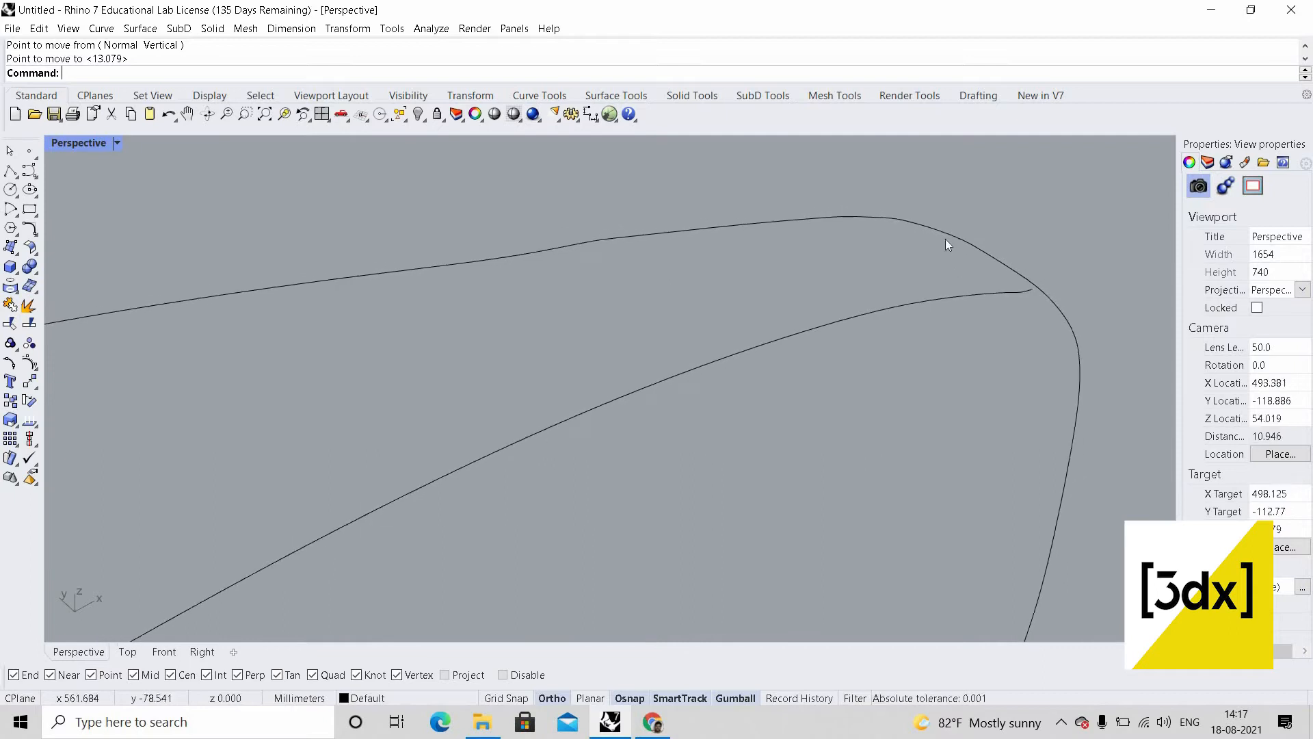
{"action": "mouse_move", "coordinate": [694, 346]}
{"action": "right_mouse_down"}
{"action": "mouse_move", "coordinate": [163, 186]}
{"action": "mouse_move", "coordinate": [86, 140]}
{"action": "right_mouse_up"}
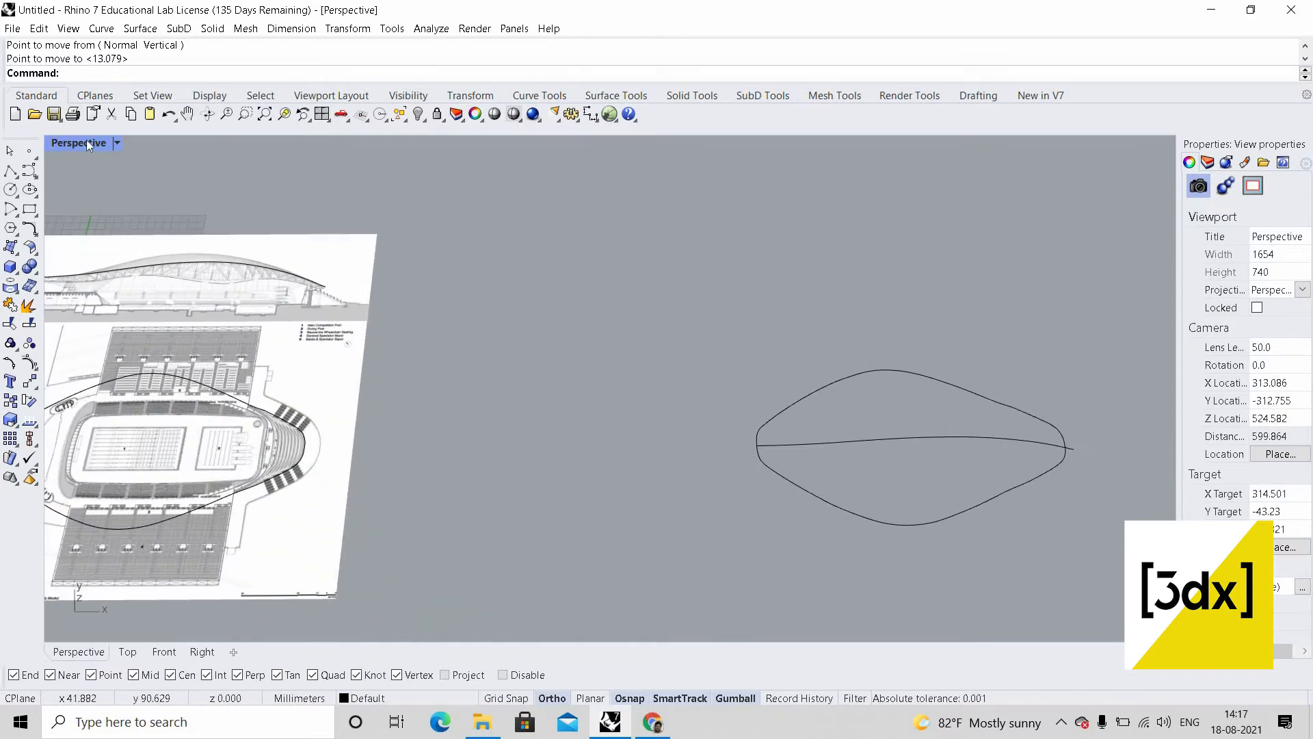
{"action": "double_click", "coordinate": [84, 140]}
{"action": "scroll", "coordinate": [410, 228], "scroll_direction": "down", "scroll_amount": 8}
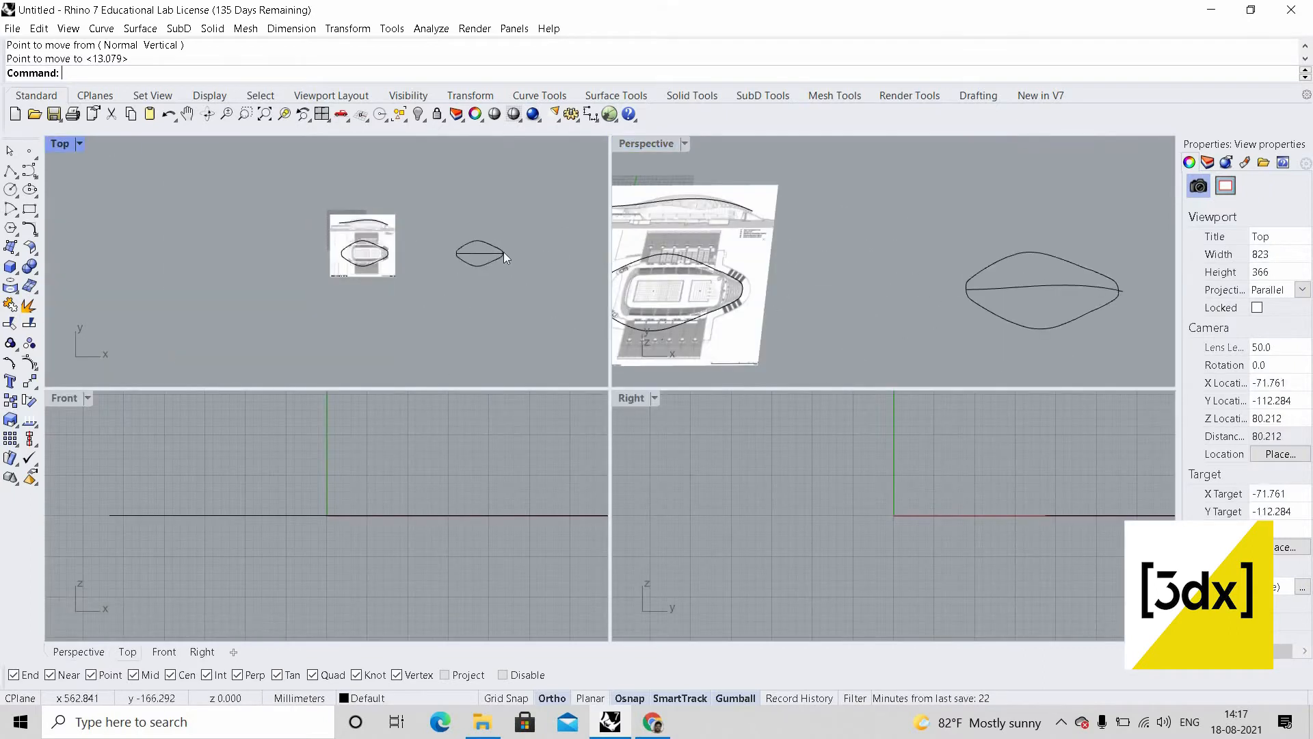
{"action": "scroll", "coordinate": [503, 252], "scroll_direction": "up", "scroll_amount": 20}
{"action": "scroll", "coordinate": [567, 243], "scroll_direction": "down", "scroll_amount": 5}
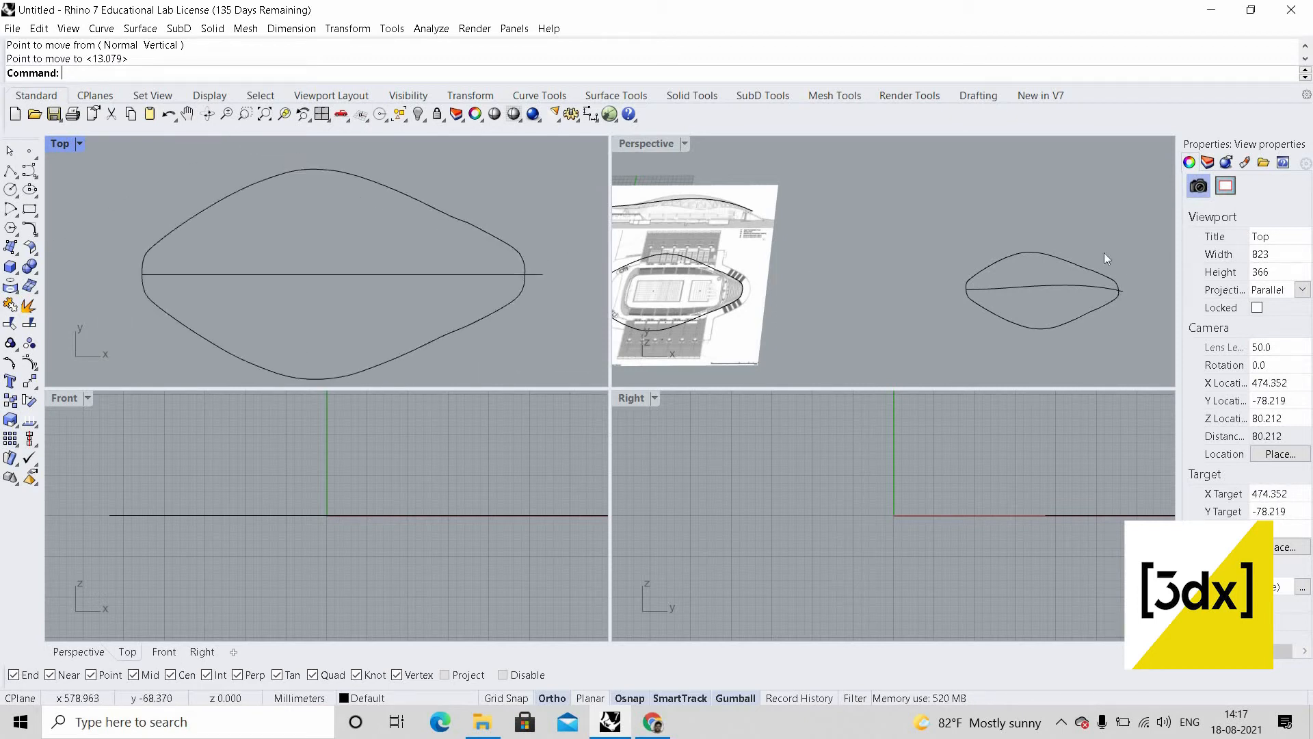
{"action": "double_click", "coordinate": [67, 146]}
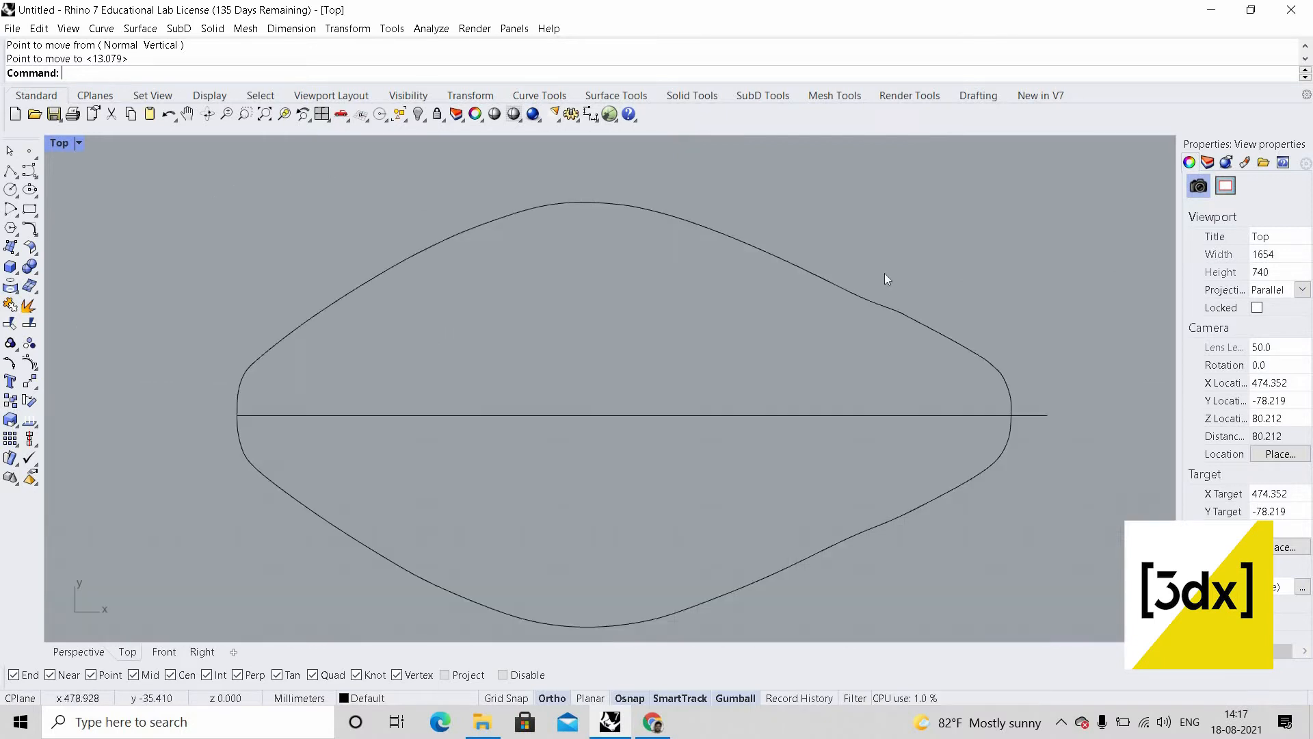
{"action": "scroll", "coordinate": [890, 319], "scroll_direction": "down", "scroll_amount": 5}
{"action": "left_click", "coordinate": [1007, 313]}
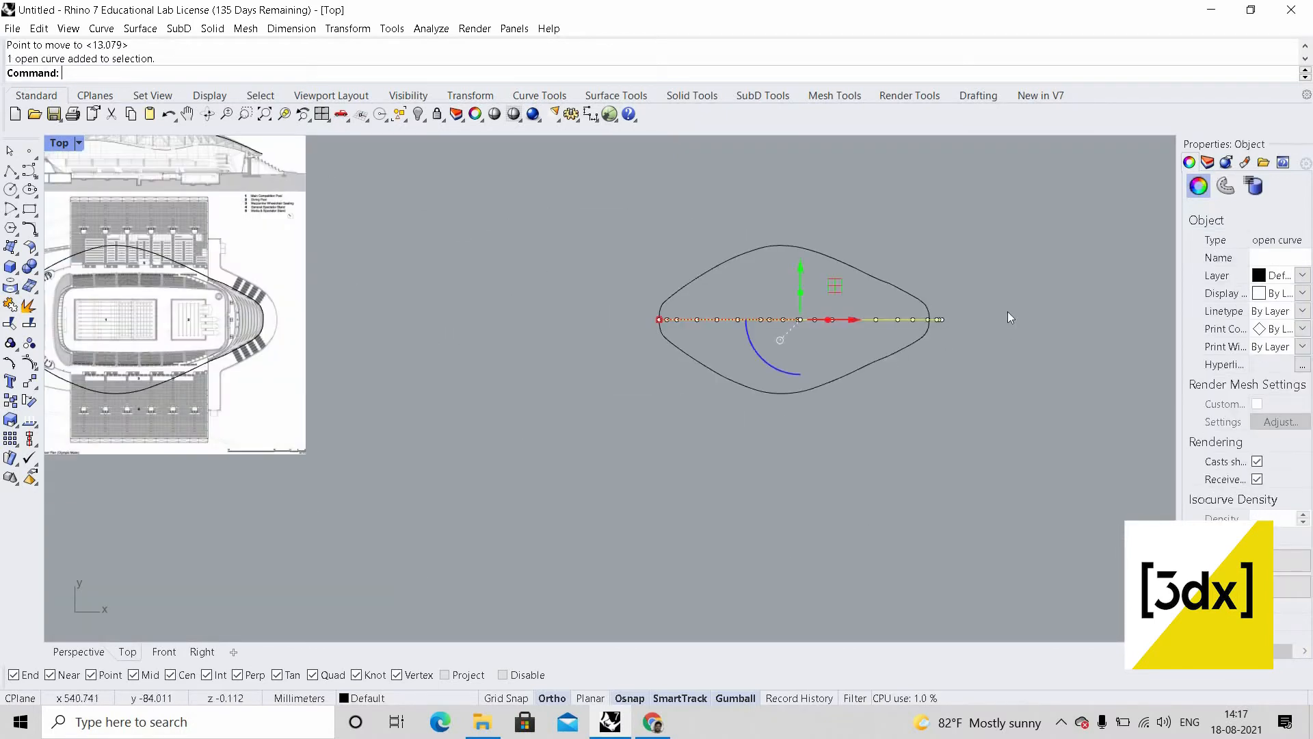
{"action": "scroll", "coordinate": [1048, 330], "scroll_direction": "up", "scroll_amount": 5}
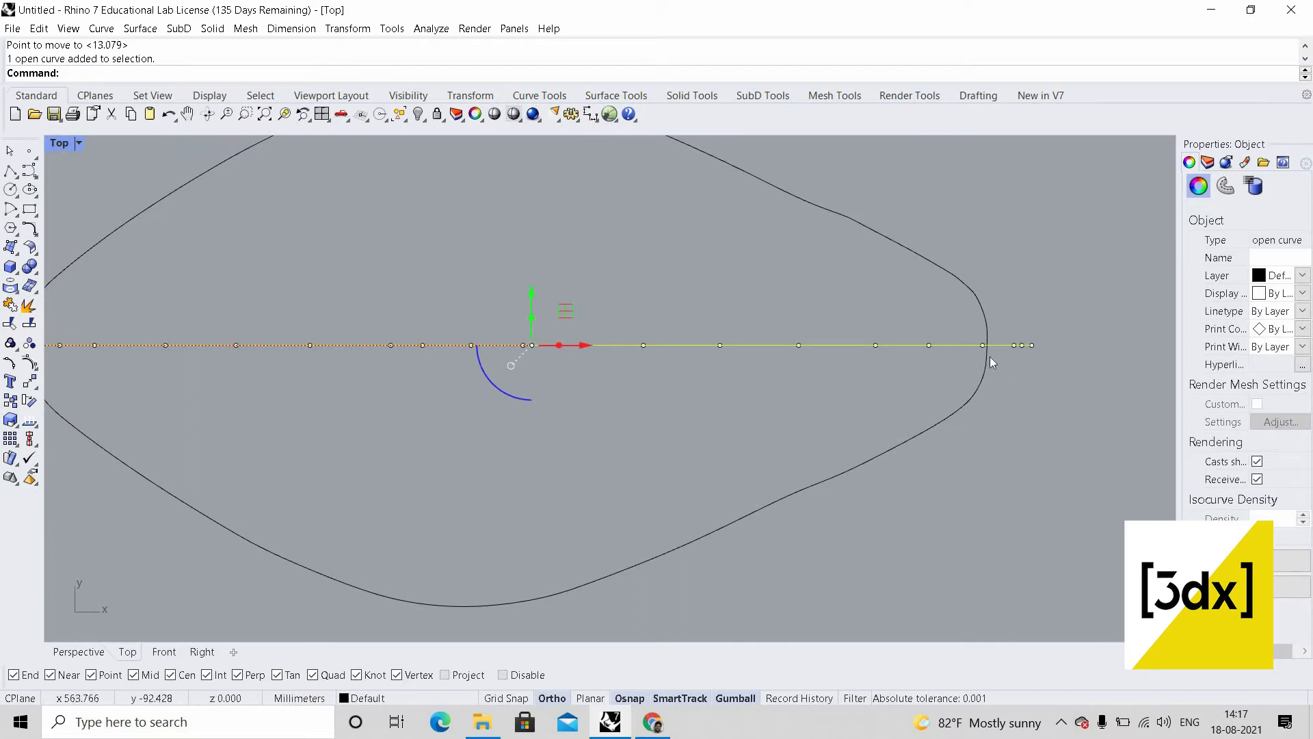
{"action": "scroll", "coordinate": [992, 363], "scroll_direction": "down", "scroll_amount": 5}
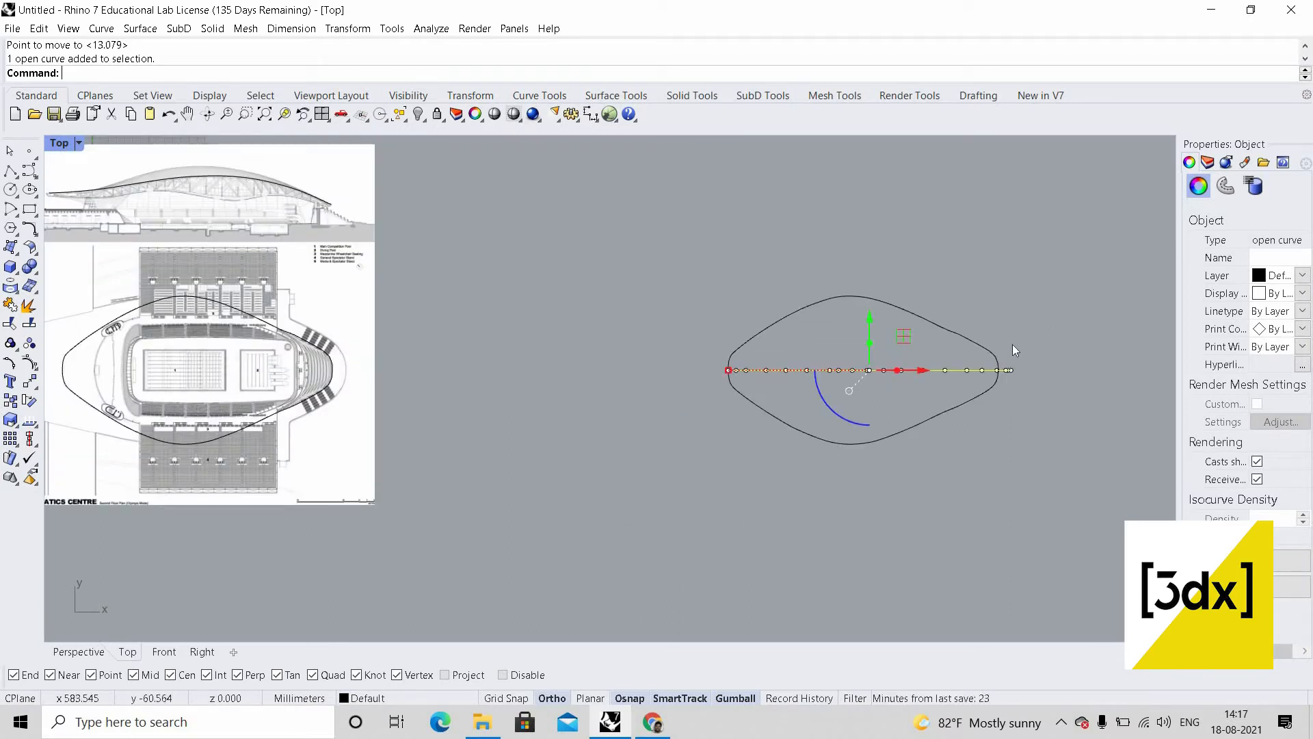
{"action": "scroll", "coordinate": [1000, 353], "scroll_direction": "up", "scroll_amount": 10}
{"action": "left_click", "coordinate": [970, 410]}
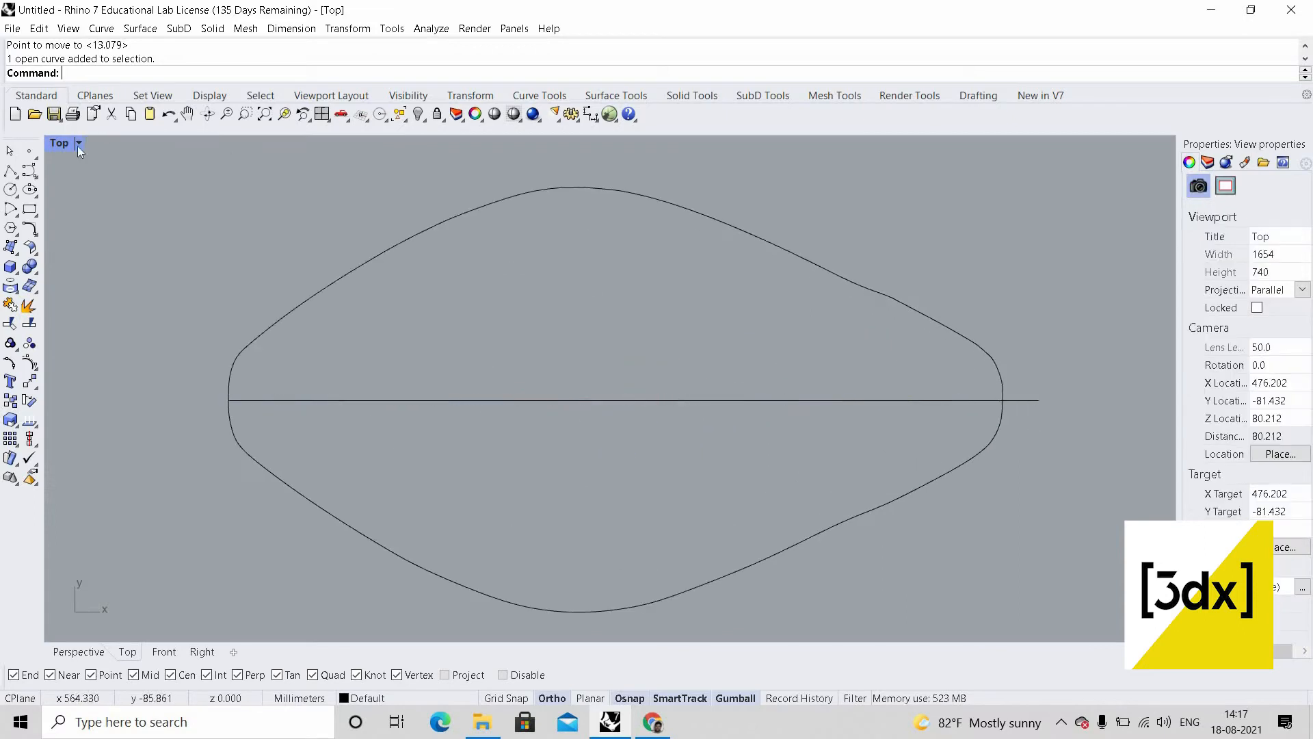
{"action": "double_click", "coordinate": [64, 141]}
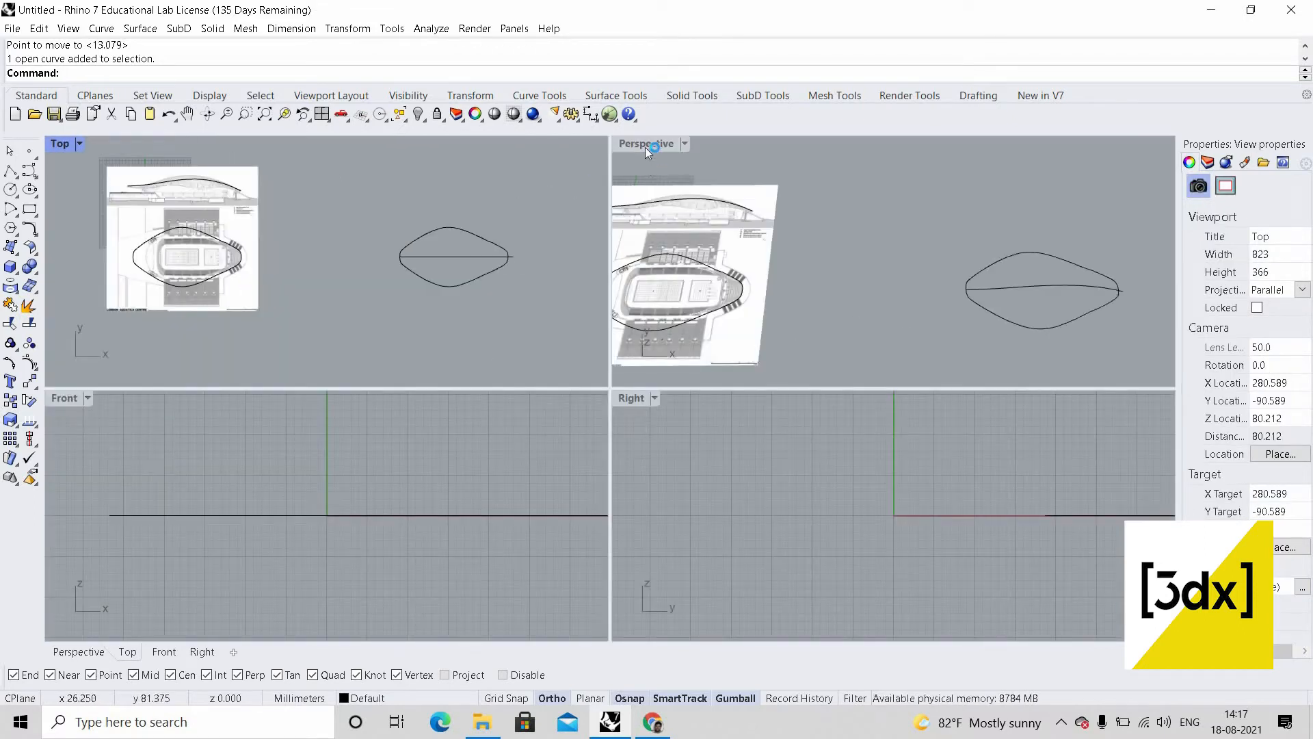
- Combine the upright section profile and the plan outline into one 3D curve with Crv2View in the Perspective viewport
{"action": "double_click", "coordinate": [646, 145]}
{"action": "right_click_drag", "start_coordinate": [642, 376], "coordinate": [585, 420]}
{"action": "scroll", "coordinate": [618, 348], "scroll_direction": "up", "scroll_amount": 10}
{"action": "type", "text": "Crv2View"}
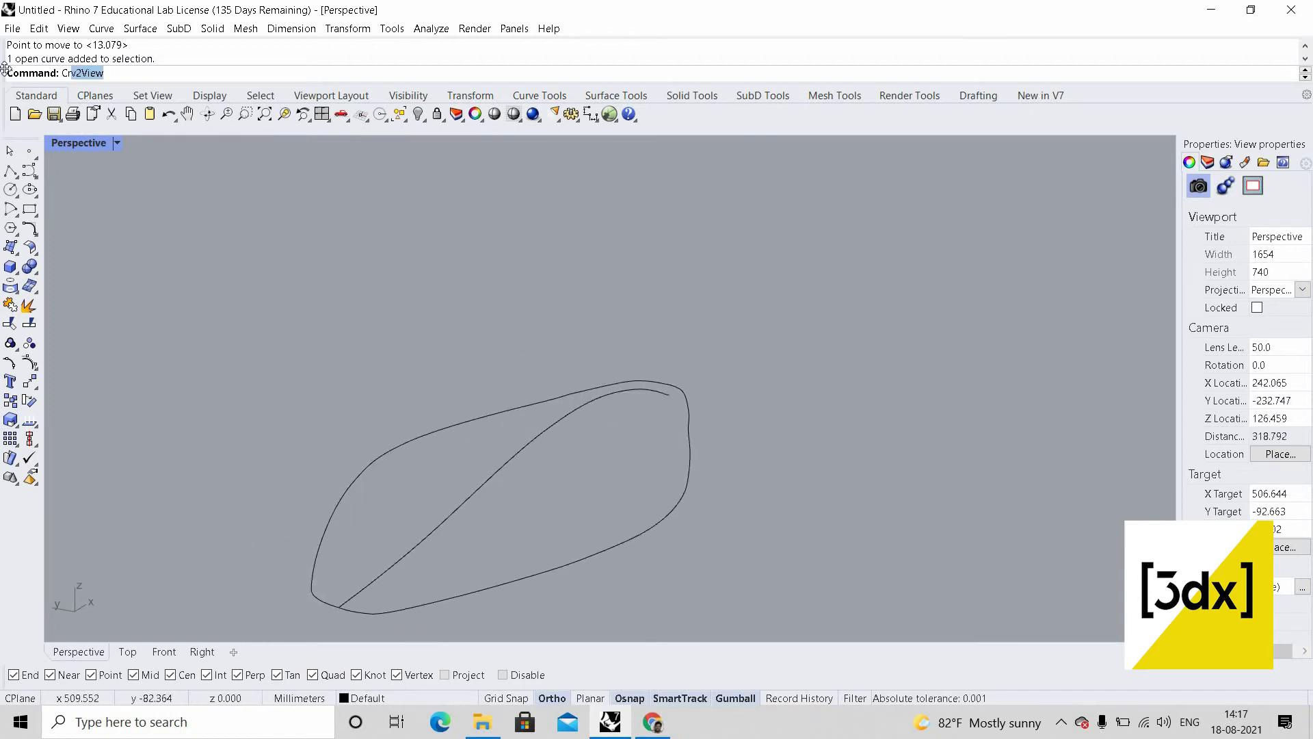
{"action": "key", "text": "Return"}
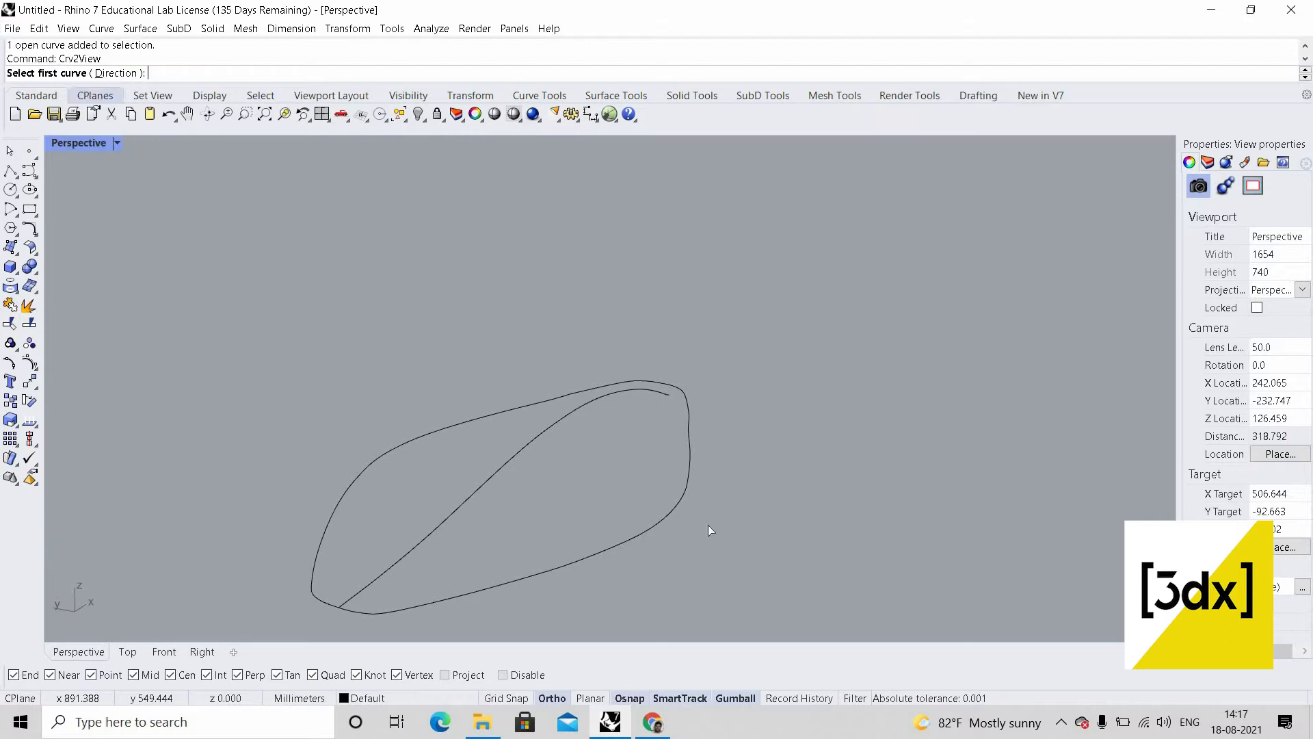
{"action": "left_click", "coordinate": [527, 452]}
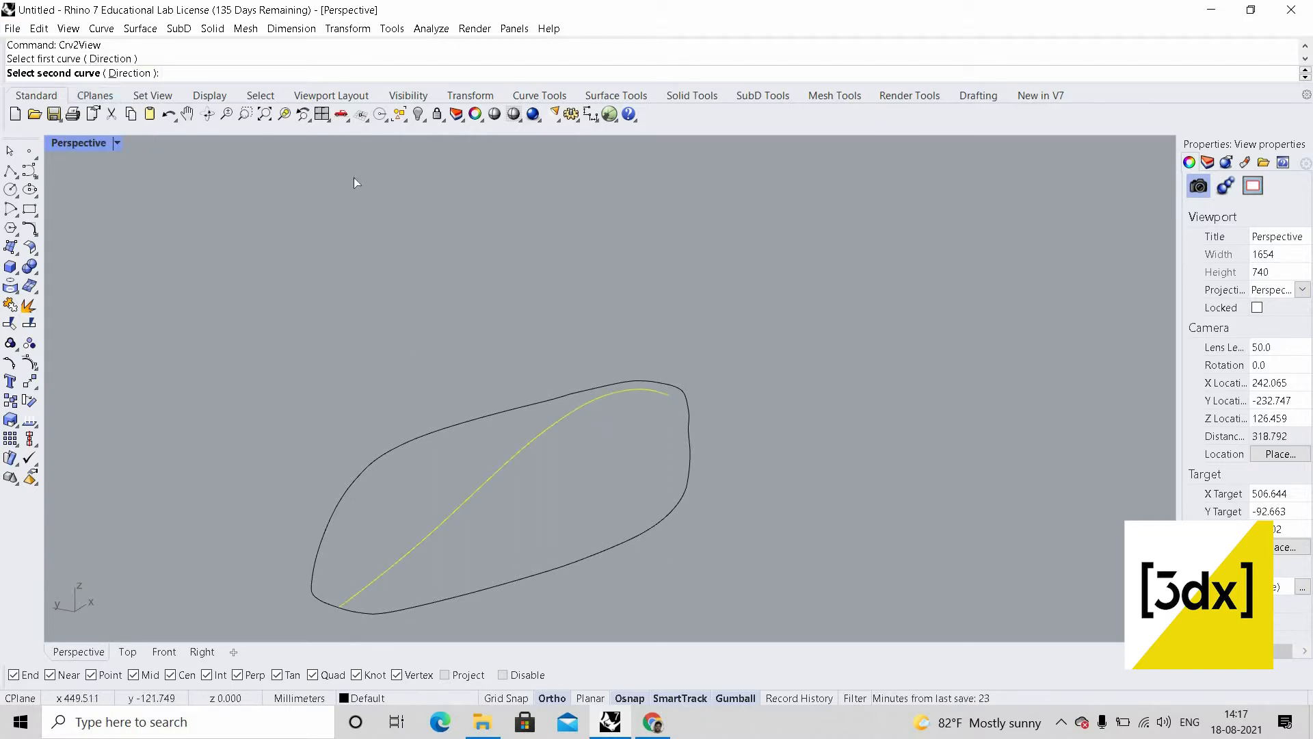
{"action": "left_click", "coordinate": [670, 503]}
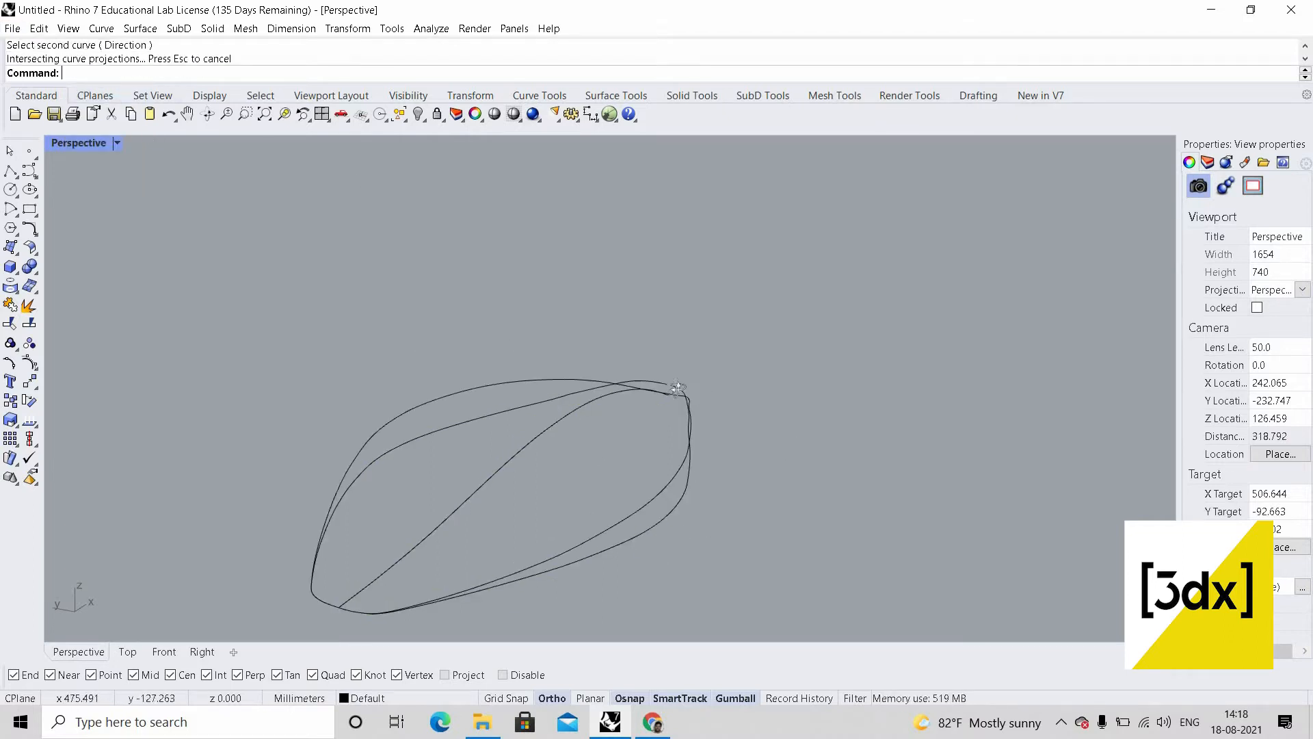
- Examine the section profile and the flat plan outline against the combined 3D curve from several angles
{"action": "right_click_drag", "start_coordinate": [540, 341], "coordinate": [488, 410]}
{"action": "left_click", "coordinate": [497, 426]}
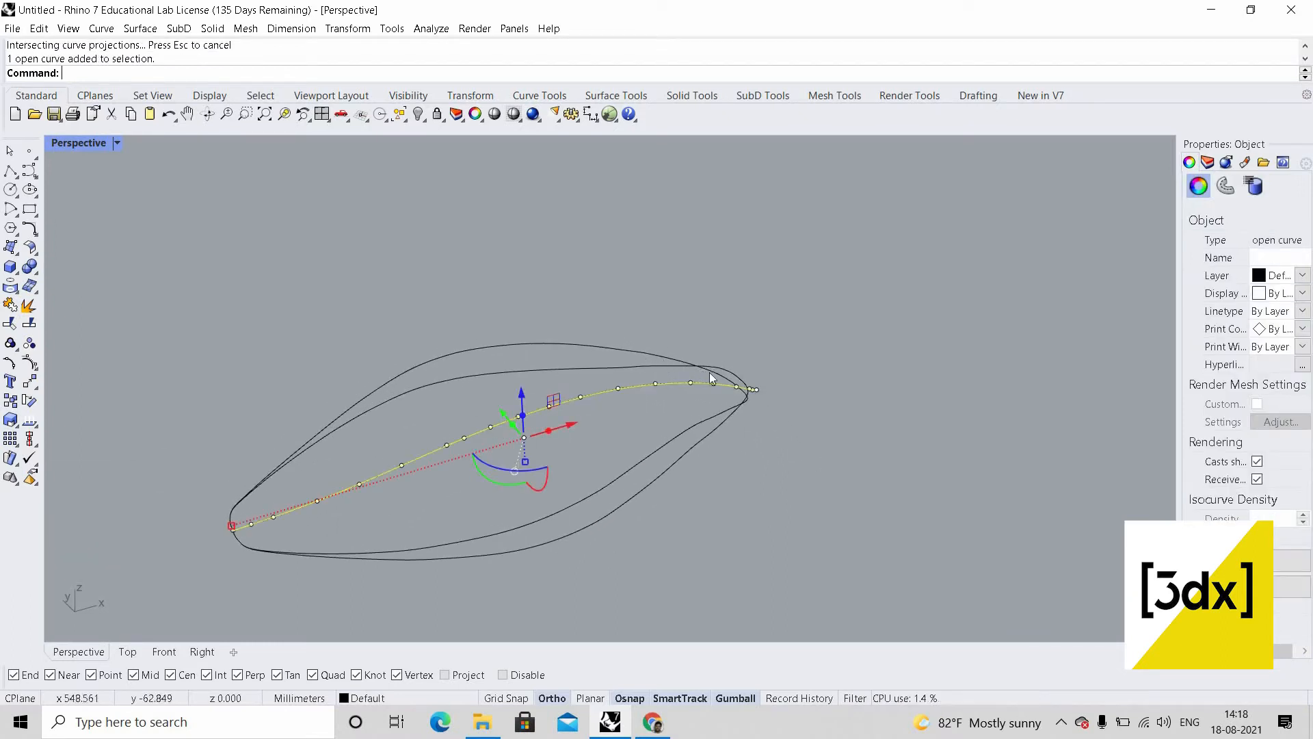
{"action": "left_click", "coordinate": [624, 484]}
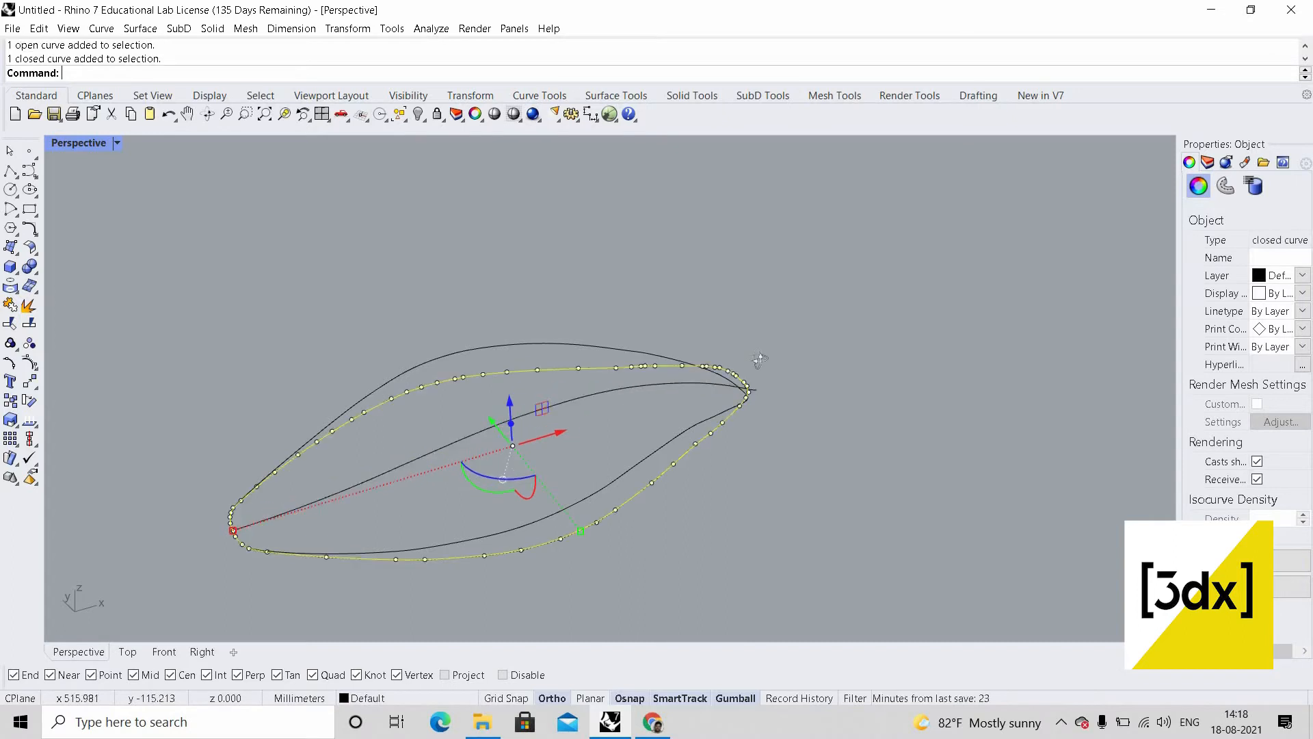
{"action": "right_click_drag", "start_coordinate": [687, 396], "coordinate": [582, 403]}
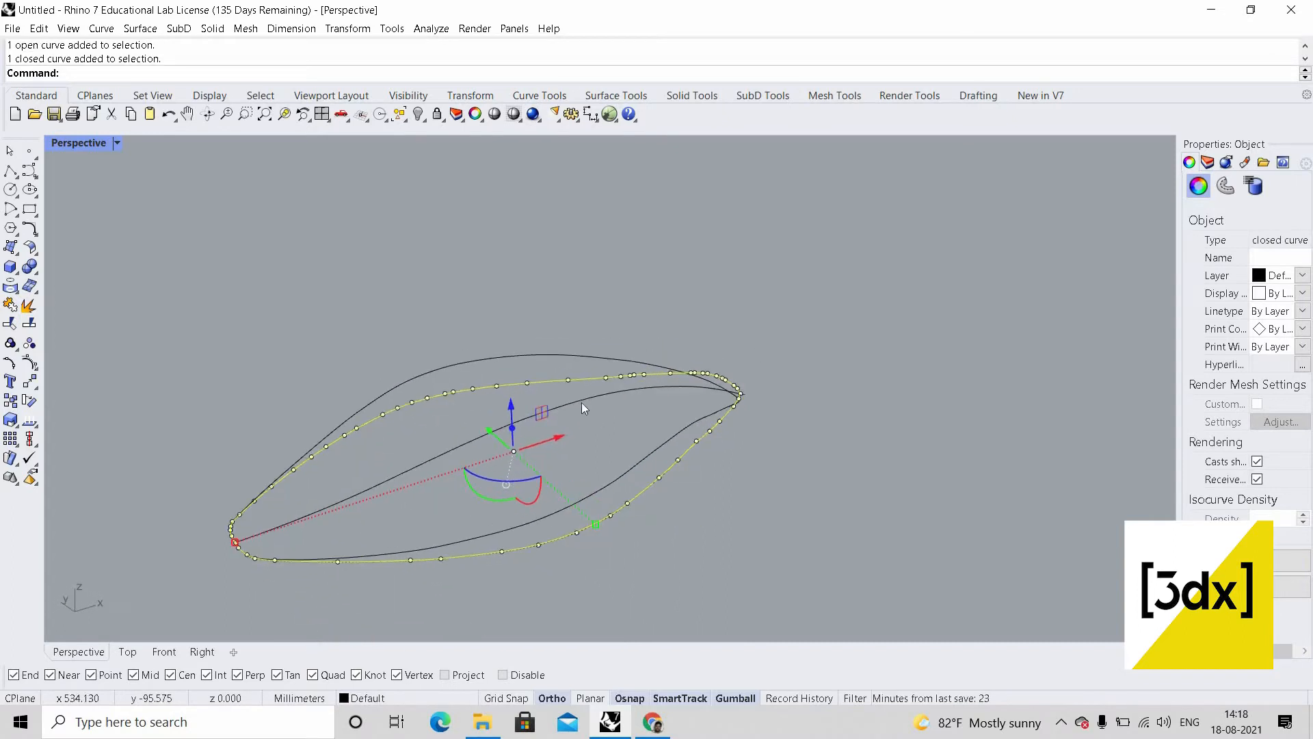
{"action": "left_click", "coordinate": [336, 511]}
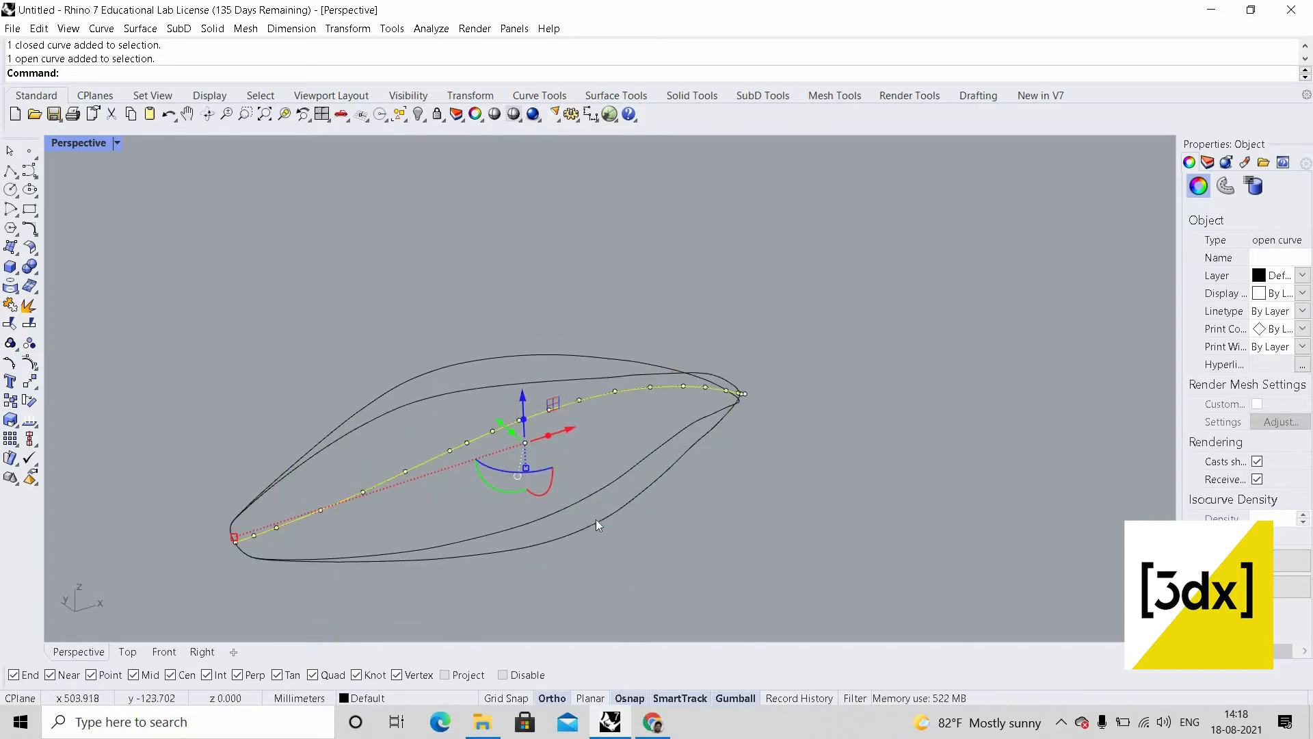
{"action": "left_click", "coordinate": [660, 483]}
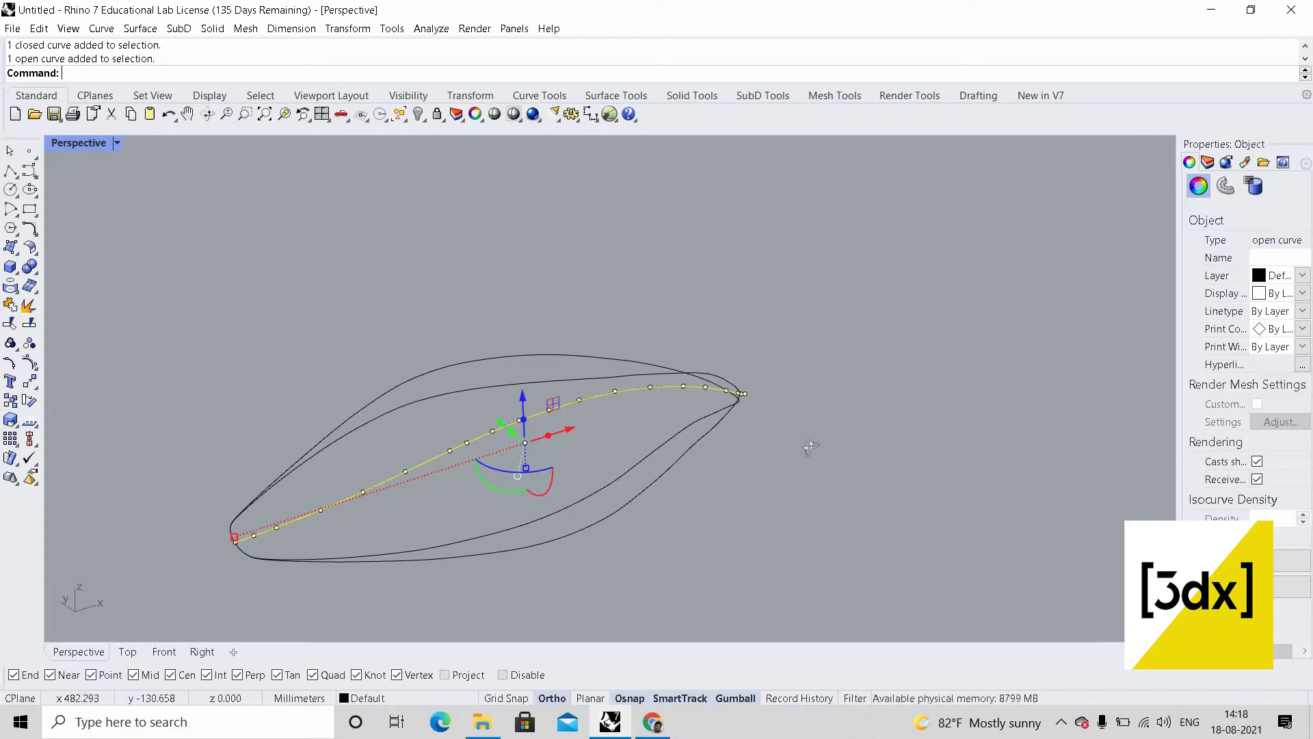
{"action": "right_click_drag", "start_coordinate": [904, 414], "coordinate": [730, 392]}
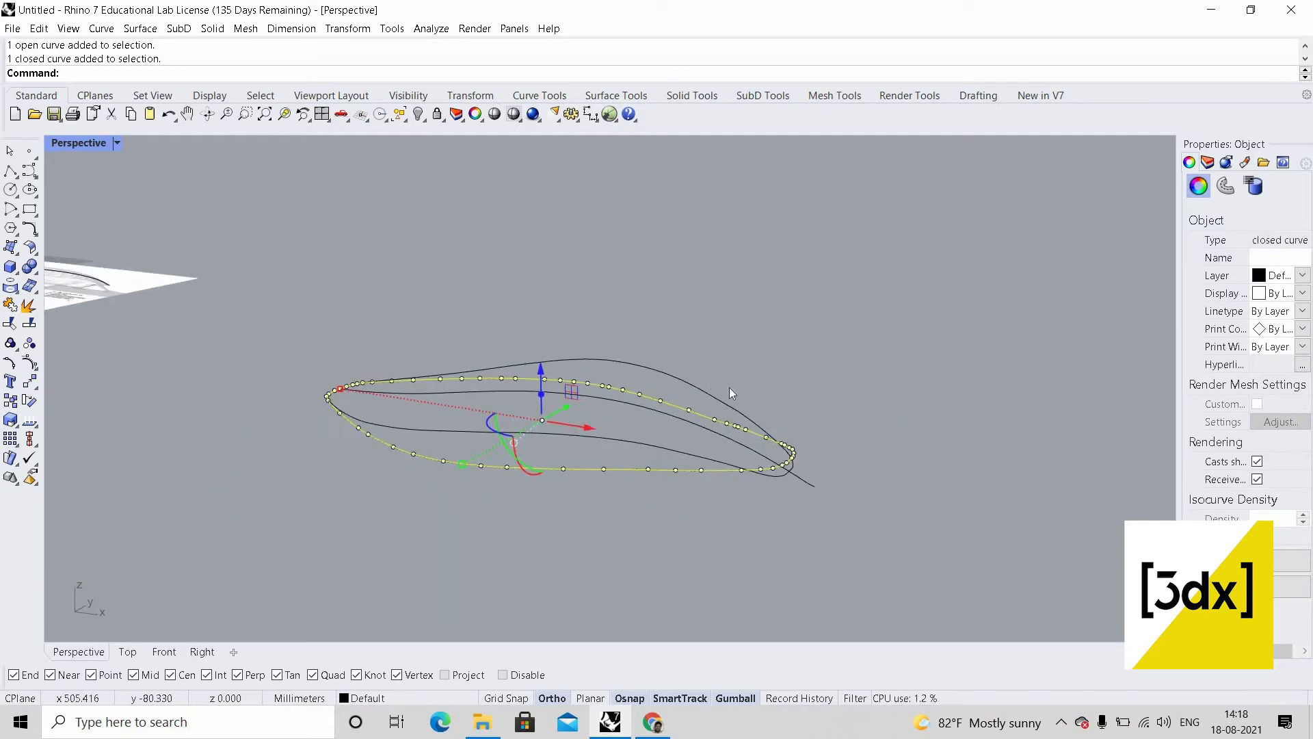
{"action": "scroll", "coordinate": [649, 395], "scroll_direction": "up", "scroll_amount": 3}
- Raise the combined 3D curve and the section profile together along Z, clear of the flat plan outline
{"action": "left_click", "coordinate": [628, 445]}
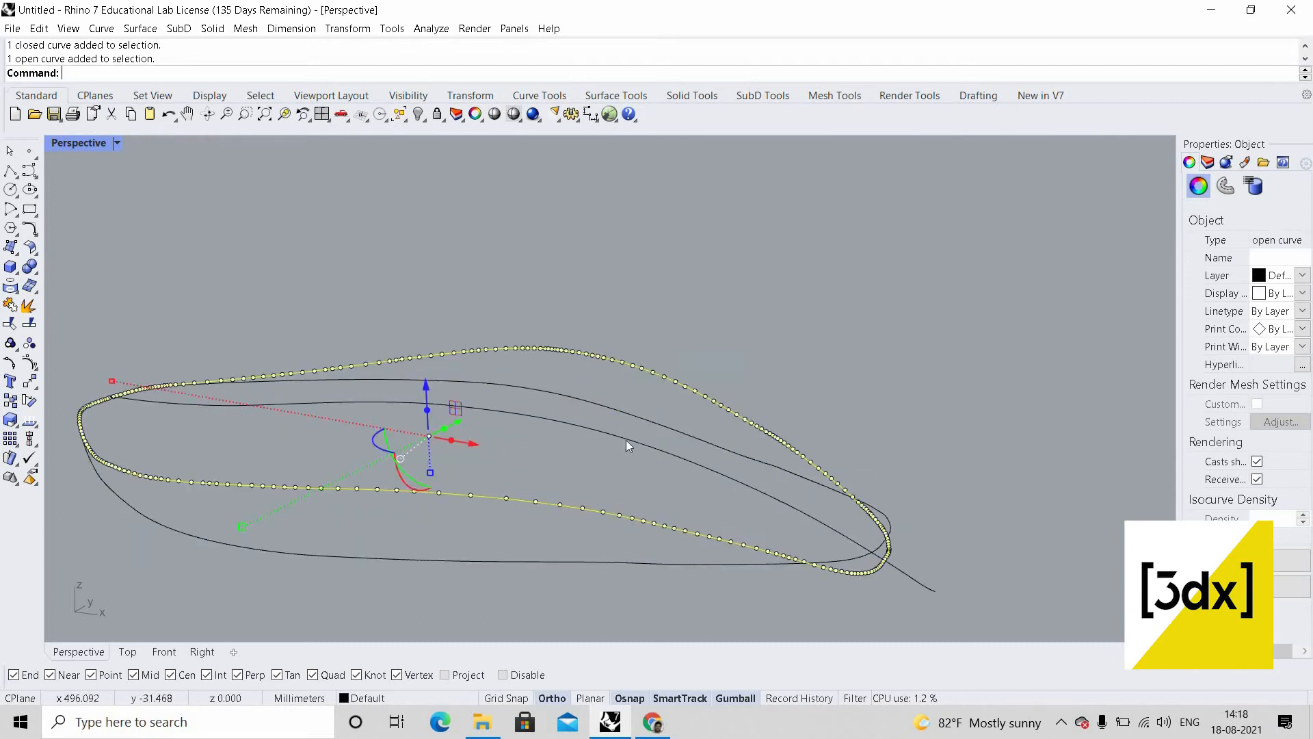
{"action": "left_click", "coordinate": [432, 401], "text": "shift"}
{"action": "left_click_drag", "start_coordinate": [444, 398], "coordinate": [471, 190]}
{"action": "scroll", "coordinate": [732, 312], "scroll_direction": "down", "scroll_amount": 5}
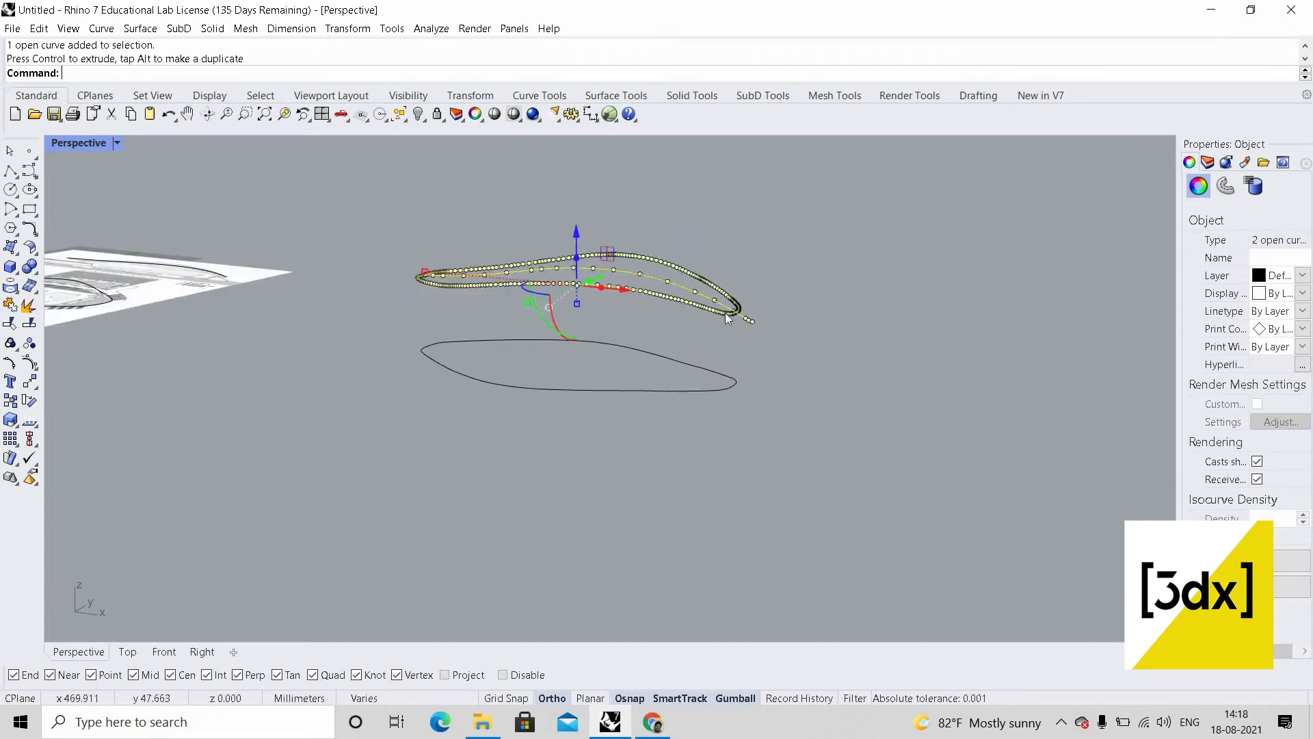
- Trim off the end of the section profile that overhangs the combined 3D curve
{"action": "left_click", "coordinate": [739, 326]}
{"action": "scroll", "coordinate": [743, 330], "scroll_direction": "up", "scroll_amount": 5}
{"action": "left_click", "coordinate": [762, 358]}
{"action": "type", "text": "T"}
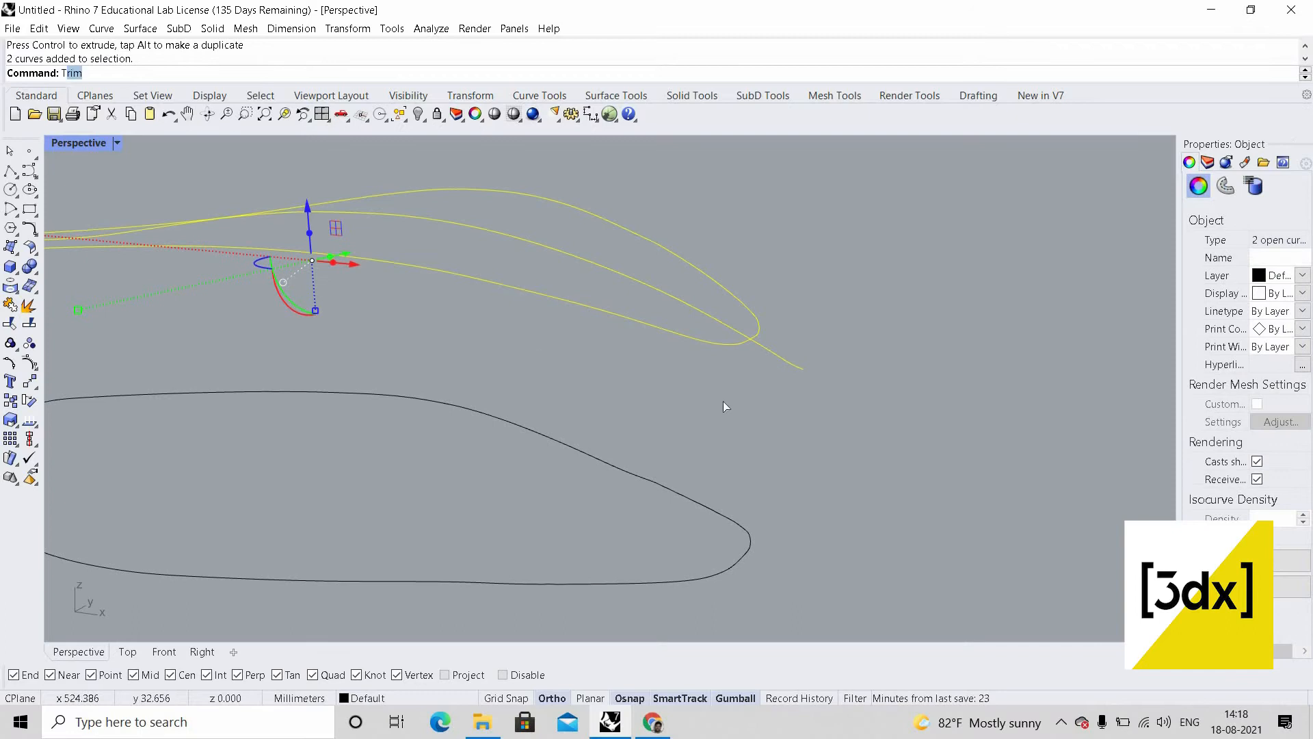
{"action": "type", "text": "rim"}
{"action": "key", "text": "Return"}
{"action": "left_click", "coordinate": [779, 356]}
{"action": "key", "text": "Return"}
{"action": "scroll", "coordinate": [611, 367], "scroll_direction": "down", "scroll_amount": 5}
- Draw a line about 1 mm long from the section profile's end to the 3D curve's open end, bridging the gap
{"action": "right_click_drag", "start_coordinate": [335, 416], "coordinate": [251, 451]}
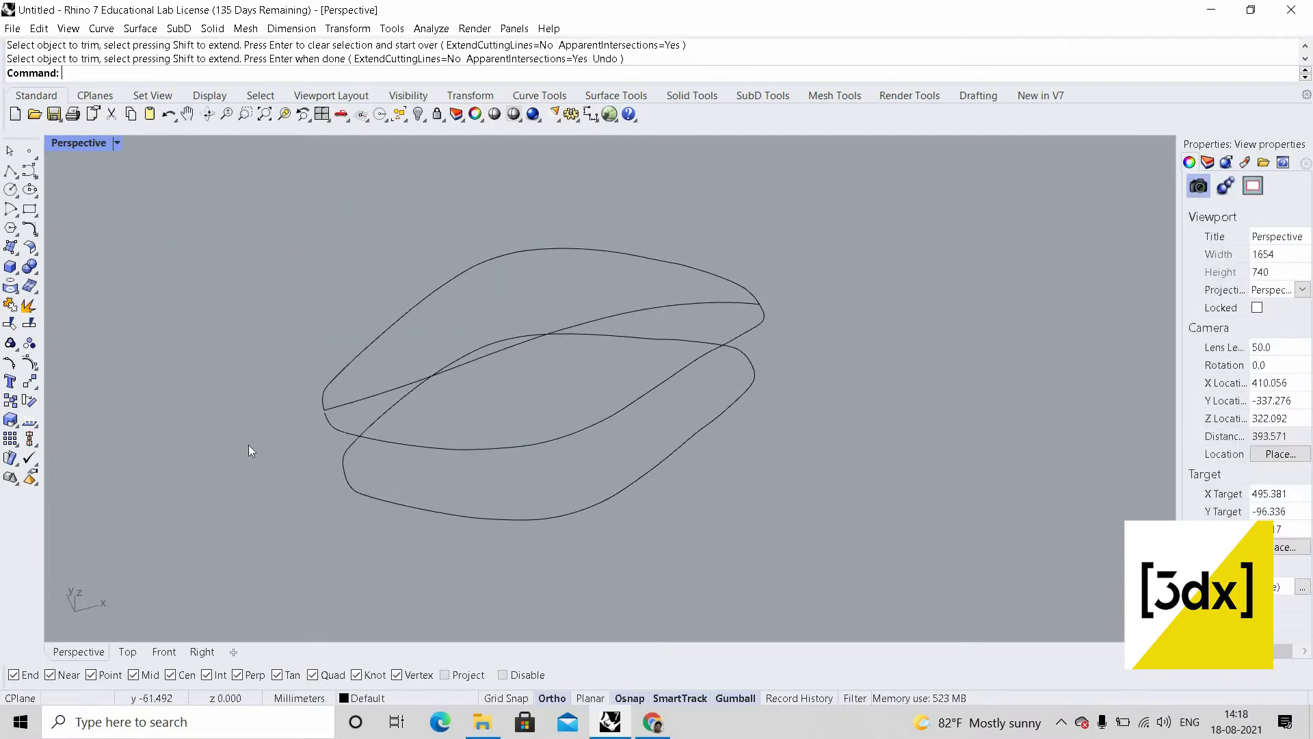
{"action": "scroll", "coordinate": [291, 369], "scroll_direction": "up", "scroll_amount": 10}
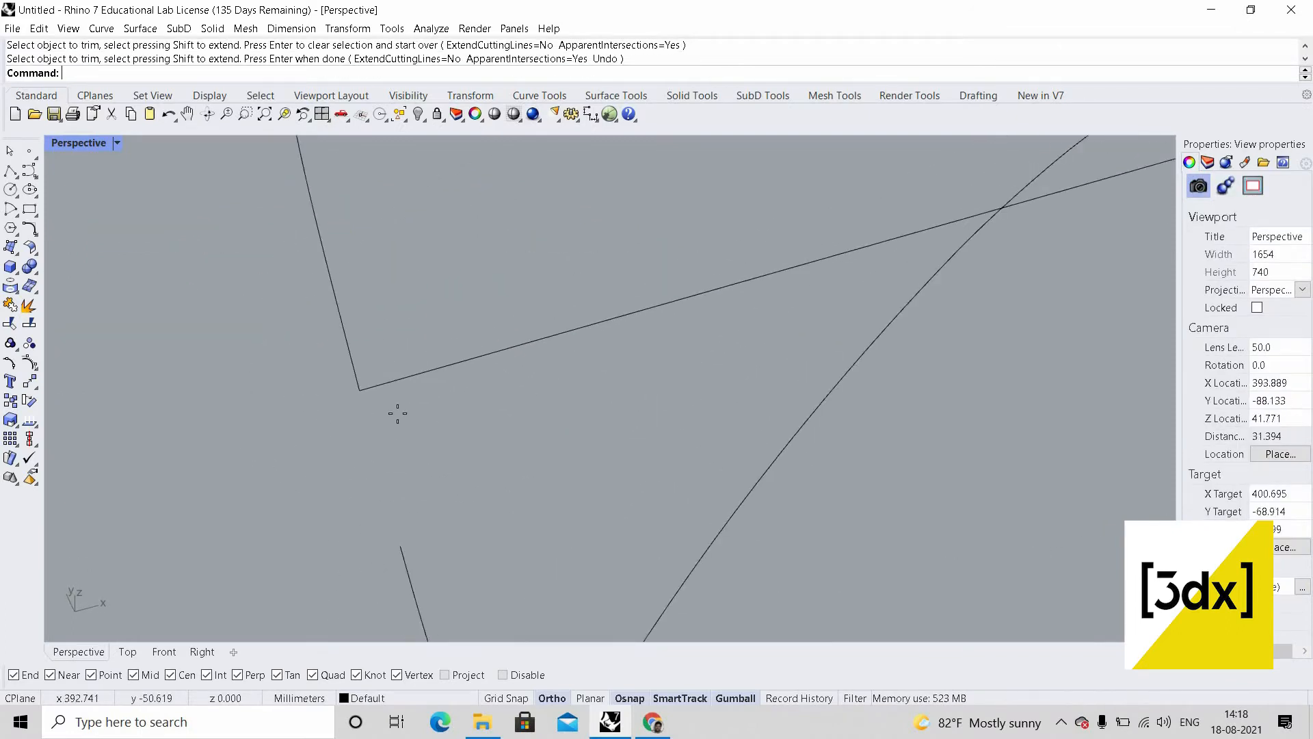
{"action": "type", "text": "Line"}
{"action": "key", "text": "Return"}
{"action": "left_click", "coordinate": [360, 390]}
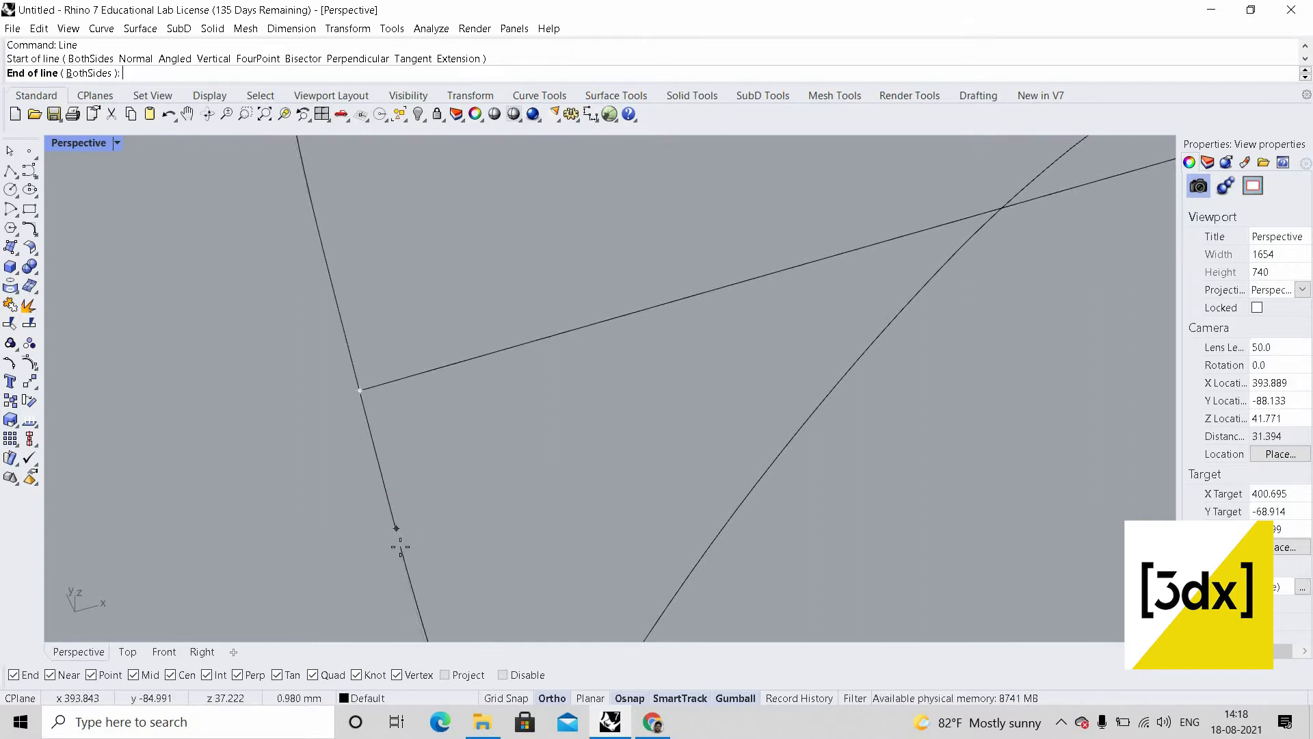
{"action": "left_click", "coordinate": [400, 546]}
{"action": "scroll", "coordinate": [845, 406], "scroll_direction": "down", "scroll_amount": 10}
{"action": "right_click_drag", "start_coordinate": [892, 415], "coordinate": [733, 499]}
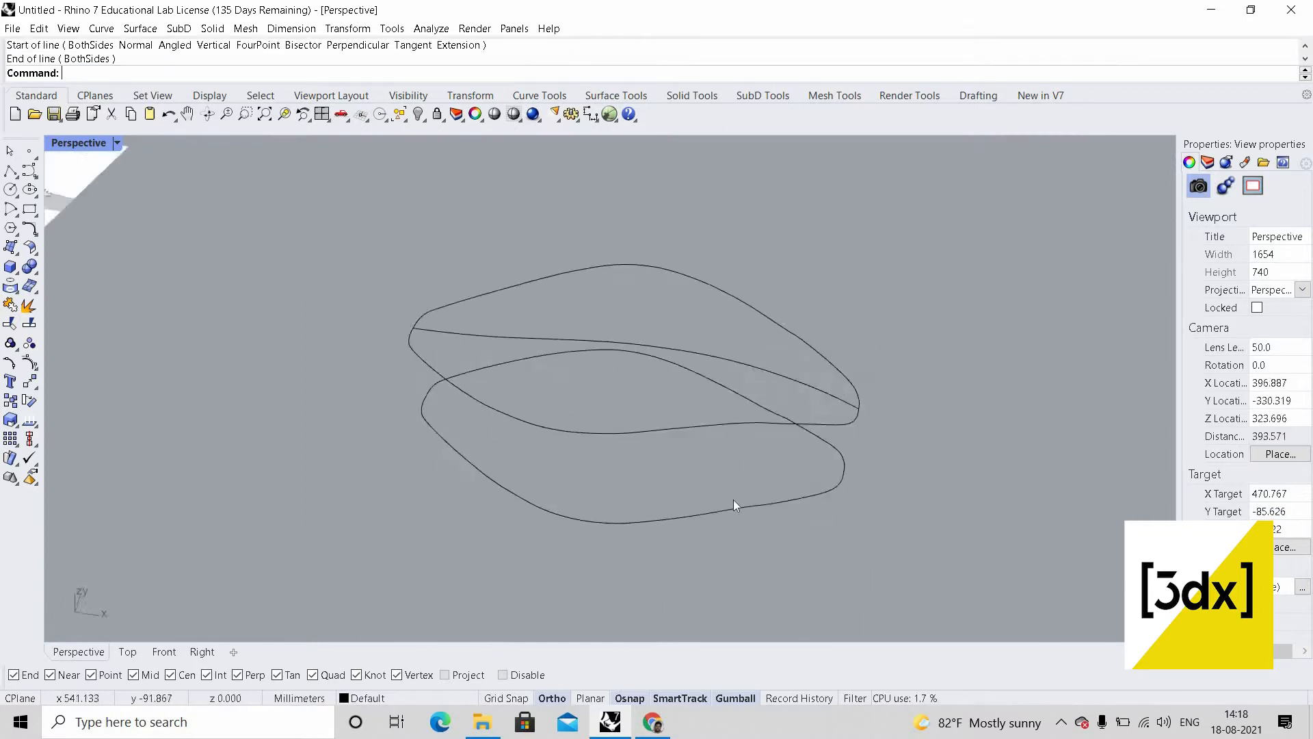
- Examine the section profile, the bridging line and the 3D edge curve together above the flat plan outline from several angles
{"action": "scroll", "coordinate": [853, 404], "scroll_direction": "up", "scroll_amount": 5}
{"action": "scroll", "coordinate": [684, 445], "scroll_direction": "up", "scroll_amount": 6}
{"action": "scroll", "coordinate": [753, 384], "scroll_direction": "down", "scroll_amount": 18}
{"action": "right_click_drag", "start_coordinate": [759, 438], "coordinate": [864, 362]}
{"action": "scroll", "coordinate": [898, 367], "scroll_direction": "up", "scroll_amount": 2}
{"action": "left_click_drag", "start_coordinate": [912, 381], "coordinate": [271, 267]}
{"action": "scroll", "coordinate": [721, 335], "scroll_direction": "down", "scroll_amount": 6}
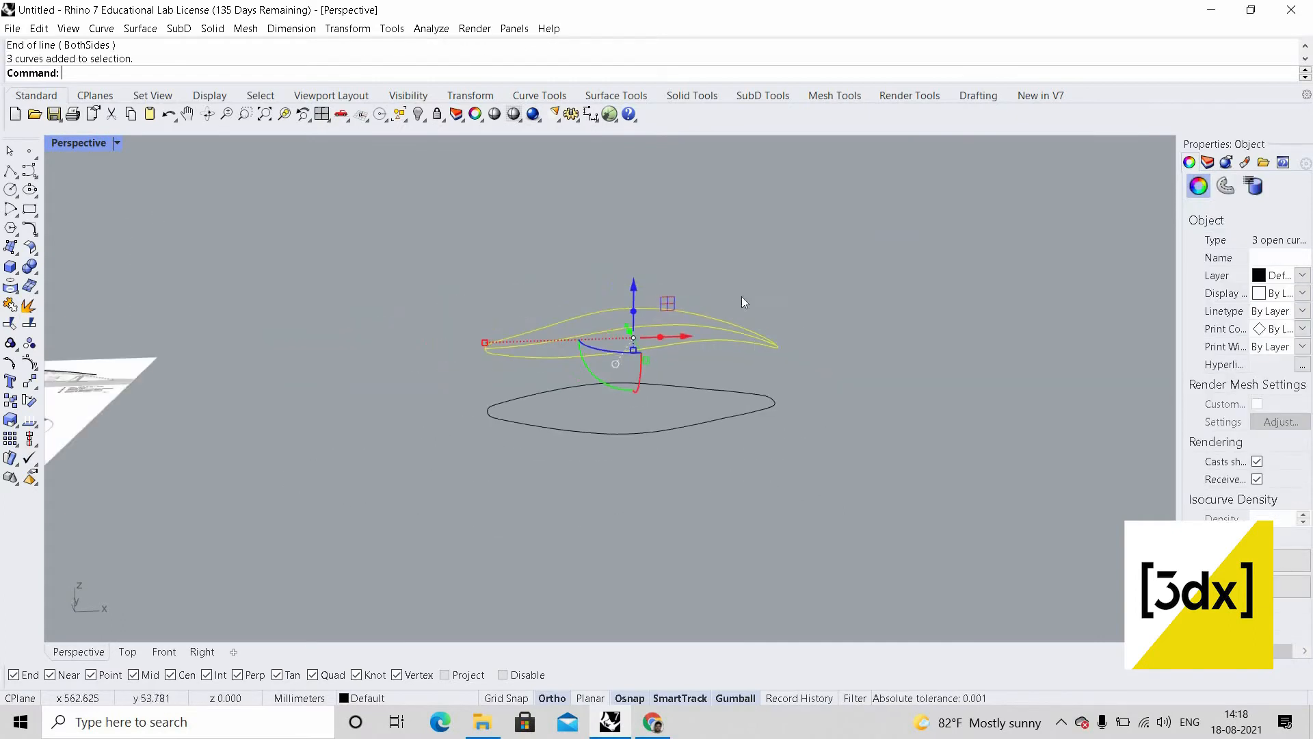
{"action": "scroll", "coordinate": [593, 328], "scroll_direction": "up", "scroll_amount": 2}
{"action": "right_click_drag", "start_coordinate": [741, 296], "coordinate": [771, 381]}
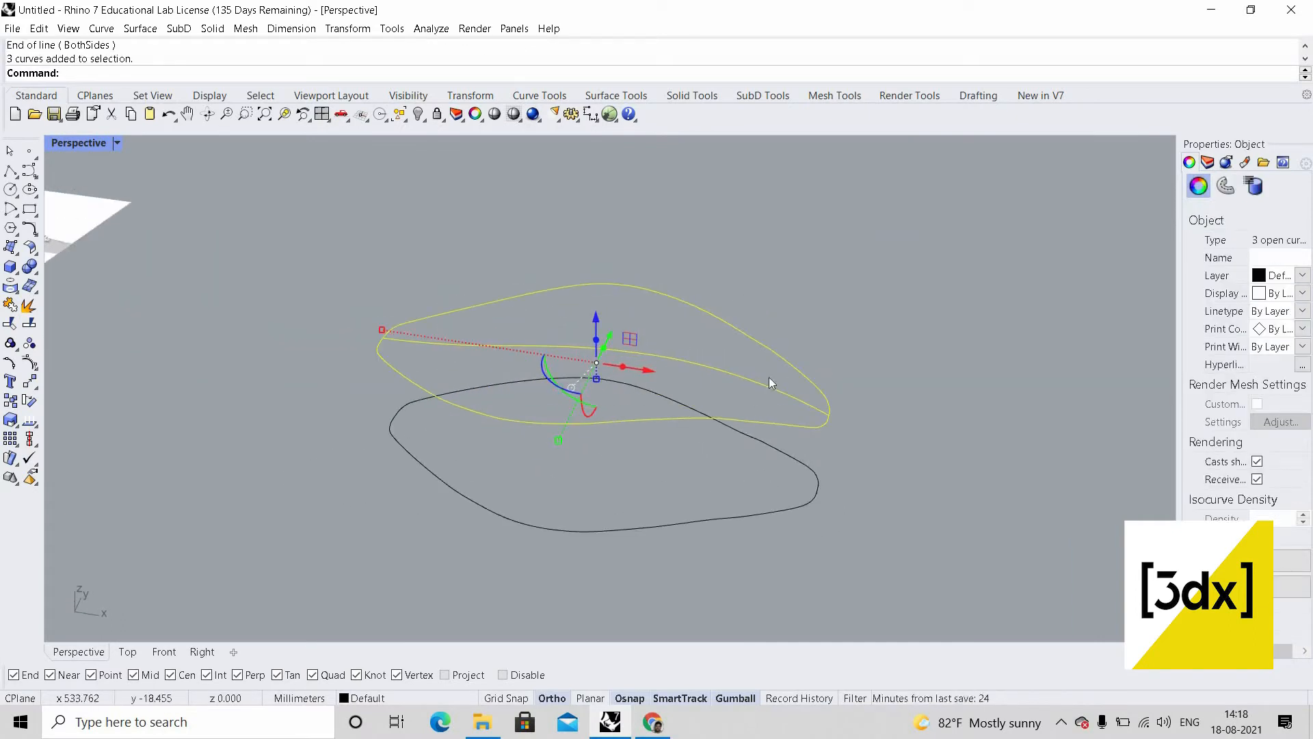
{"action": "key", "text": "Escape"}
{"action": "key", "text": "Escape"}
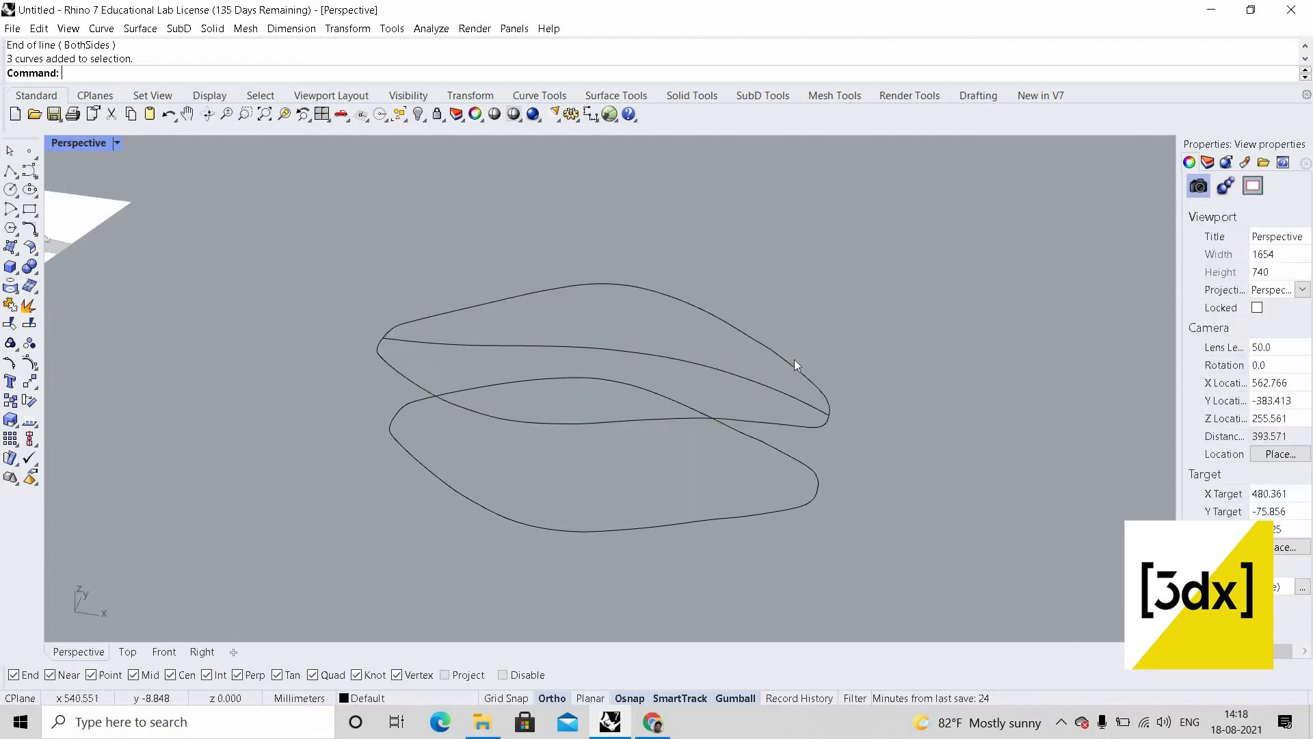
- Split the 3D edge curve into two halves, using the section profile as the cutting object
{"action": "left_click", "coordinate": [794, 359]}
{"action": "key", "text": "Escape"}
{"action": "key", "text": "Escape"}
{"action": "type", "text": "S"}
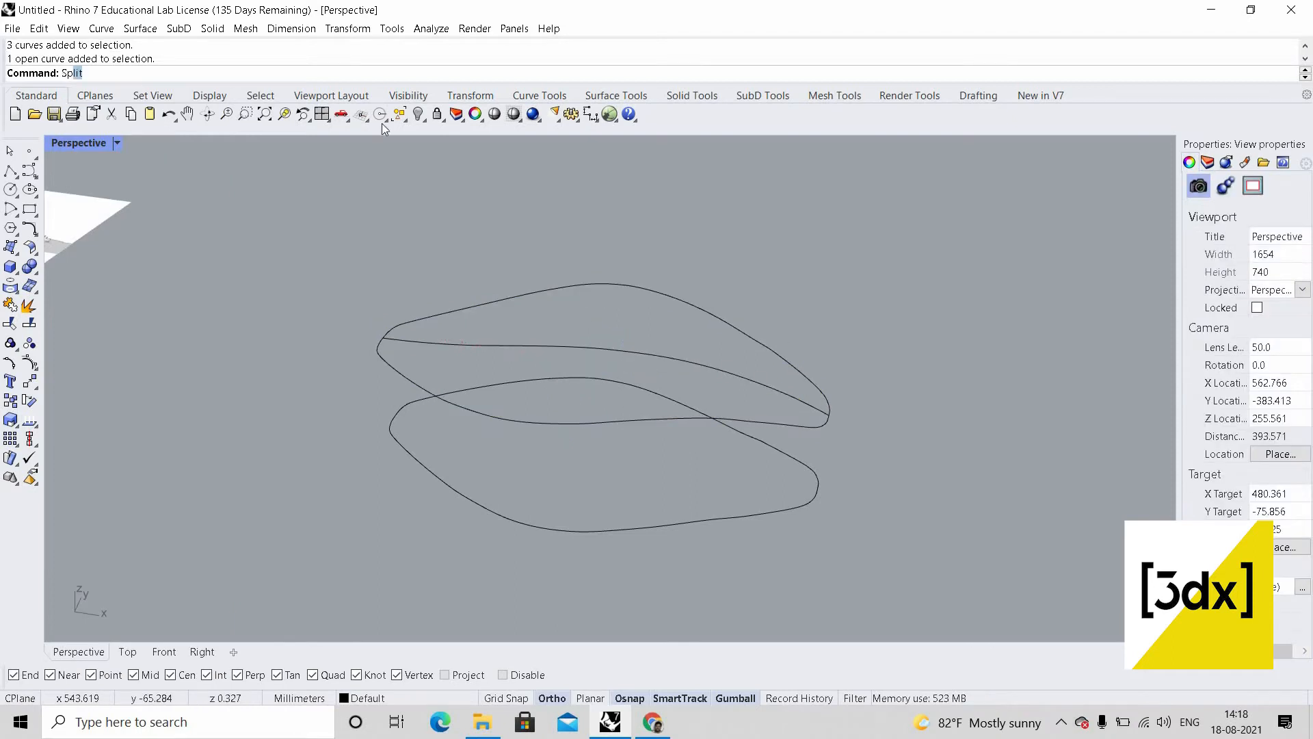
{"action": "type", "text": "p"}
{"action": "key", "text": "Return"}
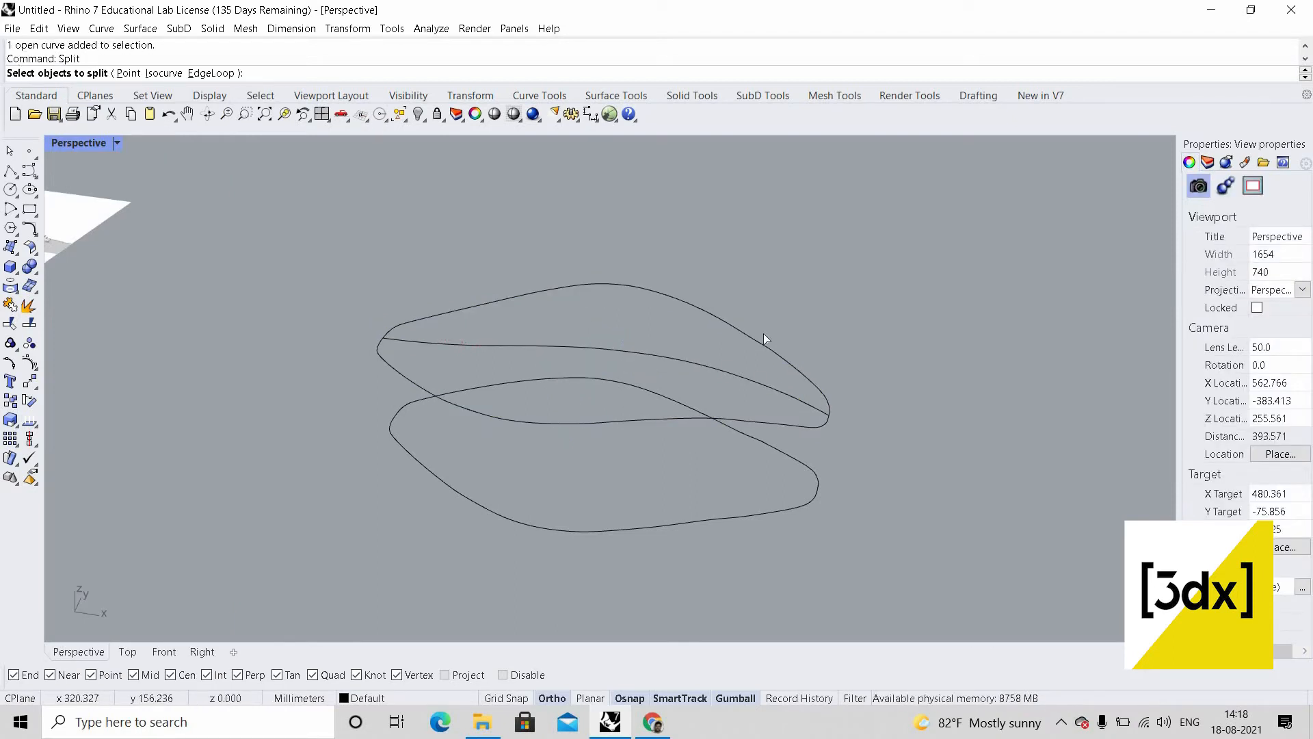
{"action": "left_click", "coordinate": [707, 360]}
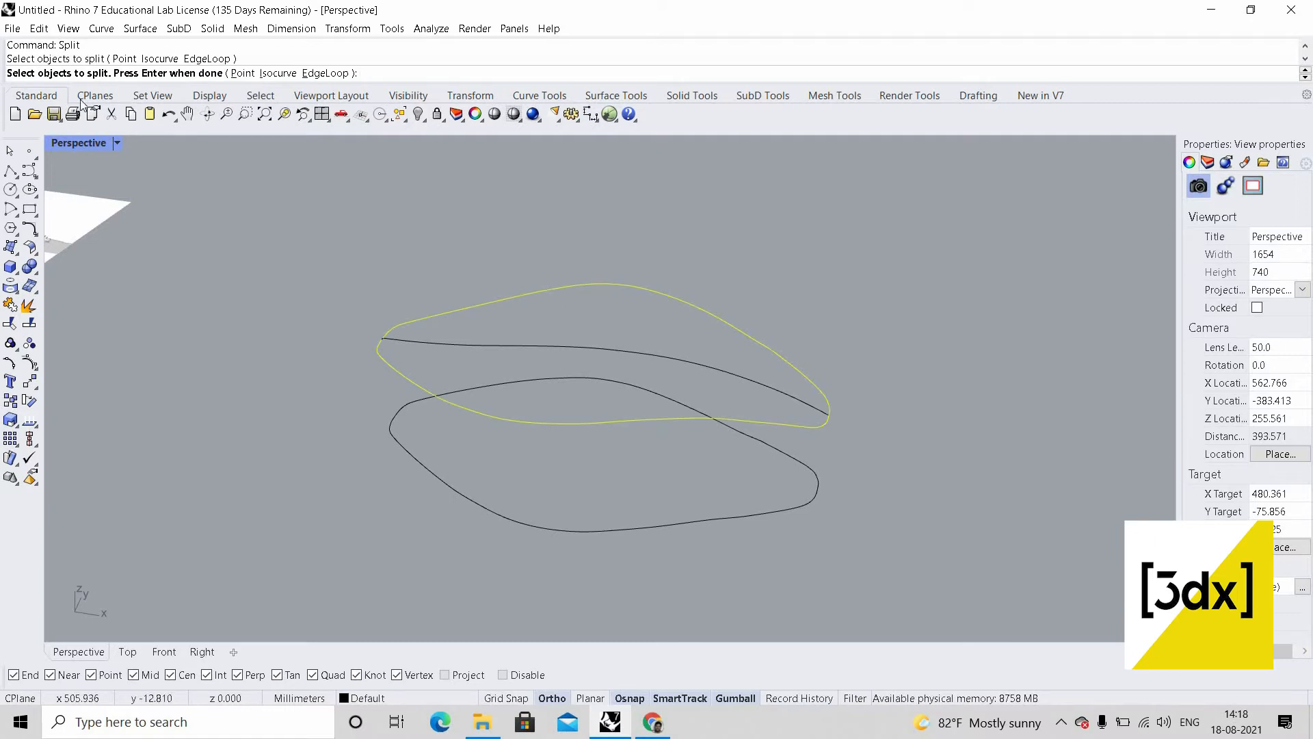
{"action": "key", "text": "Return"}
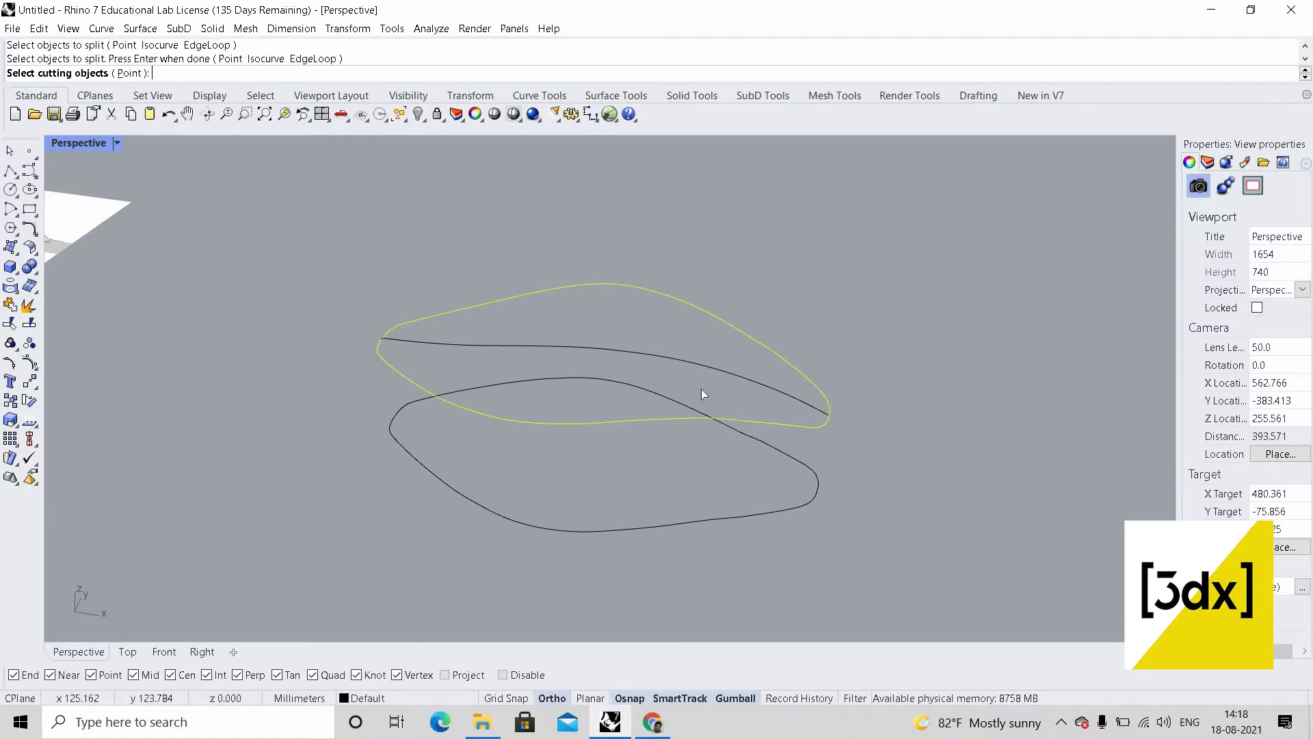
{"action": "left_click", "coordinate": [760, 383]}
{"action": "key", "text": "Return"}
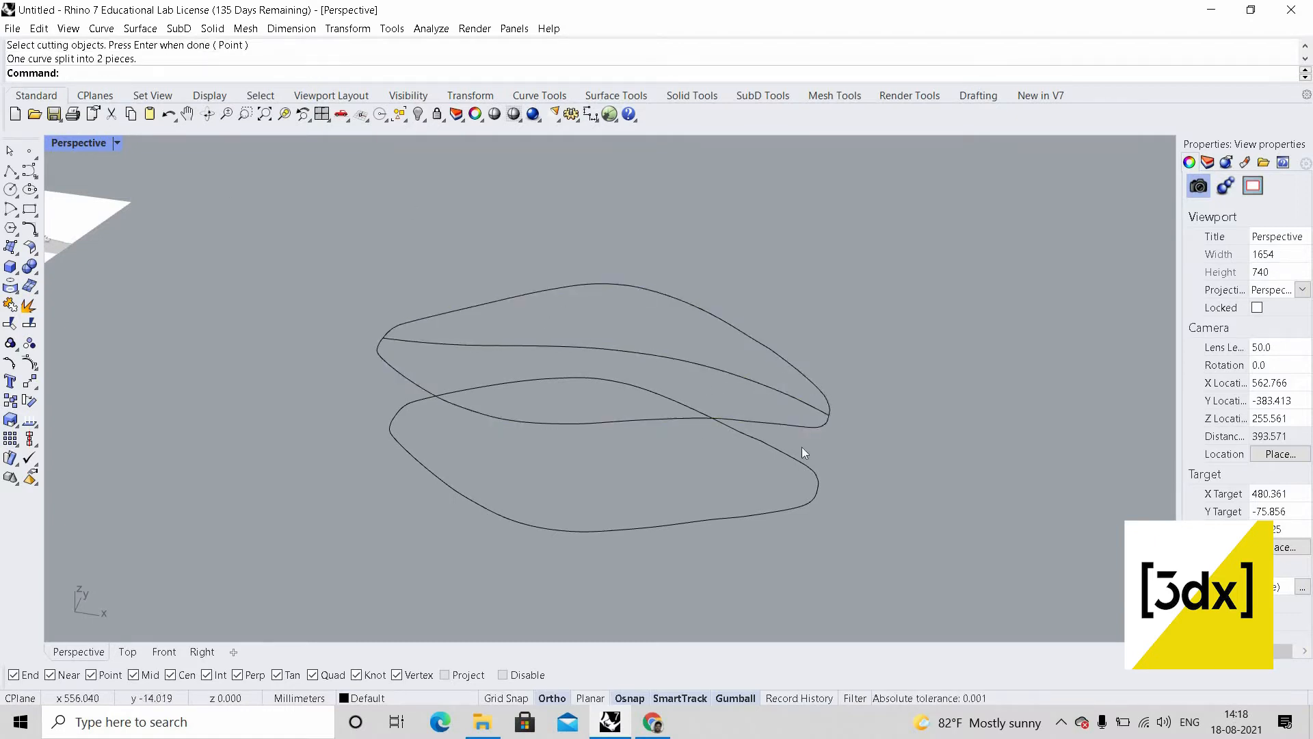
- Join the front half of the split edge curve to the short bridging line at the section profile's end
{"action": "left_click", "coordinate": [800, 373]}
{"action": "left_click", "coordinate": [798, 425]}
{"action": "left_click", "coordinate": [297, 305]}
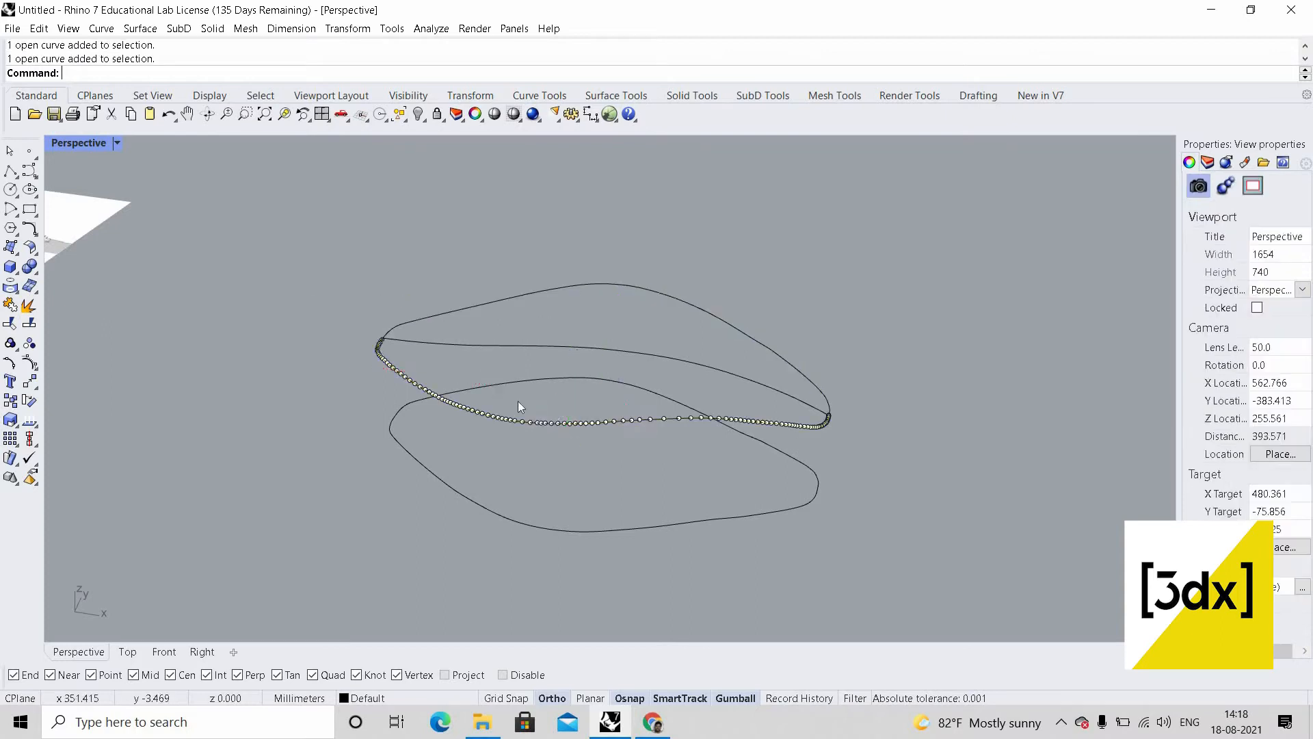
{"action": "scroll", "coordinate": [519, 406], "scroll_direction": "up", "scroll_amount": 15}
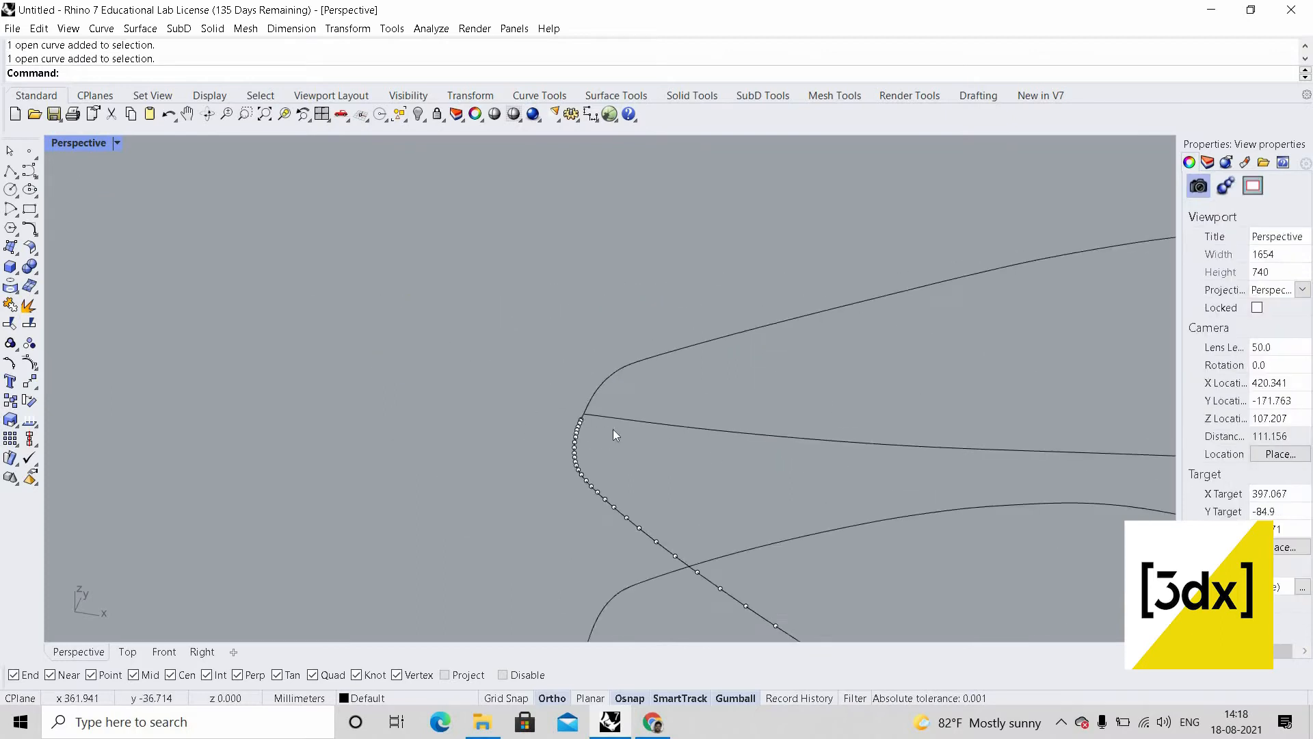
{"action": "left_click", "coordinate": [695, 457]}
{"action": "scroll", "coordinate": [708, 446], "scroll_direction": "up", "scroll_amount": 6}
{"action": "left_click_drag", "start_coordinate": [707, 474], "coordinate": [634, 397]}
{"action": "left_click", "coordinate": [669, 424]}
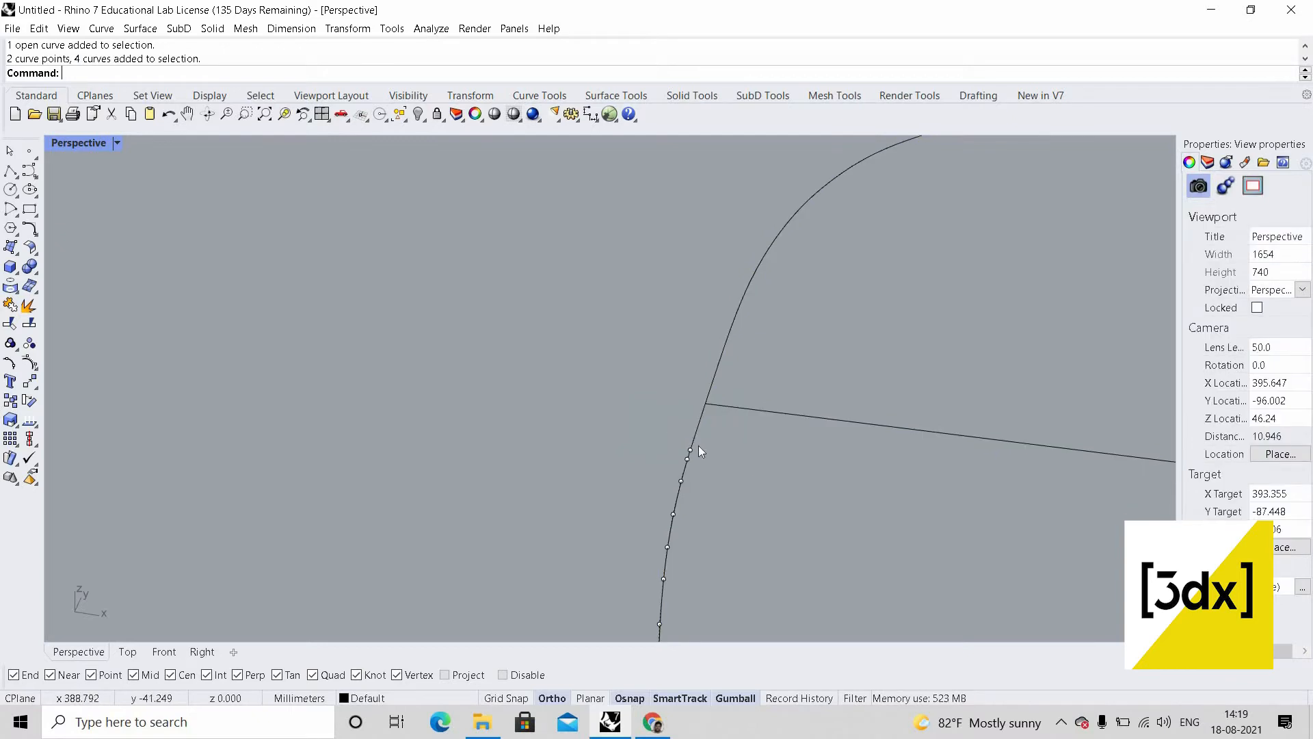
{"action": "left_click_drag", "start_coordinate": [699, 446], "coordinate": [675, 469]}
{"action": "key", "text": "ctrl+j"}
{"action": "scroll", "coordinate": [493, 273], "scroll_direction": "down", "scroll_amount": 15}
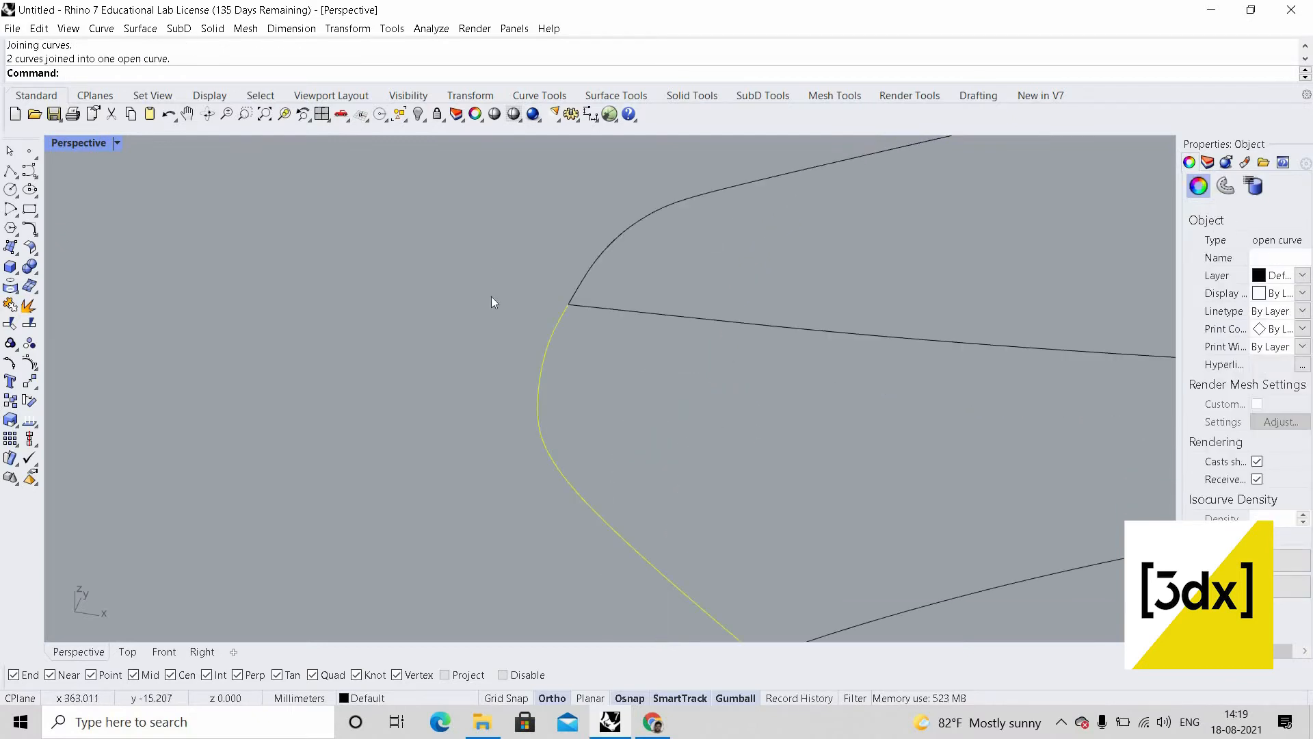
{"action": "key", "text": "Escape"}
- Examine the opposite end of the roof curves, where the section profile meets both edge halves
{"action": "right_click_drag", "start_coordinate": [888, 315], "coordinate": [790, 302]}
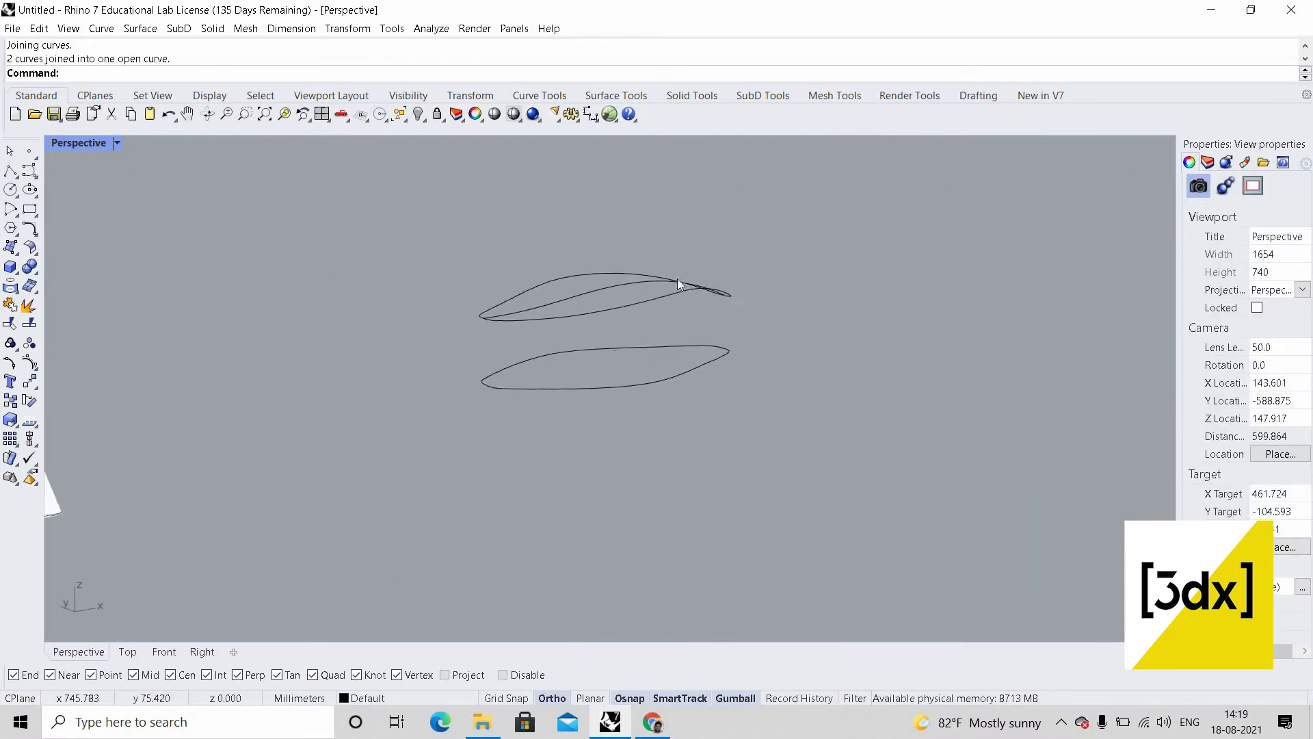
{"action": "scroll", "coordinate": [677, 279], "scroll_direction": "up", "scroll_amount": 9}
{"action": "left_click_drag", "start_coordinate": [881, 370], "coordinate": [739, 313]}
{"action": "scroll", "coordinate": [821, 345], "scroll_direction": "down", "scroll_amount": 4}
{"action": "key", "text": "Escape"}
{"action": "scroll", "coordinate": [517, 350], "scroll_direction": "down", "scroll_amount": 3}
{"action": "right_click_drag", "start_coordinate": [518, 349], "coordinate": [629, 333]}
{"action": "scroll", "coordinate": [581, 335], "scroll_direction": "up", "scroll_amount": 6}
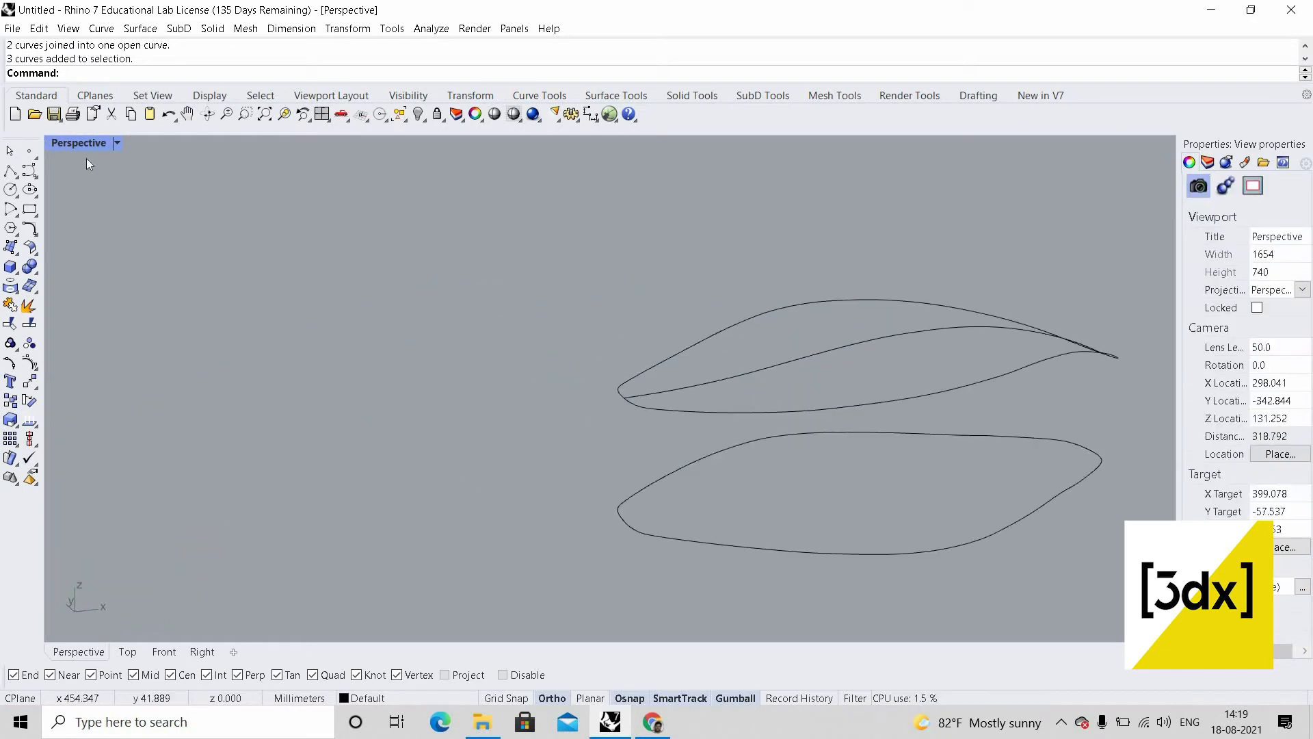
- Show all four viewports and hide the flat plan outline below the 3D roof curves
{"action": "key", "text": "ctrl+m"}
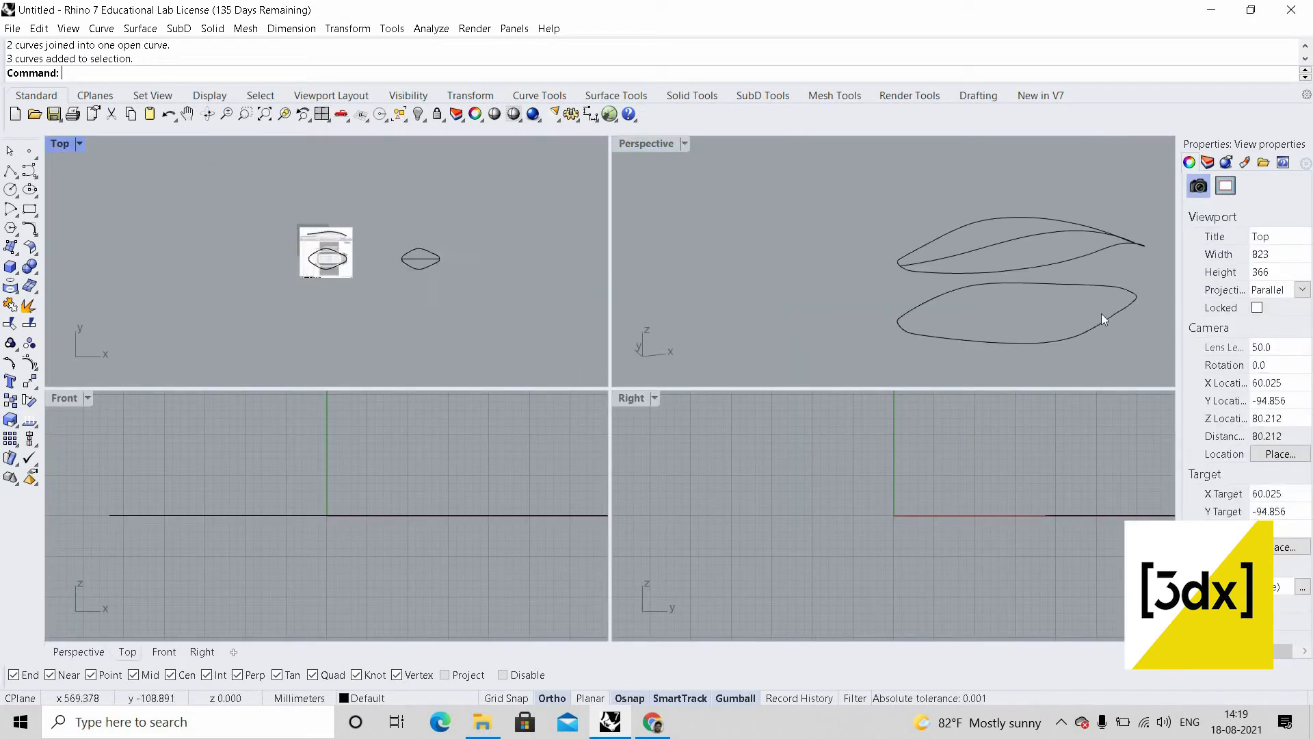
{"action": "left_click", "coordinate": [1119, 331]}
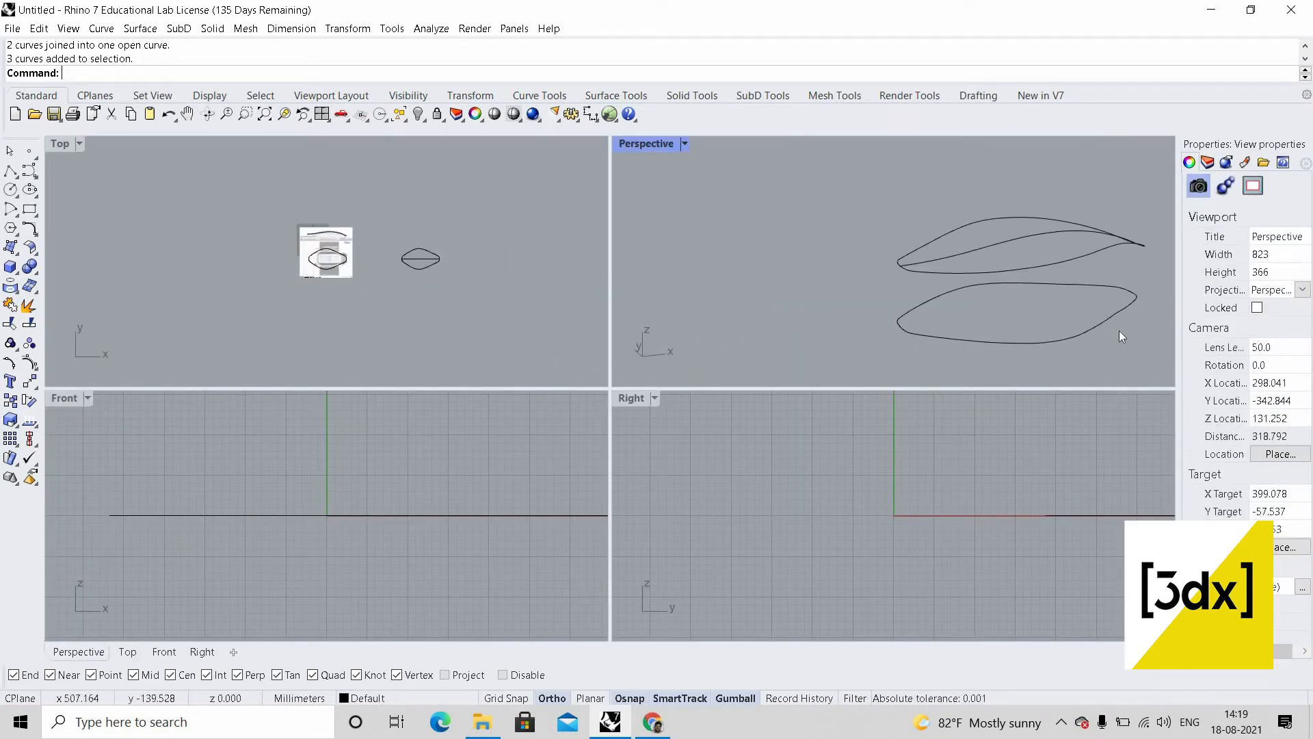
{"action": "left_click", "coordinate": [1105, 327]}
{"action": "scroll", "coordinate": [1102, 318], "scroll_direction": "up", "scroll_amount": 2}
{"action": "middle_click", "coordinate": [1065, 309]}
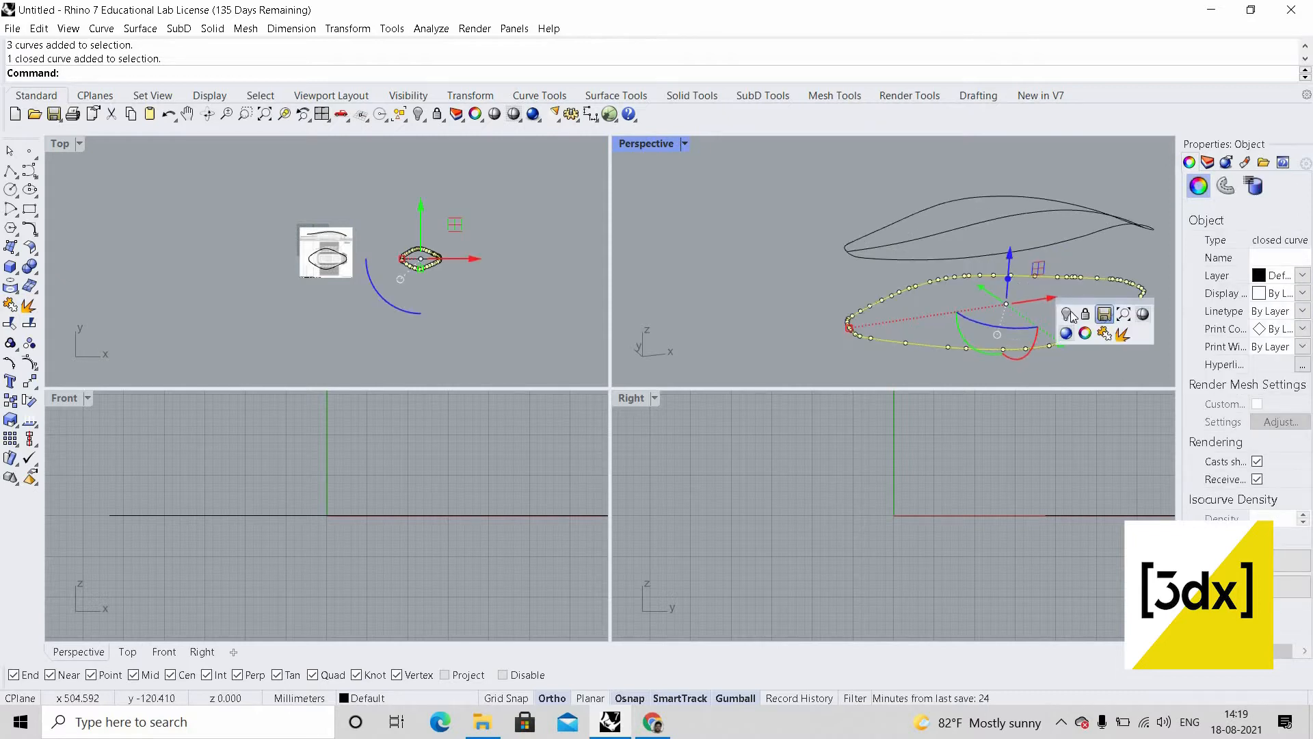
{"action": "left_click", "coordinate": [1066, 314]}
- In a maximized Top view, draw a start-end-direction arc spanning about 28 mm between the two edge curves near their low-X end
{"action": "scroll", "coordinate": [971, 305], "scroll_direction": "down", "scroll_amount": 6}
{"action": "scroll", "coordinate": [294, 204], "scroll_direction": "up", "scroll_amount": 4}
{"action": "scroll", "coordinate": [406, 248], "scroll_direction": "down", "scroll_amount": 6}
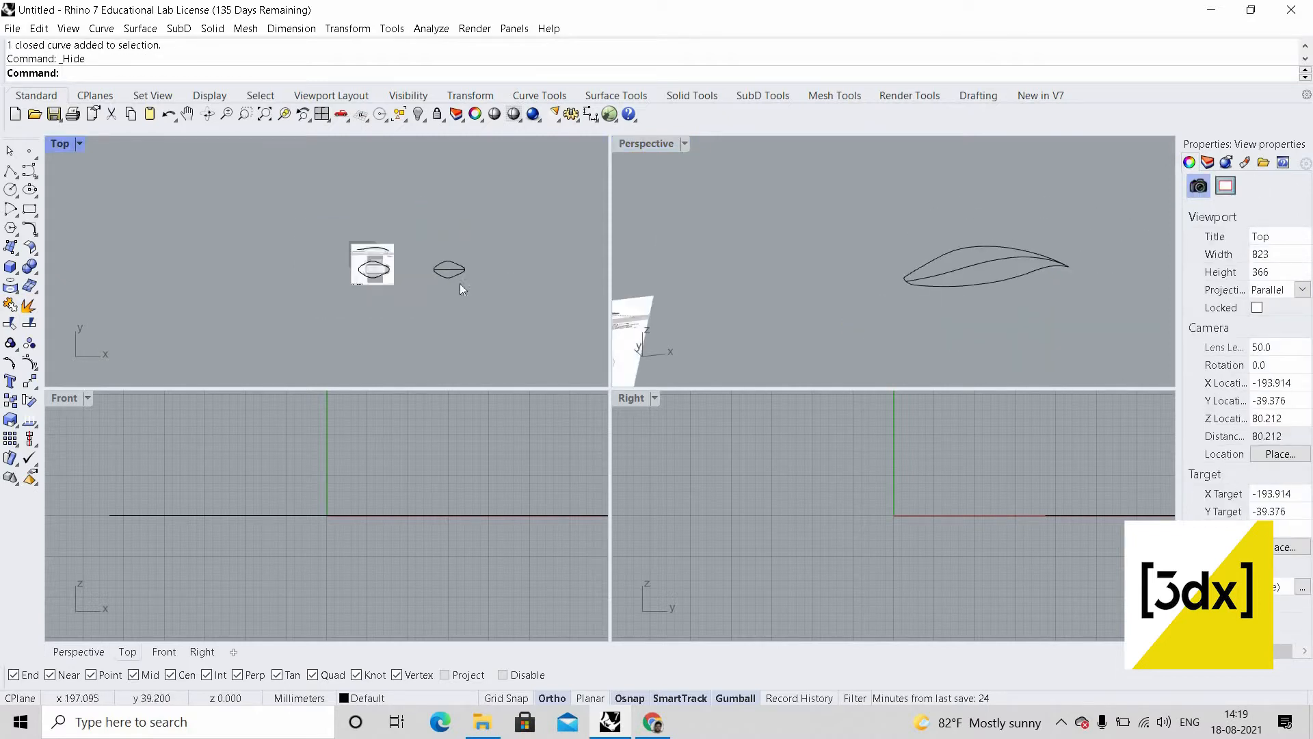
{"action": "scroll", "coordinate": [476, 272], "scroll_direction": "up", "scroll_amount": 8}
{"action": "key", "text": "ctrl+m"}
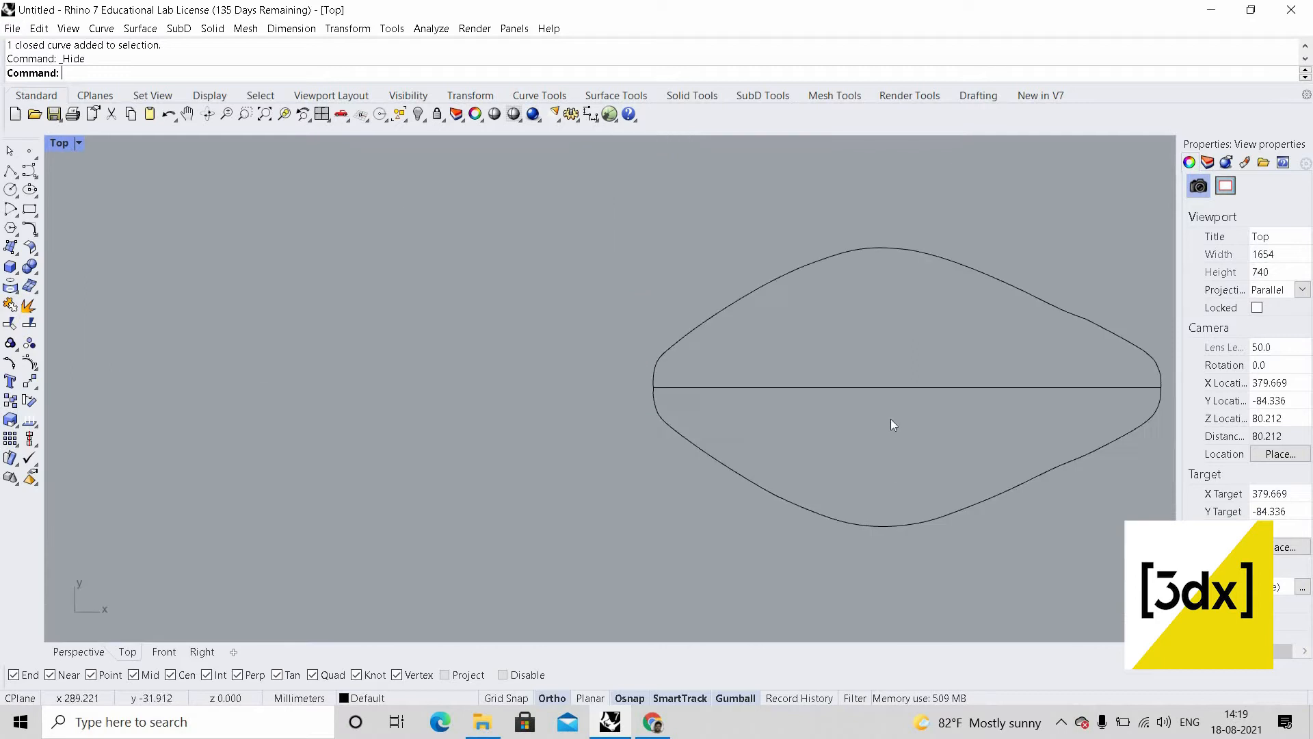
{"action": "scroll", "coordinate": [463, 335], "scroll_direction": "up", "scroll_amount": 5}
{"action": "scroll", "coordinate": [445, 329], "scroll_direction": "down", "scroll_amount": 10}
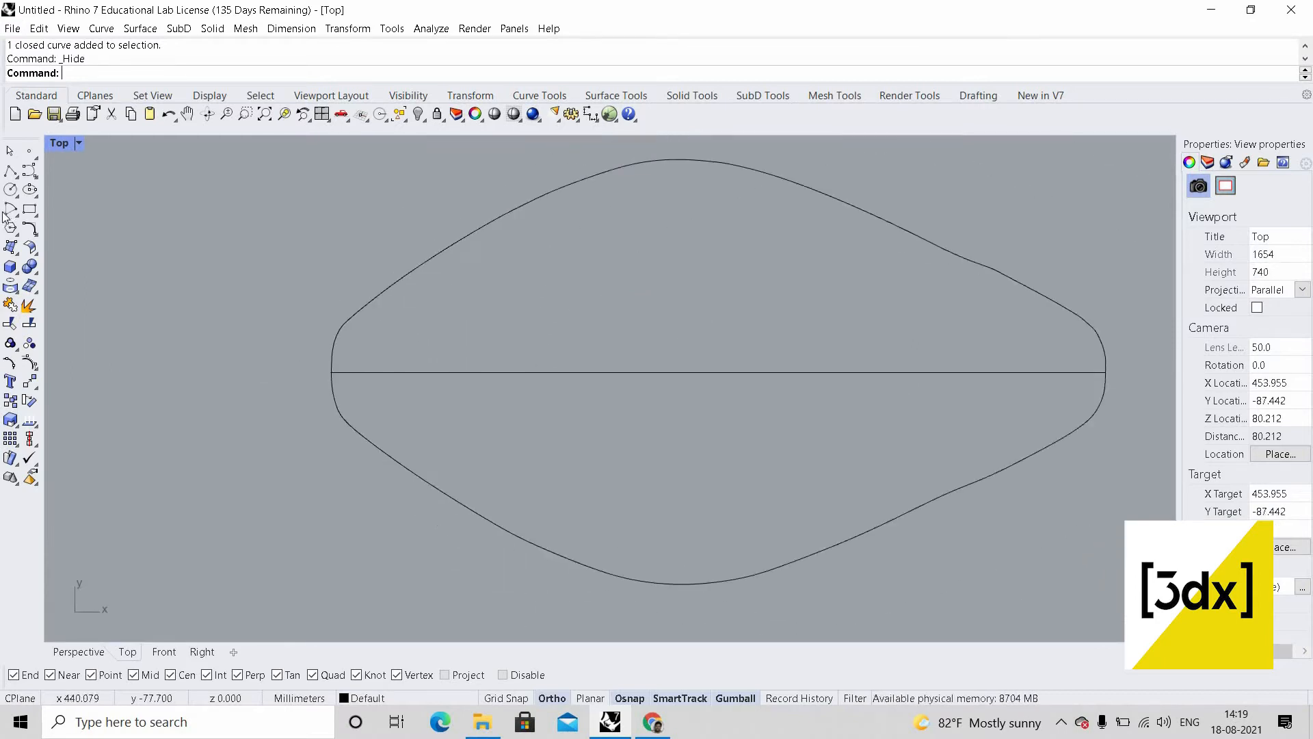
{"action": "scroll", "coordinate": [544, 335], "scroll_direction": "up", "scroll_amount": 2}
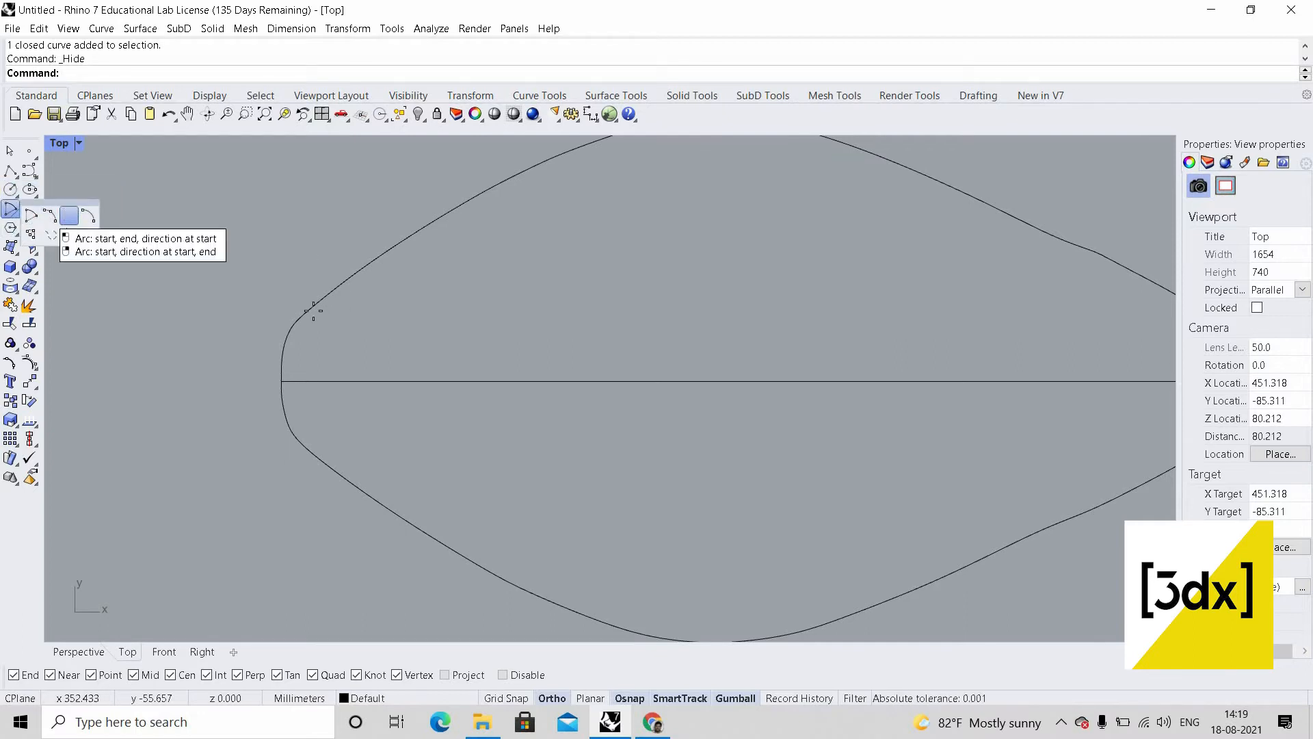
{"action": "scroll", "coordinate": [331, 274], "scroll_direction": "up", "scroll_amount": 6}
{"action": "left_click", "coordinate": [328, 288]}
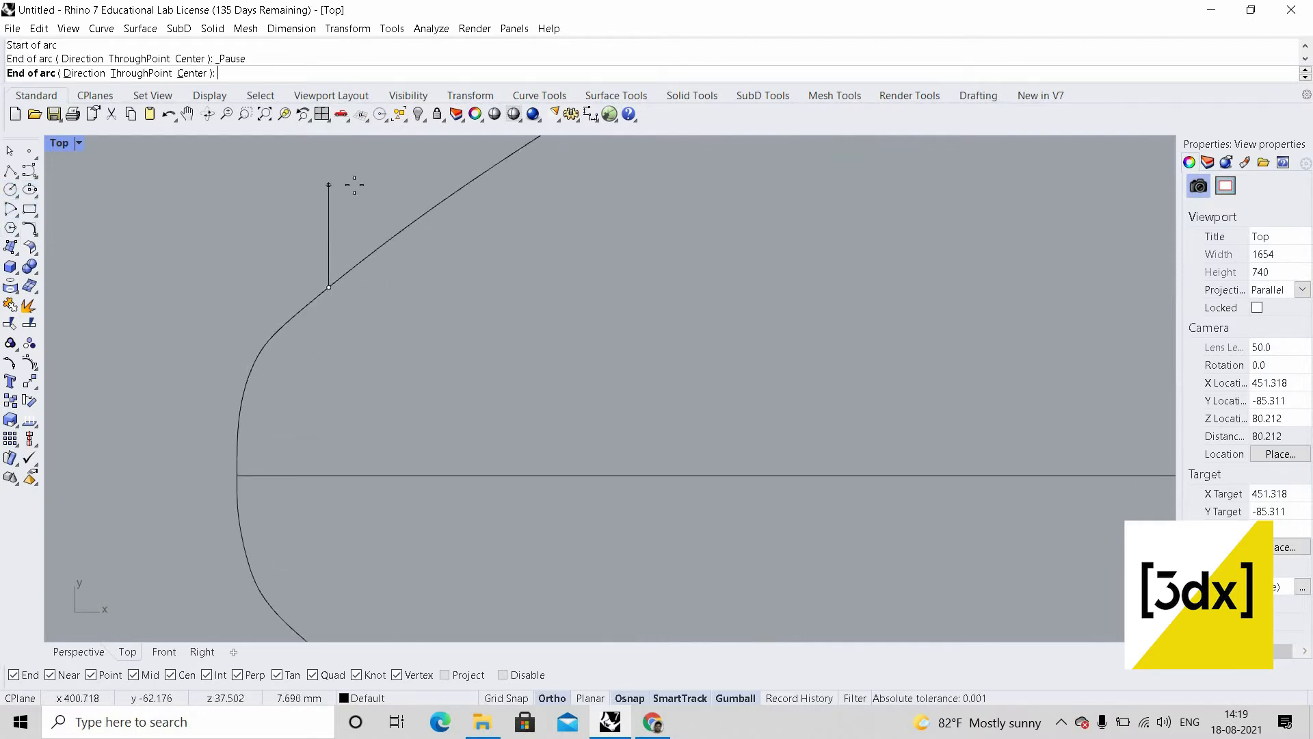
{"action": "scroll", "coordinate": [324, 551], "scroll_direction": "down", "scroll_amount": 4}
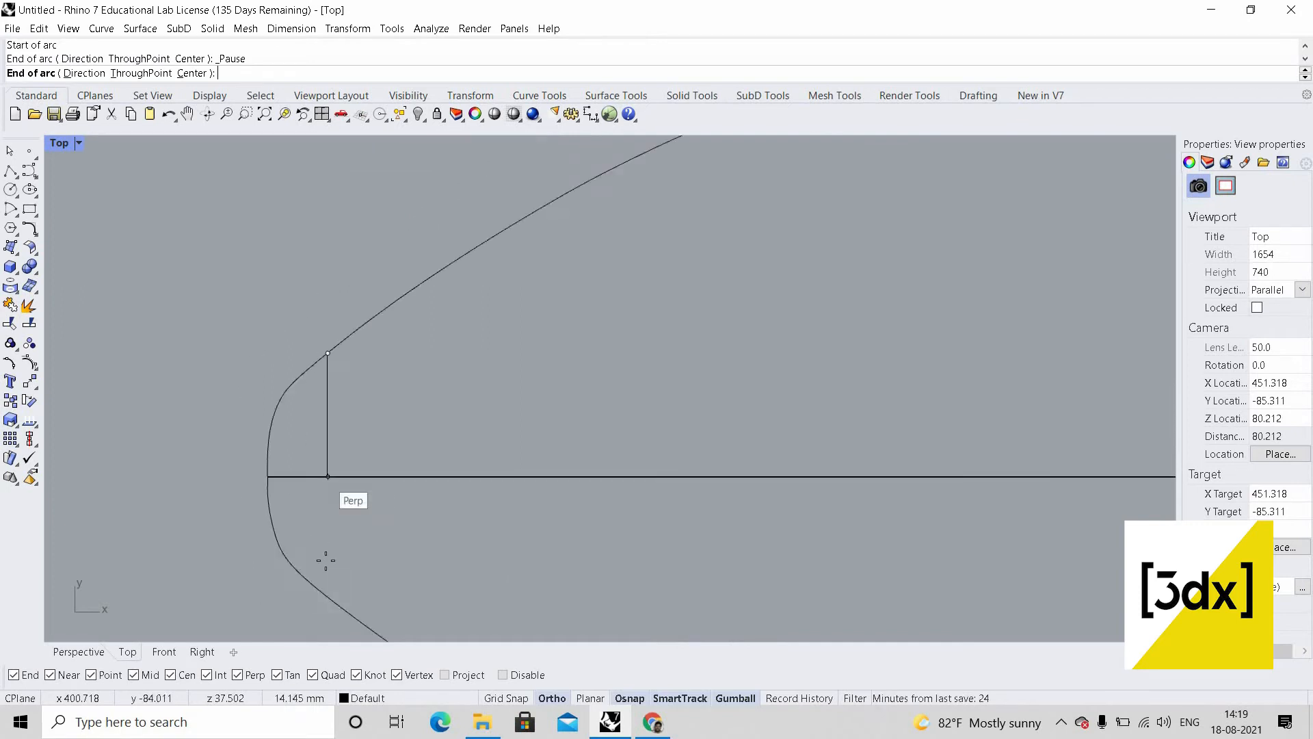
{"action": "scroll", "coordinate": [331, 576], "scroll_direction": "up", "scroll_amount": 4}
{"action": "left_click", "coordinate": [332, 581]}
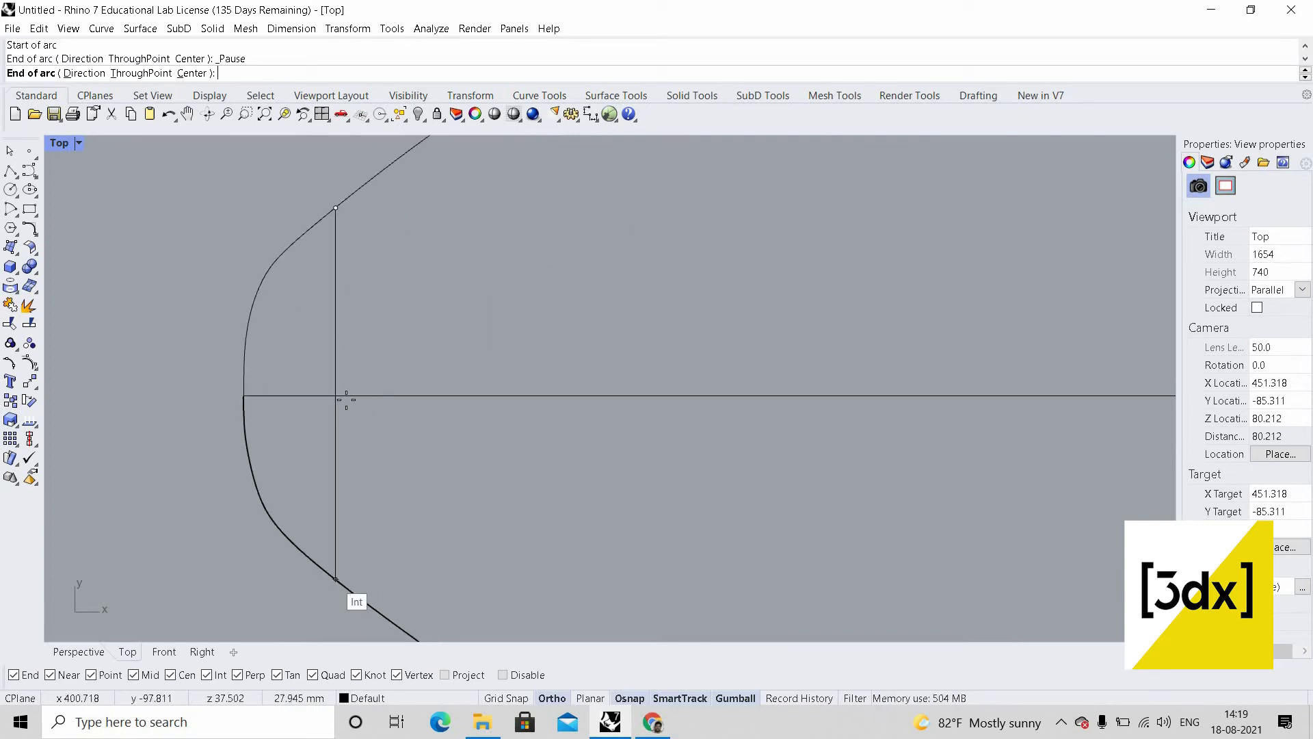
{"action": "left_click", "coordinate": [334, 328]}
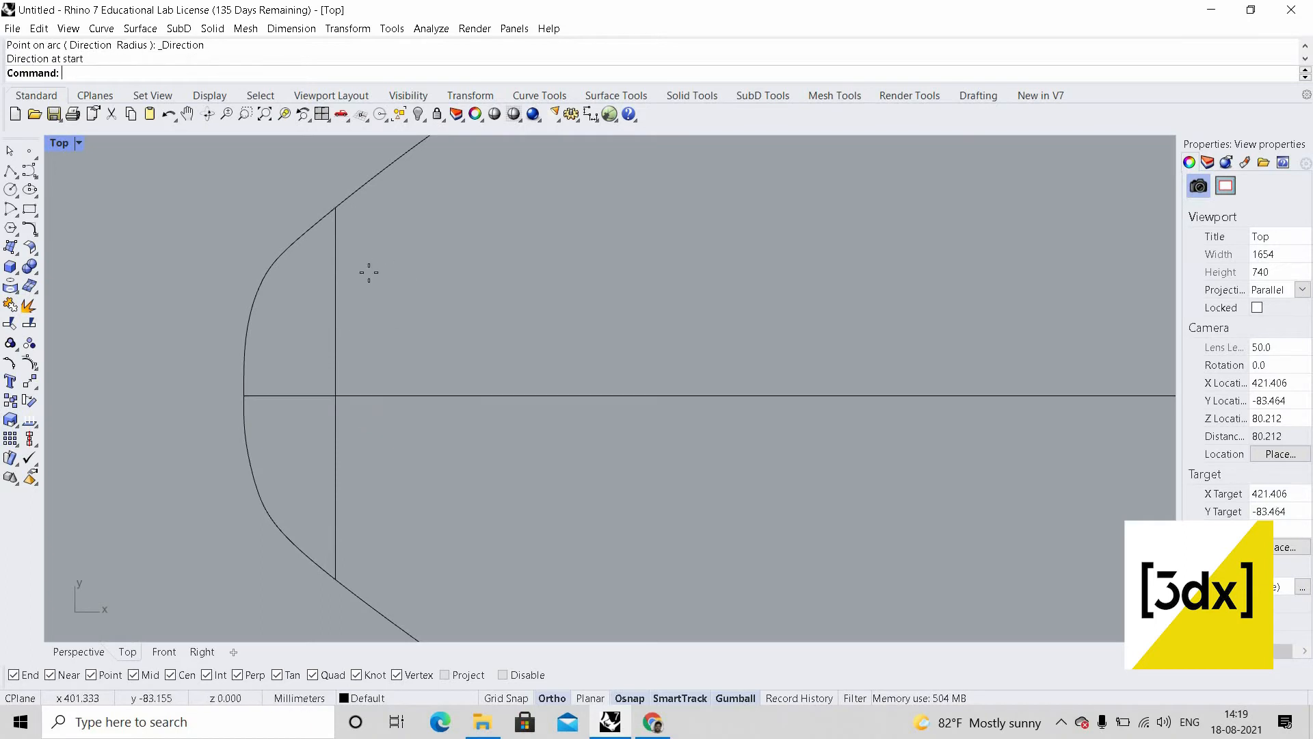
- Draw a second cross arc between the two edge curves, starting at about X 409
{"action": "right_click", "coordinate": [366, 270]}
{"action": "scroll", "coordinate": [362, 270], "scroll_direction": "down", "scroll_amount": 9}
{"action": "scroll", "coordinate": [383, 270], "scroll_direction": "up", "scroll_amount": 4}
{"action": "left_click", "coordinate": [359, 268]}
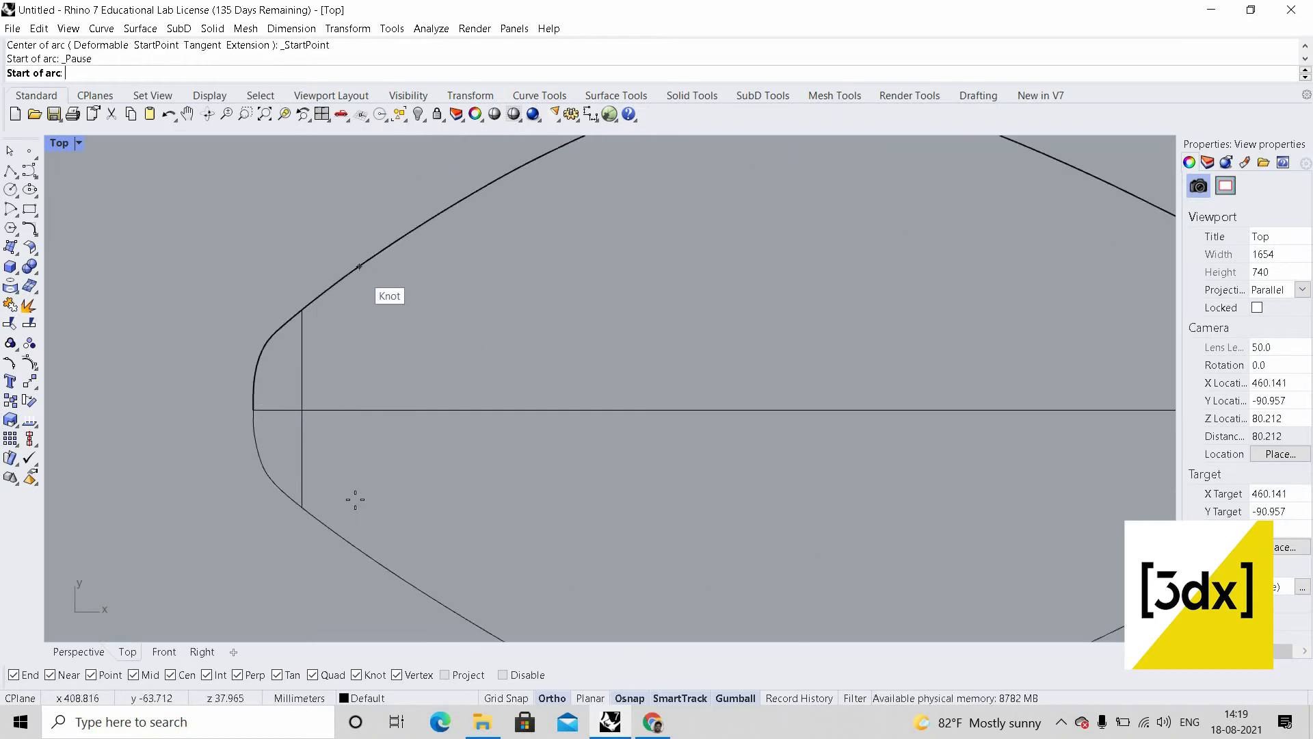
{"action": "left_click", "coordinate": [355, 546]}
{"action": "left_click", "coordinate": [353, 414]}
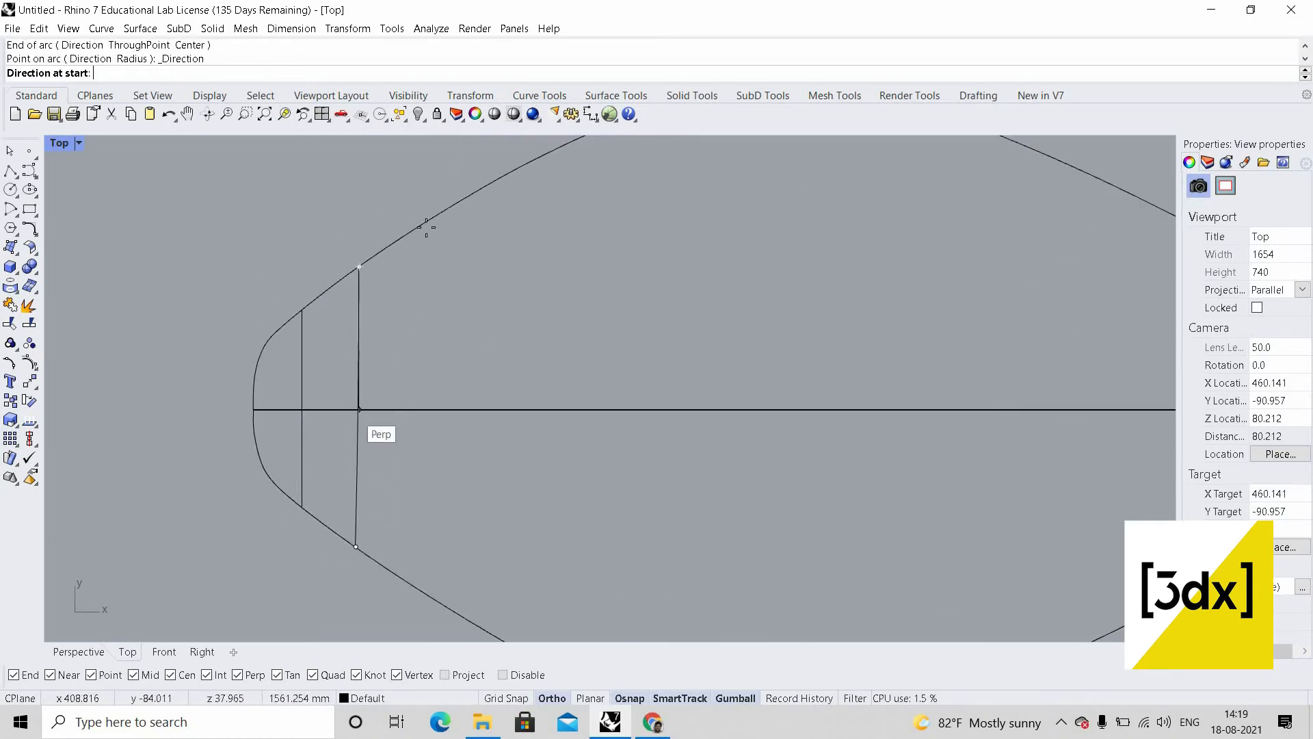
{"action": "right_click", "coordinate": [420, 301]}
{"action": "left_click", "coordinate": [432, 219]}
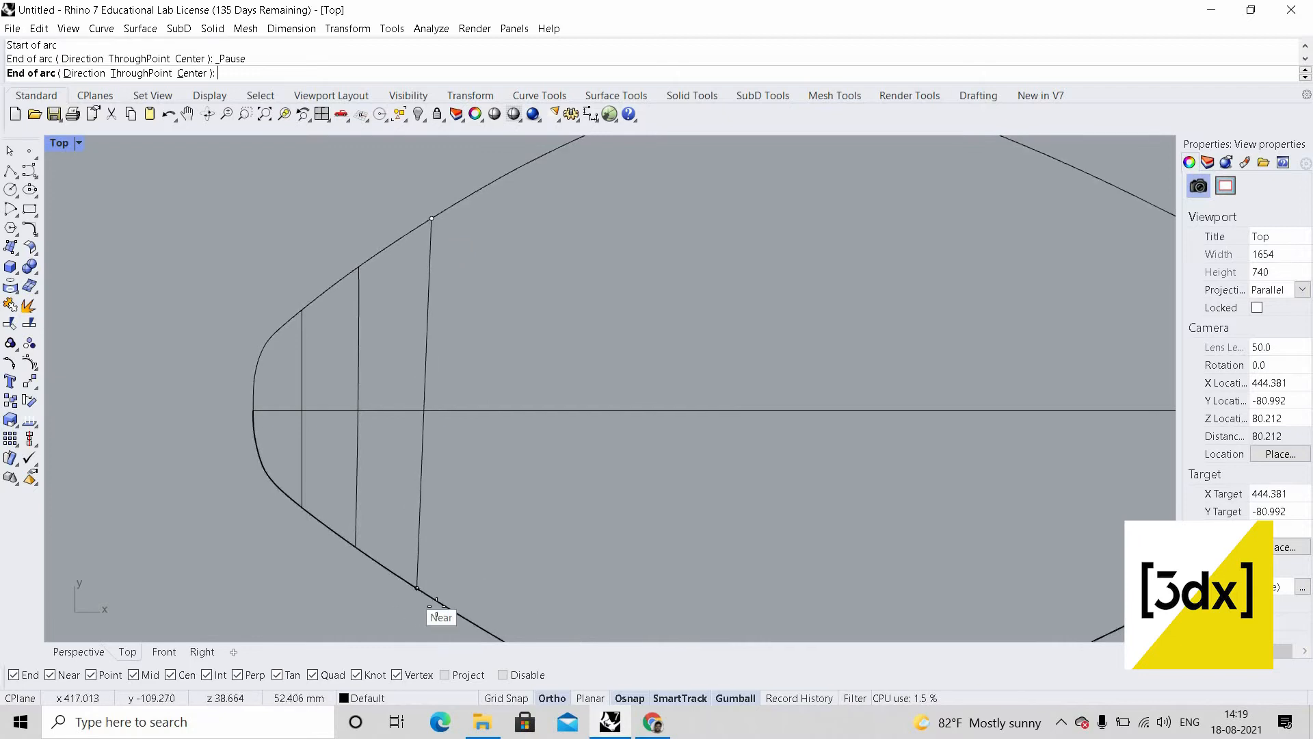
{"action": "left_click", "coordinate": [445, 606]}
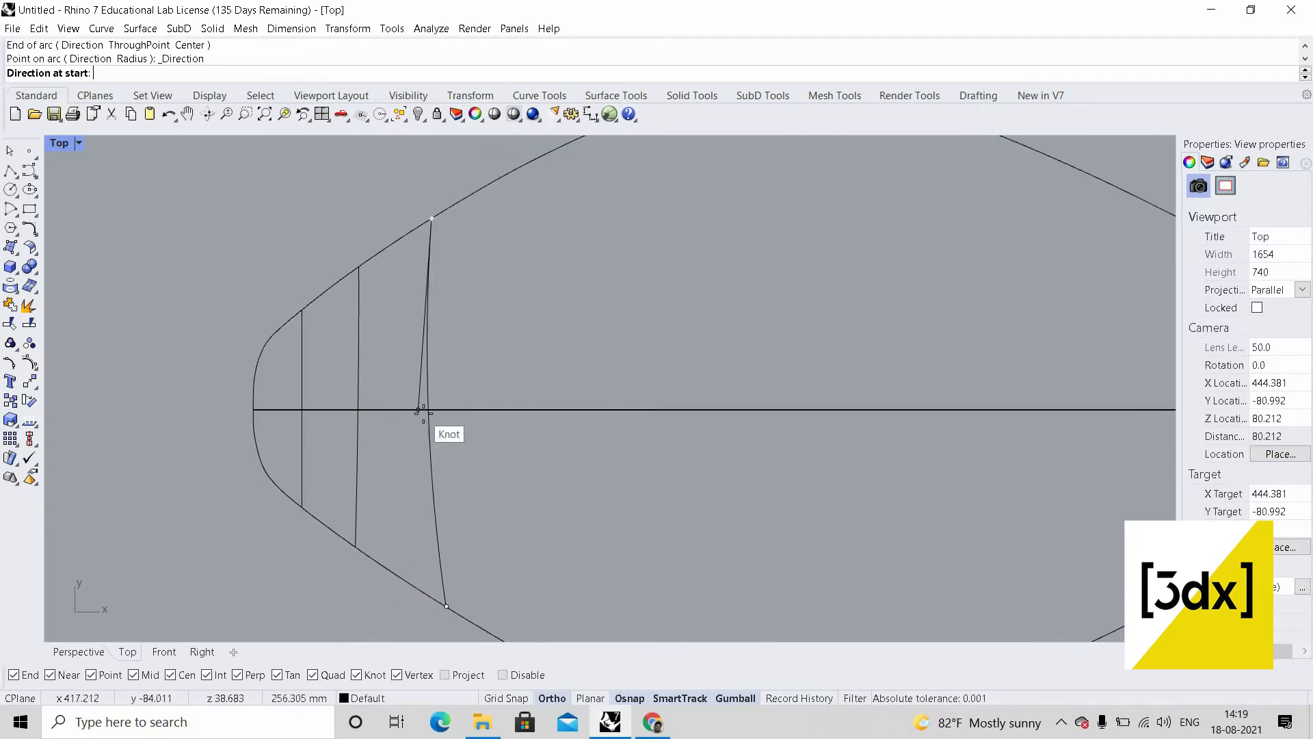
{"action": "key", "text": "Escape"}
- Draw a third cross arc between the two edge curves at about X 416, bowing slightly toward the nearby tip
{"action": "right_click", "coordinate": [418, 224]}
{"action": "left_click", "coordinate": [410, 232]}
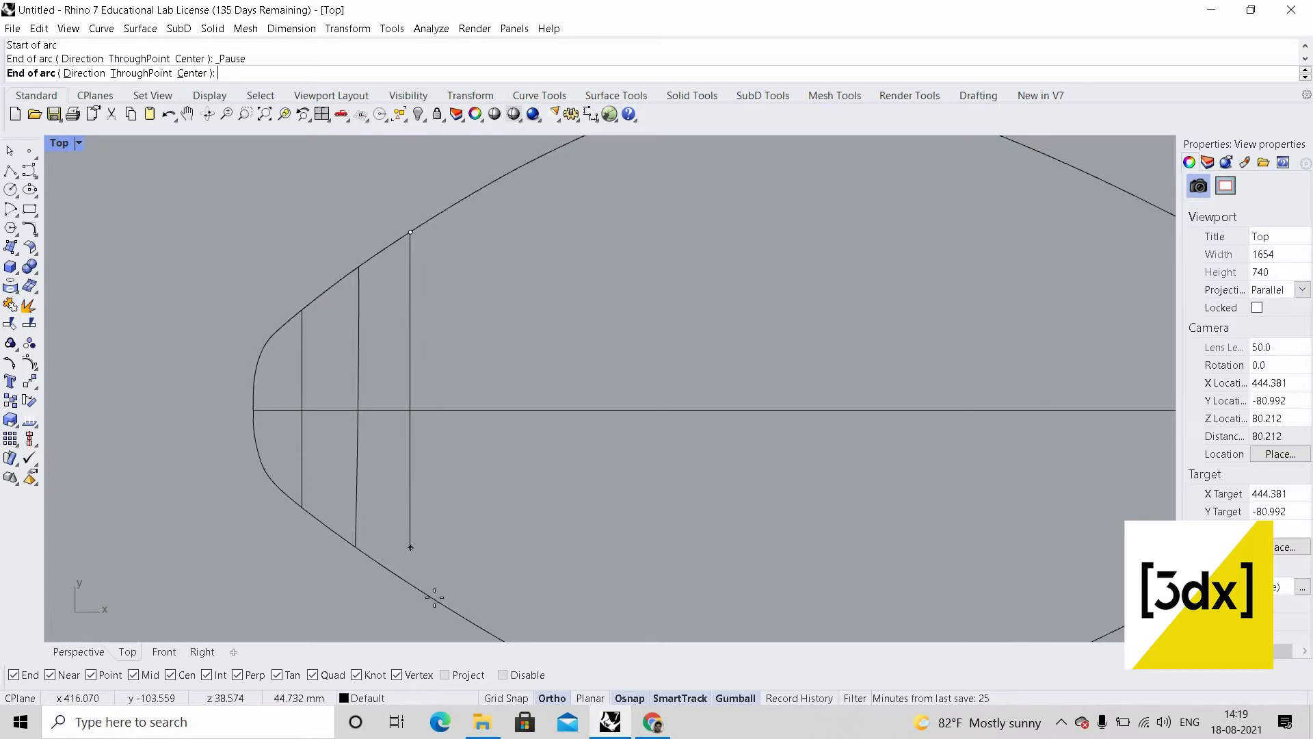
{"action": "left_click", "coordinate": [410, 584]}
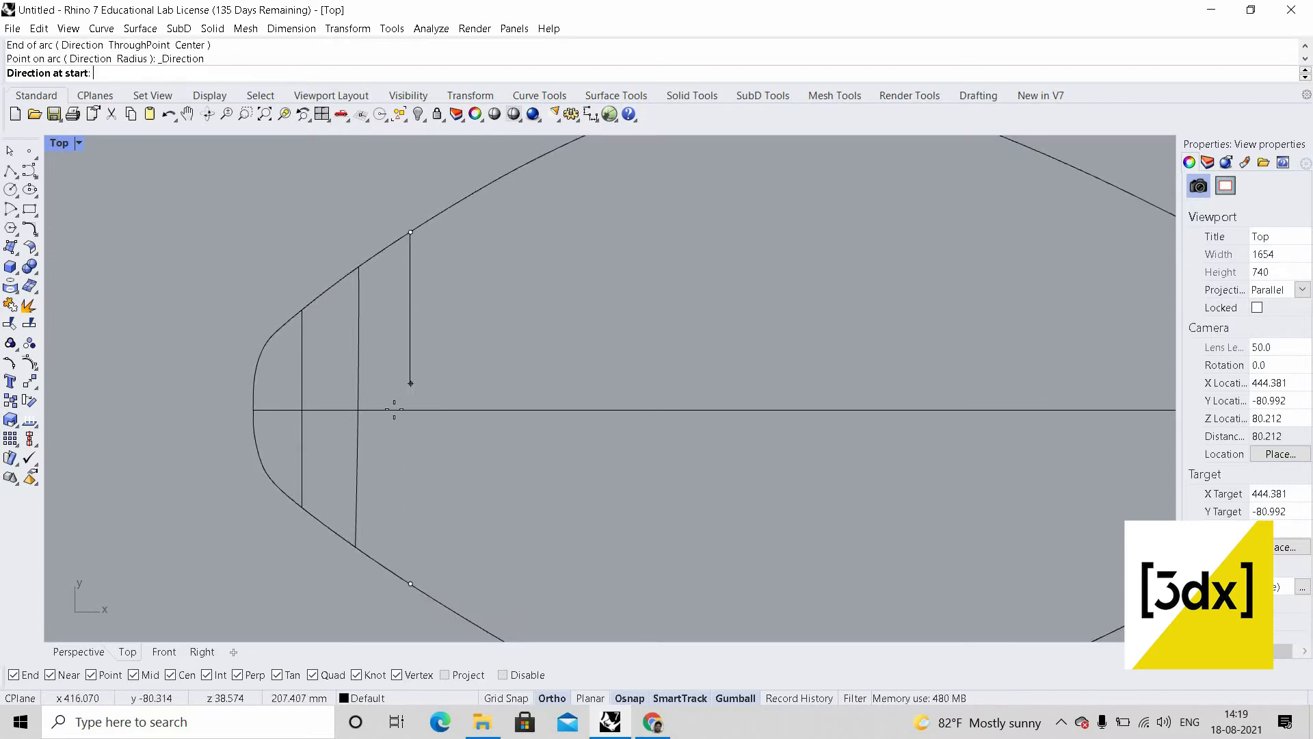
{"action": "left_click", "coordinate": [468, 202]}
- Draw a fourth cross arc between the two edge curves at about X 425, bowing slightly toward the low-X tip
{"action": "right_click", "coordinate": [472, 305]}
{"action": "left_click", "coordinate": [471, 194]}
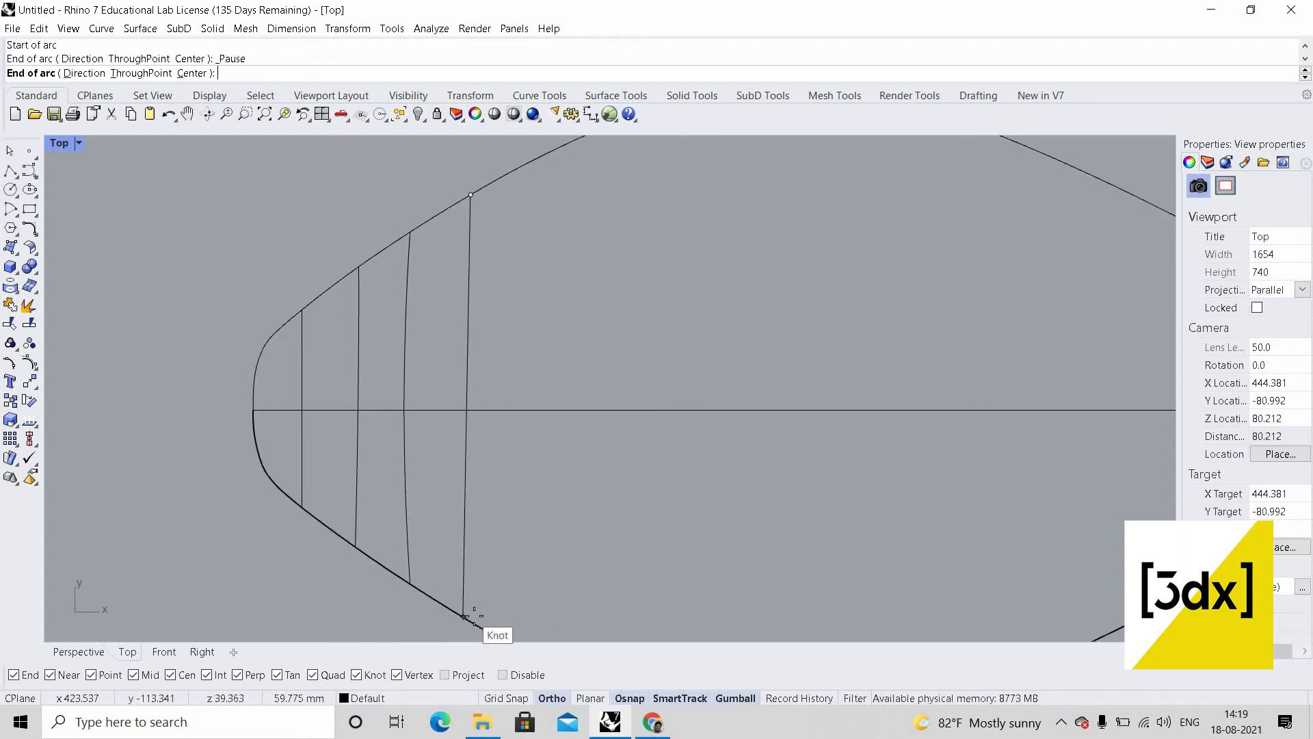
{"action": "left_click", "coordinate": [471, 621]}
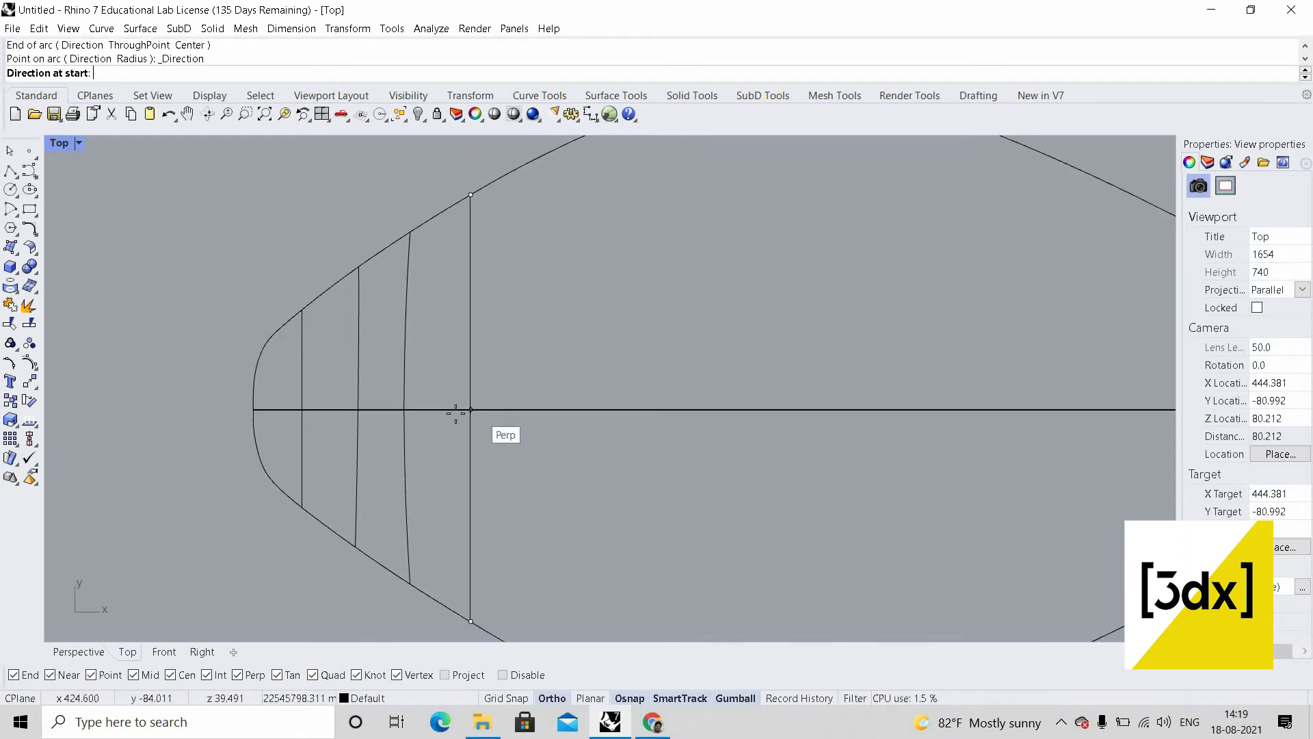
{"action": "left_click", "coordinate": [455, 434]}
- Draw a fifth cross arc spanning about 75 mm between the two edge curves at about X 438
{"action": "scroll", "coordinate": [431, 424], "scroll_direction": "down", "scroll_amount": 6}
{"action": "right_click_drag", "start_coordinate": [435, 244], "coordinate": [393, 246]}
{"action": "scroll", "coordinate": [404, 280], "scroll_direction": "up", "scroll_amount": 2}
{"action": "right_click", "coordinate": [400, 284]}
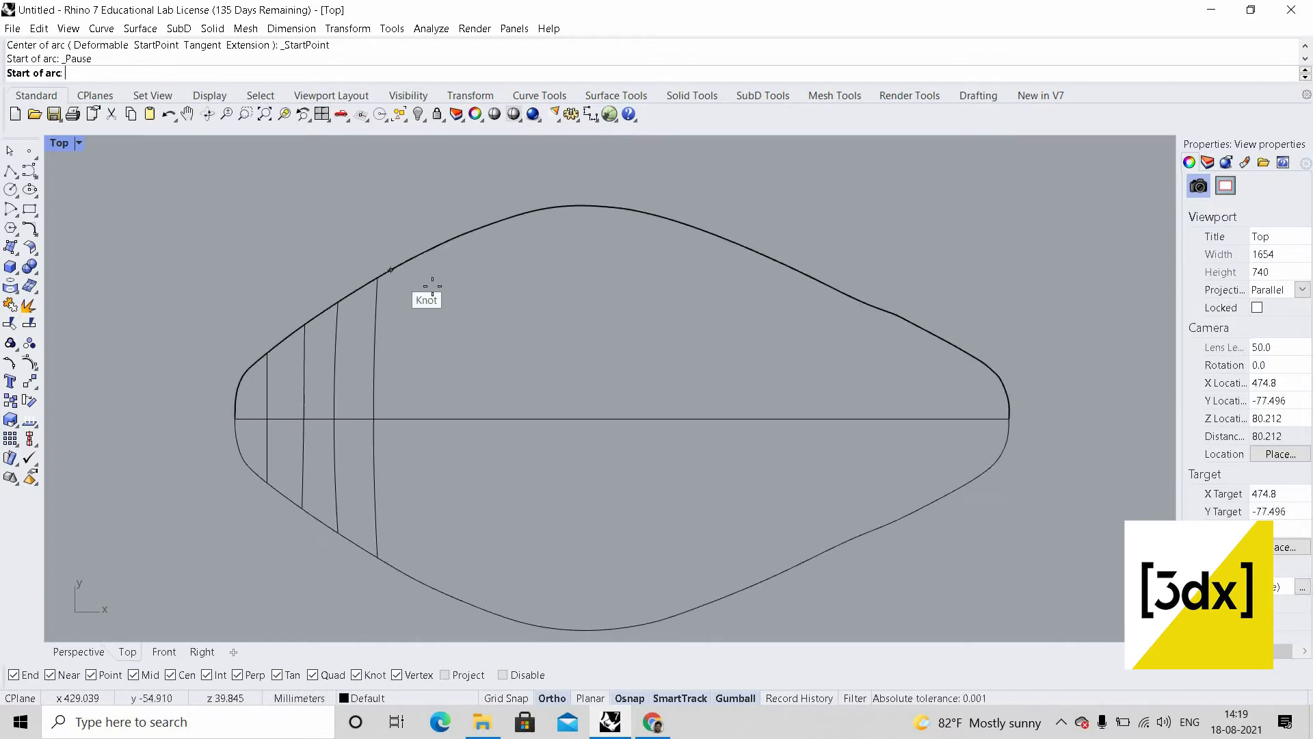
{"action": "left_click", "coordinate": [439, 245]}
{"action": "left_click", "coordinate": [438, 590]}
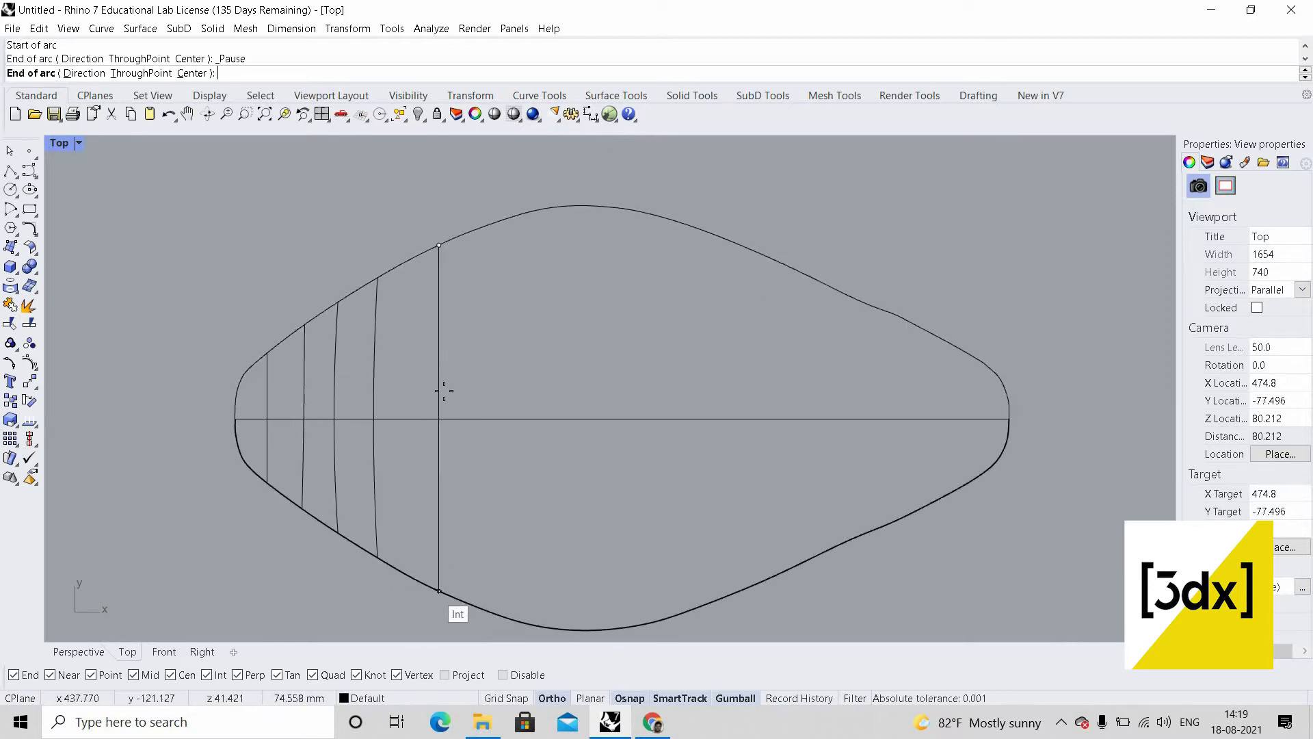
{"action": "left_click", "coordinate": [430, 418]}
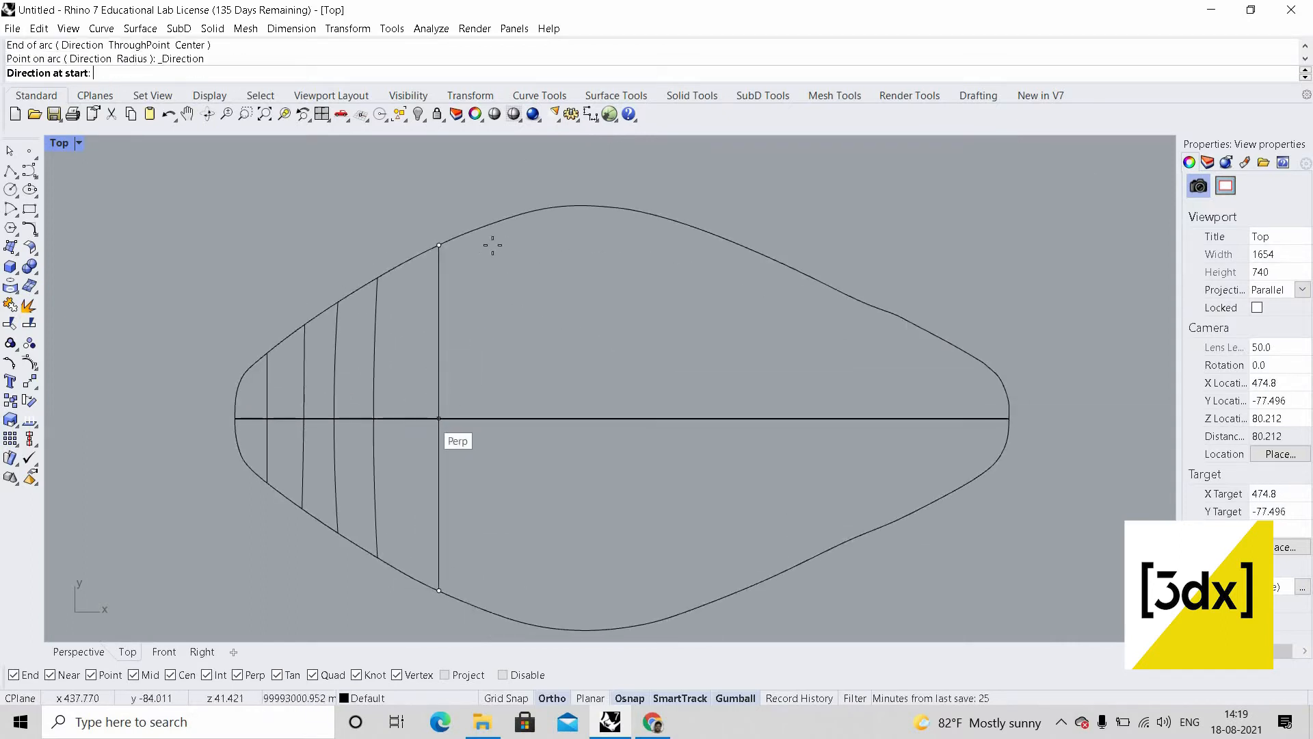
- Draw a sixth cross arc spanning about 86 mm between the edge curves at about X 453, bowing slightly toward the low-X tip
{"action": "right_click", "coordinate": [508, 216]}
{"action": "left_click", "coordinate": [509, 218]}
{"action": "left_click", "coordinate": [509, 618]}
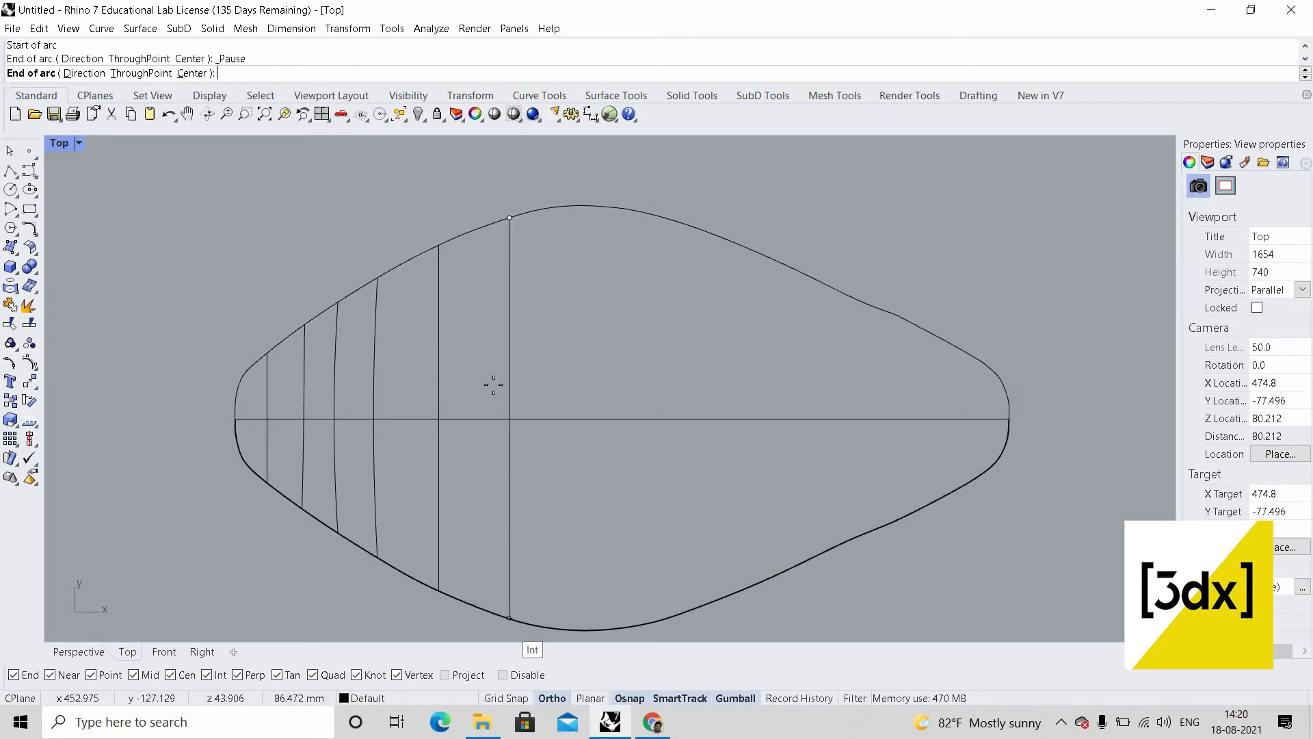
{"action": "left_click", "coordinate": [503, 441]}
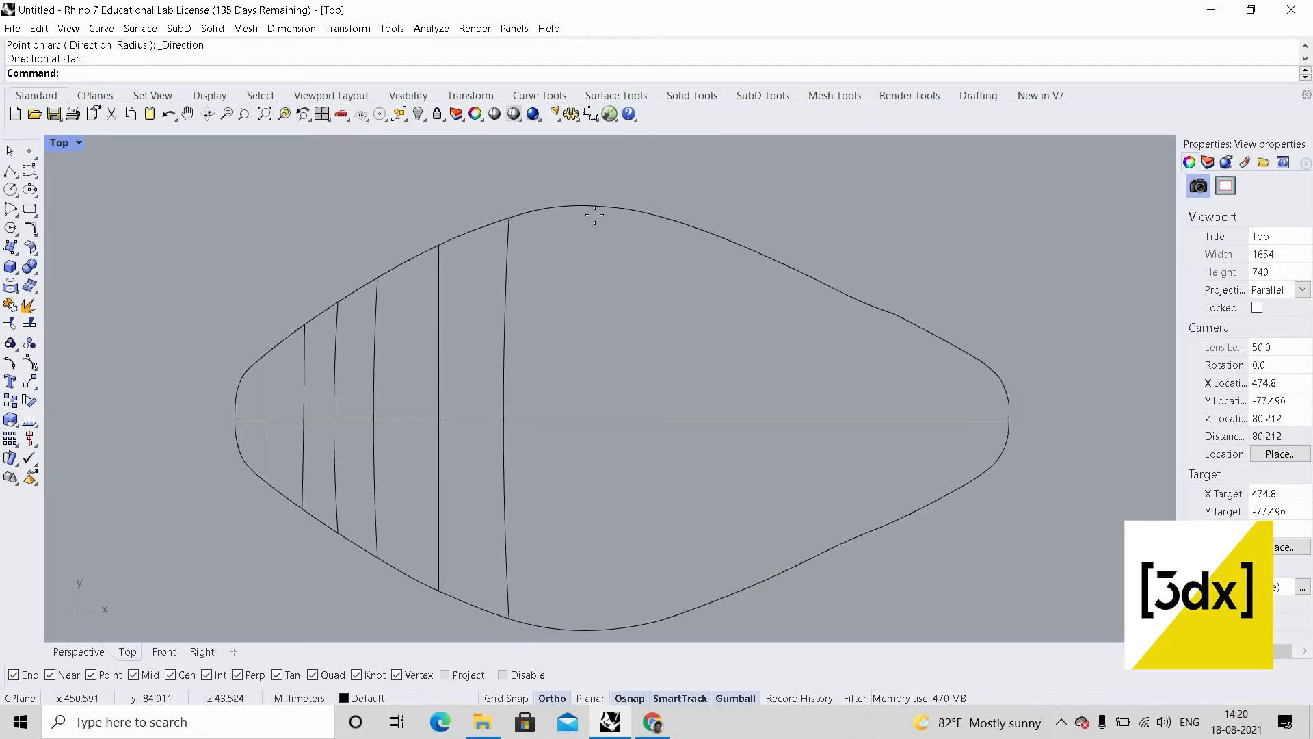
- Draw a seventh cross arc between the edge curves at about X 473, near the roof's widest part, bowing slightly toward low X
{"action": "right_click", "coordinate": [598, 220]}
{"action": "left_click", "coordinate": [598, 220]}
{"action": "scroll", "coordinate": [601, 542], "scroll_direction": "down", "scroll_amount": 2}
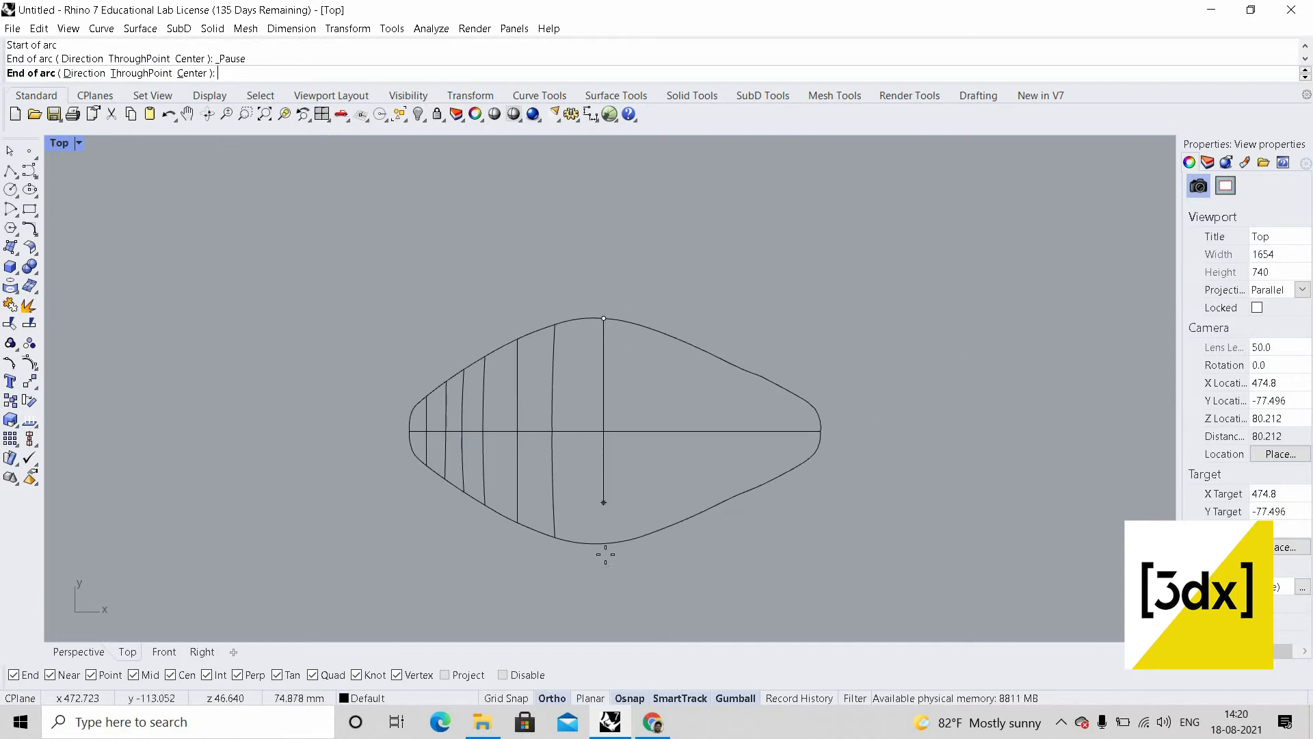
{"action": "scroll", "coordinate": [582, 373], "scroll_direction": "up", "scroll_amount": 1}
{"action": "left_click", "coordinate": [610, 555]}
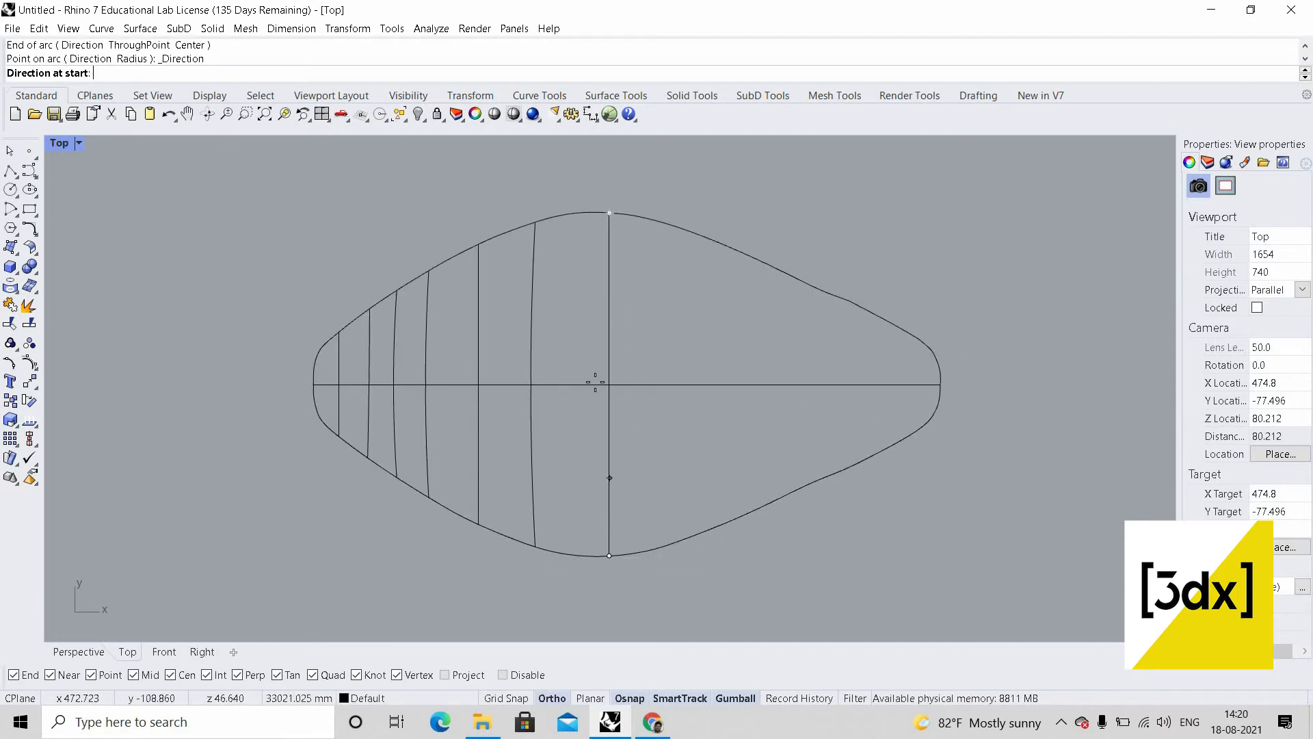
{"action": "left_click", "coordinate": [672, 236]}
- Draw an eighth cross arc just past the widest part, ending on the lower-Y edge curve's knot at about X 490
{"action": "right_click", "coordinate": [677, 431]}
{"action": "left_click", "coordinate": [681, 229]}
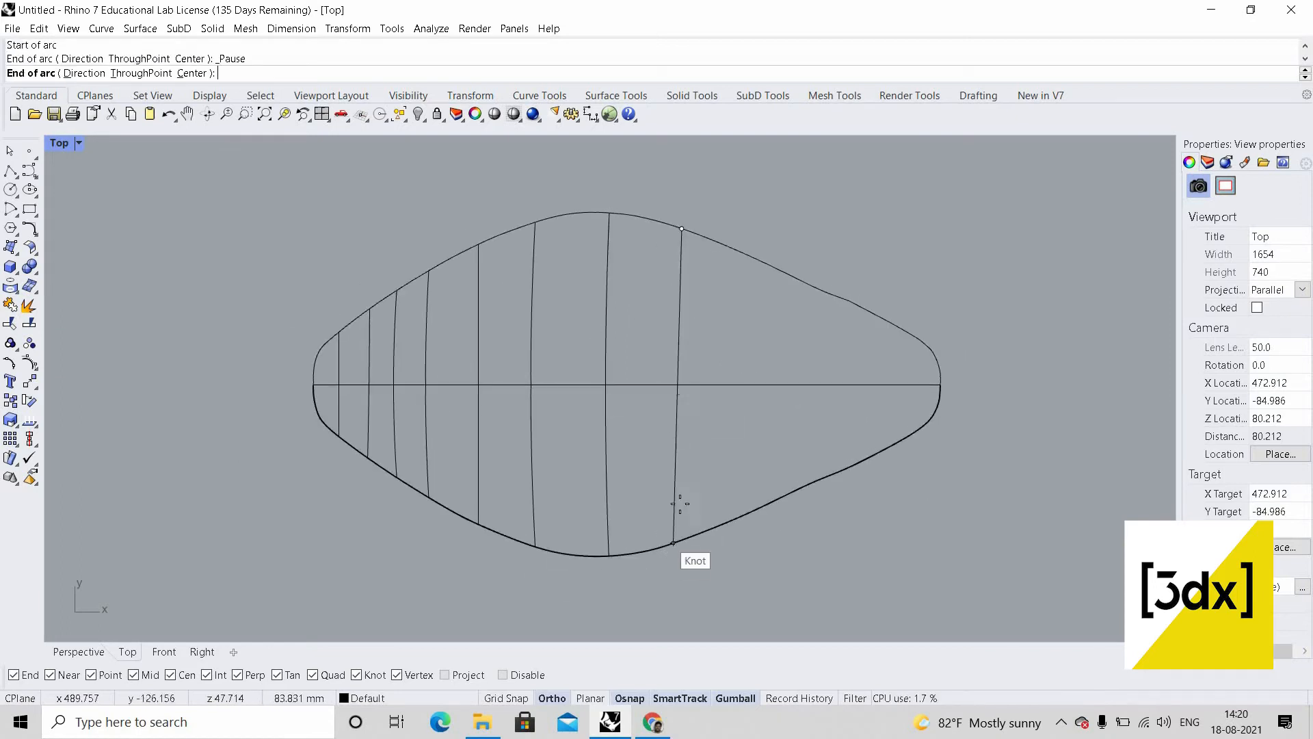
{"action": "left_click", "coordinate": [674, 543]}
{"action": "left_click", "coordinate": [683, 376]}
- Draw a ninth cross arc spanning about 69 mm between the two edge curves at about X 510
{"action": "right_click_drag", "start_coordinate": [731, 247], "coordinate": [592, 308]}
{"action": "right_click", "coordinate": [594, 308]}
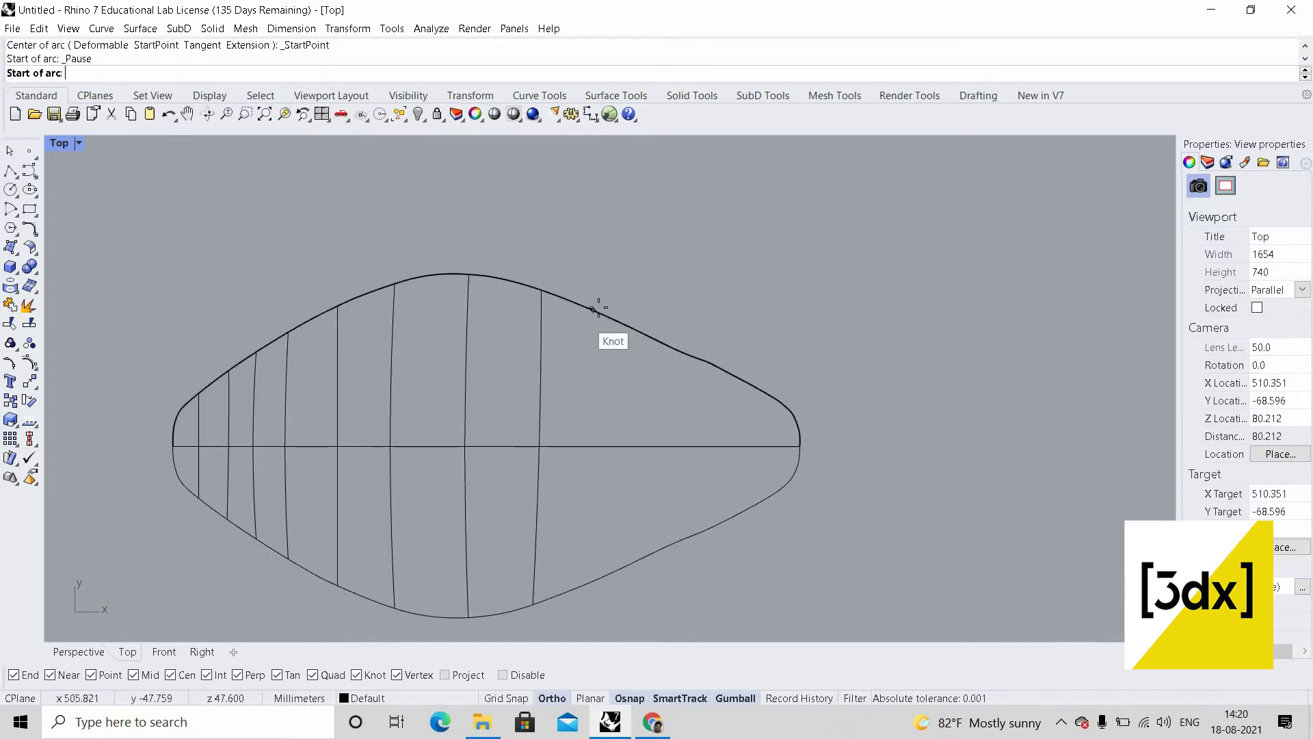
{"action": "left_click", "coordinate": [607, 317]}
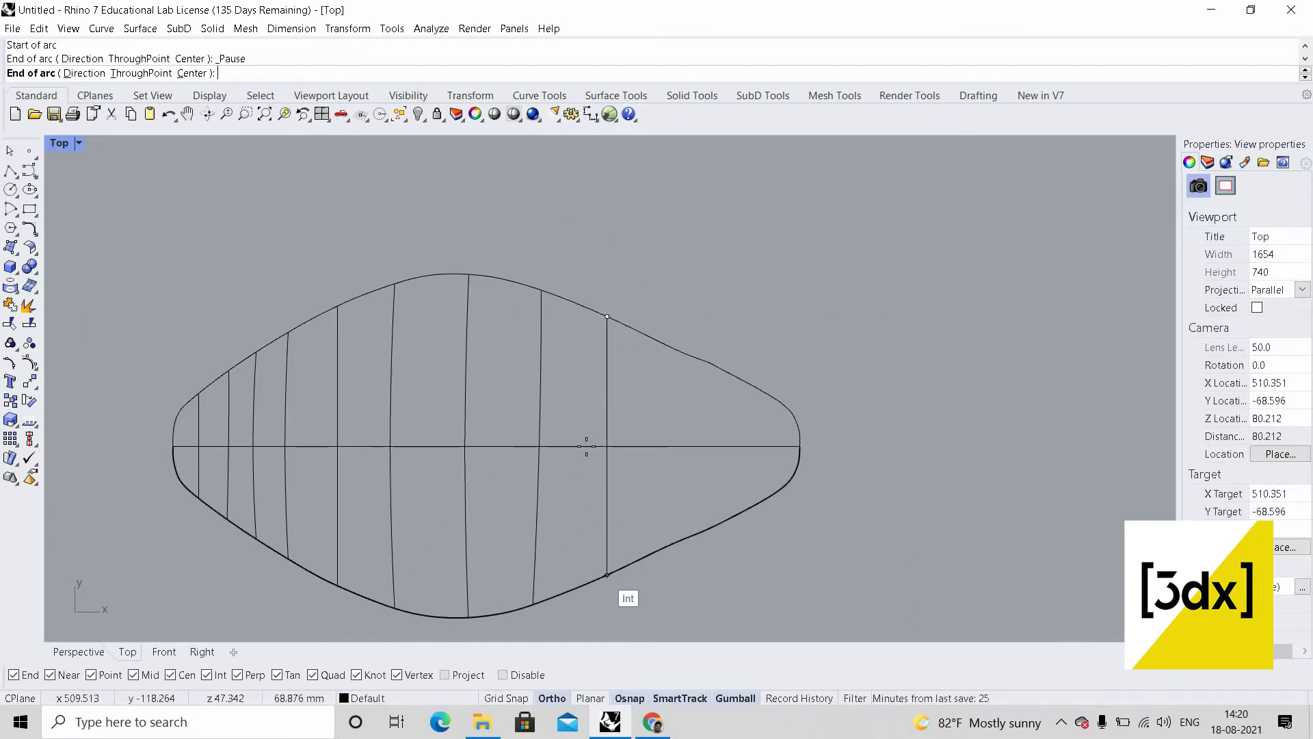
{"action": "left_click", "coordinate": [608, 575]}
{"action": "left_click", "coordinate": [657, 340]}
- Draw a tenth cross arc between the two edge curves at about X 524
{"action": "right_click", "coordinate": [656, 340]}
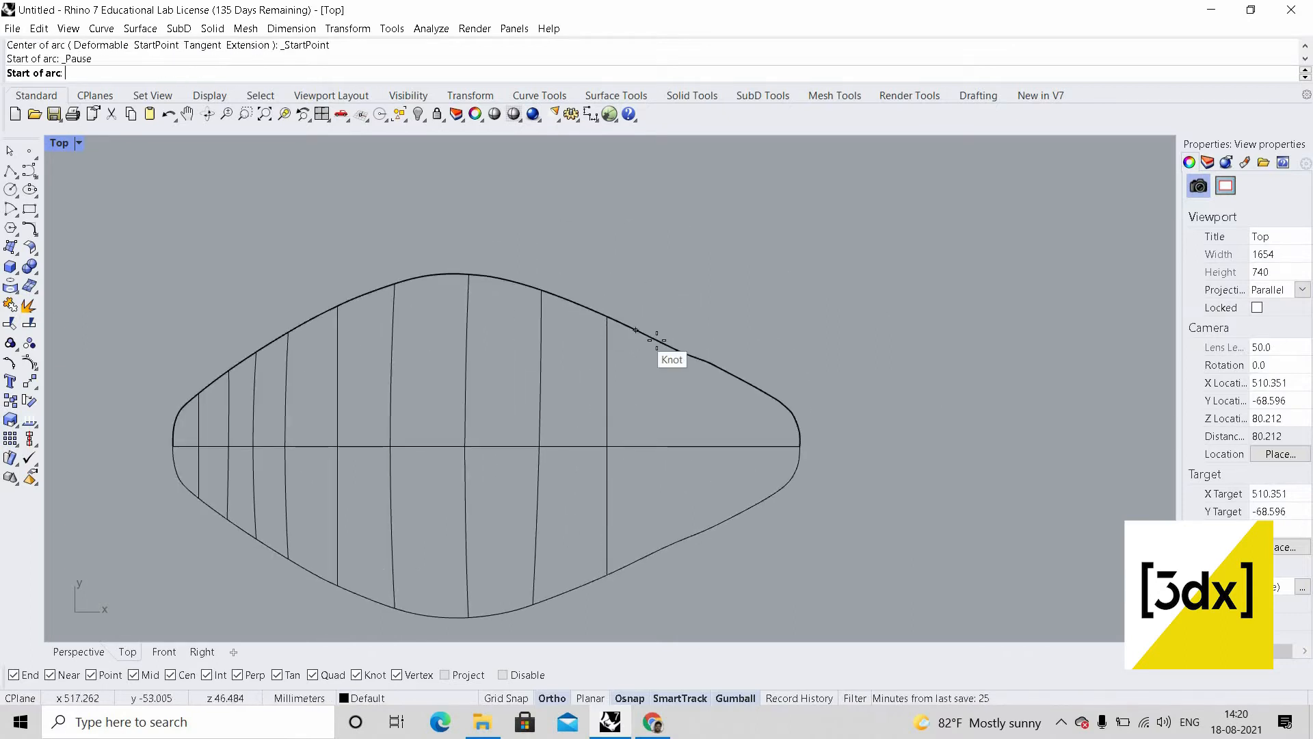
{"action": "left_click", "coordinate": [660, 342]}
{"action": "left_click", "coordinate": [663, 550]}
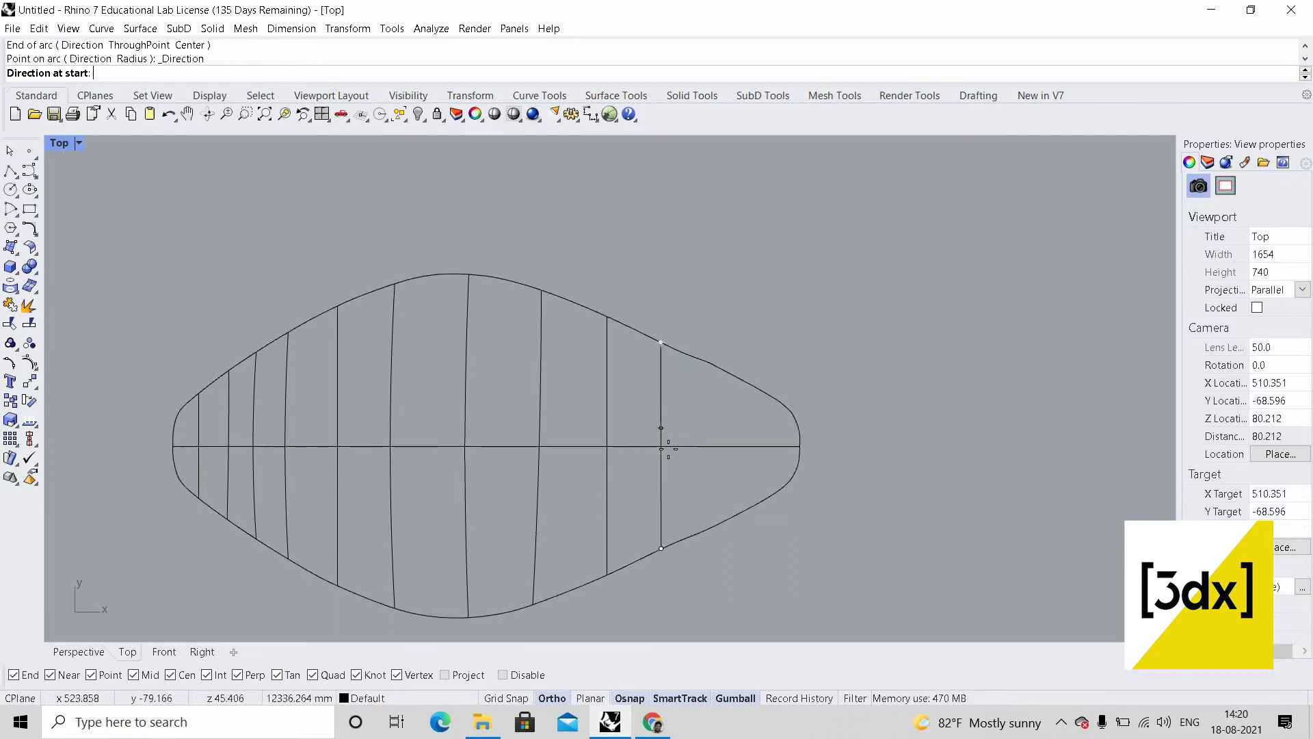
{"action": "left_click", "coordinate": [703, 409]}
- Draw an eleventh cross arc between the two edge curves at about X 539
{"action": "right_click", "coordinate": [713, 368]}
{"action": "left_click", "coordinate": [718, 367]}
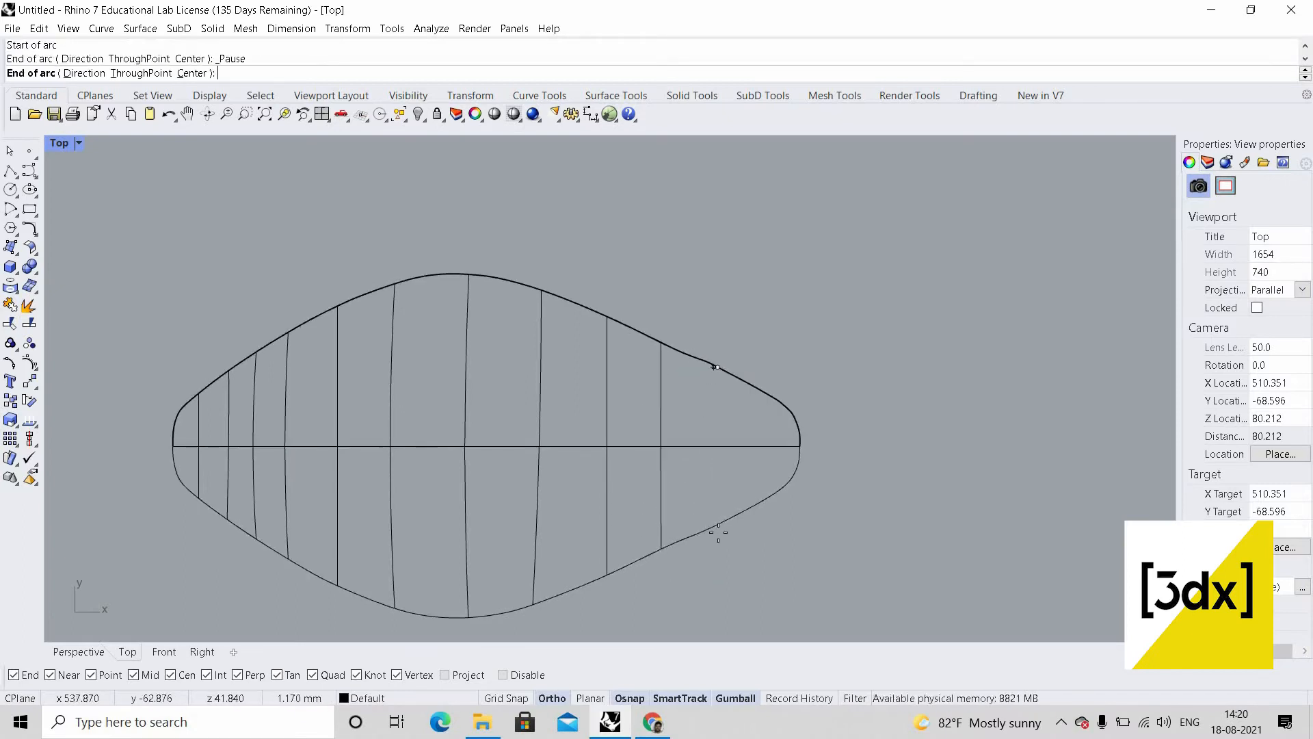
{"action": "left_click", "coordinate": [717, 524]}
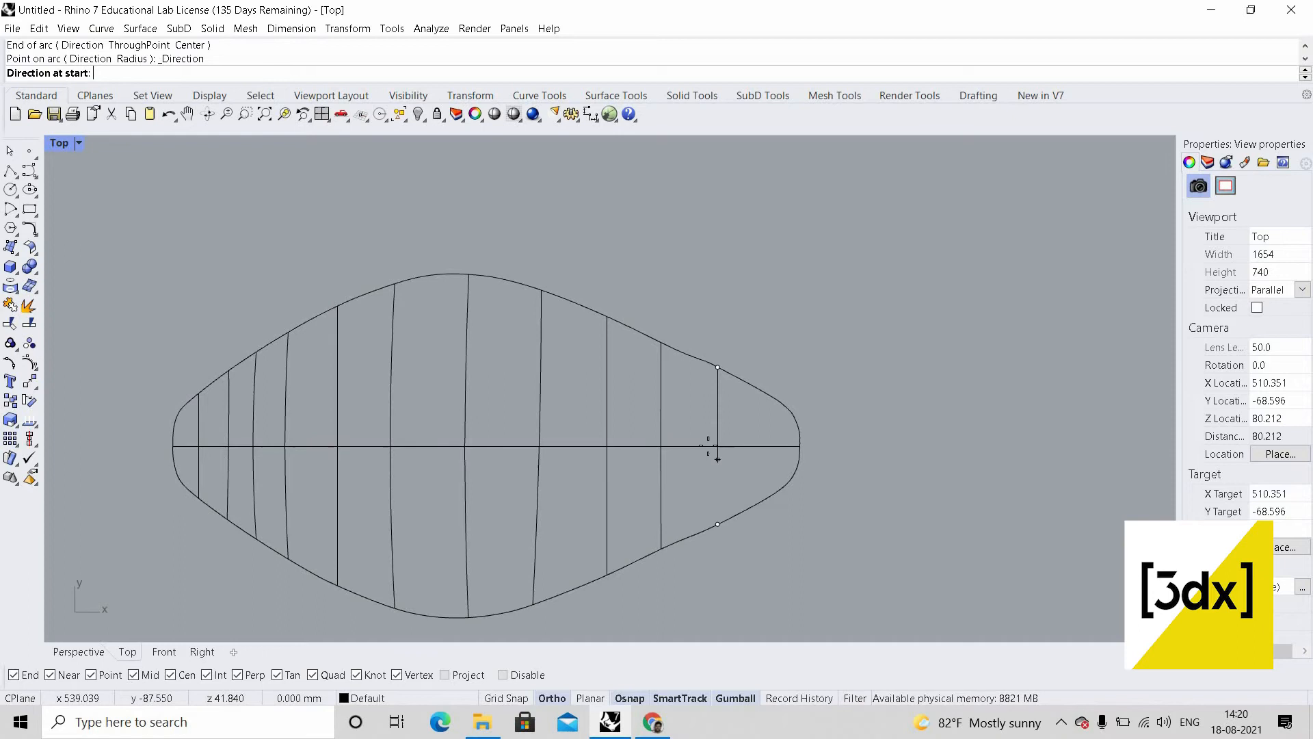
{"action": "left_click", "coordinate": [743, 397]}
- Draw the last cross arc between the two edge curves at about X 551, close to the high-X tip
{"action": "right_click", "coordinate": [756, 394]}
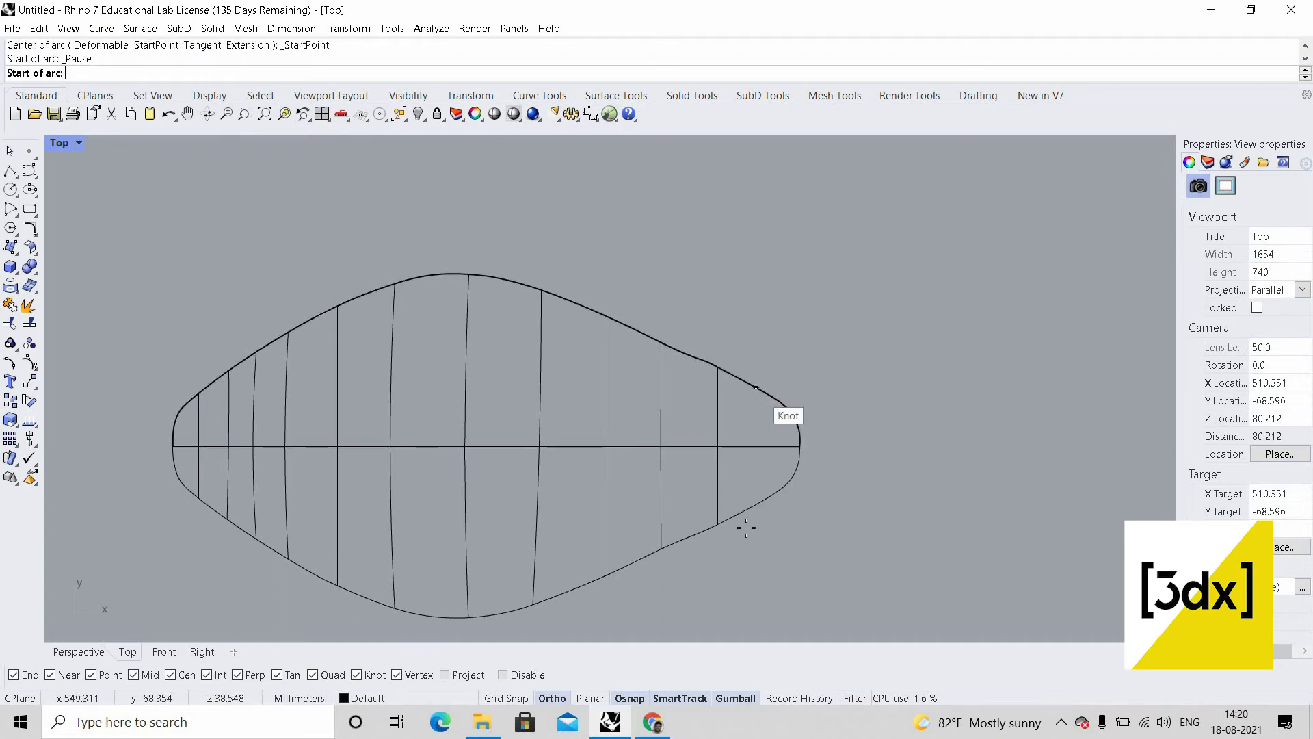
{"action": "left_click", "coordinate": [762, 391]}
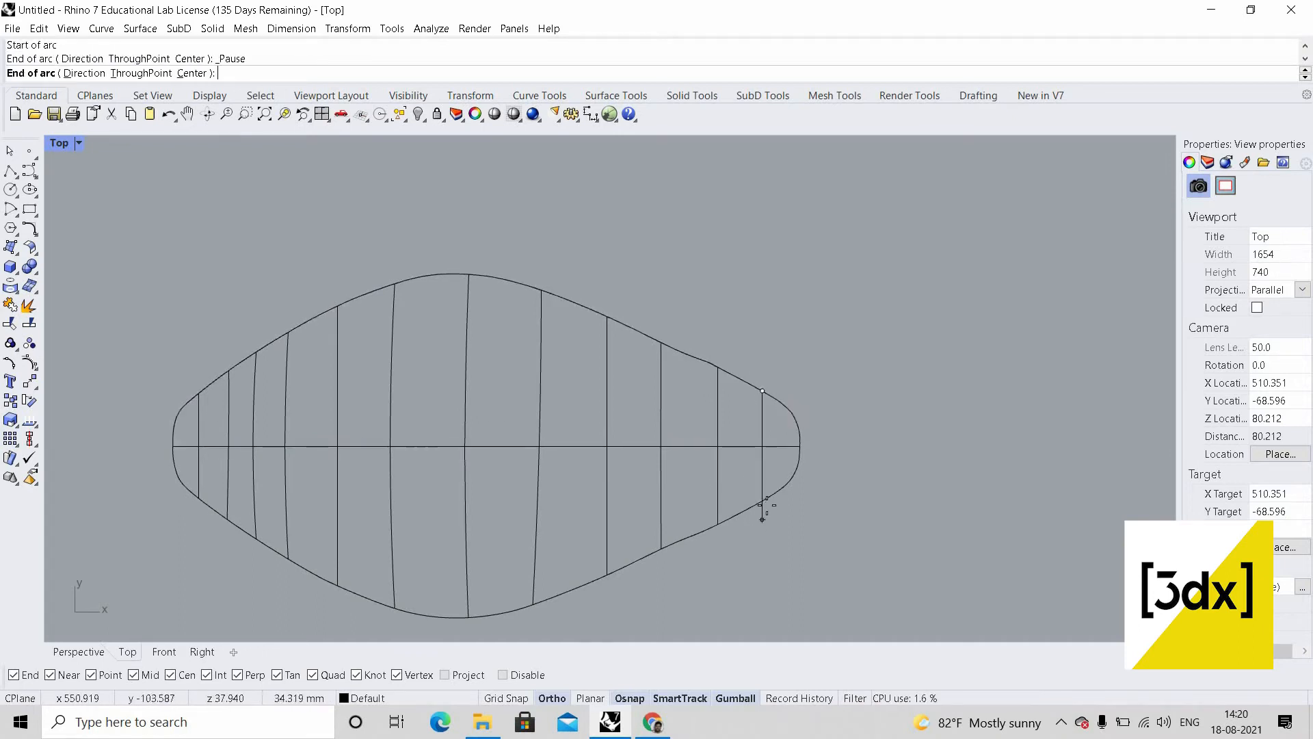
{"action": "left_click", "coordinate": [769, 453]}
{"action": "right_click", "coordinate": [771, 452]}
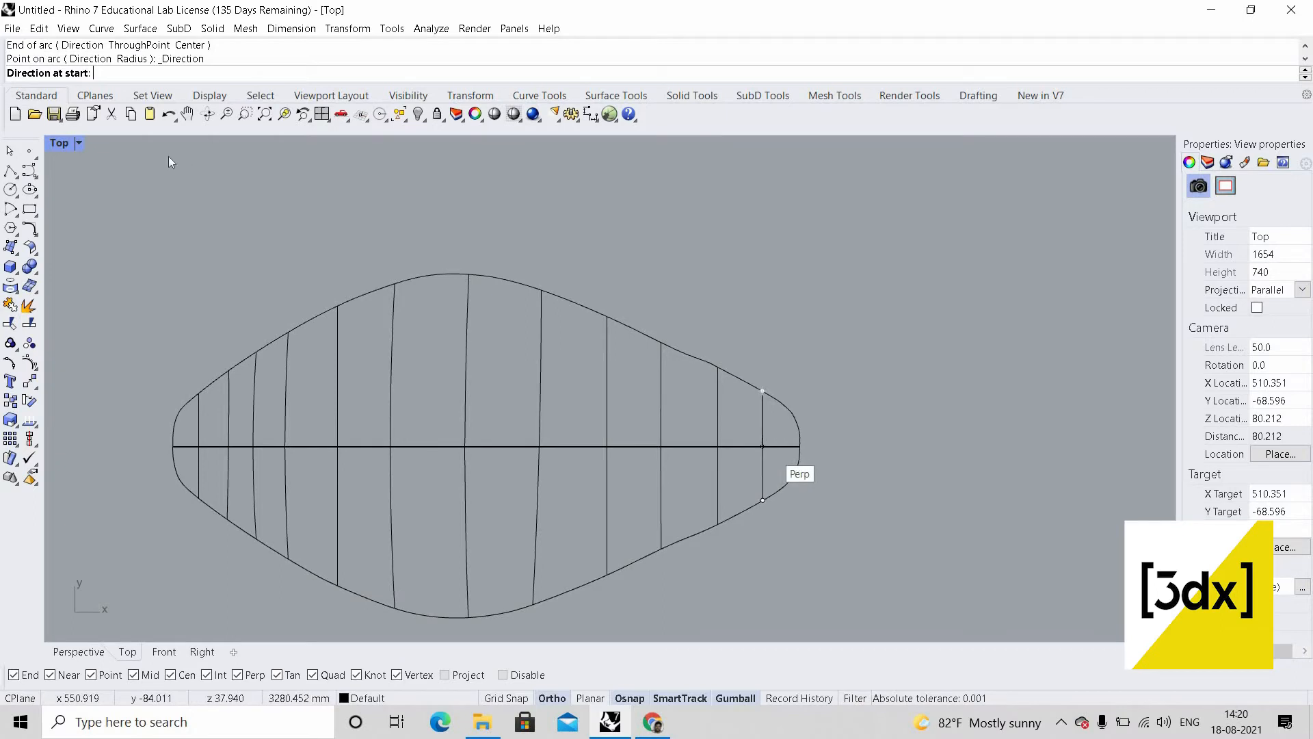
{"action": "key", "text": "Escape"}
- In a maximized Perspective view, select all 15 roof curves and start a surface from curve network
{"action": "double_click", "coordinate": [65, 142]}
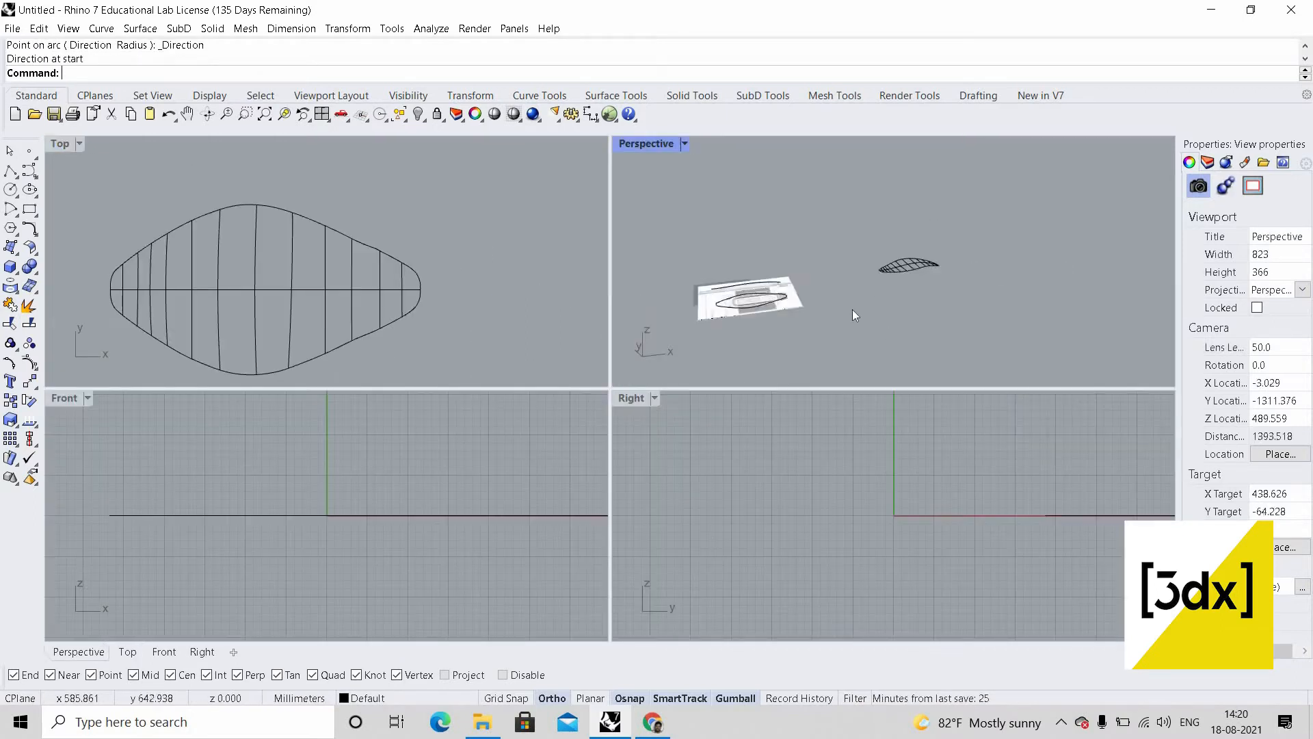
{"action": "scroll", "coordinate": [852, 309], "scroll_direction": "up", "scroll_amount": 5}
{"action": "double_click", "coordinate": [666, 145]}
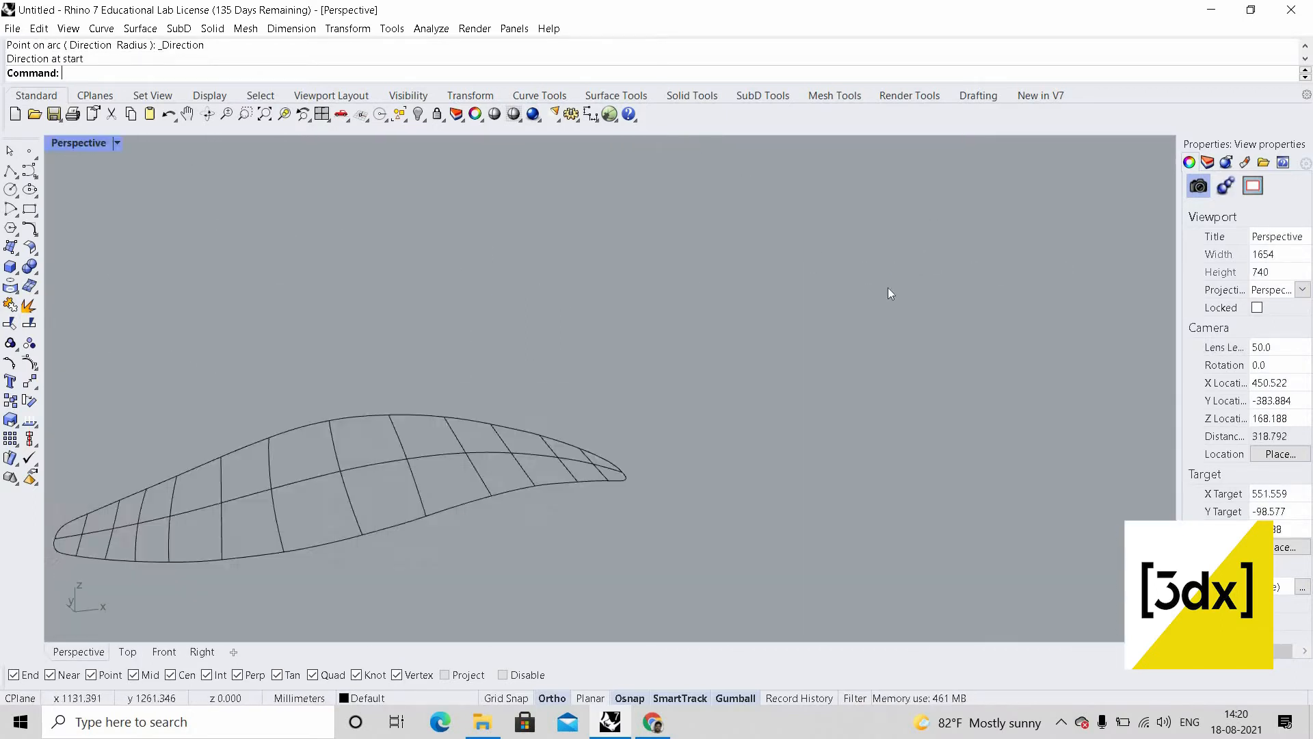
{"action": "scroll", "coordinate": [591, 367], "scroll_direction": "down", "scroll_amount": 8}
{"action": "left_click_drag", "start_coordinate": [900, 402], "coordinate": [556, 259]}
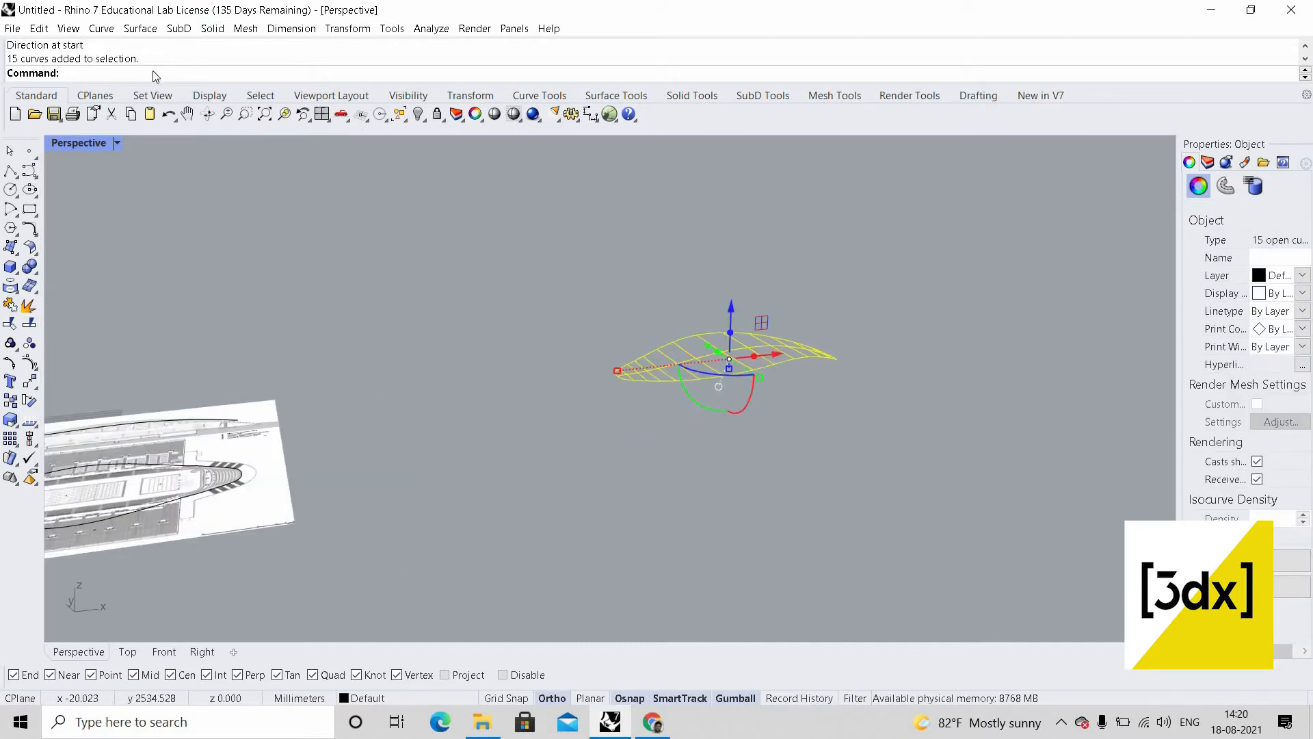
{"action": "left_click", "coordinate": [140, 28]}
{"action": "left_click", "coordinate": [247, 155]}
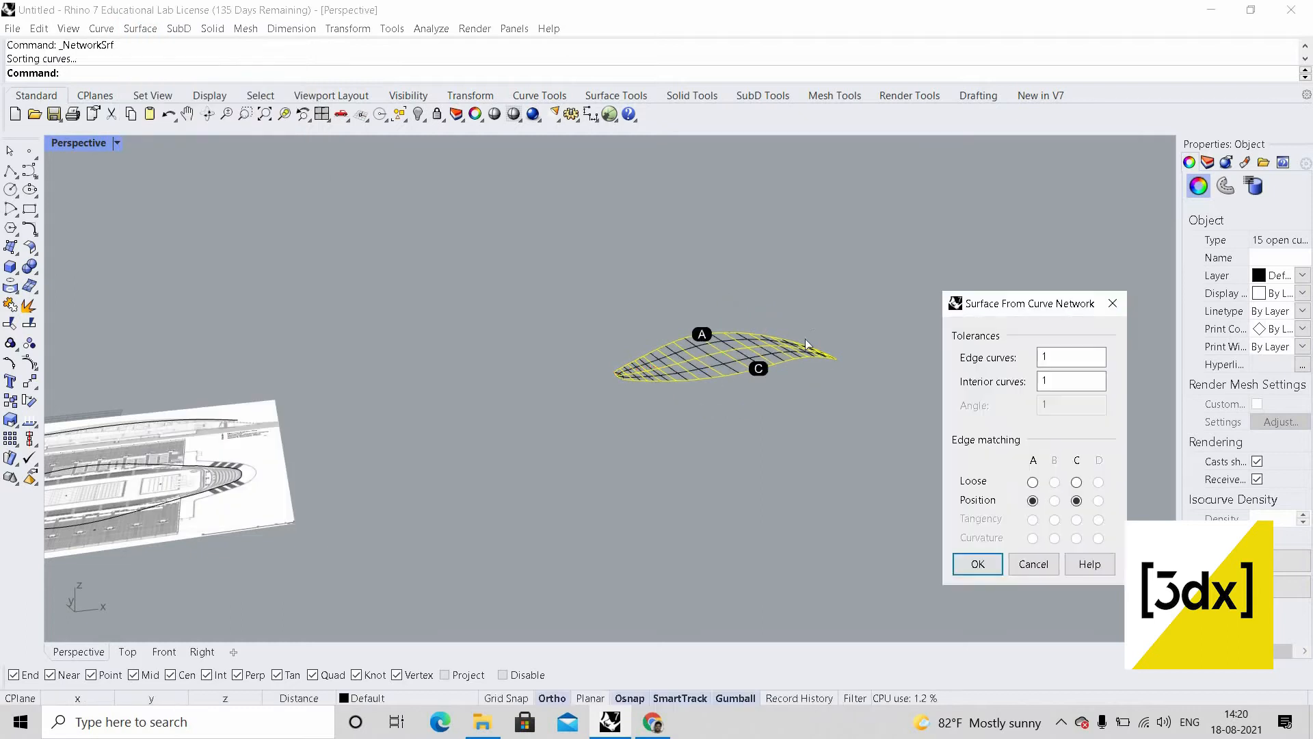
- Set the Perspective view to Shaded and create the network surface with tolerances of 1 and Position matching on edges A and C
{"action": "scroll", "coordinate": [788, 318], "scroll_direction": "up", "scroll_amount": 9}
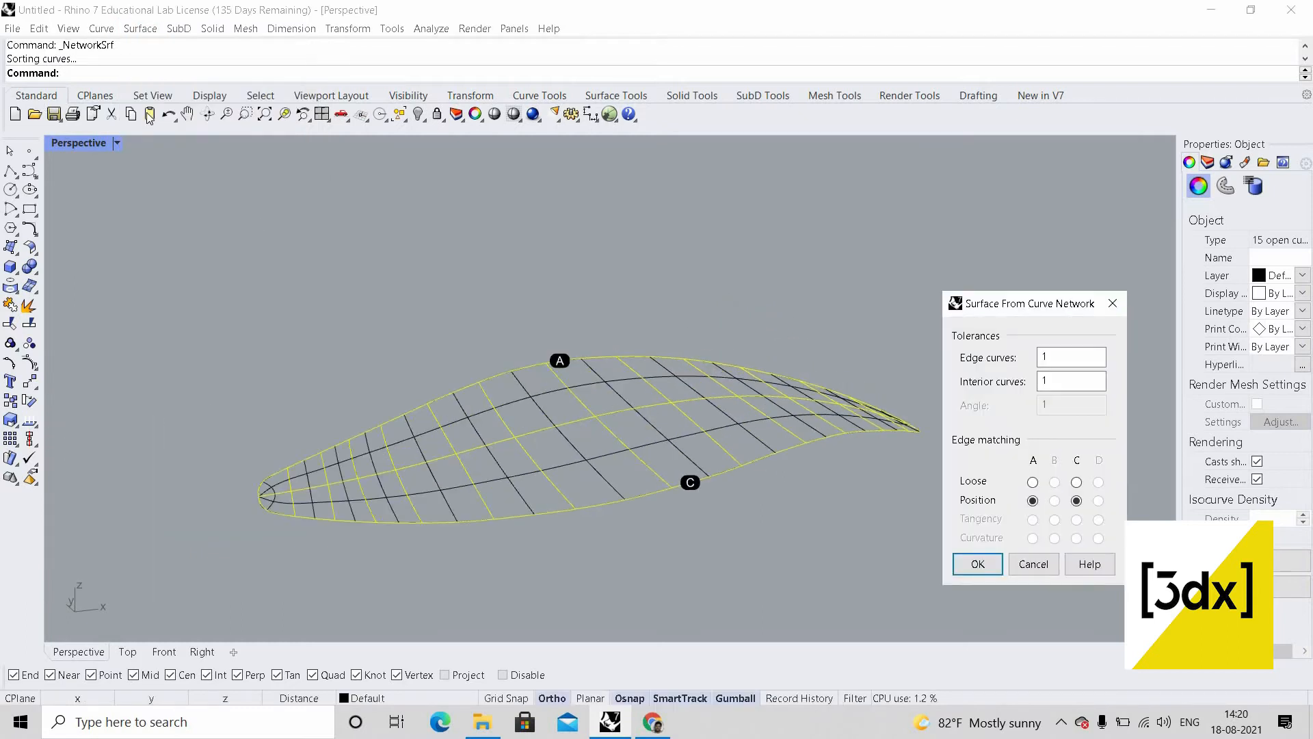
{"action": "left_click", "coordinate": [117, 143]}
{"action": "left_click", "coordinate": [89, 214]}
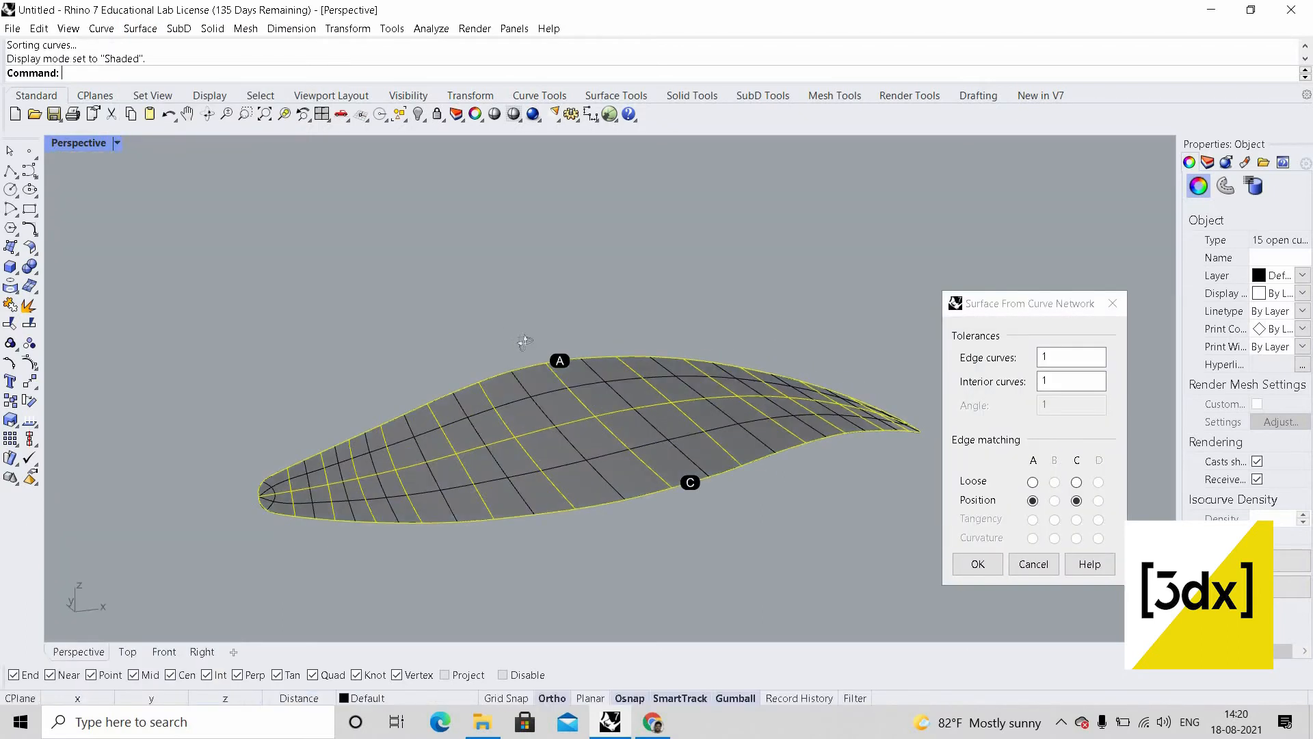
{"action": "right_click_drag", "start_coordinate": [523, 342], "coordinate": [404, 520]}
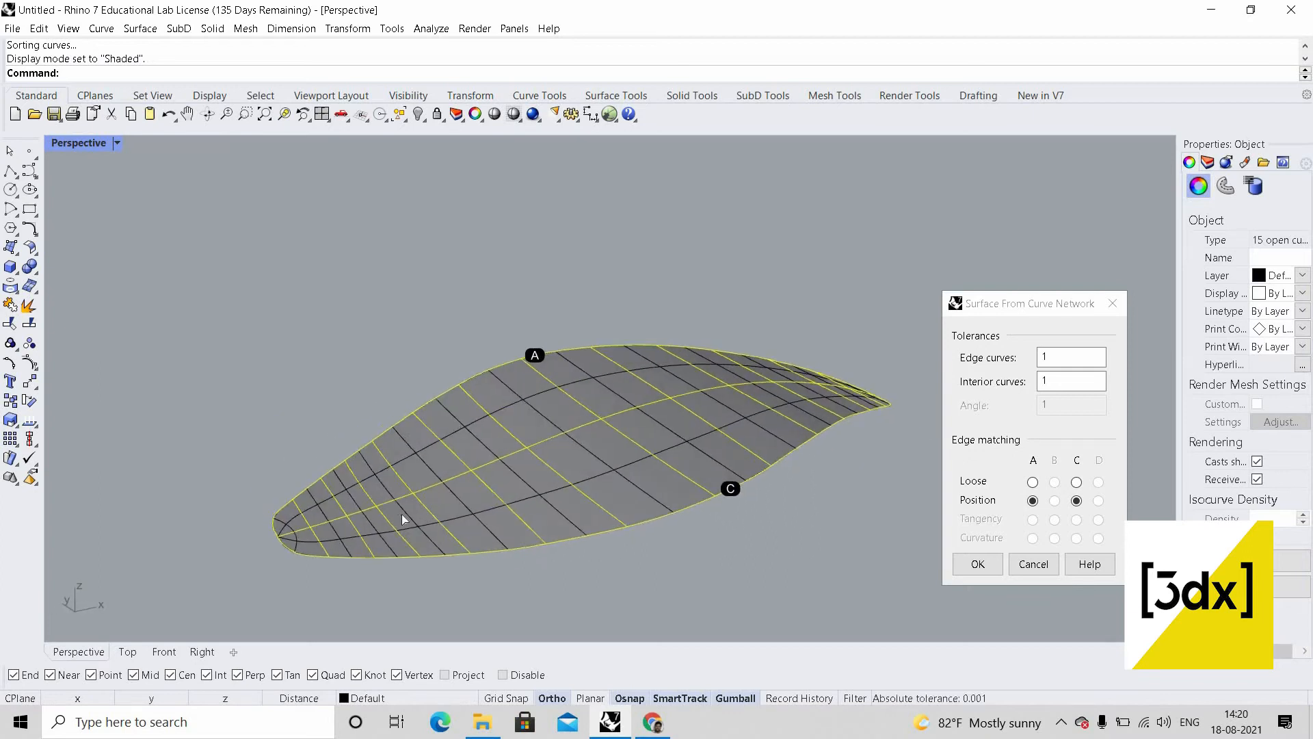
{"action": "left_click", "coordinate": [979, 563]}
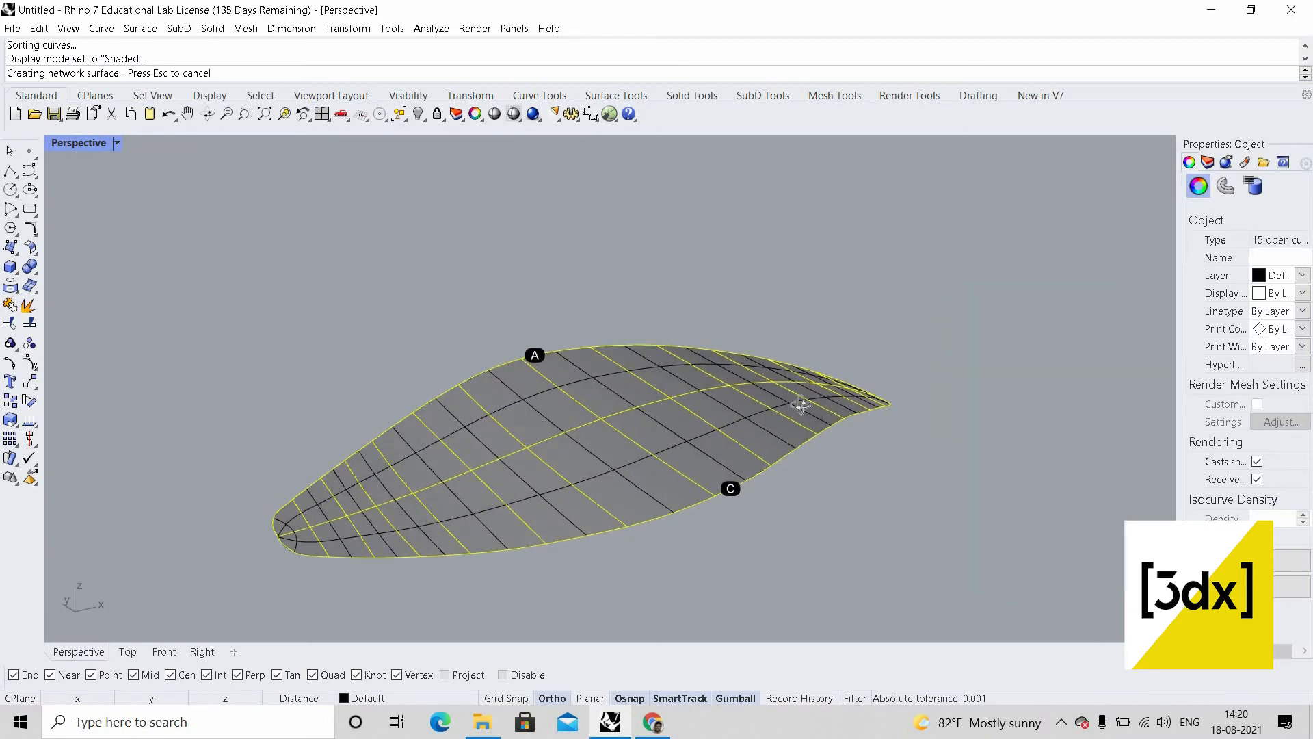
{"action": "mouse_move", "coordinate": [799, 402]}
{"action": "right_mouse_down"}
{"action": "mouse_move", "coordinate": [944, 512]}
{"action": "mouse_move", "coordinate": [1003, 356]}
{"action": "mouse_move", "coordinate": [802, 392]}
{"action": "right_mouse_up"}
{"action": "left_click", "coordinate": [992, 328]}
{"action": "scroll", "coordinate": [992, 328], "scroll_direction": "down", "scroll_amount": 12}
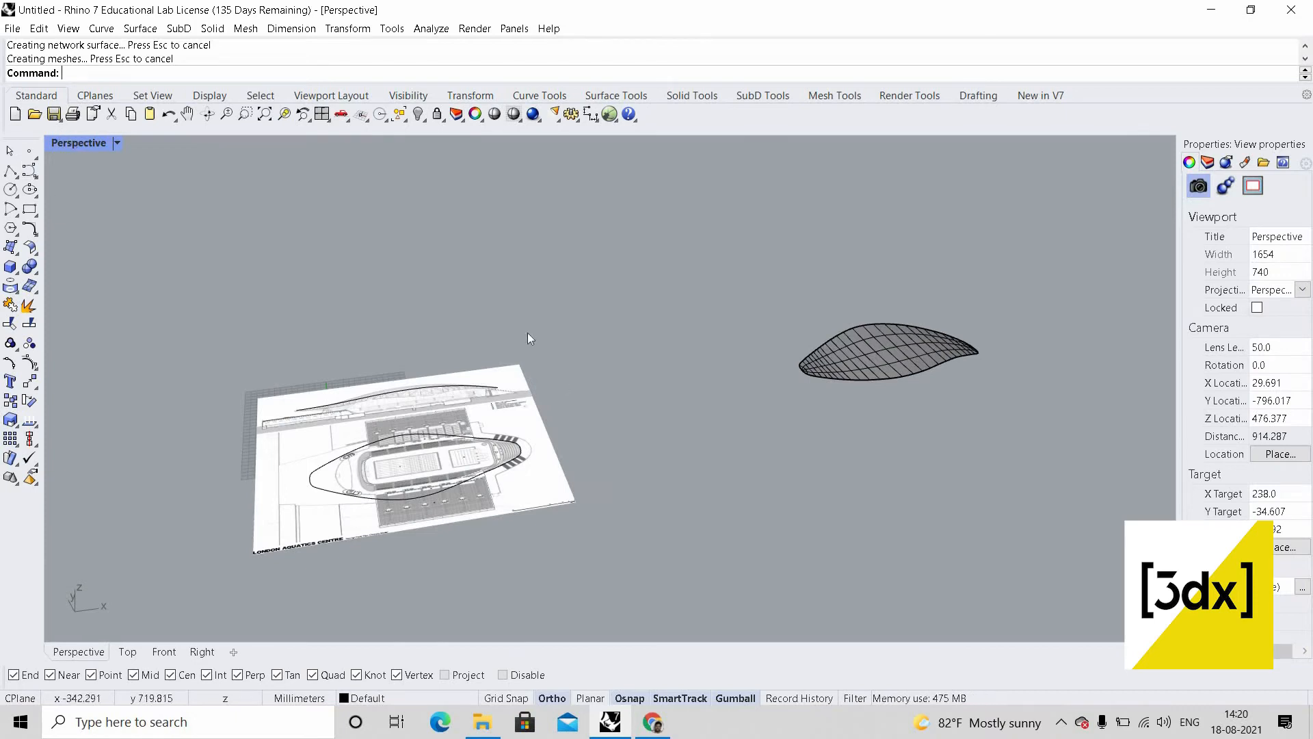
- In a maximized Top view, draw a degree-3 control point curve from the section's upper roof curve end around the low-X tip and along the underside
{"action": "key", "text": "ctrl+m"}
{"action": "scroll", "coordinate": [415, 241], "scroll_direction": "down", "scroll_amount": 8}
{"action": "mouse_move", "coordinate": [414, 241]}
{"action": "right_mouse_down"}
{"action": "mouse_move", "coordinate": [471, 231]}
{"action": "mouse_move", "coordinate": [602, 287]}
{"action": "right_mouse_up"}
{"action": "scroll", "coordinate": [321, 203], "scroll_direction": "down", "scroll_amount": 2}
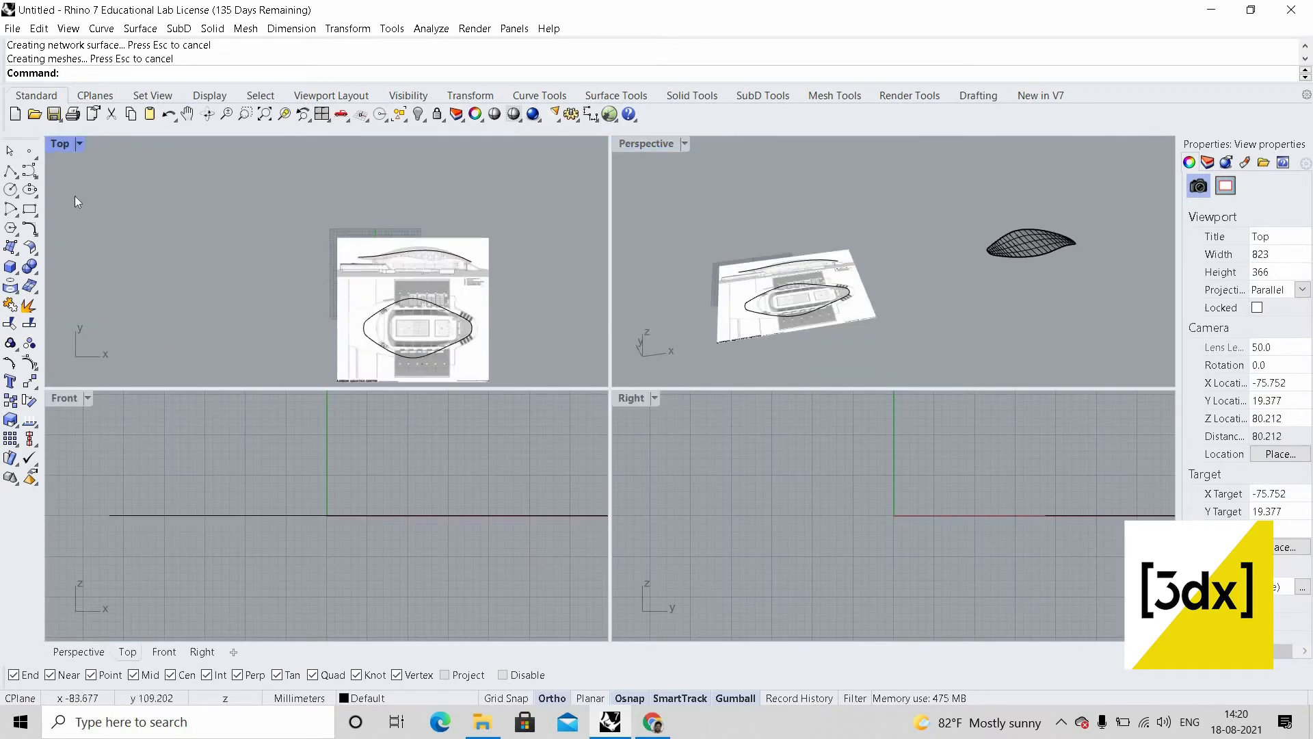
{"action": "scroll", "coordinate": [462, 238], "scroll_direction": "up", "scroll_amount": 10}
{"action": "key", "text": "ctrl+m"}
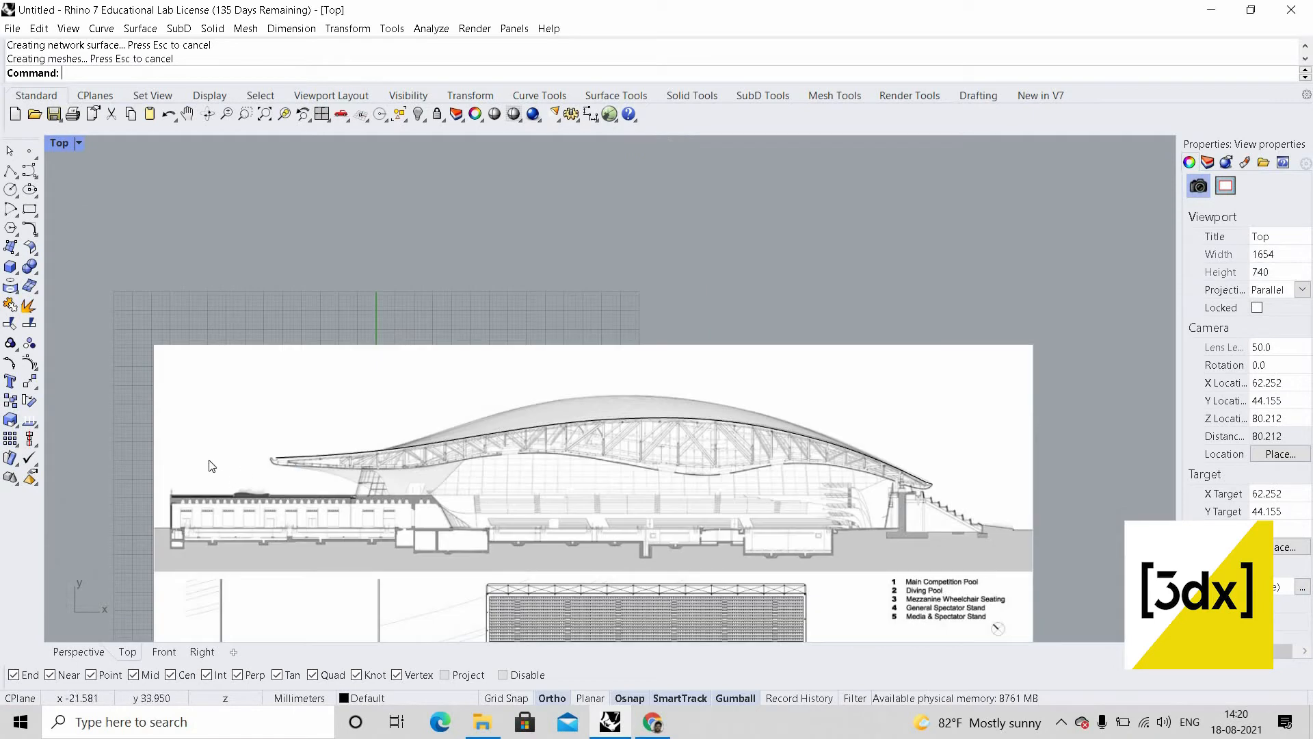
{"action": "scroll", "coordinate": [211, 460], "scroll_direction": "up", "scroll_amount": 10}
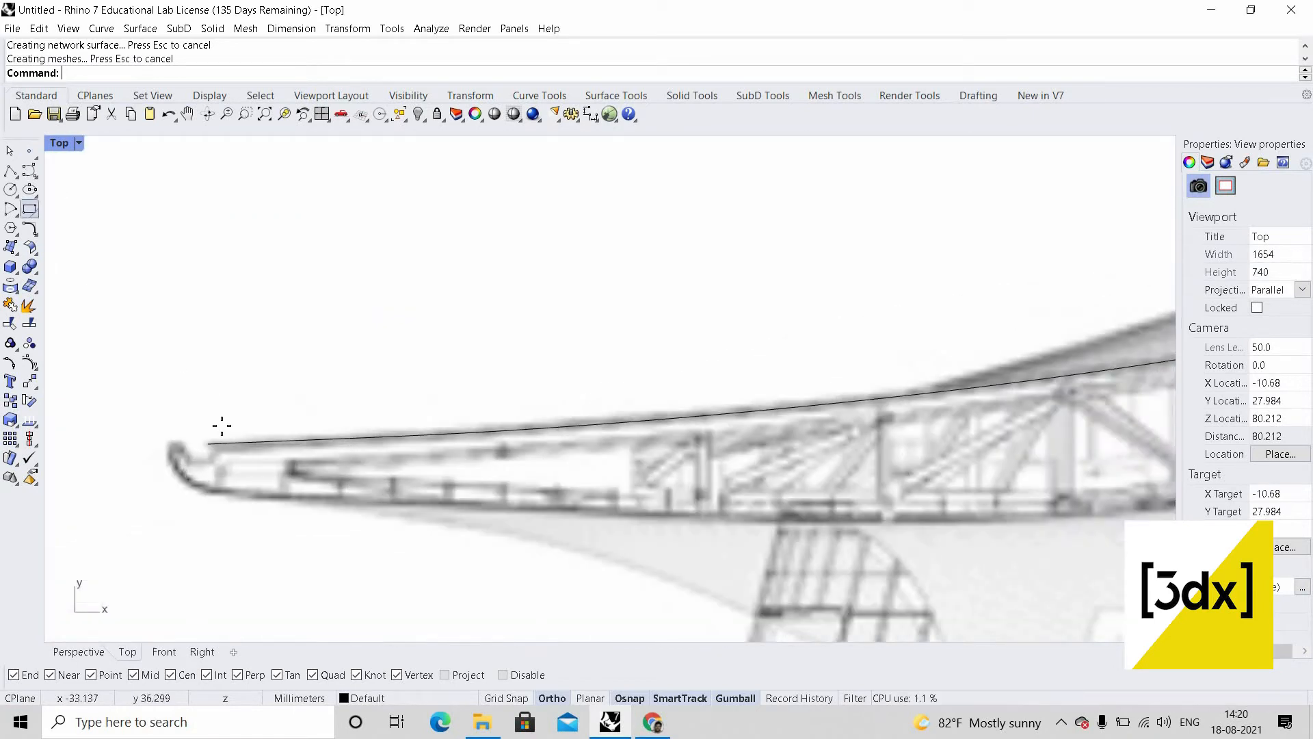
{"action": "scroll", "coordinate": [216, 457], "scroll_direction": "up", "scroll_amount": 3}
{"action": "left_click", "coordinate": [180, 452]}
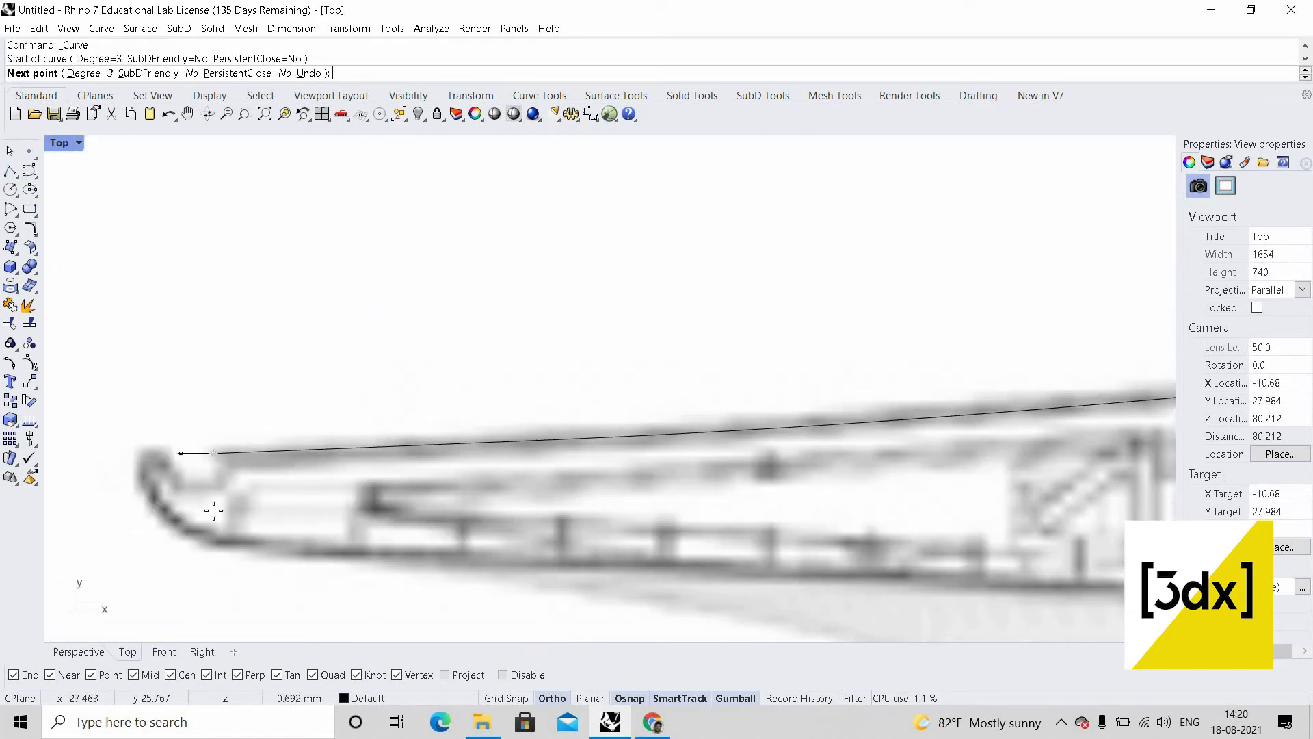
{"action": "left_click", "coordinate": [142, 467]}
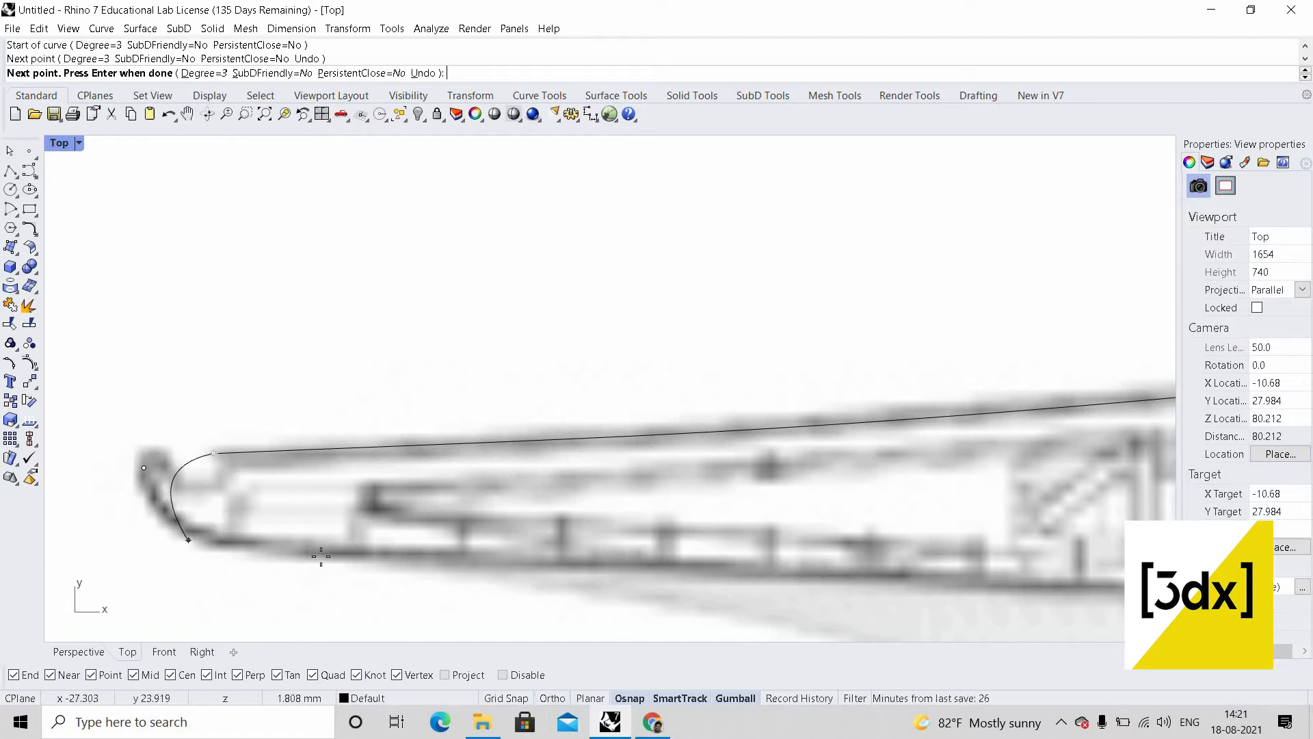
{"action": "left_click", "coordinate": [191, 539]}
{"action": "left_click", "coordinate": [323, 556]}
{"action": "left_click", "coordinate": [782, 575]}
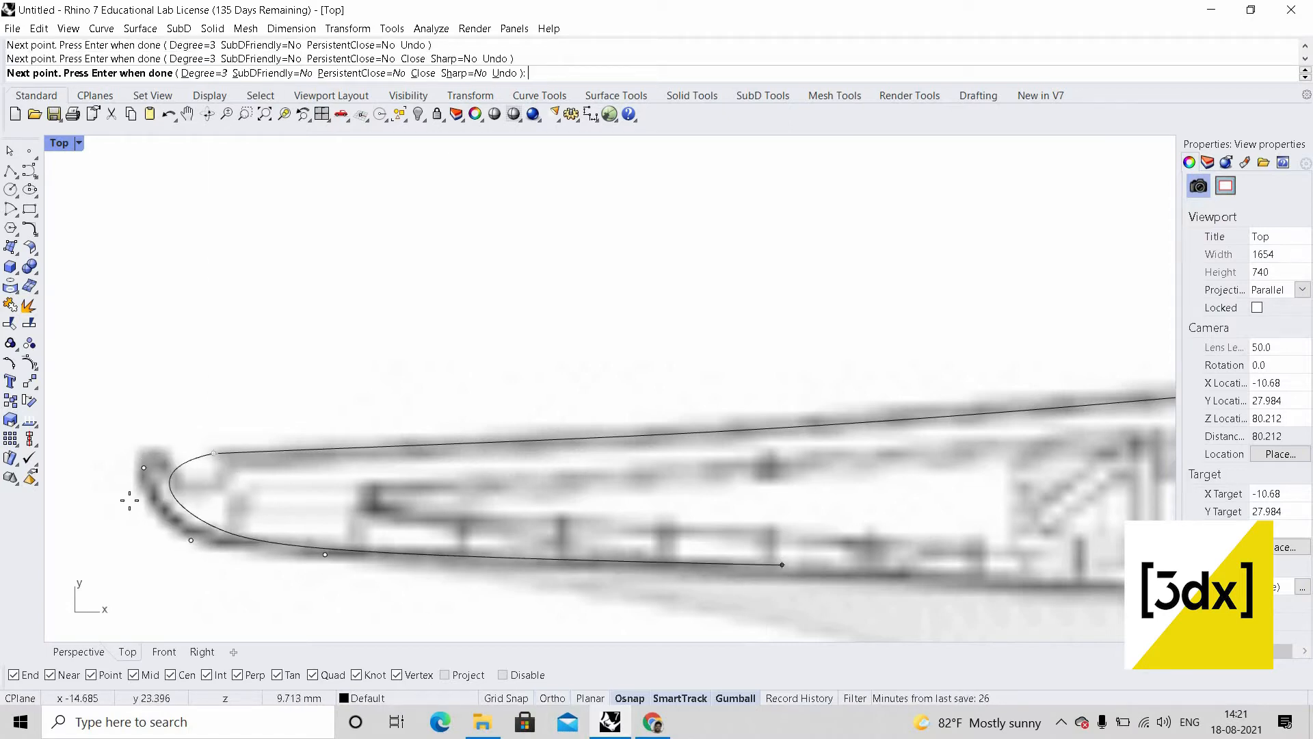
- Continue the underside curve along the section's lower roof line, past the low-X support and over the first hump
{"action": "scroll", "coordinate": [107, 499], "scroll_direction": "down", "scroll_amount": 8}
{"action": "scroll", "coordinate": [701, 509], "scroll_direction": "up", "scroll_amount": 3}
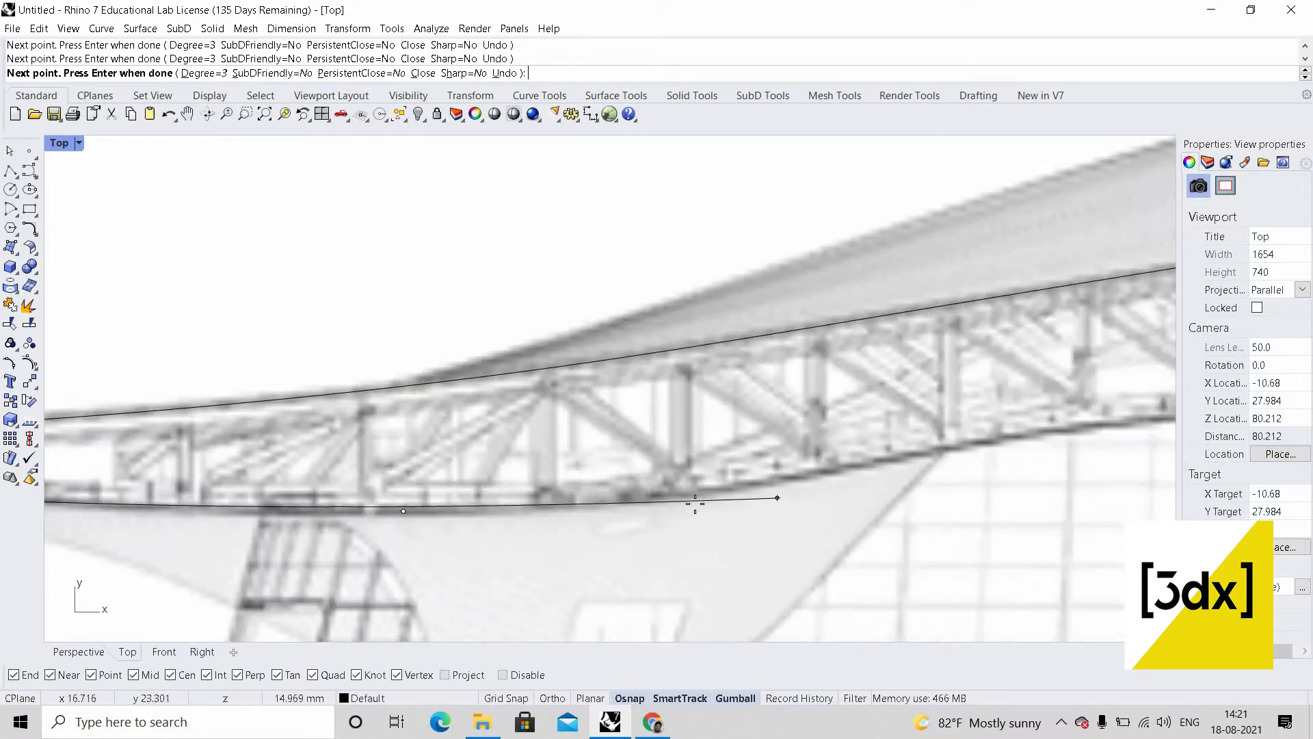
{"action": "scroll", "coordinate": [776, 498], "scroll_direction": "up", "scroll_amount": 2}
{"action": "left_click", "coordinate": [693, 496]}
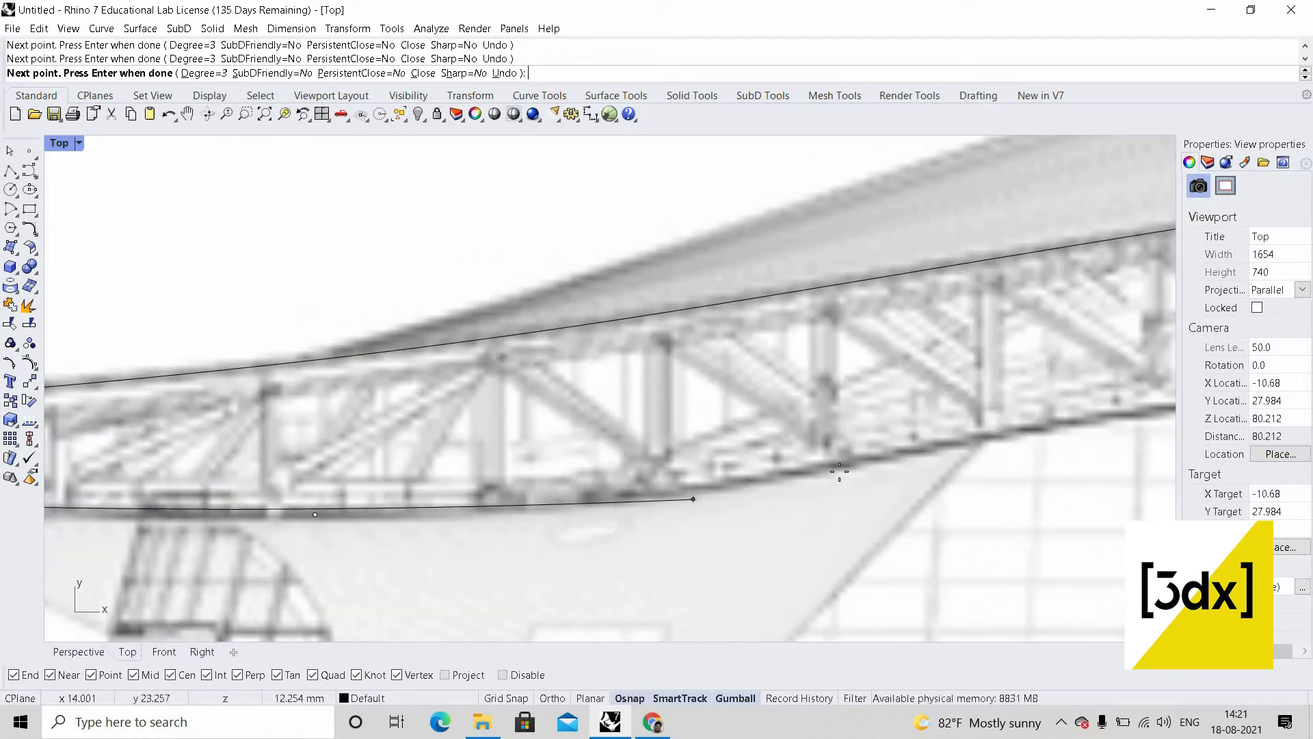
{"action": "left_click", "coordinate": [877, 457]}
{"action": "scroll", "coordinate": [627, 504], "scroll_direction": "down", "scroll_amount": 8}
{"action": "scroll", "coordinate": [752, 465], "scroll_direction": "up", "scroll_amount": 6}
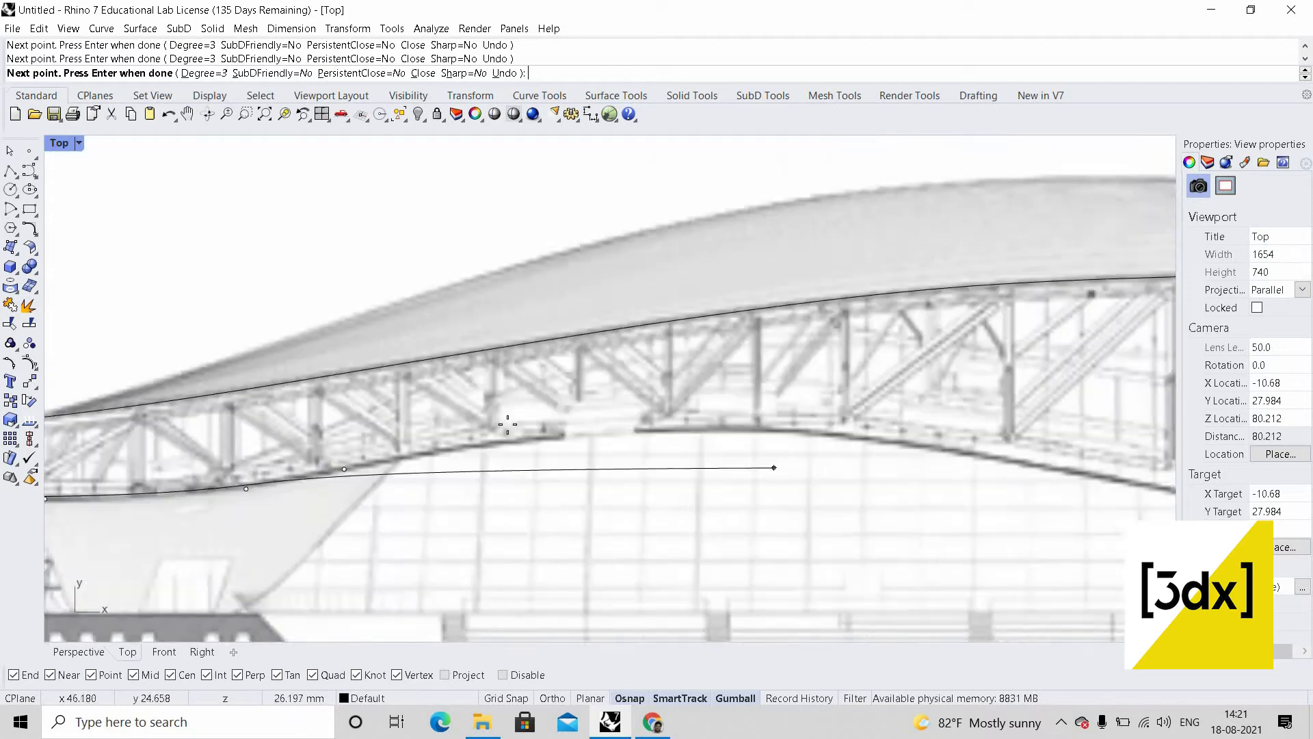
{"action": "left_click", "coordinate": [479, 432]}
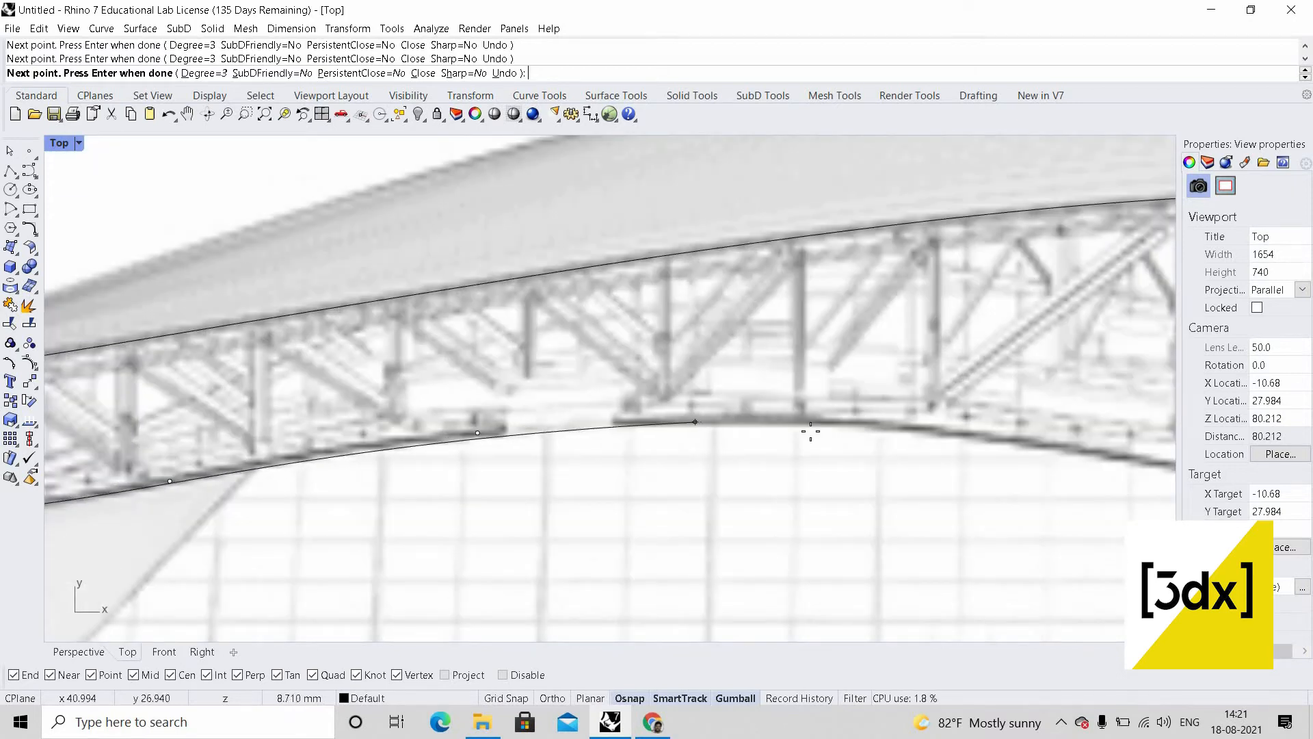
{"action": "scroll", "coordinate": [810, 431], "scroll_direction": "down", "scroll_amount": 6}
{"action": "scroll", "coordinate": [308, 358], "scroll_direction": "up", "scroll_amount": 7}
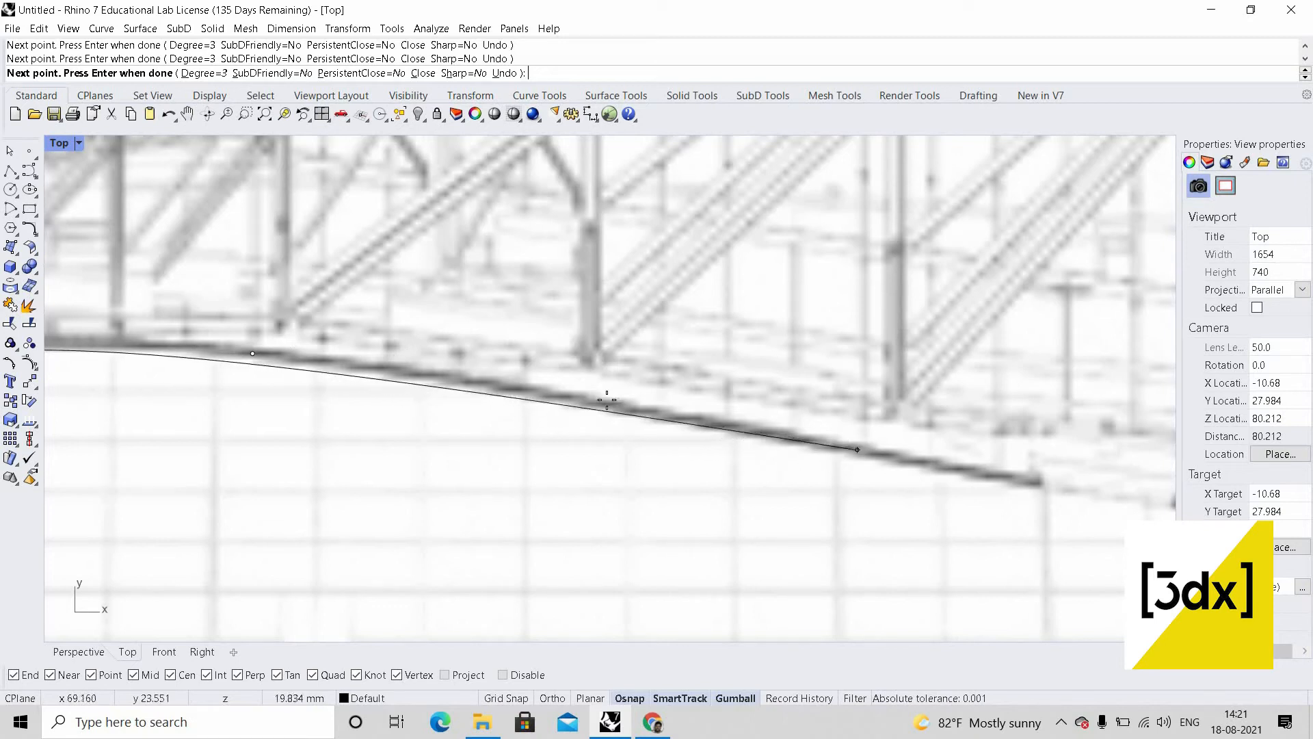
- Continue the underside curve through the section's central dip and over the second hump, to about X 121
{"action": "scroll", "coordinate": [616, 378], "scroll_direction": "down", "scroll_amount": 4}
{"action": "scroll", "coordinate": [614, 373], "scroll_direction": "up", "scroll_amount": 6}
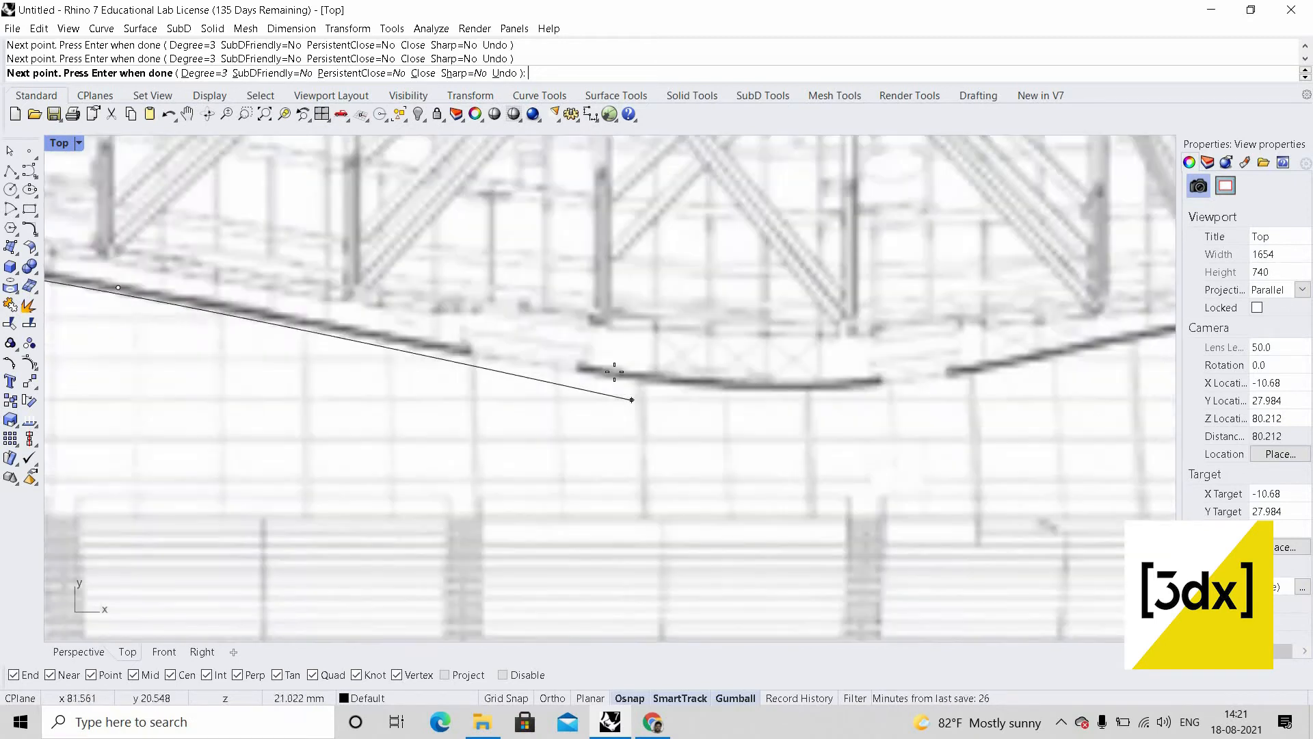
{"action": "left_click", "coordinate": [613, 363]}
{"action": "scroll", "coordinate": [604, 448], "scroll_direction": "down", "scroll_amount": 3}
{"action": "scroll", "coordinate": [499, 449], "scroll_direction": "up", "scroll_amount": 3}
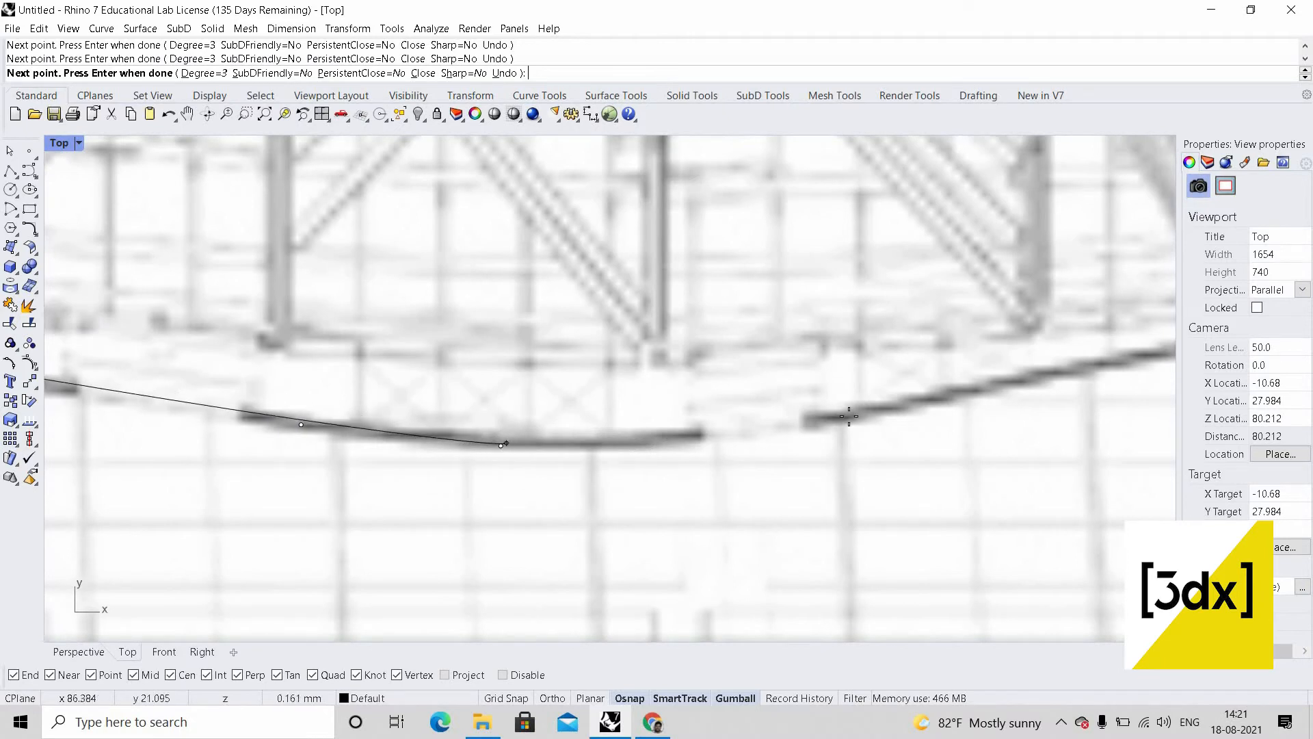
{"action": "scroll", "coordinate": [660, 445], "scroll_direction": "up", "scroll_amount": 5}
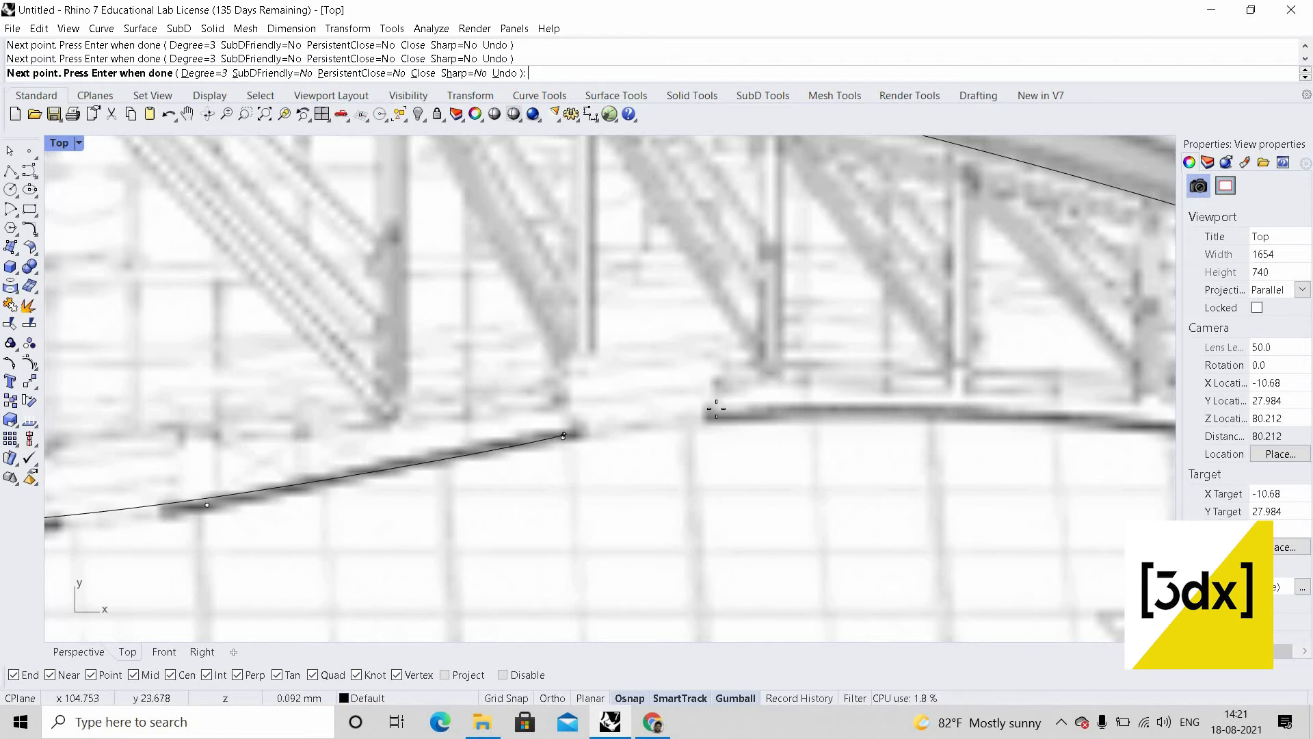
{"action": "scroll", "coordinate": [692, 415], "scroll_direction": "down", "scroll_amount": 3}
{"action": "scroll", "coordinate": [582, 407], "scroll_direction": "up", "scroll_amount": 4}
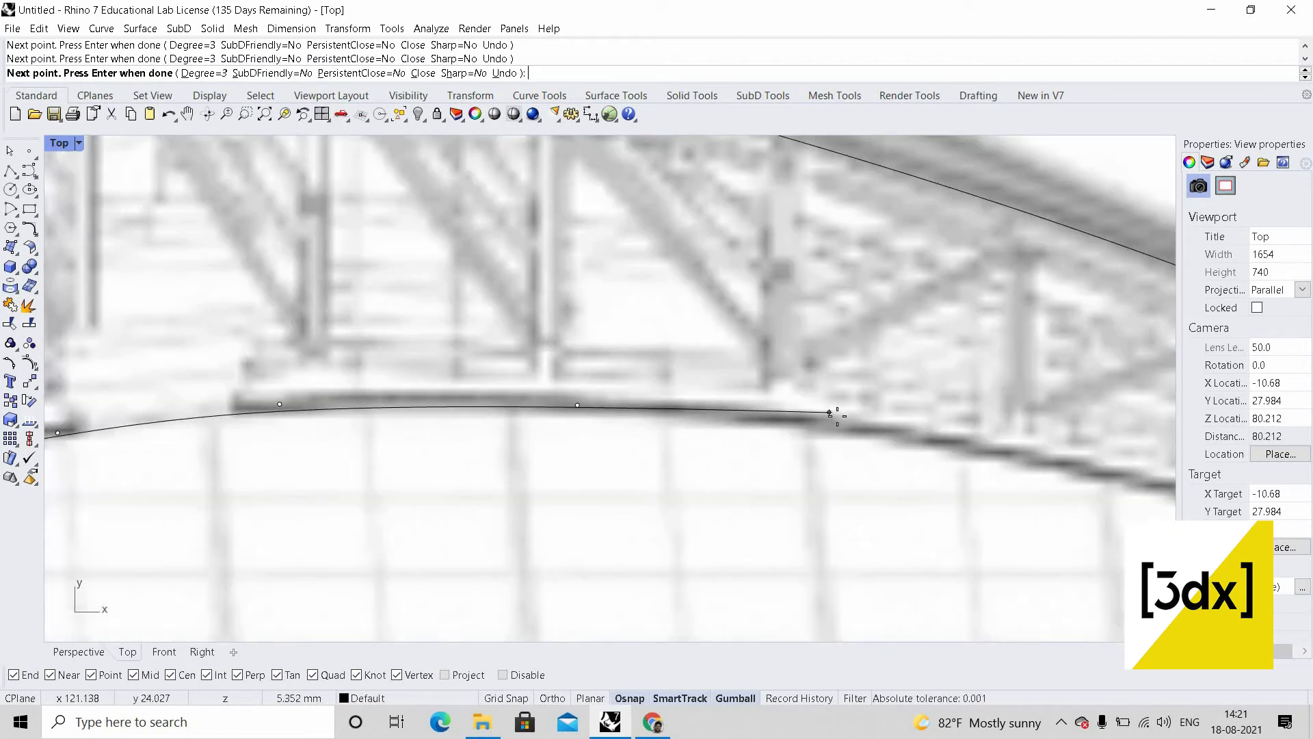
{"action": "scroll", "coordinate": [712, 433], "scroll_direction": "down", "scroll_amount": 3}
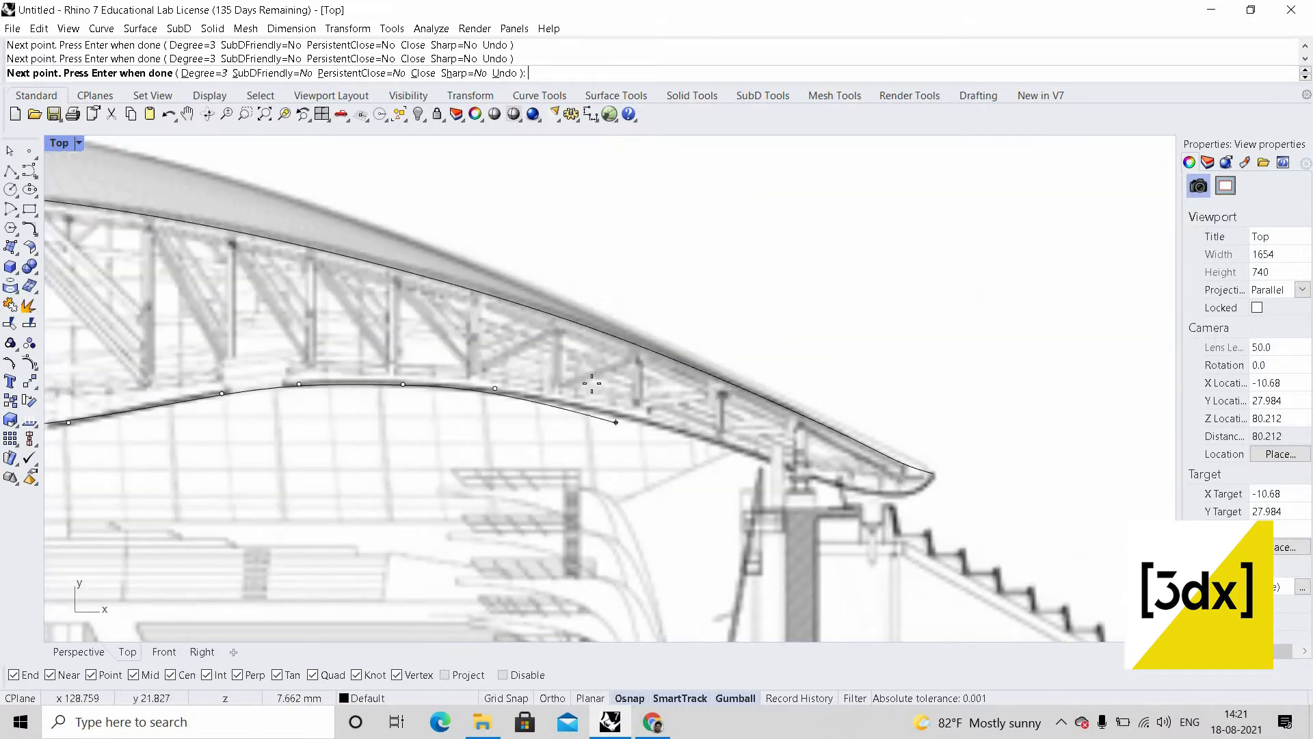
- Finish the underside curve down the last slope and around the high-X tip, ending on the upper roof curve's endpoint
{"action": "scroll", "coordinate": [786, 478], "scroll_direction": "up", "scroll_amount": 4}
{"action": "left_click", "coordinate": [843, 460]}
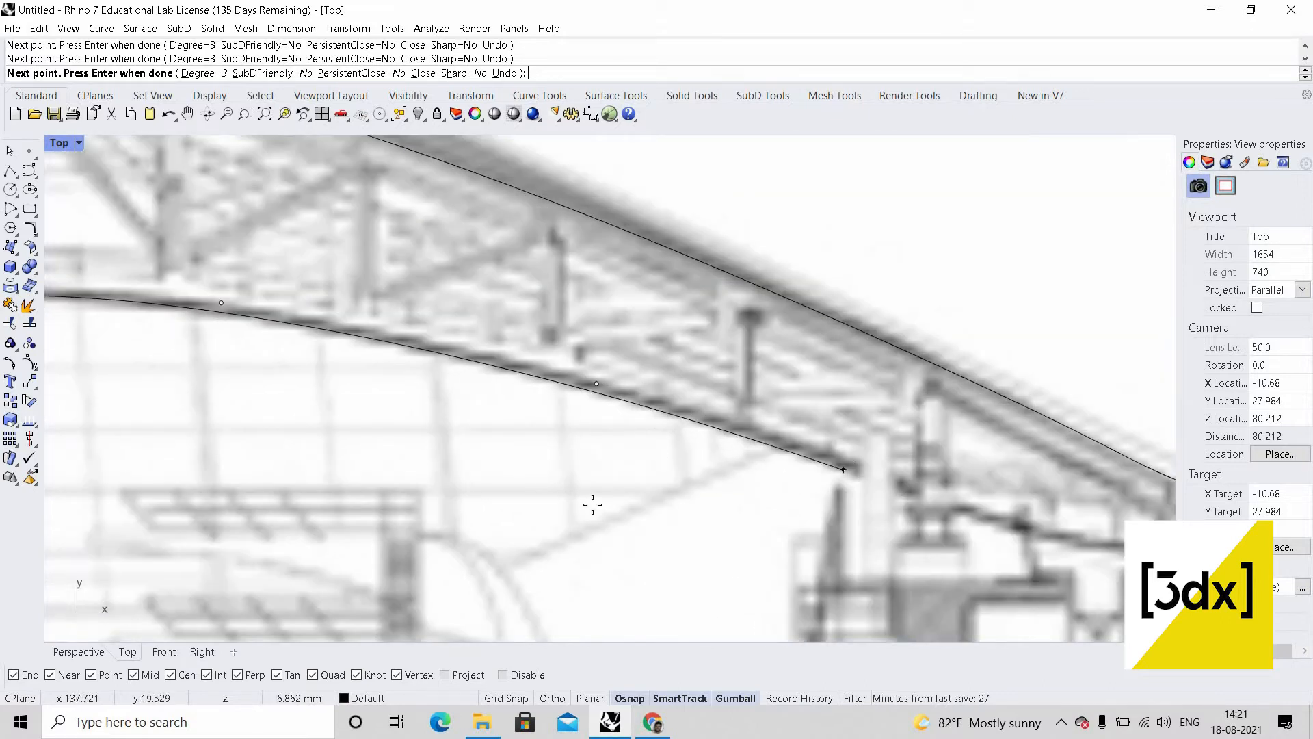
{"action": "scroll", "coordinate": [742, 495], "scroll_direction": "down", "scroll_amount": 4}
{"action": "scroll", "coordinate": [821, 525], "scroll_direction": "up", "scroll_amount": 5}
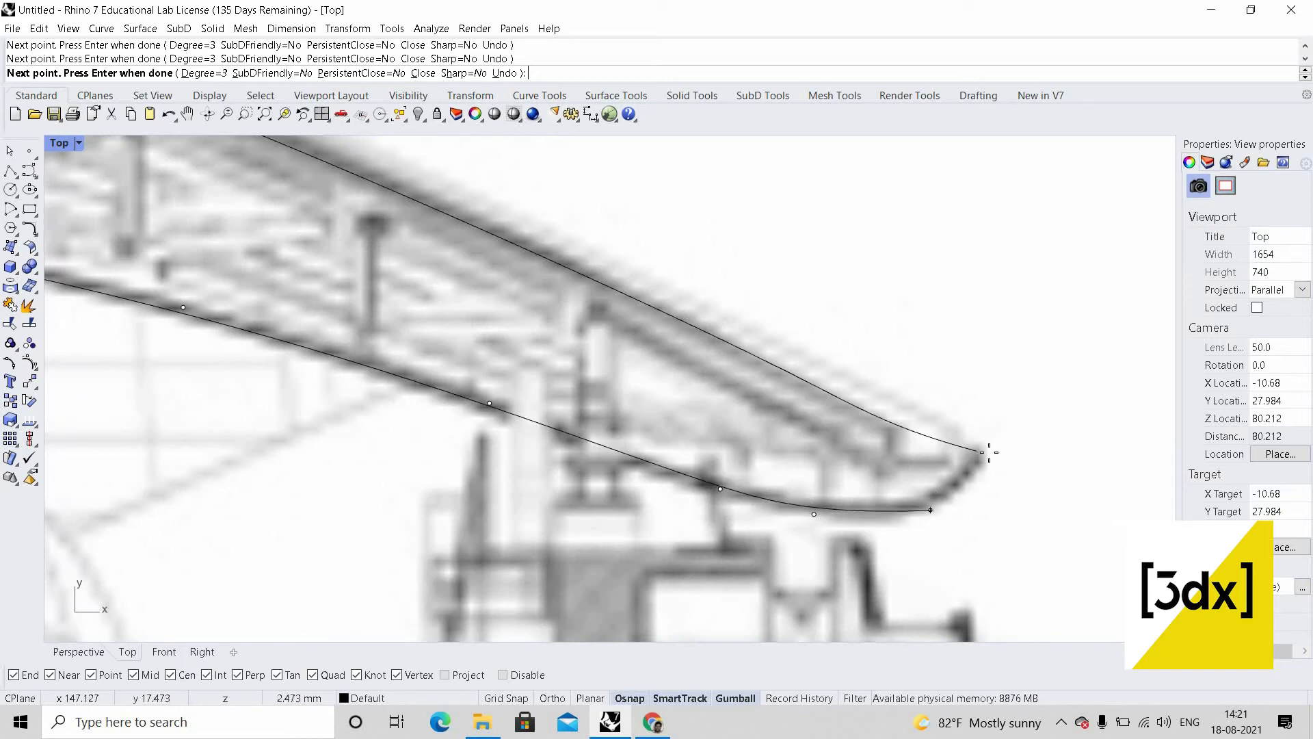
{"action": "left_click", "coordinate": [970, 476]}
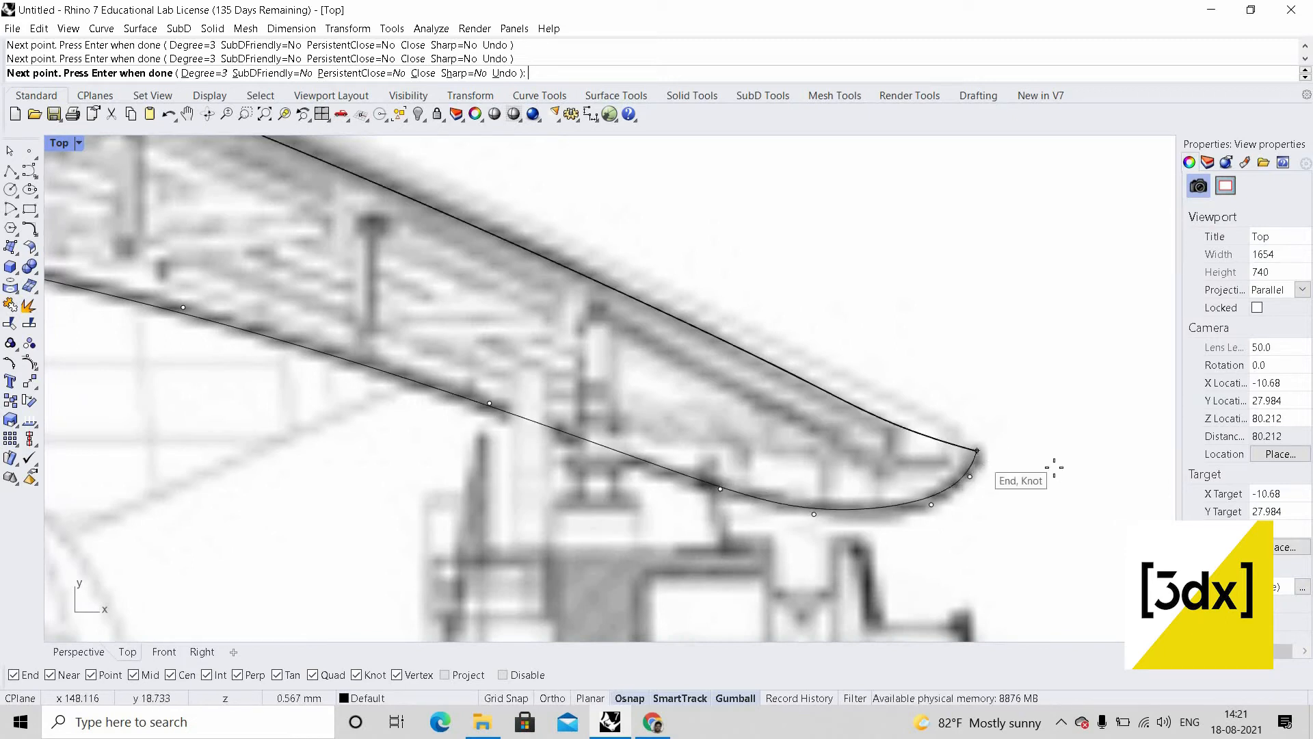
{"action": "left_click", "coordinate": [976, 451]}
{"action": "scroll", "coordinate": [881, 429], "scroll_direction": "down", "scroll_amount": 6}
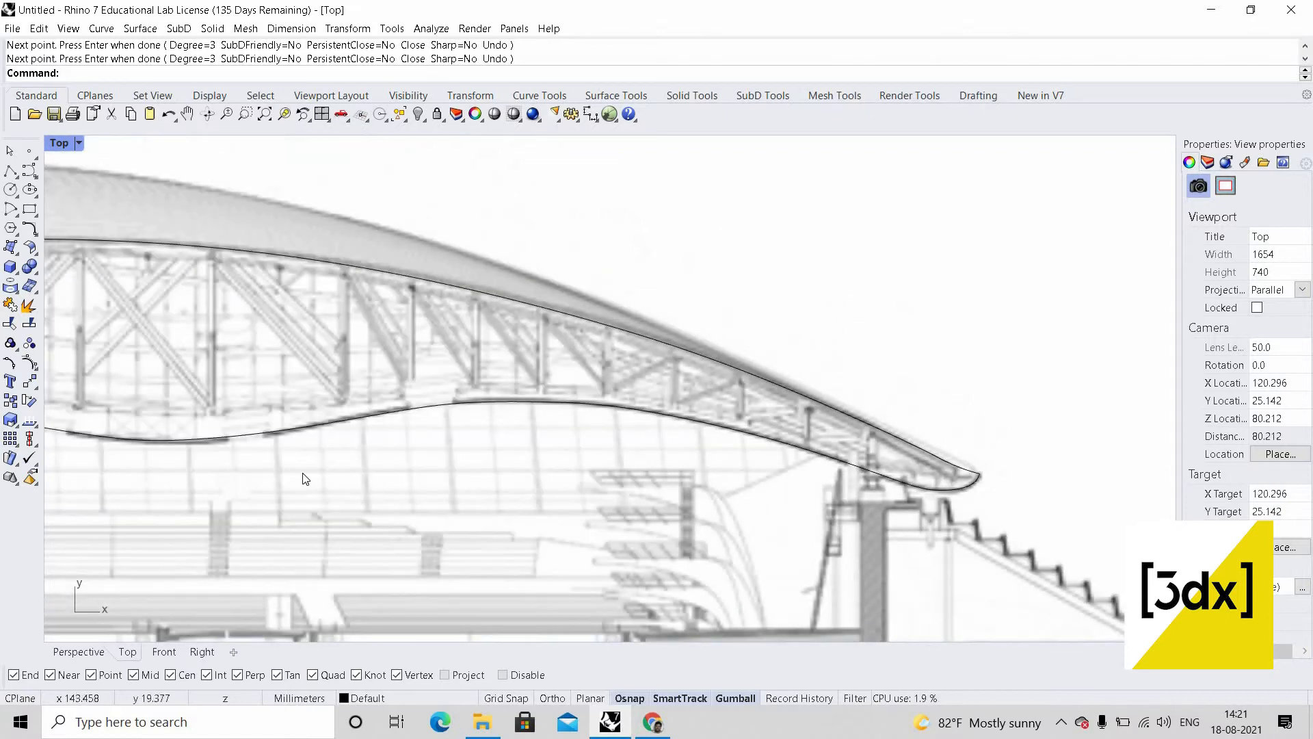
- Move the finished underside curve along X, off the section drawing and beside the roof network surface
{"action": "scroll", "coordinate": [312, 442], "scroll_direction": "up", "scroll_amount": 8}
{"action": "left_click", "coordinate": [386, 452]}
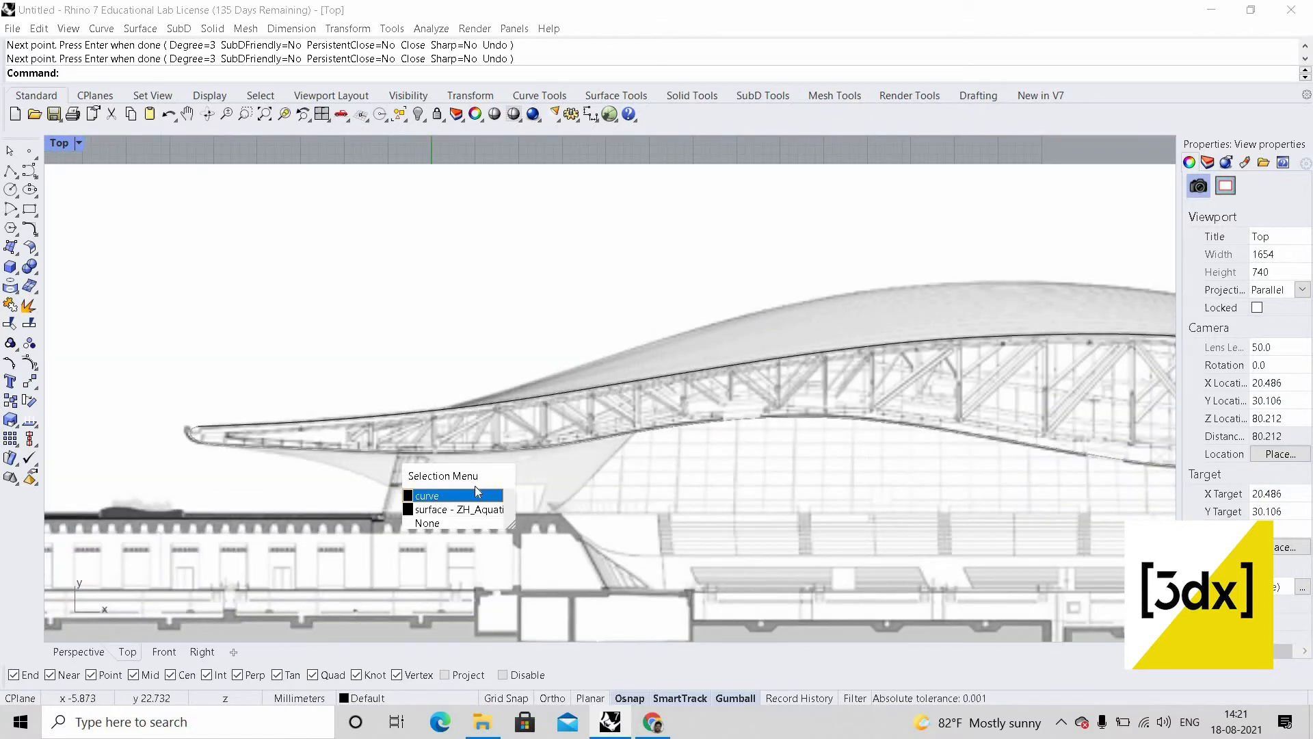
{"action": "left_click", "coordinate": [432, 495]}
{"action": "scroll", "coordinate": [347, 478], "scroll_direction": "down", "scroll_amount": 6}
{"action": "scroll", "coordinate": [264, 466], "scroll_direction": "down", "scroll_amount": 8}
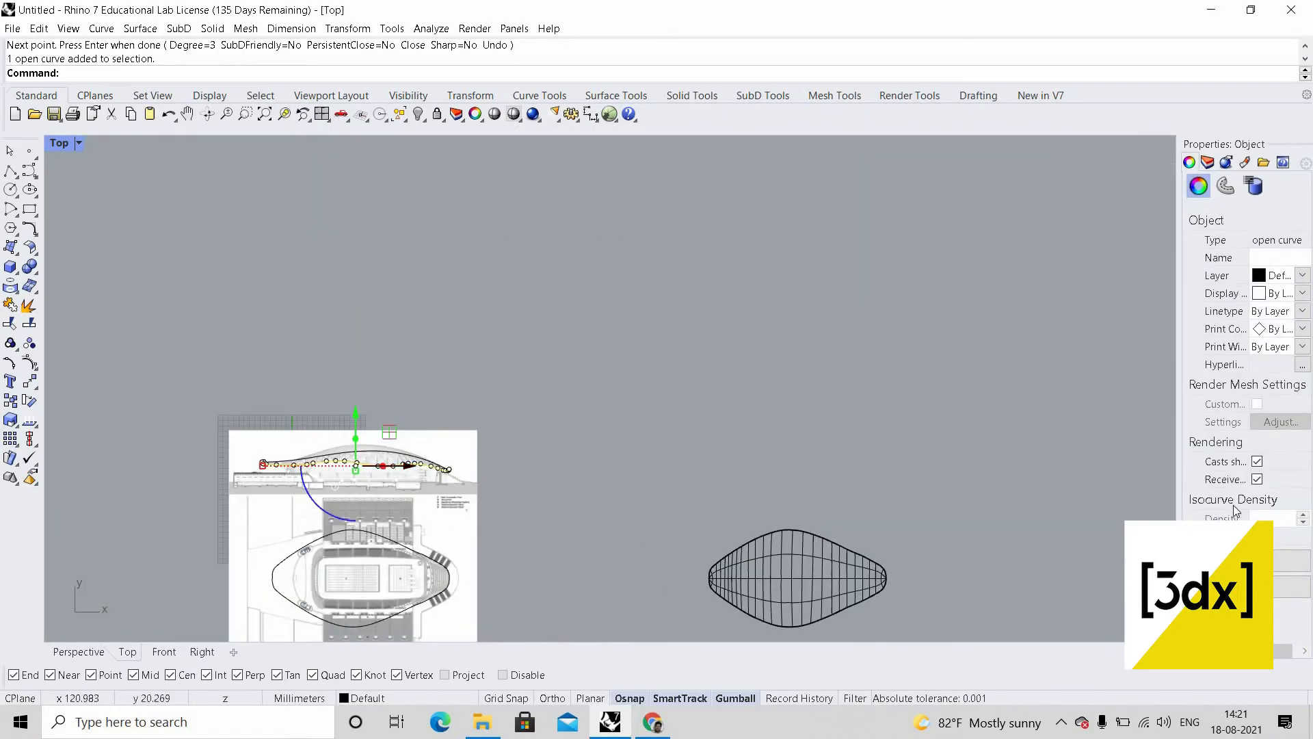
{"action": "left_click_drag", "start_coordinate": [400, 466], "coordinate": [787, 465]}
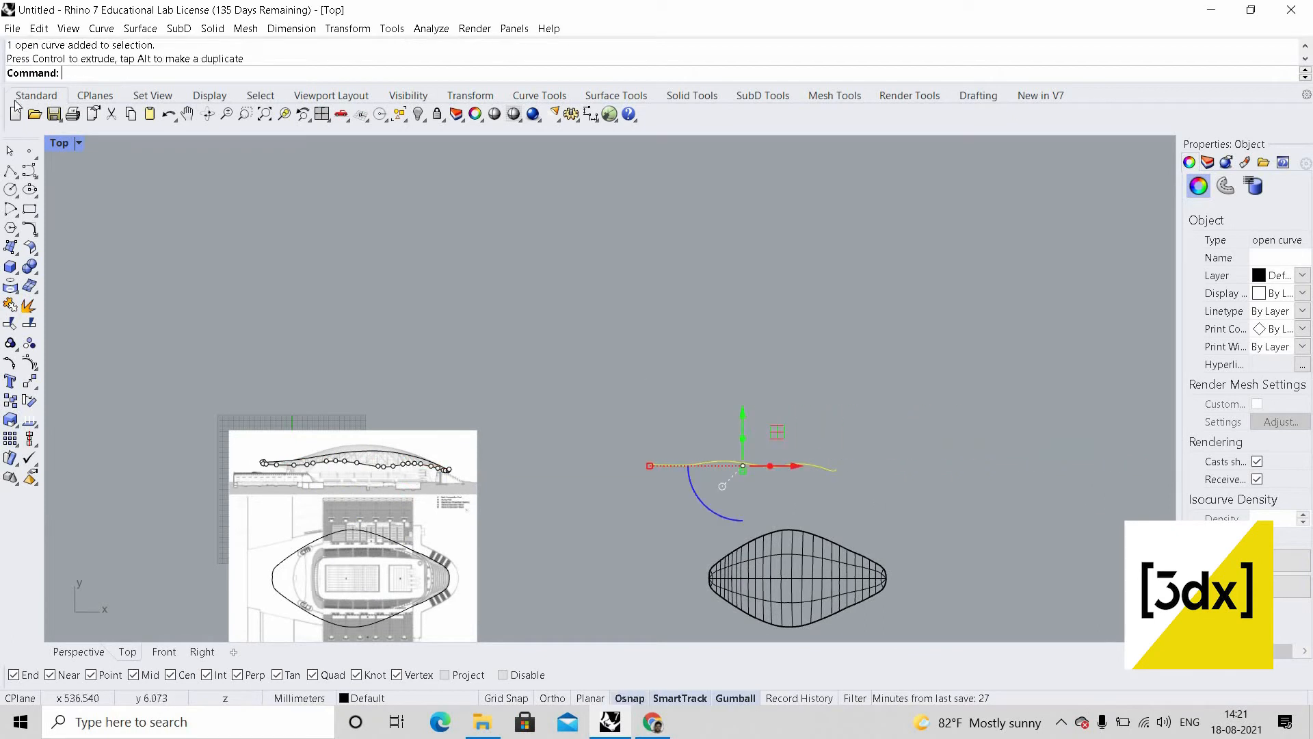
{"action": "key", "text": "Escape"}
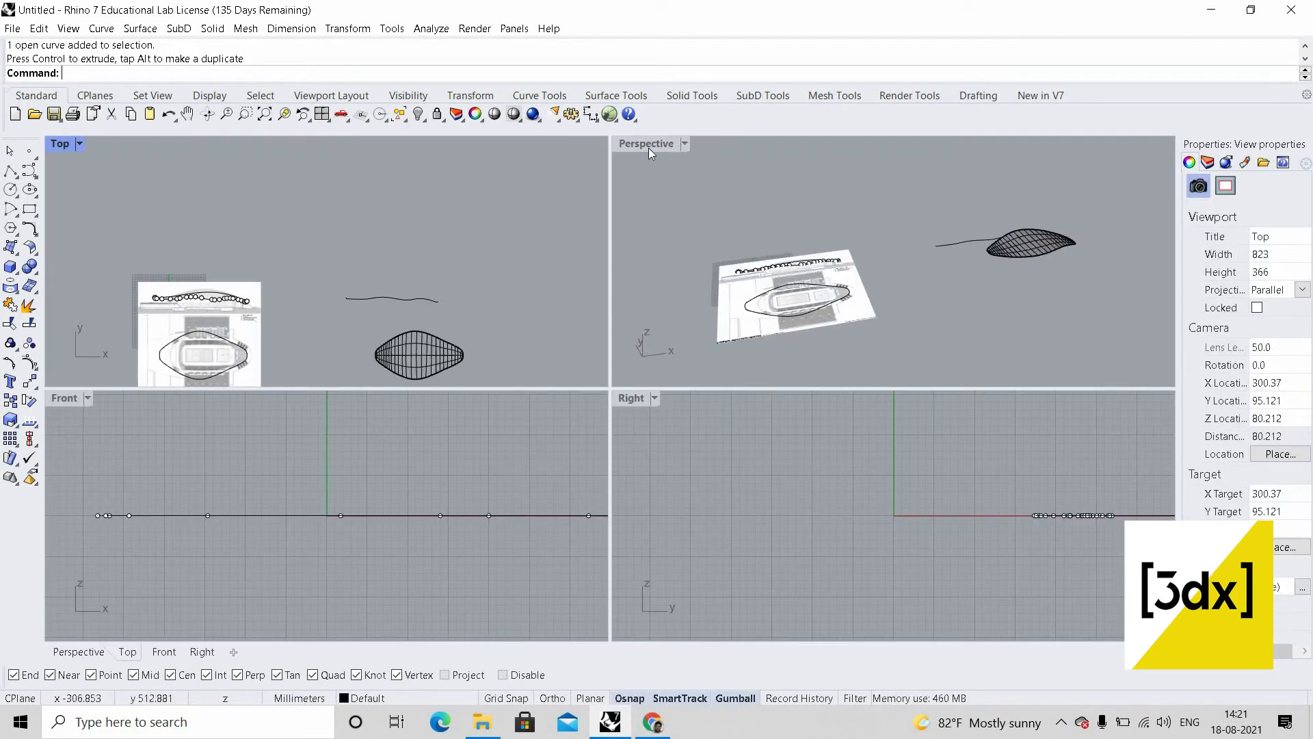
- In a maximized Perspective view, rotate the underside curve upright into the vertical plane
{"action": "double_click", "coordinate": [648, 148]}
{"action": "scroll", "coordinate": [656, 306], "scroll_direction": "up", "scroll_amount": 4}
{"action": "right_click_drag", "start_coordinate": [656, 306], "coordinate": [680, 435]}
{"action": "scroll", "coordinate": [807, 487], "scroll_direction": "down", "scroll_amount": 6}
{"action": "scroll", "coordinate": [680, 435], "scroll_direction": "up", "scroll_amount": 8}
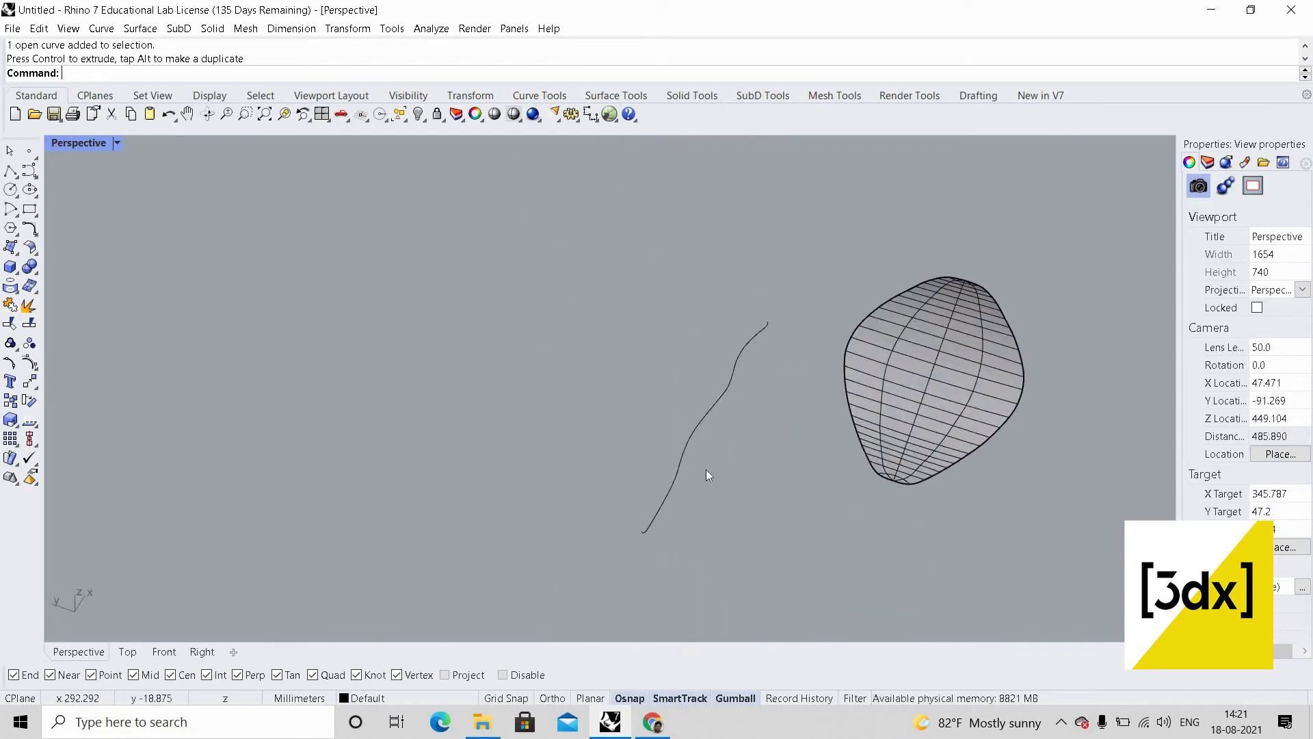
{"action": "left_click", "coordinate": [696, 428]}
{"action": "scroll", "coordinate": [742, 403], "scroll_direction": "up", "scroll_amount": 5}
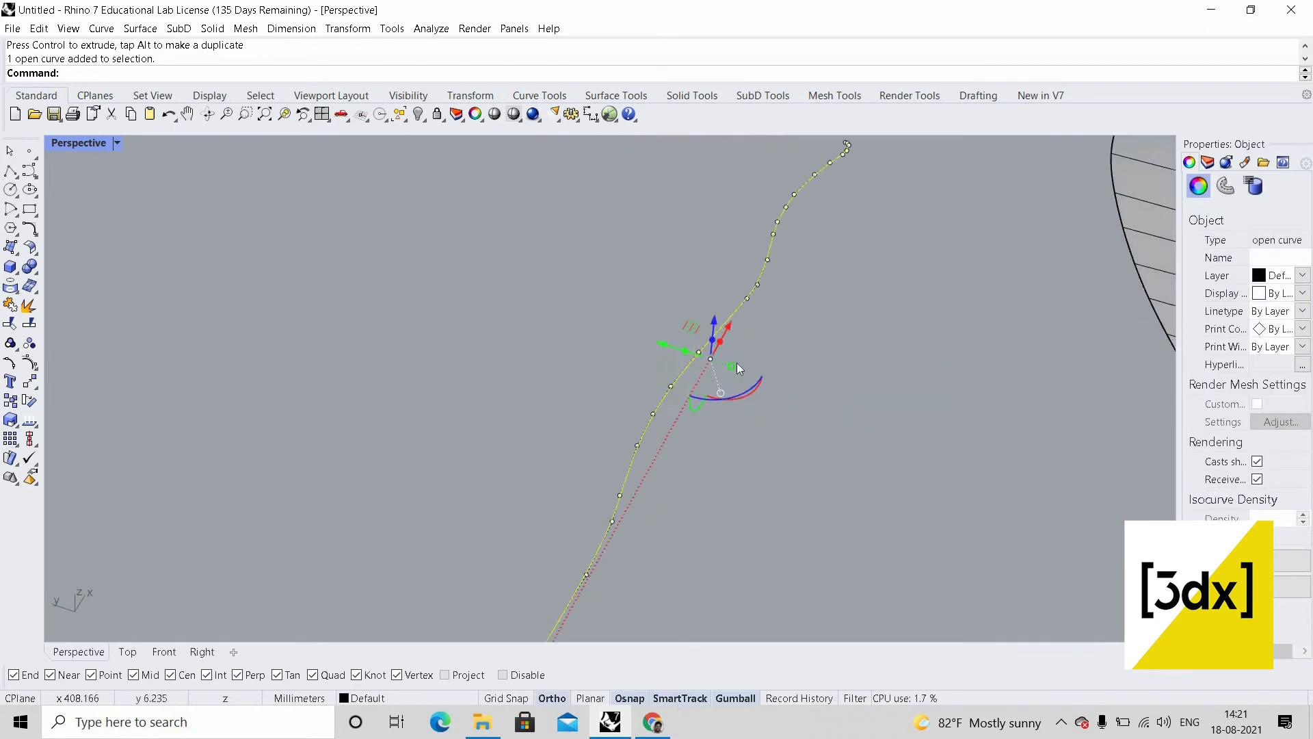
{"action": "left_click_drag", "start_coordinate": [720, 368], "coordinate": [645, 309]}
{"action": "left_click", "coordinate": [699, 519]}
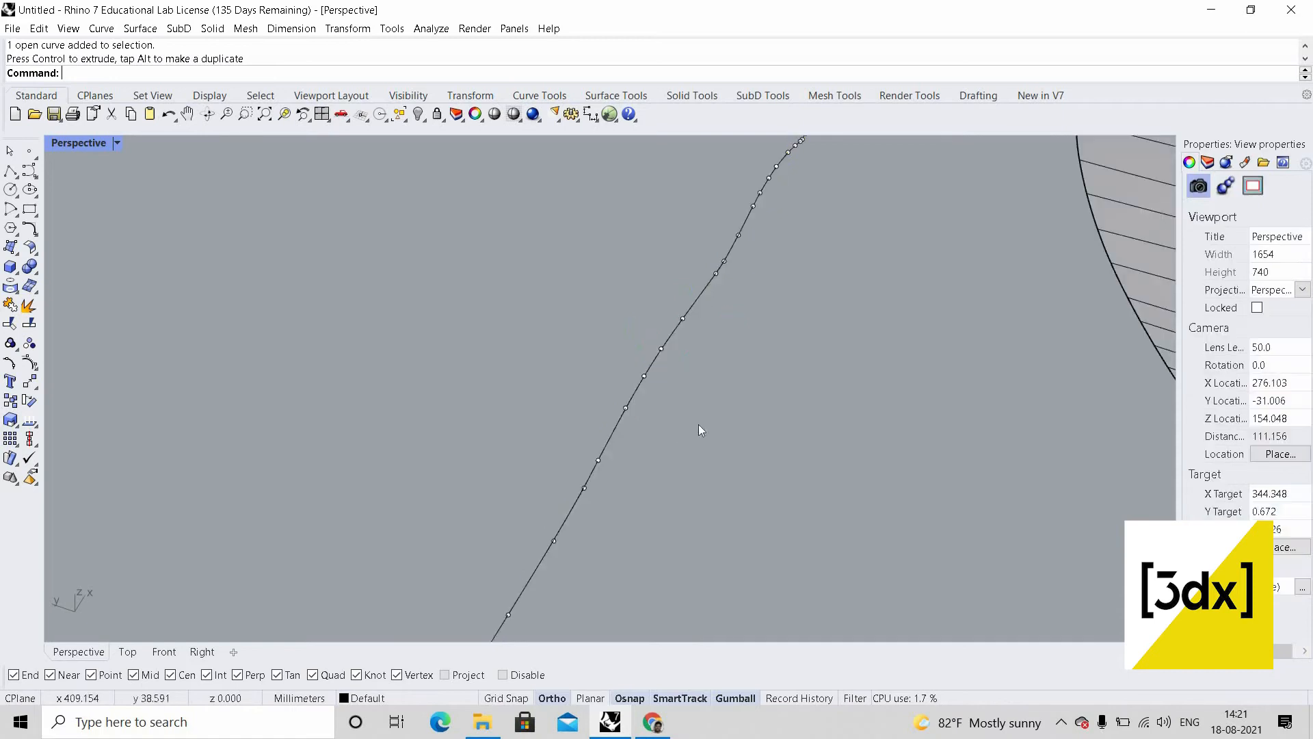
{"action": "scroll", "coordinate": [699, 424], "scroll_direction": "down", "scroll_amount": 10}
{"action": "right_click_drag", "start_coordinate": [819, 487], "coordinate": [775, 470]}
{"action": "scroll", "coordinate": [775, 470], "scroll_direction": "down", "scroll_amount": 4}
{"action": "scroll", "coordinate": [775, 470], "scroll_direction": "up", "scroll_amount": 4}
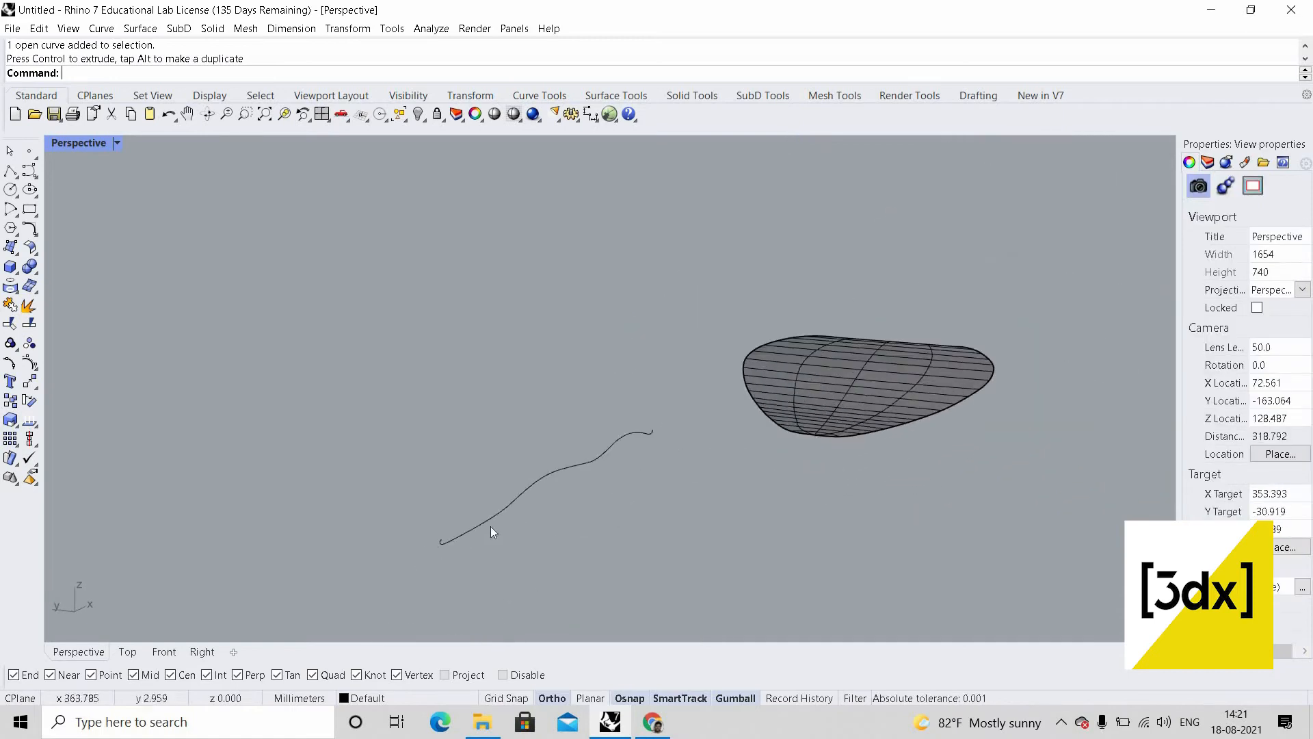
{"action": "scroll", "coordinate": [500, 506], "scroll_direction": "up", "scroll_amount": 5}
{"action": "left_click", "coordinate": [547, 501]}
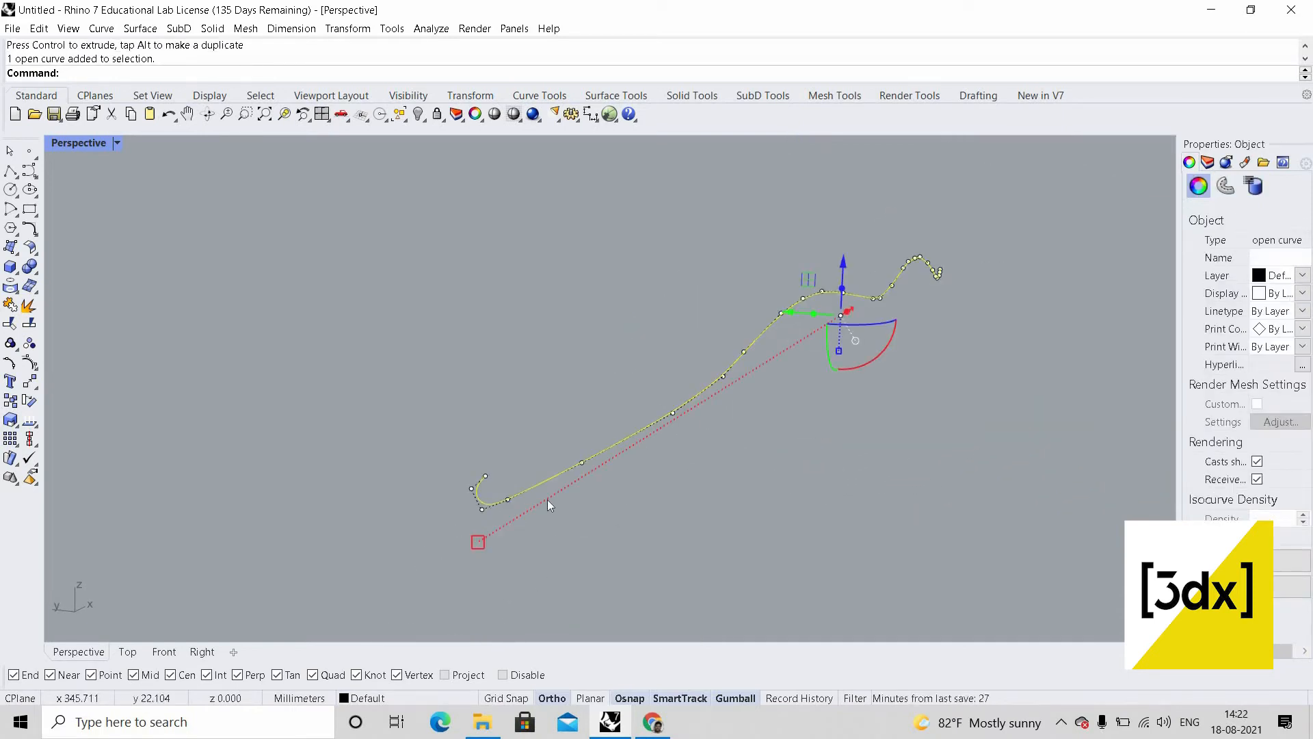
{"action": "type", "text": "Move"}
{"action": "key", "text": "Return"}
{"action": "key", "text": "Escape"}
{"action": "key", "text": "Escape"}
{"action": "scroll", "coordinate": [783, 435], "scroll_direction": "down", "scroll_amount": 10}
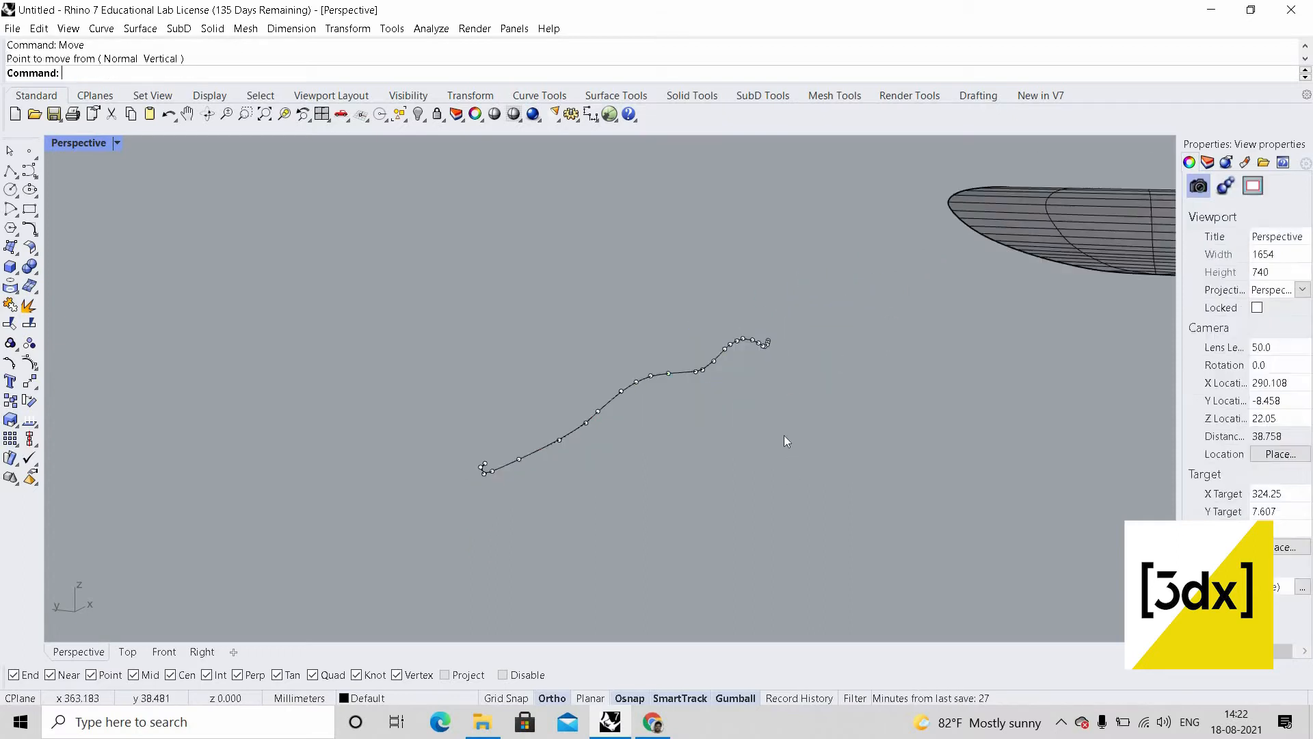
- Hide the roof network surface, leaving its edge curves and cross arcs visible
{"action": "right_click_drag", "start_coordinate": [783, 435], "coordinate": [650, 419]}
{"action": "scroll", "coordinate": [649, 424], "scroll_direction": "up", "scroll_amount": 8}
{"action": "scroll", "coordinate": [650, 432], "scroll_direction": "up", "scroll_amount": 4}
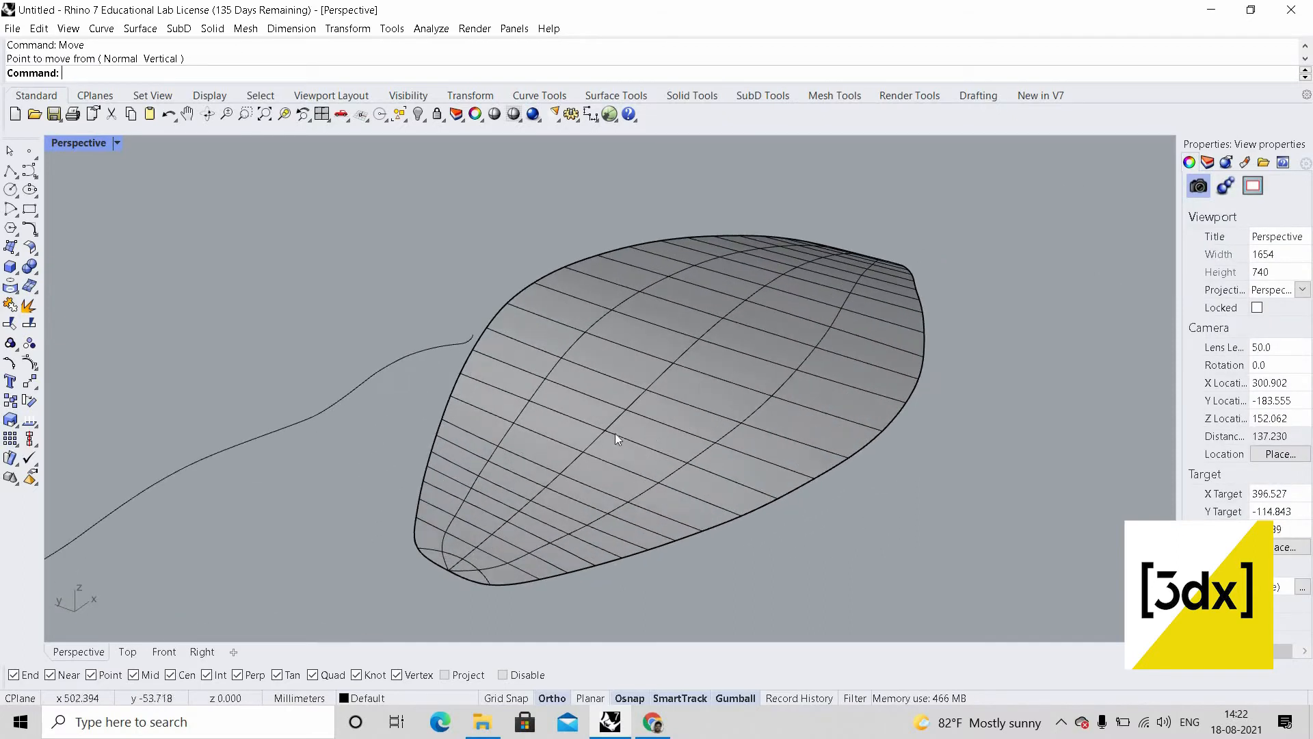
{"action": "left_click", "coordinate": [612, 433]}
{"action": "middle_click", "coordinate": [610, 429]}
{"action": "left_click", "coordinate": [611, 426]}
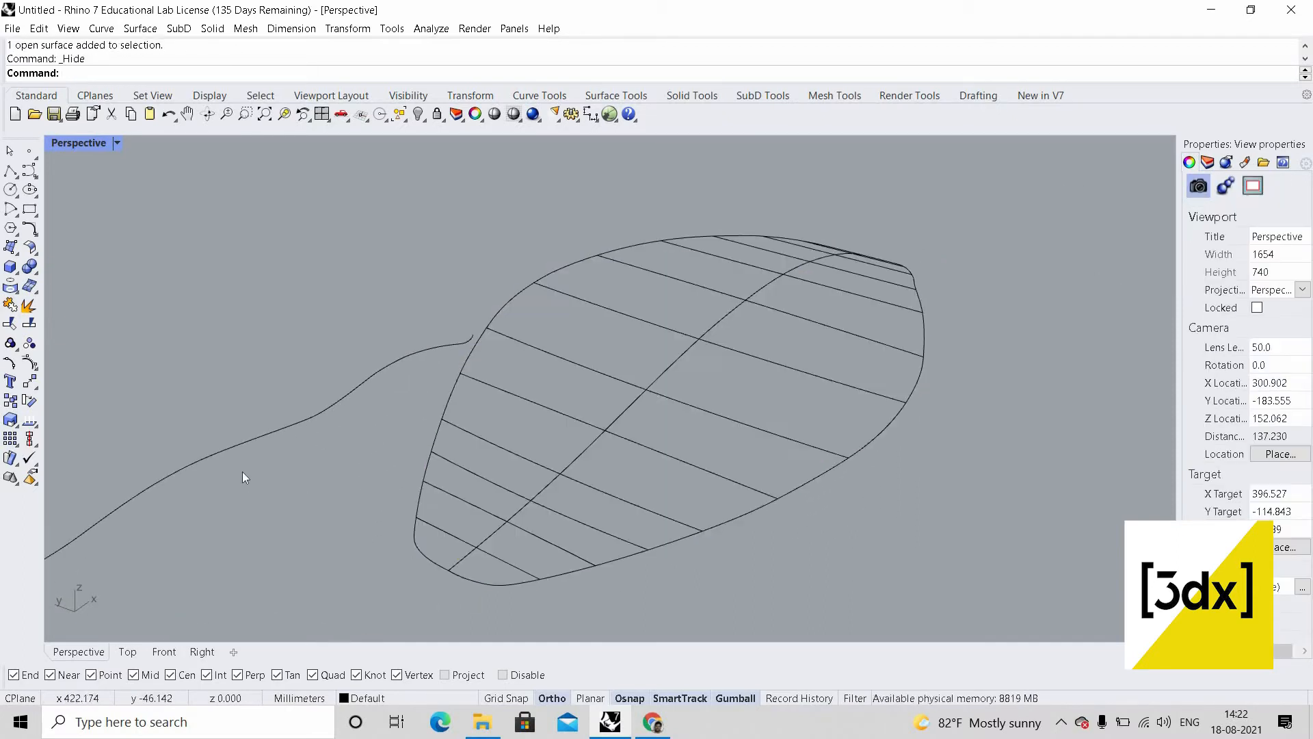
- Move the underside curve from its low-X end to the roof's central ridge curve end at the low-X tip
{"action": "scroll", "coordinate": [242, 471], "scroll_direction": "down", "scroll_amount": 6}
{"action": "left_click", "coordinate": [269, 435]}
{"action": "right_click_drag", "start_coordinate": [290, 522], "coordinate": [530, 459], "text": "shift"}
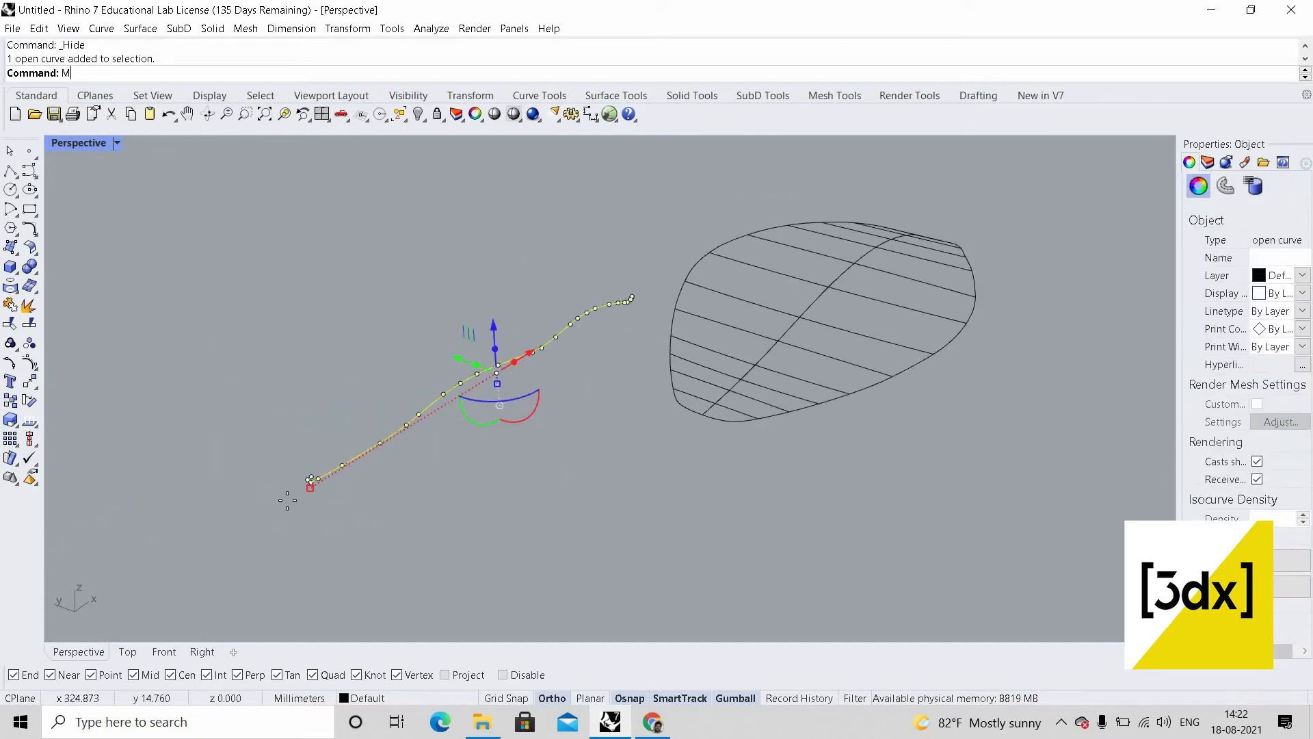
{"action": "type", "text": "Mo"}
{"action": "key", "text": "Return"}
{"action": "scroll", "coordinate": [313, 478], "scroll_direction": "up", "scroll_amount": 6}
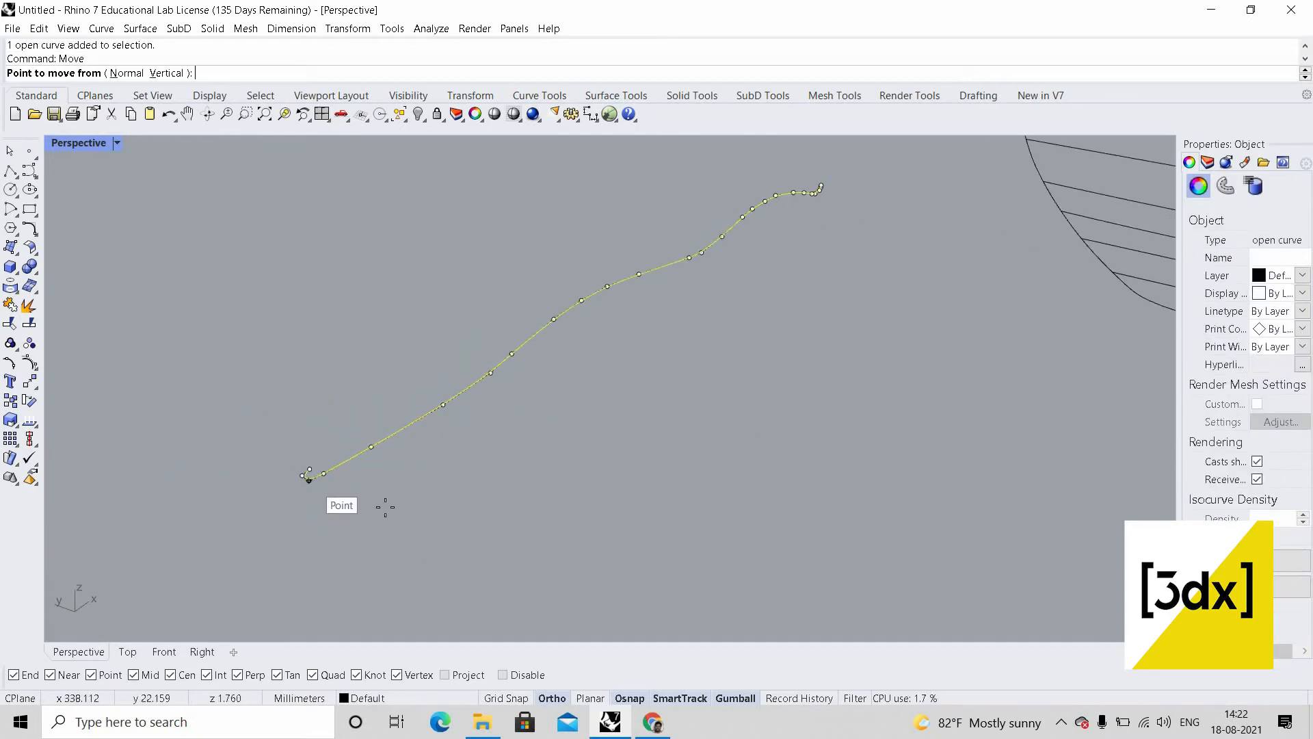
{"action": "left_click", "coordinate": [308, 477]}
{"action": "scroll", "coordinate": [491, 514], "scroll_direction": "down", "scroll_amount": 5}
{"action": "scroll", "coordinate": [929, 453], "scroll_direction": "up", "scroll_amount": 2}
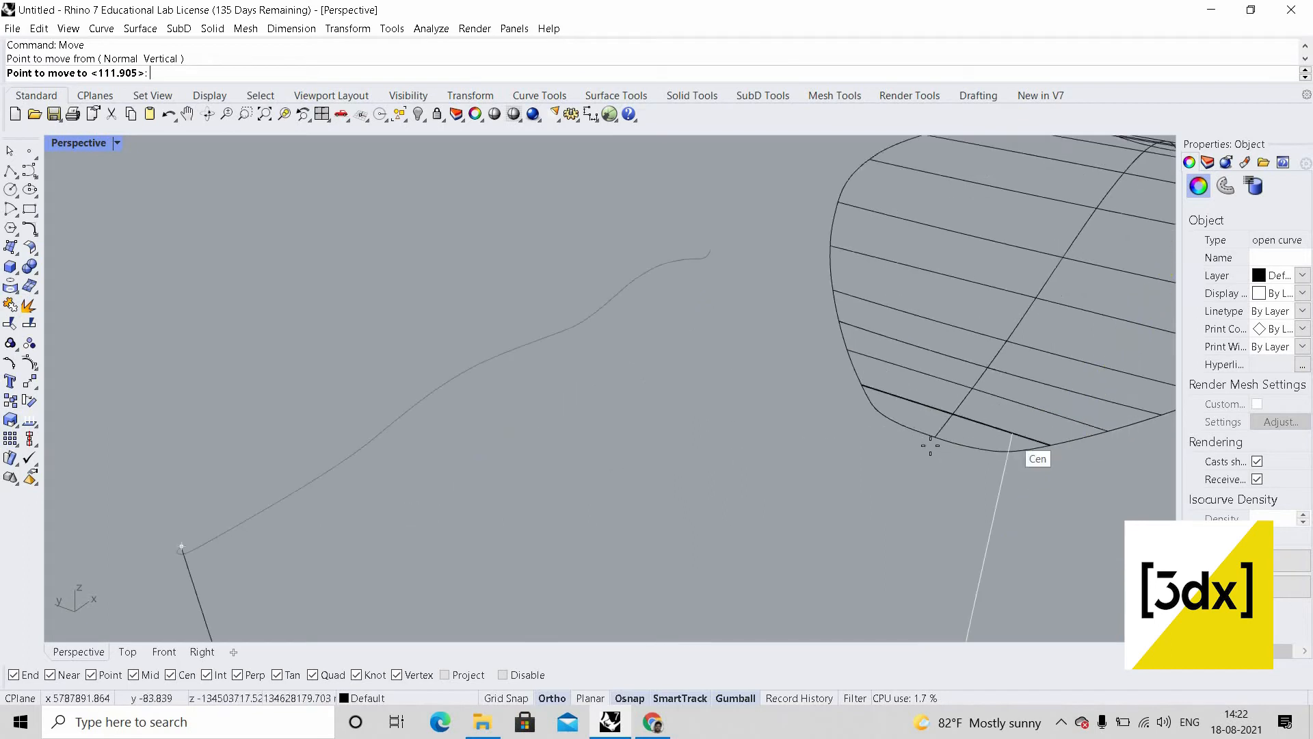
{"action": "left_click", "coordinate": [934, 441]}
- Examine how the underside curve lines up with the ridge and edge curves at the high-X tip
{"action": "scroll", "coordinate": [1010, 440], "scroll_direction": "down", "scroll_amount": 1}
{"action": "right_click_drag", "start_coordinate": [1010, 439], "coordinate": [984, 443]}
{"action": "scroll", "coordinate": [836, 457], "scroll_direction": "down", "scroll_amount": 12}
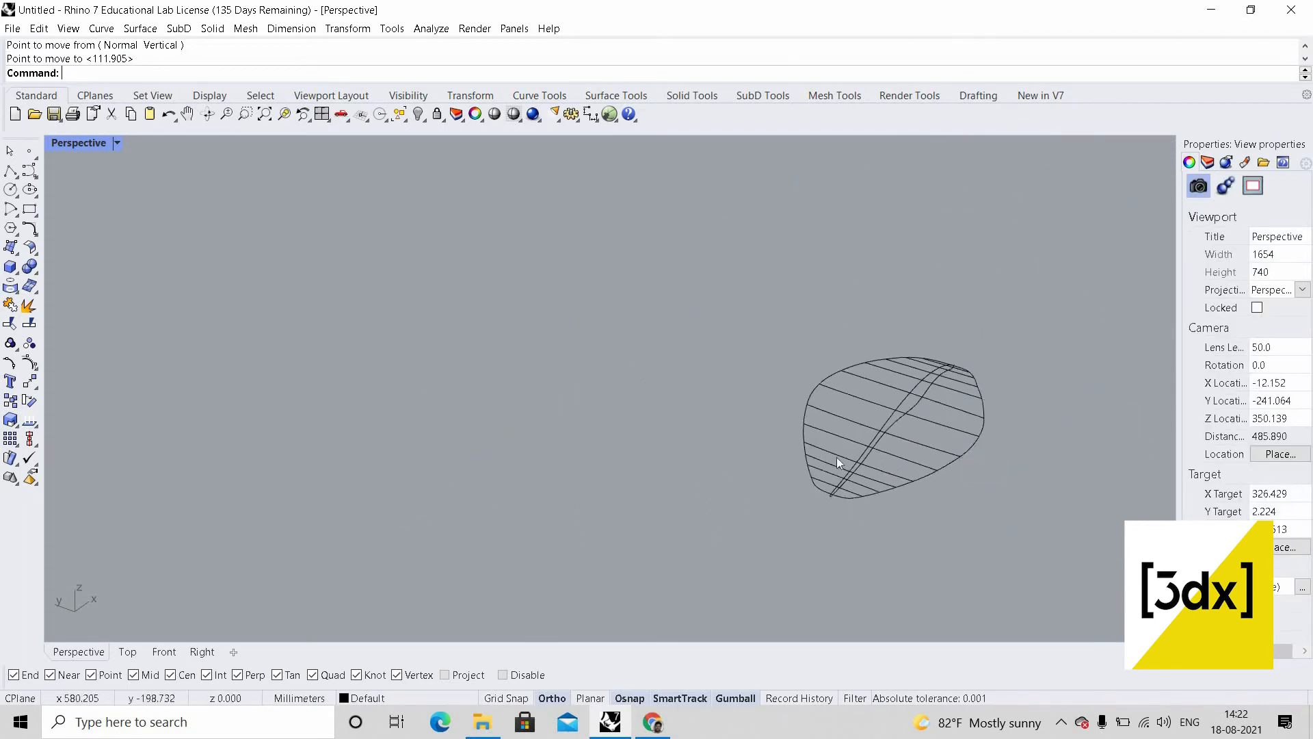
{"action": "right_click_drag", "start_coordinate": [836, 457], "coordinate": [645, 531]}
{"action": "scroll", "coordinate": [906, 438], "scroll_direction": "up", "scroll_amount": 4}
{"action": "scroll", "coordinate": [875, 466], "scroll_direction": "up", "scroll_amount": 4}
{"action": "scroll", "coordinate": [646, 531], "scroll_direction": "down", "scroll_amount": 2}
{"action": "scroll", "coordinate": [658, 484], "scroll_direction": "up", "scroll_amount": 4}
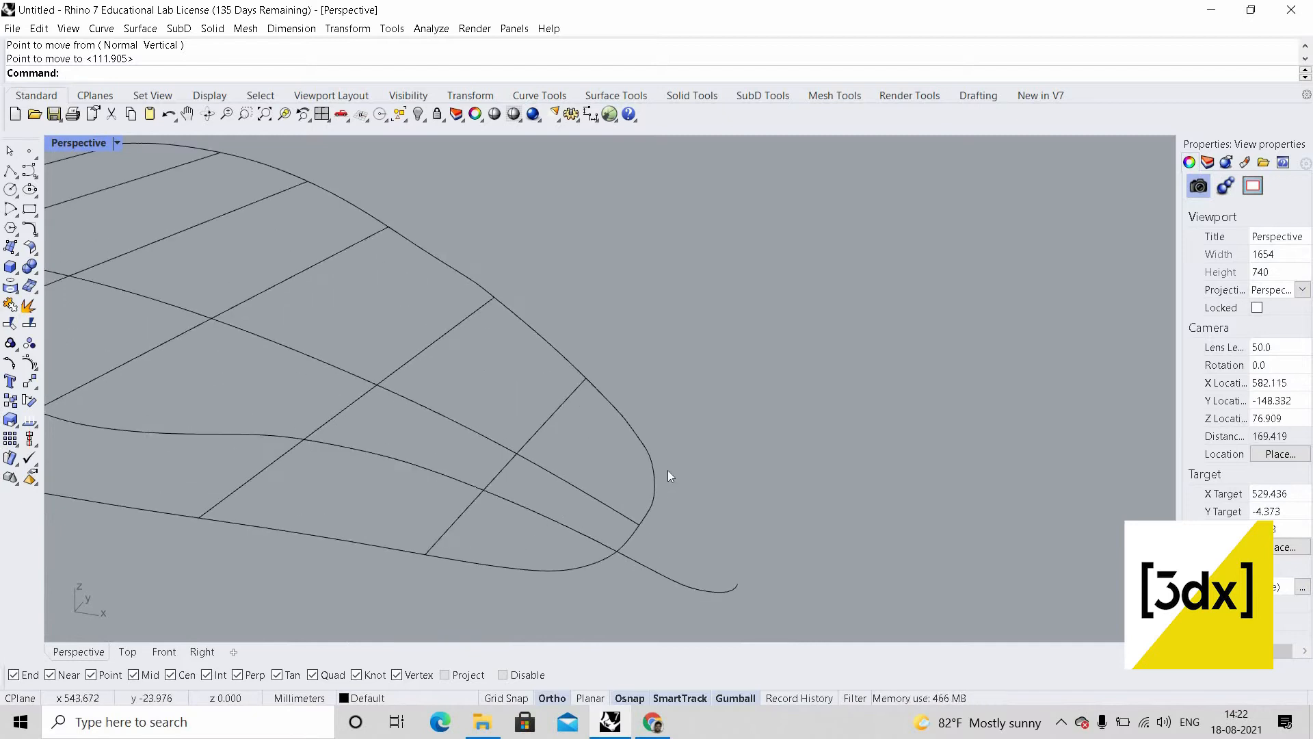
{"action": "scroll", "coordinate": [677, 479], "scroll_direction": "down", "scroll_amount": 8}
{"action": "right_click_drag", "start_coordinate": [640, 415], "coordinate": [614, 387]}
{"action": "scroll", "coordinate": [614, 387], "scroll_direction": "up", "scroll_amount": 3}
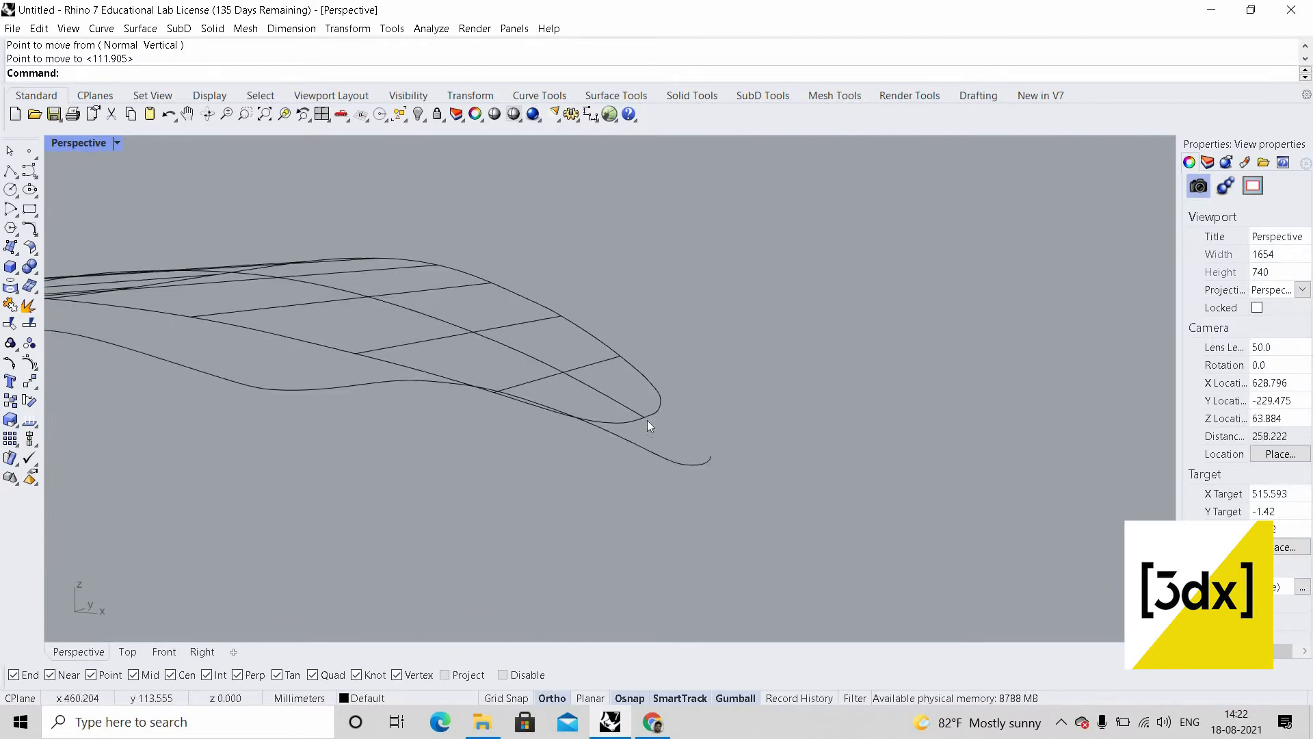
{"action": "scroll", "coordinate": [643, 413], "scroll_direction": "up", "scroll_amount": 4}
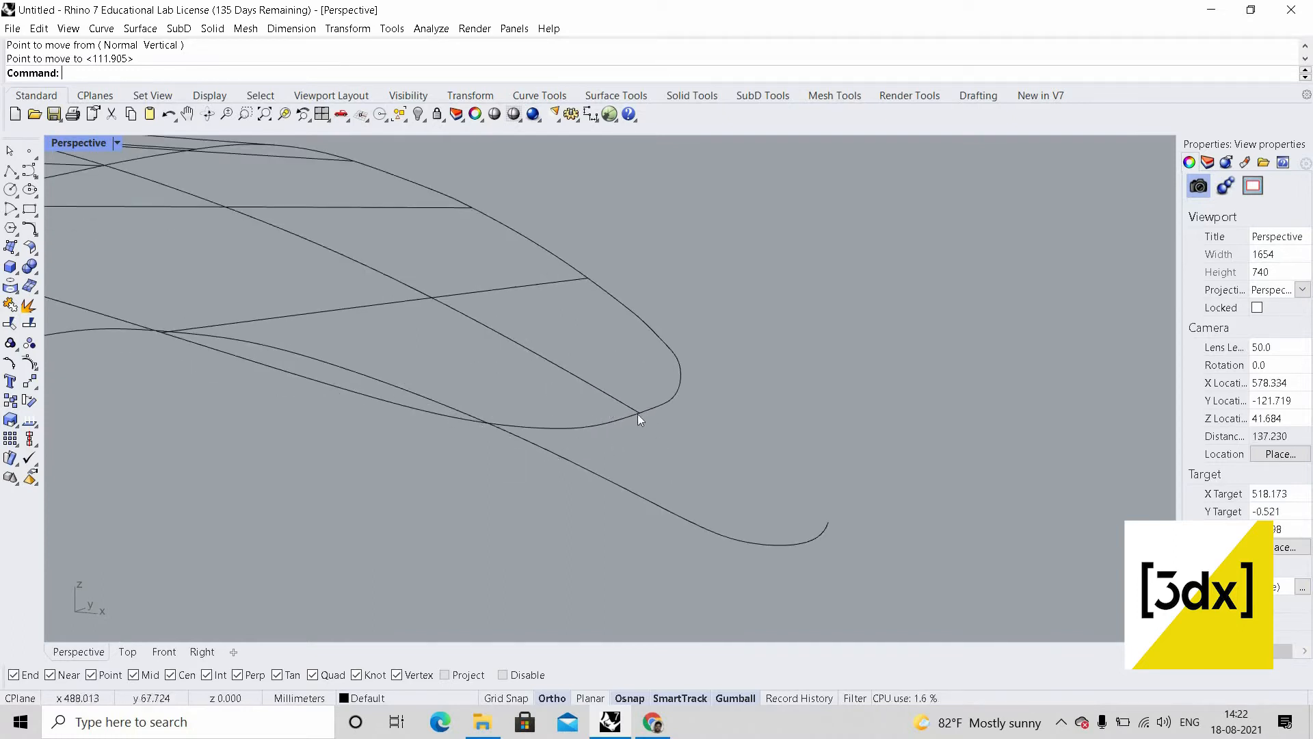
{"action": "scroll", "coordinate": [724, 445], "scroll_direction": "down", "scroll_amount": 10}
{"action": "scroll", "coordinate": [740, 459], "scroll_direction": "up", "scroll_amount": 4}
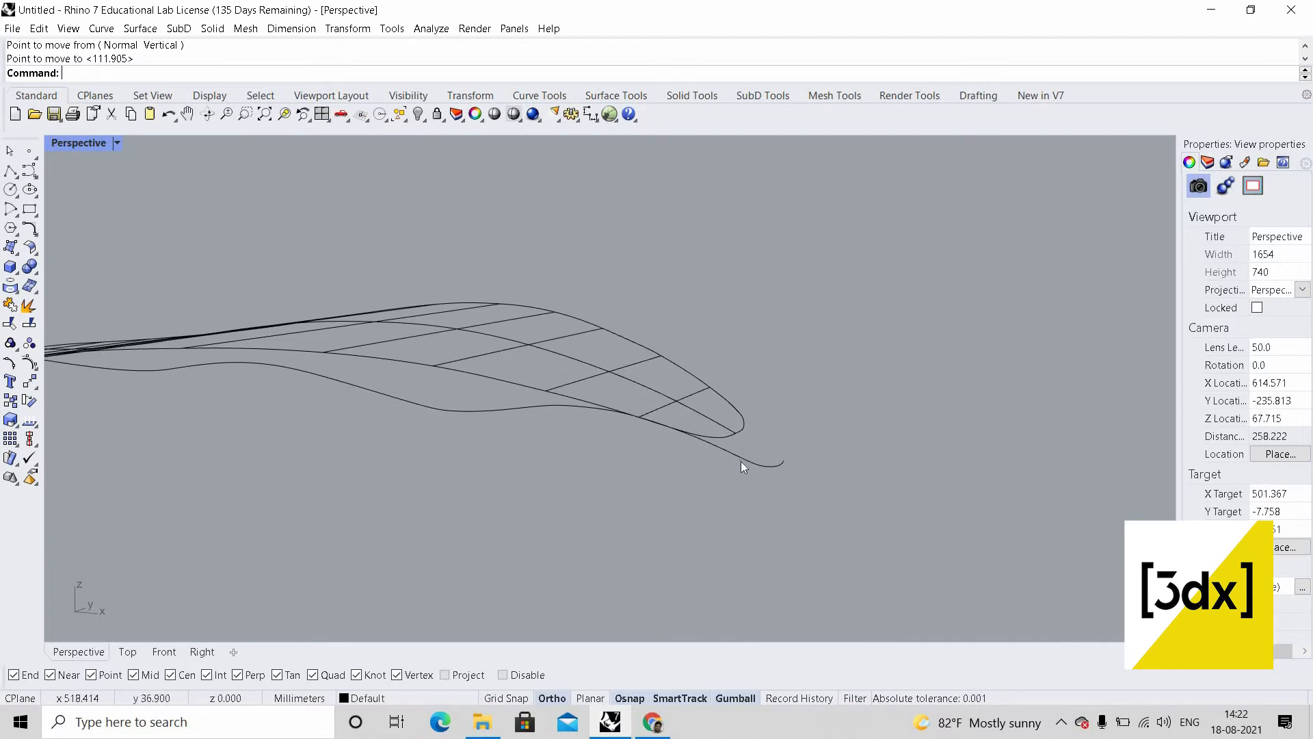
- Move the underside curve from its high-X end point to the ridge curve's end at the high-X tip
{"action": "left_click", "coordinate": [784, 470]}
{"action": "scroll", "coordinate": [785, 472], "scroll_direction": "up", "scroll_amount": 4}
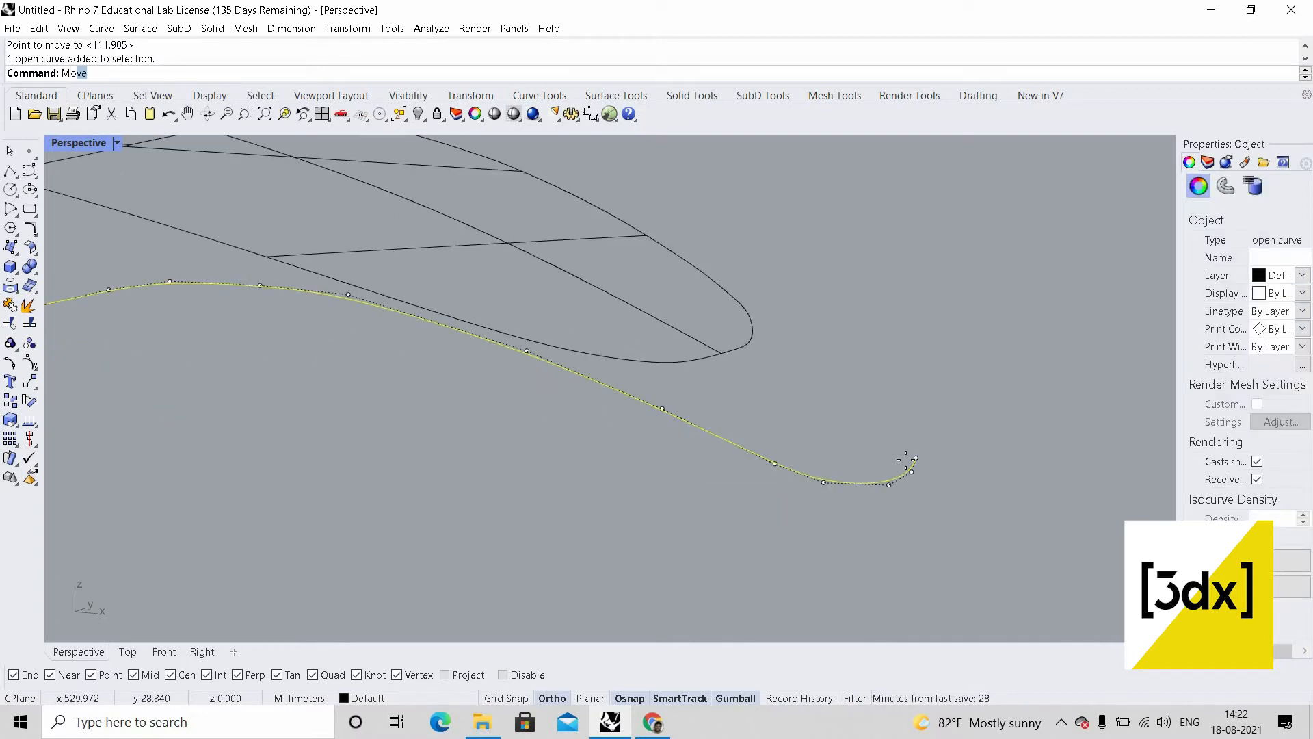
{"action": "key", "text": "Return"}
{"action": "left_click", "coordinate": [915, 457]}
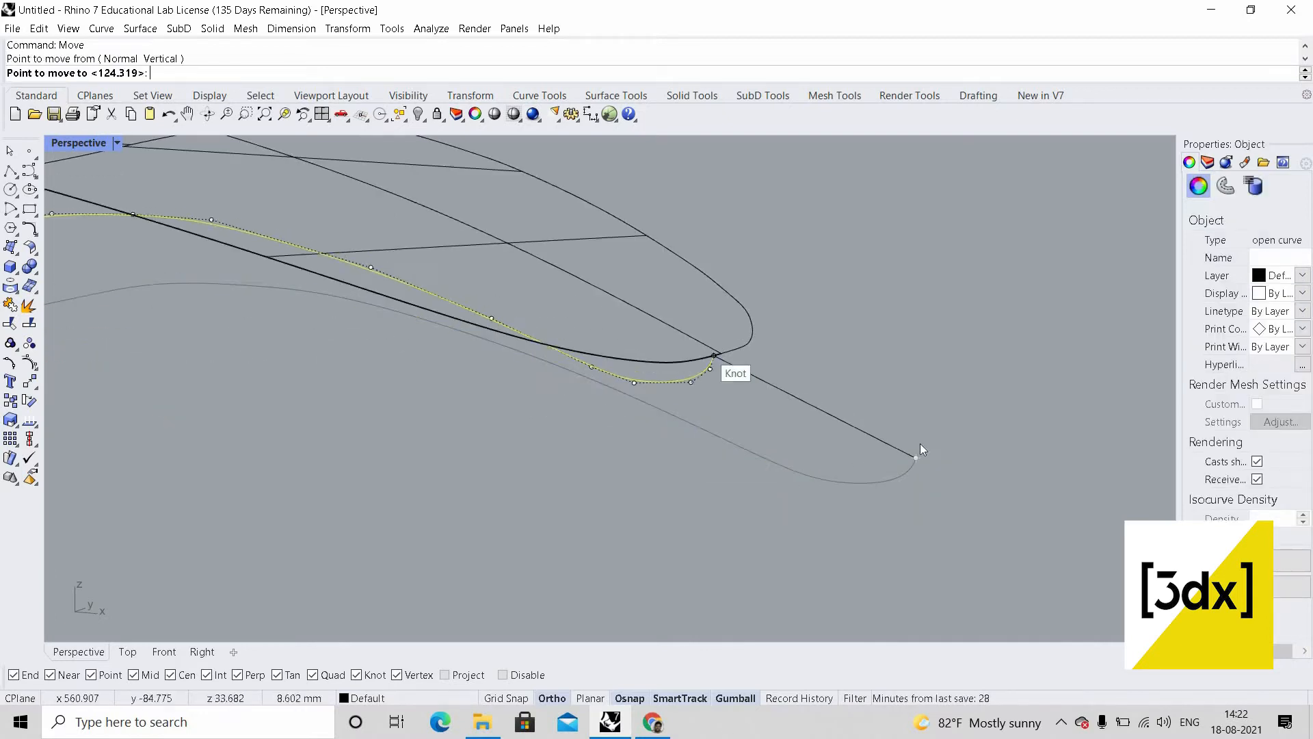
{"action": "left_click", "coordinate": [686, 456]}
{"action": "scroll", "coordinate": [718, 451], "scroll_direction": "down", "scroll_amount": 10}
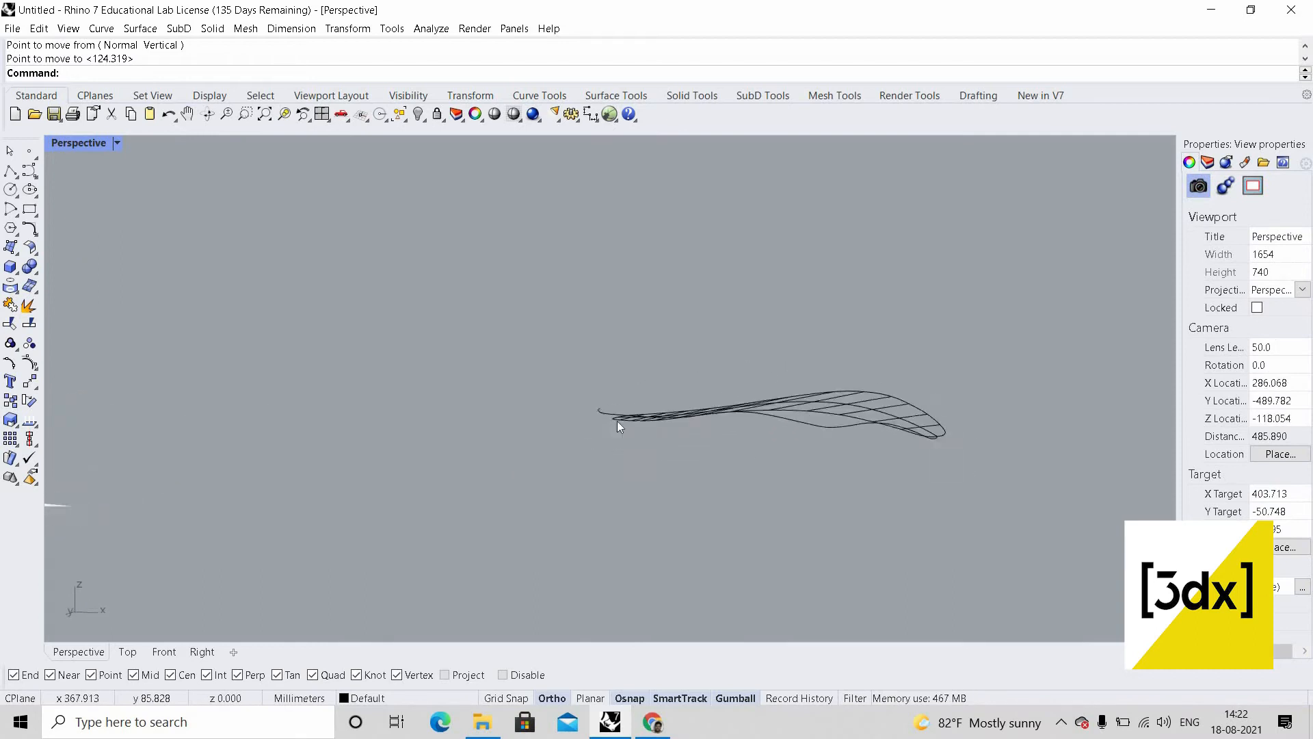
- Select the underside curve, restore the four-view layout, and frame the curve's low-X end in the Front view
{"action": "scroll", "coordinate": [621, 477], "scroll_direction": "up", "scroll_amount": 6}
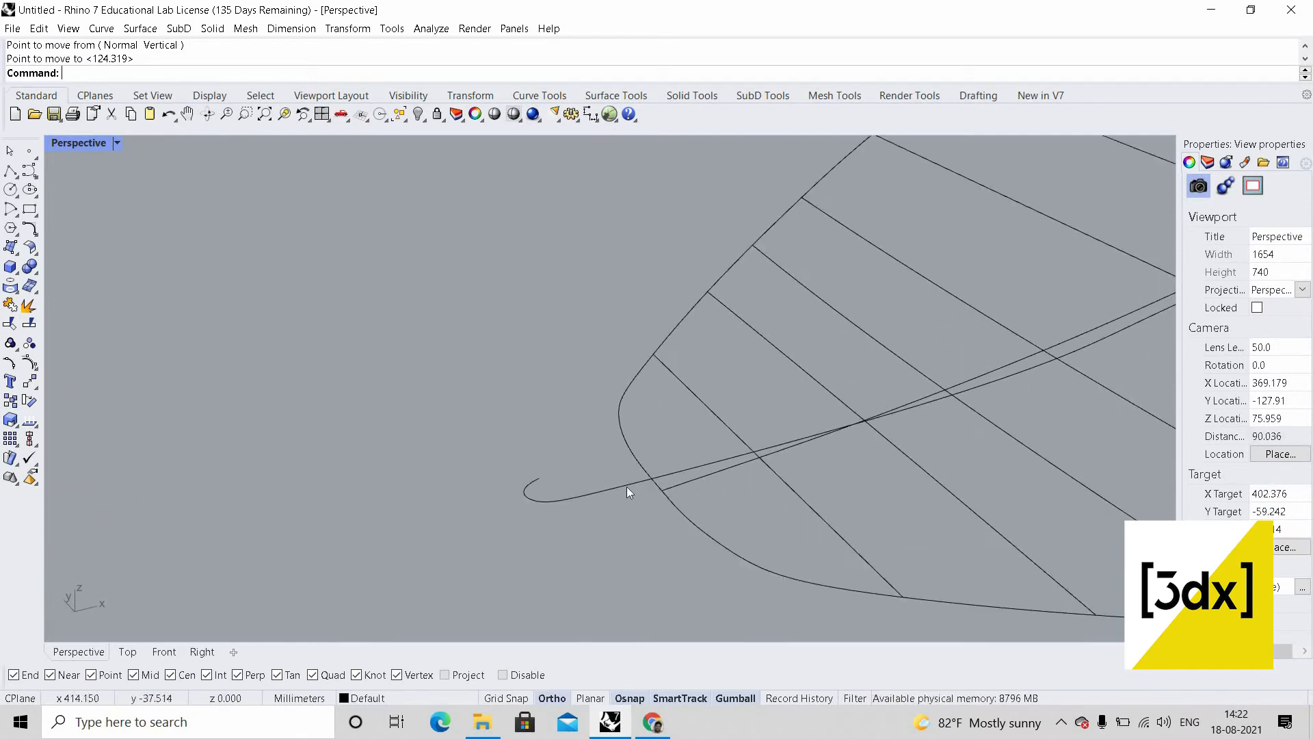
{"action": "left_click", "coordinate": [686, 467]}
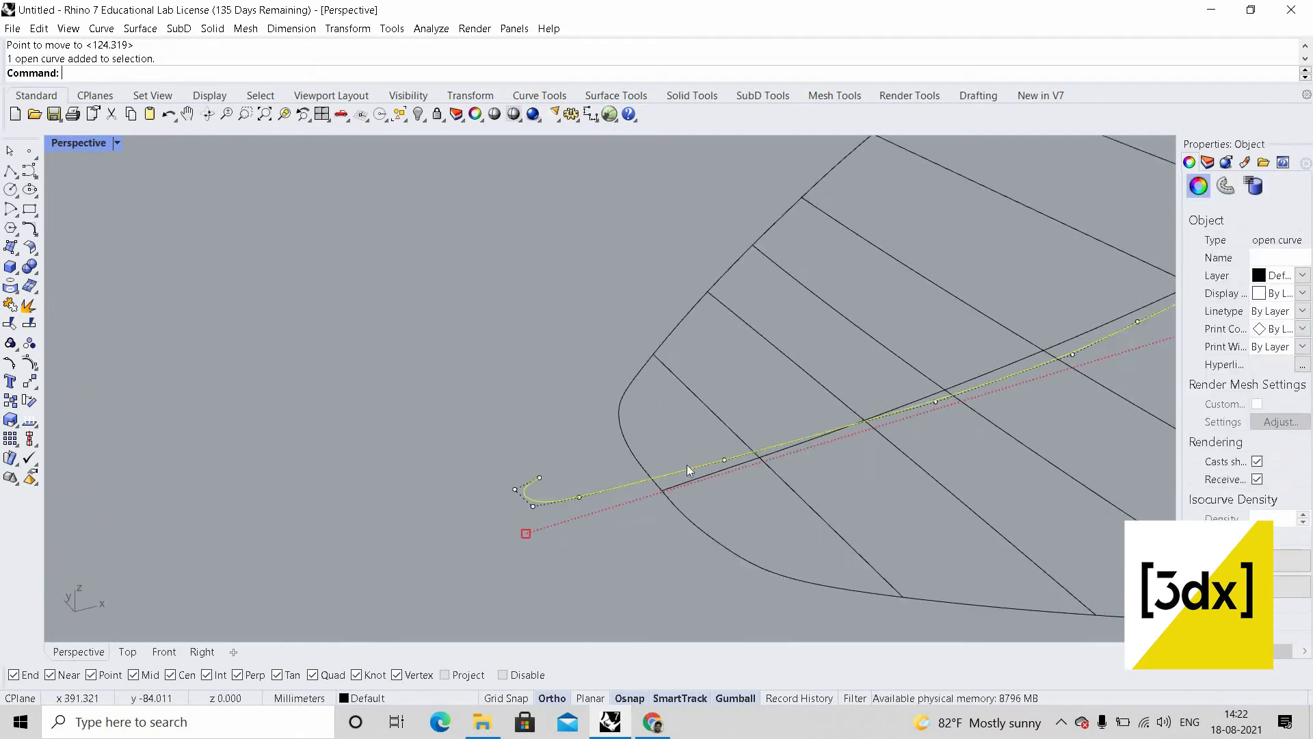
{"action": "double_click", "coordinate": [76, 147]}
{"action": "scroll", "coordinate": [414, 271], "scroll_direction": "up", "scroll_amount": 6}
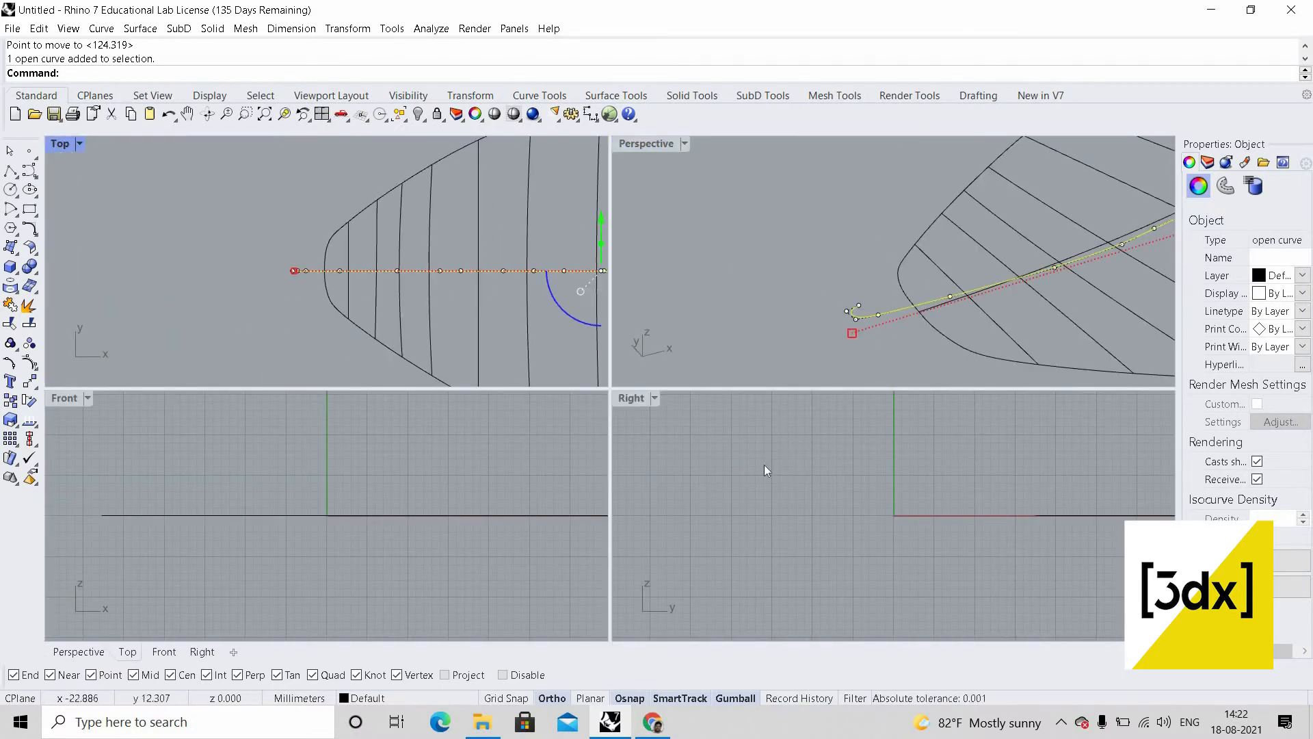
{"action": "scroll", "coordinate": [765, 465], "scroll_direction": "down", "scroll_amount": 10}
{"action": "right_click_drag", "start_coordinate": [734, 477], "coordinate": [824, 555]}
{"action": "scroll", "coordinate": [746, 499], "scroll_direction": "up", "scroll_amount": 9}
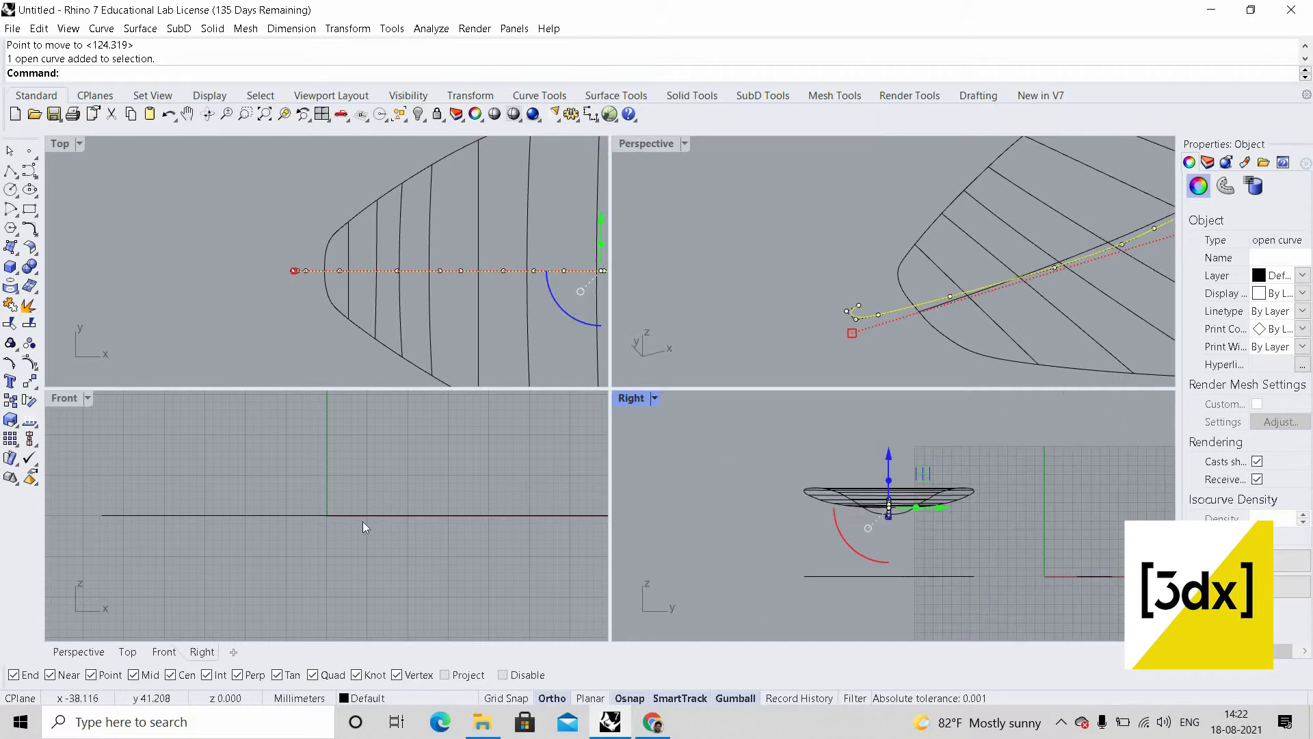
{"action": "scroll", "coordinate": [364, 525], "scroll_direction": "down", "scroll_amount": 15}
{"action": "right_click_drag", "start_coordinate": [549, 508], "coordinate": [281, 508]}
{"action": "scroll", "coordinate": [371, 532], "scroll_direction": "up", "scroll_amount": 2}
{"action": "scroll", "coordinate": [368, 529], "scroll_direction": "up", "scroll_amount": 5}
{"action": "scroll", "coordinate": [327, 514], "scroll_direction": "up", "scroll_amount": 2}
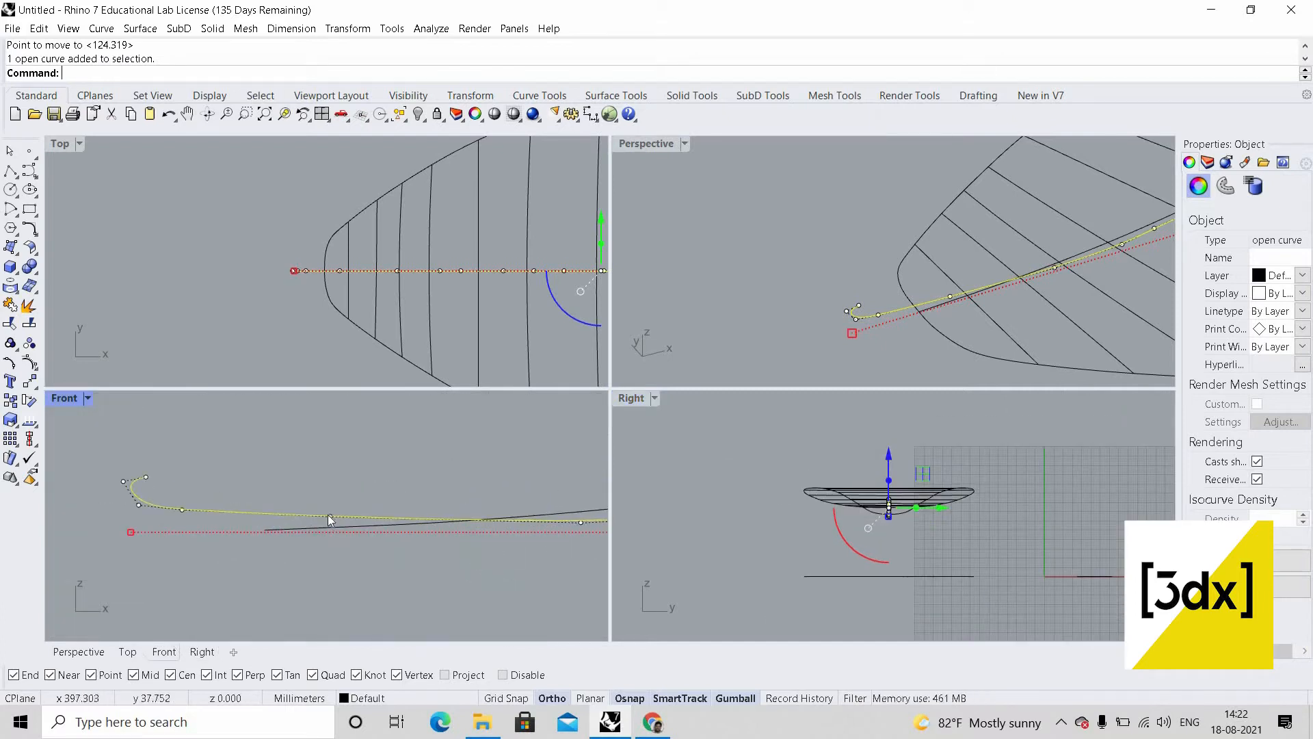
- Try lowering the underside curve's control point just above the ridge curve's low-X end
{"action": "left_click", "coordinate": [330, 515]}
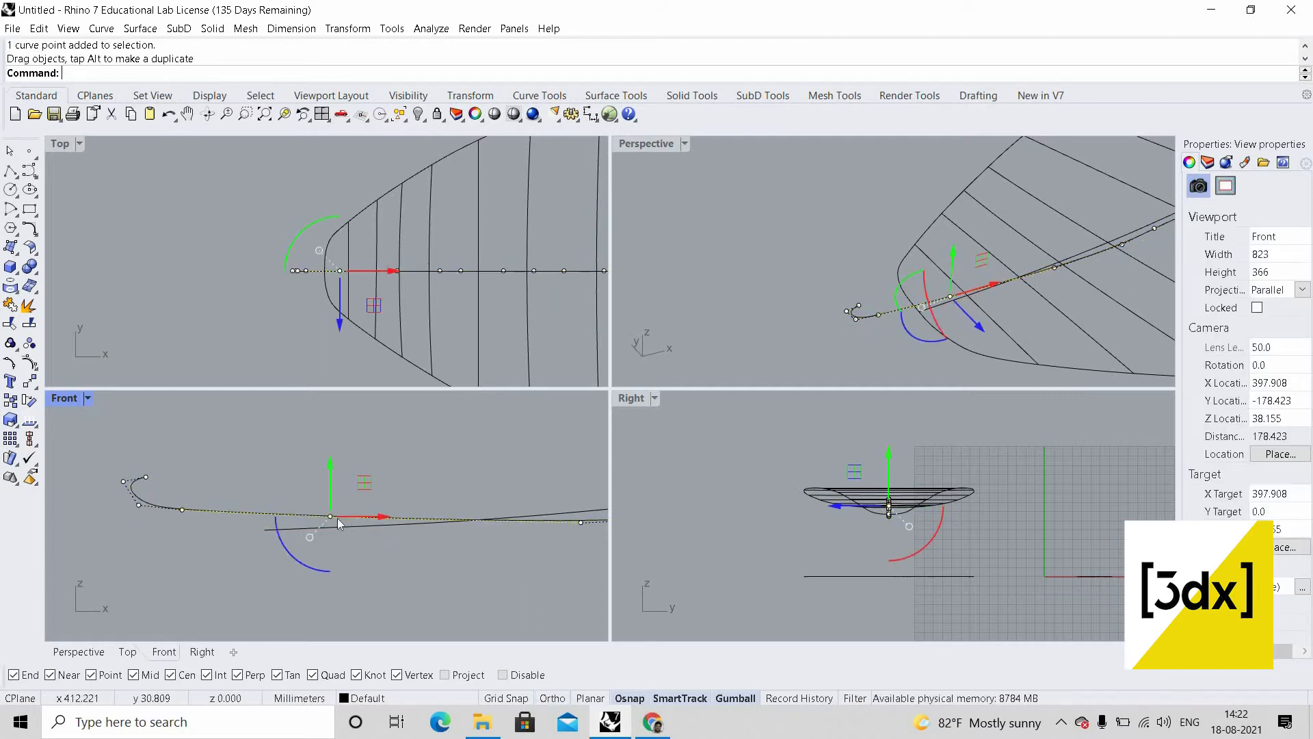
{"action": "left_click_drag", "start_coordinate": [335, 503], "coordinate": [335, 529]}
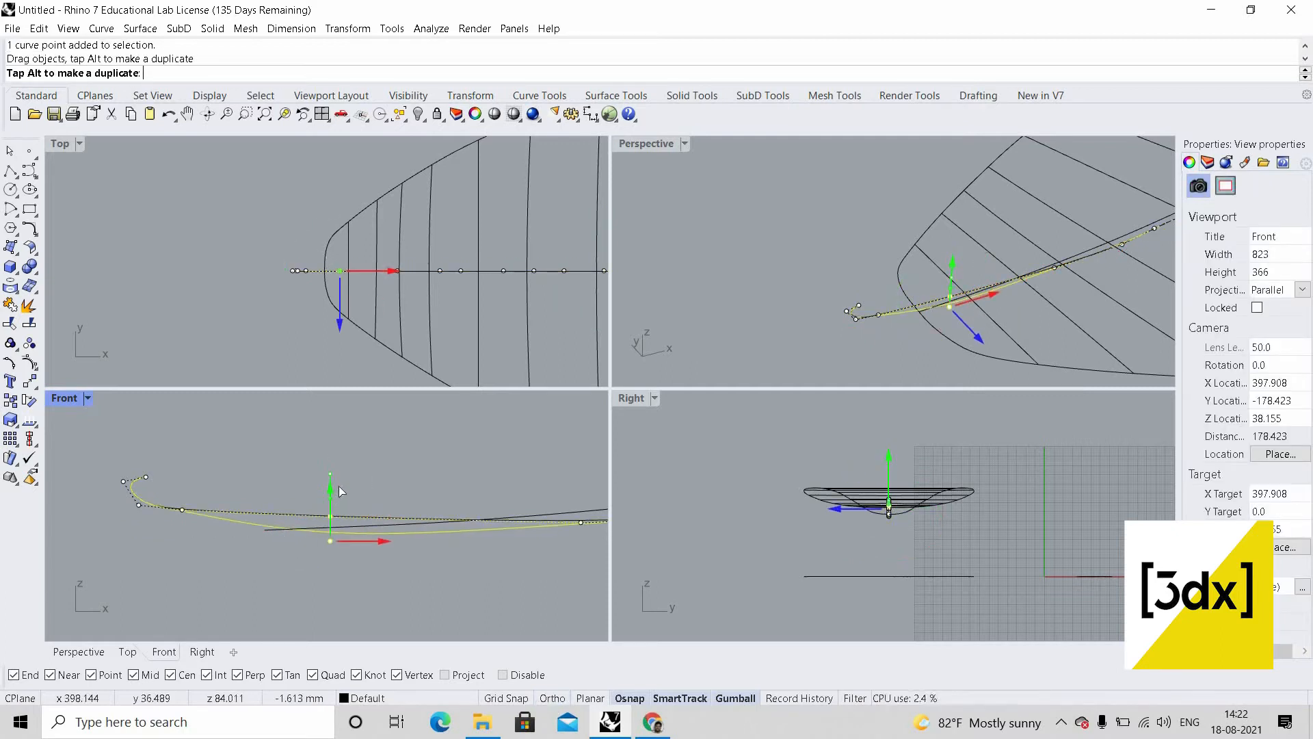
{"action": "key", "text": "ctrl+z"}
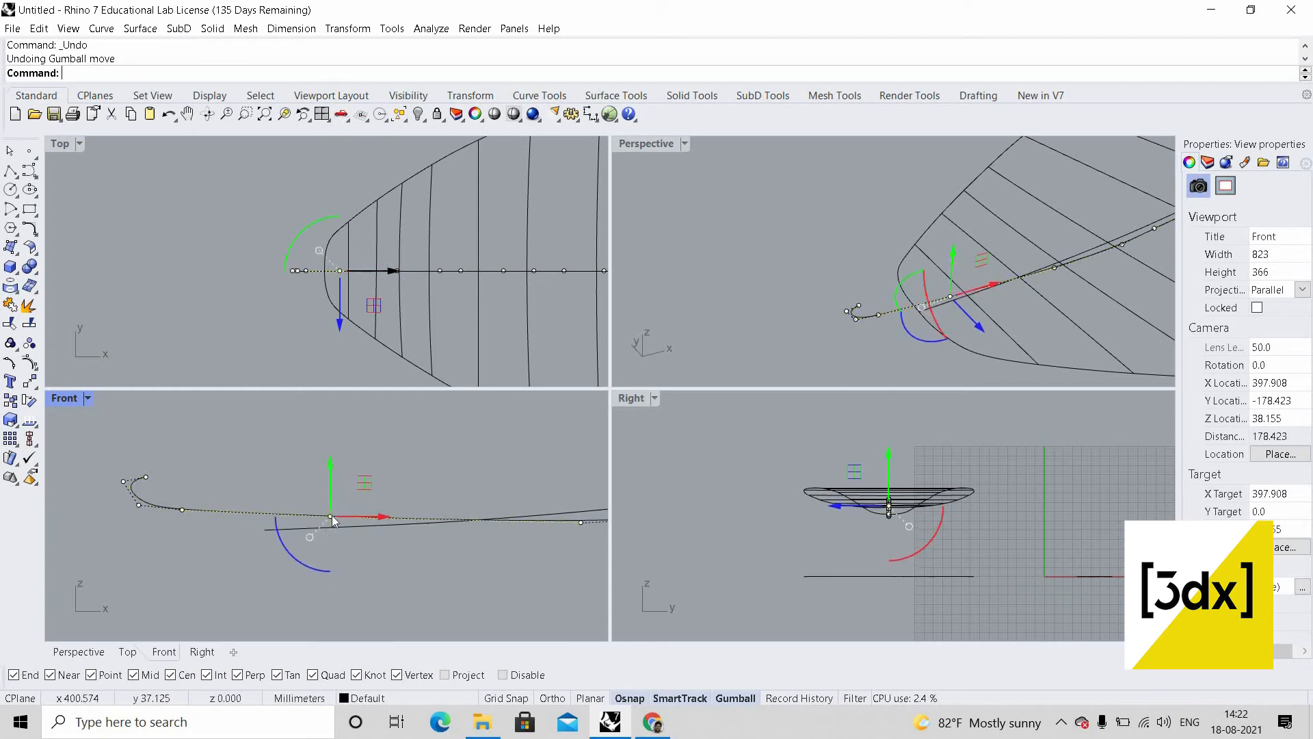
- Snap the underside curve's control point nearest the low-X tip onto the ridge curve's end point
{"action": "scroll", "coordinate": [330, 514], "scroll_direction": "up", "scroll_amount": 4}
{"action": "left_click_drag", "start_coordinate": [252, 553], "coordinate": [920, 312]}
{"action": "scroll", "coordinate": [913, 315], "scroll_direction": "up", "scroll_amount": 12}
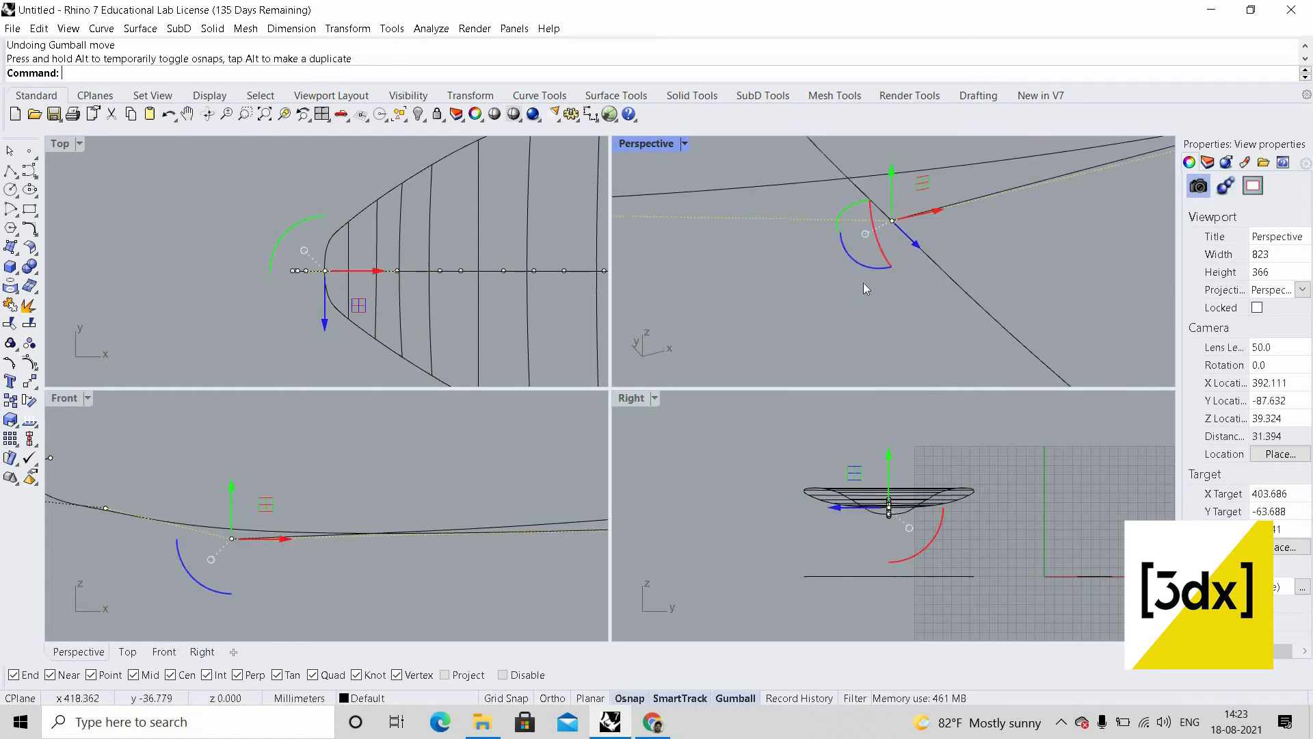
{"action": "scroll", "coordinate": [832, 306], "scroll_direction": "down", "scroll_amount": 8}
{"action": "key", "text": "Escape"}
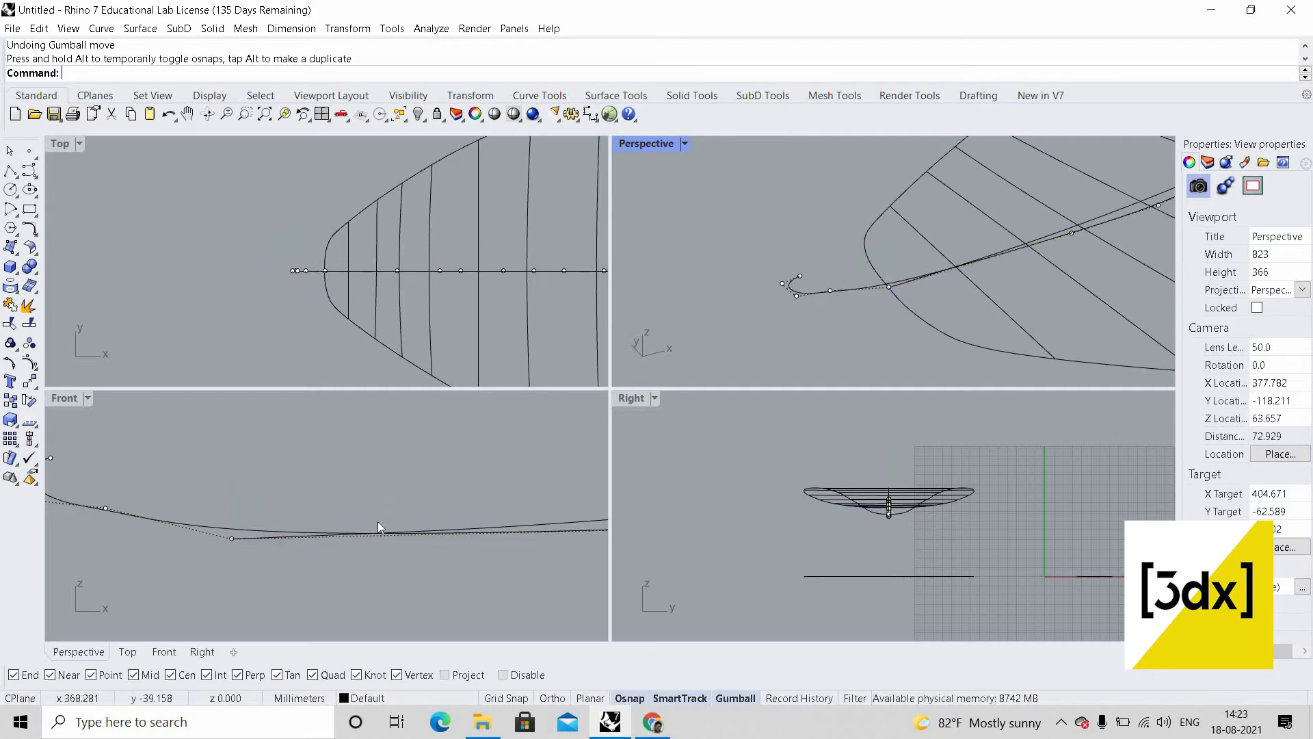
- Trim off the hooked part of the underside curve that extends past the roof edge at the low-X tip
{"action": "scroll", "coordinate": [382, 502], "scroll_direction": "down", "scroll_amount": 9}
{"action": "scroll", "coordinate": [903, 301], "scroll_direction": "up", "scroll_amount": 5}
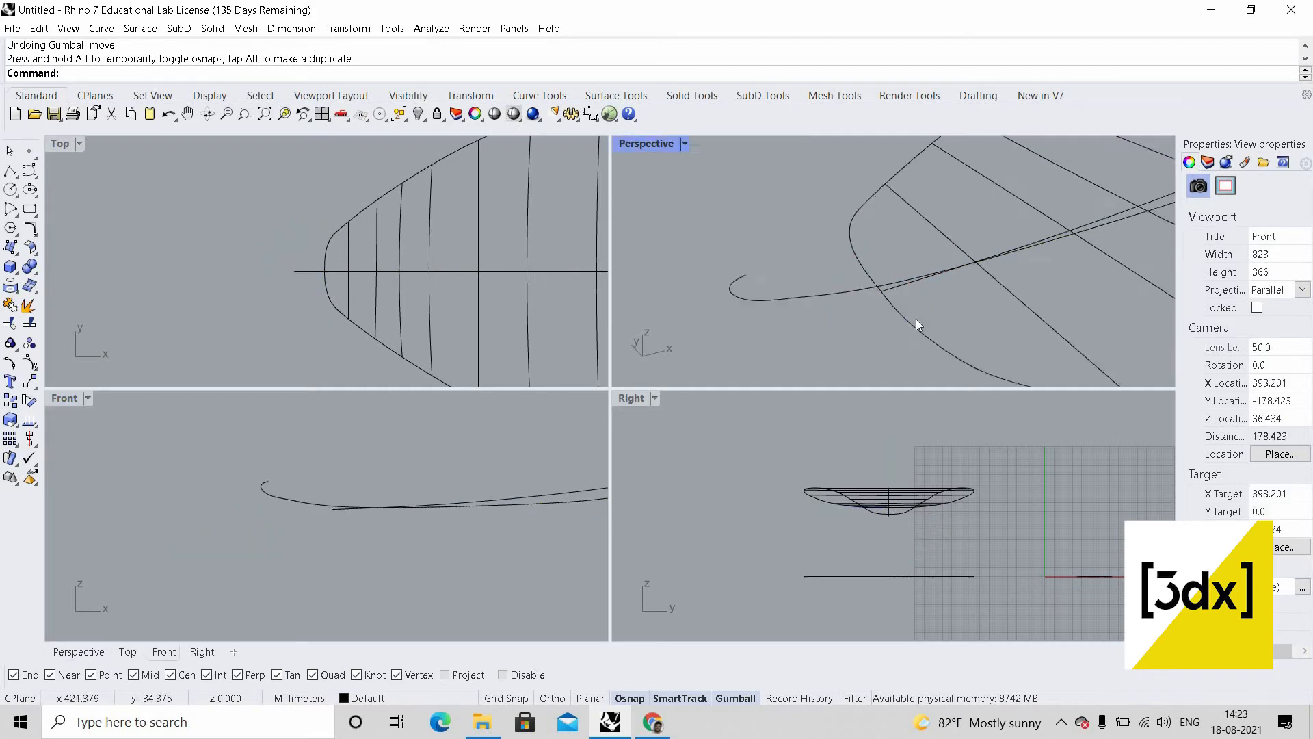
{"action": "left_click", "coordinate": [857, 321]}
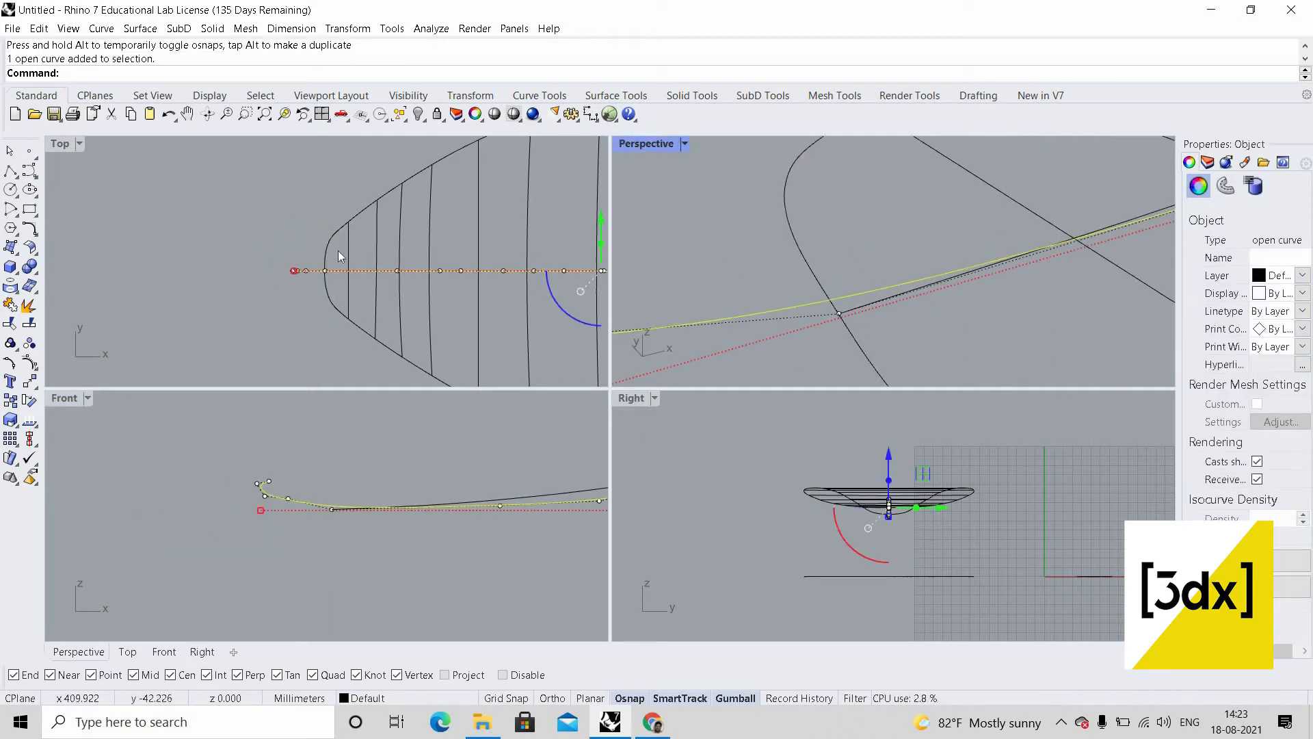
{"action": "left_click", "coordinate": [338, 312], "text": "shift"}
{"action": "scroll", "coordinate": [335, 308], "scroll_direction": "up", "scroll_amount": 2}
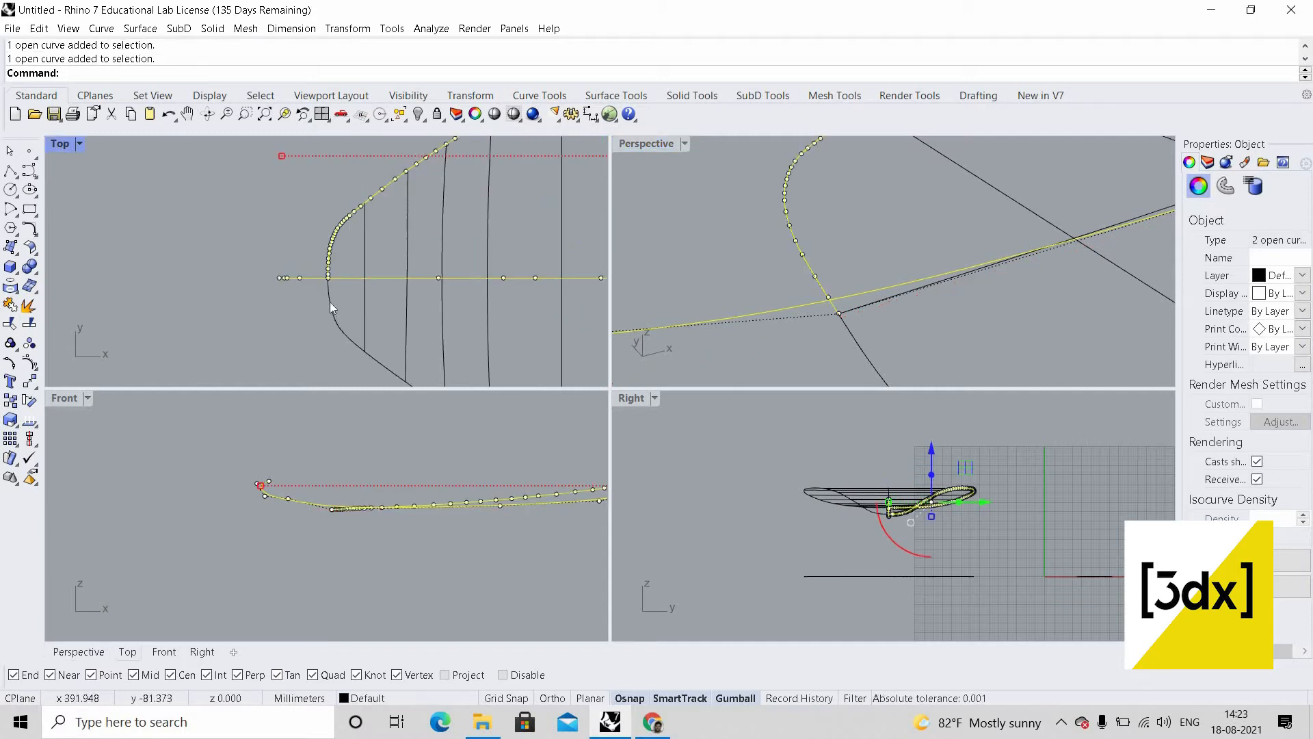
{"action": "key", "text": "Return"}
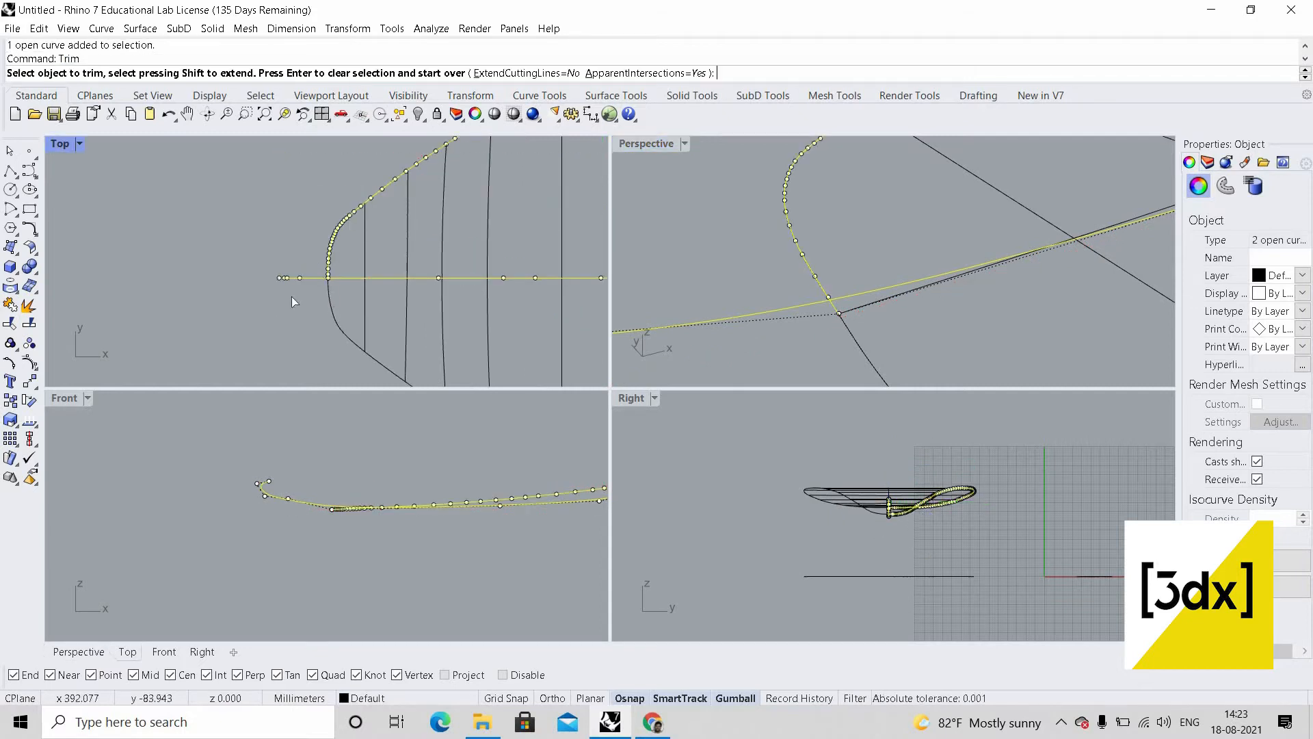
{"action": "left_click", "coordinate": [301, 277]}
{"action": "key", "text": "Return"}
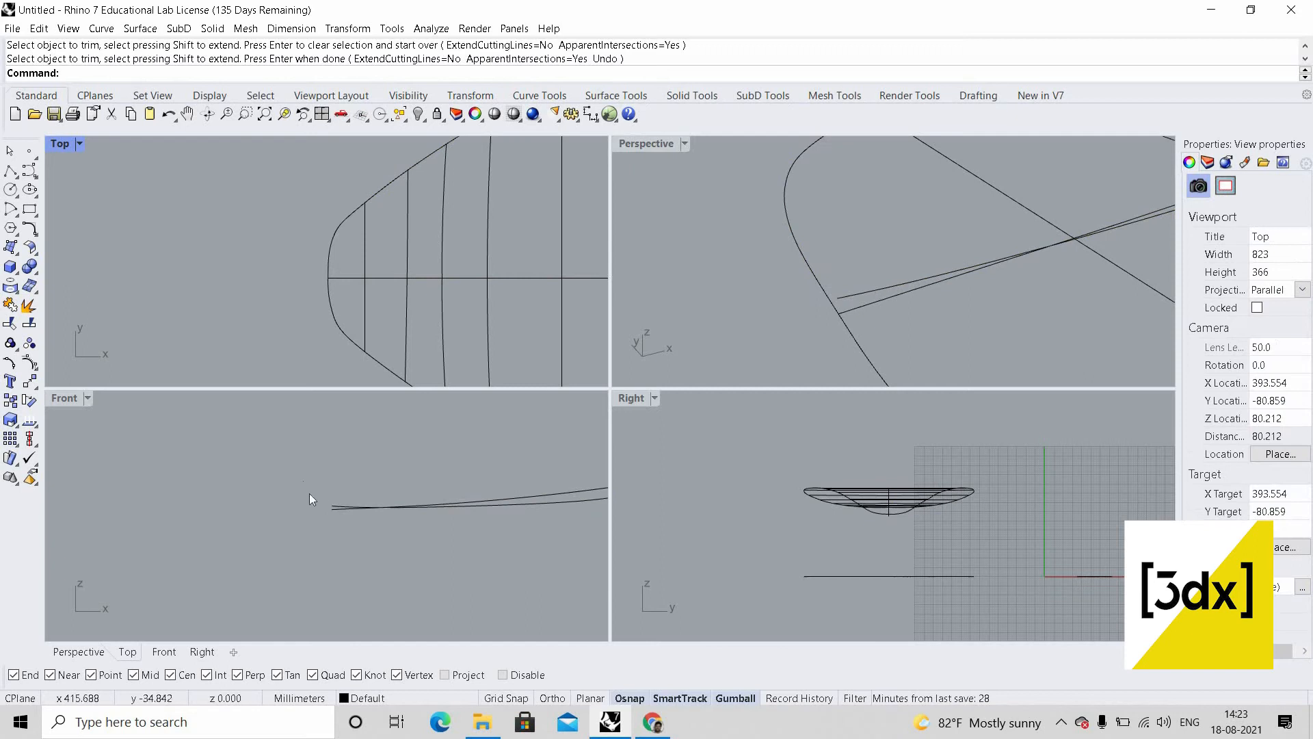
- Snap the trimmed underside curve's low-X end point onto the end of the ridge curve
{"action": "left_click", "coordinate": [876, 290]}
{"action": "scroll", "coordinate": [342, 511], "scroll_direction": "up", "scroll_amount": 12}
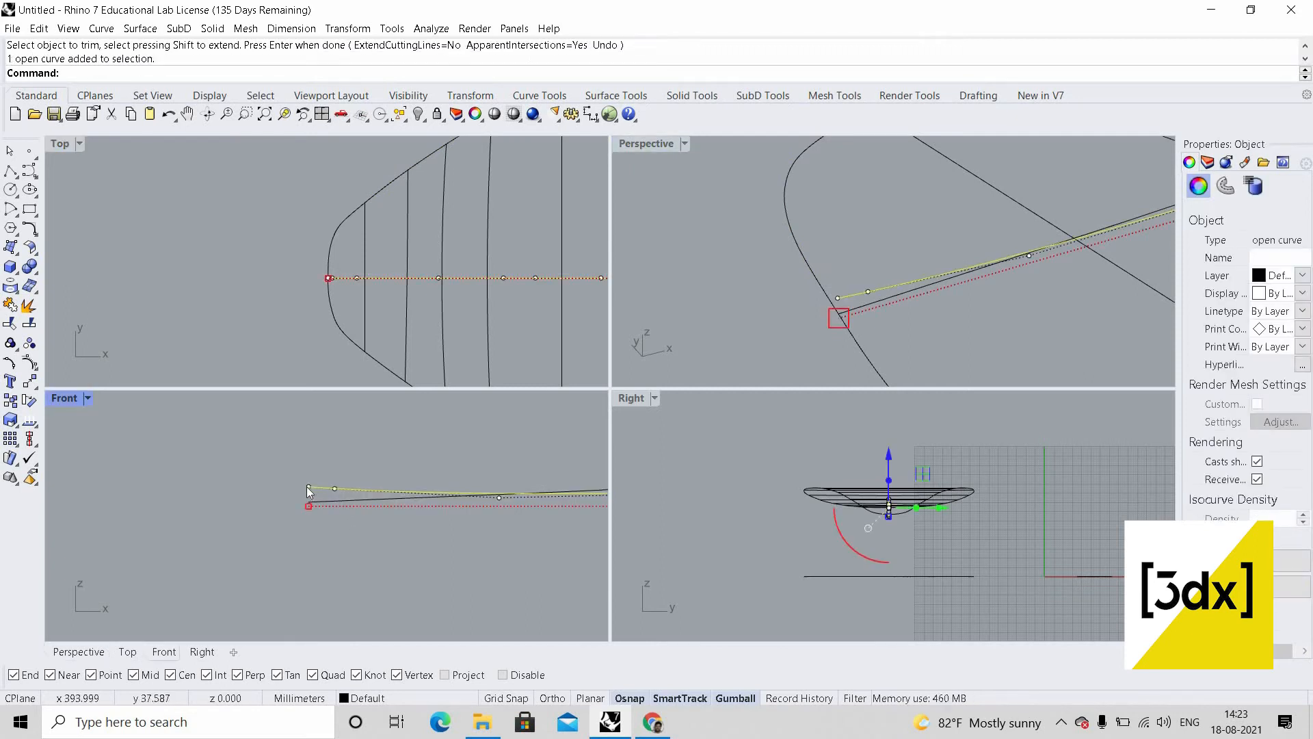
{"action": "left_click", "coordinate": [308, 486]}
{"action": "left_click_drag", "start_coordinate": [308, 487], "coordinate": [308, 502]}
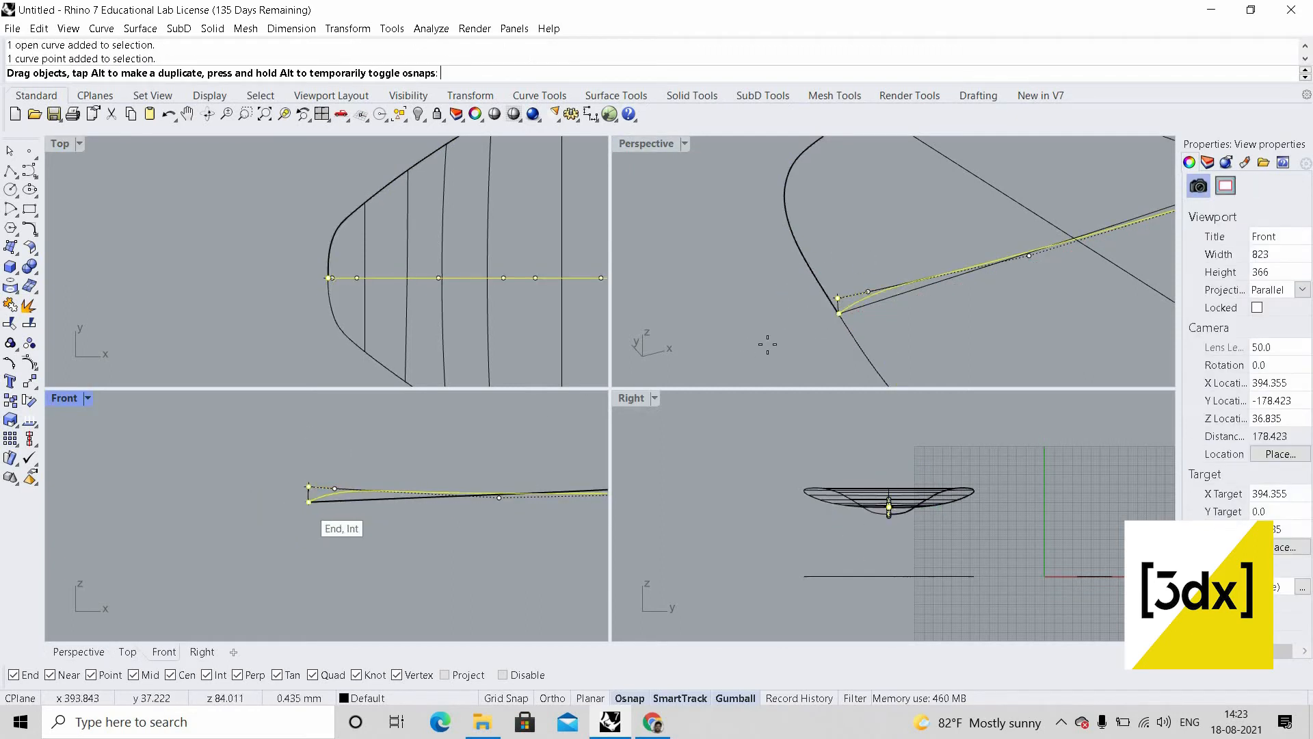
- Lower the underside curve's next two control points near the low-X tip so the curve runs smoothly beneath the ridge
{"action": "left_click_drag", "start_coordinate": [768, 344], "coordinate": [949, 300]}
{"action": "left_click", "coordinate": [868, 291]}
{"action": "scroll", "coordinate": [932, 306], "scroll_direction": "down", "scroll_amount": 8}
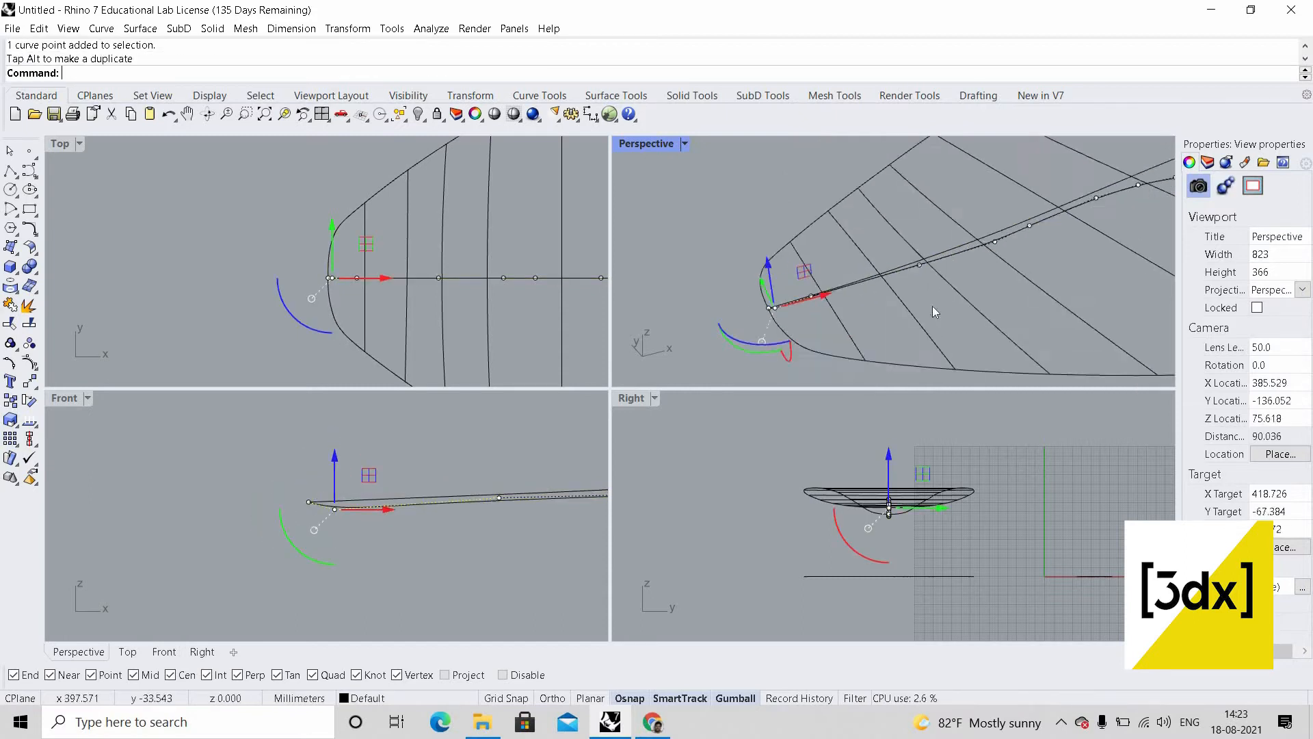
{"action": "scroll", "coordinate": [773, 311], "scroll_direction": "up", "scroll_amount": 8}
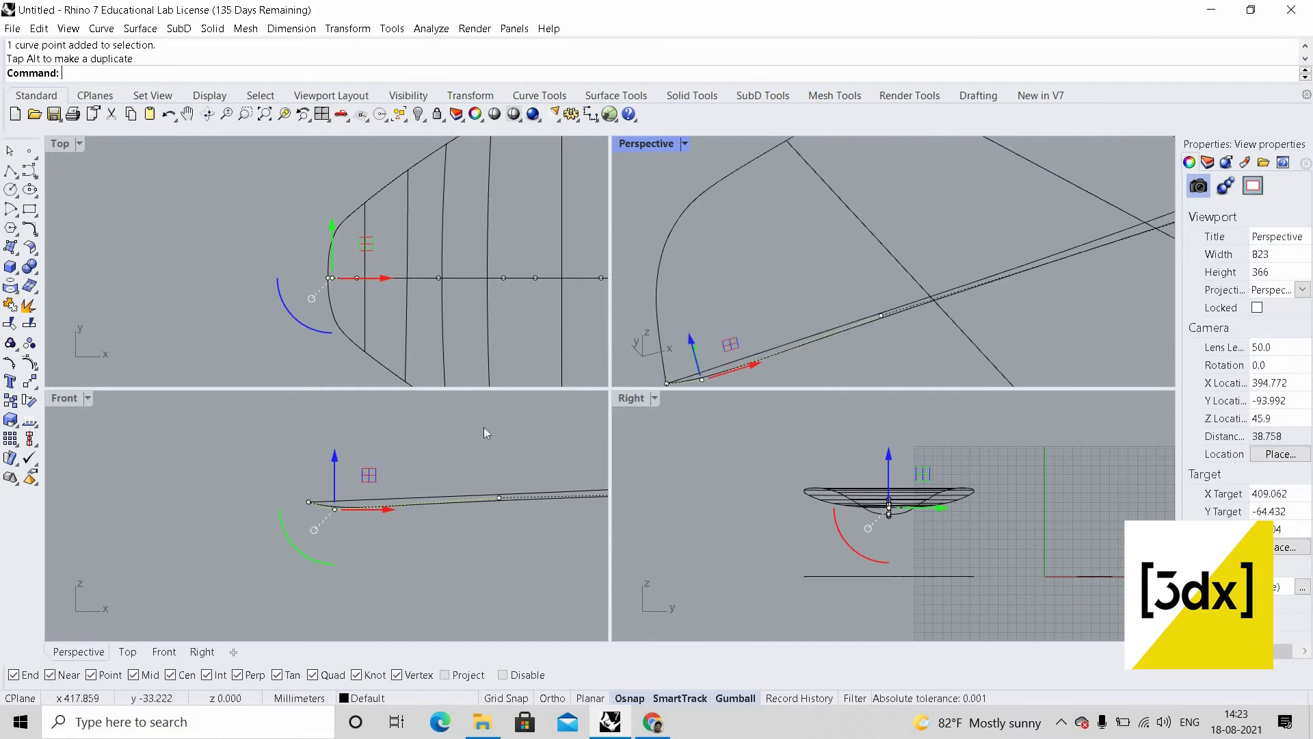
{"action": "left_click", "coordinate": [499, 497]}
{"action": "left_click_drag", "start_coordinate": [502, 460], "coordinate": [347, 529]}
{"action": "scroll", "coordinate": [347, 528], "scroll_direction": "down", "scroll_amount": 15}
{"action": "left_click", "coordinate": [567, 545]}
{"action": "key", "text": "Escape"}
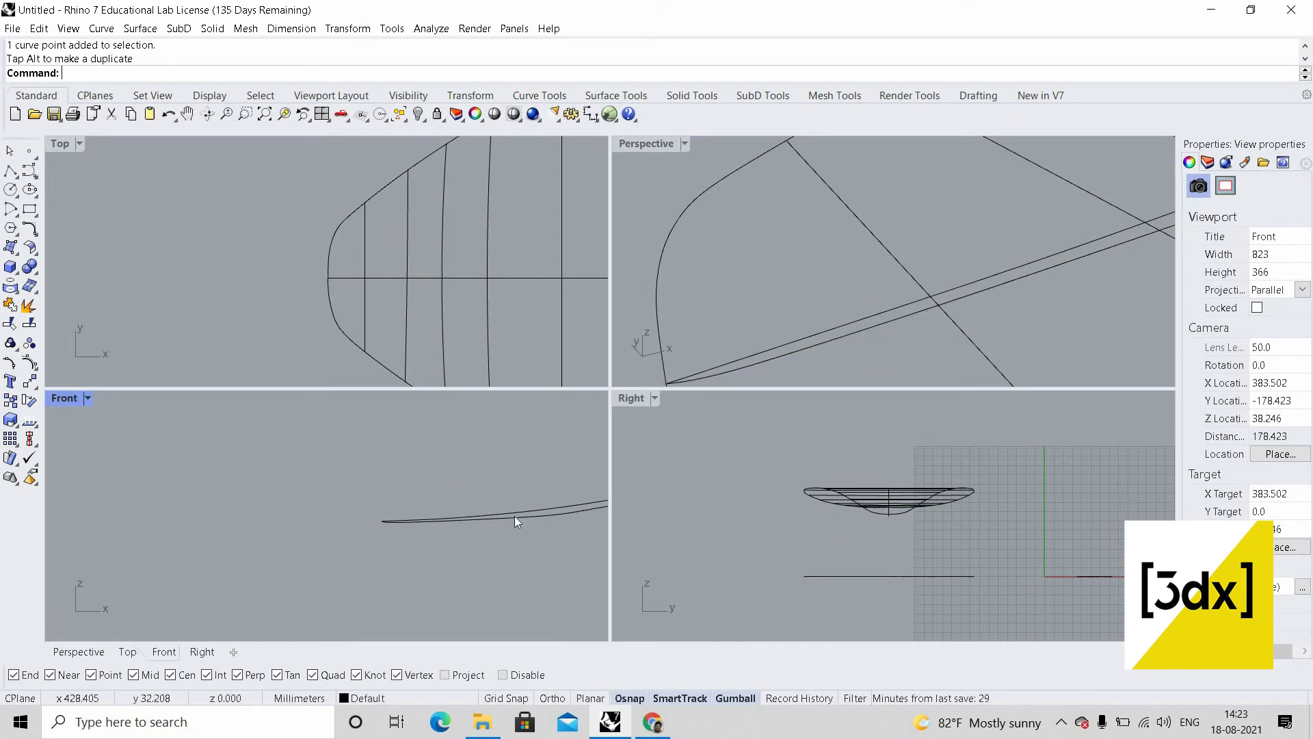
- Copy the underside curve and both roof edge curves about 280 mm away from the roof in the negative Y direction
{"action": "scroll", "coordinate": [1015, 186], "scroll_direction": "down", "scroll_amount": 18}
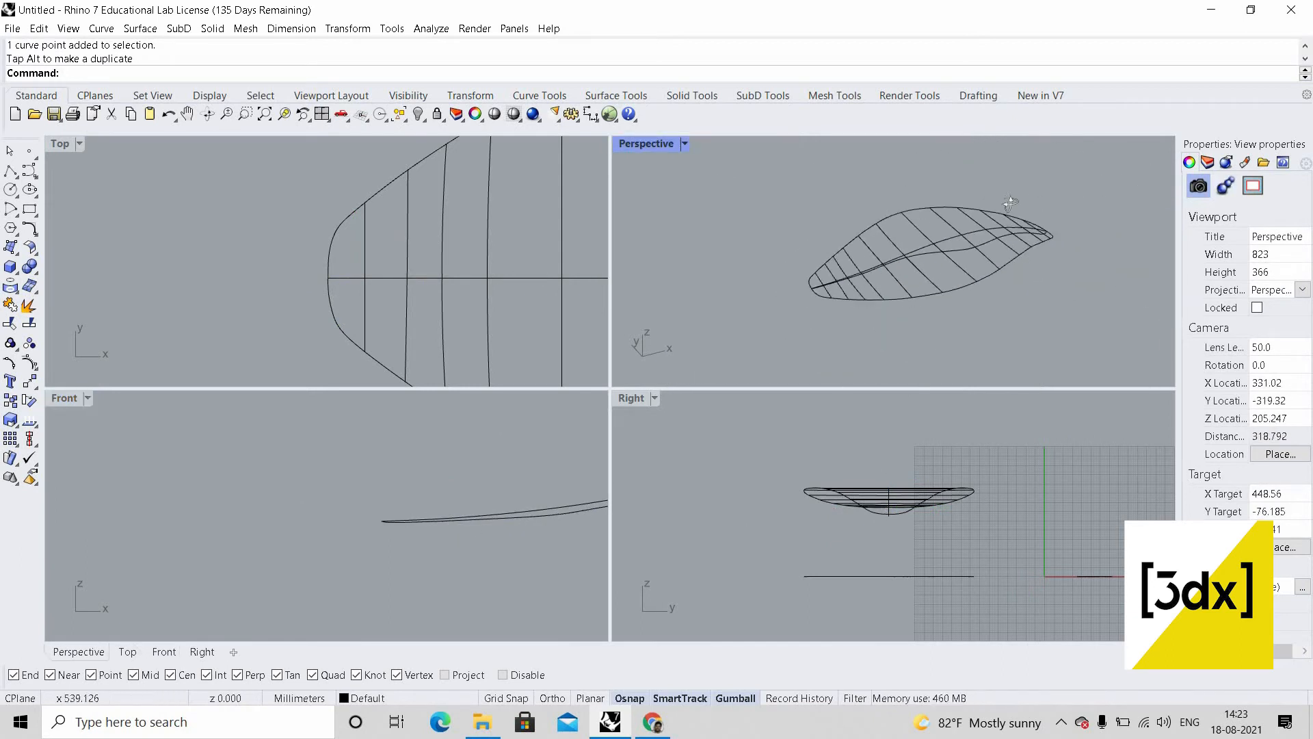
{"action": "scroll", "coordinate": [1057, 168], "scroll_direction": "up", "scroll_amount": 6}
{"action": "mouse_move", "coordinate": [1056, 167]}
{"action": "right_mouse_down"}
{"action": "mouse_move", "coordinate": [1076, 161]}
{"action": "mouse_move", "coordinate": [914, 322]}
{"action": "mouse_move", "coordinate": [902, 302]}
{"action": "mouse_move", "coordinate": [934, 300]}
{"action": "right_mouse_up"}
{"action": "left_click", "coordinate": [903, 297]}
{"action": "scroll", "coordinate": [904, 298], "scroll_direction": "down", "scroll_amount": 5}
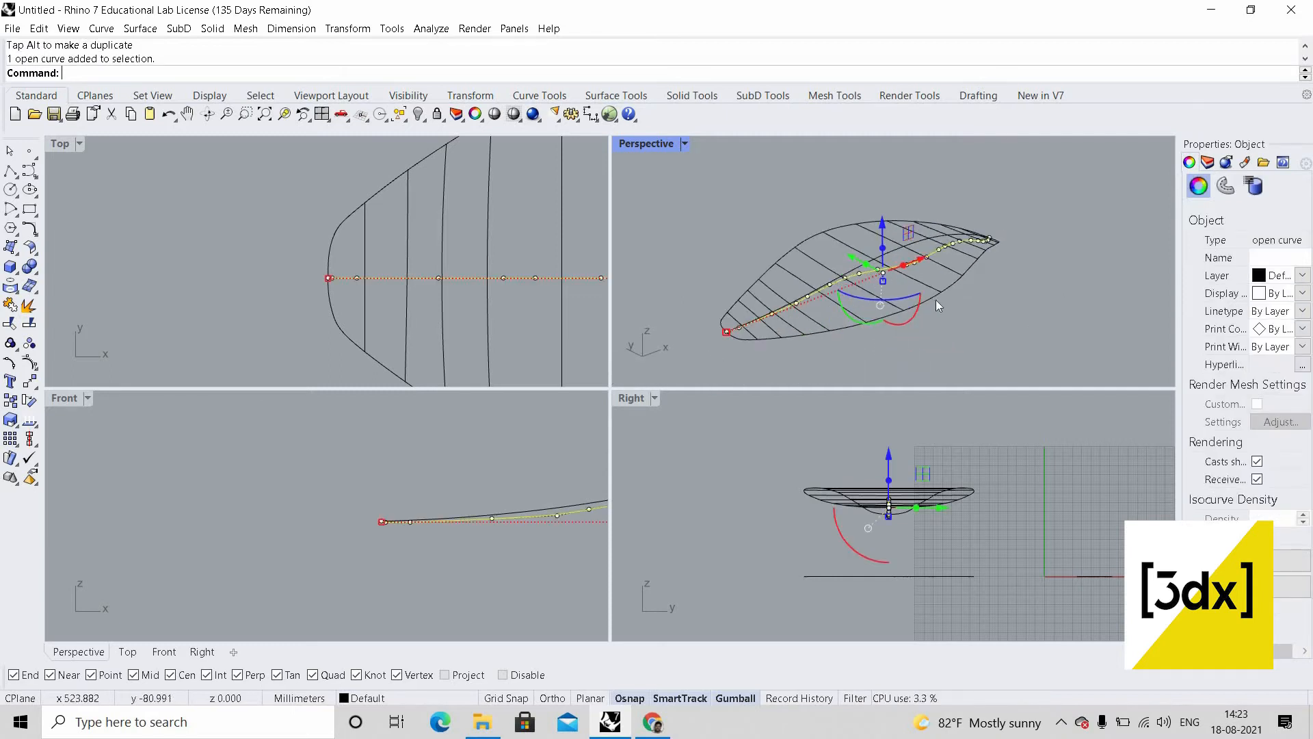
{"action": "left_click", "coordinate": [935, 299], "text": "shift"}
{"action": "left_click", "coordinate": [847, 225], "text": "shift"}
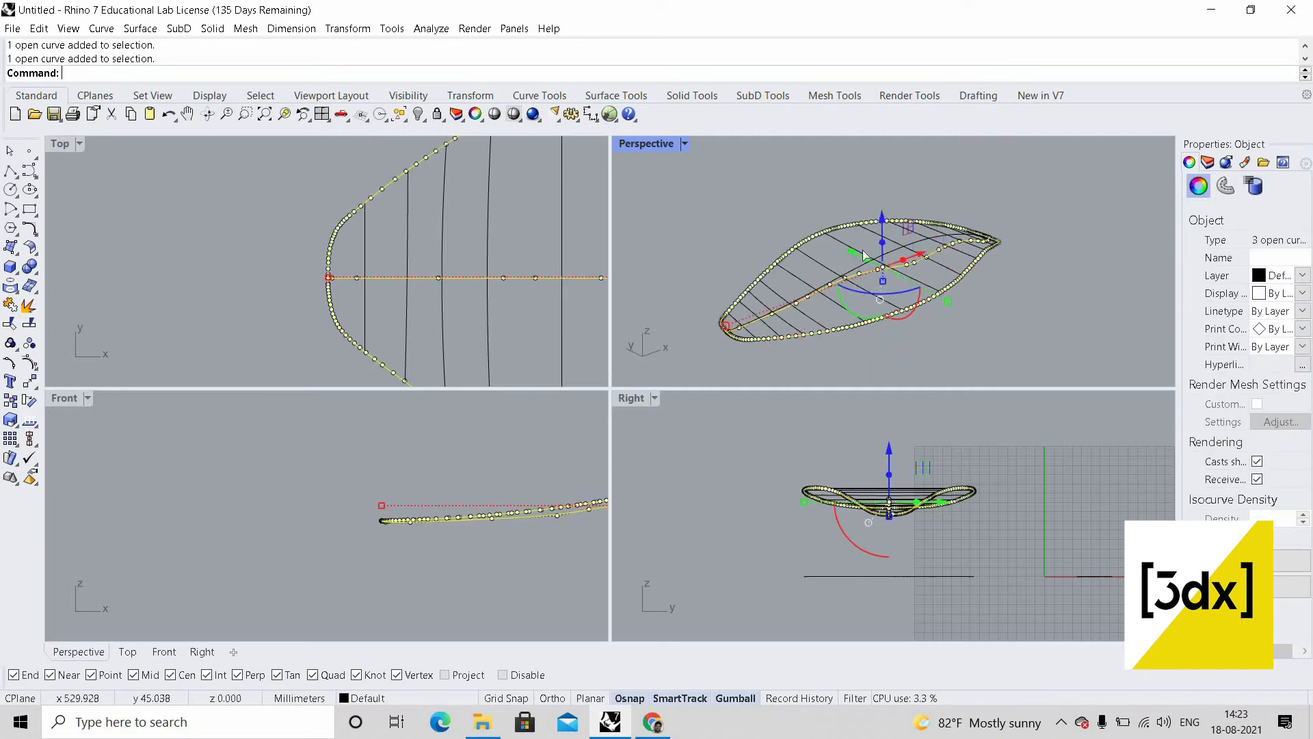
{"action": "left_click_drag", "start_coordinate": [852, 253], "coordinate": [910, 342]}
{"action": "scroll", "coordinate": [800, 264], "scroll_direction": "down", "scroll_amount": 10}
{"action": "key", "text": "alt"}
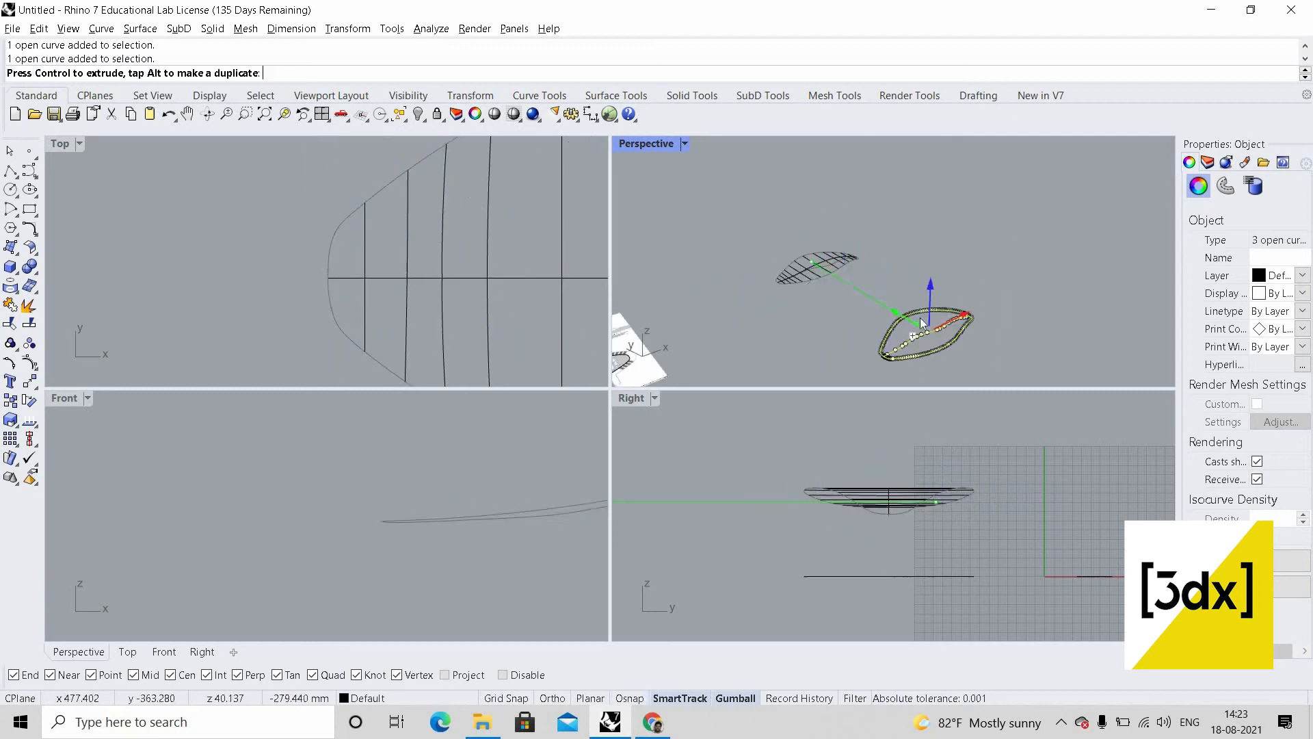
{"action": "left_click", "coordinate": [896, 218]}
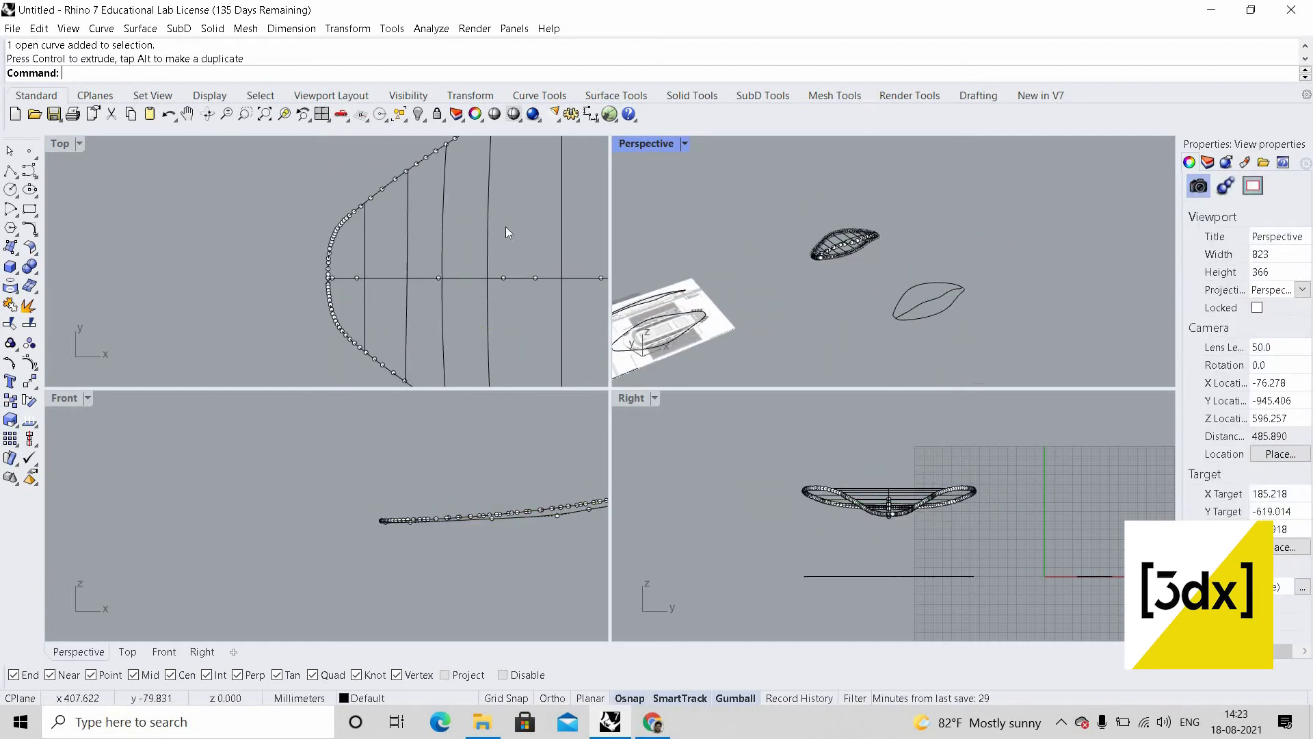
- In a maximized Top view, draw a start-end-direction arc across the two copied edge curves near the low-X tip
{"action": "scroll", "coordinate": [465, 266], "scroll_direction": "down", "scroll_amount": 5}
{"action": "scroll", "coordinate": [410, 300], "scroll_direction": "up", "scroll_amount": 2}
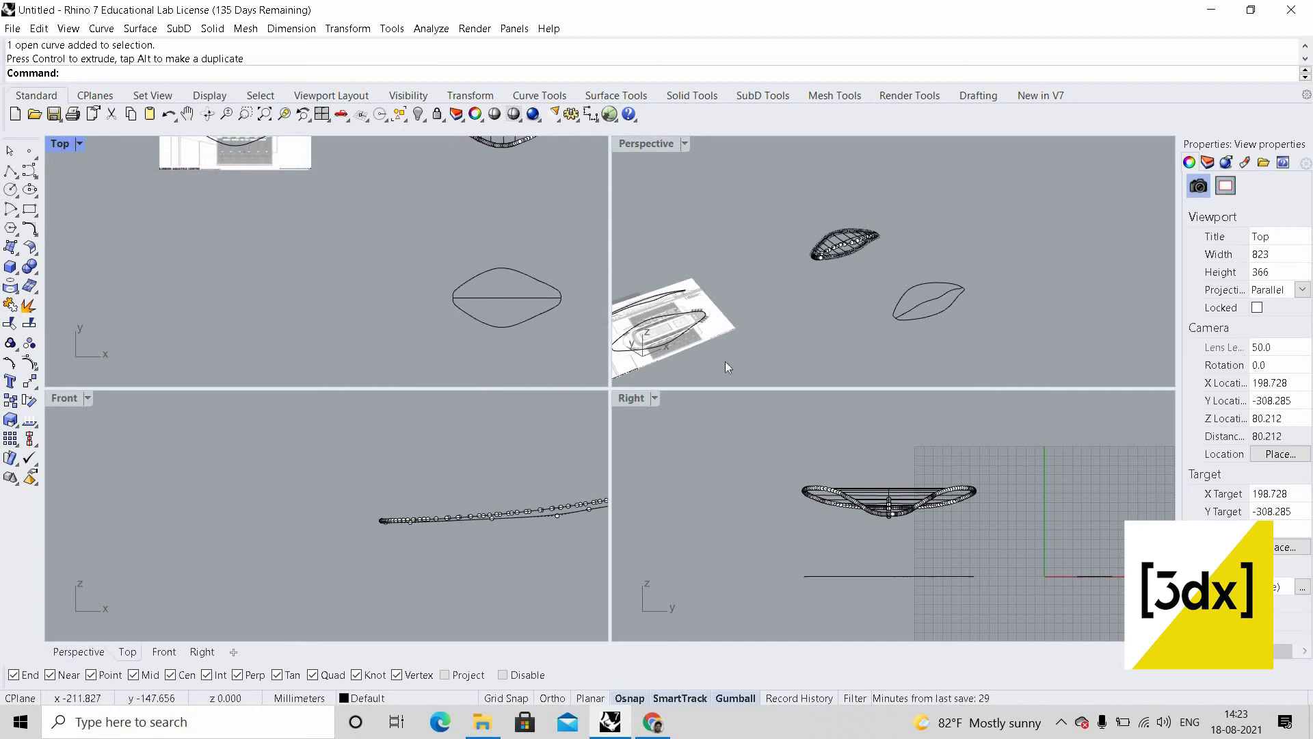
{"action": "key", "text": "ctrl+m"}
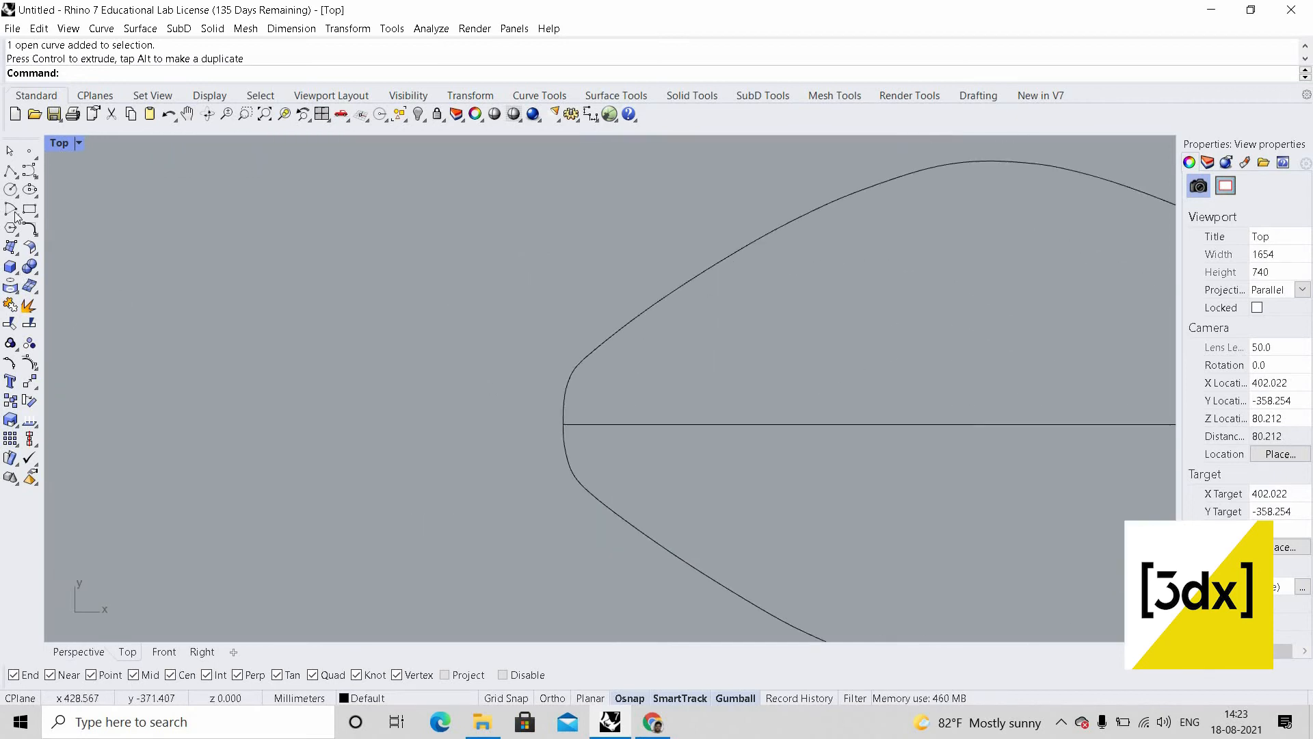
{"action": "left_click", "coordinate": [12, 193]}
{"action": "key", "text": "Escape"}
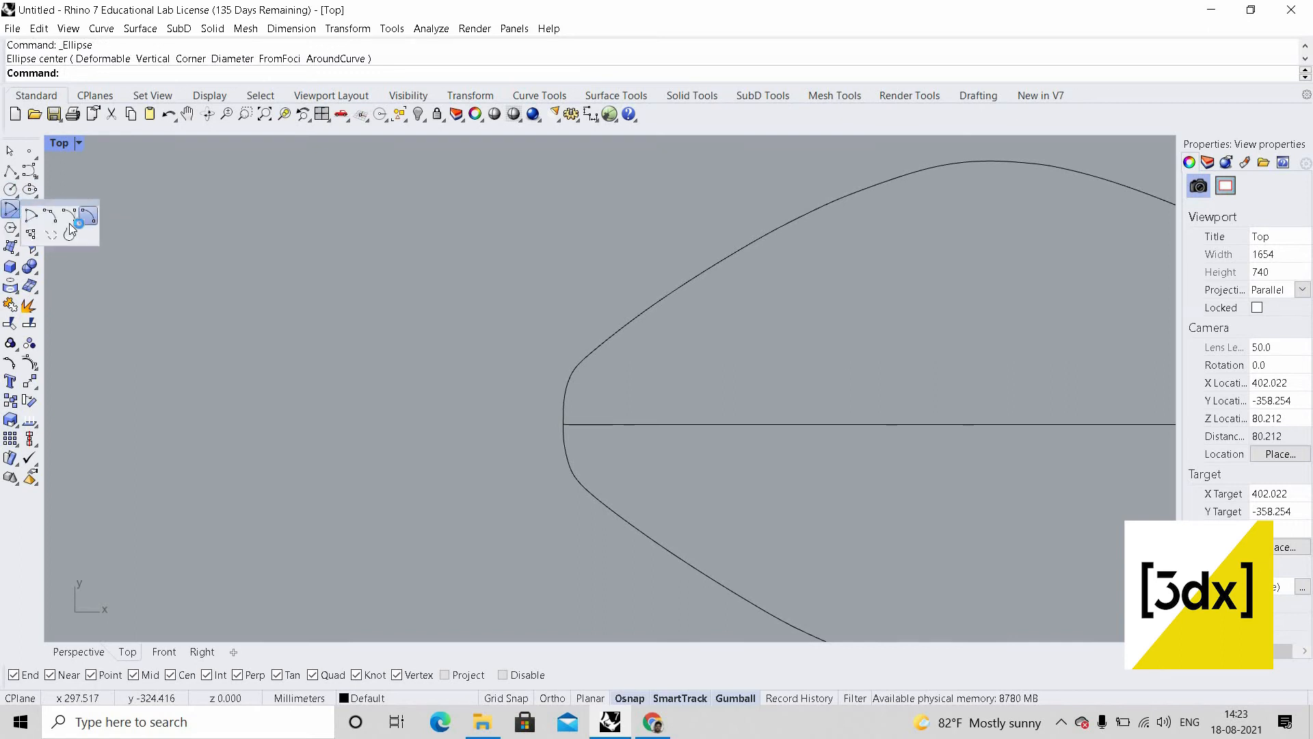
{"action": "left_click", "coordinate": [69, 224]}
{"action": "scroll", "coordinate": [748, 395], "scroll_direction": "up", "scroll_amount": 4}
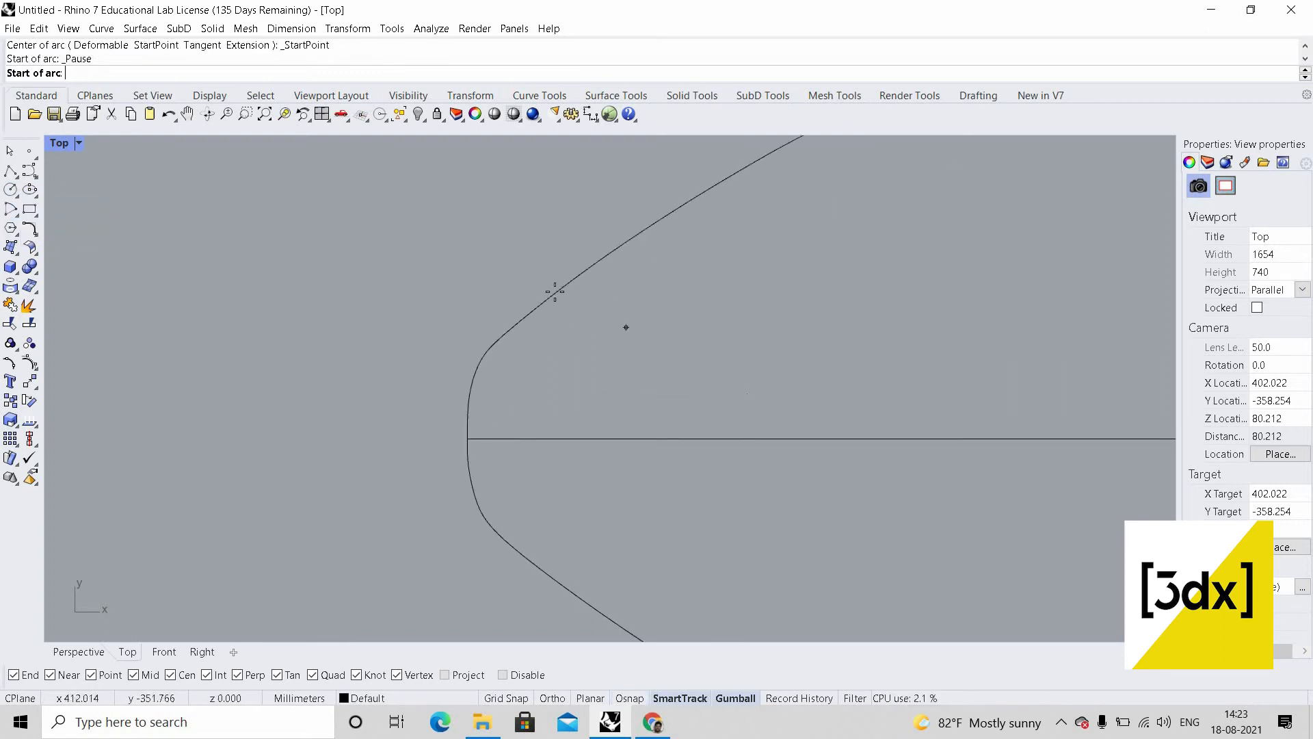
{"action": "left_click", "coordinate": [558, 291]}
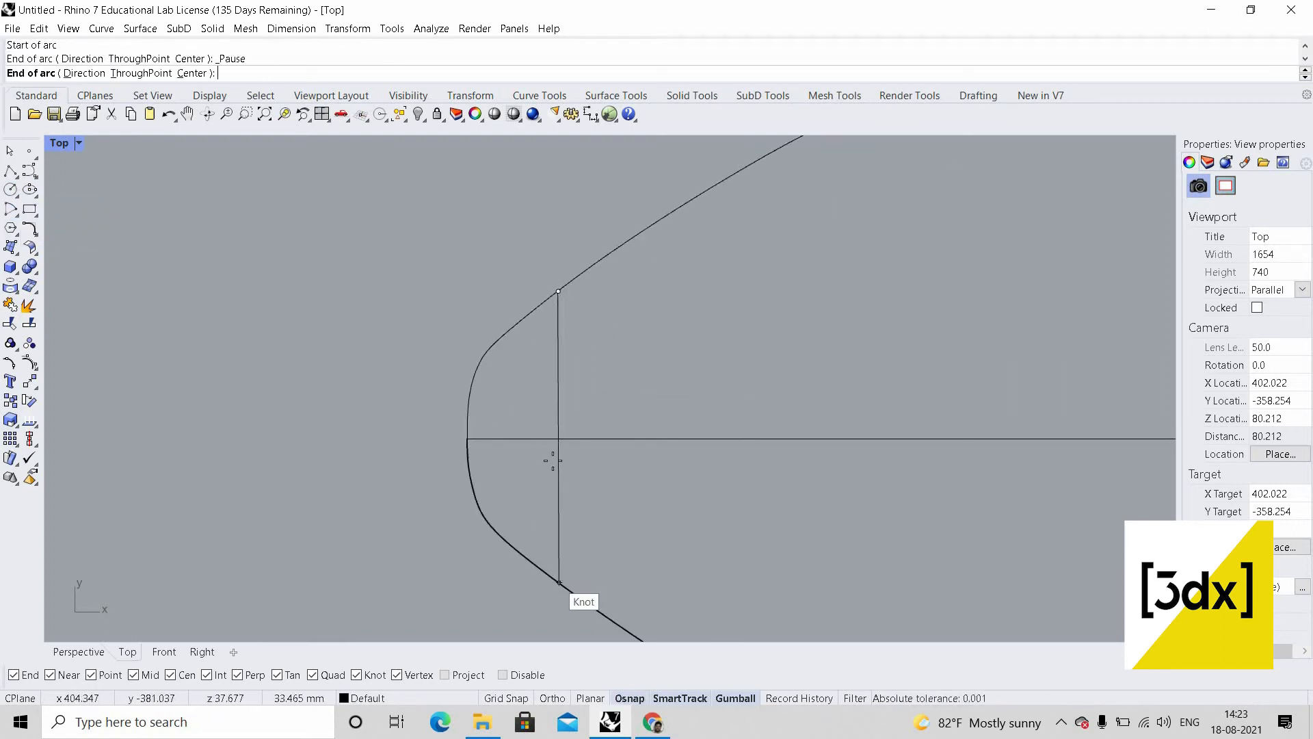
{"action": "left_click", "coordinate": [558, 418]}
{"action": "key", "text": "Escape"}
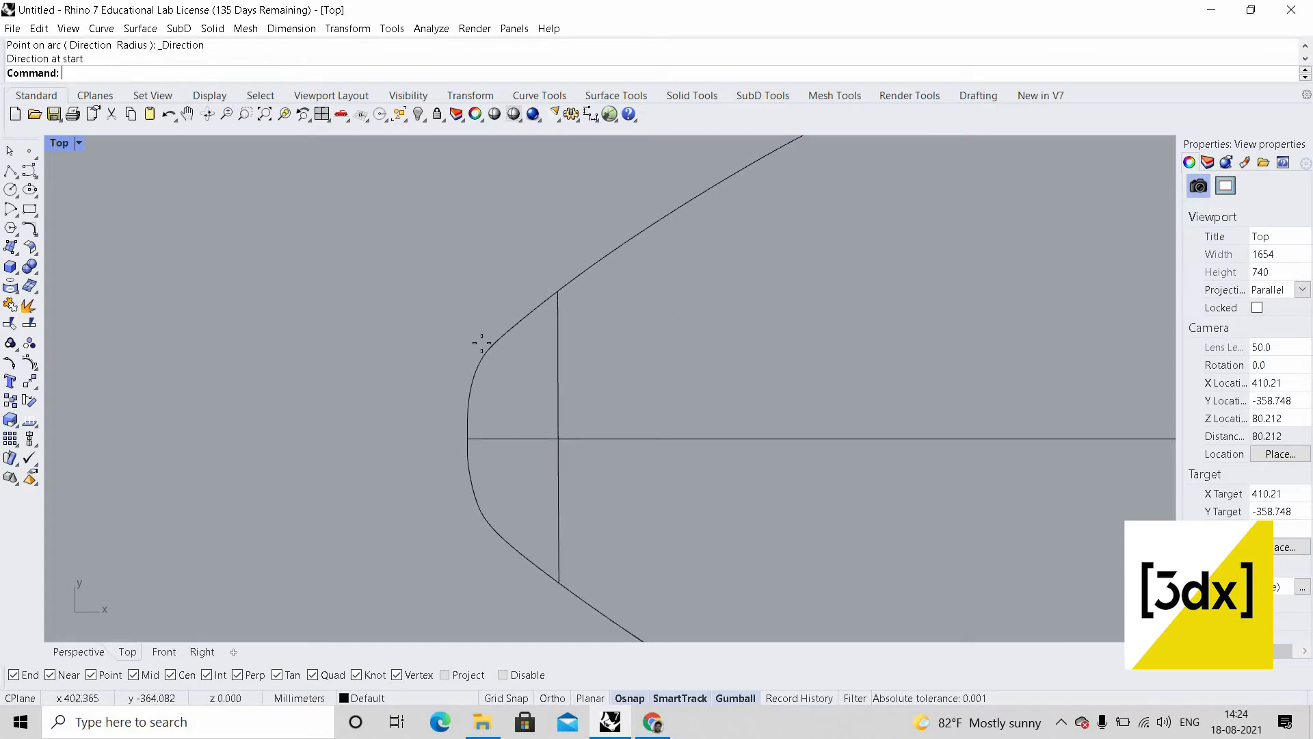
- Draw a second start-end-direction arc across the two copied edge curves, slightly inward from the first, curving gently toward high X
{"action": "scroll", "coordinate": [483, 342], "scroll_direction": "down", "scroll_amount": 2}
{"action": "key", "text": "Return"}
{"action": "left_click", "coordinate": [455, 546]}
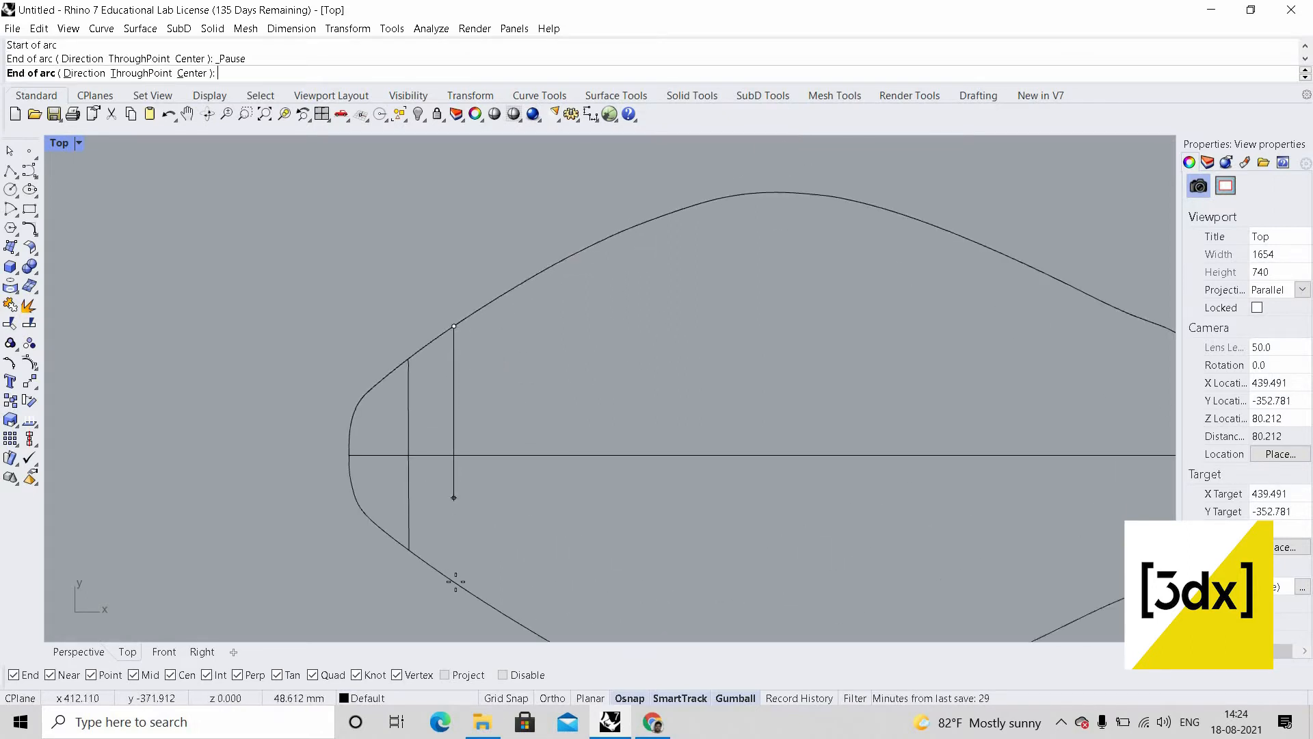
{"action": "left_click", "coordinate": [457, 583]}
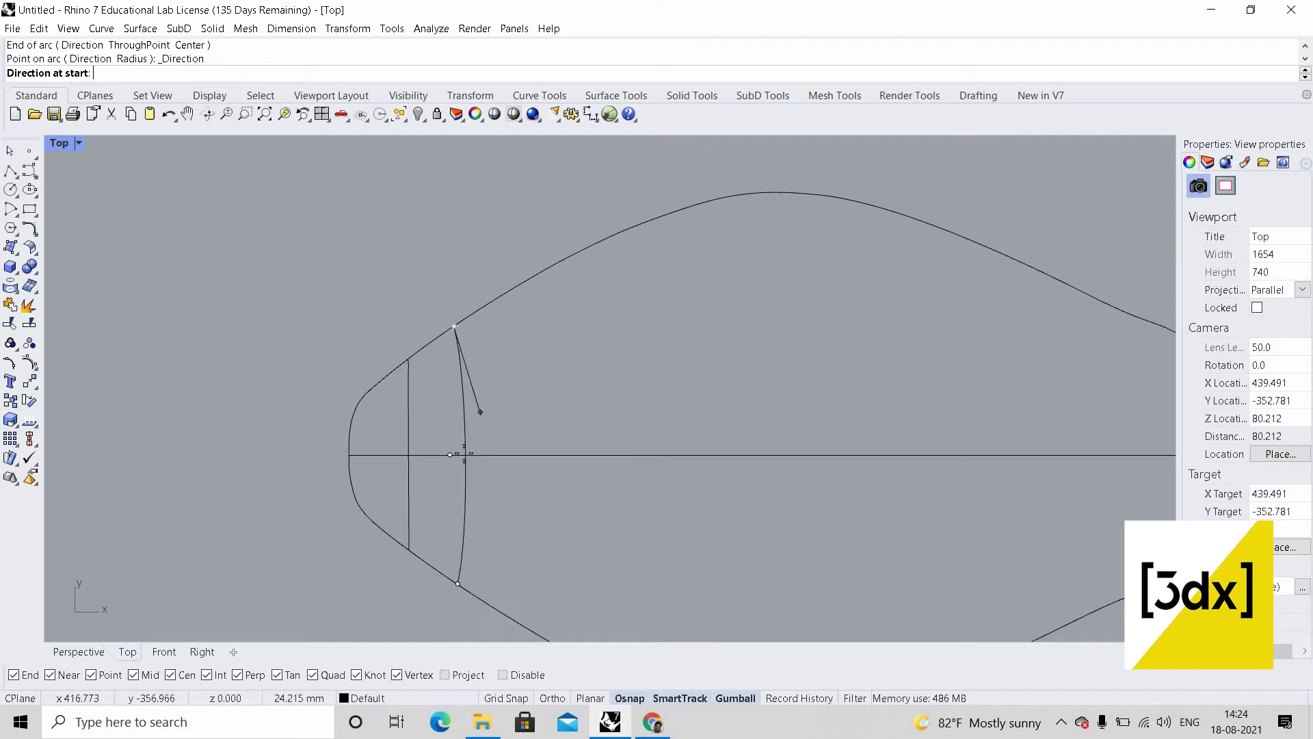
{"action": "left_click", "coordinate": [517, 288]}
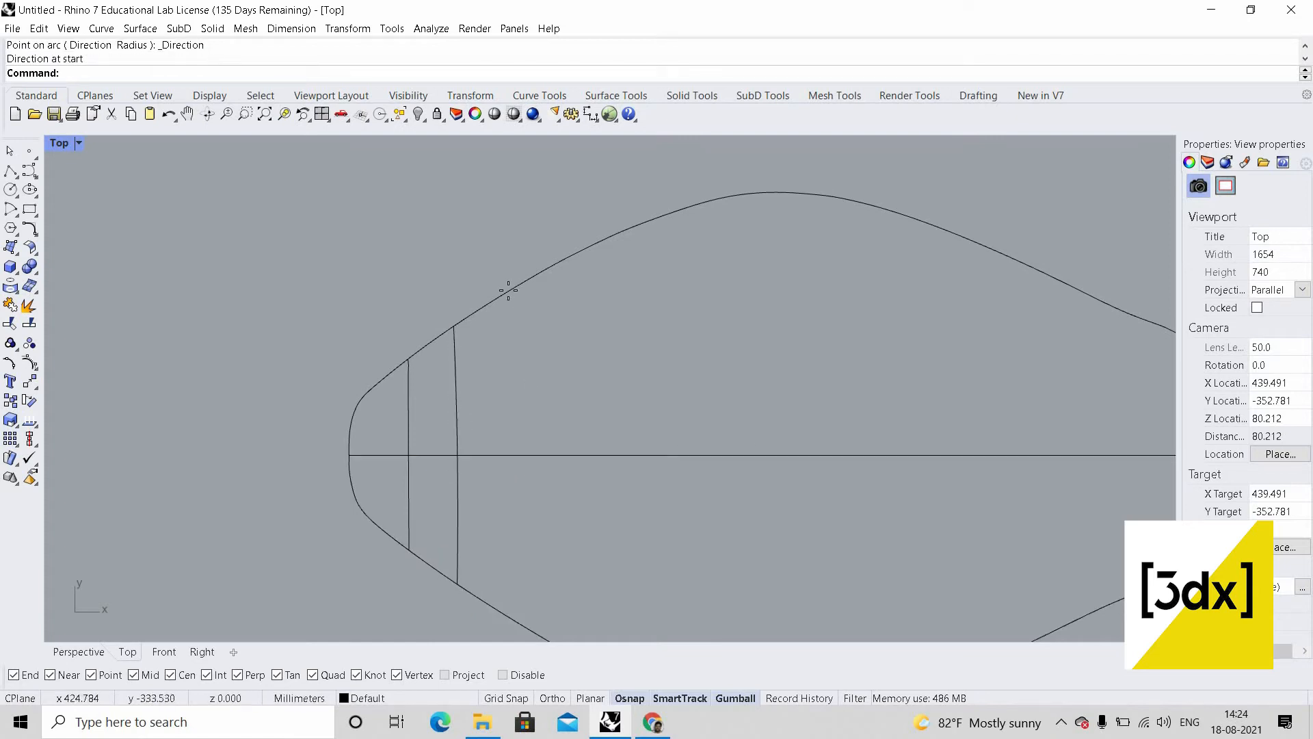
- Draw a third cross arc between the edge curves, bowing toward high X, with its start direction snapped to a point on the centre curve
{"action": "right_click", "coordinate": [508, 290]}
{"action": "left_click", "coordinate": [503, 294]}
{"action": "scroll", "coordinate": [515, 404], "scroll_direction": "down", "scroll_amount": 6}
{"action": "scroll", "coordinate": [510, 463], "scroll_direction": "up", "scroll_amount": 4}
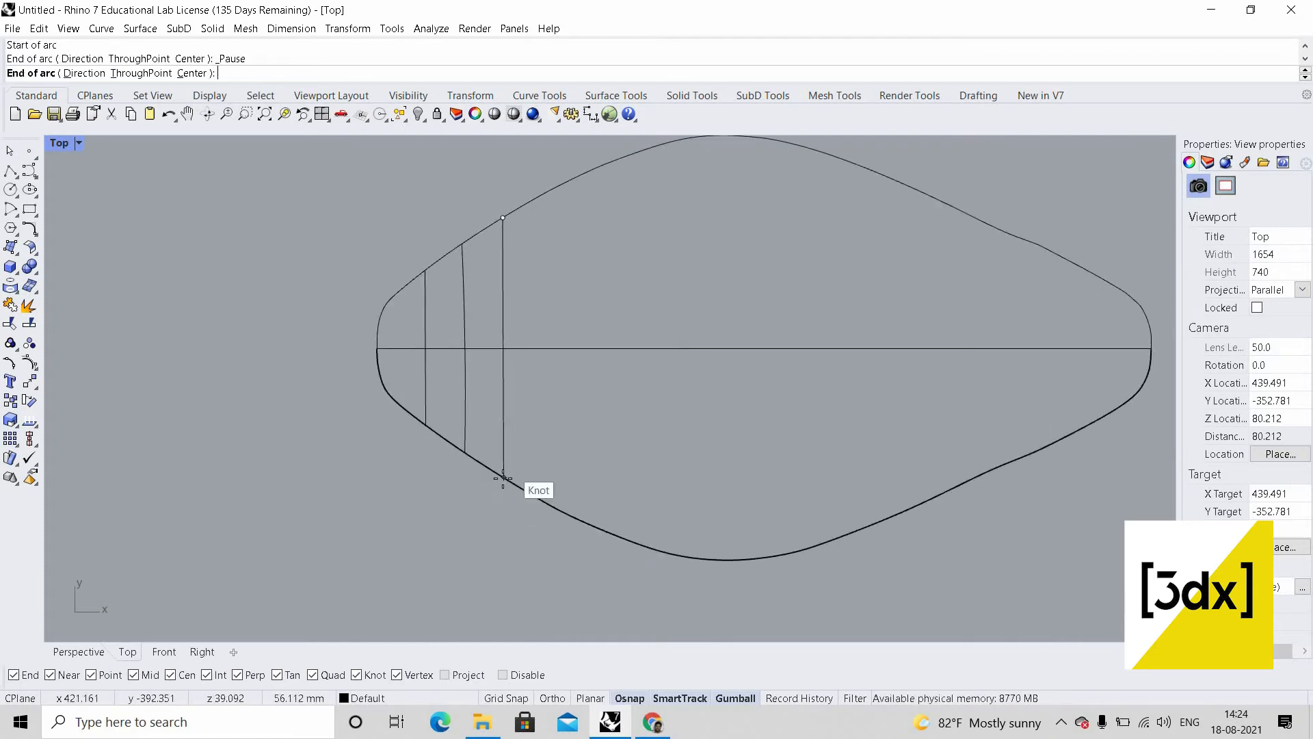
{"action": "left_click", "coordinate": [503, 477]}
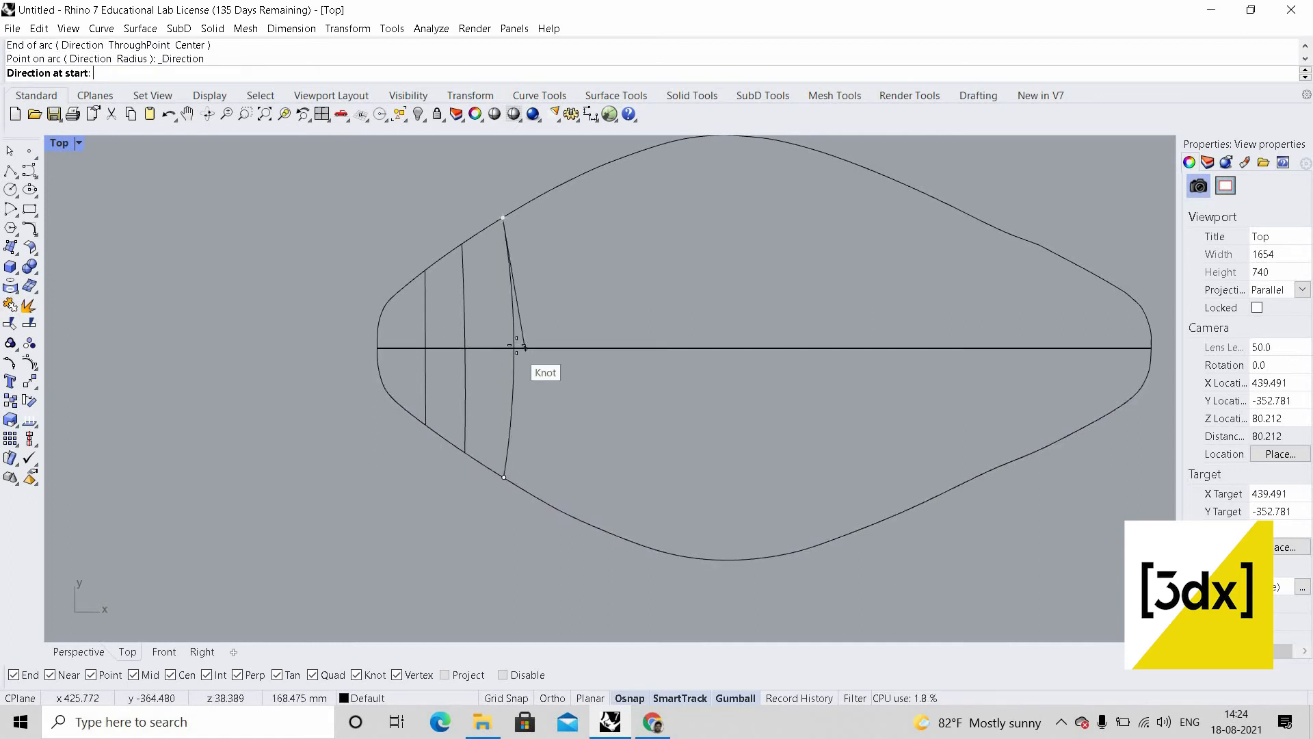
{"action": "left_click", "coordinate": [525, 348]}
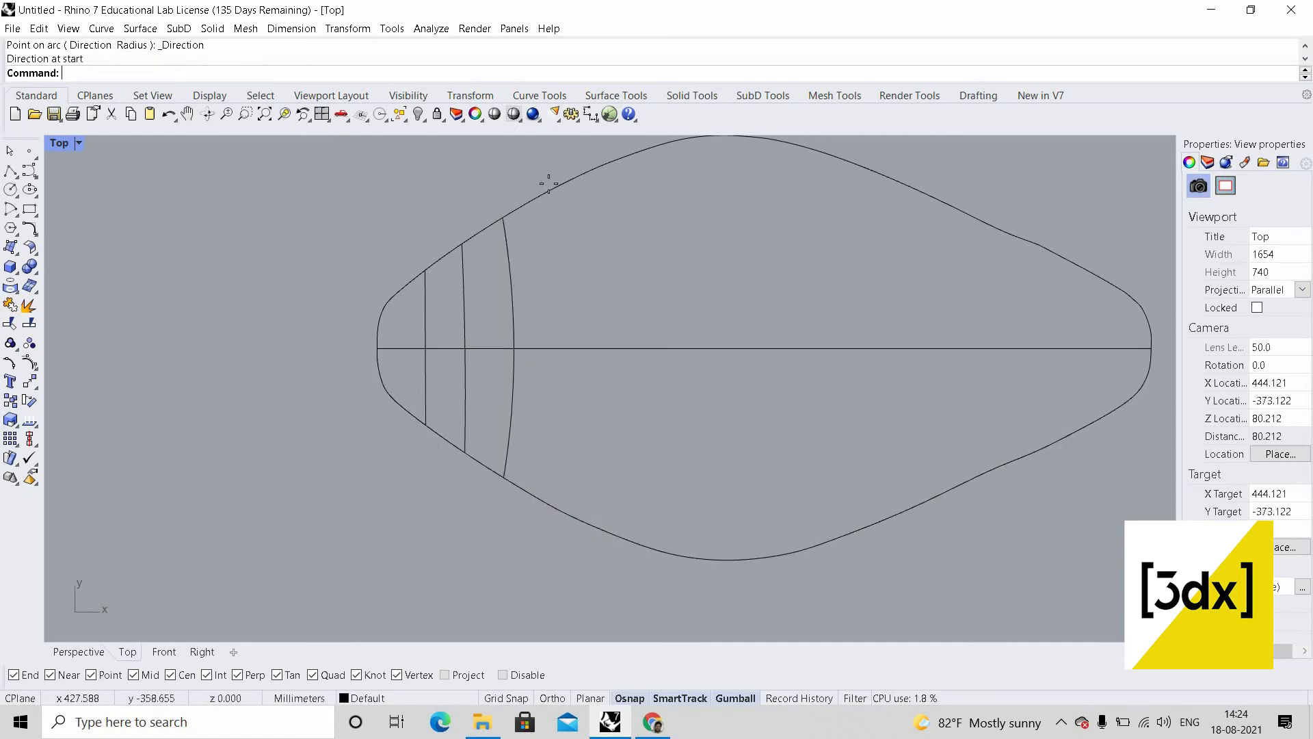
- Add a fourth, nearly straight cross arc between the edge curves, with its start direction snapped perpendicular to the centre curve
{"action": "right_click", "coordinate": [551, 182]}
{"action": "left_click", "coordinate": [563, 184]}
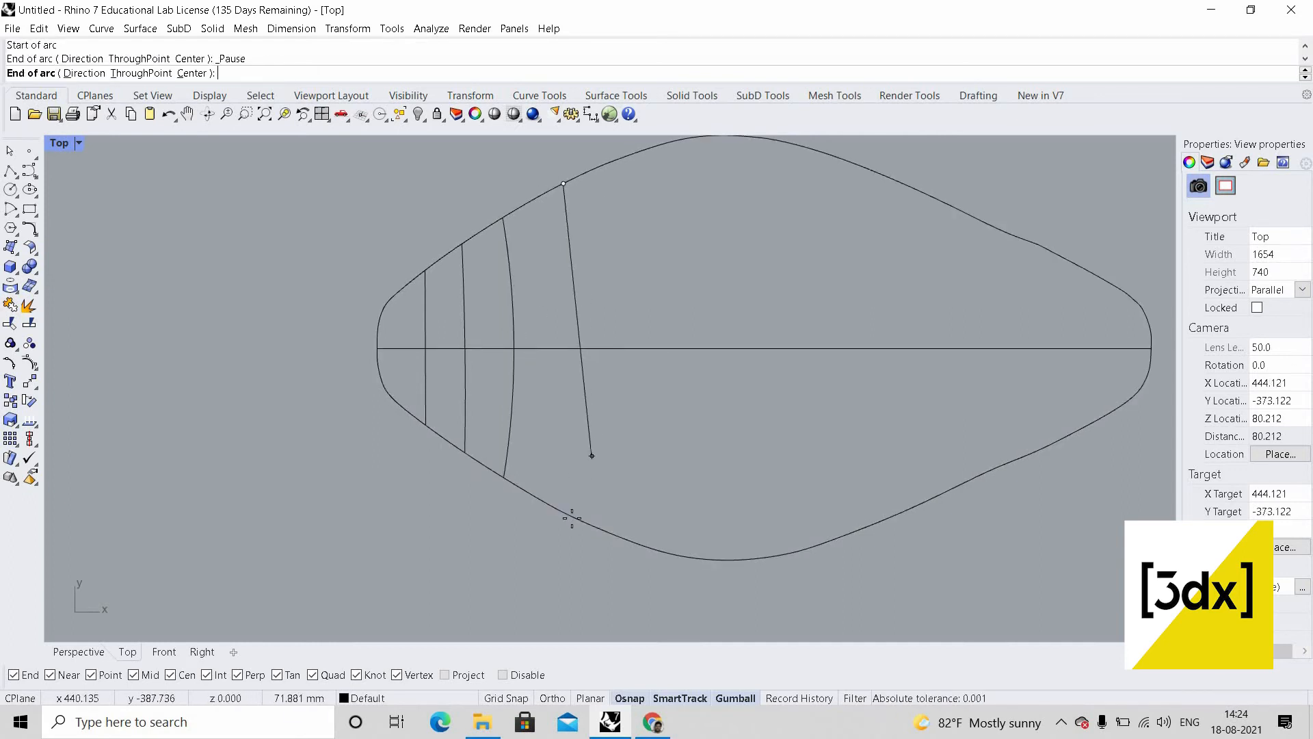
{"action": "left_click", "coordinate": [578, 519]}
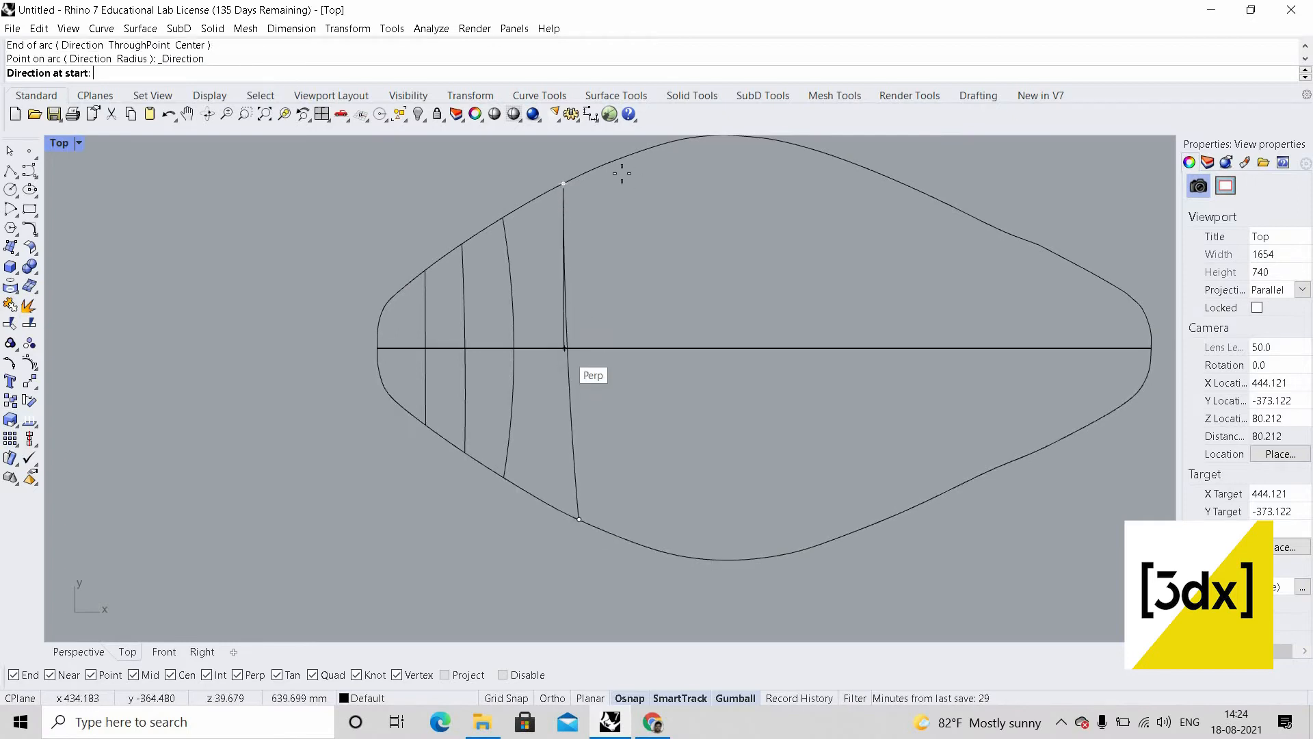
{"action": "left_click", "coordinate": [566, 348]}
- Place a fifth cross arc's start and end points on opposite edge curves, just before the roof's widest part
{"action": "right_click", "coordinate": [624, 156]}
{"action": "left_click", "coordinate": [629, 156]}
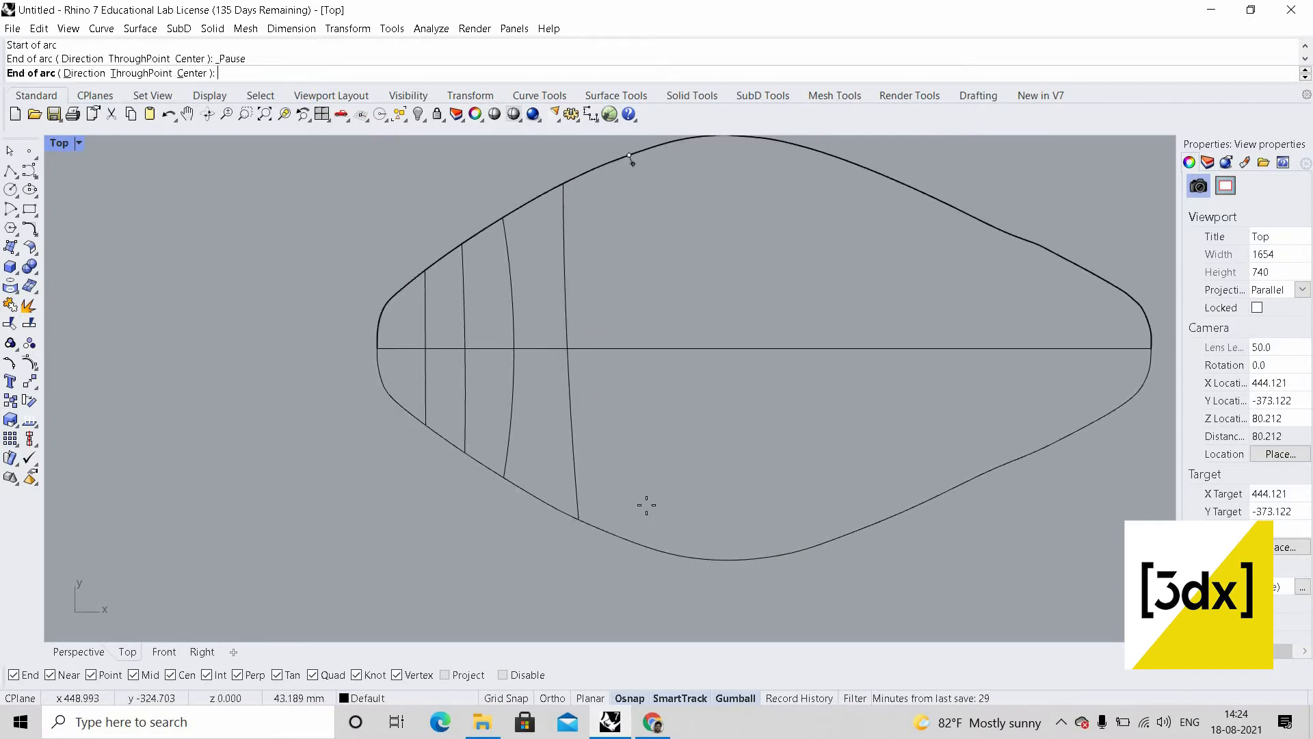
{"action": "left_click", "coordinate": [638, 544]}
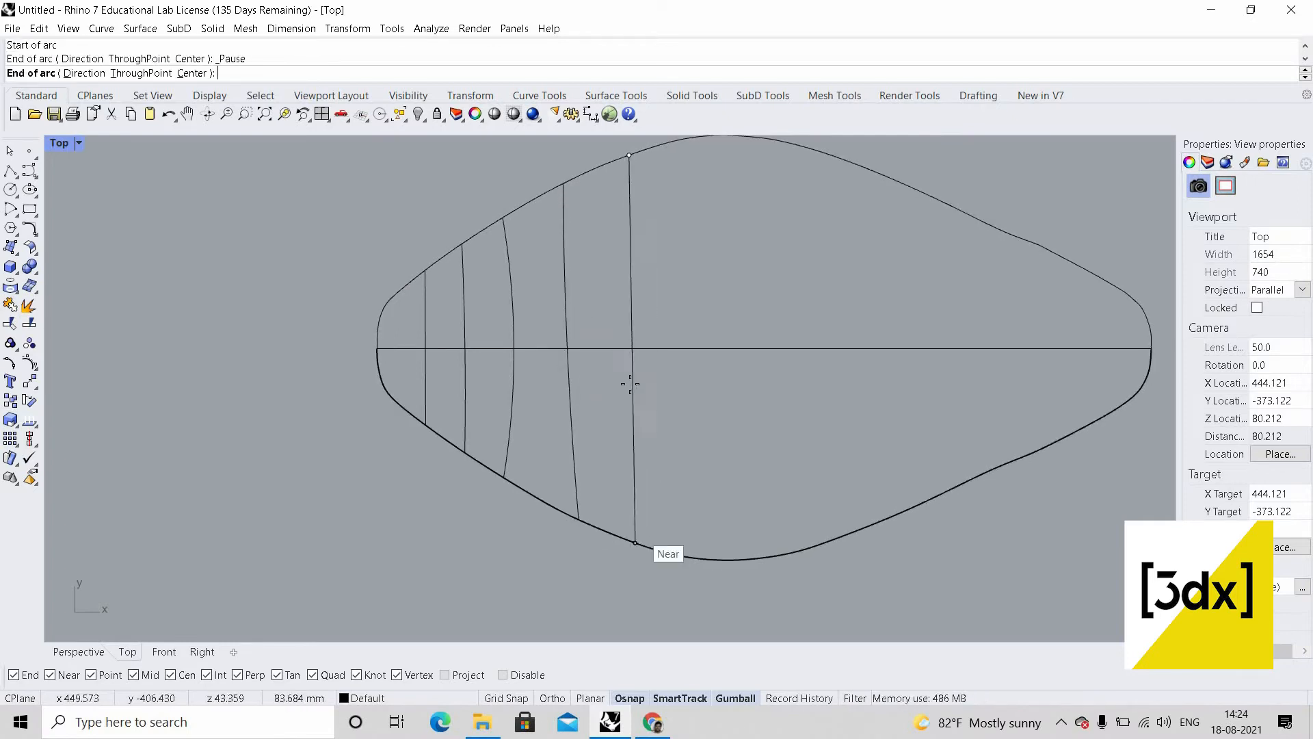
- Finish the current cross arc and draw another arc between the hull outline's two sides at its widest point
{"action": "left_click", "coordinate": [642, 348]}
{"action": "right_click", "coordinate": [723, 185]}
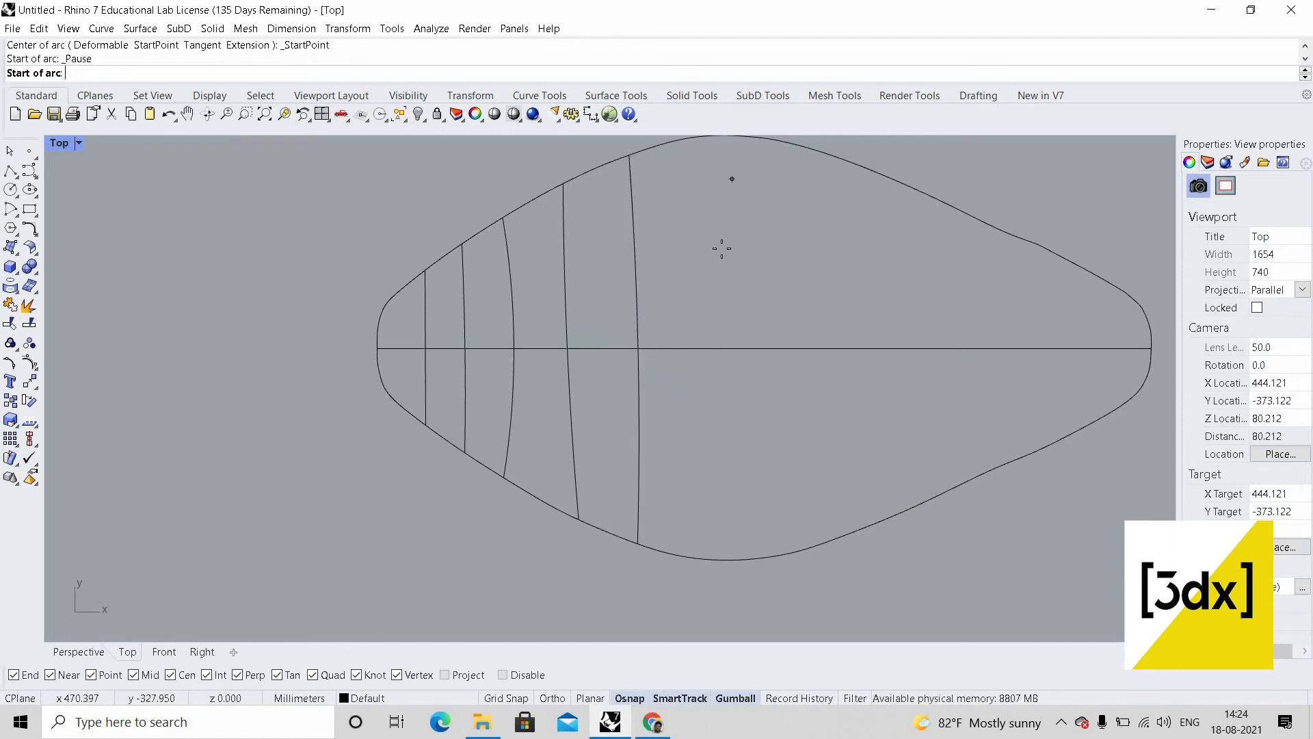
{"action": "scroll", "coordinate": [663, 361], "scroll_direction": "down", "scroll_amount": 4}
{"action": "scroll", "coordinate": [750, 181], "scroll_direction": "up", "scroll_amount": 4}
{"action": "left_click", "coordinate": [675, 233]}
{"action": "scroll", "coordinate": [675, 236], "scroll_direction": "down", "scroll_amount": 3}
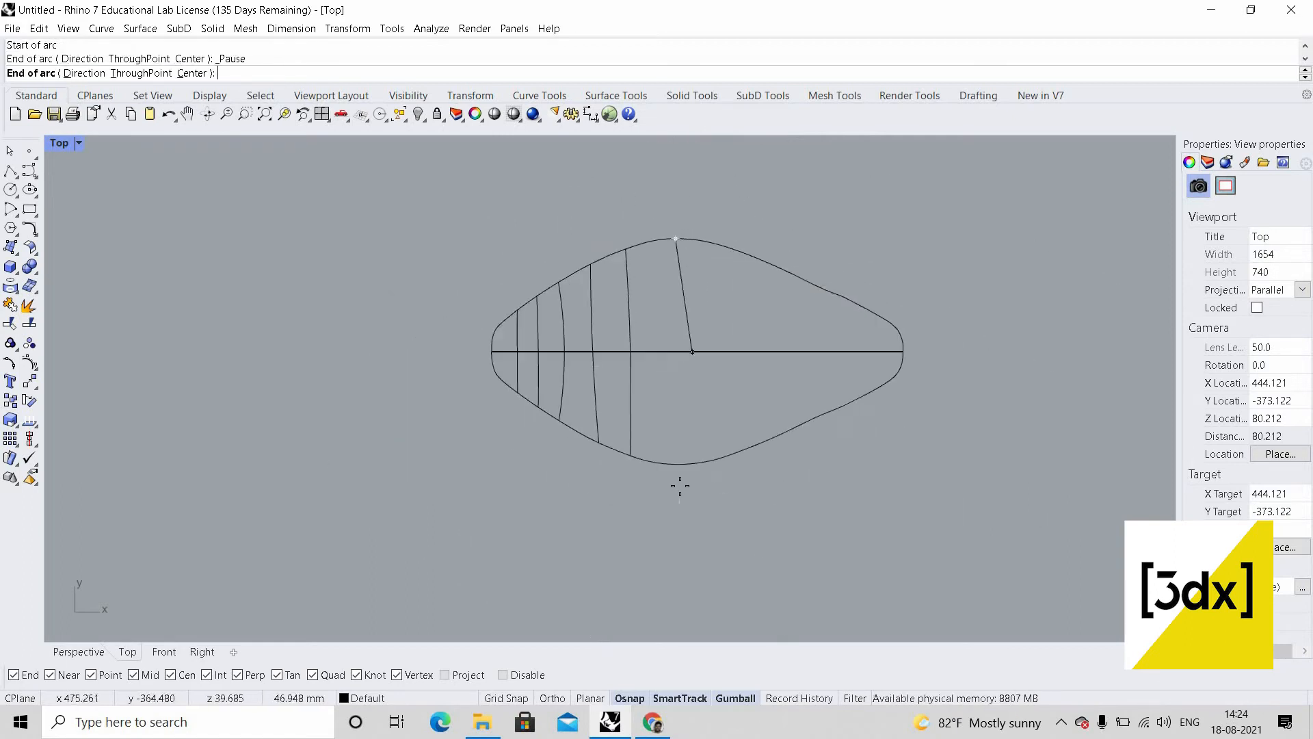
{"action": "left_click", "coordinate": [677, 464]}
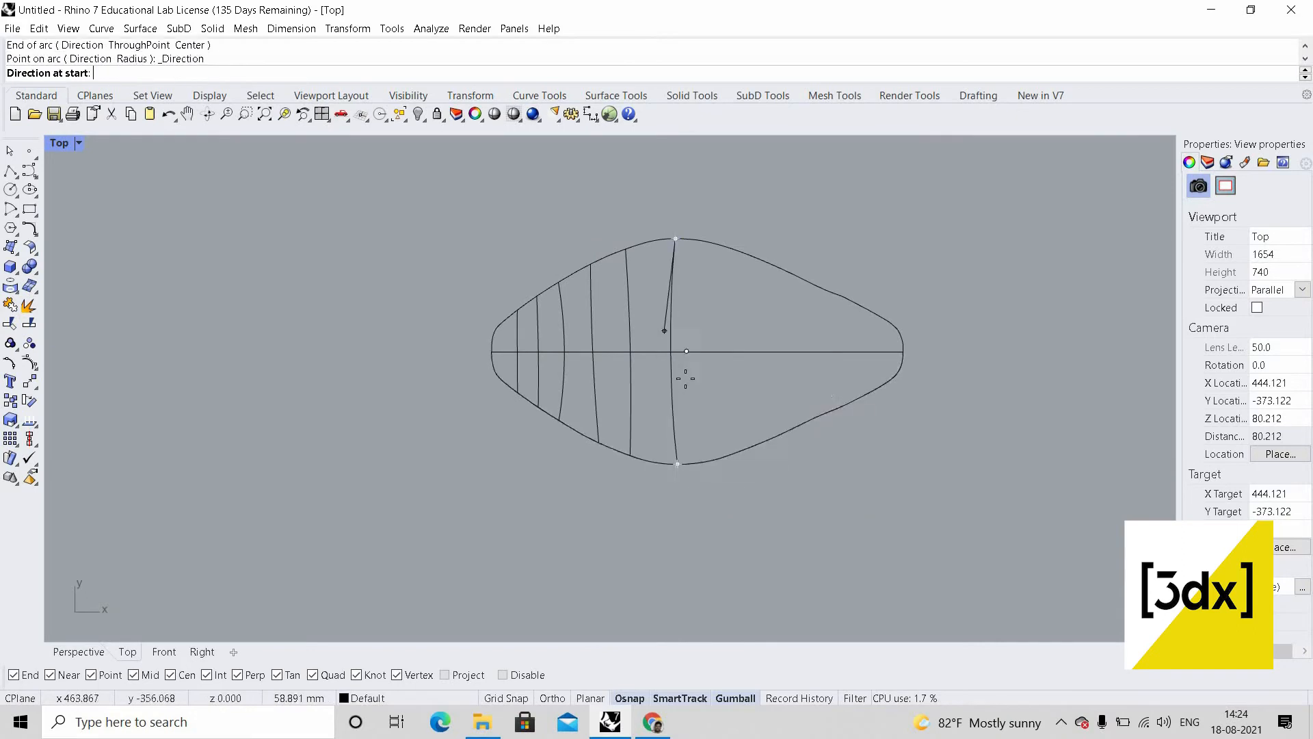
{"action": "scroll", "coordinate": [665, 335], "scroll_direction": "up", "scroll_amount": 8}
{"action": "left_click", "coordinate": [693, 375]}
- Draw a slightly bowed arc across the outline just beyond its widest point, connecting both side curves
{"action": "scroll", "coordinate": [692, 300], "scroll_direction": "down", "scroll_amount": 9}
{"action": "scroll", "coordinate": [708, 260], "scroll_direction": "up", "scroll_amount": 3}
{"action": "right_click", "coordinate": [707, 259]}
{"action": "scroll", "coordinate": [707, 261], "scroll_direction": "up", "scroll_amount": 2}
{"action": "left_click", "coordinate": [700, 269]}
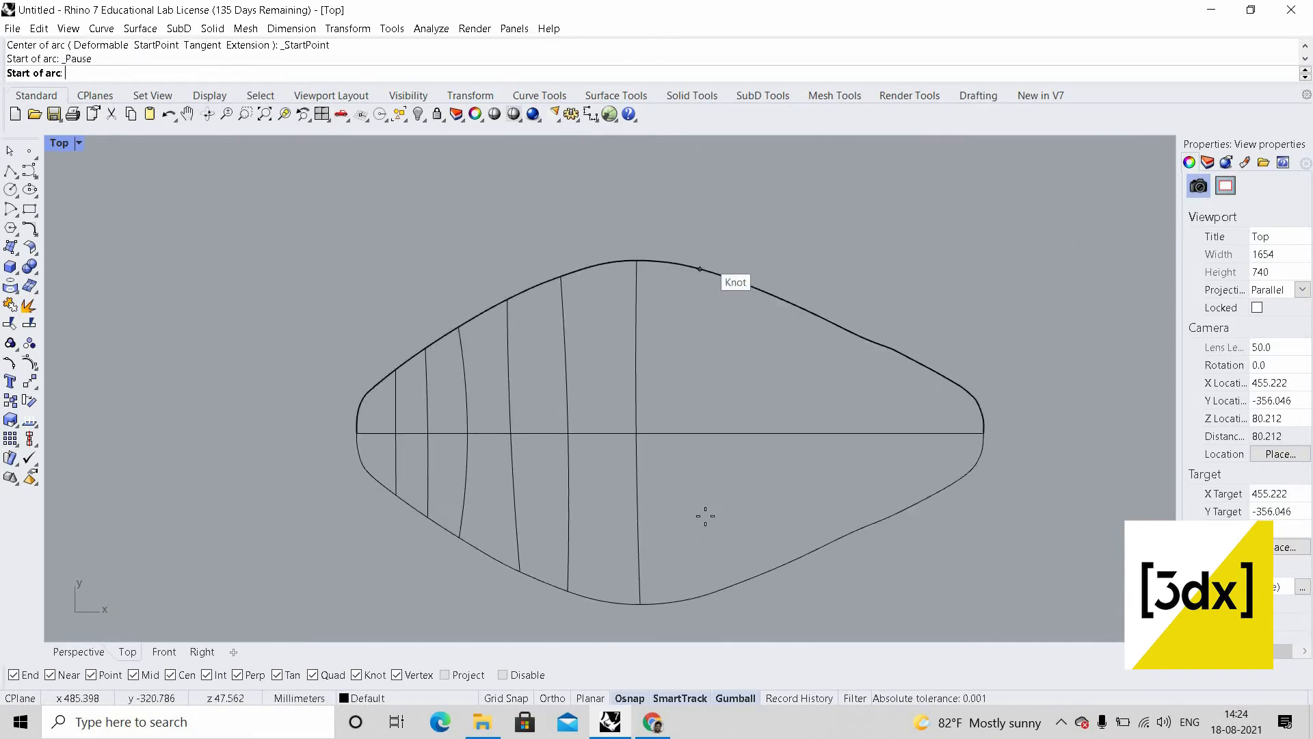
{"action": "left_click", "coordinate": [707, 595]}
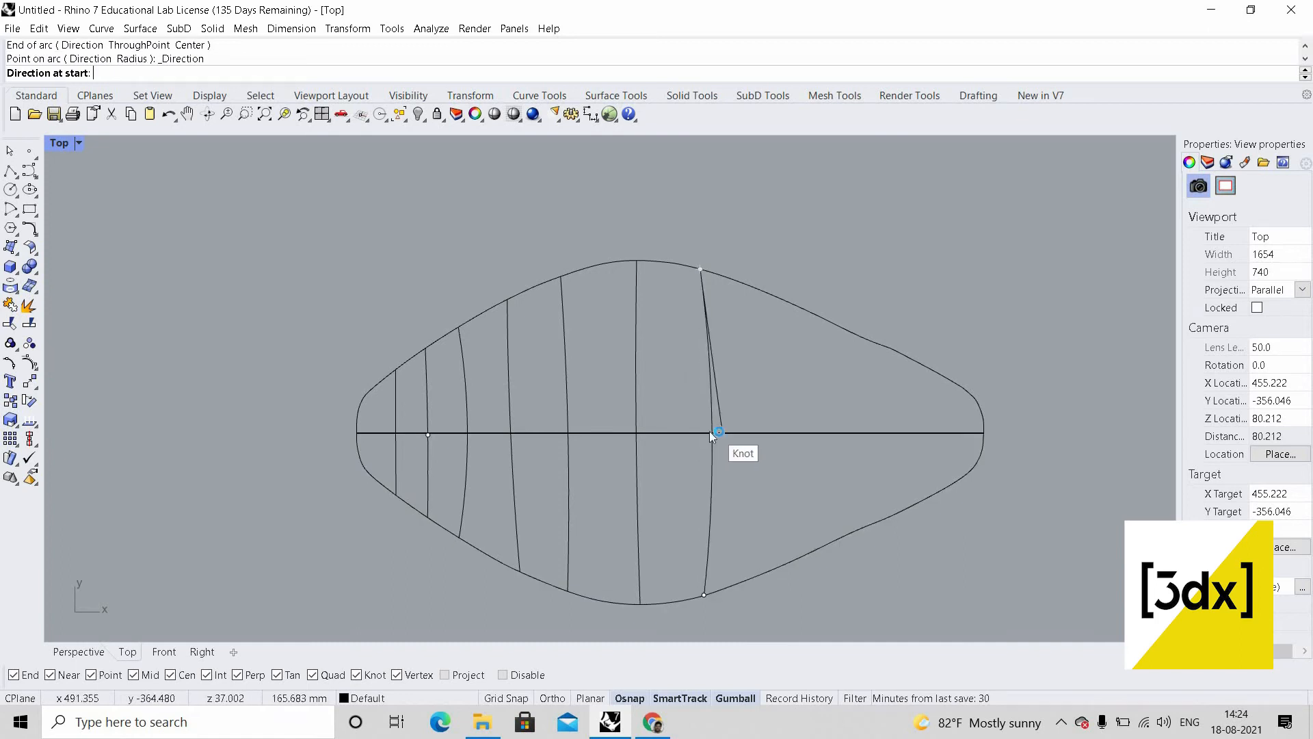
{"action": "left_click", "coordinate": [709, 433]}
- Draw two more cross arcs between the side curves, continuing at similar spacing toward the outline's narrowing undivided end
{"action": "right_click", "coordinate": [762, 299]}
{"action": "left_click", "coordinate": [765, 297]}
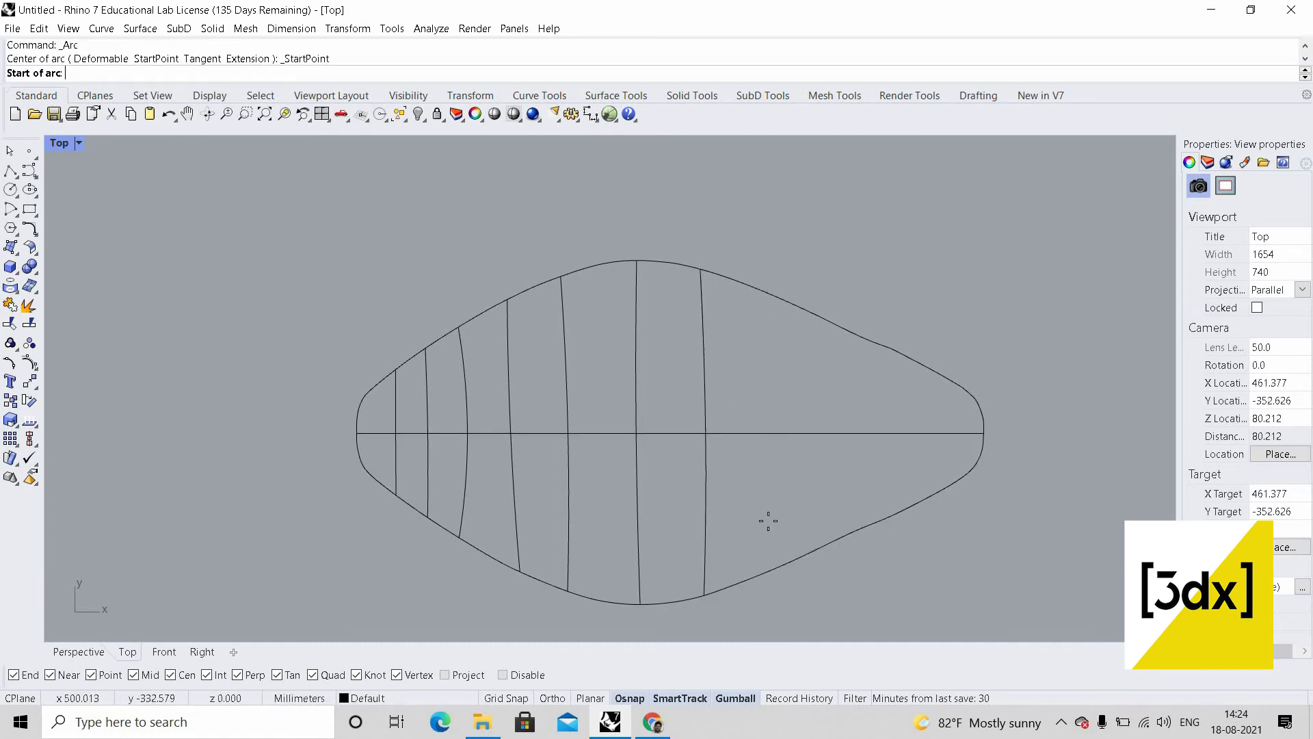
{"action": "left_click", "coordinate": [764, 572]}
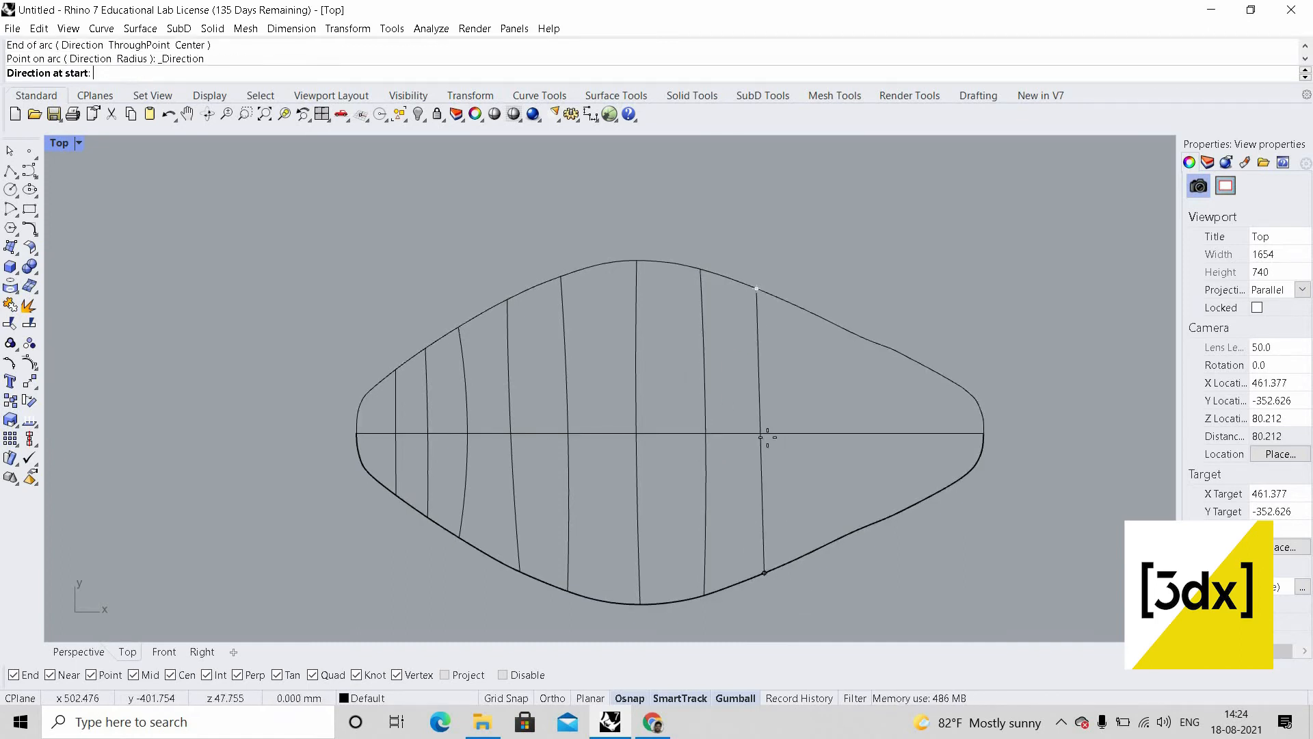
{"action": "left_click", "coordinate": [819, 326]}
{"action": "right_click", "coordinate": [814, 474]}
{"action": "left_click", "coordinate": [820, 316]}
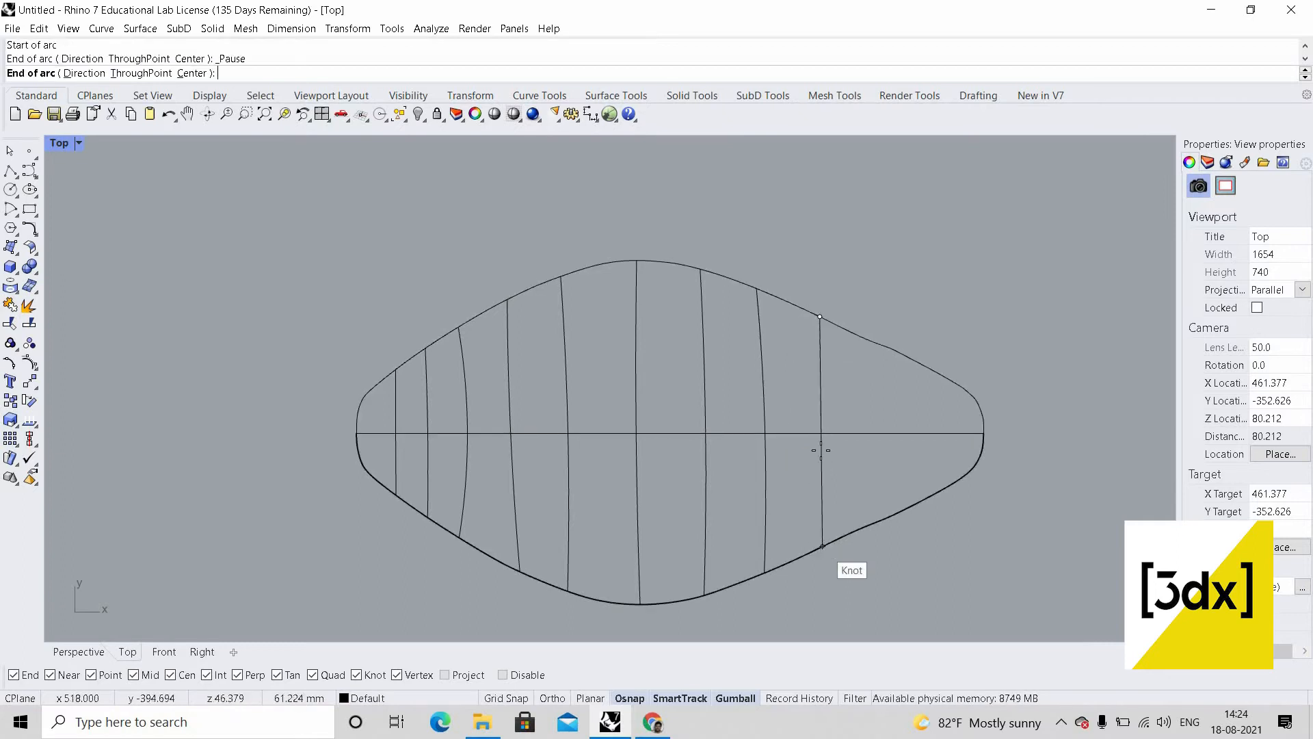
{"action": "left_click", "coordinate": [822, 546]}
{"action": "left_click", "coordinate": [863, 460]}
- Draw the last two cross arcs near the outline's narrow end, bowing both toward the tip
{"action": "right_click", "coordinate": [869, 468]}
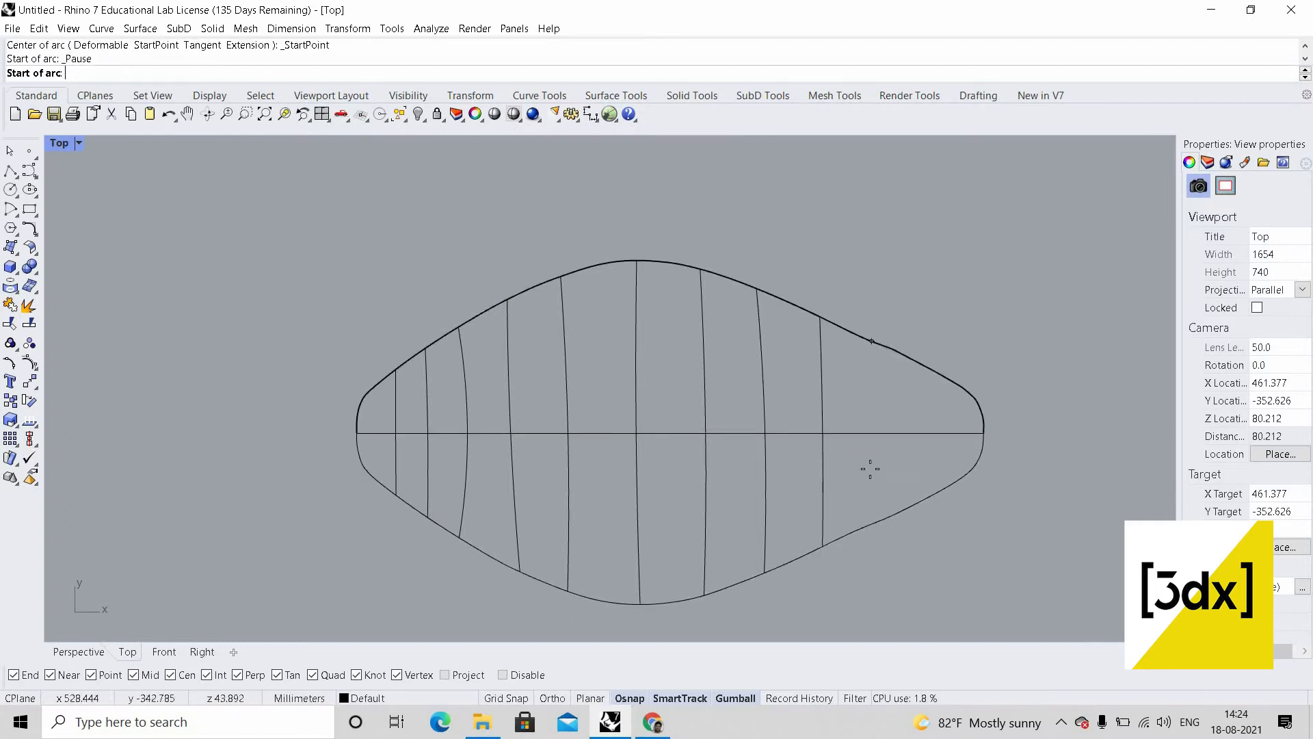
{"action": "left_click", "coordinate": [887, 346]}
{"action": "left_click", "coordinate": [885, 517]}
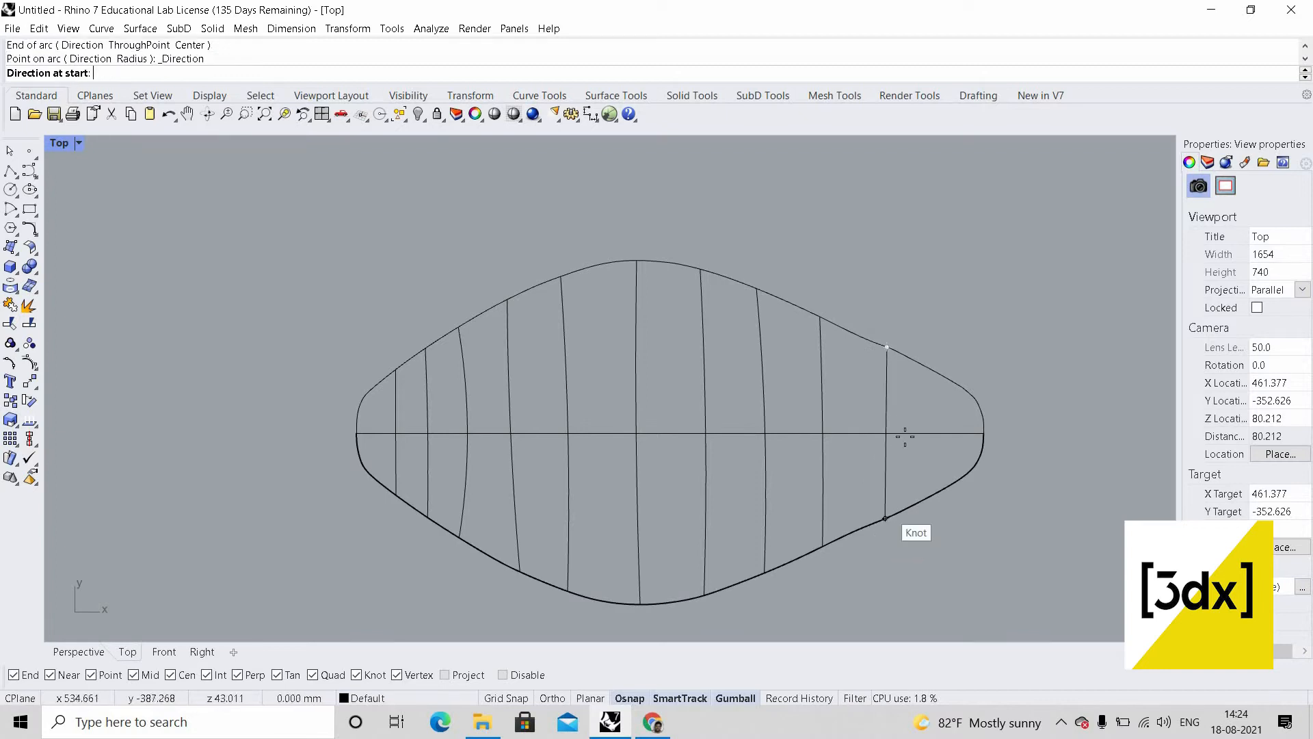
{"action": "left_click", "coordinate": [905, 432]}
{"action": "right_click", "coordinate": [955, 376]}
{"action": "left_click", "coordinate": [952, 381]}
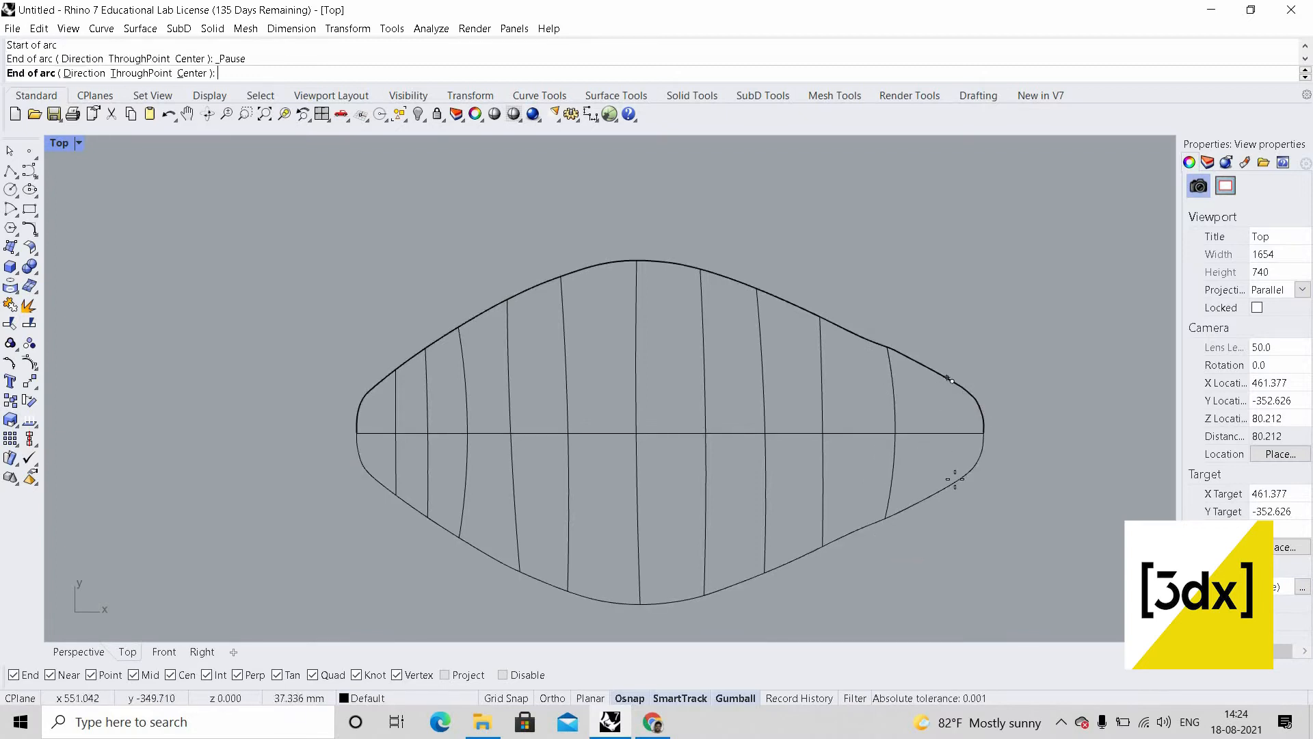
{"action": "left_click", "coordinate": [951, 485]}
{"action": "left_click", "coordinate": [958, 443]}
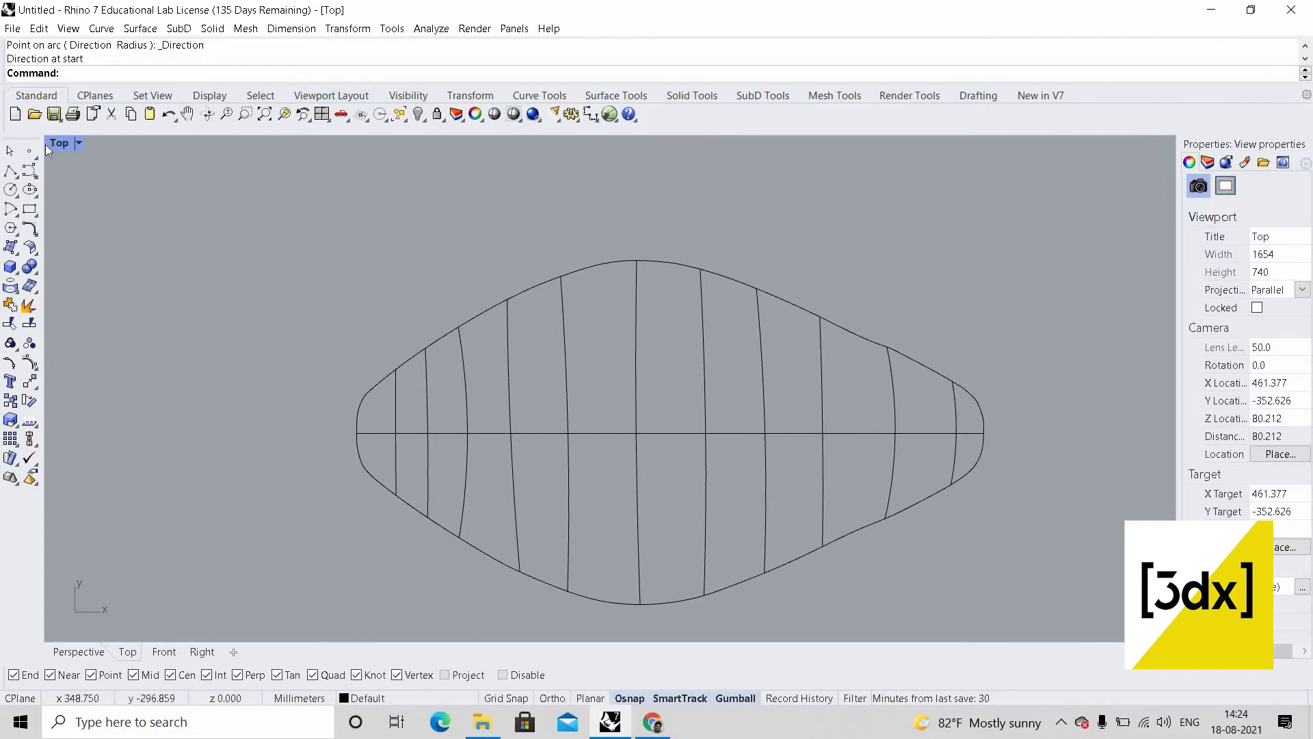
- Create a network surface from the two side curves, centre curve and all cross arcs, with tolerances of 1 and Position edge matching
{"action": "key", "text": "ctrl+m"}
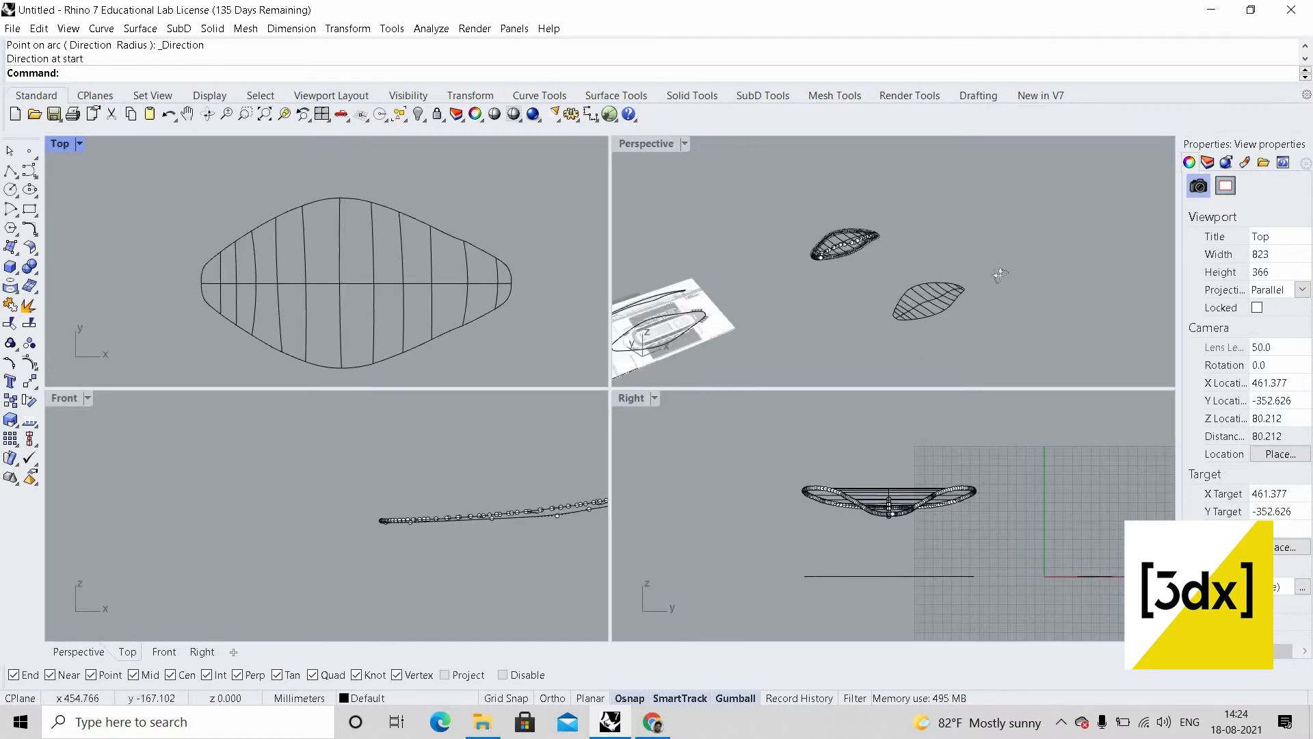
{"action": "right_click_drag", "start_coordinate": [999, 275], "coordinate": [1028, 303]}
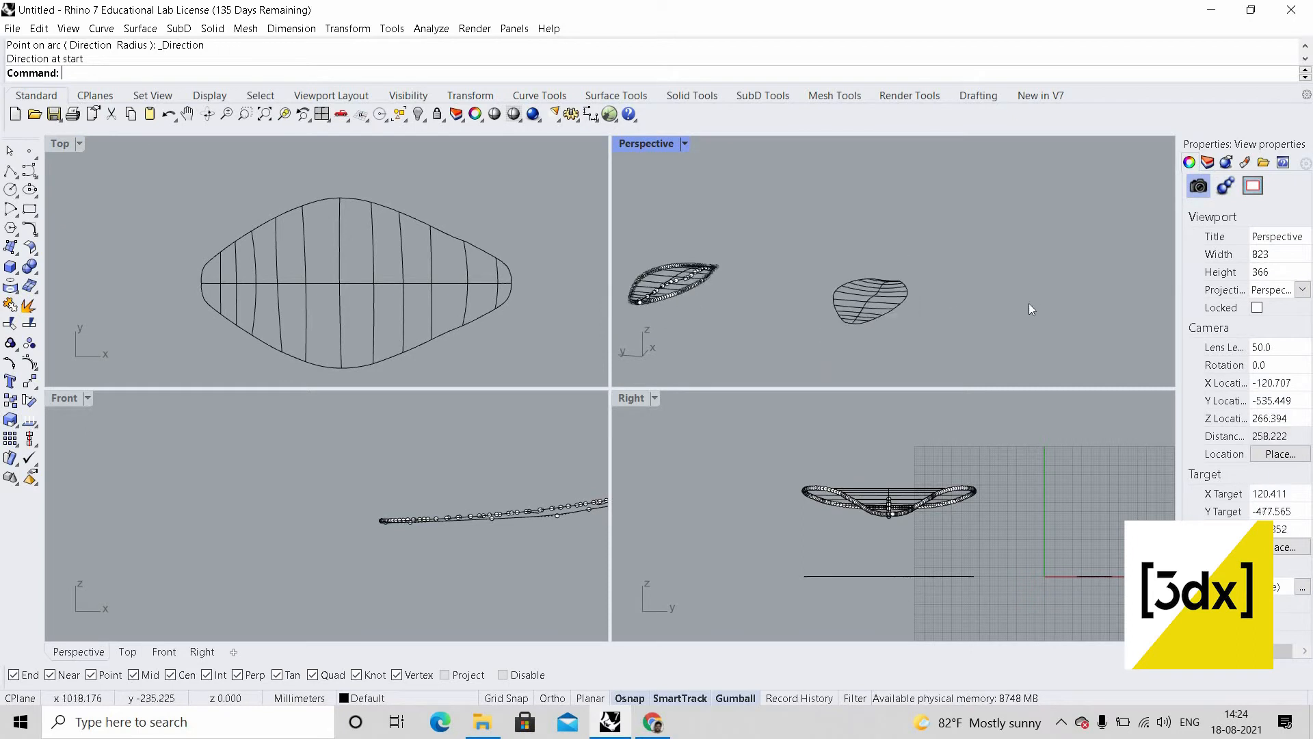
{"action": "scroll", "coordinate": [1029, 302], "scroll_direction": "down", "scroll_amount": 6}
{"action": "key", "text": "Escape"}
{"action": "scroll", "coordinate": [988, 235], "scroll_direction": "up", "scroll_amount": 8}
{"action": "left_click_drag", "start_coordinate": [983, 235], "coordinate": [745, 380]}
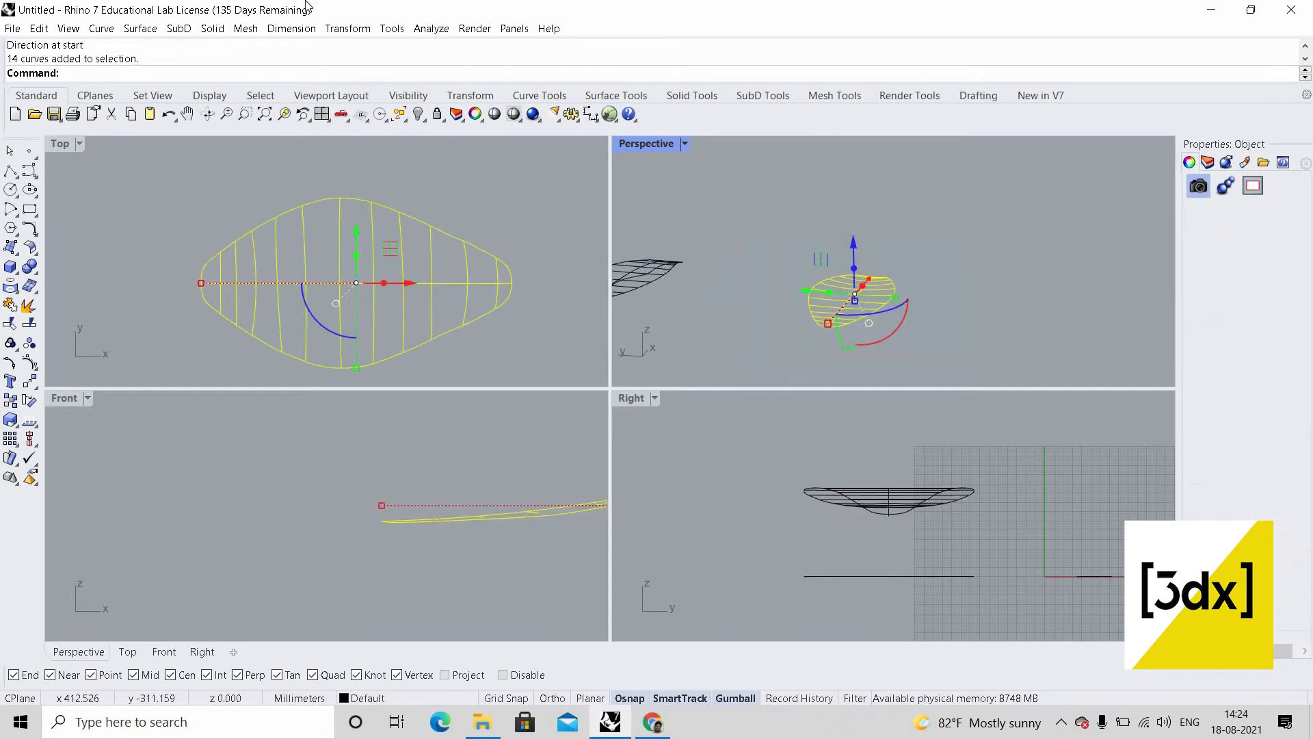
{"action": "left_click", "coordinate": [140, 28]}
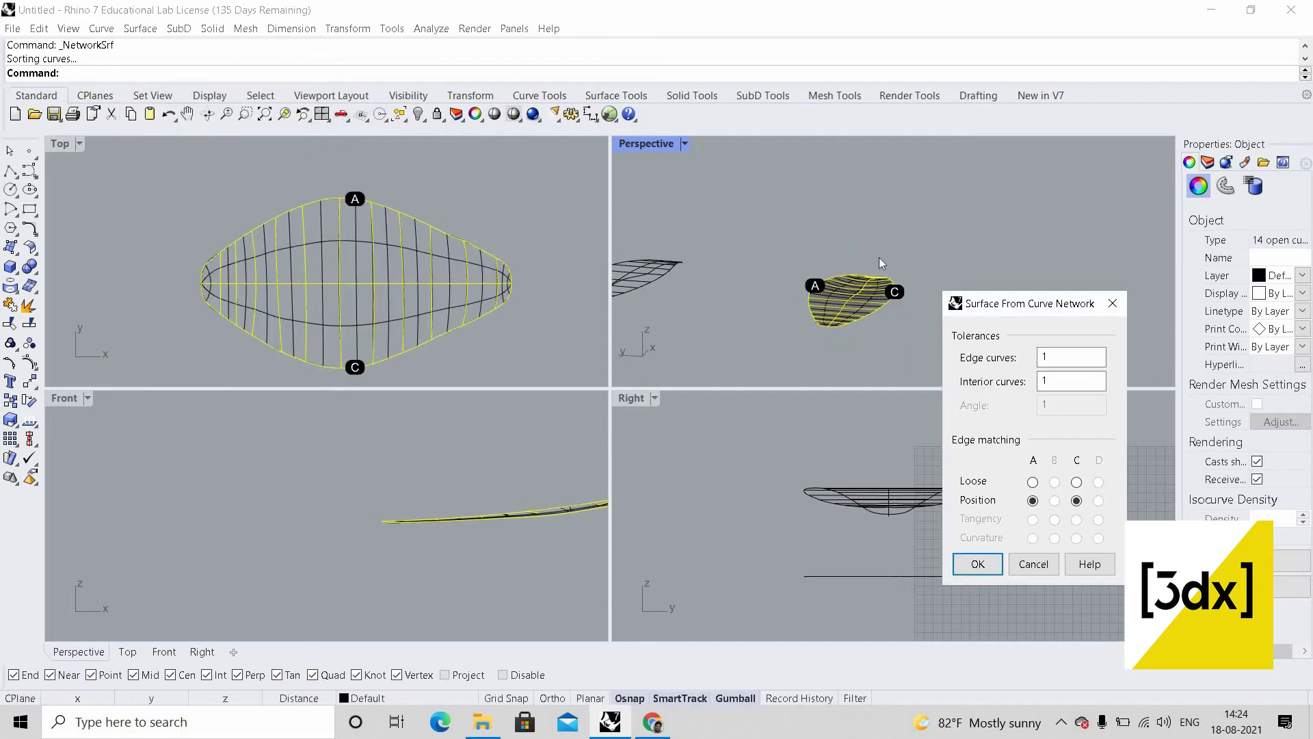
{"action": "key", "text": "Return"}
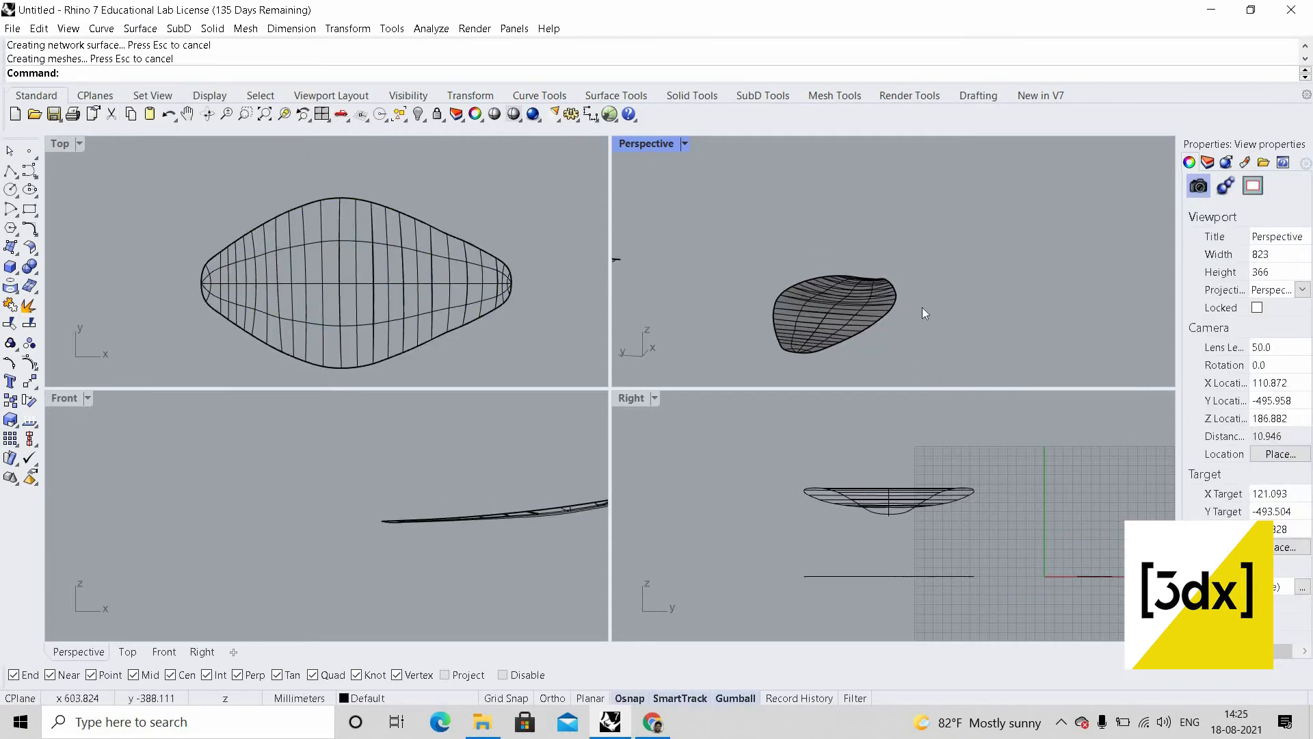
- Examine the shape of the network surface from several angles in the perspective view
{"action": "scroll", "coordinate": [922, 306], "scroll_direction": "up", "scroll_amount": 8}
{"action": "scroll", "coordinate": [872, 294], "scroll_direction": "up", "scroll_amount": 14}
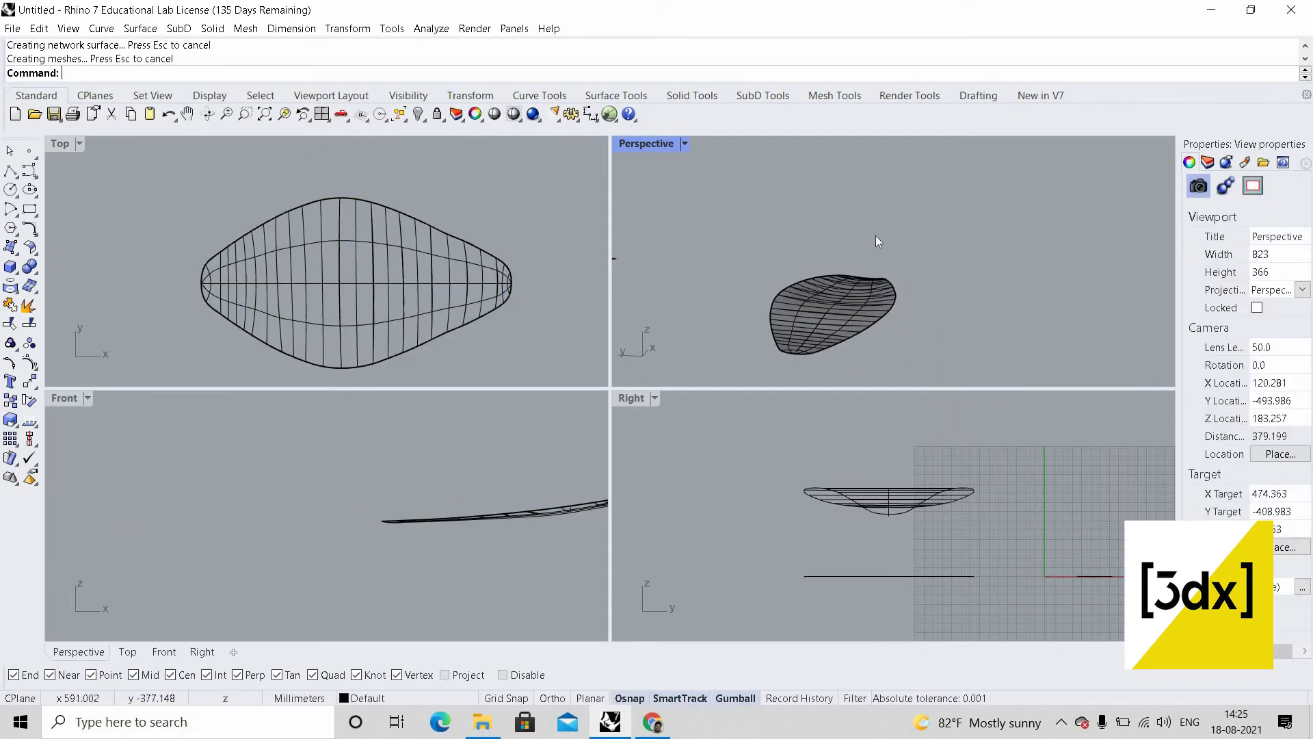
{"action": "scroll", "coordinate": [899, 268], "scroll_direction": "up", "scroll_amount": 8}
{"action": "scroll", "coordinate": [861, 263], "scroll_direction": "down", "scroll_amount": 11}
{"action": "right_click_drag", "start_coordinate": [840, 258], "coordinate": [916, 285]}
{"action": "scroll", "coordinate": [944, 274], "scroll_direction": "up", "scroll_amount": 5}
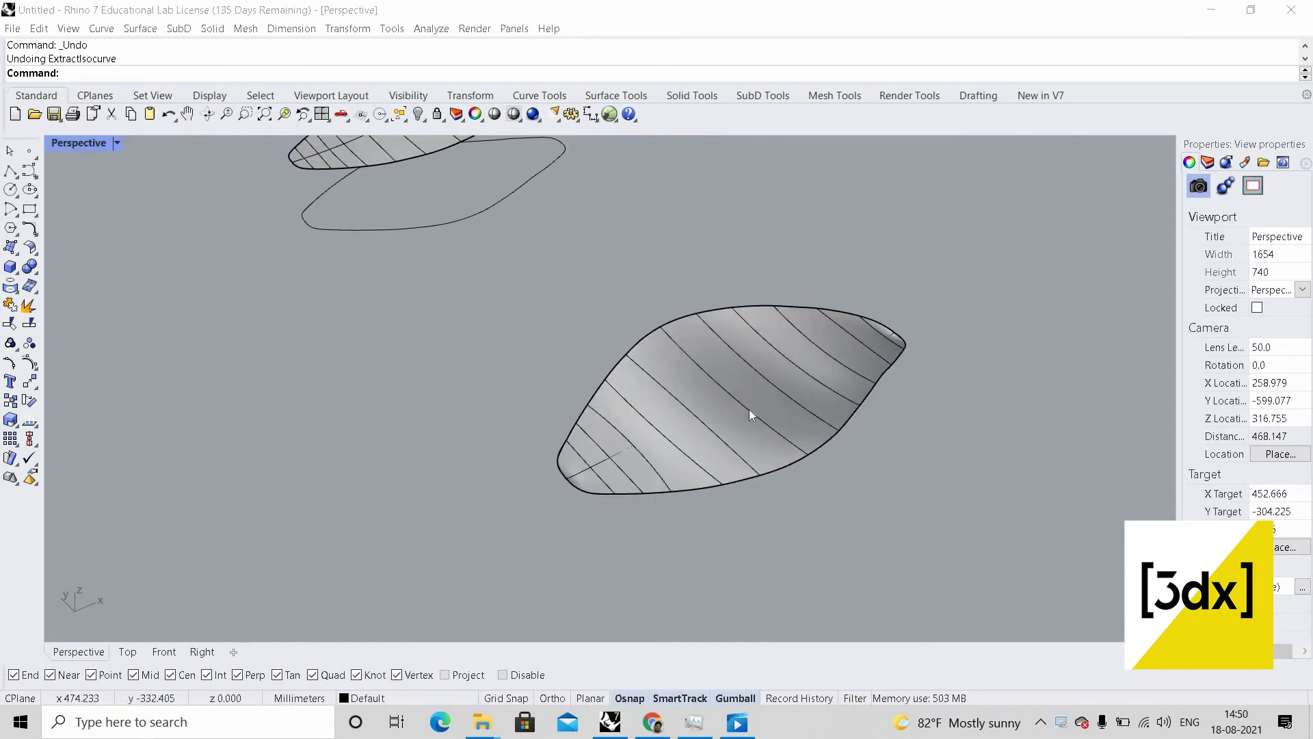
{"action": "scroll", "coordinate": [725, 415], "scroll_direction": "up", "scroll_amount": 5}
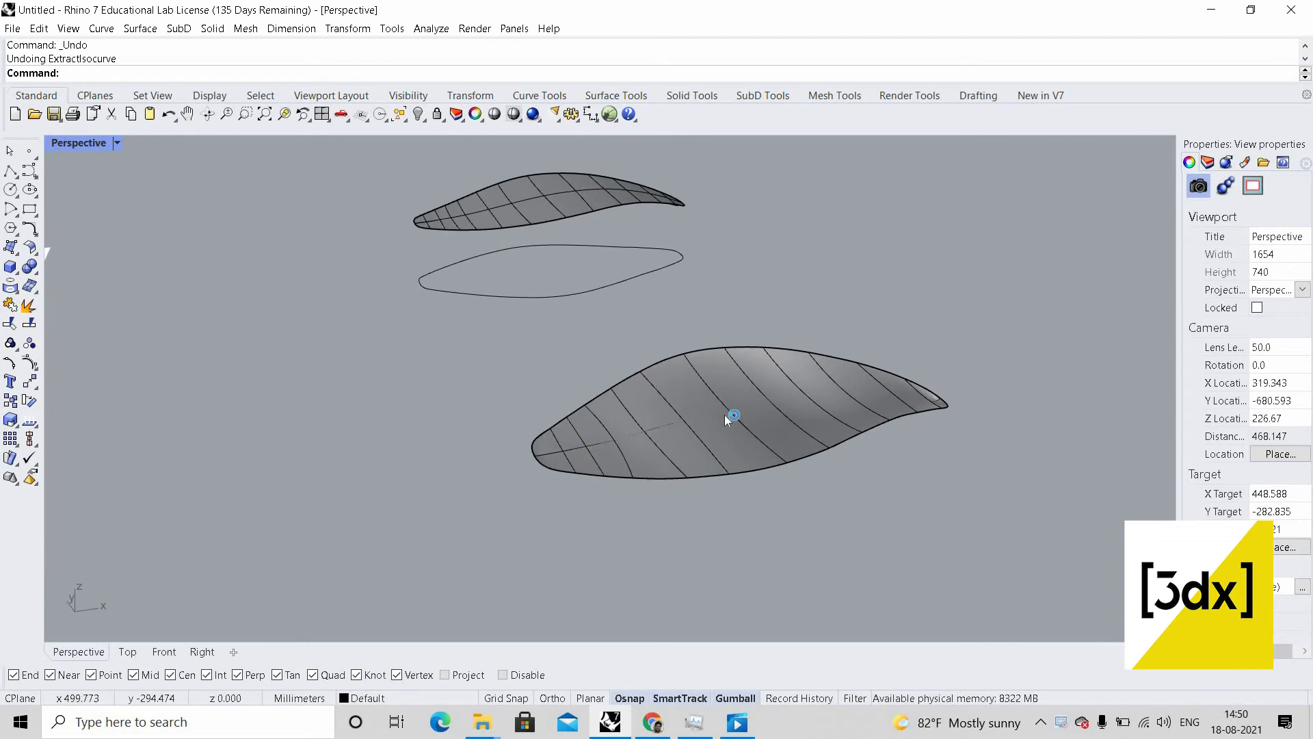
- Extract a lengthwise U-direction isocurve from the network surface, between its centre curve and one side edge
{"action": "key", "text": "Return"}
{"action": "scroll", "coordinate": [666, 396], "scroll_direction": "up", "scroll_amount": 3}
{"action": "left_click", "coordinate": [684, 417]}
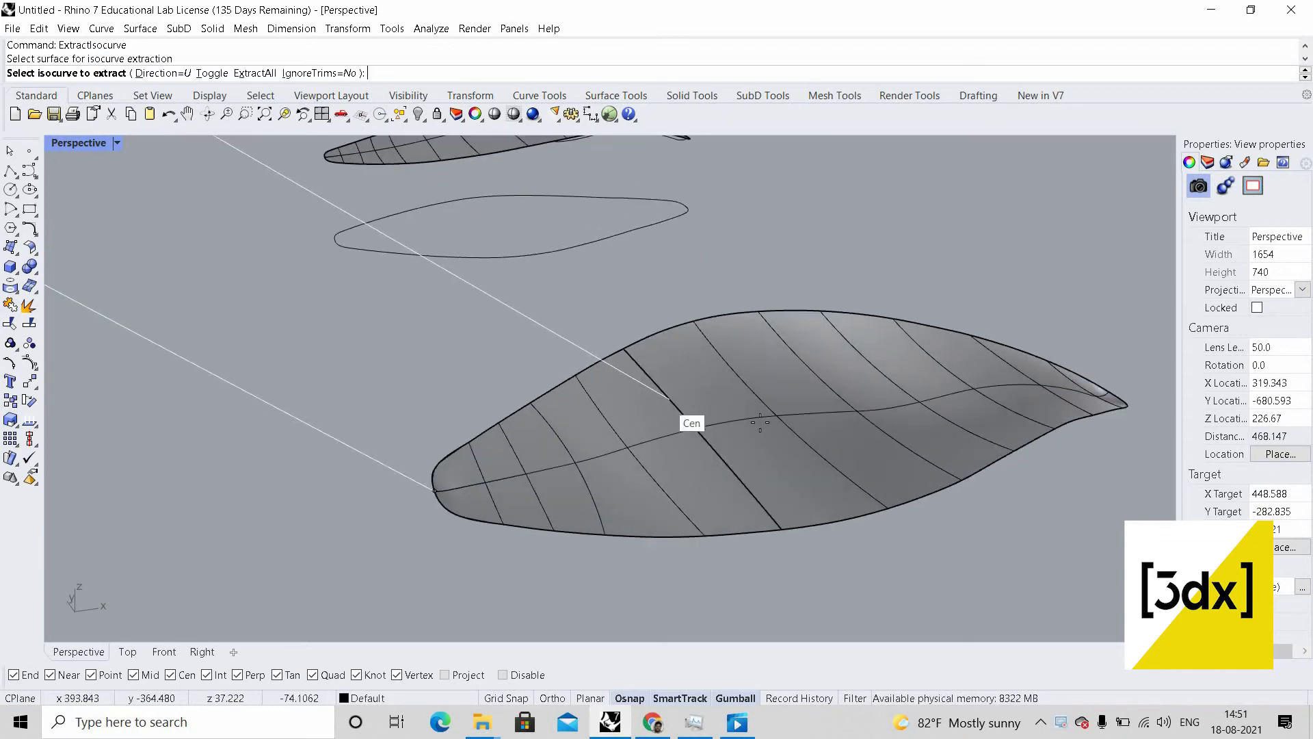
{"action": "scroll", "coordinate": [788, 464], "scroll_direction": "down", "scroll_amount": 7}
{"action": "right_click_drag", "start_coordinate": [727, 383], "coordinate": [773, 421]}
{"action": "scroll", "coordinate": [774, 420], "scroll_direction": "up", "scroll_amount": 6}
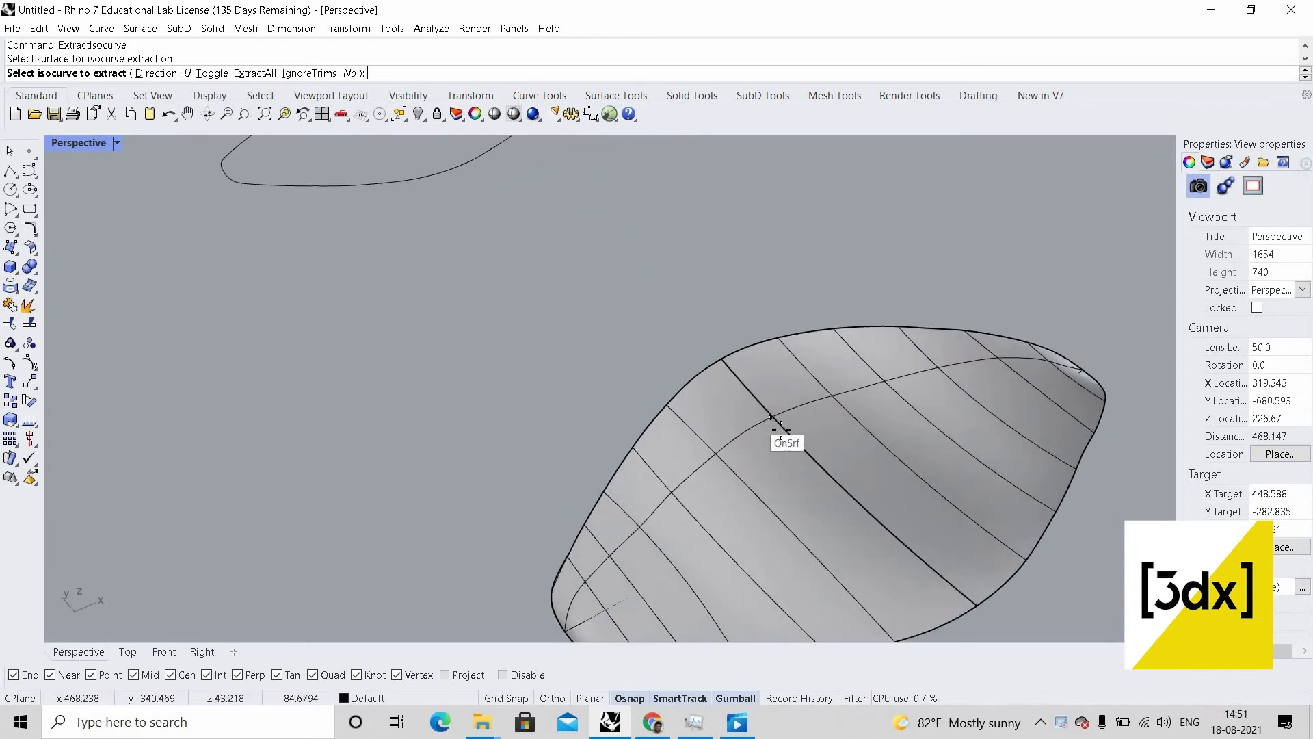
{"action": "left_click", "coordinate": [822, 488]}
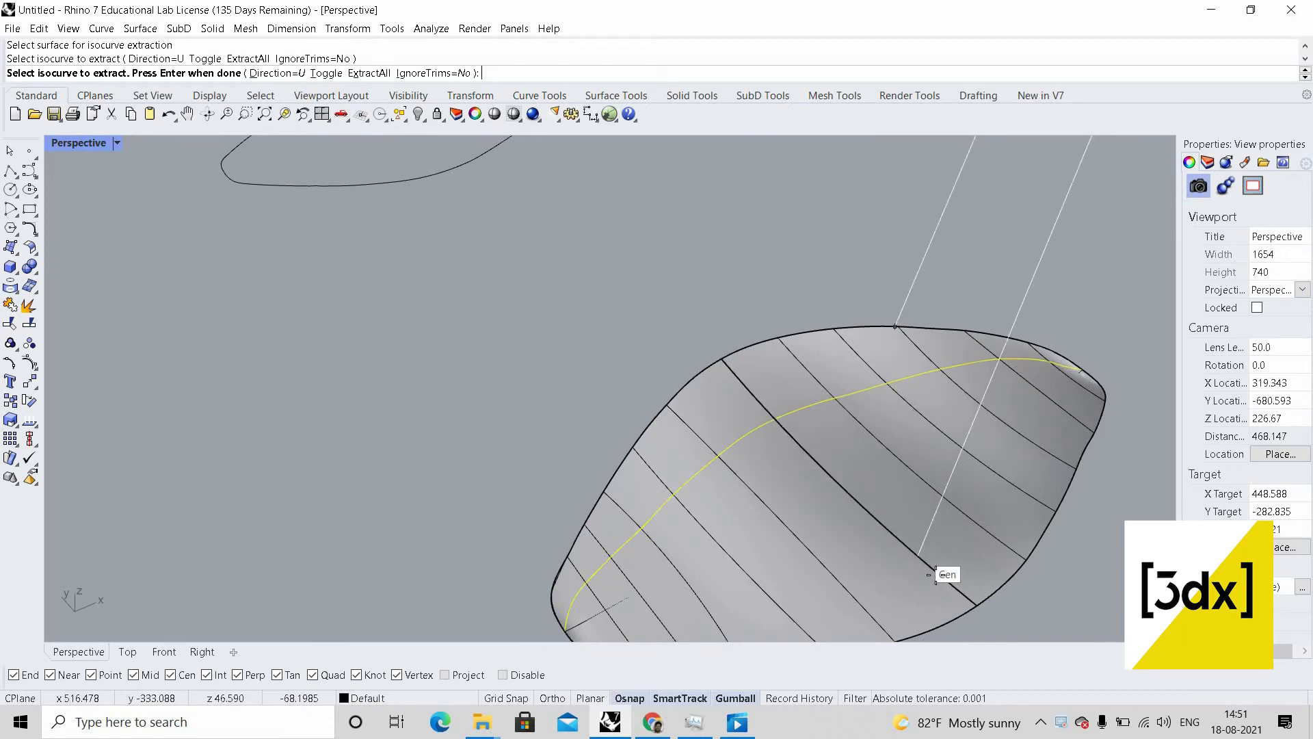
- Extract a second lengthwise U-direction isocurve on the opposite side of the surface's centre curve and finish the extraction
{"action": "scroll", "coordinate": [938, 564], "scroll_direction": "down", "scroll_amount": 5}
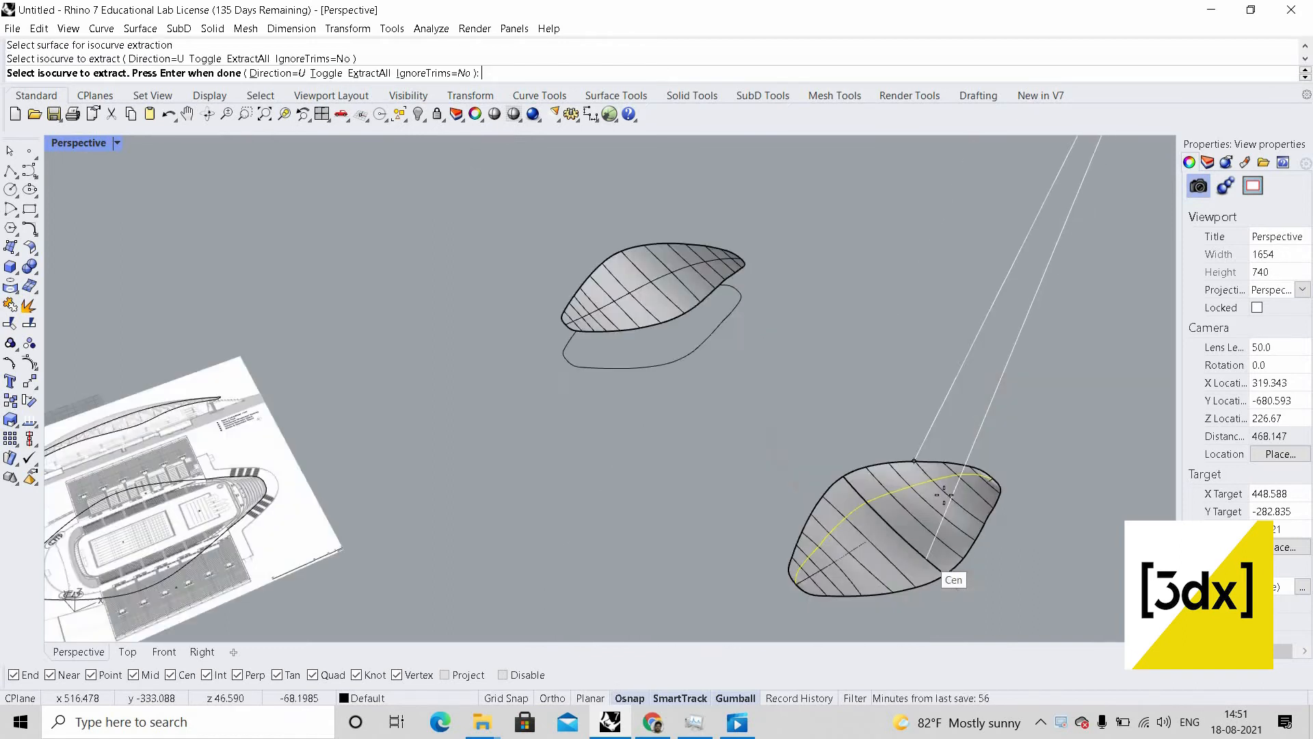
{"action": "scroll", "coordinate": [934, 513], "scroll_direction": "up", "scroll_amount": 5}
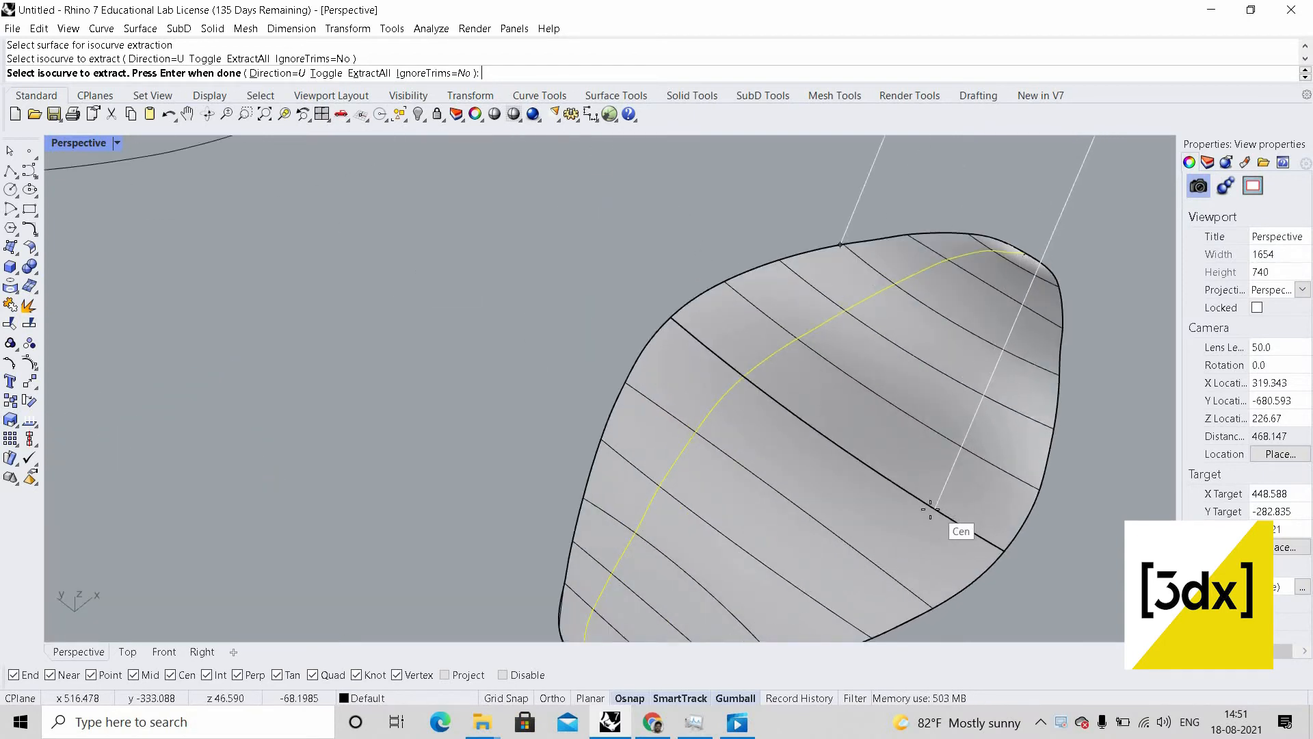
{"action": "scroll", "coordinate": [930, 508], "scroll_direction": "down", "scroll_amount": 1}
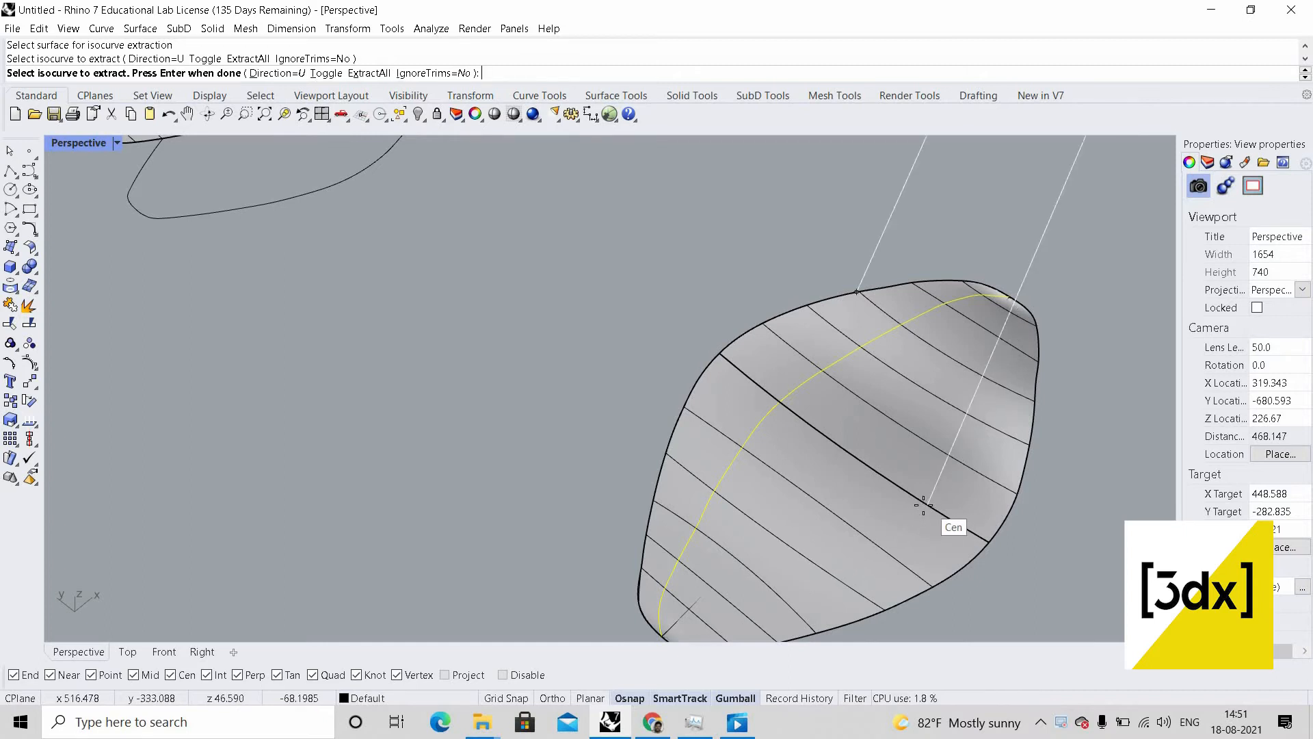
{"action": "left_click", "coordinate": [926, 510]}
{"action": "key", "text": "Return"}
{"action": "key", "text": "Escape"}
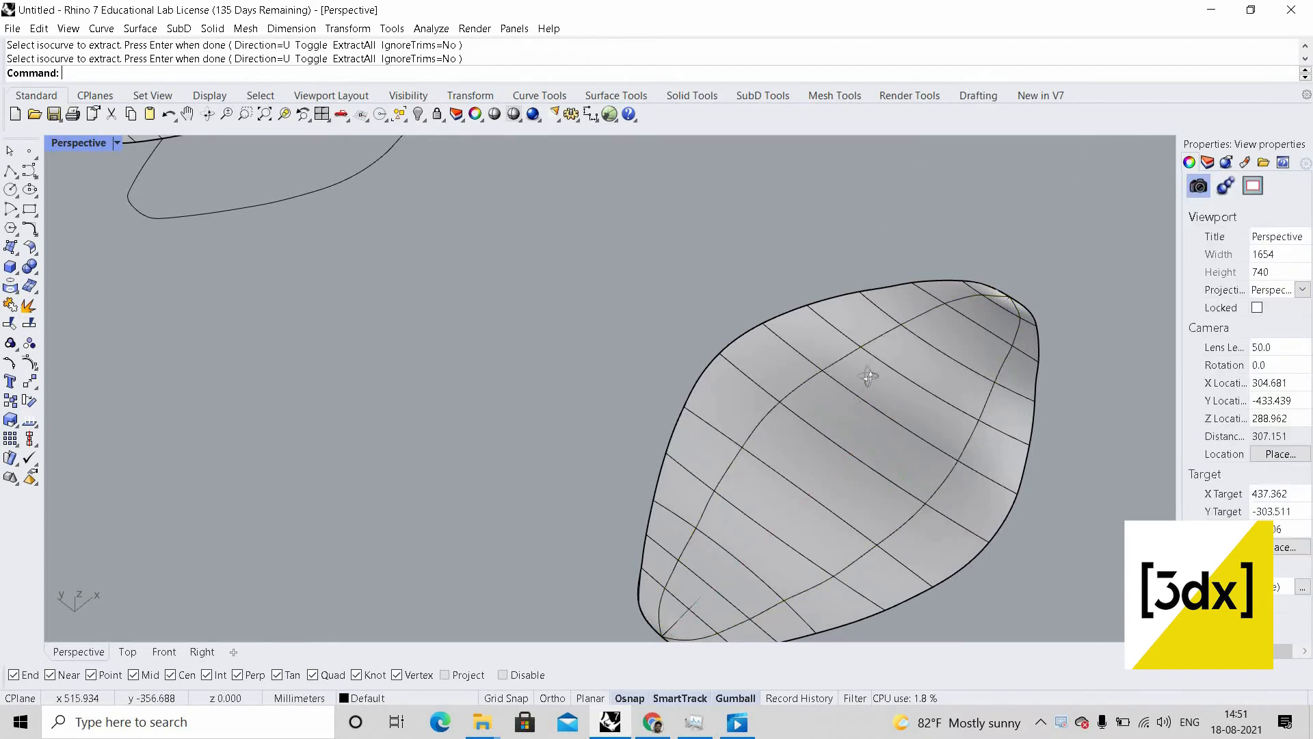
{"action": "scroll", "coordinate": [870, 383], "scroll_direction": "down", "scroll_amount": 8}
{"action": "right_click_drag", "start_coordinate": [807, 493], "coordinate": [777, 461]}
{"action": "scroll", "coordinate": [772, 459], "scroll_direction": "up", "scroll_amount": 4}
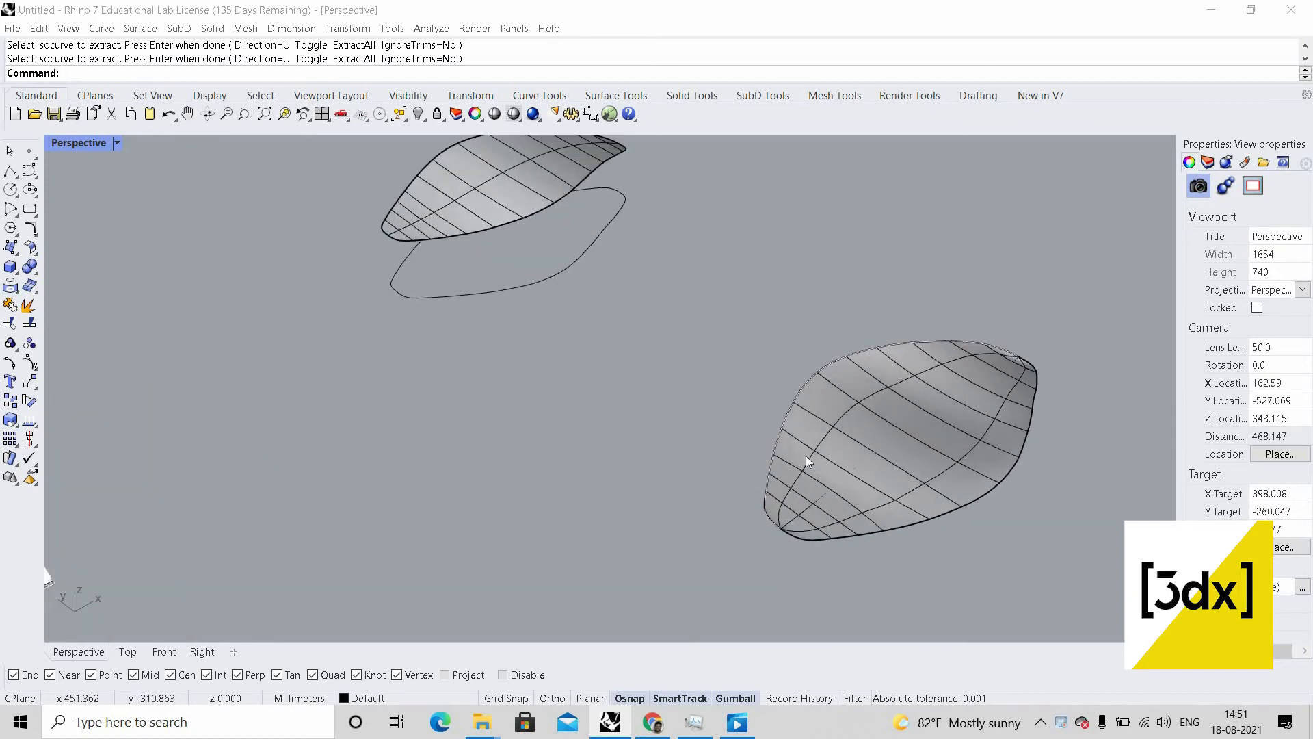
{"action": "left_click", "coordinate": [769, 456]}
{"action": "left_click", "coordinate": [820, 498]}
{"action": "left_click", "coordinate": [893, 532]}
{"action": "left_click", "coordinate": [803, 521]}
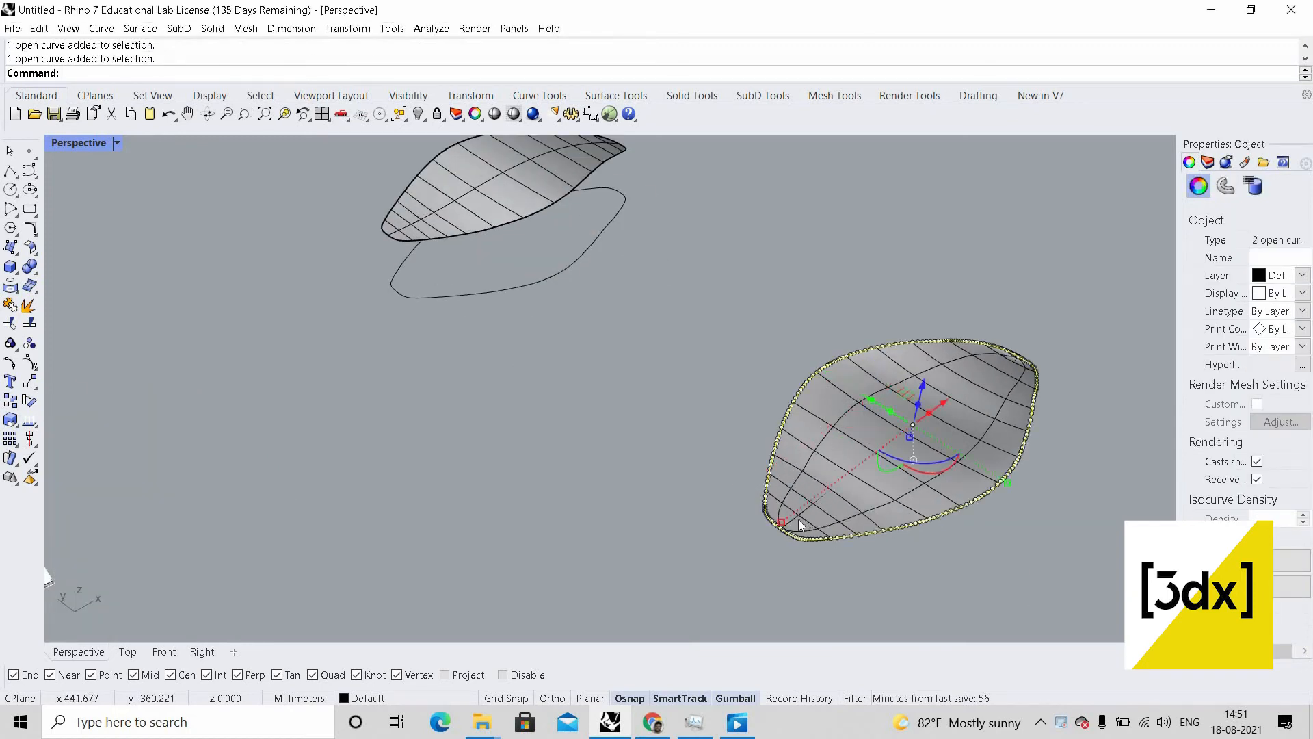
{"action": "left_click", "coordinate": [813, 528]}
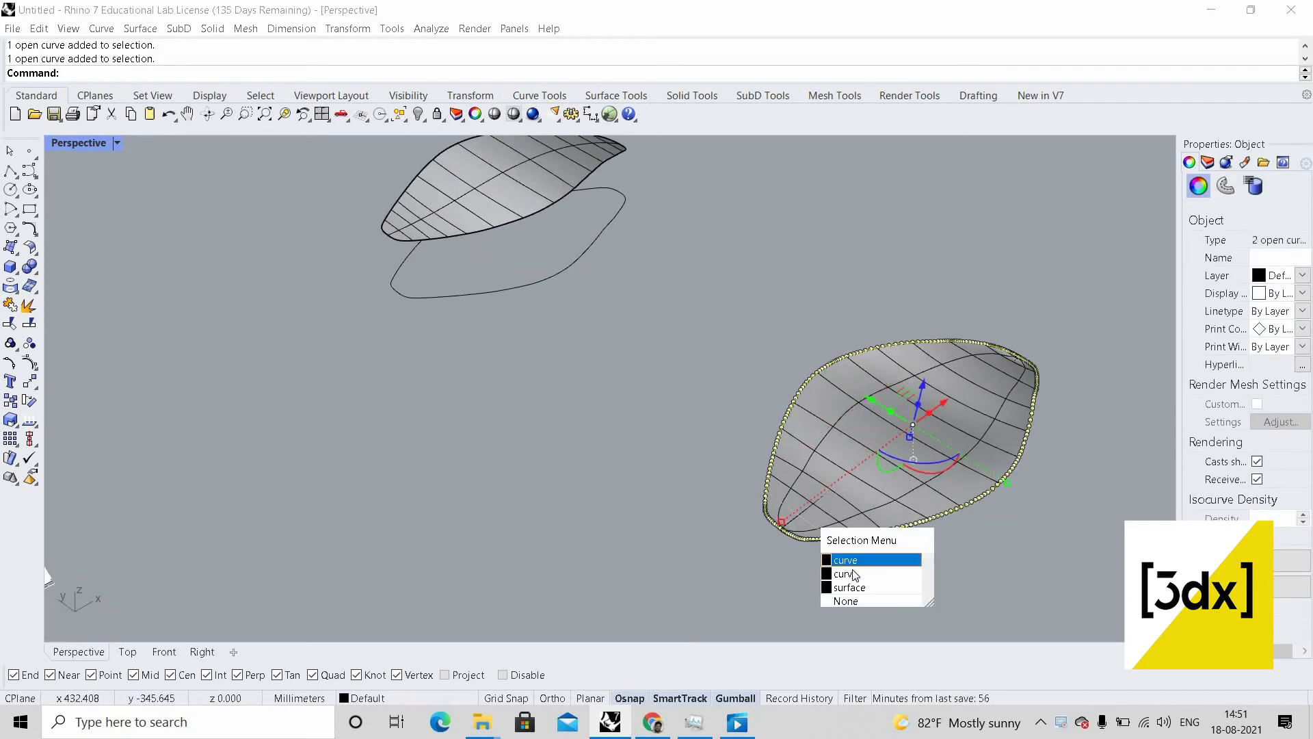
{"action": "left_click", "coordinate": [851, 574]}
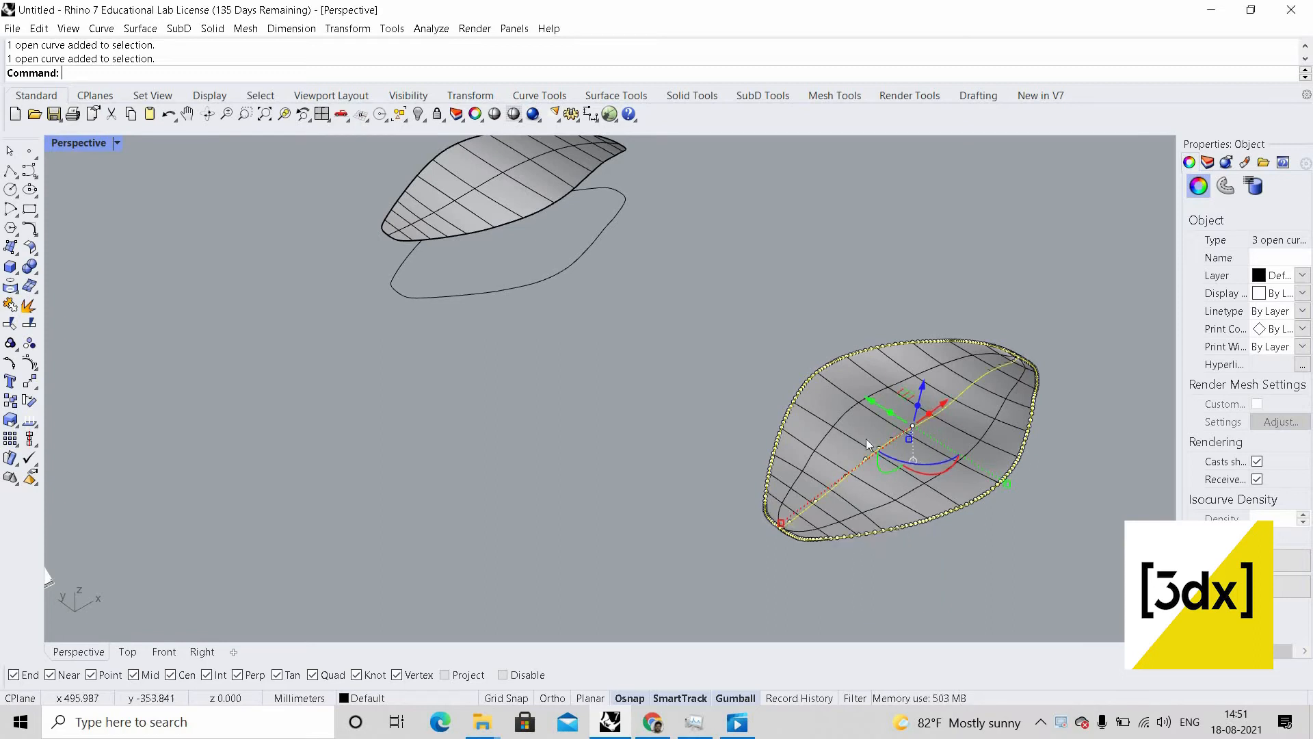
{"action": "left_click", "coordinate": [840, 414], "text": "shift"}
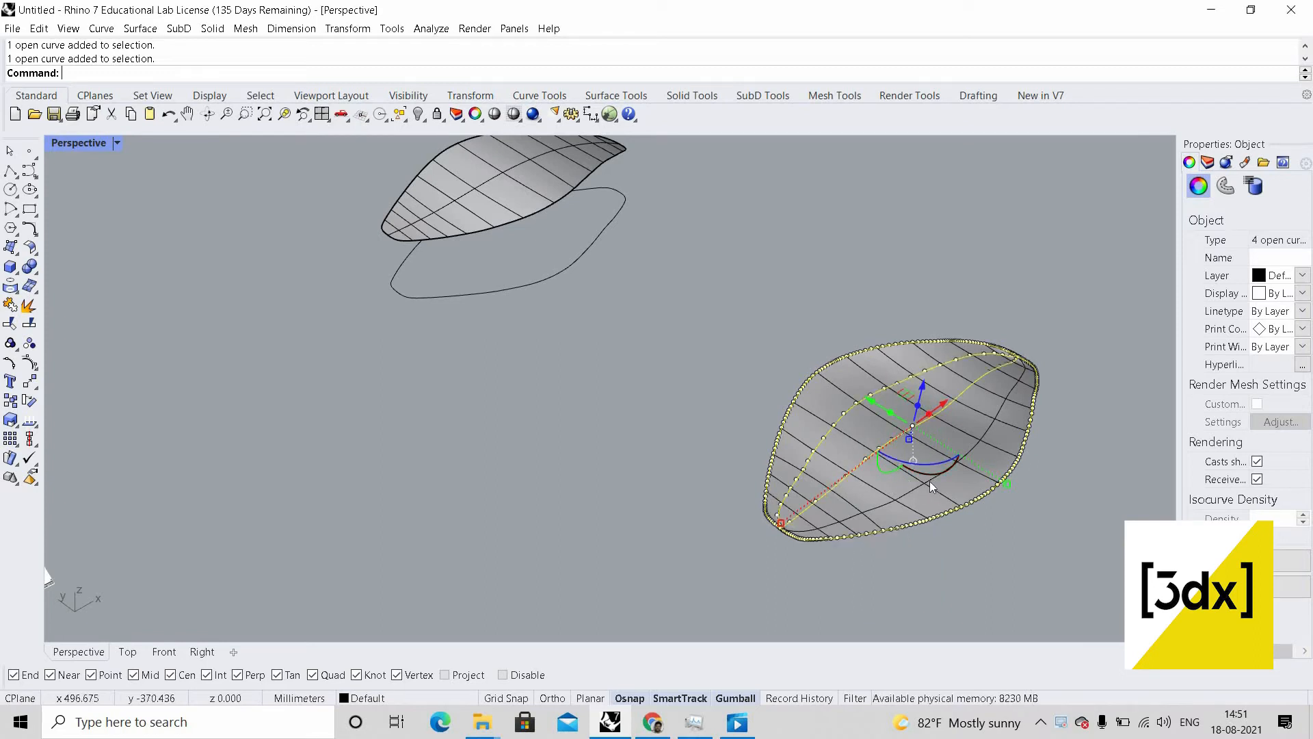
{"action": "left_click", "coordinate": [929, 482], "text": "shift"}
{"action": "left_click", "coordinate": [971, 522]}
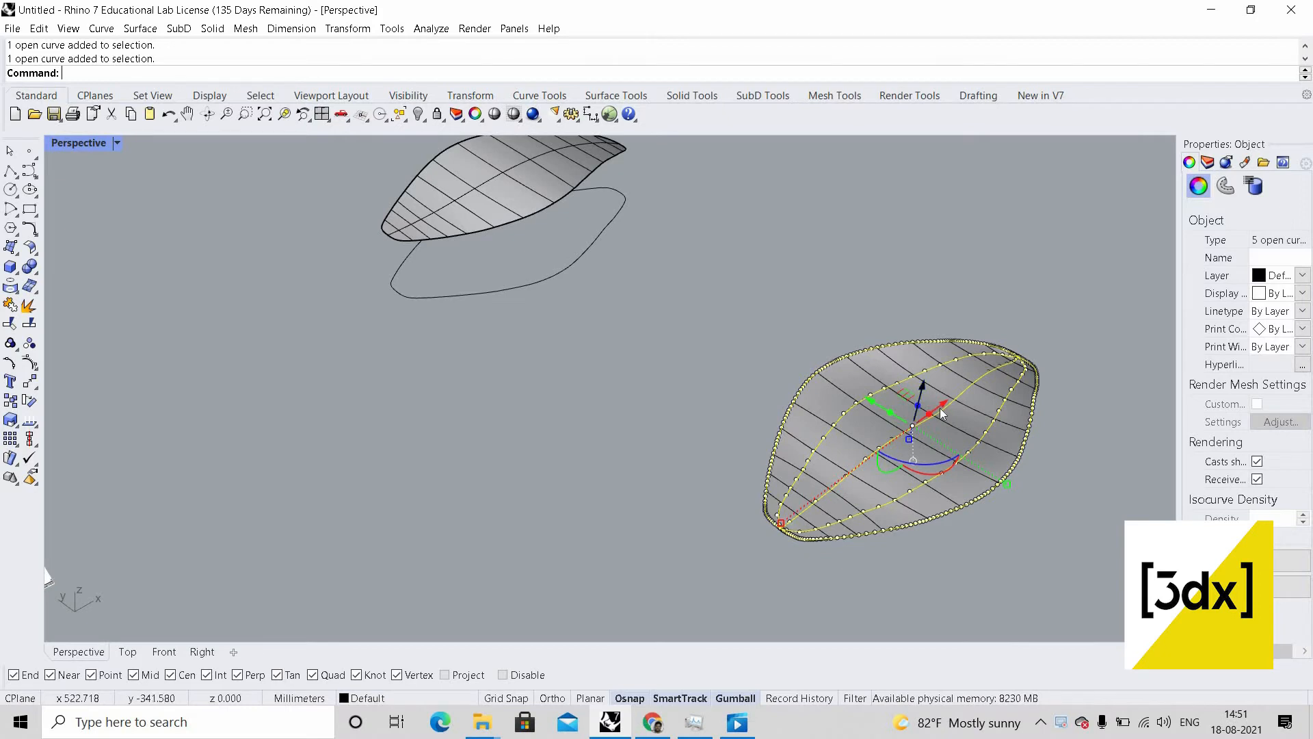
{"action": "left_click_drag", "start_coordinate": [942, 406], "coordinate": [966, 417]}
{"action": "key", "text": "Escape"}
{"action": "key", "text": "Escape"}
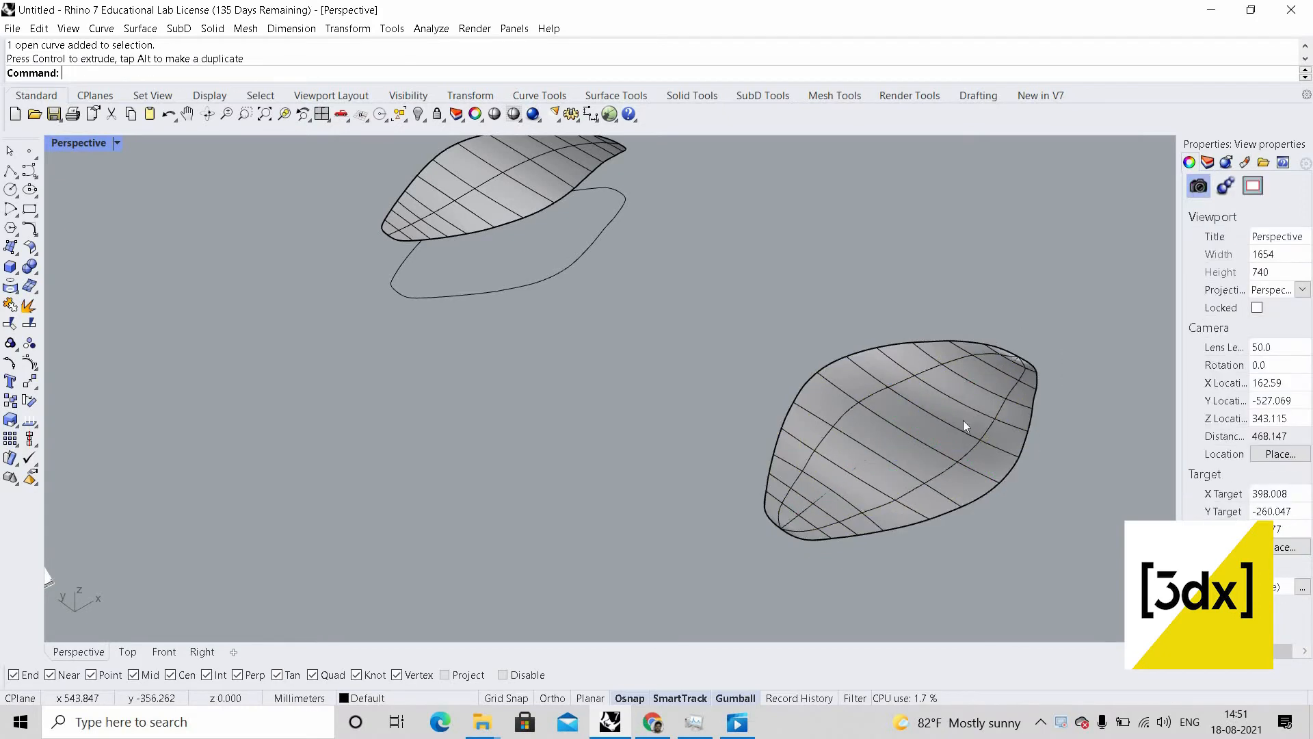
- Hide the network surface so only its curve framework stays in view
{"action": "left_click", "coordinate": [957, 420]}
{"action": "middle_click", "coordinate": [928, 420]}
{"action": "left_click", "coordinate": [925, 413]}
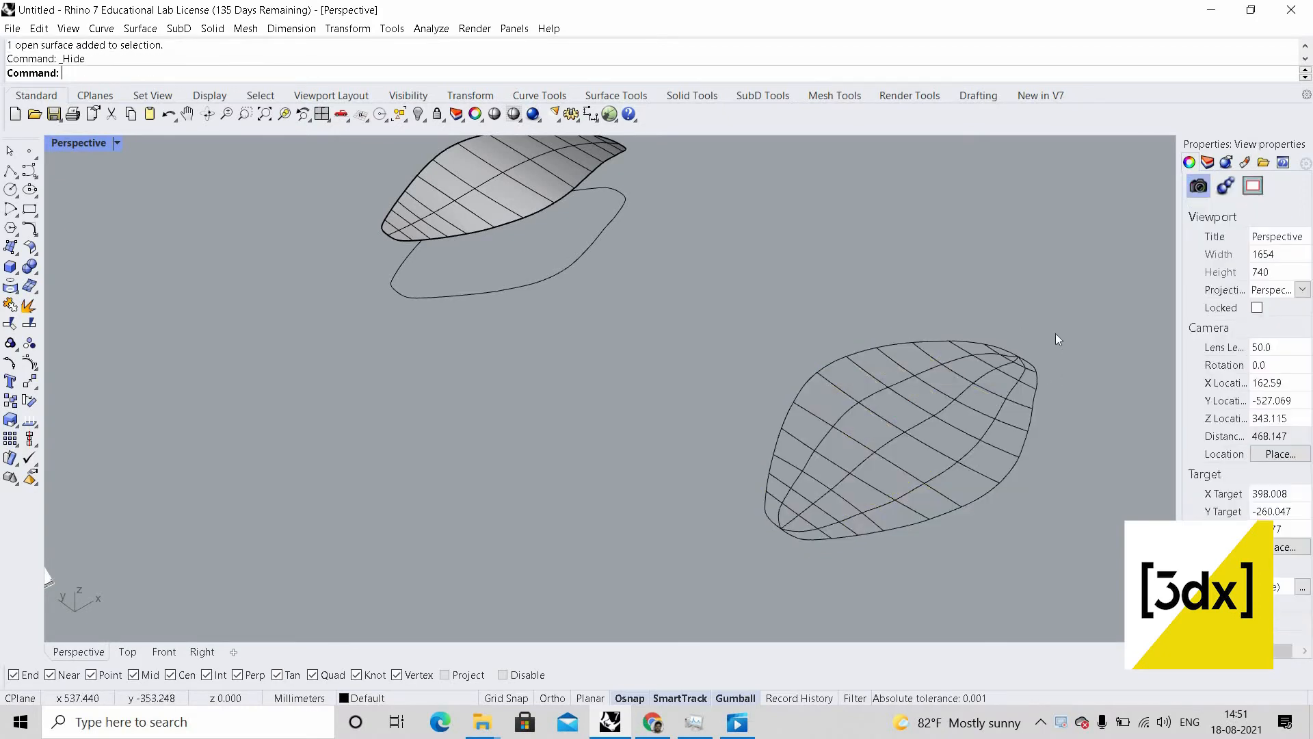
- Duplicate the 16-curve framework and place the copy in the open area in front of the original
{"action": "scroll", "coordinate": [951, 403], "scroll_direction": "down", "scroll_amount": 2}
{"action": "left_click_drag", "start_coordinate": [681, 332], "coordinate": [1137, 561]}
{"action": "scroll", "coordinate": [945, 407], "scroll_direction": "down", "scroll_amount": 2}
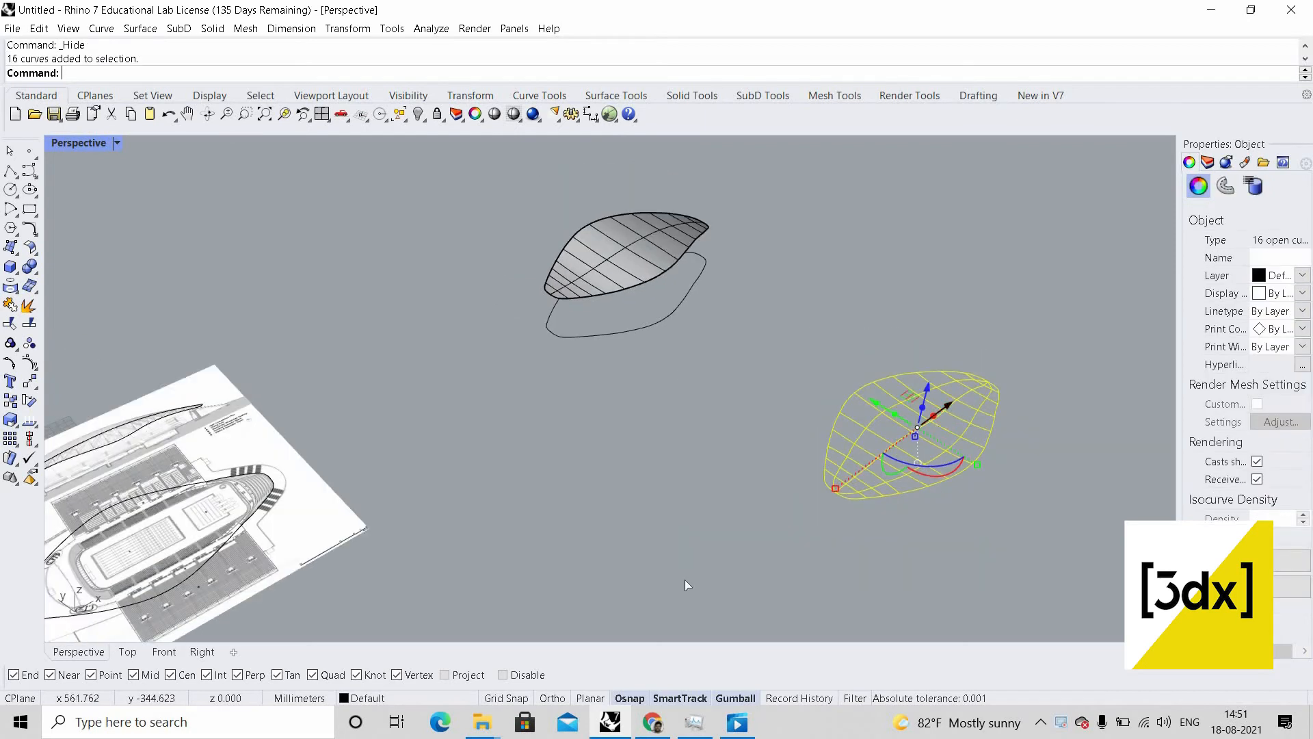
{"action": "left_click_drag", "start_coordinate": [700, 499], "coordinate": [691, 568], "text": "alt"}
{"action": "left_click", "coordinate": [779, 601]}
{"action": "scroll", "coordinate": [778, 601], "scroll_direction": "down", "scroll_amount": 5}
{"action": "scroll", "coordinate": [694, 557], "scroll_direction": "up", "scroll_amount": 6}
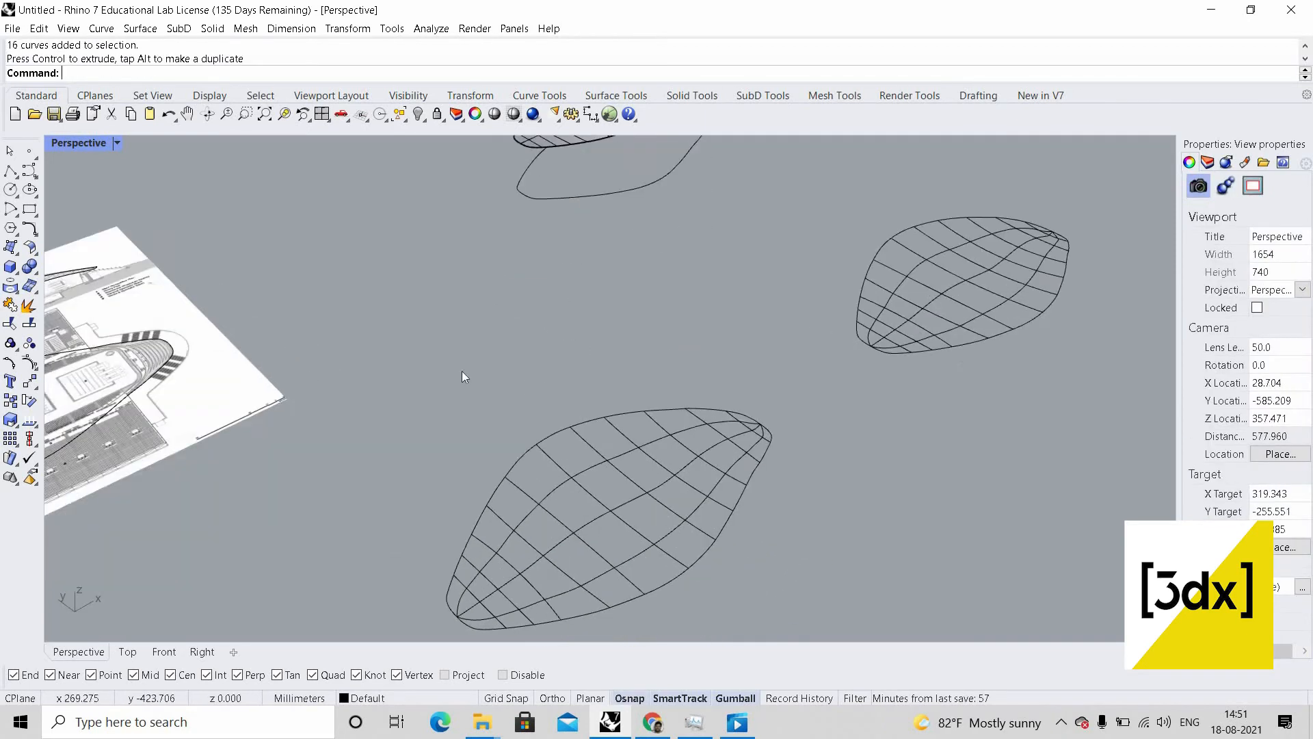
- Try building a network surface from the copied 16-curve framework, and undo it
{"action": "left_click_drag", "start_coordinate": [664, 385], "coordinate": [365, 342]}
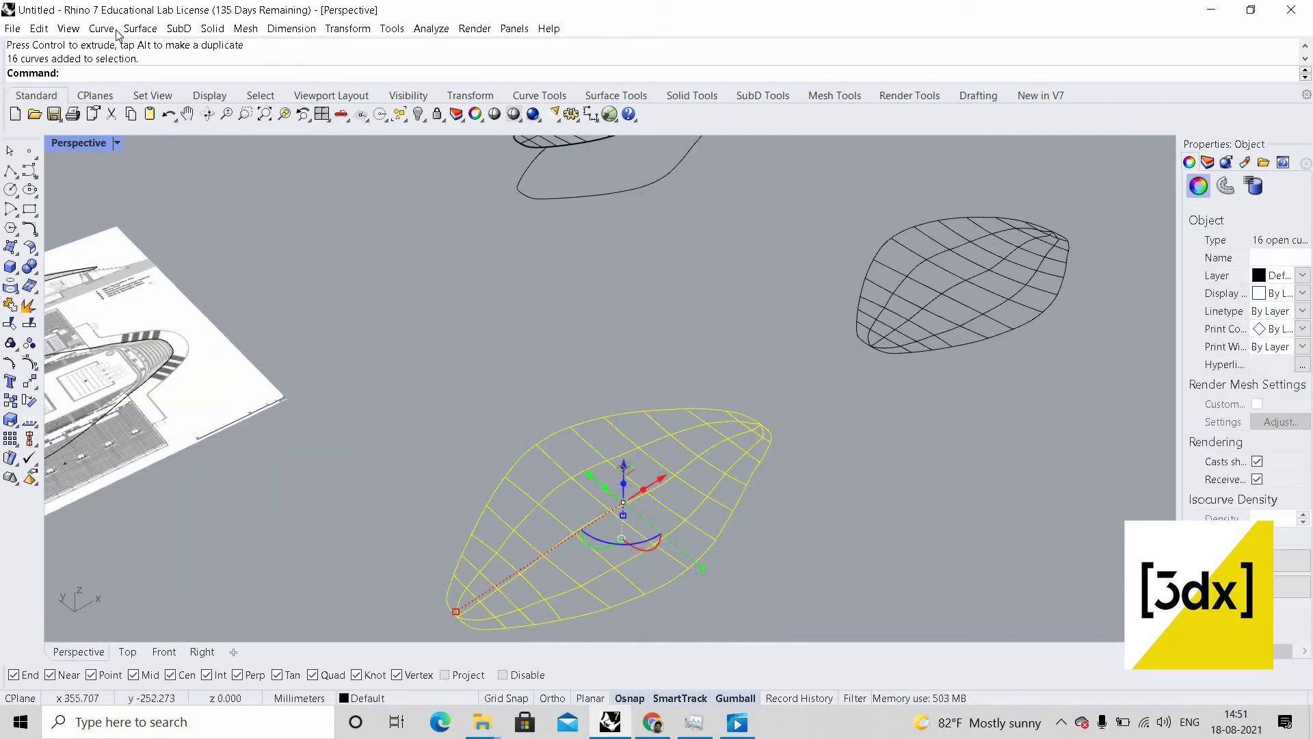
{"action": "left_click", "coordinate": [140, 28]}
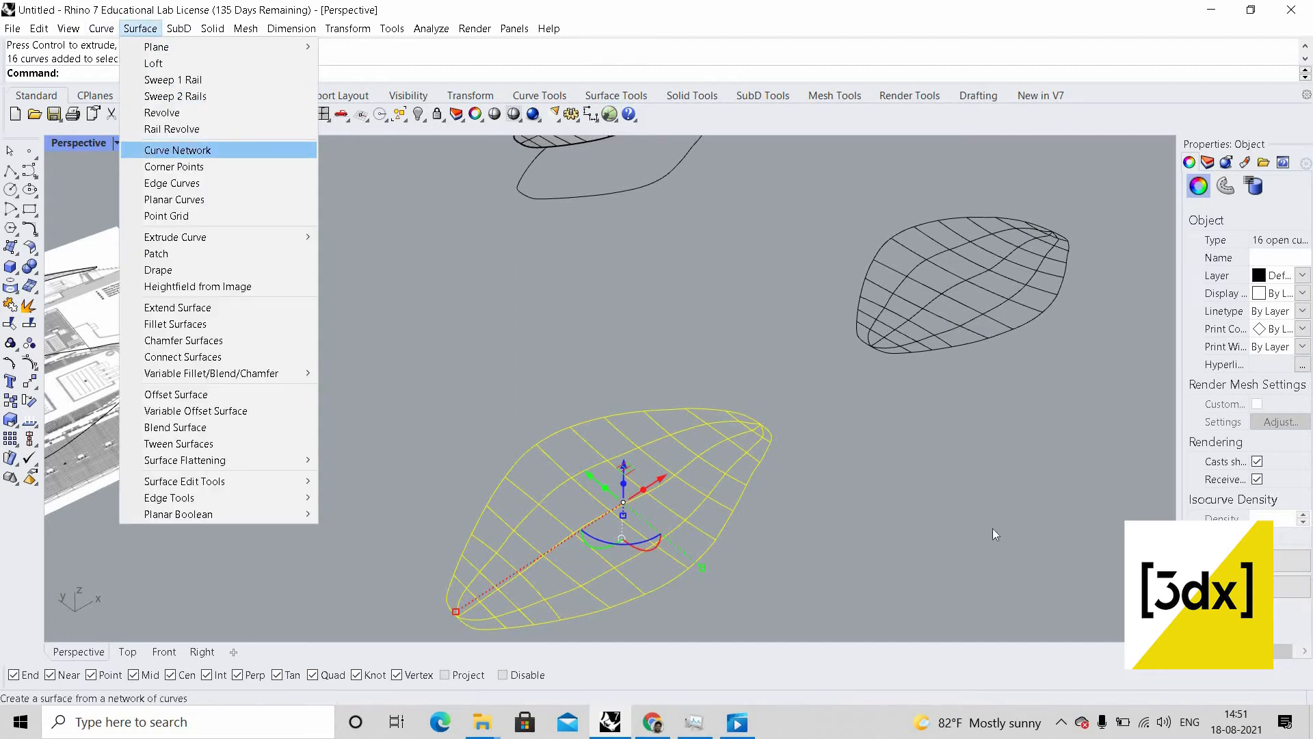
{"action": "left_click", "coordinate": [260, 146]}
{"action": "left_click", "coordinate": [990, 569]}
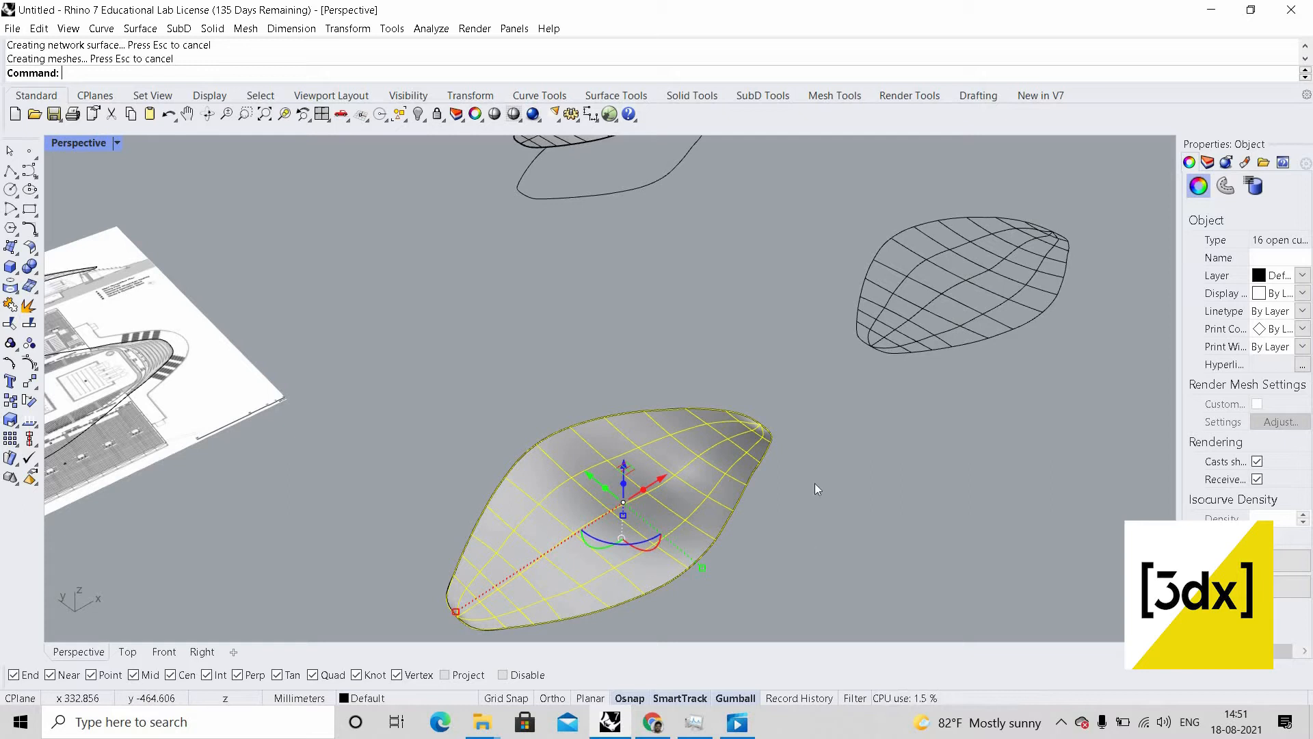
{"action": "key", "text": "ctrl+z"}
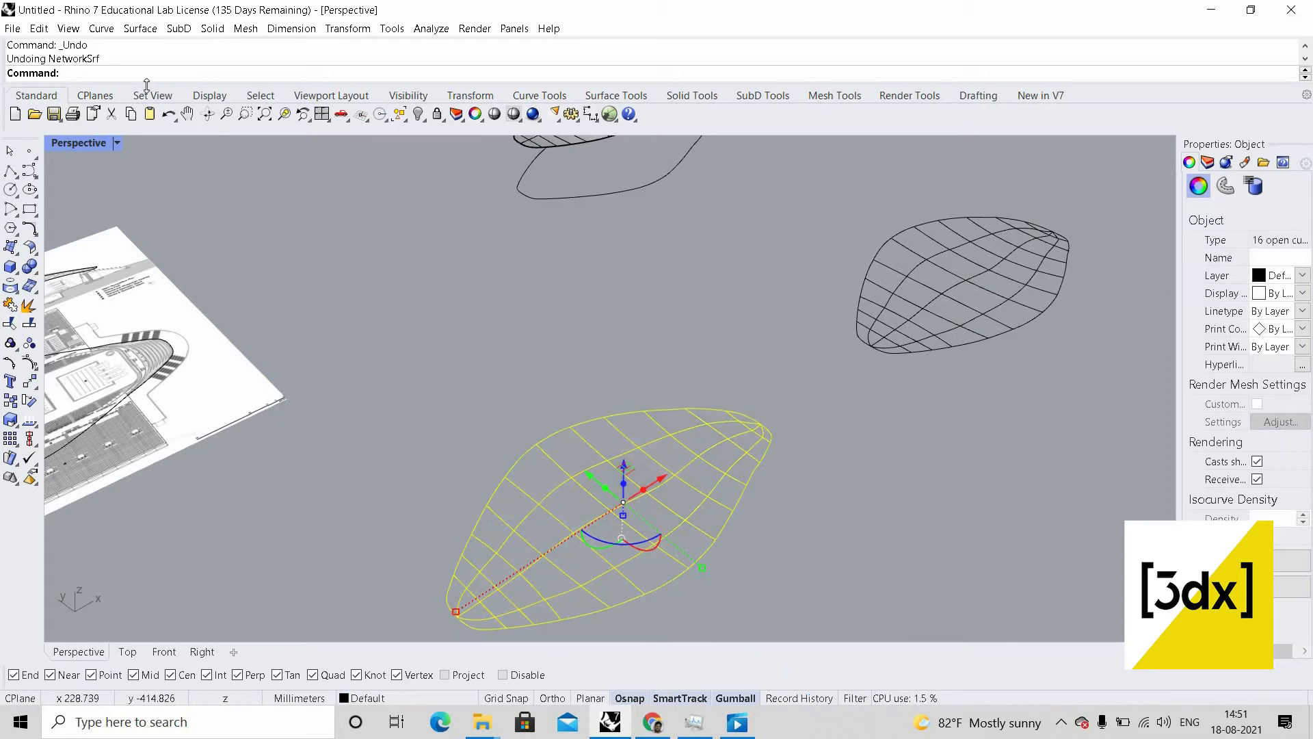
- Create a curve-network surface over the copied framework and clear the selection
{"action": "left_click", "coordinate": [140, 28]}
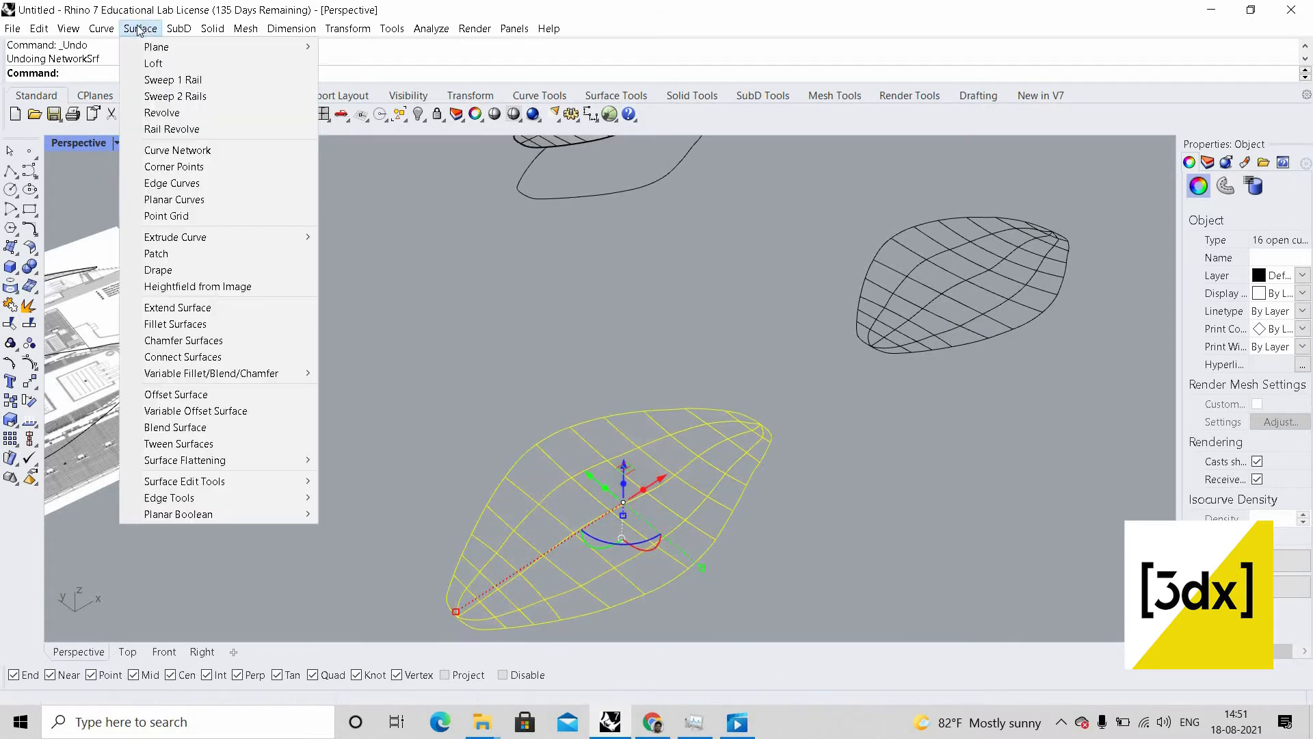
{"action": "left_click", "coordinate": [177, 151]}
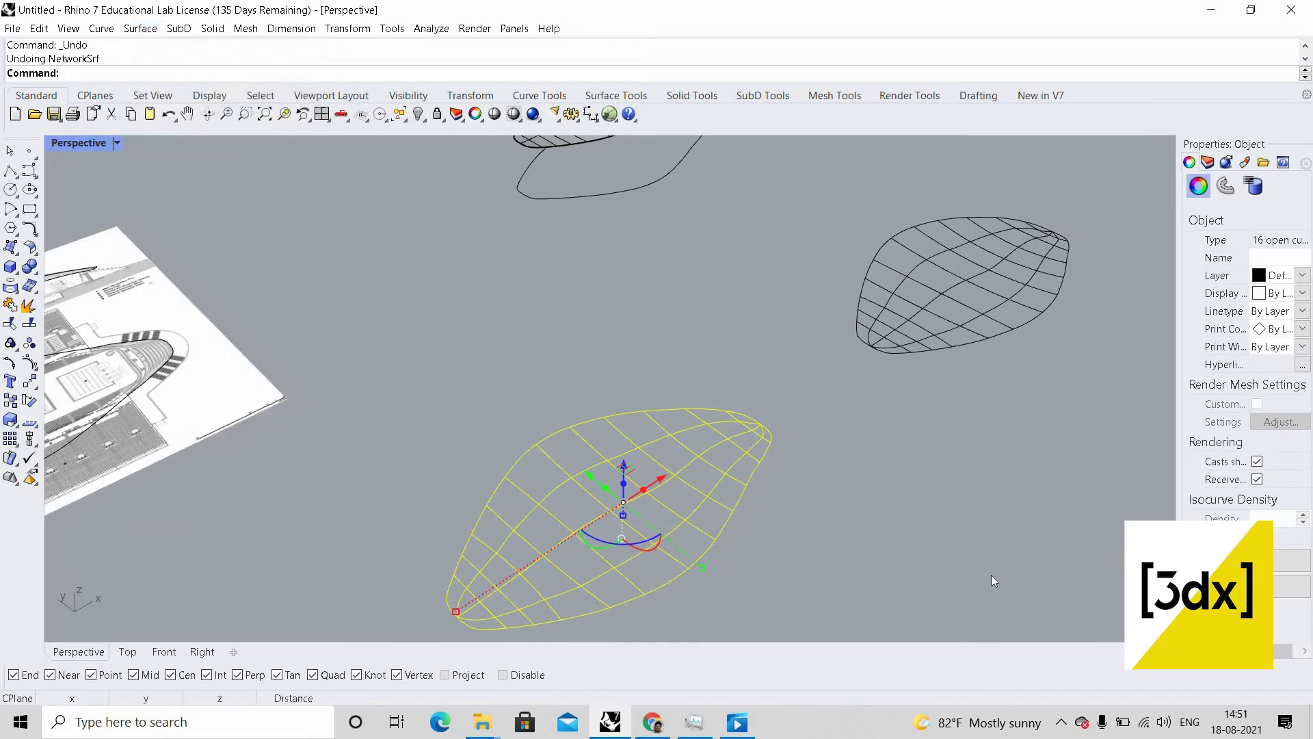
{"action": "left_click", "coordinate": [976, 563]}
{"action": "scroll", "coordinate": [744, 490], "scroll_direction": "down", "scroll_amount": 5}
{"action": "right_click_drag", "start_coordinate": [744, 490], "coordinate": [683, 481]}
{"action": "scroll", "coordinate": [682, 477], "scroll_direction": "up", "scroll_amount": 8}
{"action": "key", "text": "Escape"}
- Turn on the control points of the two lengthwise curves on either side of the copied framework's centre curve
{"action": "left_click", "coordinate": [681, 476]}
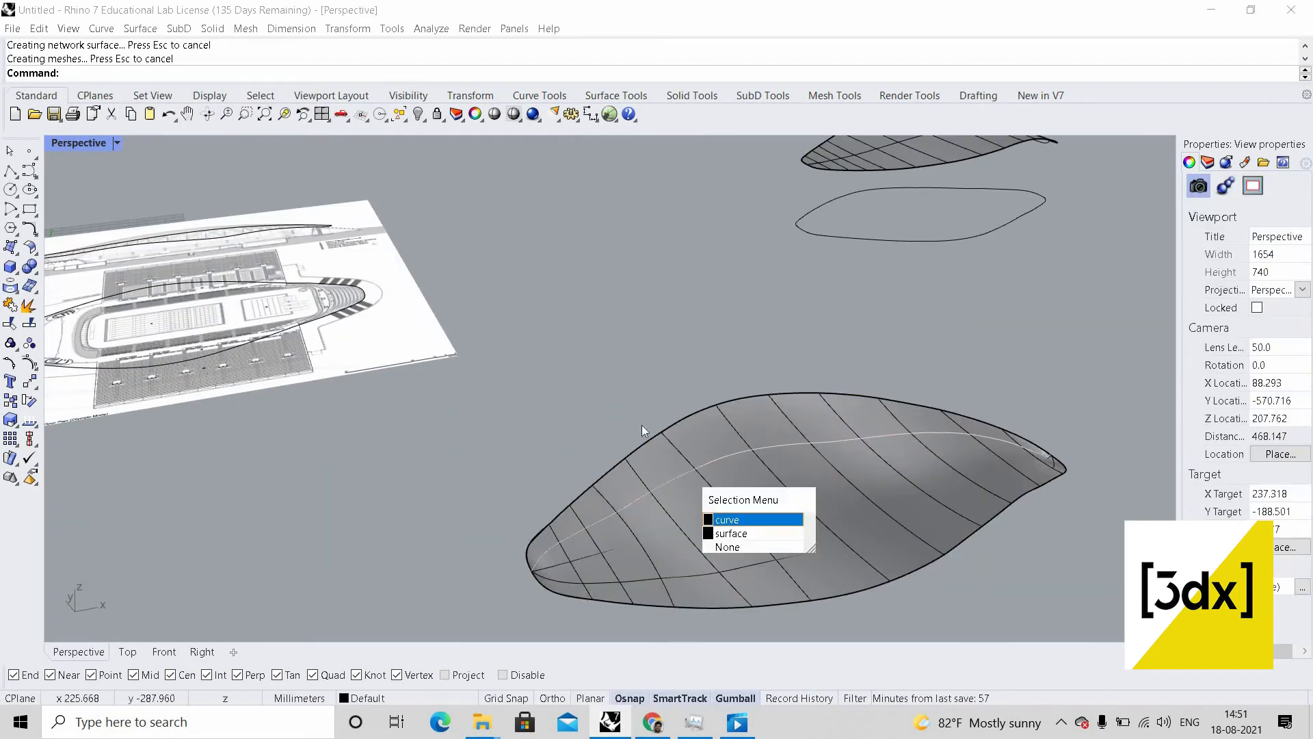
{"action": "key", "text": "Return"}
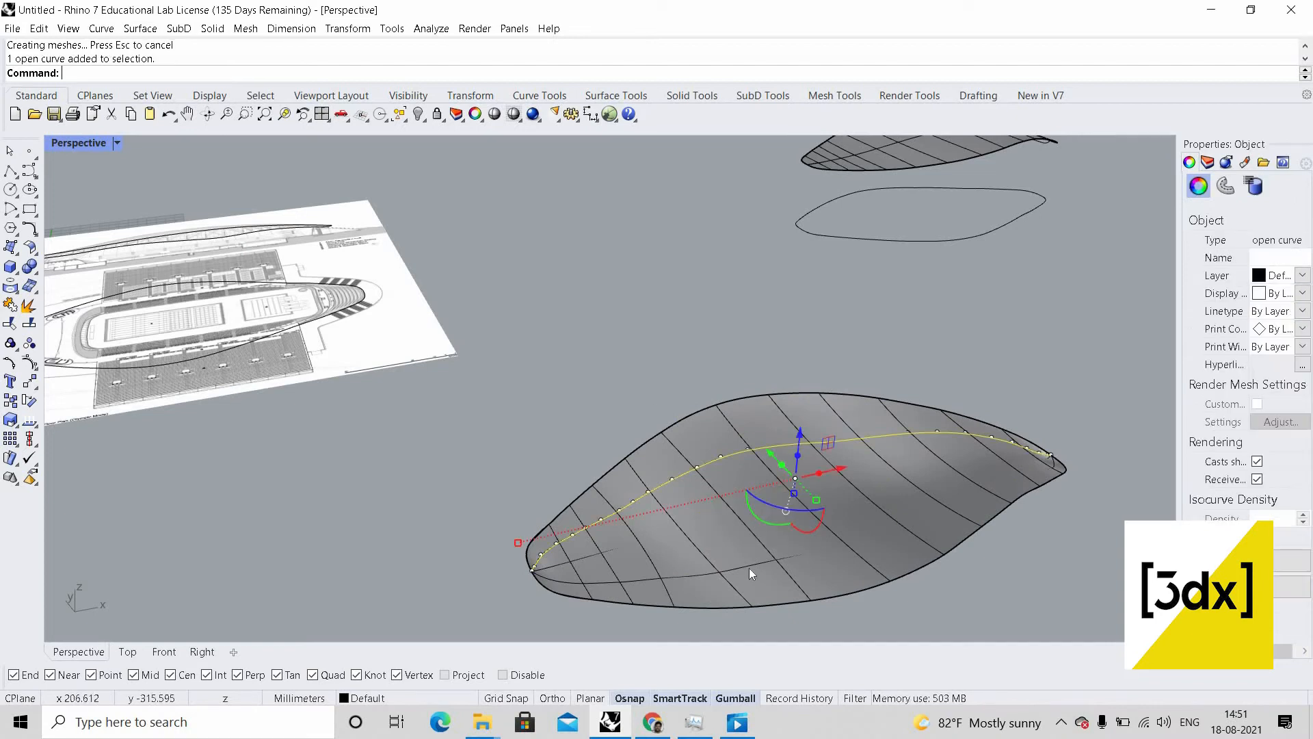
{"action": "left_click", "coordinate": [749, 567]}
{"action": "key", "text": "Return"}
{"action": "scroll", "coordinate": [759, 540], "scroll_direction": "down", "scroll_amount": 3}
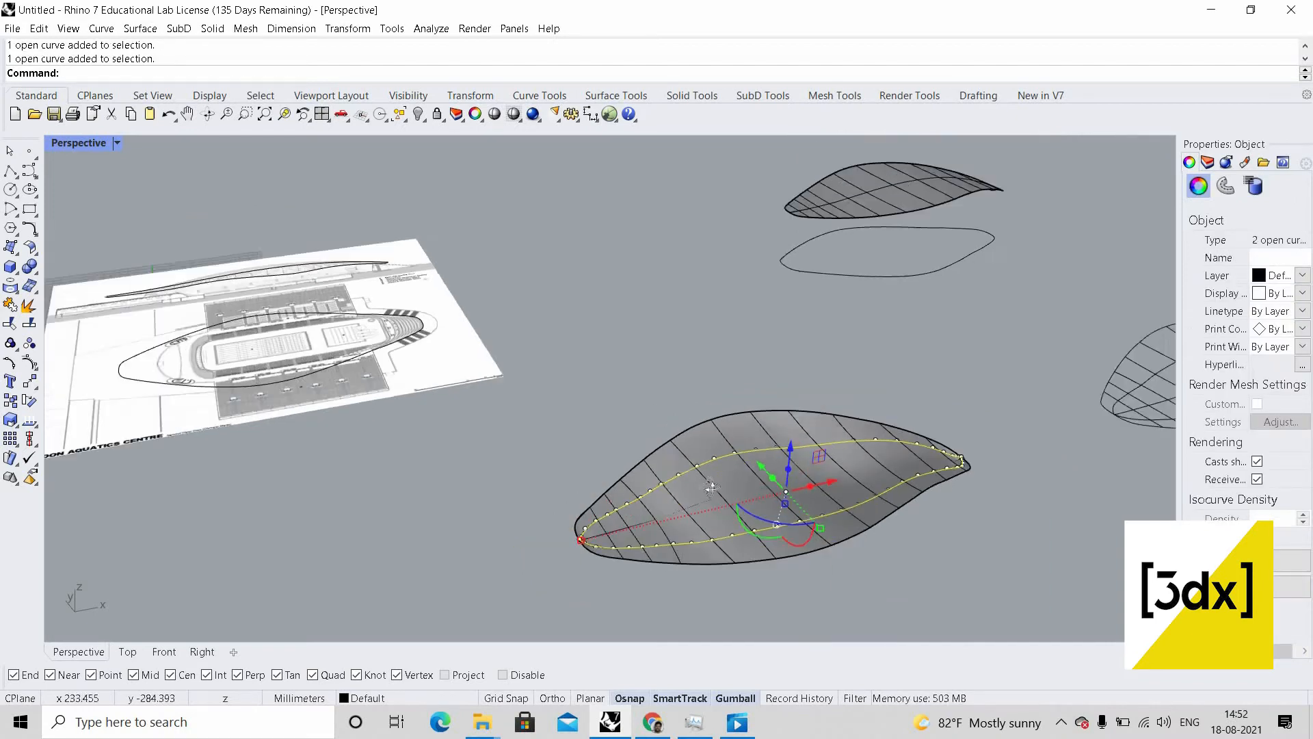
{"action": "right_click_drag", "start_coordinate": [759, 540], "coordinate": [782, 537]}
{"action": "key", "text": "Escape"}
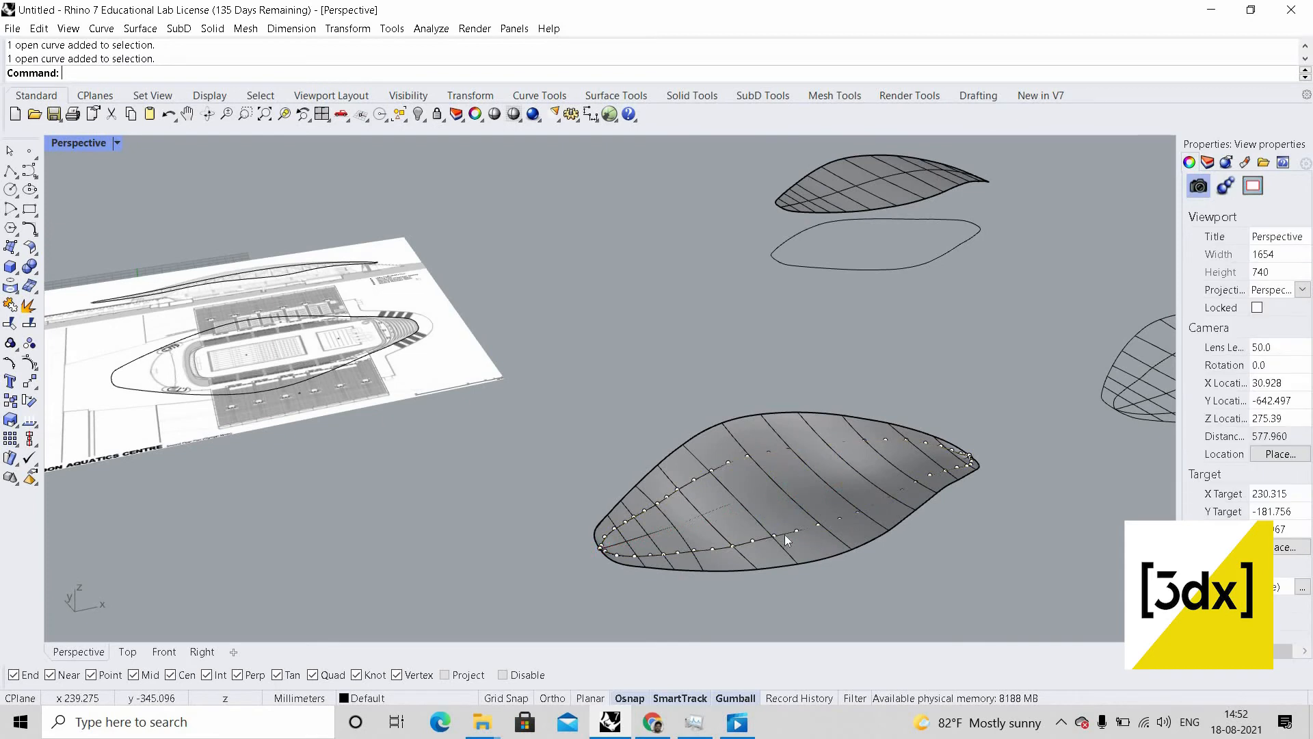
- Undo the network surface and rebuild the two inner lengthwise curves with 10 points and degree 3, deleting the input
{"action": "scroll", "coordinate": [785, 535], "scroll_direction": "up", "scroll_amount": 5}
{"action": "key", "text": "ctrl+z"}
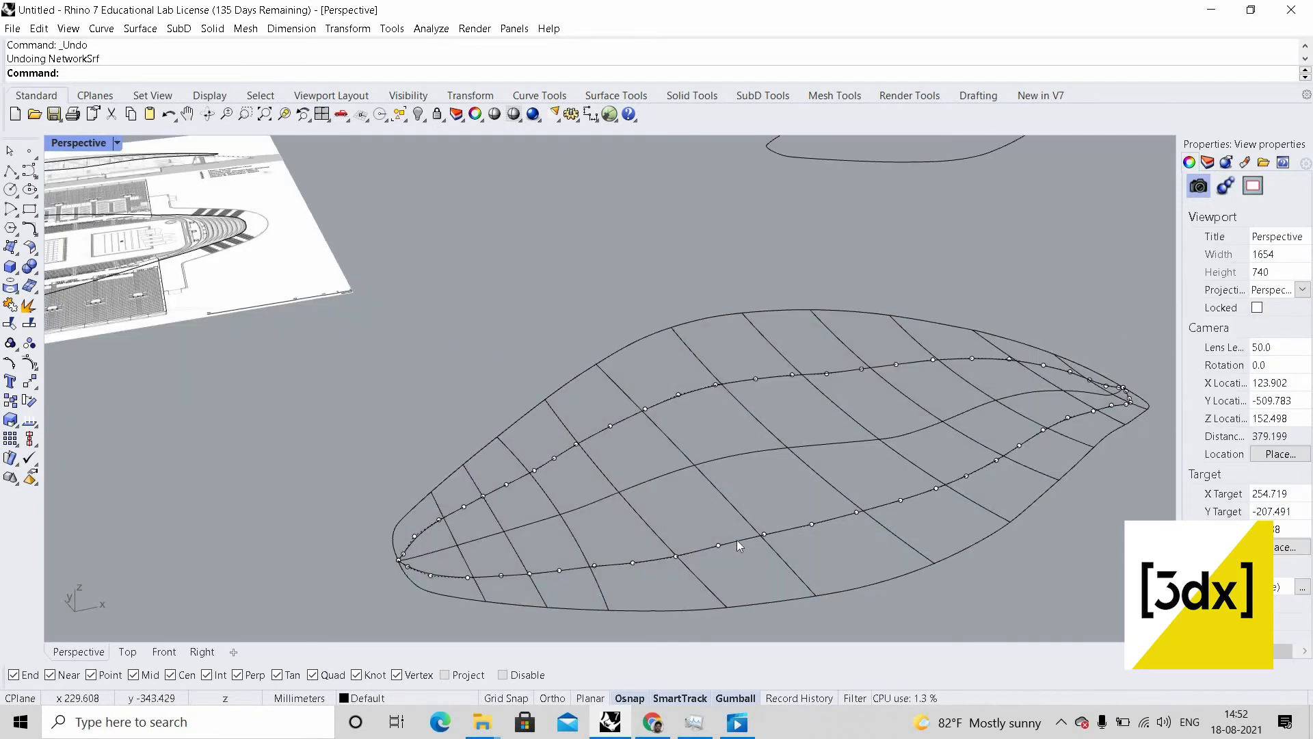
{"action": "left_click", "coordinate": [614, 428]}
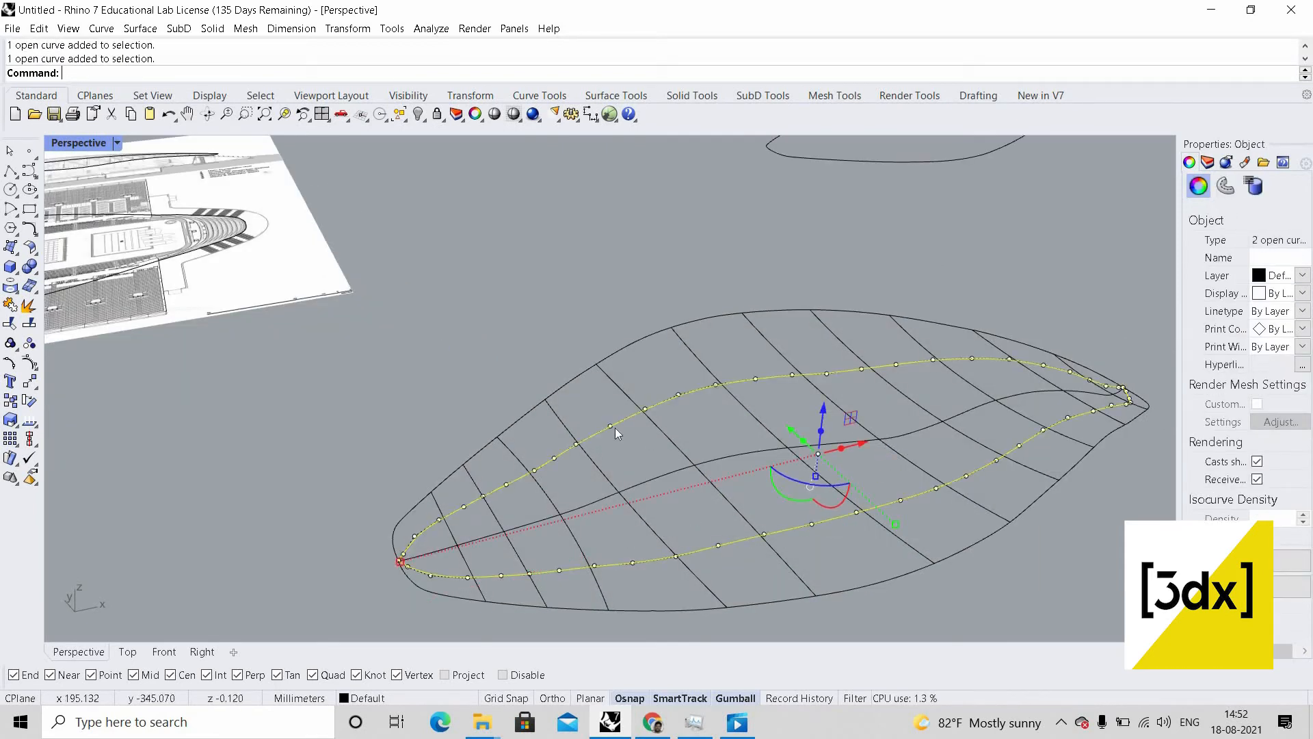
{"action": "type", "text": "Rebuild"}
{"action": "key", "text": "Return"}
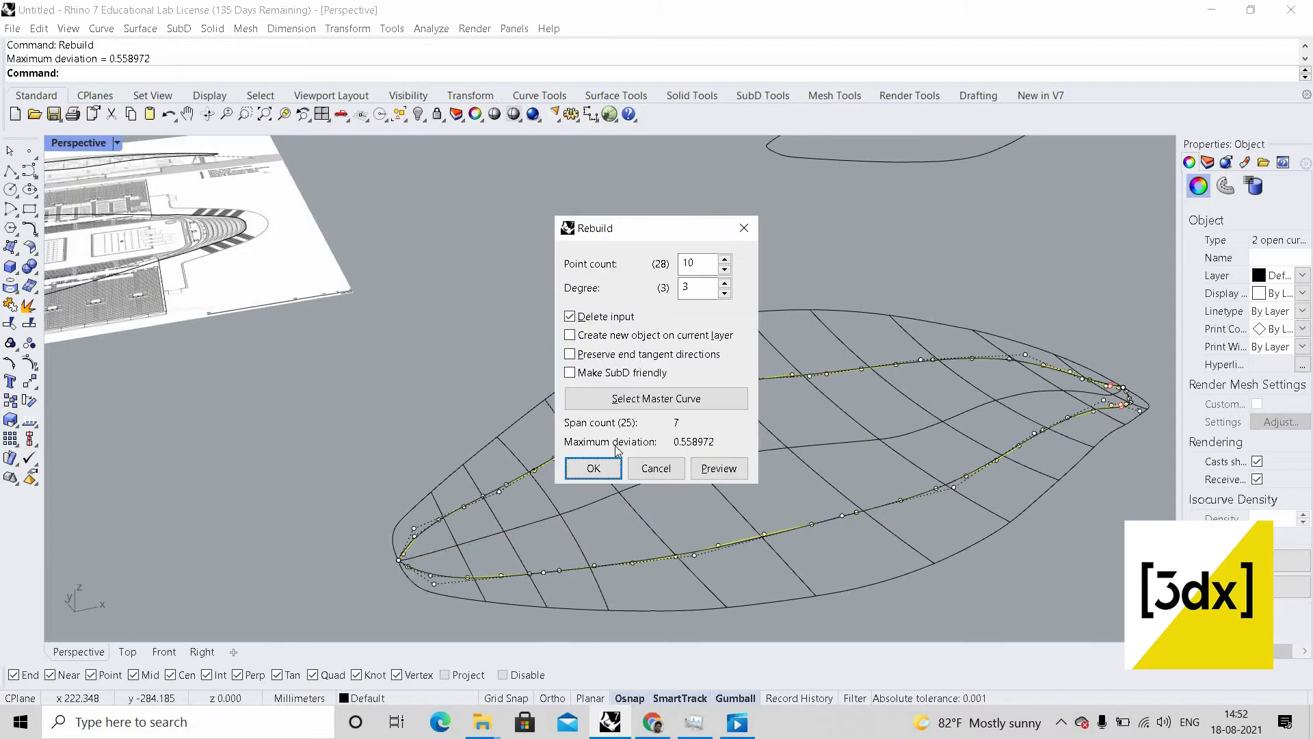
{"action": "left_click", "coordinate": [605, 470]}
{"action": "scroll", "coordinate": [895, 441], "scroll_direction": "down", "scroll_amount": 5}
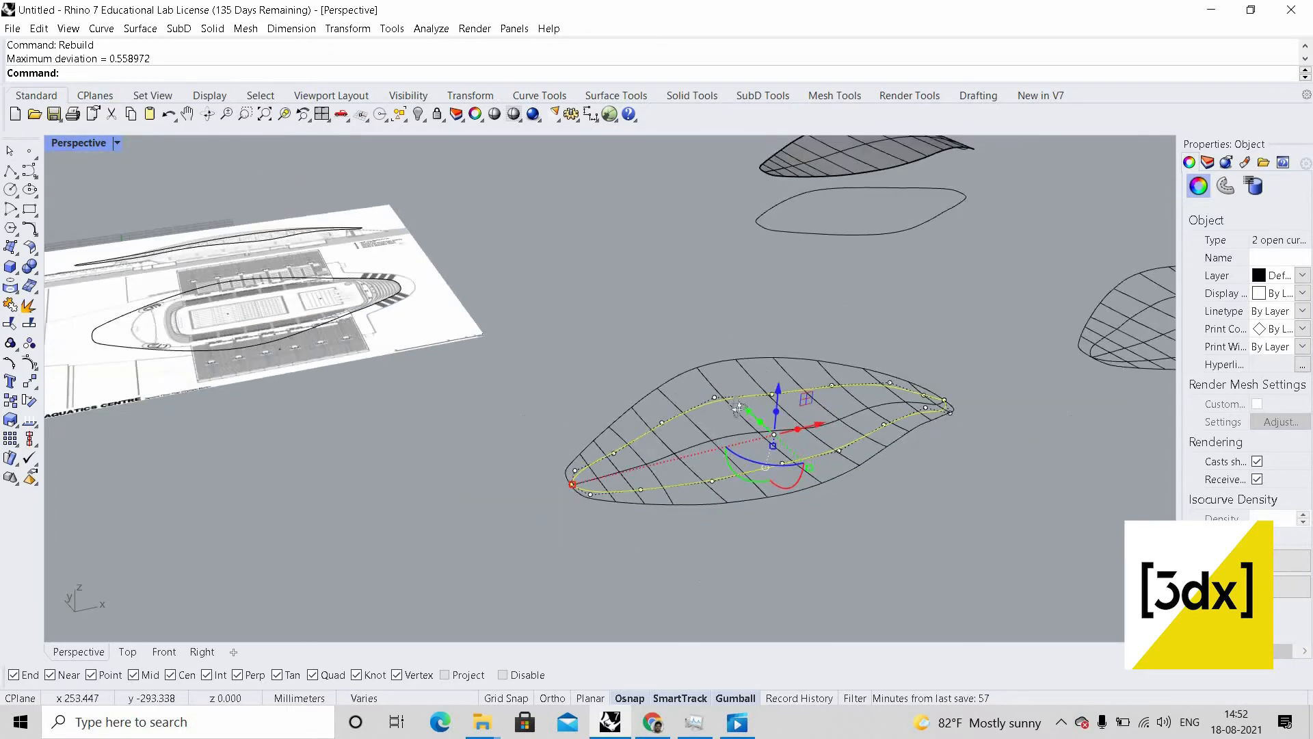
{"action": "right_click_drag", "start_coordinate": [892, 436], "coordinate": [975, 428]}
{"action": "scroll", "coordinate": [1013, 447], "scroll_direction": "up", "scroll_amount": 3}
{"action": "left_click", "coordinate": [914, 586]}
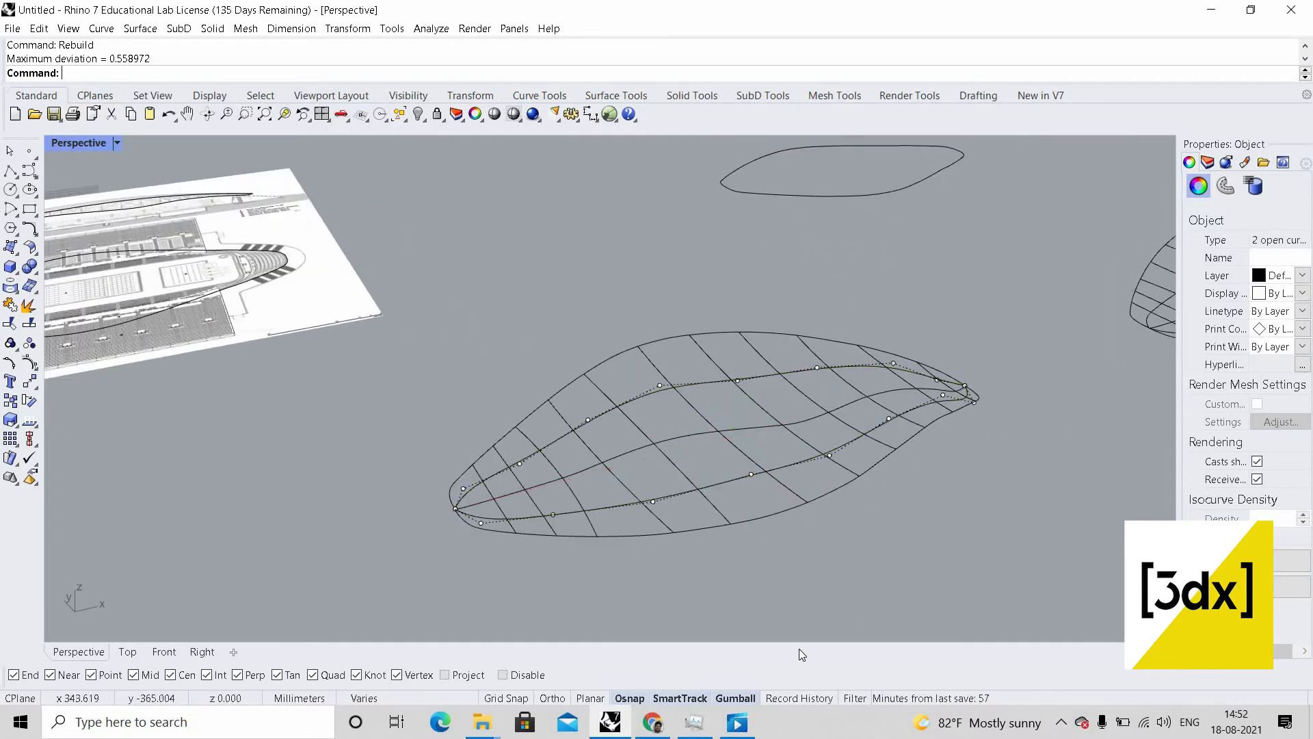
- Turn on history recording and build a network surface from the copied 16 curves with tolerances of 1 and Position edge matching
{"action": "left_click", "coordinate": [804, 694]}
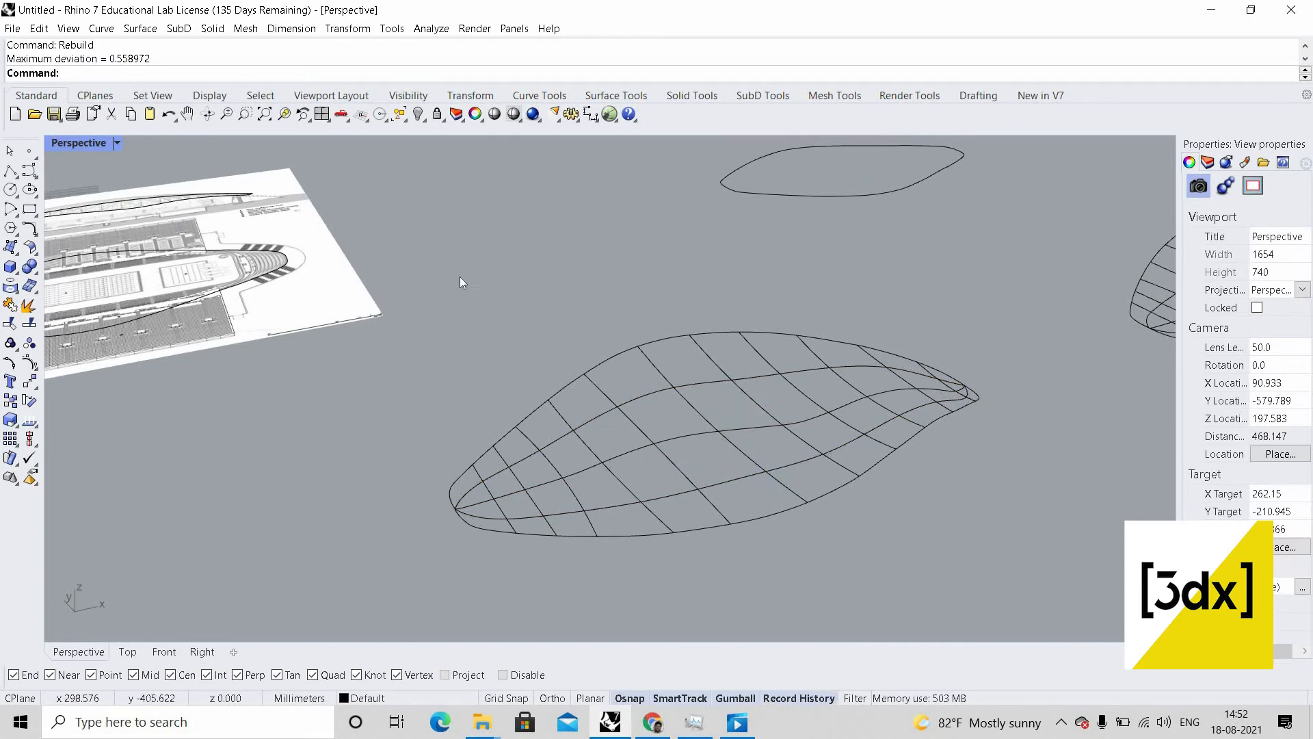
{"action": "left_click_drag", "start_coordinate": [471, 248], "coordinate": [998, 543]}
{"action": "left_click", "coordinate": [142, 28]}
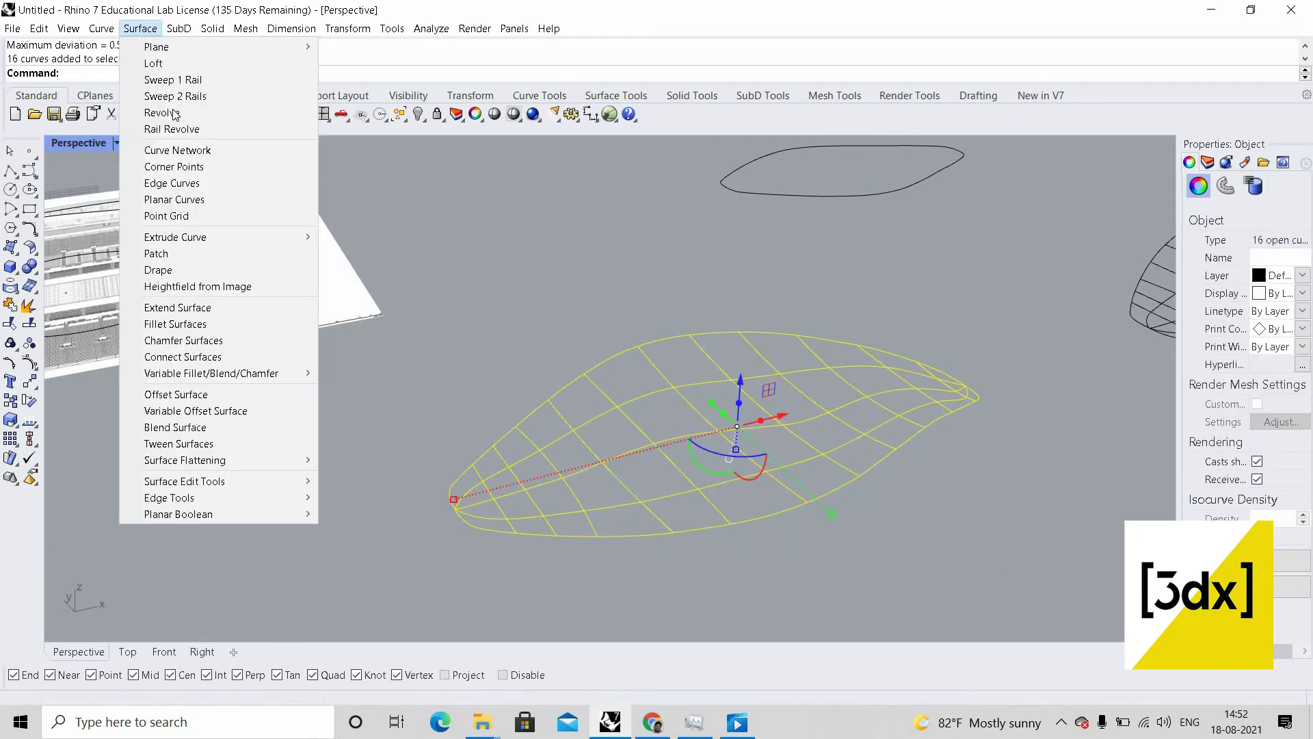
{"action": "left_click", "coordinate": [177, 150]}
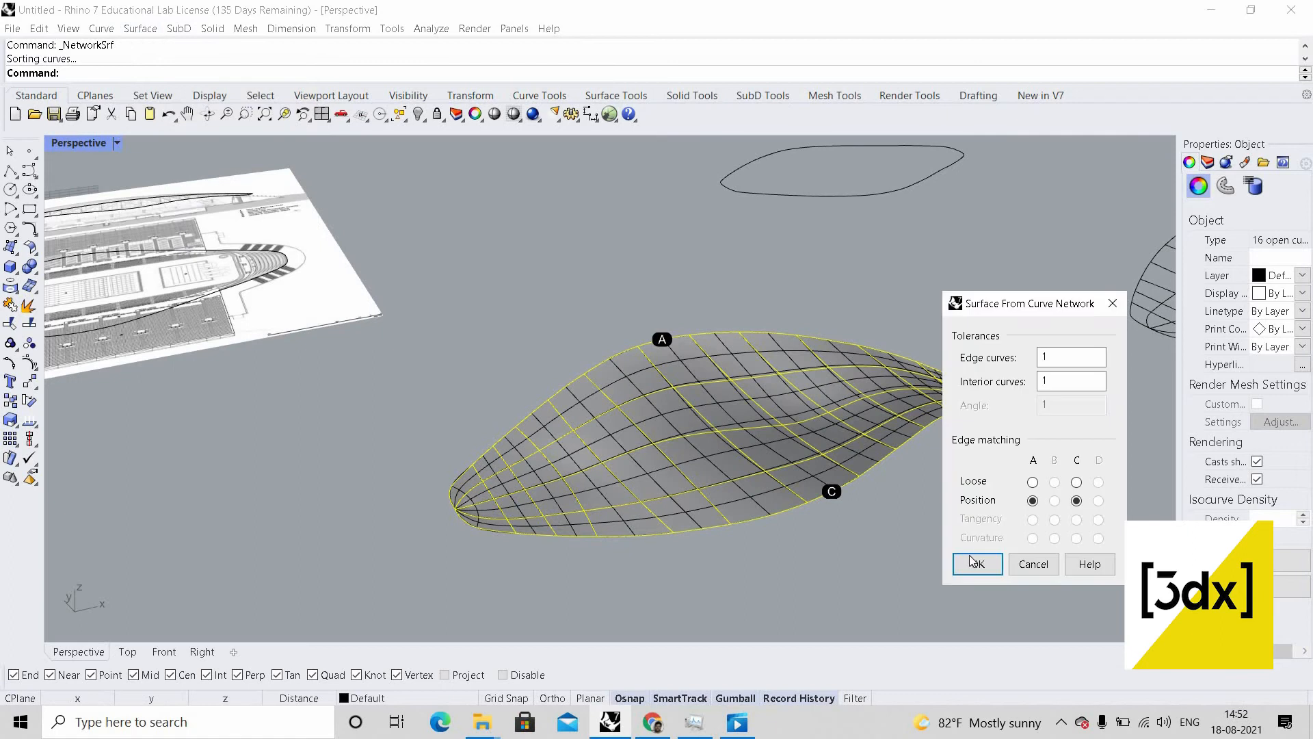
{"action": "left_click", "coordinate": [979, 565]}
{"action": "key", "text": "Escape"}
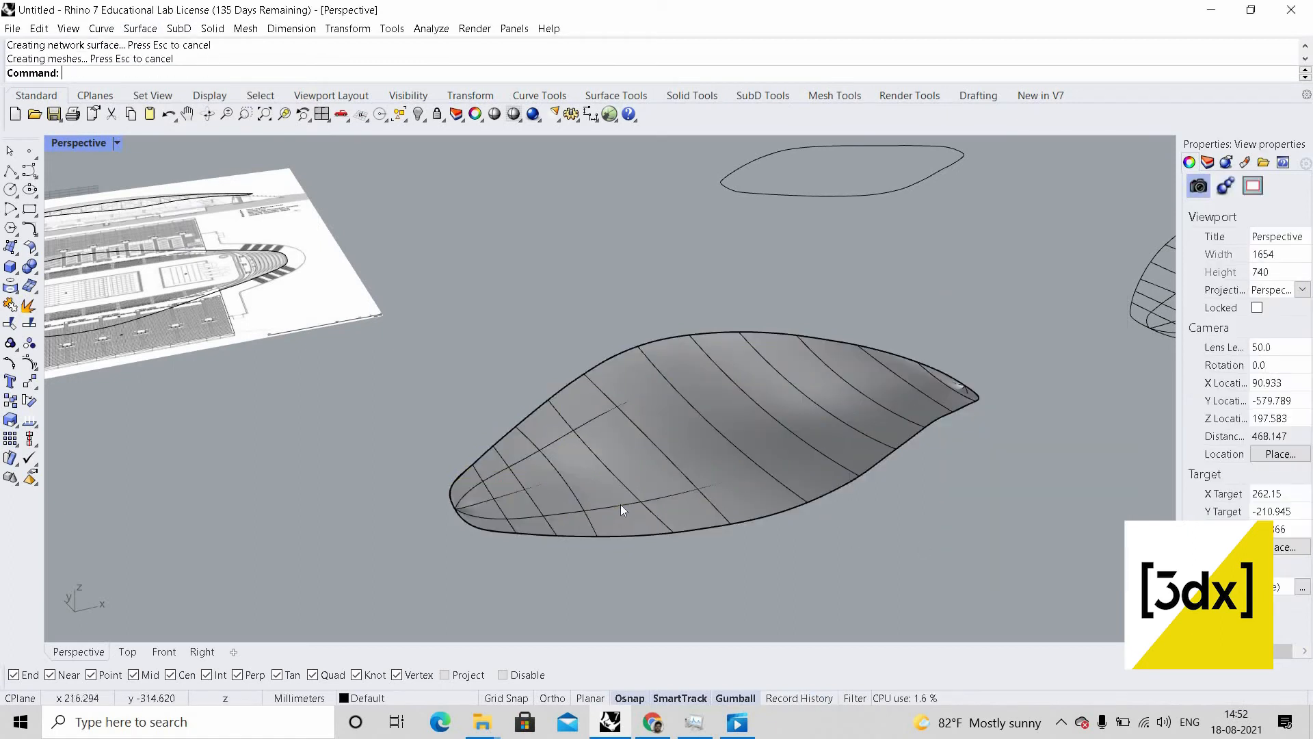
- Show the control points of the rebuilt lengthwise curve nearest the surface's front edge
{"action": "scroll", "coordinate": [621, 503], "scroll_direction": "up", "scroll_amount": 3}
{"action": "left_click", "coordinate": [673, 503]}
{"action": "scroll", "coordinate": [662, 514], "scroll_direction": "up", "scroll_amount": 2}
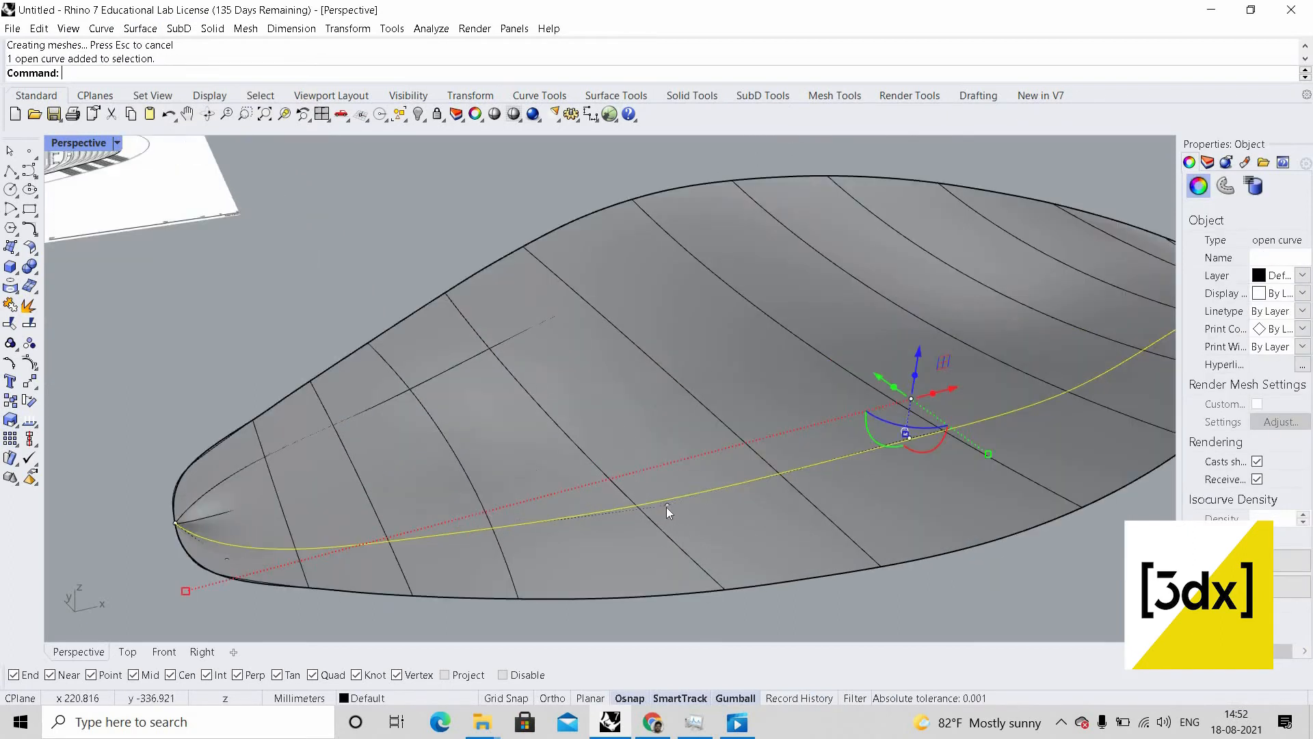
{"action": "left_click", "coordinate": [668, 511]}
{"action": "left_click", "coordinate": [715, 545]}
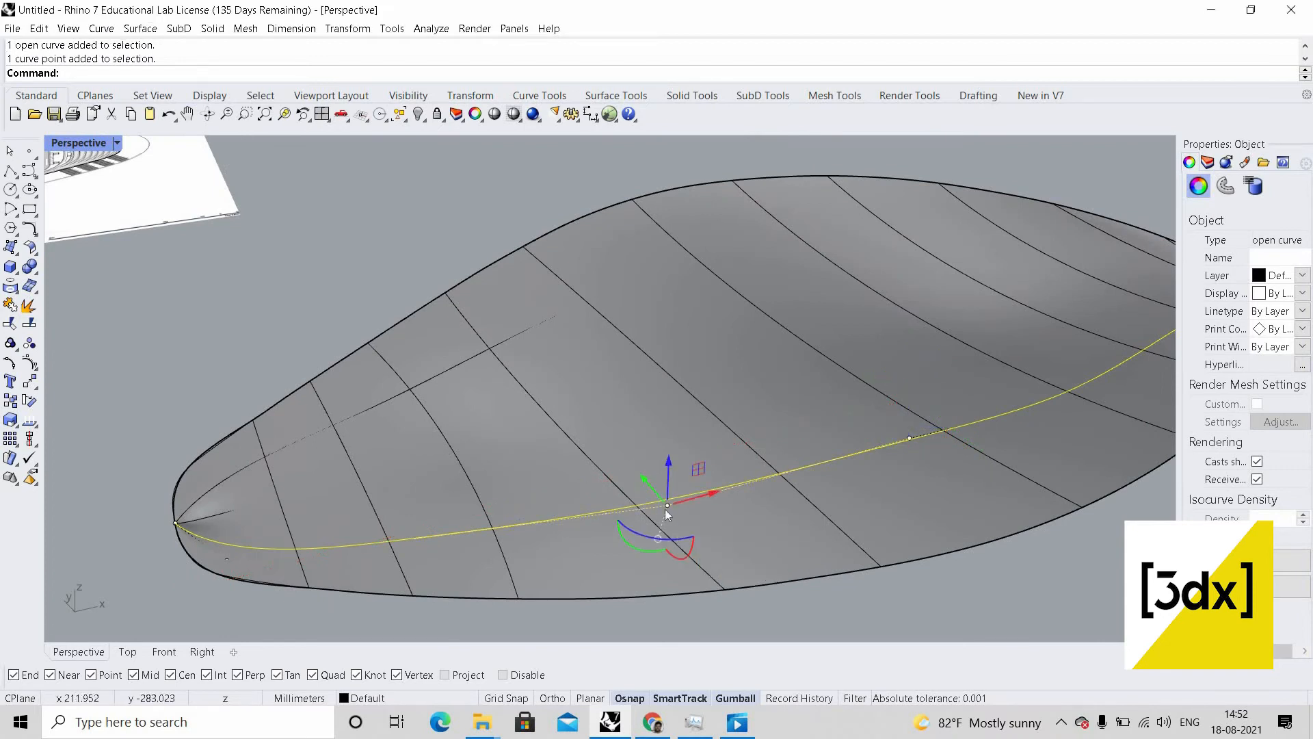
{"action": "scroll", "coordinate": [682, 513], "scroll_direction": "up", "scroll_amount": 3}
{"action": "left_click", "coordinate": [691, 523], "text": "shift"}
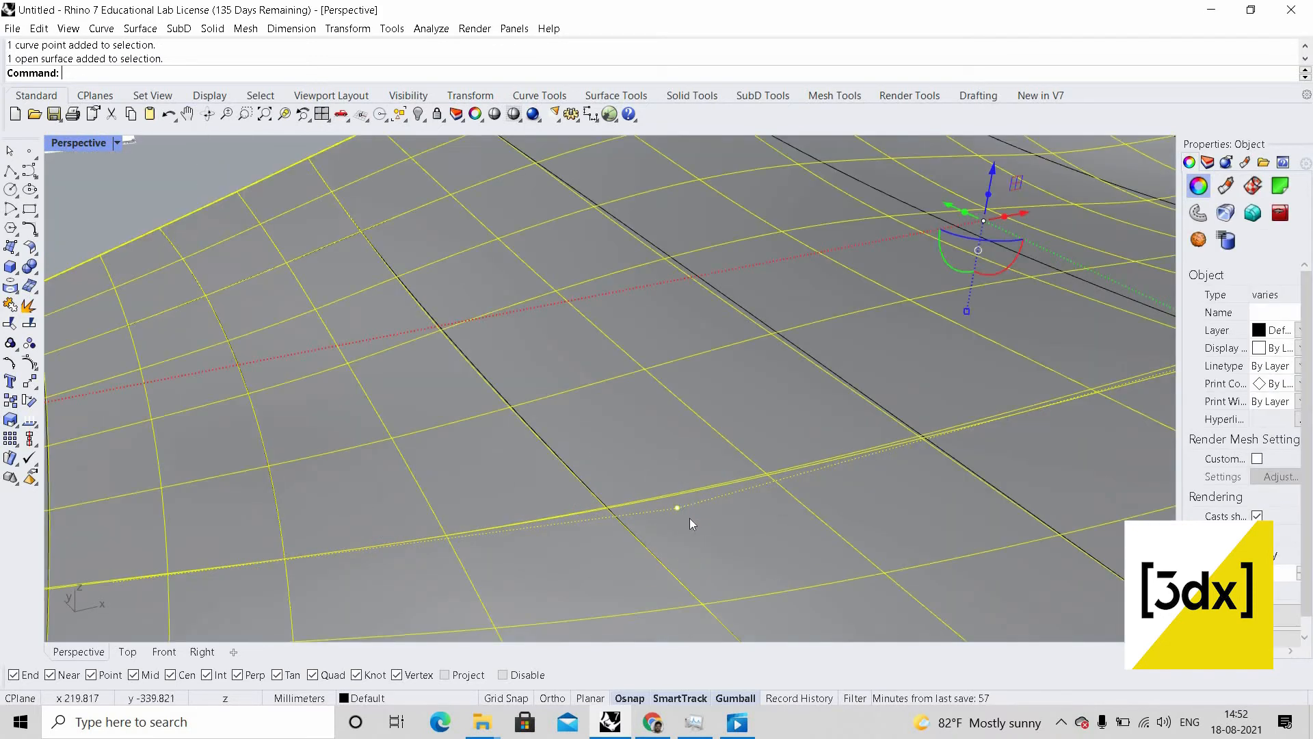
{"action": "scroll", "coordinate": [679, 521], "scroll_direction": "down", "scroll_amount": 9}
{"action": "key", "text": "Escape"}
{"action": "scroll", "coordinate": [724, 527], "scroll_direction": "up", "scroll_amount": 8}
{"action": "scroll", "coordinate": [723, 528], "scroll_direction": "down", "scroll_amount": 6}
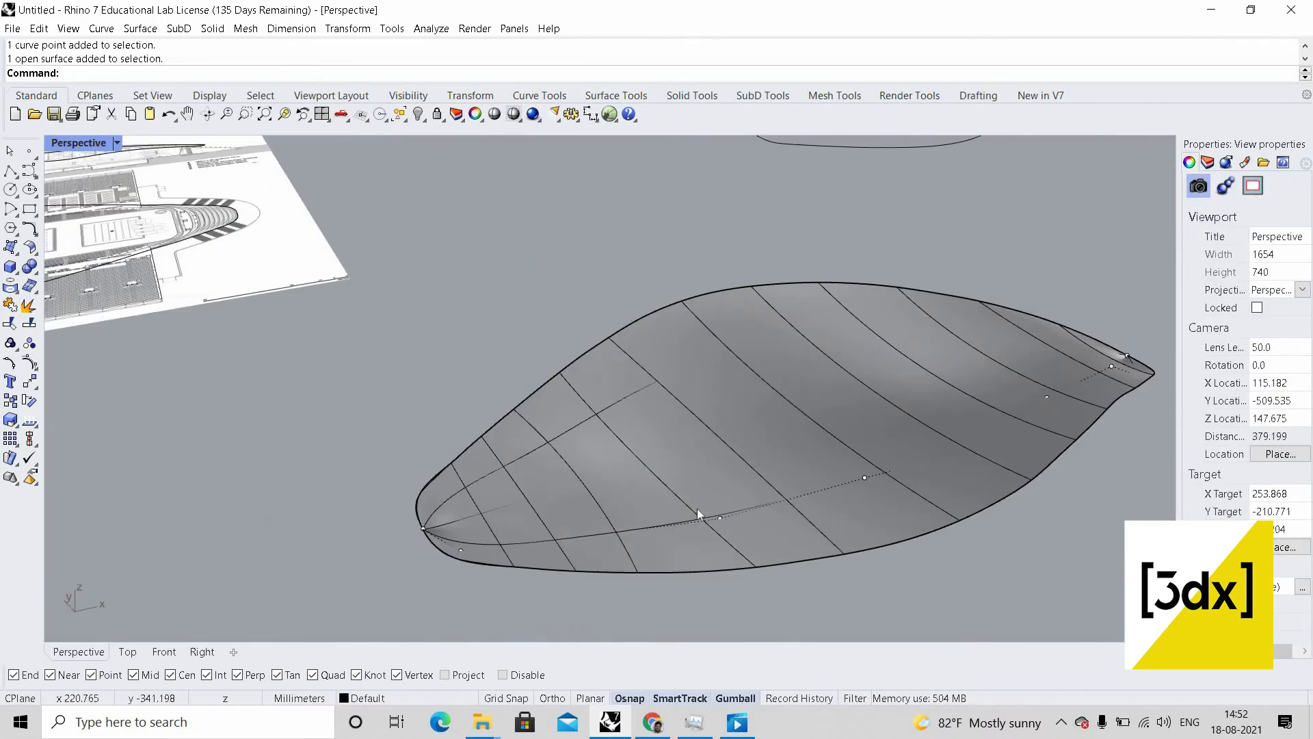
- Show the opposite lengthwise curve's control points too and select one matching point on each curve near the surface's narrow end
{"action": "scroll", "coordinate": [711, 514], "scroll_direction": "up", "scroll_amount": 2}
{"action": "left_click", "coordinate": [719, 519]}
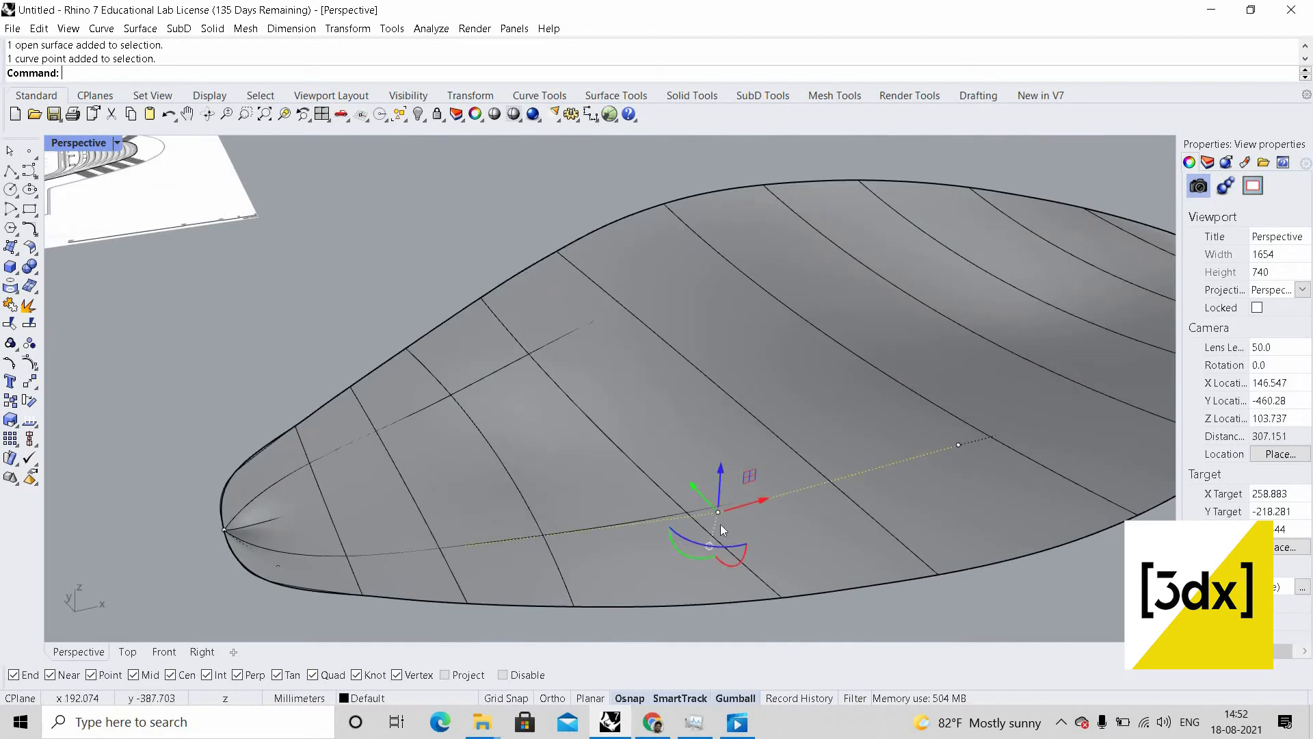
{"action": "left_click", "coordinate": [679, 514], "text": "shift"}
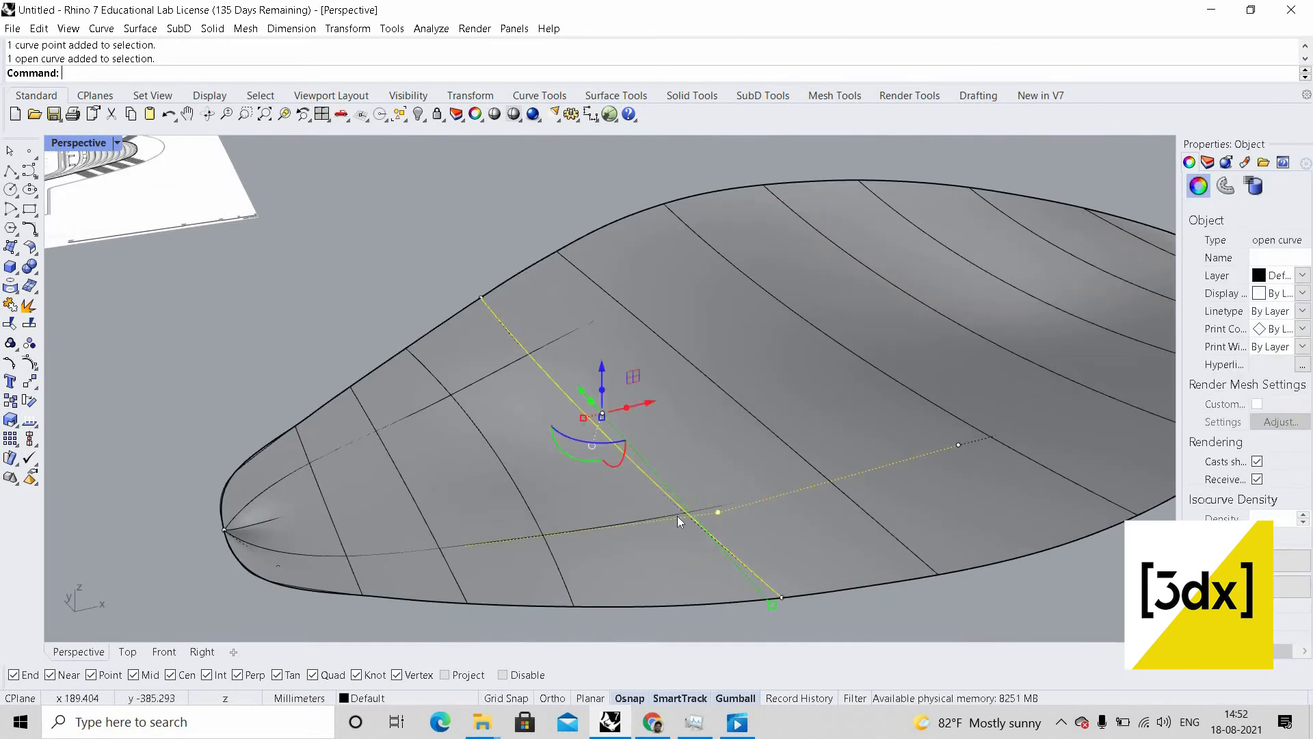
{"action": "left_click", "coordinate": [669, 508], "text": "ctrl"}
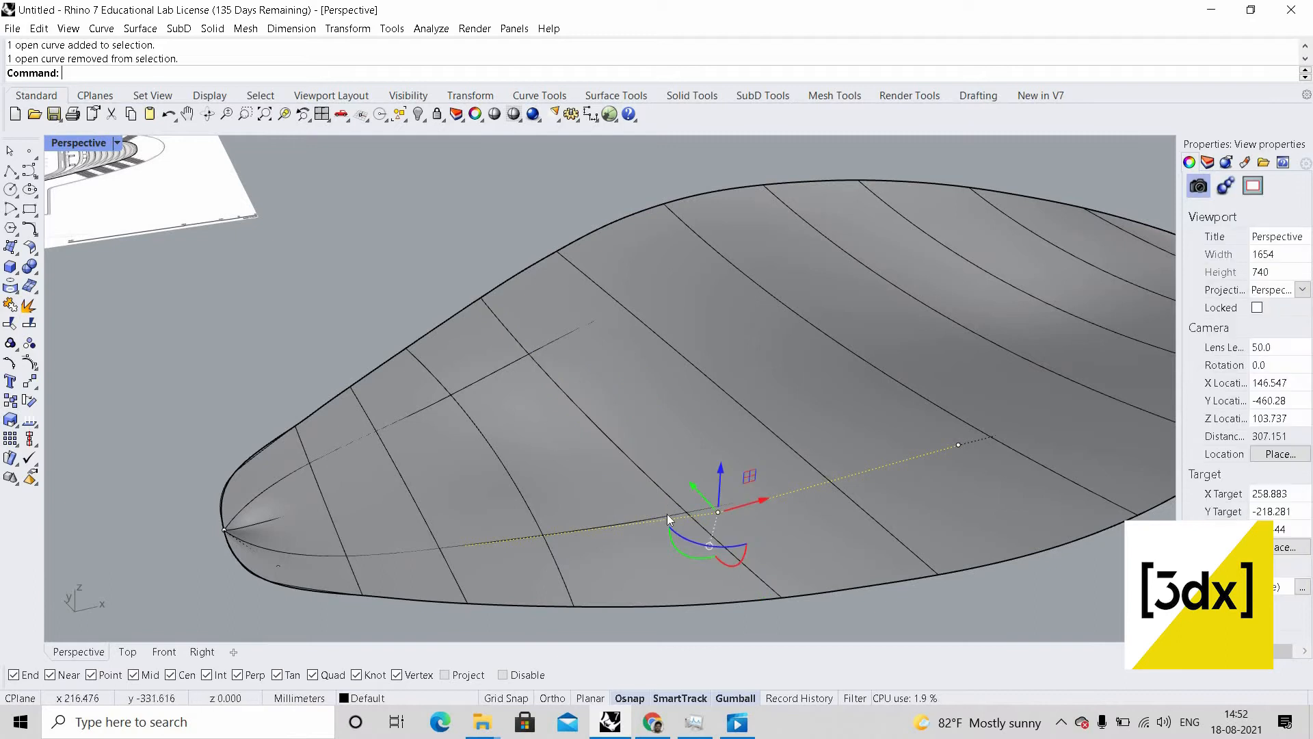
{"action": "left_click", "coordinate": [667, 514], "text": "shift"}
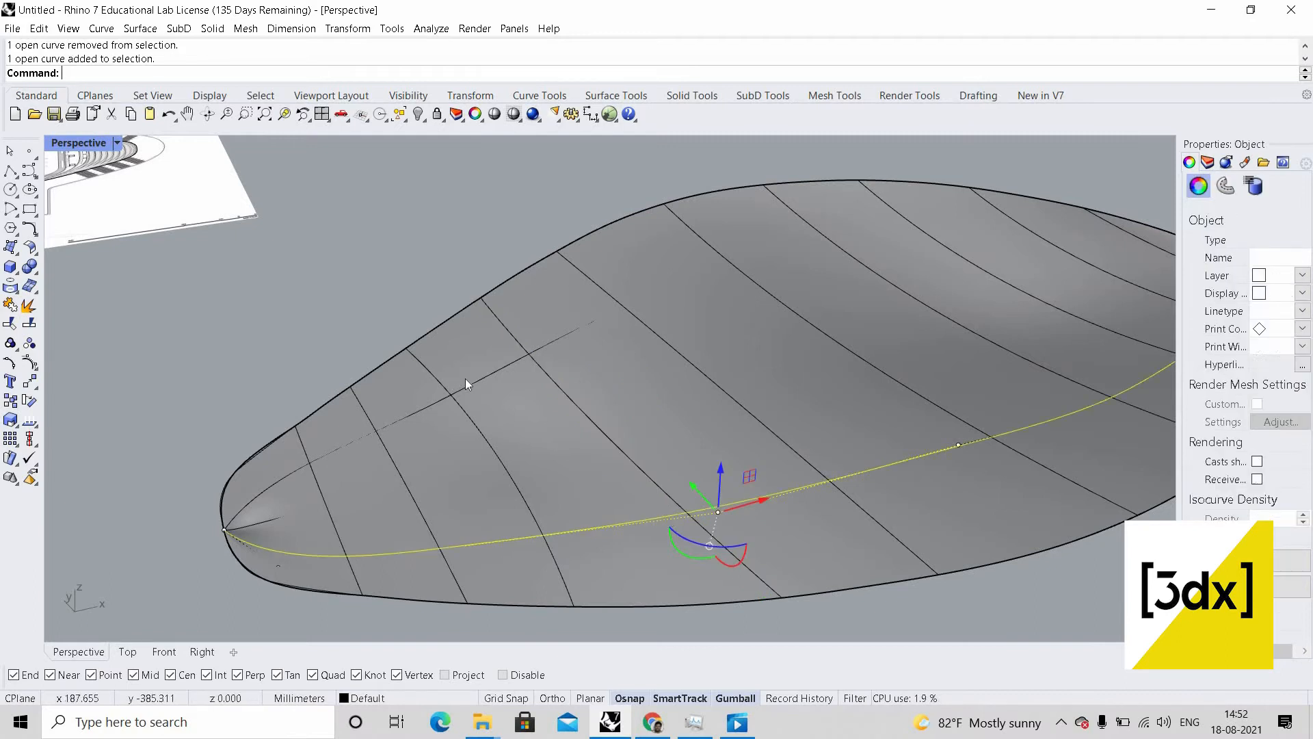
{"action": "left_click", "coordinate": [560, 337], "text": "shift"}
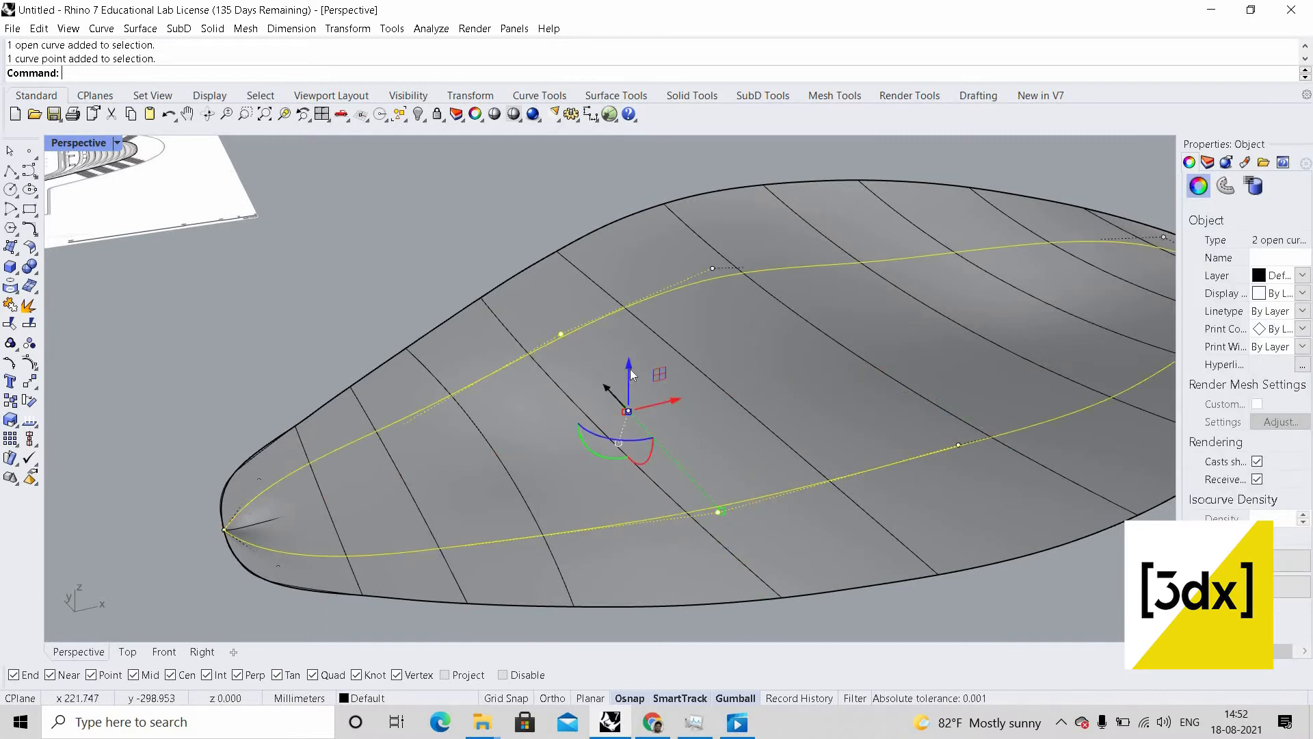
- Move the selected pair of control points vertically down so the history-linked surface dips beneath them
{"action": "left_click_drag", "start_coordinate": [628, 411], "coordinate": [625, 455]}
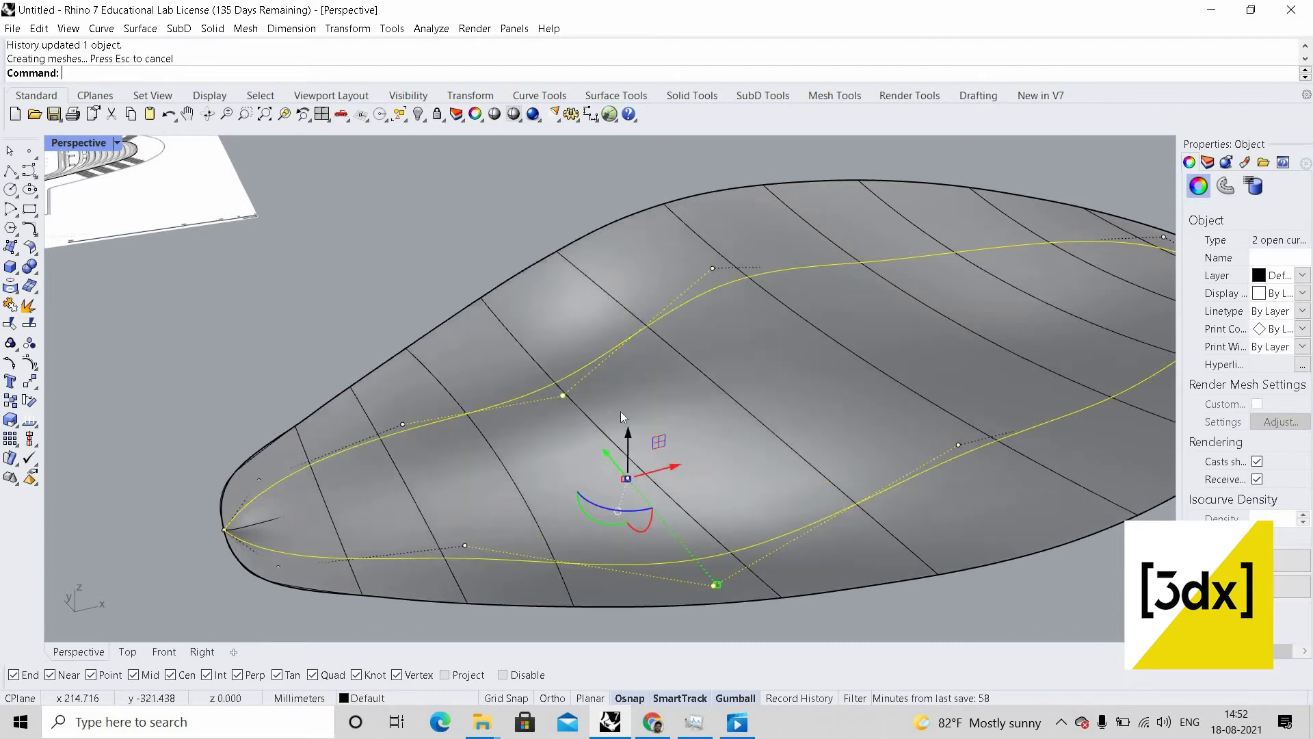
{"action": "right_click_drag", "start_coordinate": [623, 333], "coordinate": [595, 218]}
{"action": "scroll", "coordinate": [595, 219], "scroll_direction": "down", "scroll_amount": 3}
{"action": "scroll", "coordinate": [593, 222], "scroll_direction": "up", "scroll_amount": 5}
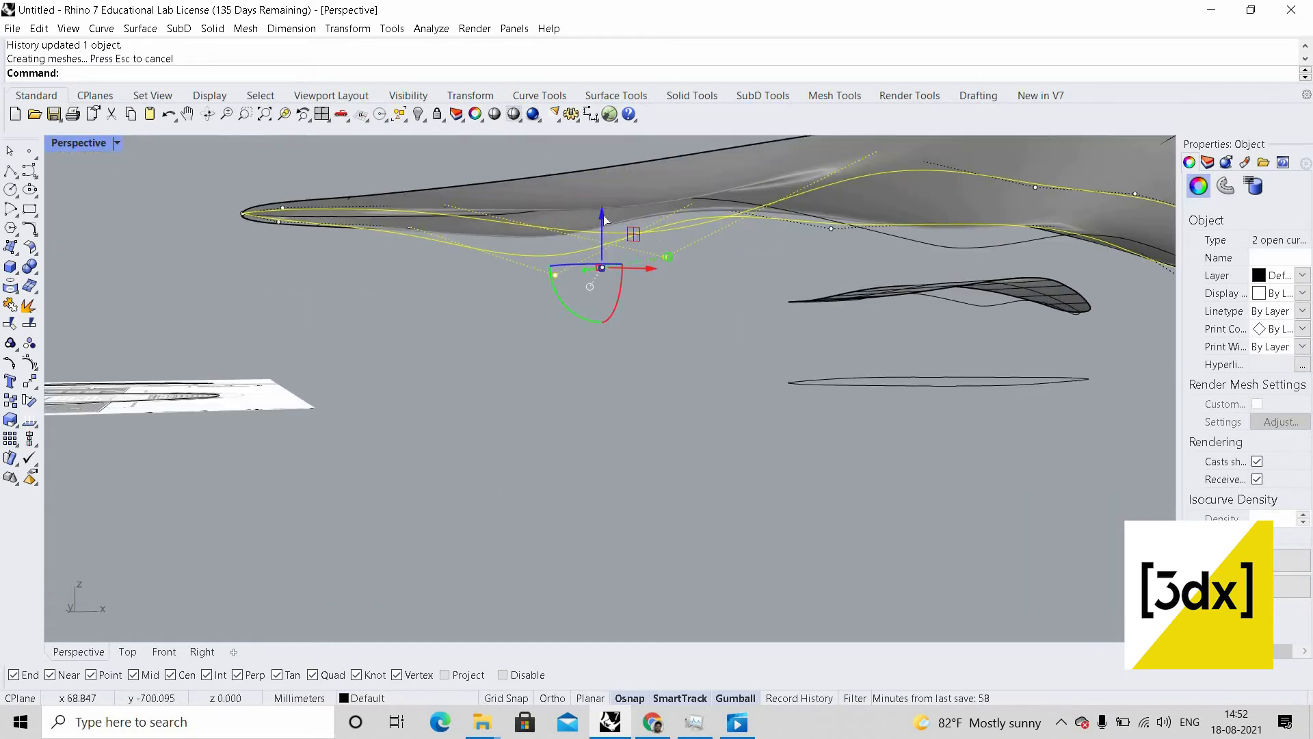
- Pull the same pair of control points much further below the roof to form two funnel-shaped supports
{"action": "left_click_drag", "start_coordinate": [601, 235], "coordinate": [555, 383]}
{"action": "scroll", "coordinate": [558, 317], "scroll_direction": "down", "scroll_amount": 4}
{"action": "scroll", "coordinate": [532, 327], "scroll_direction": "up", "scroll_amount": 2}
{"action": "right_click_drag", "start_coordinate": [610, 339], "coordinate": [652, 387]}
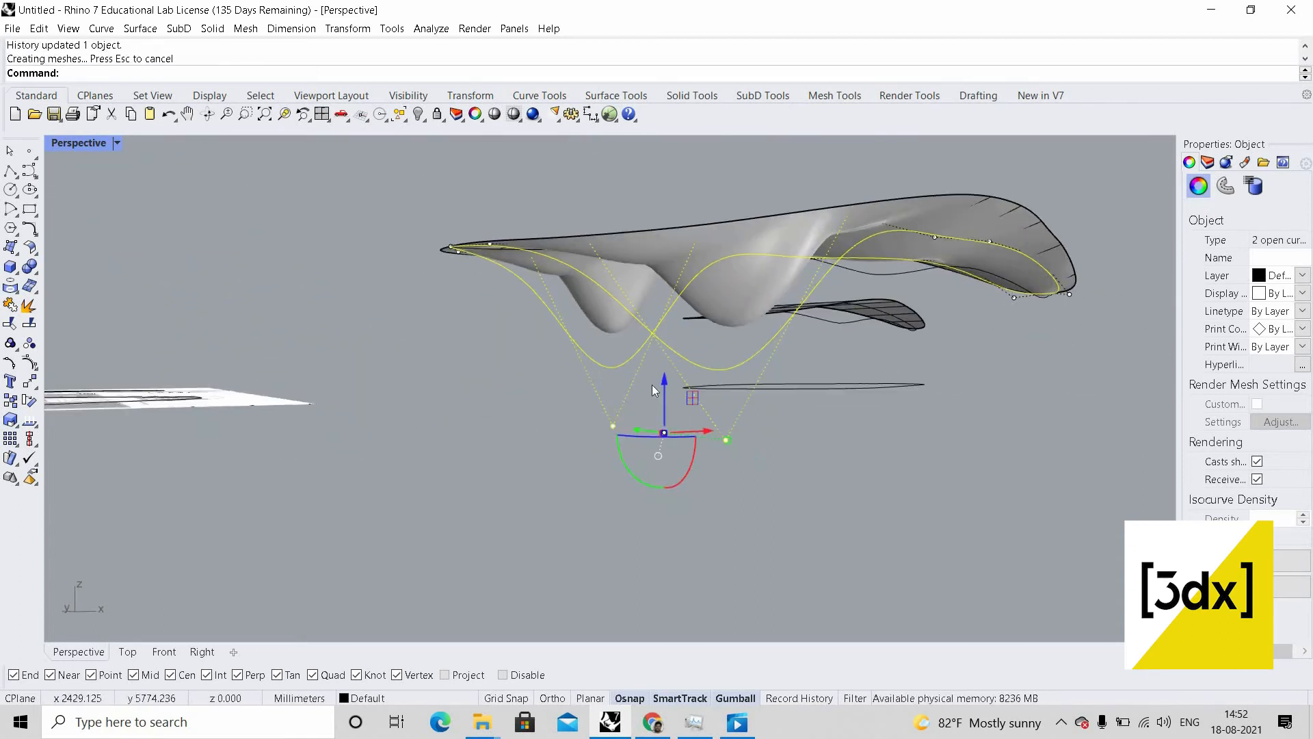
{"action": "mouse_move", "coordinate": [665, 366]}
{"action": "left_mouse_down"}
{"action": "mouse_move", "coordinate": [664, 349]}
{"action": "mouse_move", "coordinate": [650, 353]}
{"action": "left_mouse_up"}
{"action": "right_click_drag", "start_coordinate": [650, 355], "coordinate": [501, 398]}
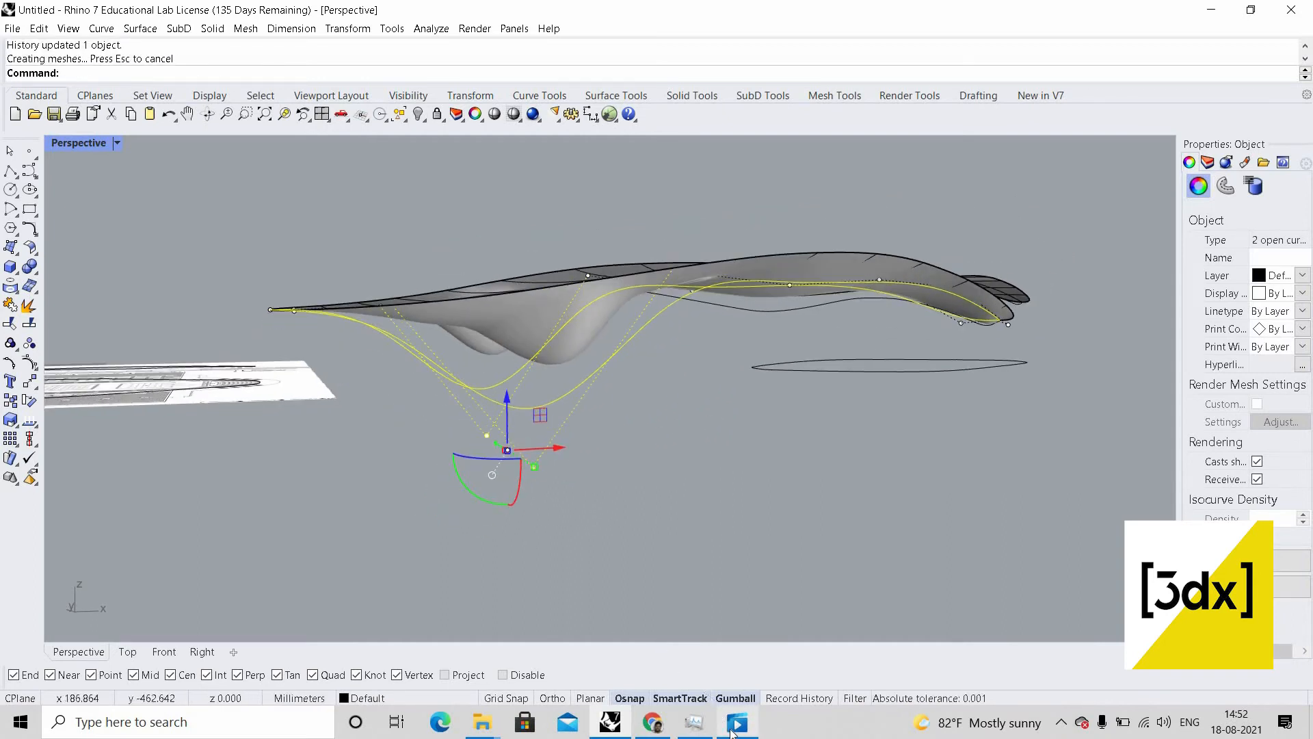
{"action": "right_click_drag", "start_coordinate": [467, 397], "coordinate": [550, 429]}
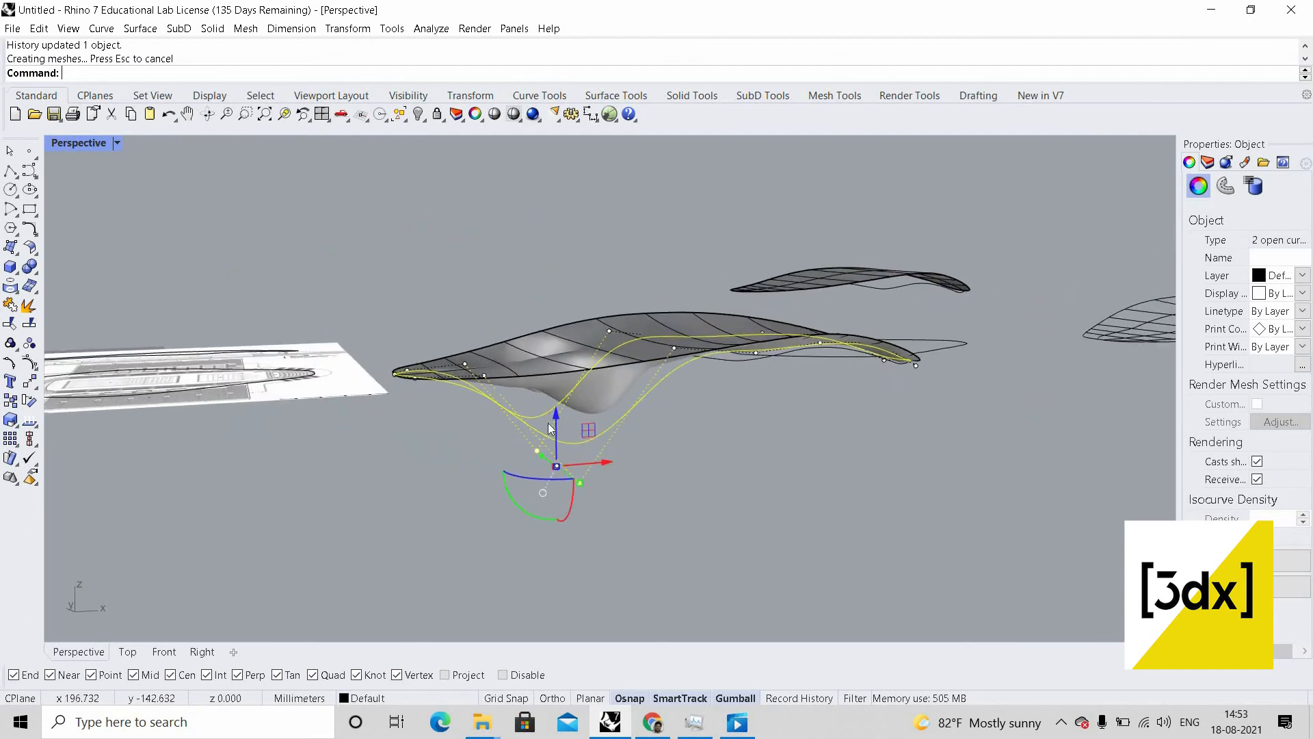
- Raise the selected pair of control points so the two funnel-shaped supports hang less far below the roof
{"action": "scroll", "coordinate": [549, 429], "scroll_direction": "up", "scroll_amount": 4}
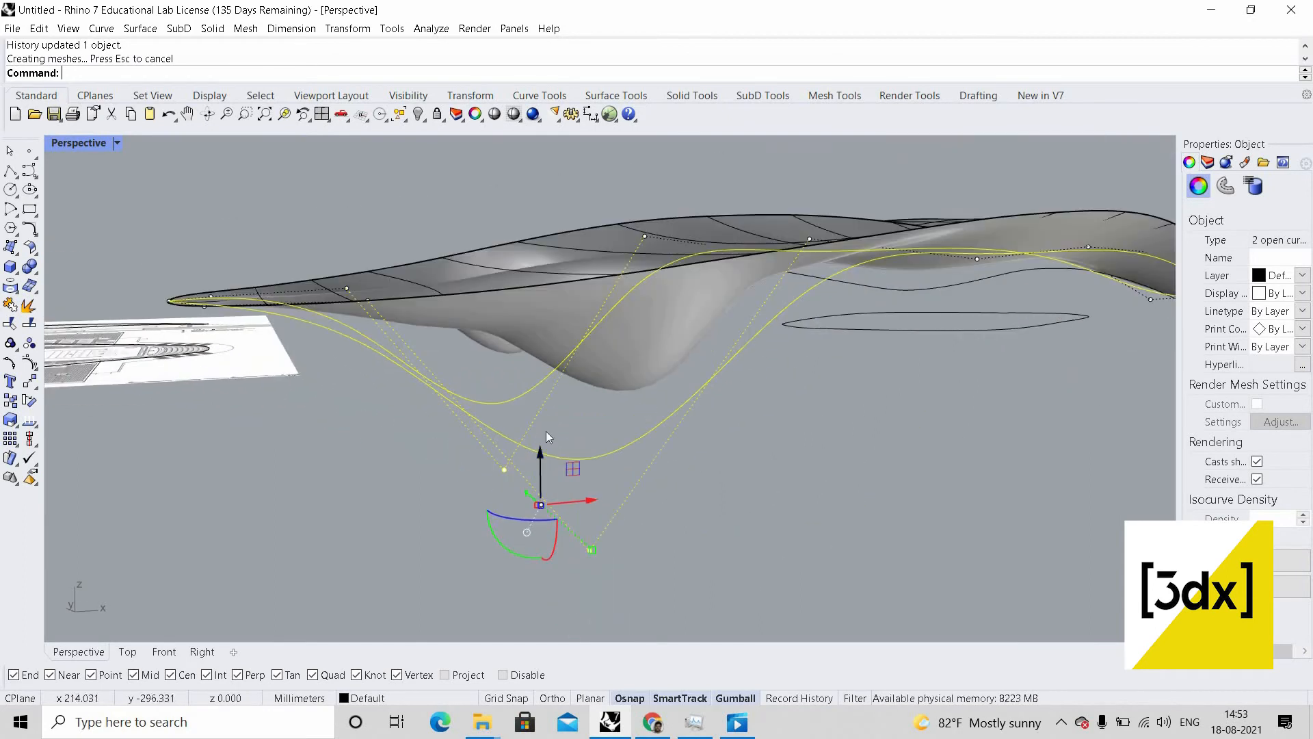
{"action": "left_click_drag", "start_coordinate": [547, 436], "coordinate": [546, 365]}
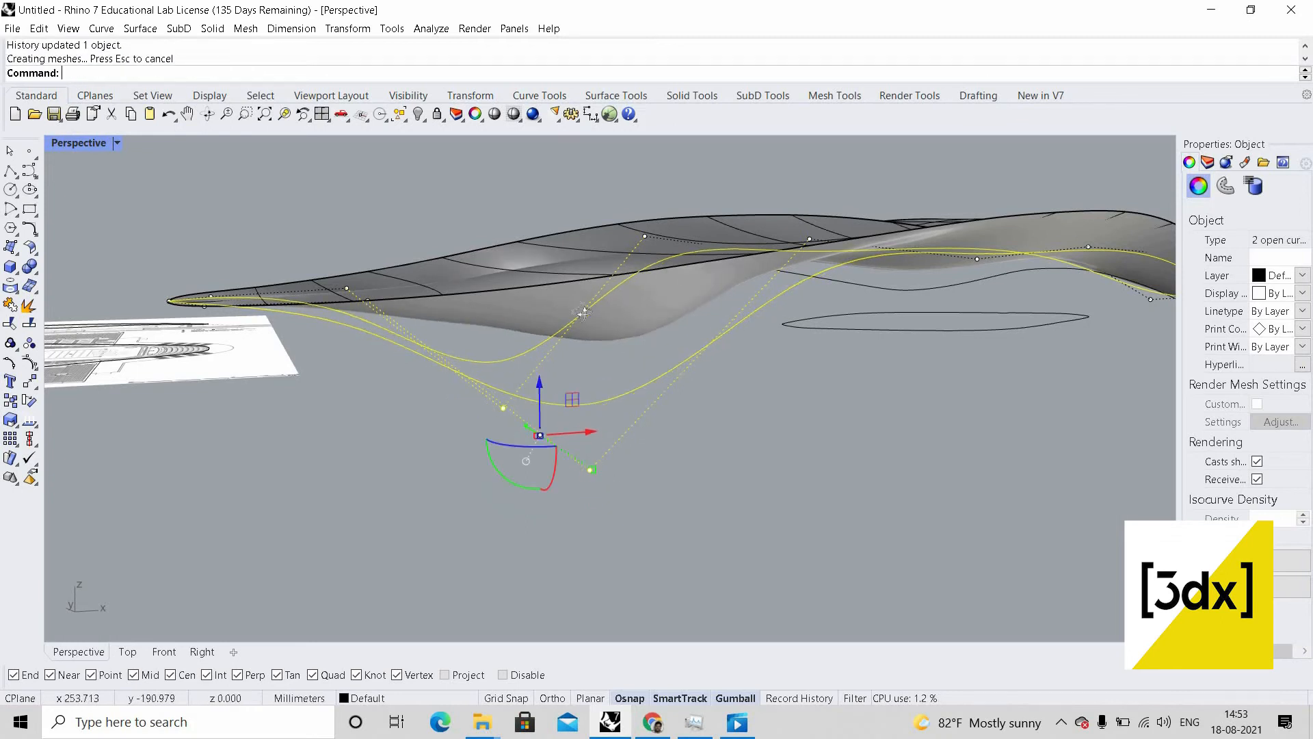
{"action": "right_click_drag", "start_coordinate": [583, 312], "coordinate": [725, 262]}
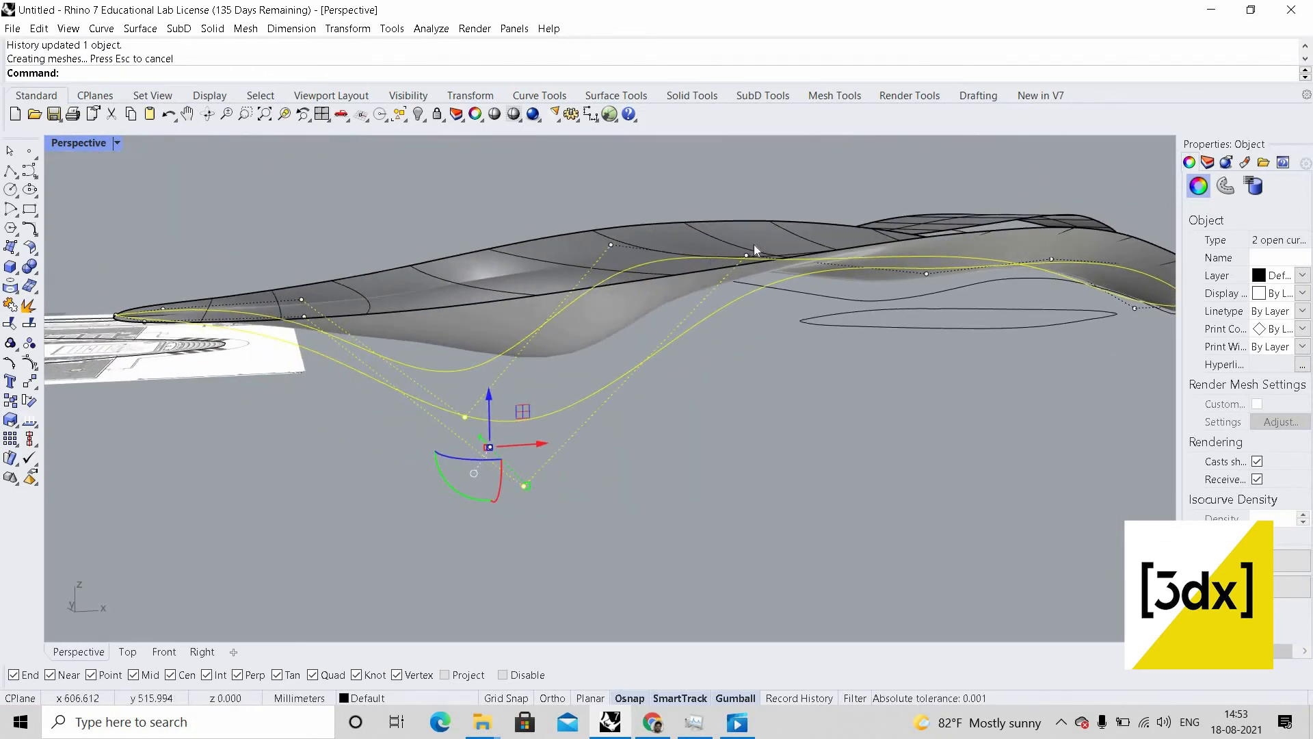
- Add the adjacent control point on each lengthwise curve to the selection and move all four points slightly down
{"action": "scroll", "coordinate": [750, 269], "scroll_direction": "up", "scroll_amount": 3}
{"action": "left_click", "coordinate": [538, 245], "text": "shift"}
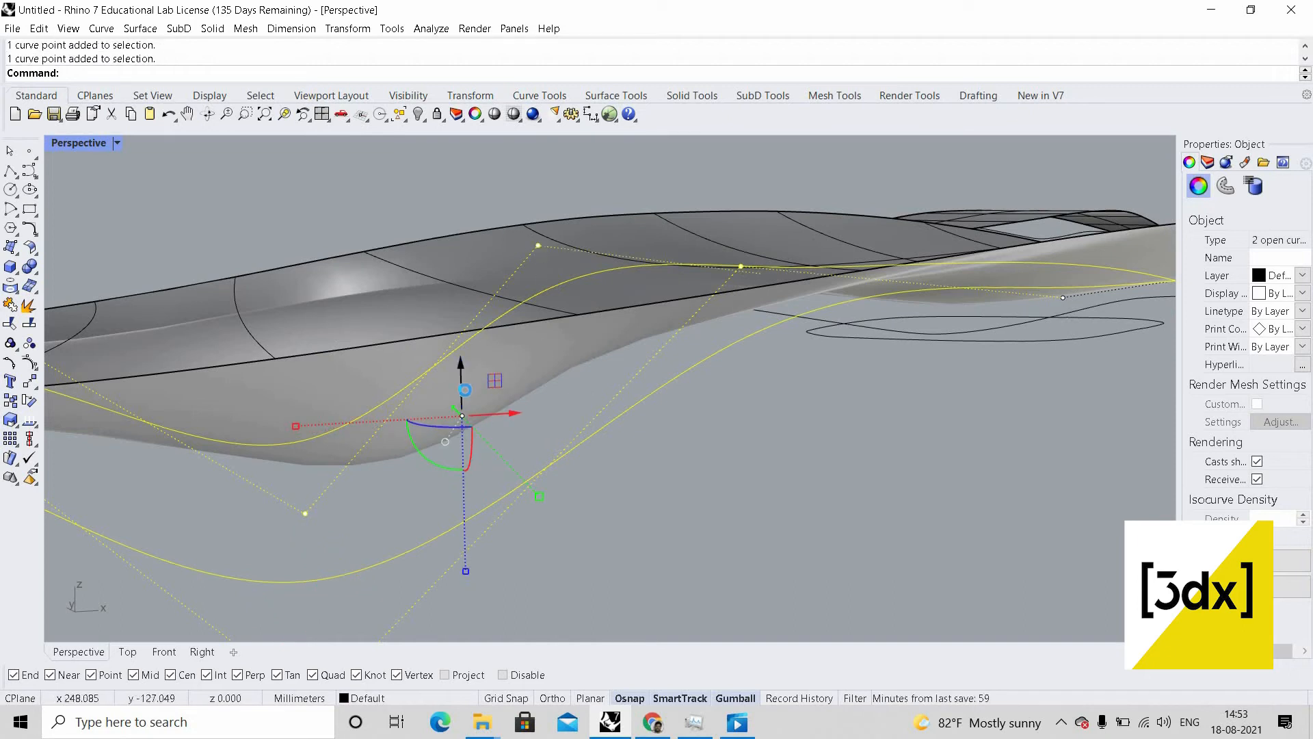
{"action": "left_click_drag", "start_coordinate": [463, 390], "coordinate": [464, 415]}
{"action": "scroll", "coordinate": [563, 370], "scroll_direction": "down", "scroll_amount": 5}
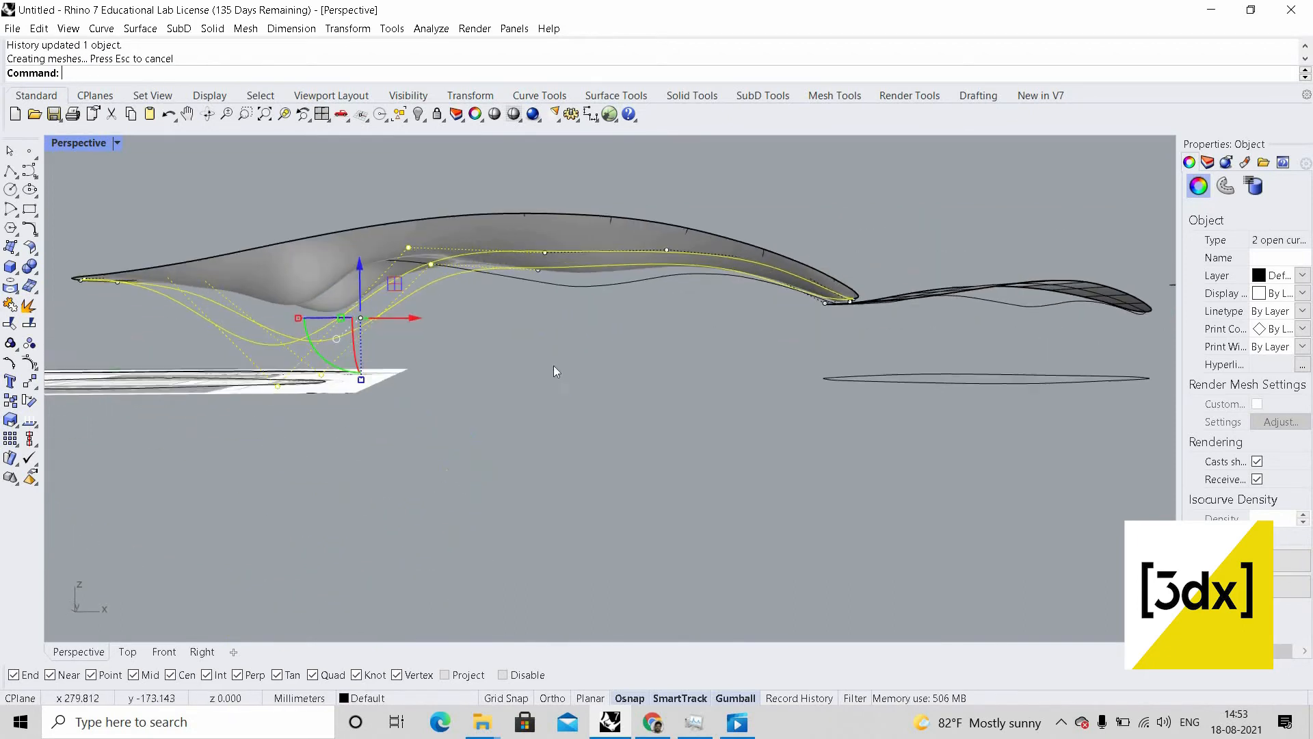
{"action": "scroll", "coordinate": [479, 361], "scroll_direction": "up", "scroll_amount": 3}
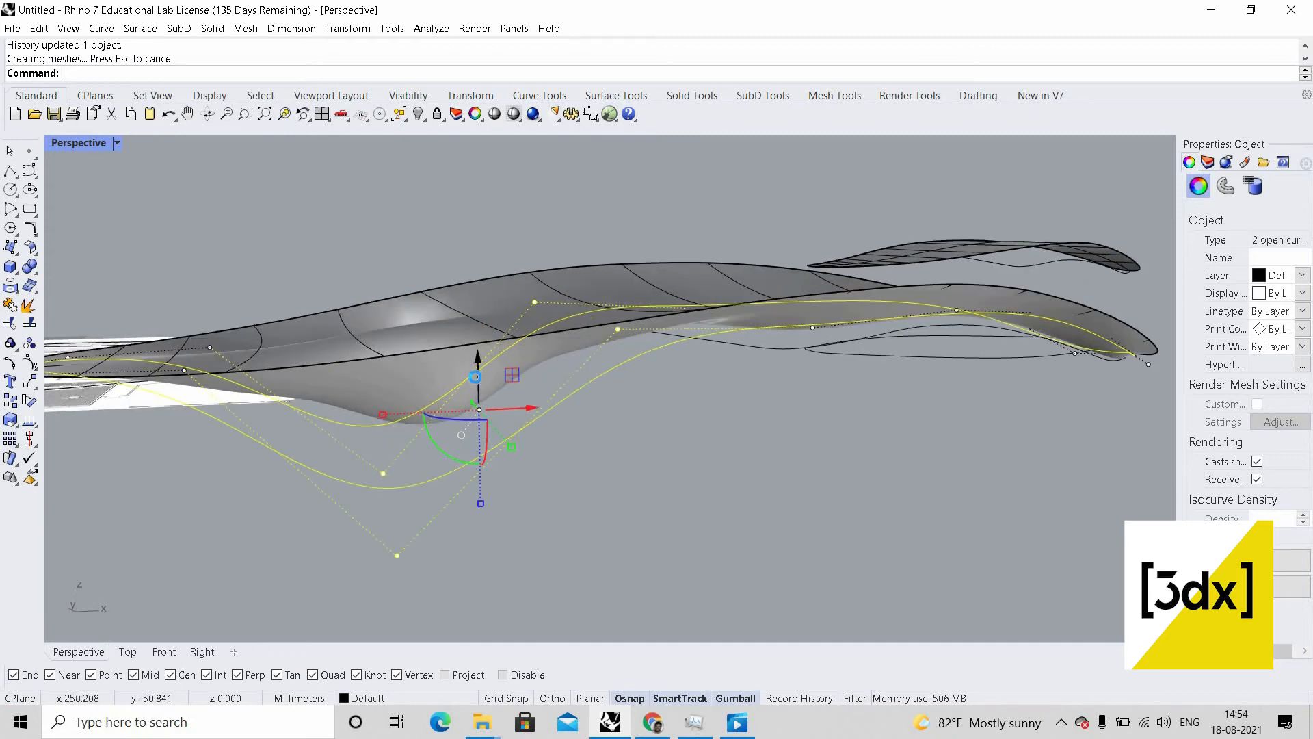
{"action": "left_click_drag", "start_coordinate": [479, 364], "coordinate": [479, 385]}
- Try to pull the four selected control points far below the roof, and undo that move
{"action": "right_click_drag", "start_coordinate": [491, 380], "coordinate": [441, 460]}
{"action": "left_click_drag", "start_coordinate": [491, 282], "coordinate": [492, 526]}
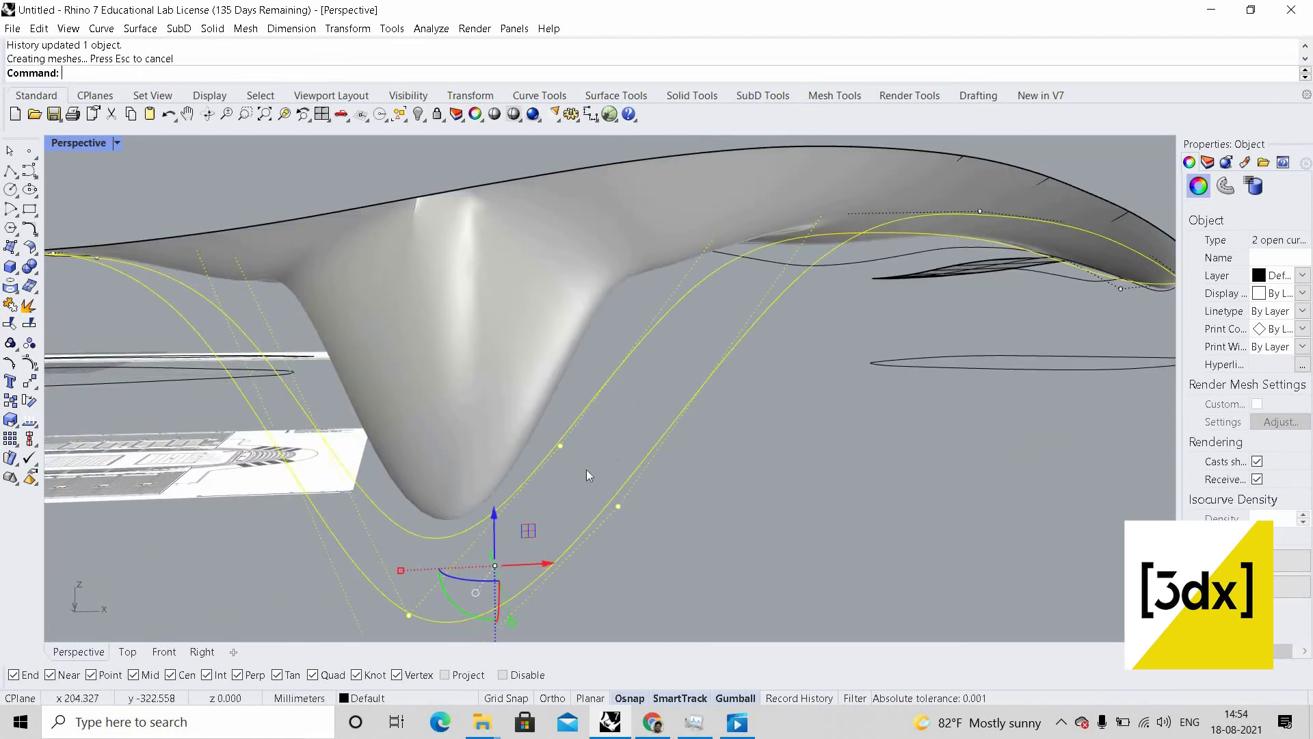
{"action": "key", "text": "ctrl+z"}
- Deselect the deeper pair and move only the adjacent pair of control points down towards its level
{"action": "mouse_move", "coordinate": [493, 403]}
{"action": "right_mouse_down"}
{"action": "mouse_move", "coordinate": [479, 399]}
{"action": "mouse_move", "coordinate": [501, 395]}
{"action": "right_mouse_up"}
{"action": "left_click_drag", "start_coordinate": [476, 388], "coordinate": [642, 484], "text": "ctrl"}
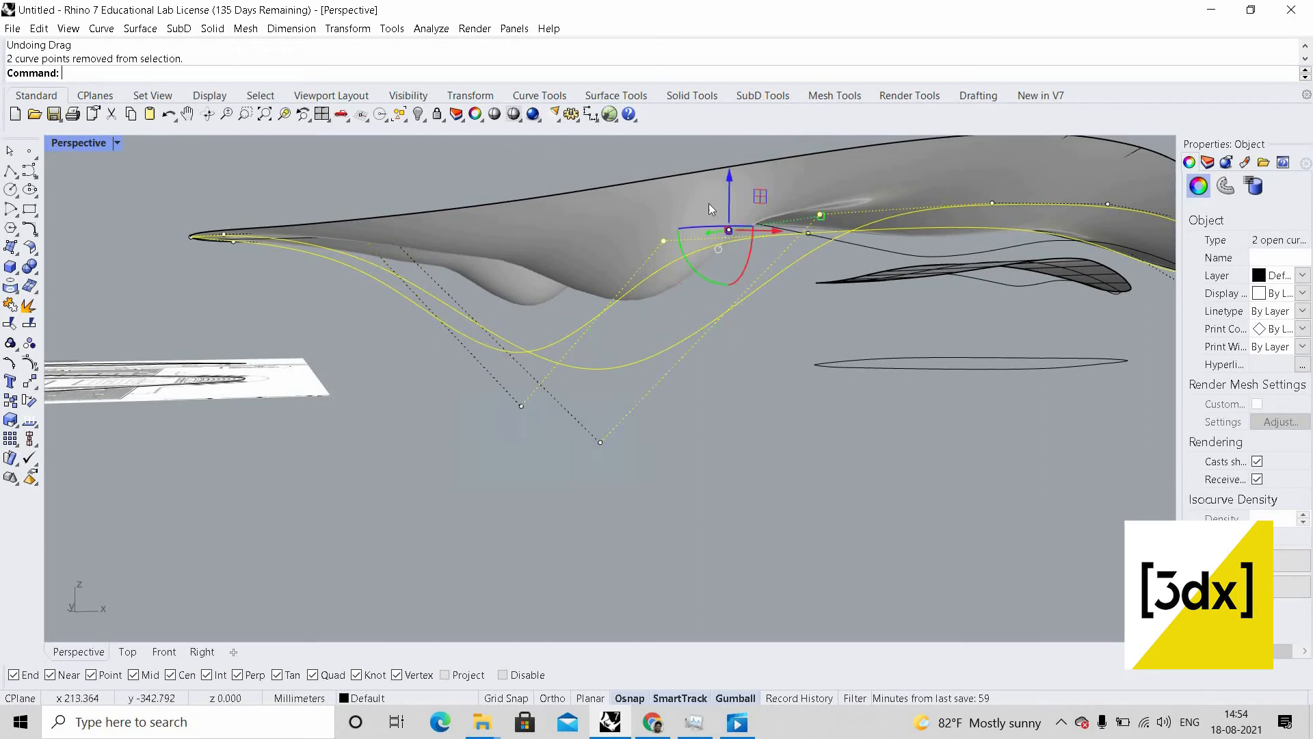
{"action": "left_click_drag", "start_coordinate": [731, 203], "coordinate": [729, 219]}
{"action": "right_click_drag", "start_coordinate": [743, 248], "coordinate": [565, 271]}
{"action": "left_click_drag", "start_coordinate": [570, 316], "coordinate": [571, 352]}
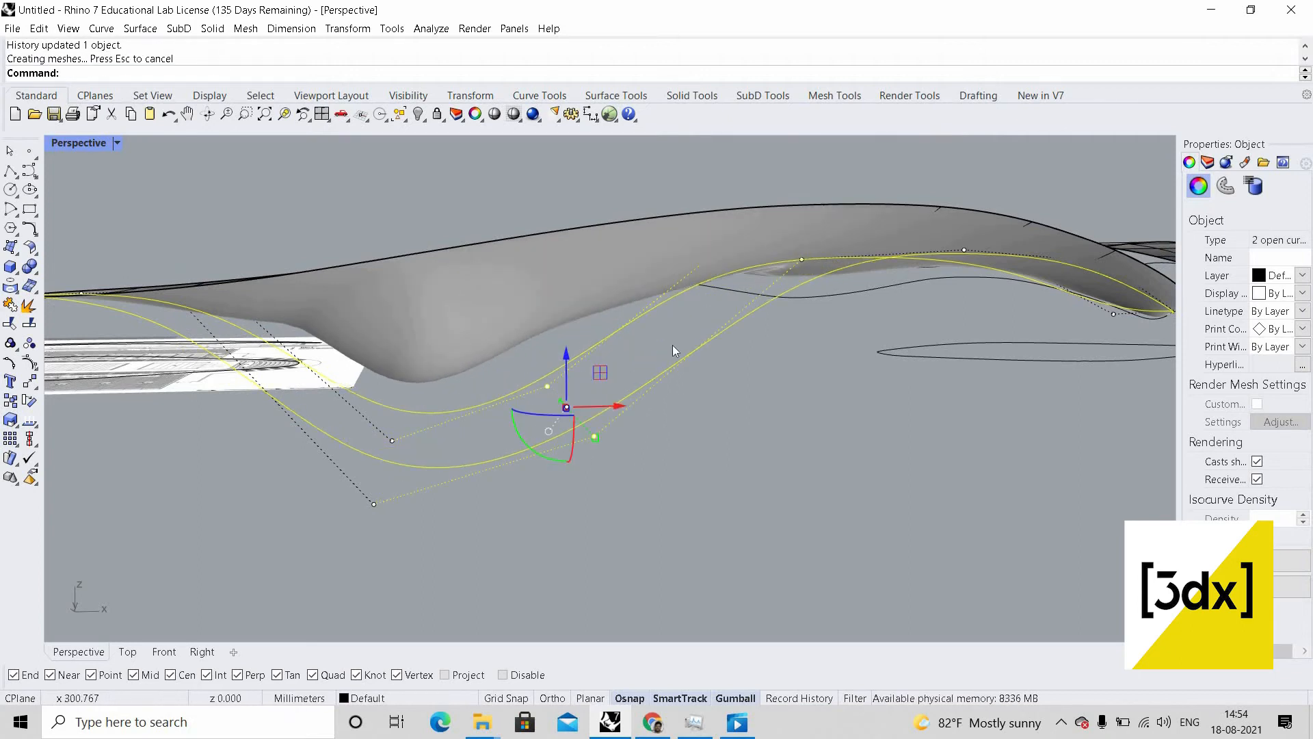
- Fine-tune the height of the adjacent pair of control points by lowering it a little more
{"action": "scroll", "coordinate": [633, 387], "scroll_direction": "down", "scroll_amount": 6}
{"action": "right_click_drag", "start_coordinate": [647, 388], "coordinate": [557, 281]}
{"action": "scroll", "coordinate": [552, 287], "scroll_direction": "up", "scroll_amount": 7}
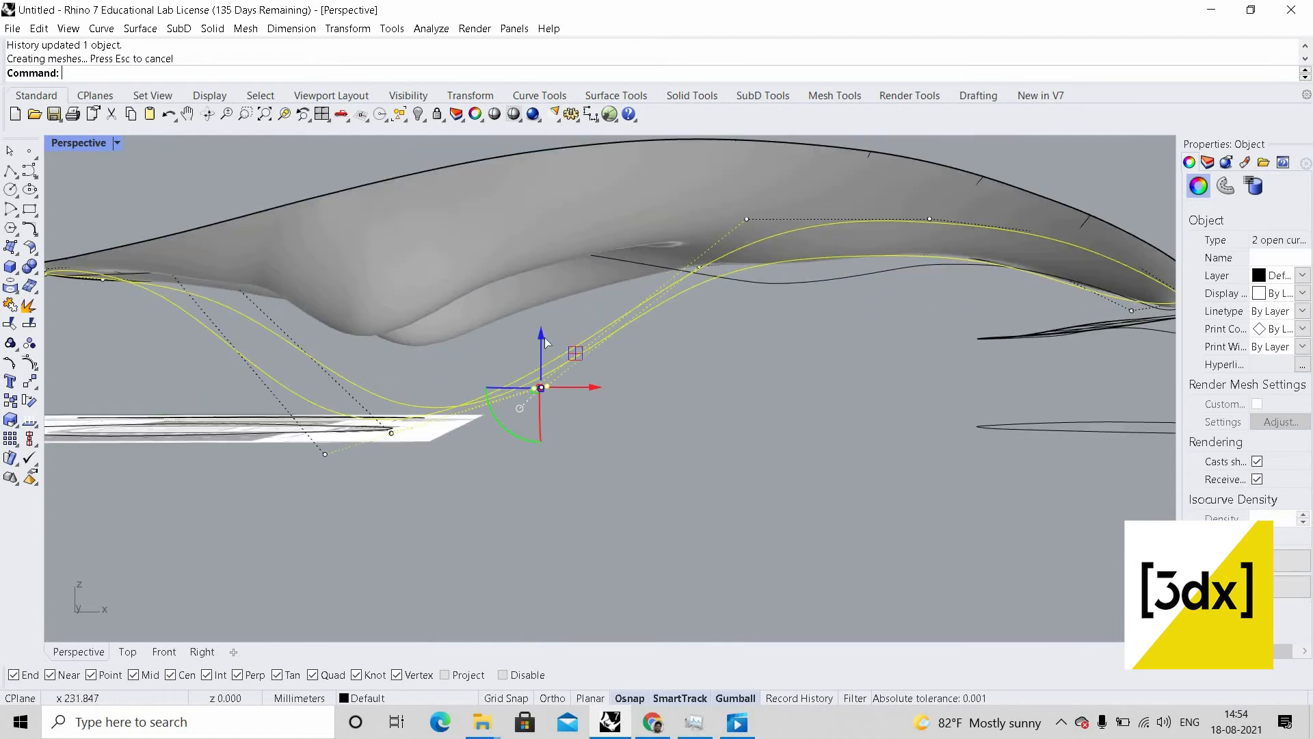
{"action": "mouse_move", "coordinate": [541, 351]}
{"action": "left_mouse_down"}
{"action": "mouse_move", "coordinate": [541, 389]}
{"action": "mouse_move", "coordinate": [542, 338]}
{"action": "left_mouse_up"}
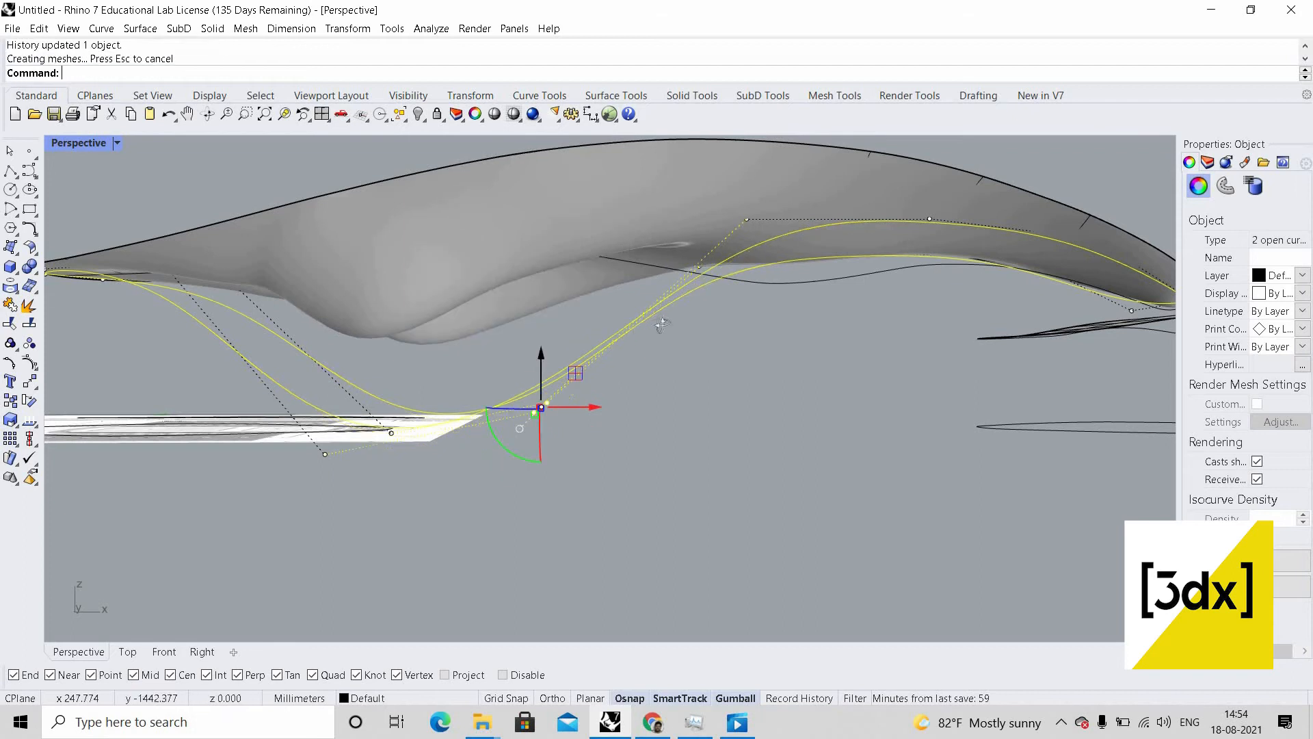
- Try to lower the pair of control points beside the roof's narrow tip on its own, and undo that move
{"action": "scroll", "coordinate": [538, 349], "scroll_direction": "down", "scroll_amount": 7}
{"action": "right_click_drag", "start_coordinate": [462, 353], "coordinate": [504, 357]}
{"action": "scroll", "coordinate": [505, 350], "scroll_direction": "up", "scroll_amount": 7}
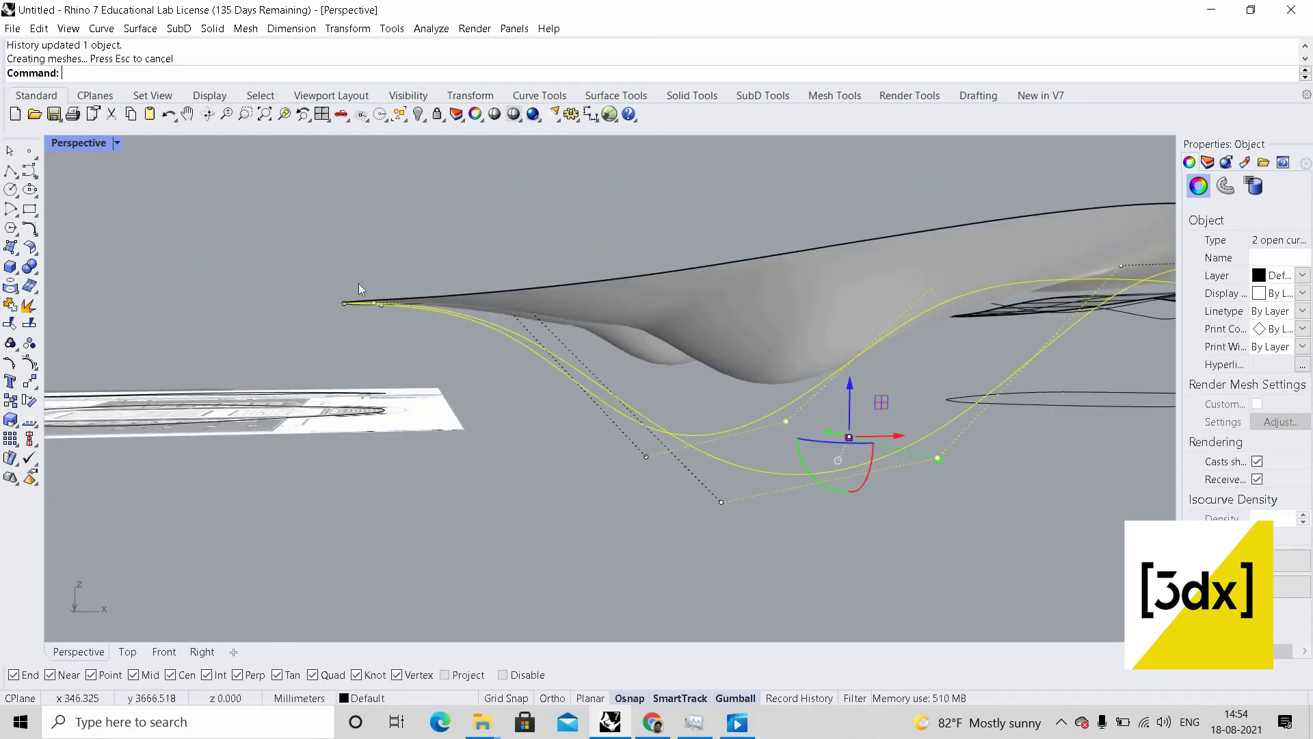
{"action": "scroll", "coordinate": [377, 287], "scroll_direction": "up", "scroll_amount": 4}
{"action": "right_click_drag", "start_coordinate": [378, 287], "coordinate": [460, 379]}
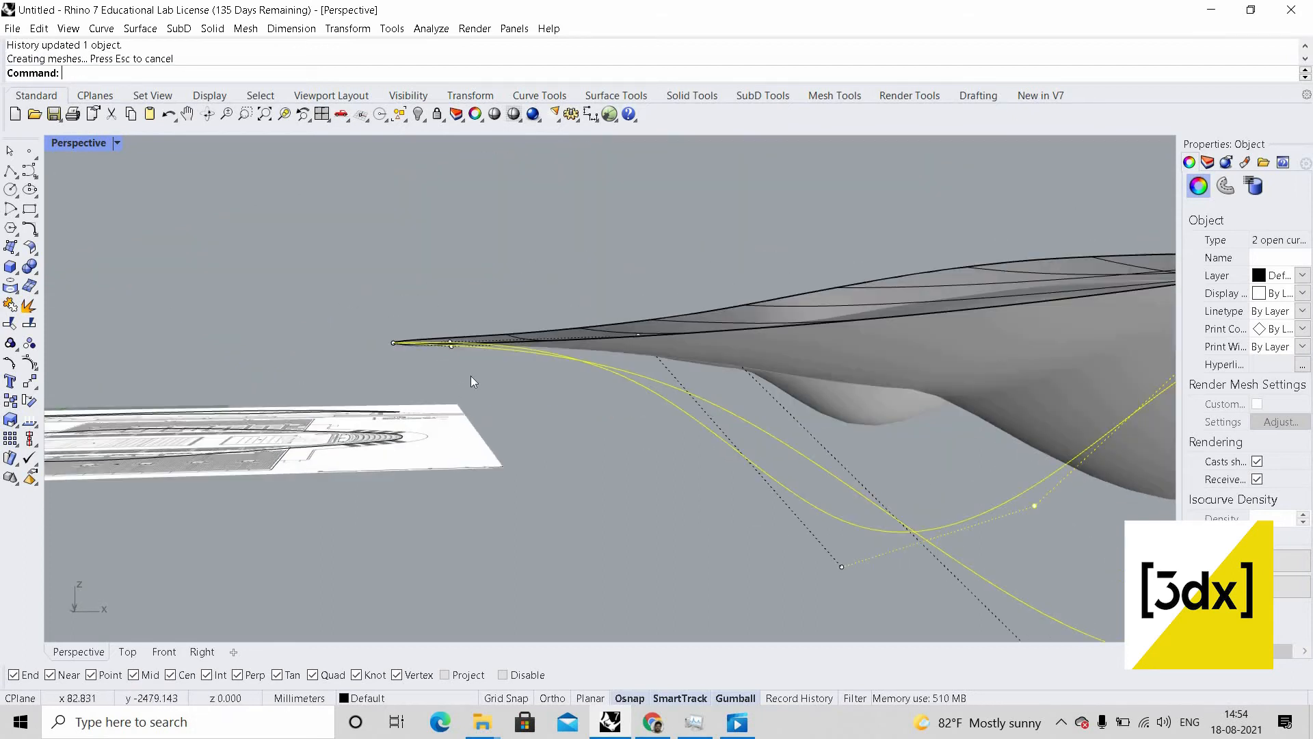
{"action": "left_click_drag", "start_coordinate": [473, 380], "coordinate": [435, 303]}
{"action": "right_click_drag", "start_coordinate": [772, 481], "coordinate": [803, 509]}
{"action": "left_click_drag", "start_coordinate": [811, 511], "coordinate": [714, 445], "text": "ctrl"}
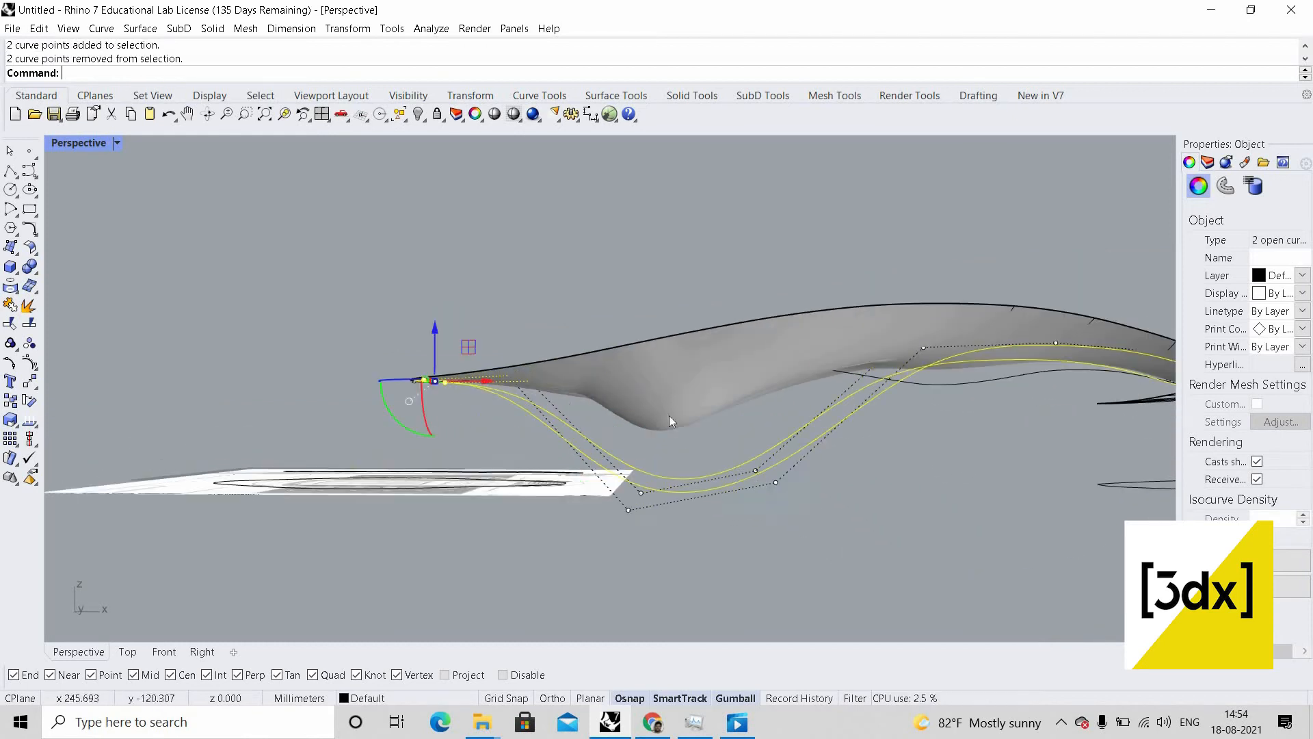
{"action": "right_click_drag", "start_coordinate": [666, 399], "coordinate": [715, 412]}
{"action": "left_click_drag", "start_coordinate": [658, 383], "coordinate": [655, 450]}
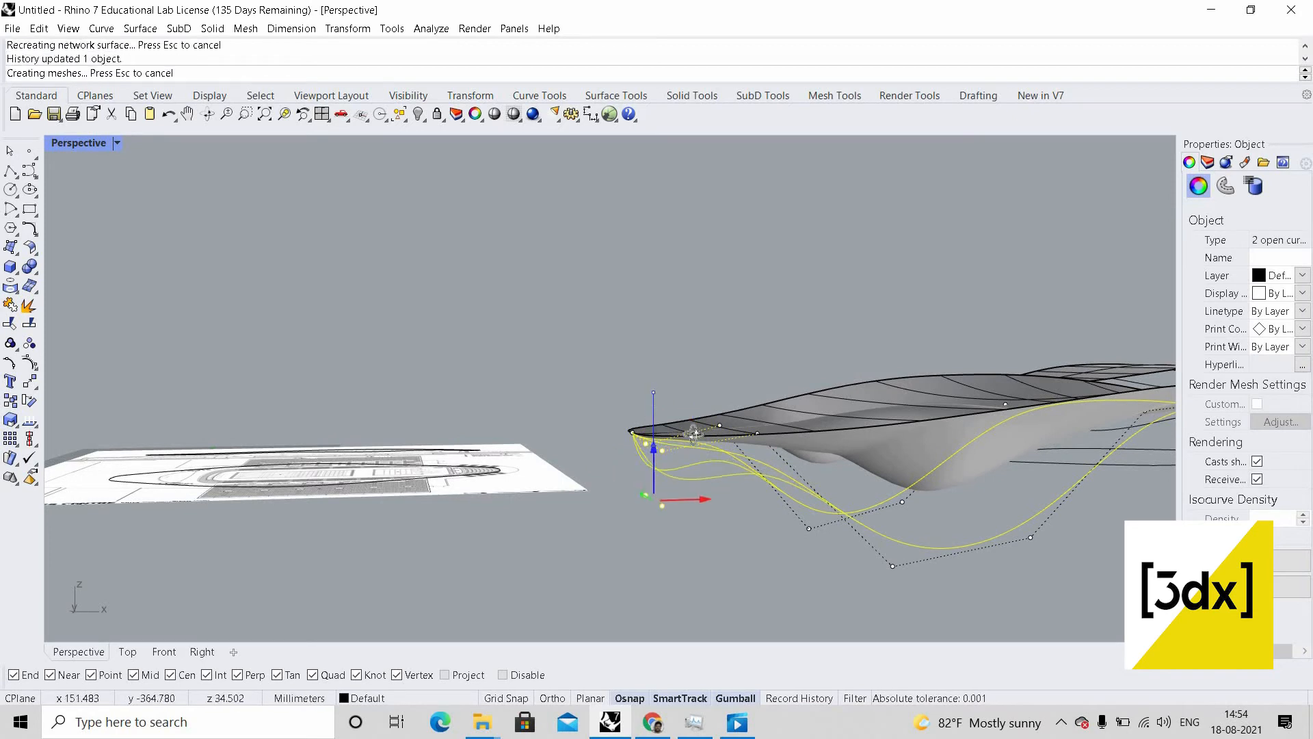
{"action": "right_click_drag", "start_coordinate": [691, 435], "coordinate": [871, 545]}
{"action": "key", "text": "ctrl+z"}
- Try to lower the tip pair together with the deep support pair of control points, and undo that move
{"action": "left_click_drag", "start_coordinate": [766, 472], "coordinate": [1015, 567]}
{"action": "left_click_drag", "start_coordinate": [772, 403], "coordinate": [772, 440]}
{"action": "key", "text": "ctrl+z"}
- Select only the control-point pair between the narrow tip and the supports and move it straight down to smooth the dip
{"action": "right_click_drag", "start_coordinate": [800, 393], "coordinate": [679, 460]}
{"action": "scroll", "coordinate": [662, 417], "scroll_direction": "down", "scroll_amount": 5}
{"action": "scroll", "coordinate": [667, 413], "scroll_direction": "up", "scroll_amount": 2}
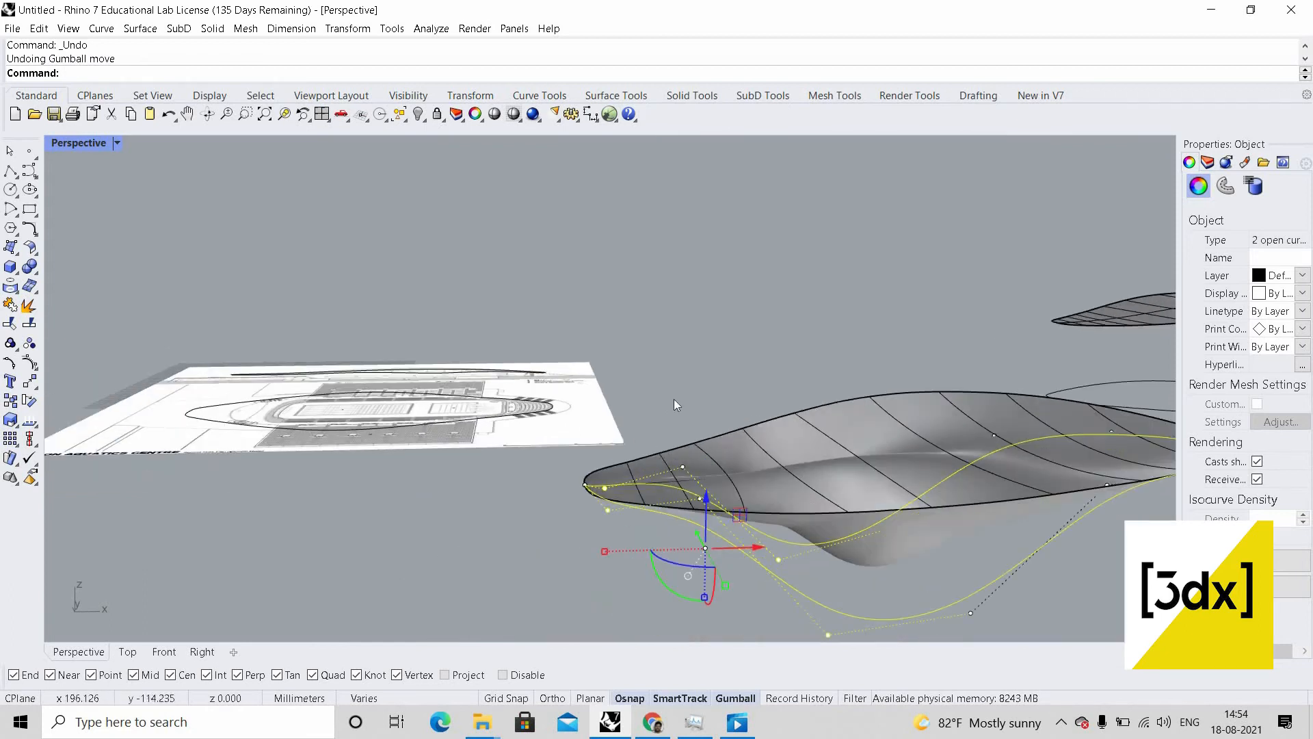
{"action": "left_click_drag", "start_coordinate": [668, 401], "coordinate": [733, 519], "text": "shift"}
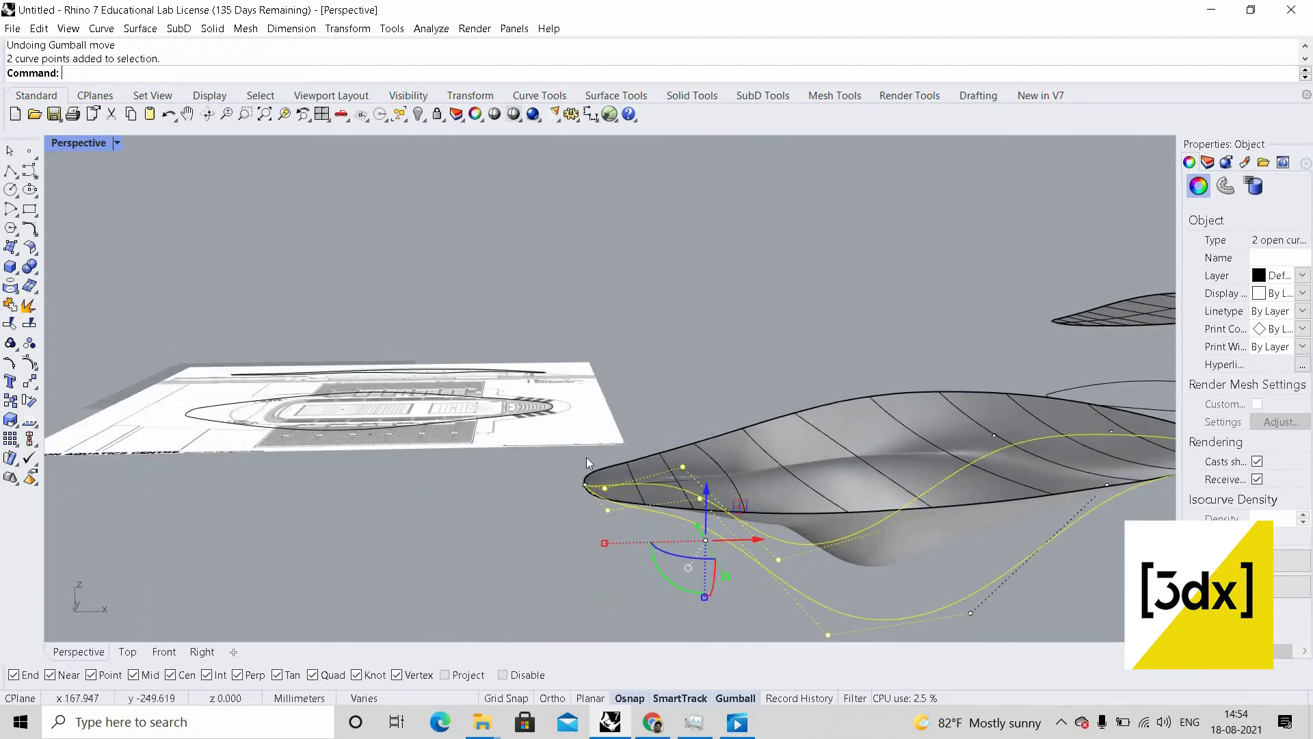
{"action": "scroll", "coordinate": [592, 455], "scroll_direction": "up", "scroll_amount": 3}
{"action": "left_click_drag", "start_coordinate": [592, 441], "coordinate": [635, 519], "text": "ctrl"}
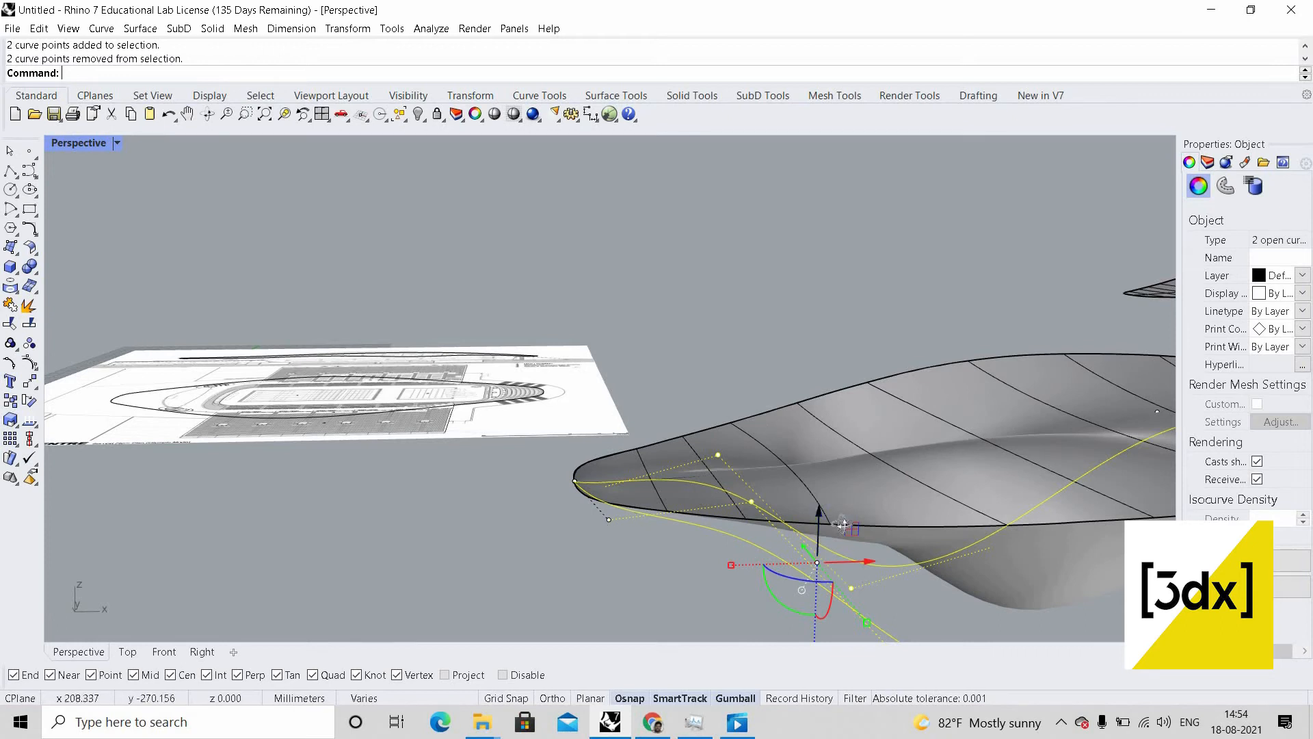
{"action": "right_click_drag", "start_coordinate": [844, 524], "coordinate": [701, 452]}
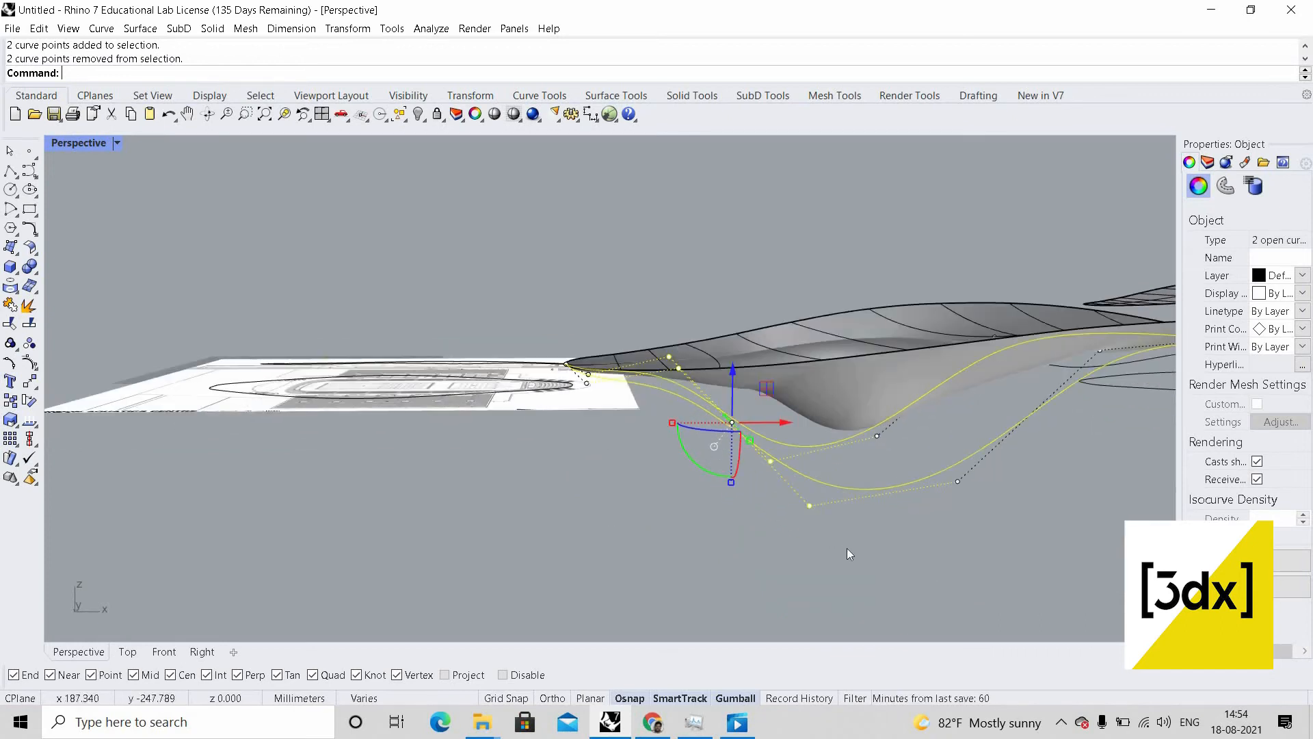
{"action": "left_click_drag", "start_coordinate": [805, 511], "coordinate": [700, 447], "text": "ctrl"}
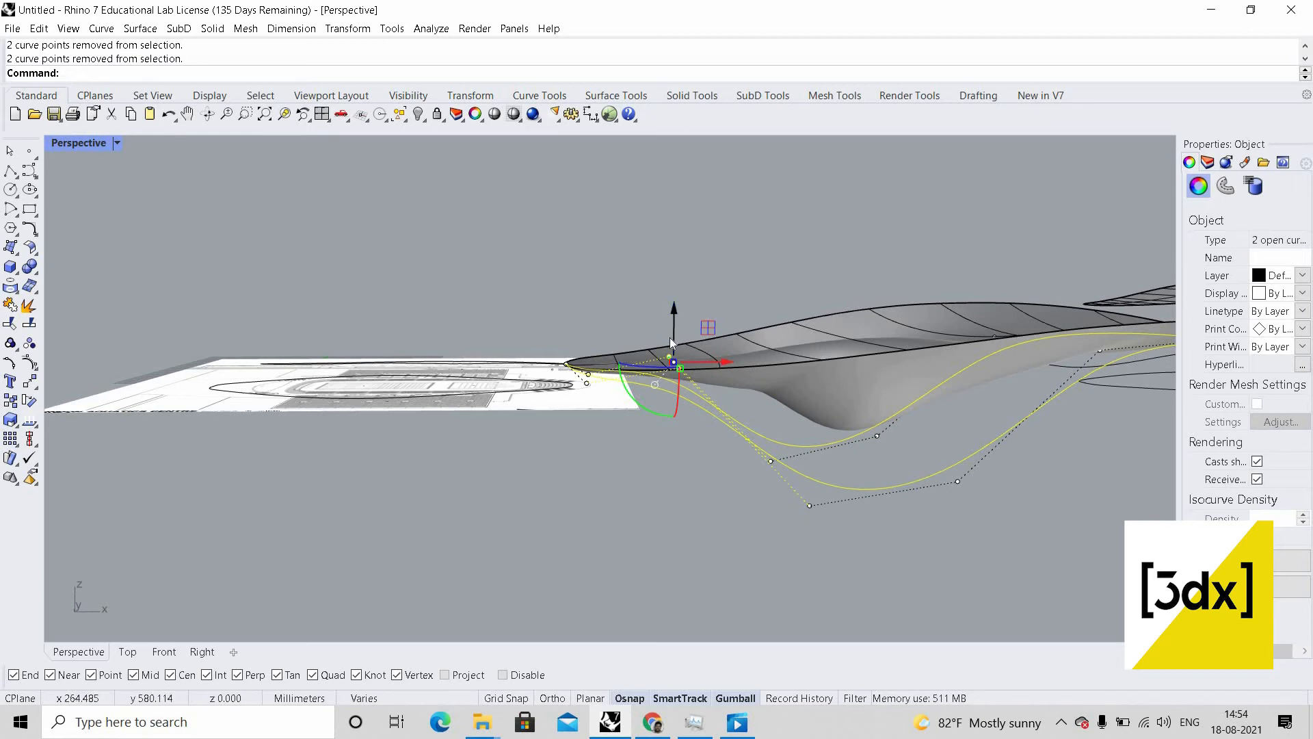
{"action": "left_click_drag", "start_coordinate": [671, 343], "coordinate": [672, 419]}
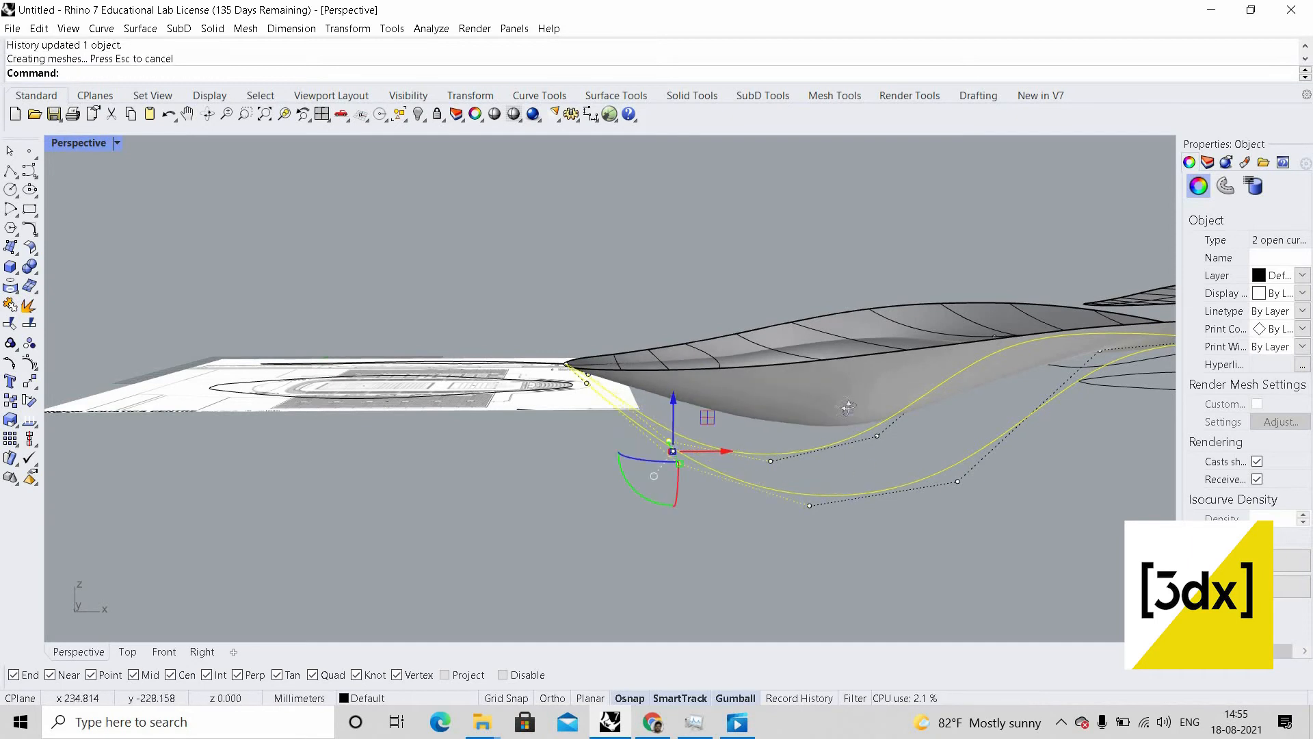
- Deselect the two lengthwise curves and hide their control points
{"action": "right_click_drag", "start_coordinate": [847, 407], "coordinate": [907, 424]}
{"action": "scroll", "coordinate": [756, 342], "scroll_direction": "up", "scroll_amount": 5}
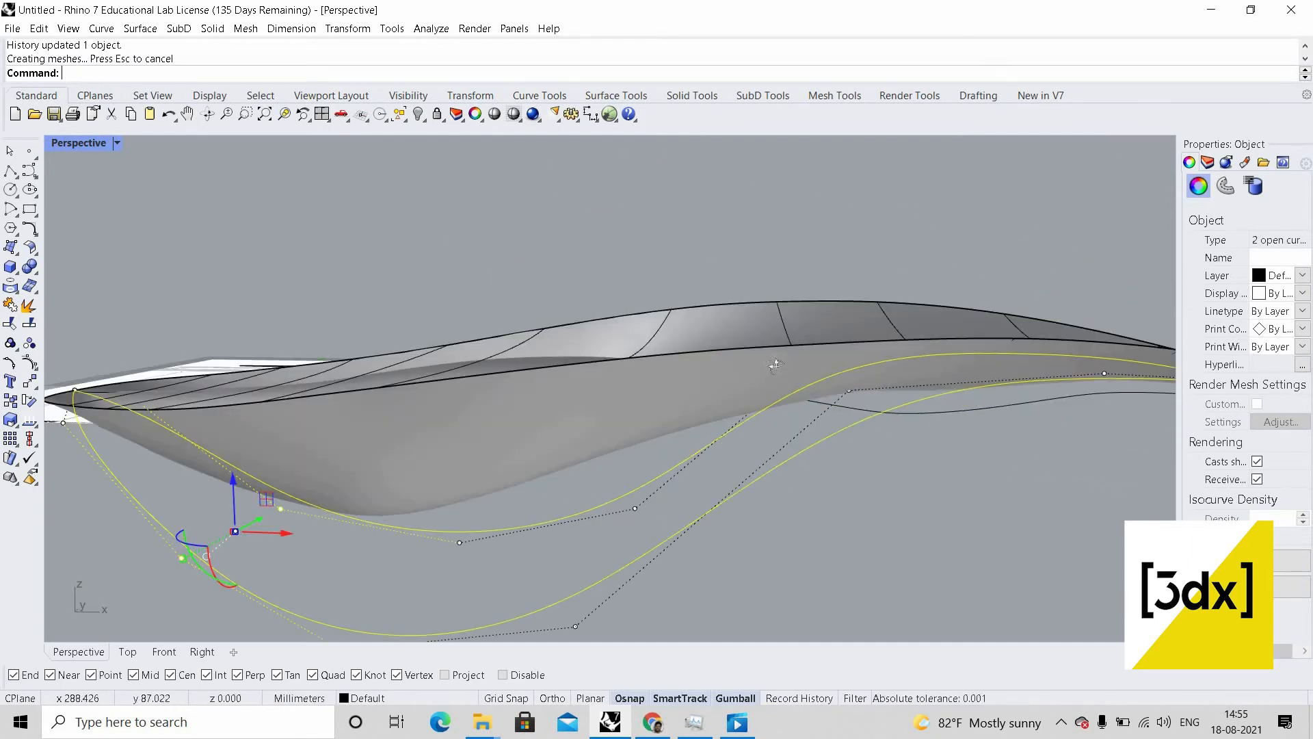
{"action": "scroll", "coordinate": [775, 365], "scroll_direction": "down", "scroll_amount": 7}
{"action": "right_click_drag", "start_coordinate": [775, 365], "coordinate": [689, 413]}
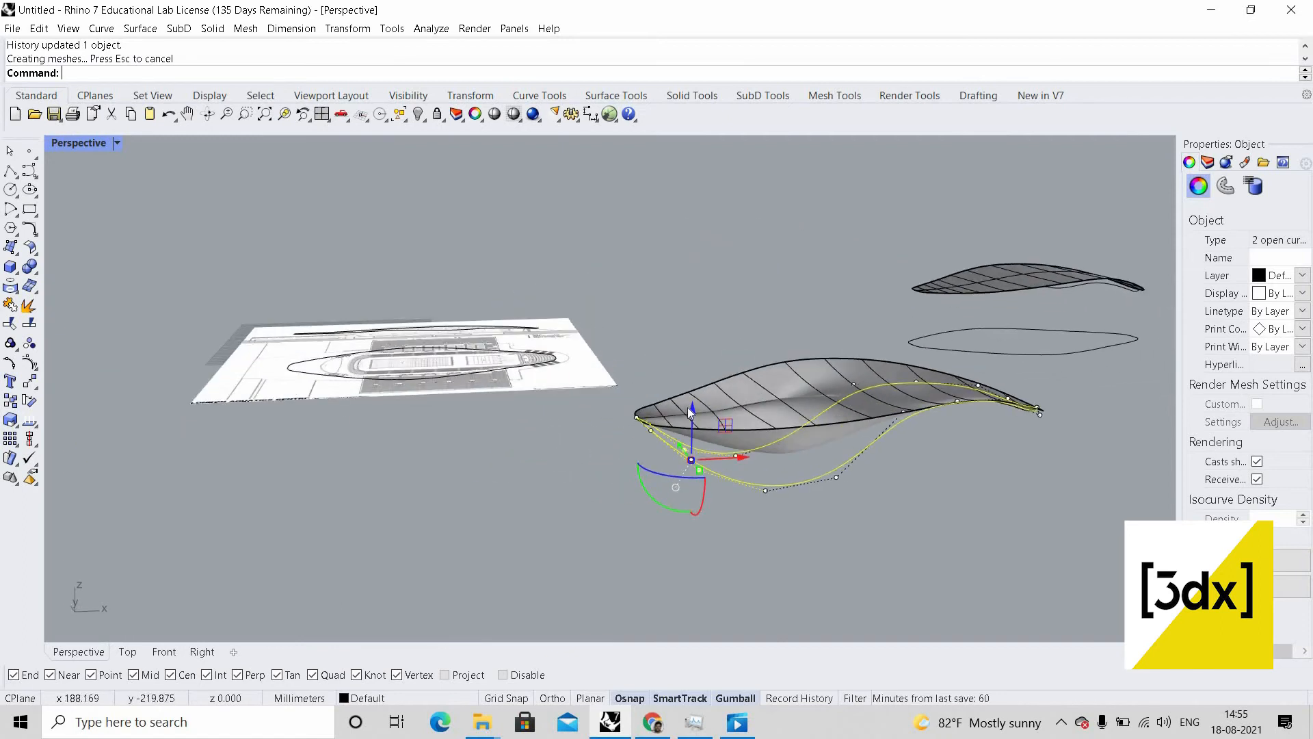
{"action": "left_click", "coordinate": [691, 413]}
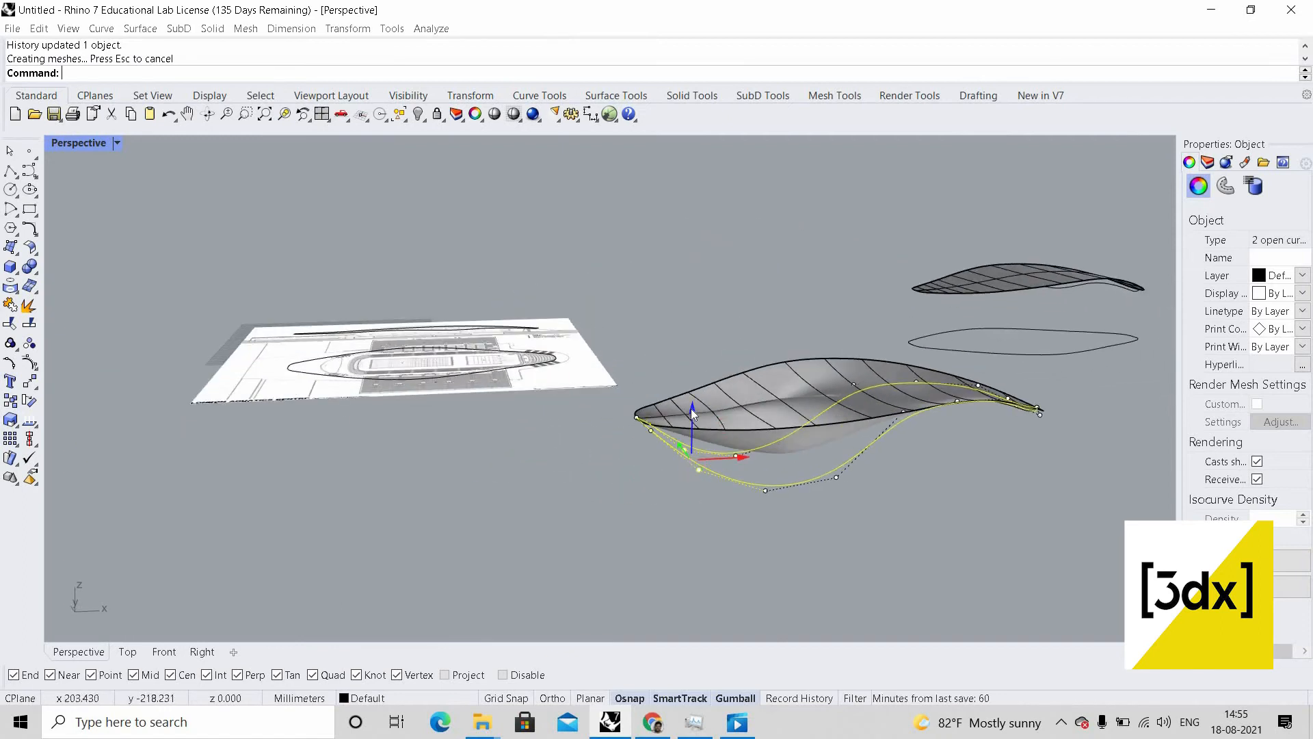
{"action": "left_click", "coordinate": [971, 581]}
{"action": "key", "text": "Escape"}
{"action": "key", "text": "Escape"}
- Copy the undeformed roof surface from its tip to the matching end point of the sculpted surface so it caps the top
{"action": "scroll", "coordinate": [859, 496], "scroll_direction": "down", "scroll_amount": 4}
{"action": "right_click_drag", "start_coordinate": [859, 500], "coordinate": [952, 478]}
{"action": "scroll", "coordinate": [1061, 391], "scroll_direction": "up", "scroll_amount": 6}
{"action": "scroll", "coordinate": [952, 480], "scroll_direction": "down", "scroll_amount": 4}
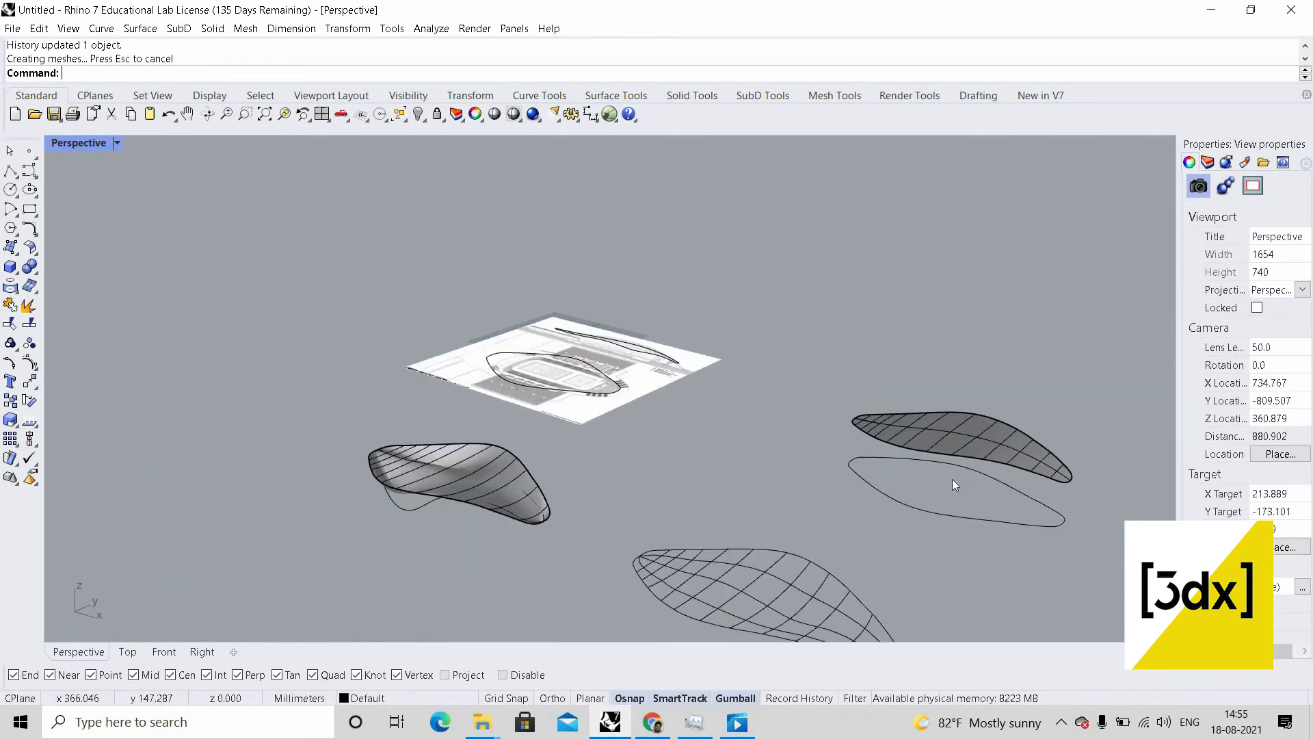
{"action": "left_click", "coordinate": [1061, 469]}
{"action": "scroll", "coordinate": [1067, 472], "scroll_direction": "up", "scroll_amount": 2}
{"action": "scroll", "coordinate": [1112, 517], "scroll_direction": "up", "scroll_amount": 3}
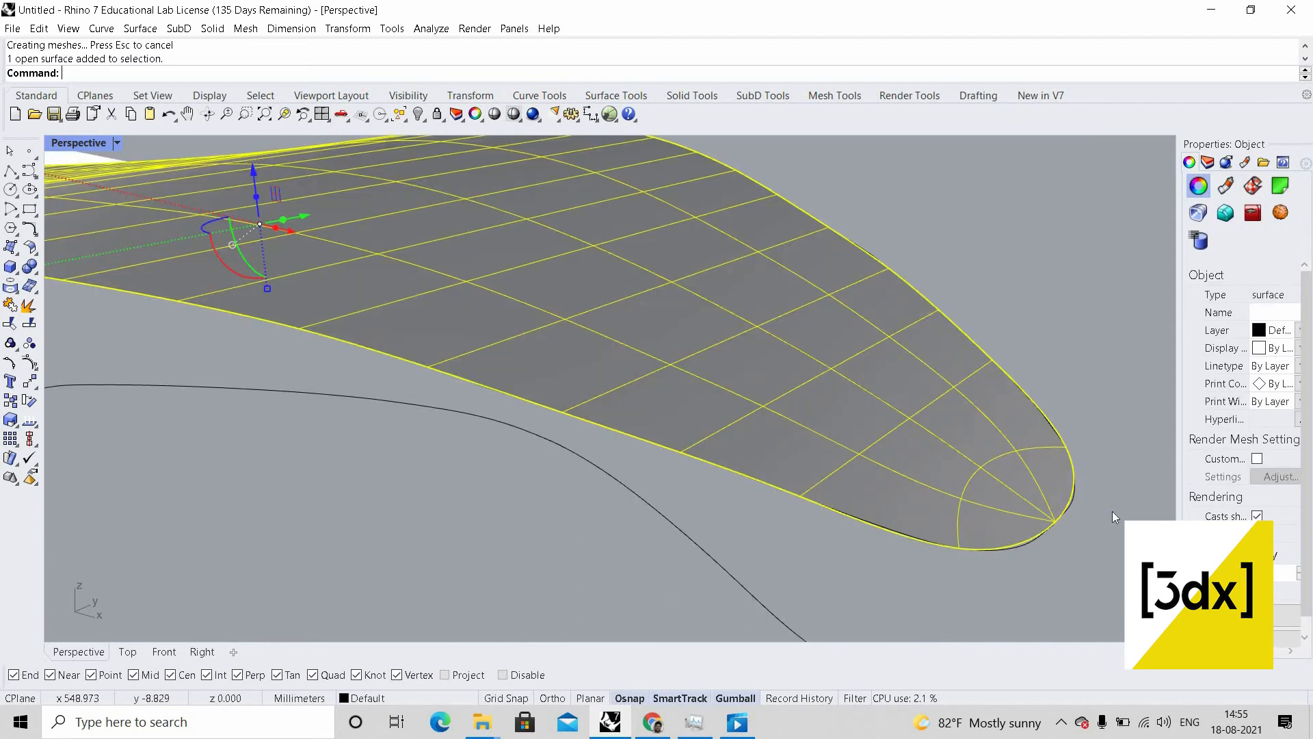
{"action": "type", "text": "py"}
{"action": "key", "text": "Return"}
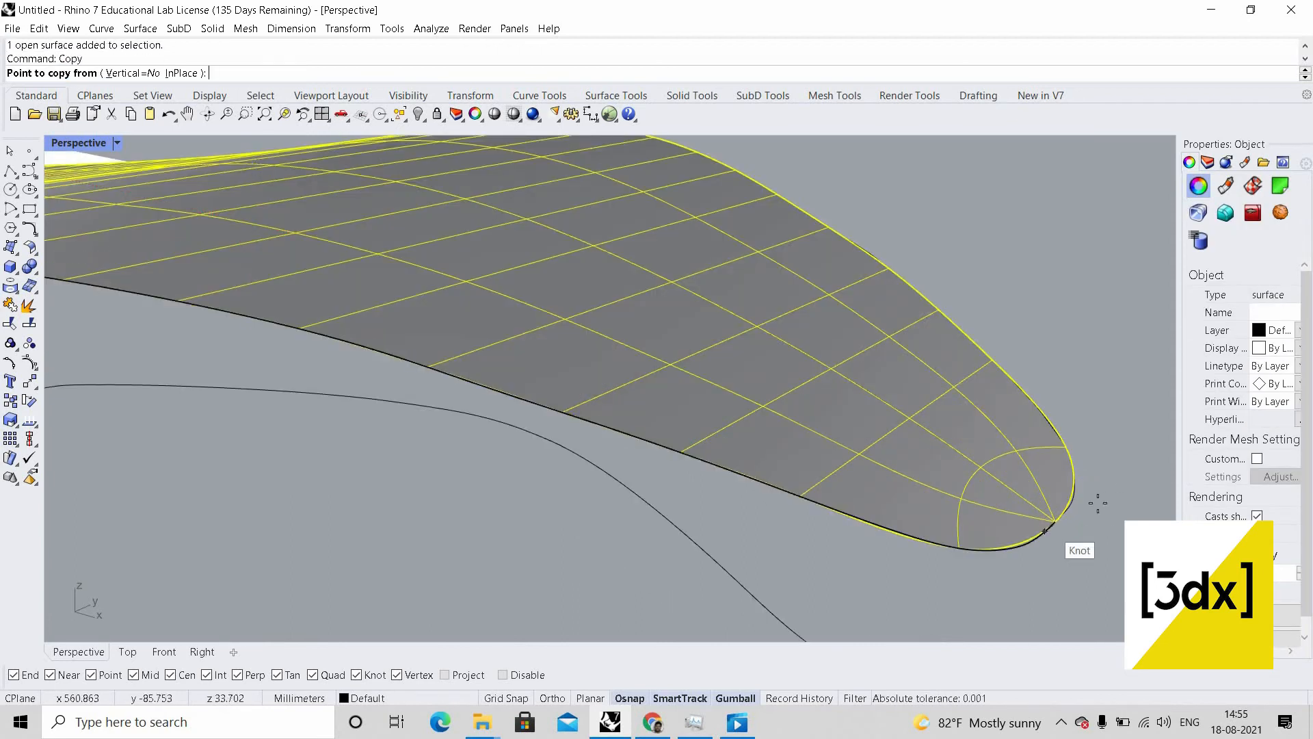
{"action": "left_click", "coordinate": [1059, 530]}
{"action": "scroll", "coordinate": [1106, 498], "scroll_direction": "down", "scroll_amount": 5}
{"action": "scroll", "coordinate": [384, 524], "scroll_direction": "up", "scroll_amount": 5}
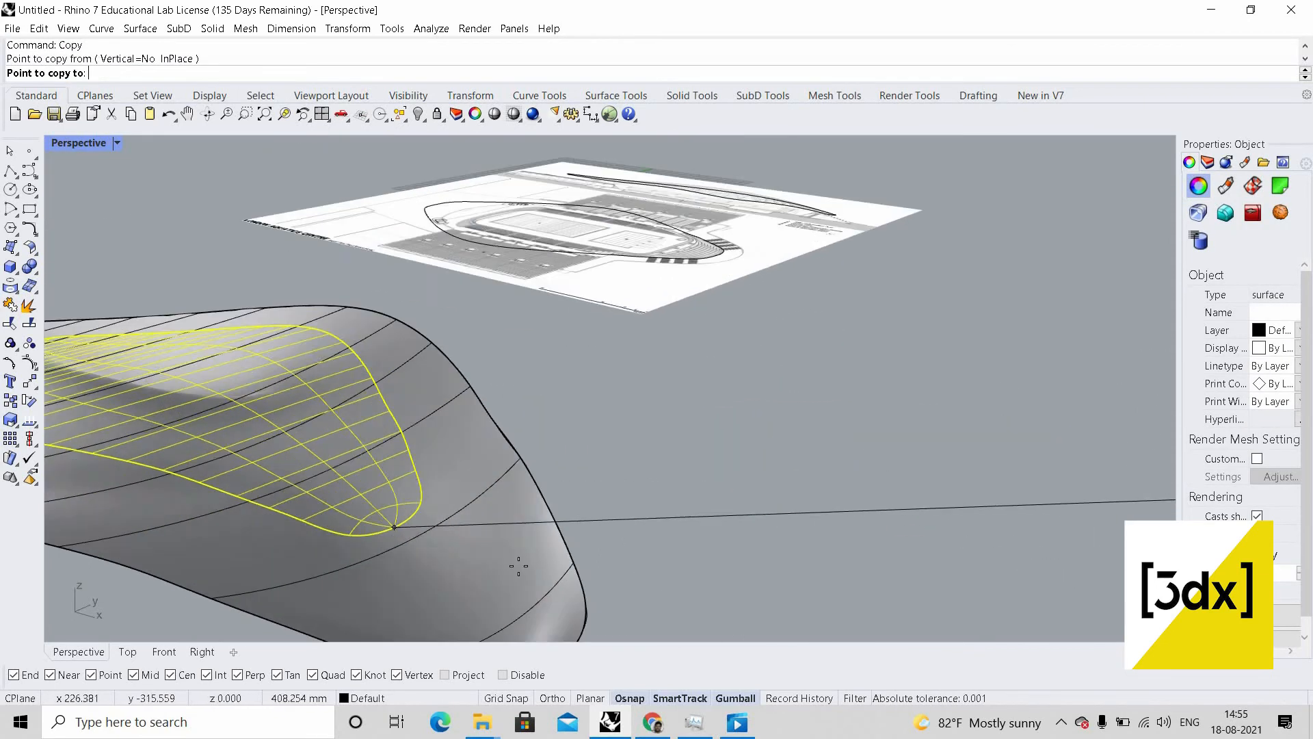
{"action": "scroll", "coordinate": [518, 565], "scroll_direction": "down", "scroll_amount": 3}
{"action": "right_click_drag", "start_coordinate": [522, 533], "coordinate": [522, 313], "text": "shift"}
{"action": "scroll", "coordinate": [522, 312], "scroll_direction": "up", "scroll_amount": 4}
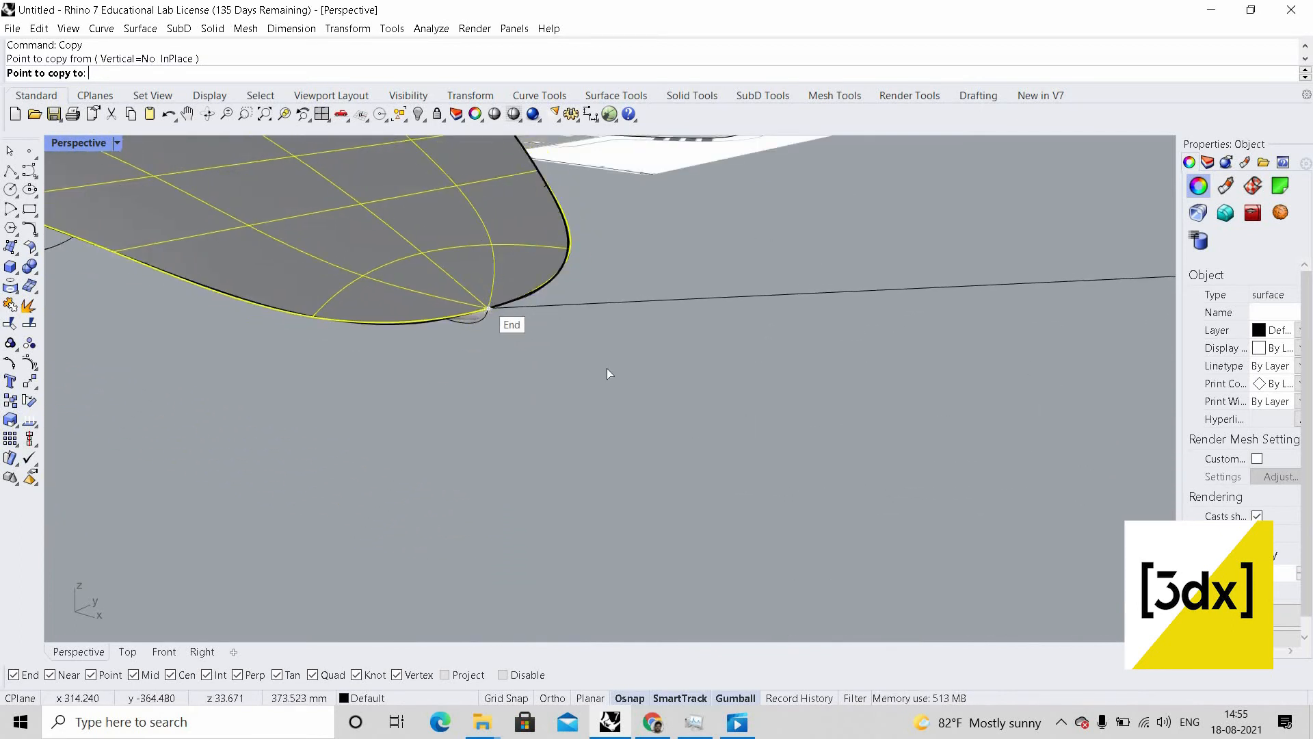
{"action": "left_click", "coordinate": [488, 308]}
{"action": "key", "text": "Escape"}
- Examine the combined roof and the London Aquatics Centre reference plan, including the pools, seating and support positions inside the roof outline
{"action": "scroll", "coordinate": [668, 314], "scroll_direction": "down", "scroll_amount": 4}
{"action": "right_click_drag", "start_coordinate": [668, 314], "coordinate": [789, 463]}
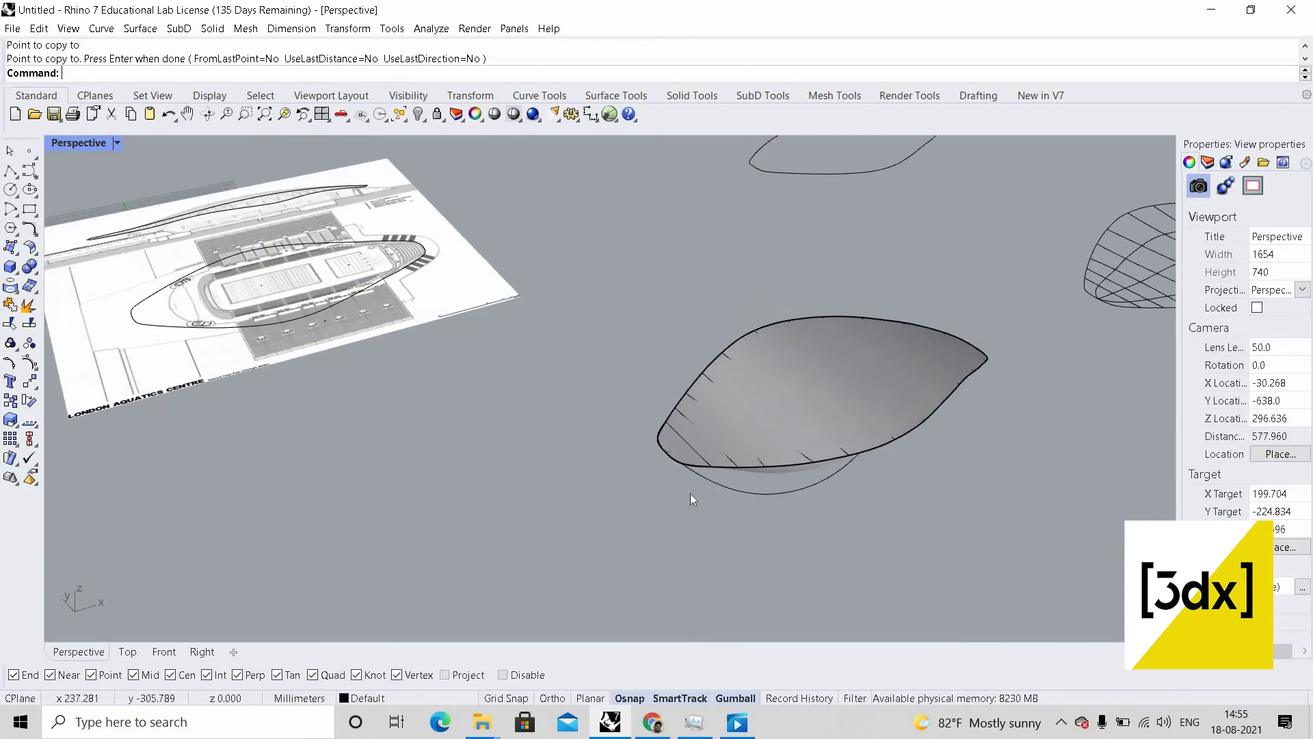
{"action": "scroll", "coordinate": [691, 493], "scroll_direction": "down", "scroll_amount": 6}
{"action": "right_click_drag", "start_coordinate": [676, 438], "coordinate": [560, 278]}
{"action": "scroll", "coordinate": [561, 278], "scroll_direction": "up", "scroll_amount": 20}
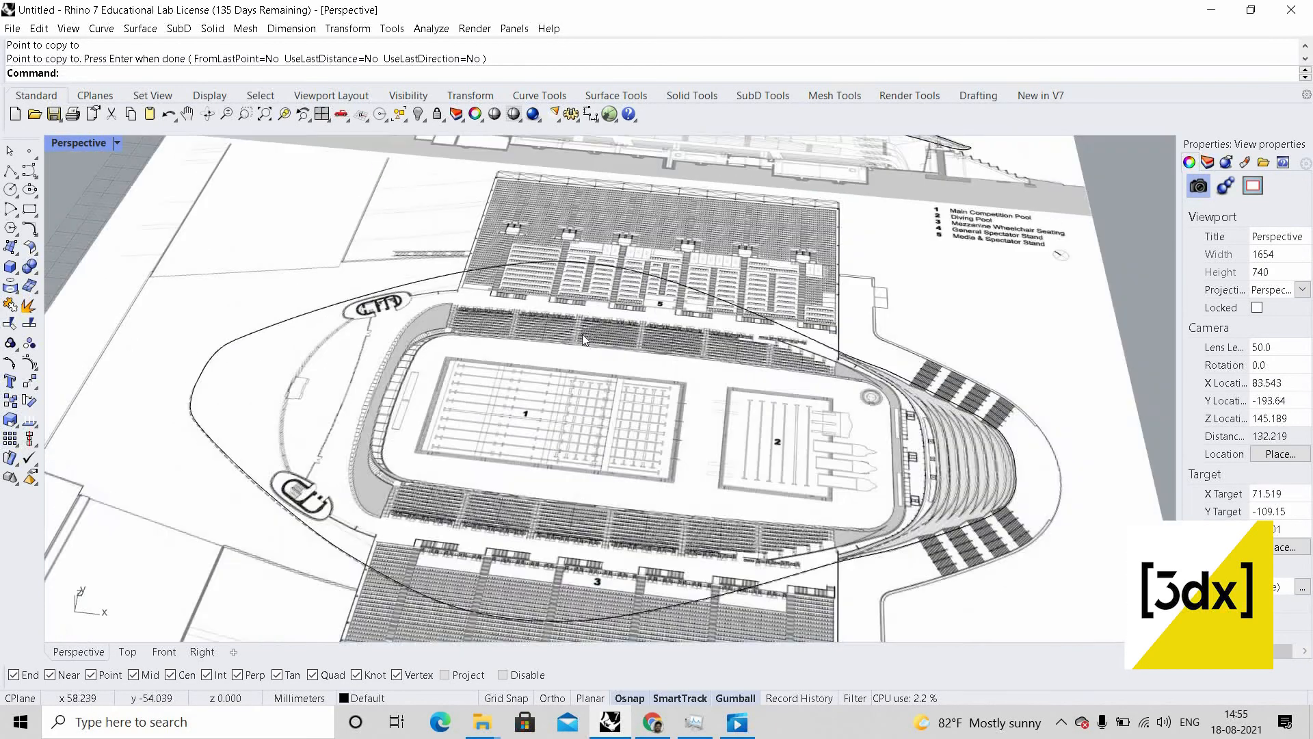
{"action": "right_click_drag", "start_coordinate": [583, 335], "coordinate": [602, 417]}
{"action": "scroll", "coordinate": [526, 279], "scroll_direction": "down", "scroll_amount": 6}
{"action": "scroll", "coordinate": [557, 292], "scroll_direction": "down", "scroll_amount": 7}
{"action": "scroll", "coordinate": [550, 281], "scroll_direction": "up", "scroll_amount": 11}
{"action": "right_click_drag", "start_coordinate": [606, 260], "coordinate": [843, 348]}
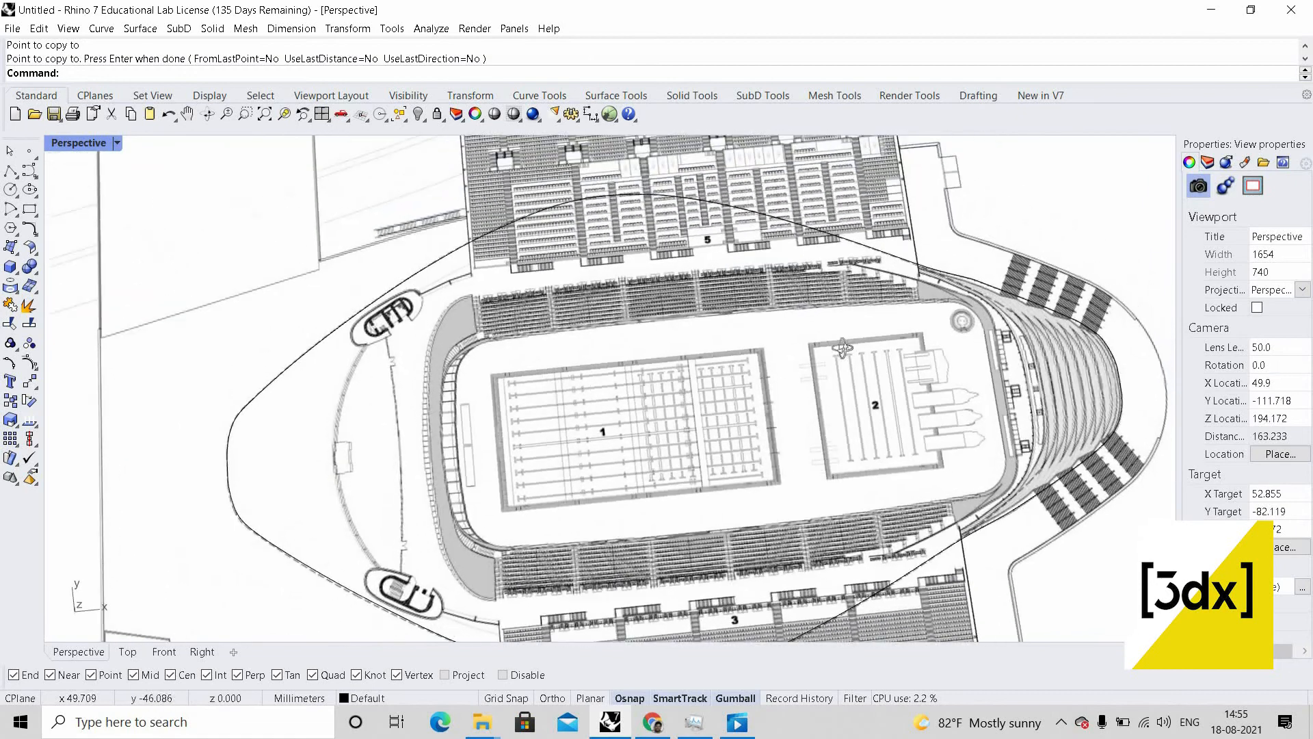
{"action": "scroll", "coordinate": [884, 377], "scroll_direction": "down", "scroll_amount": 5}
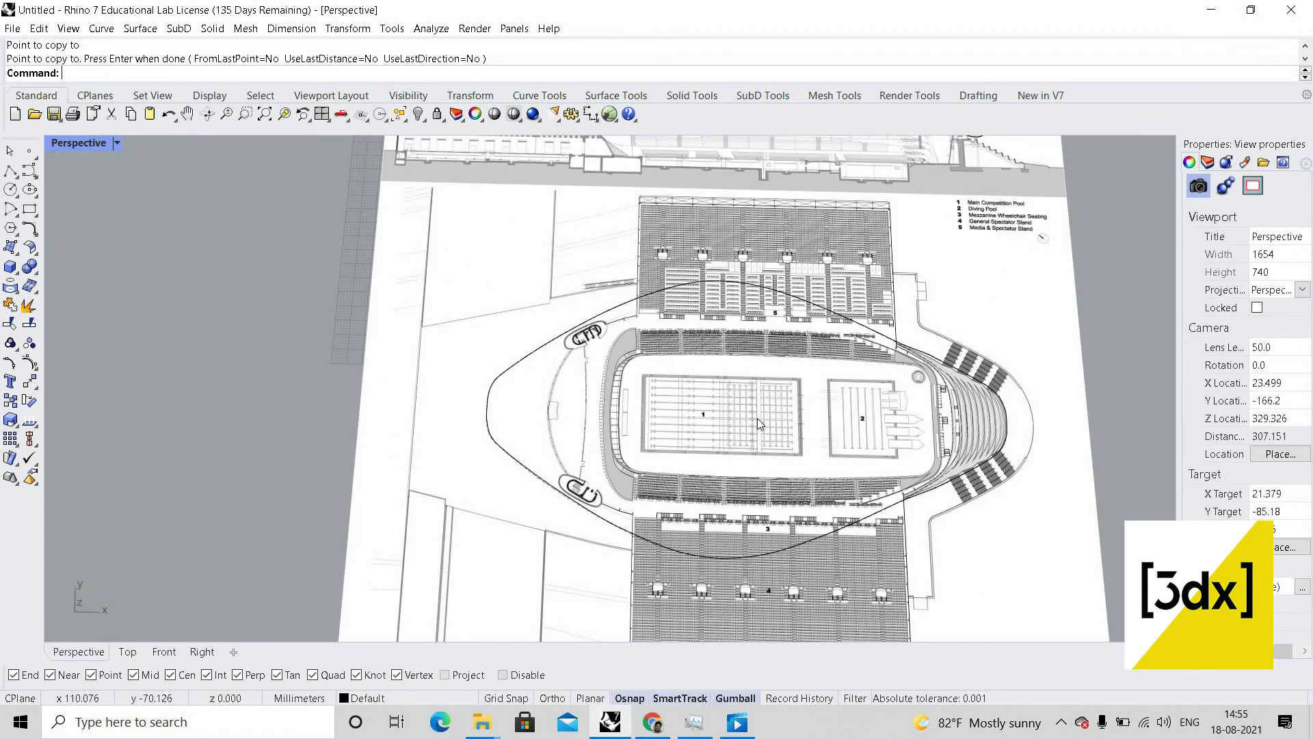
{"action": "scroll", "coordinate": [749, 437], "scroll_direction": "up", "scroll_amount": 3}
{"action": "scroll", "coordinate": [711, 439], "scroll_direction": "down", "scroll_amount": 5}
{"action": "scroll", "coordinate": [711, 436], "scroll_direction": "up", "scroll_amount": 5}
{"action": "scroll", "coordinate": [496, 391], "scroll_direction": "up", "scroll_amount": 2}
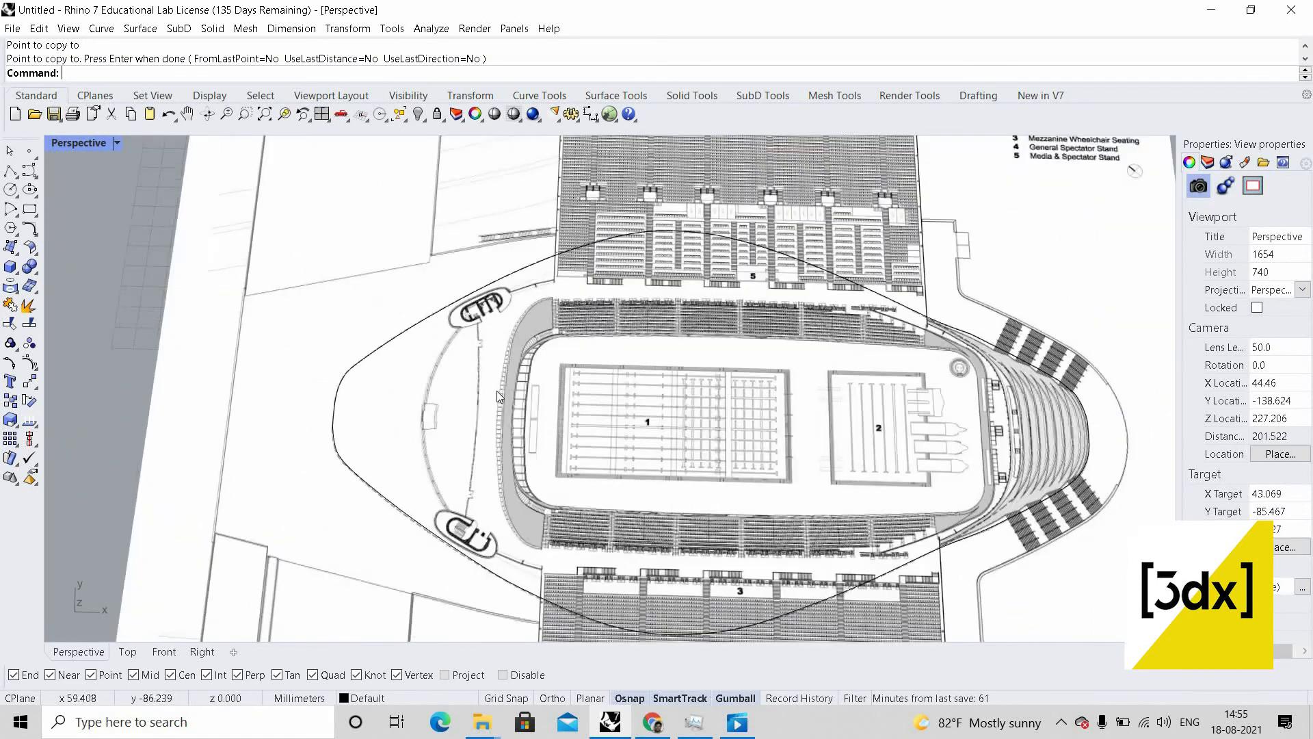
{"action": "scroll", "coordinate": [689, 363], "scroll_direction": "up", "scroll_amount": 2}
{"action": "scroll", "coordinate": [691, 343], "scroll_direction": "down", "scroll_amount": 6}
{"action": "scroll", "coordinate": [787, 335], "scroll_direction": "up", "scroll_amount": 4}
{"action": "scroll", "coordinate": [683, 335], "scroll_direction": "up", "scroll_amount": 2}
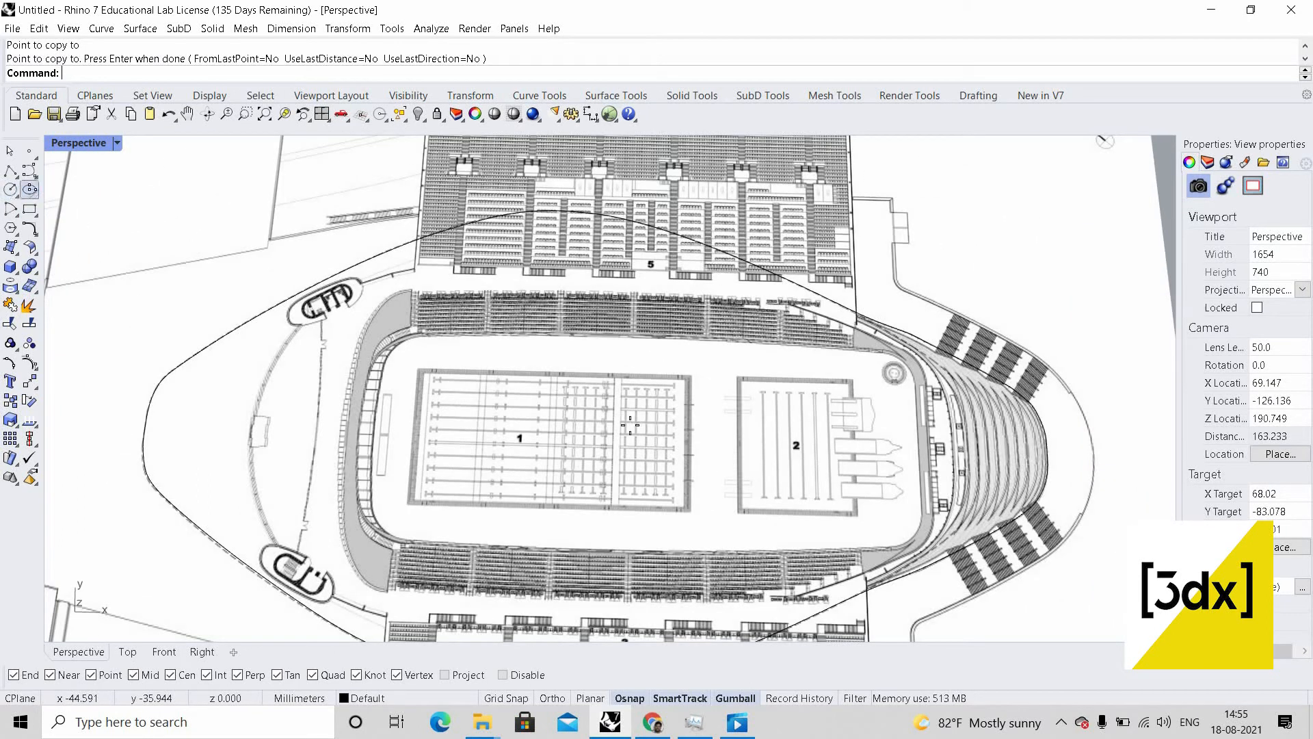
{"action": "left_click", "coordinate": [30, 189]}
{"action": "left_click", "coordinate": [604, 435]}
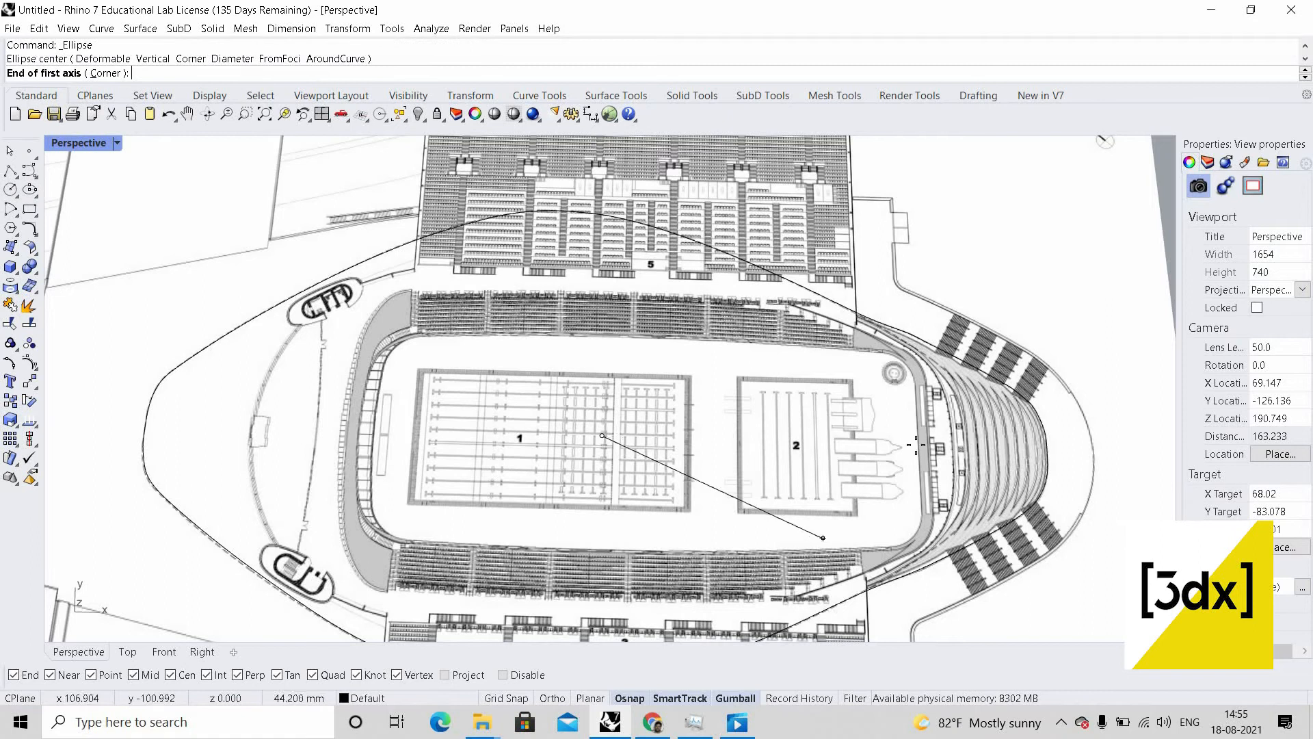
{"action": "key", "text": "Escape"}
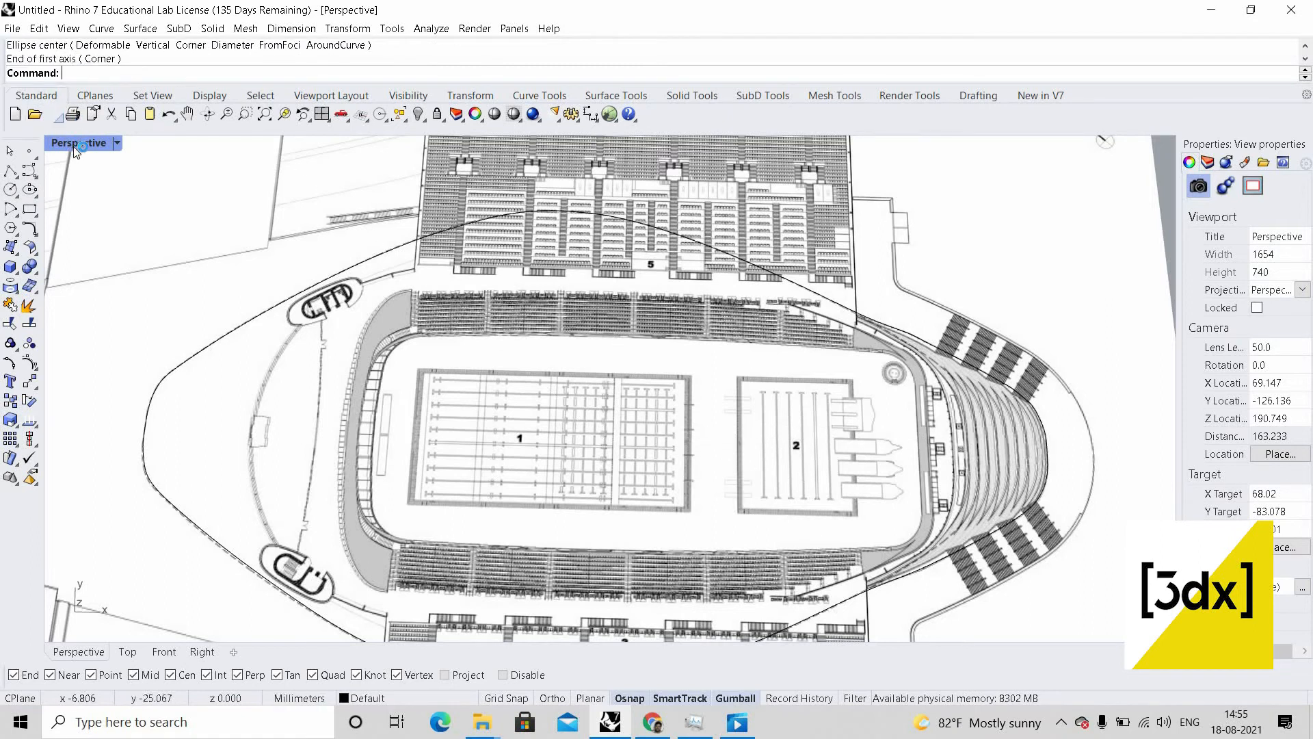
- Draw an ellipse in the Top view centred on the pool hall, with half-axes of about 63 mm lengthwise and 29 mm crosswise
{"action": "double_click", "coordinate": [83, 143]}
{"action": "scroll", "coordinate": [387, 311], "scroll_direction": "down", "scroll_amount": 12}
{"action": "scroll", "coordinate": [445, 335], "scroll_direction": "down", "scroll_amount": 8}
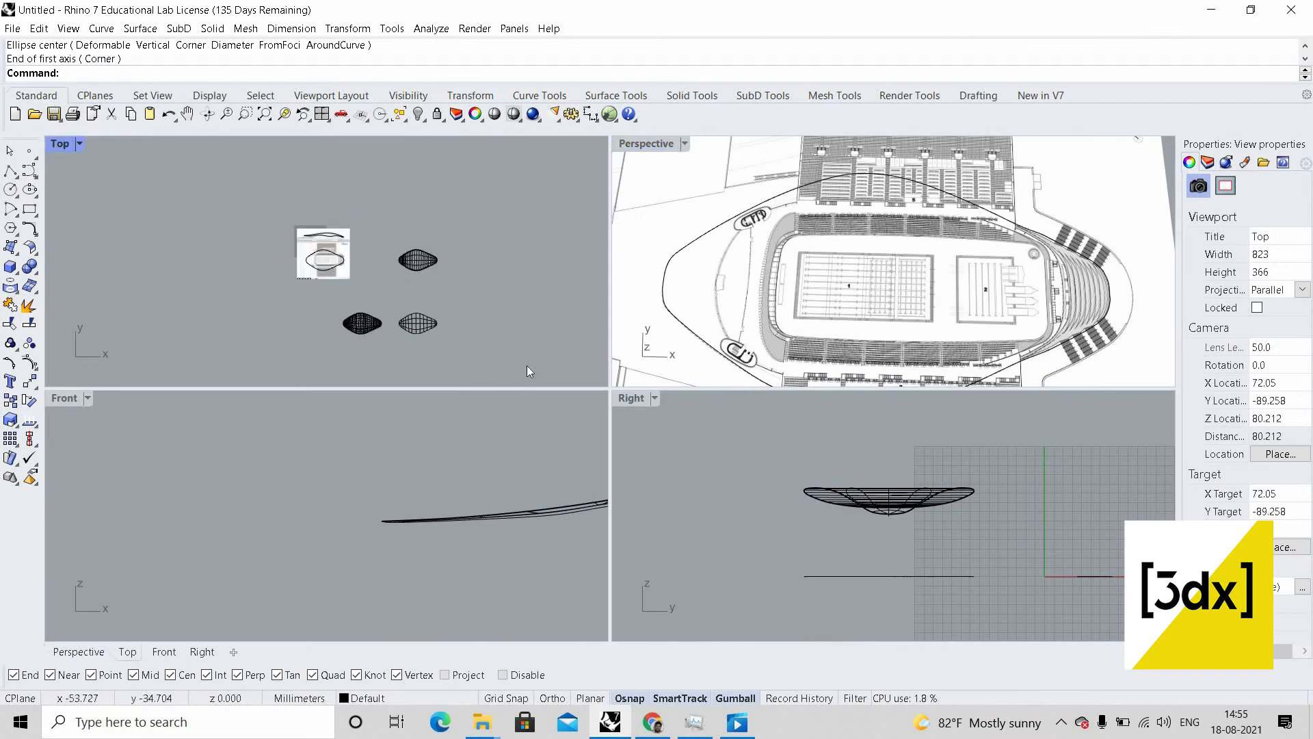
{"action": "scroll", "coordinate": [253, 217], "scroll_direction": "up", "scroll_amount": 9}
{"action": "scroll", "coordinate": [513, 365], "scroll_direction": "up", "scroll_amount": 10}
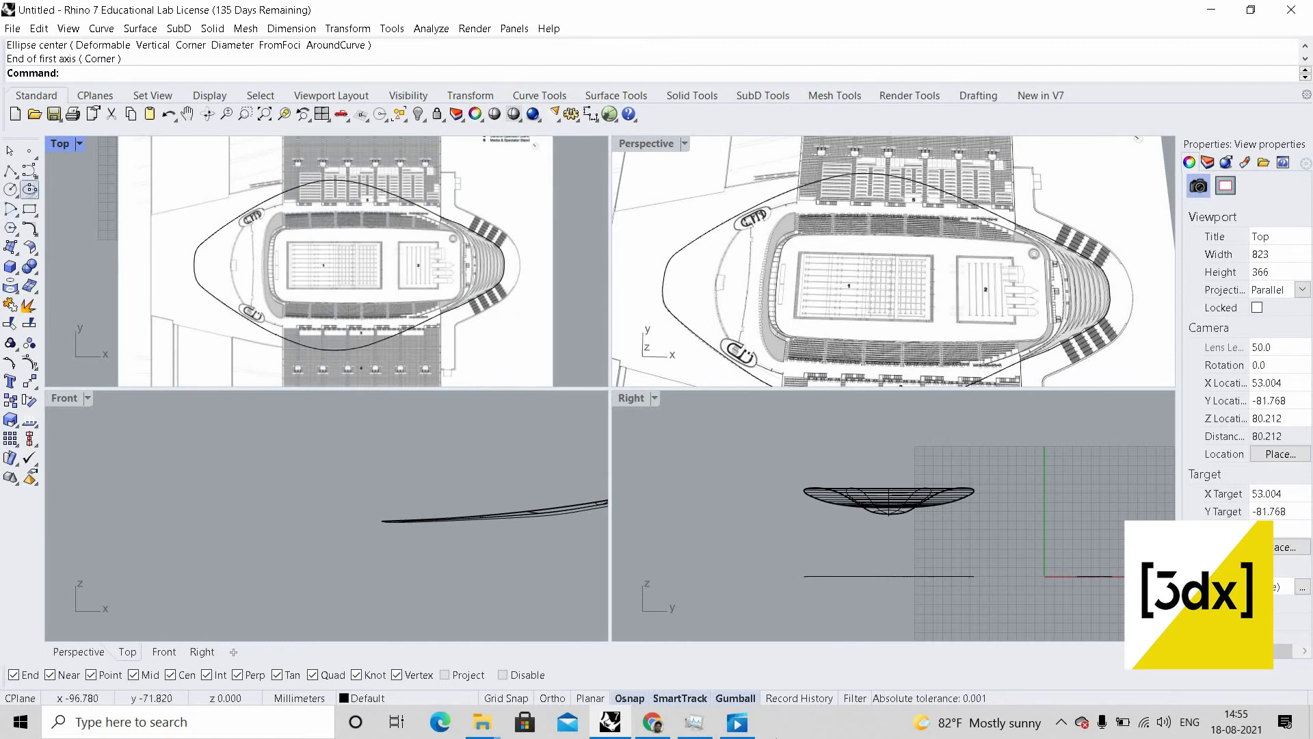
{"action": "left_click", "coordinate": [29, 188]}
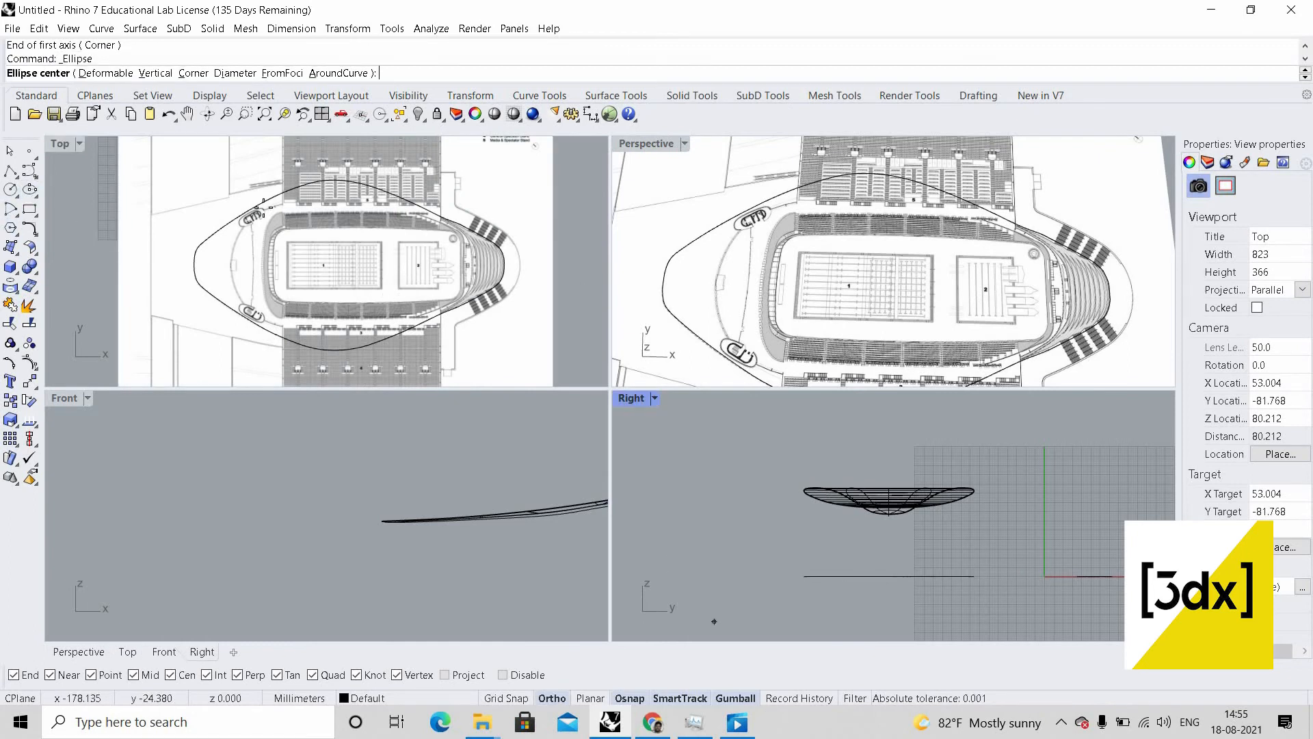
{"action": "scroll", "coordinate": [297, 223], "scroll_direction": "up", "scroll_amount": 3}
{"action": "left_click", "coordinate": [295, 223]}
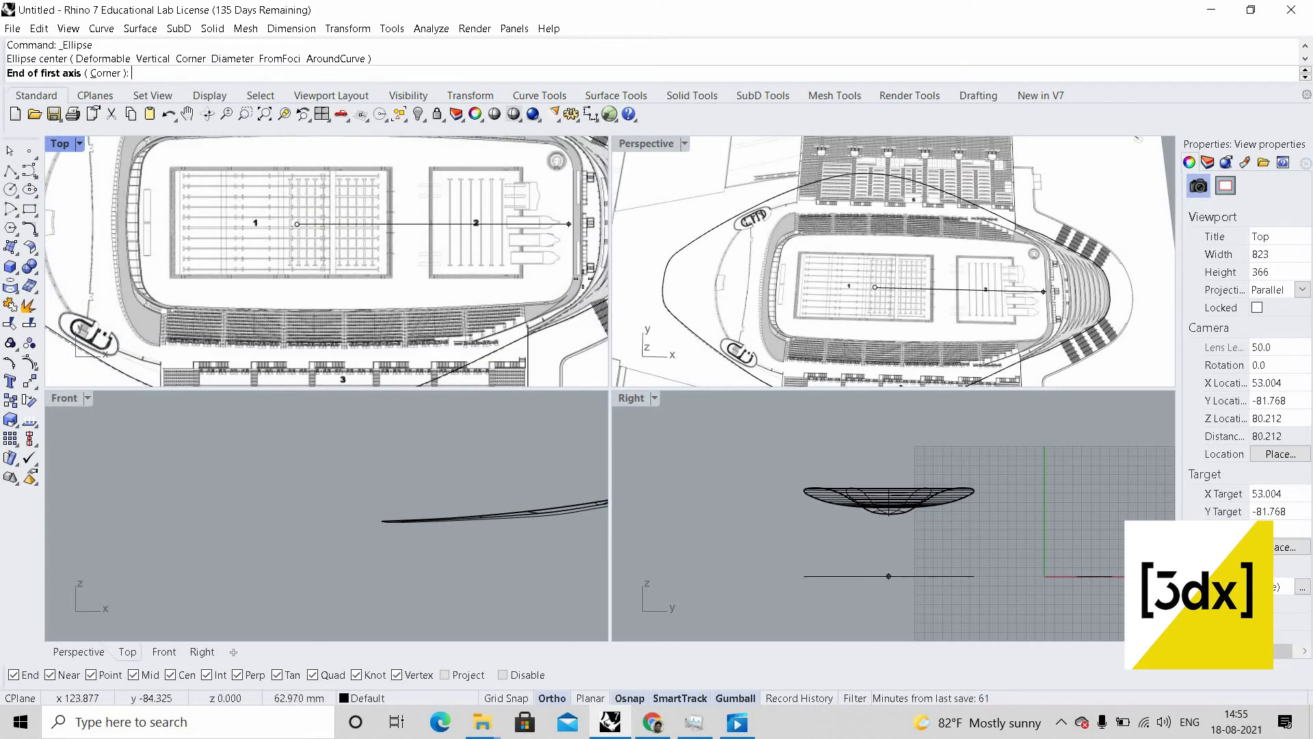
{"action": "left_click", "coordinate": [569, 224]}
{"action": "scroll", "coordinate": [533, 346], "scroll_direction": "down", "scroll_amount": 3}
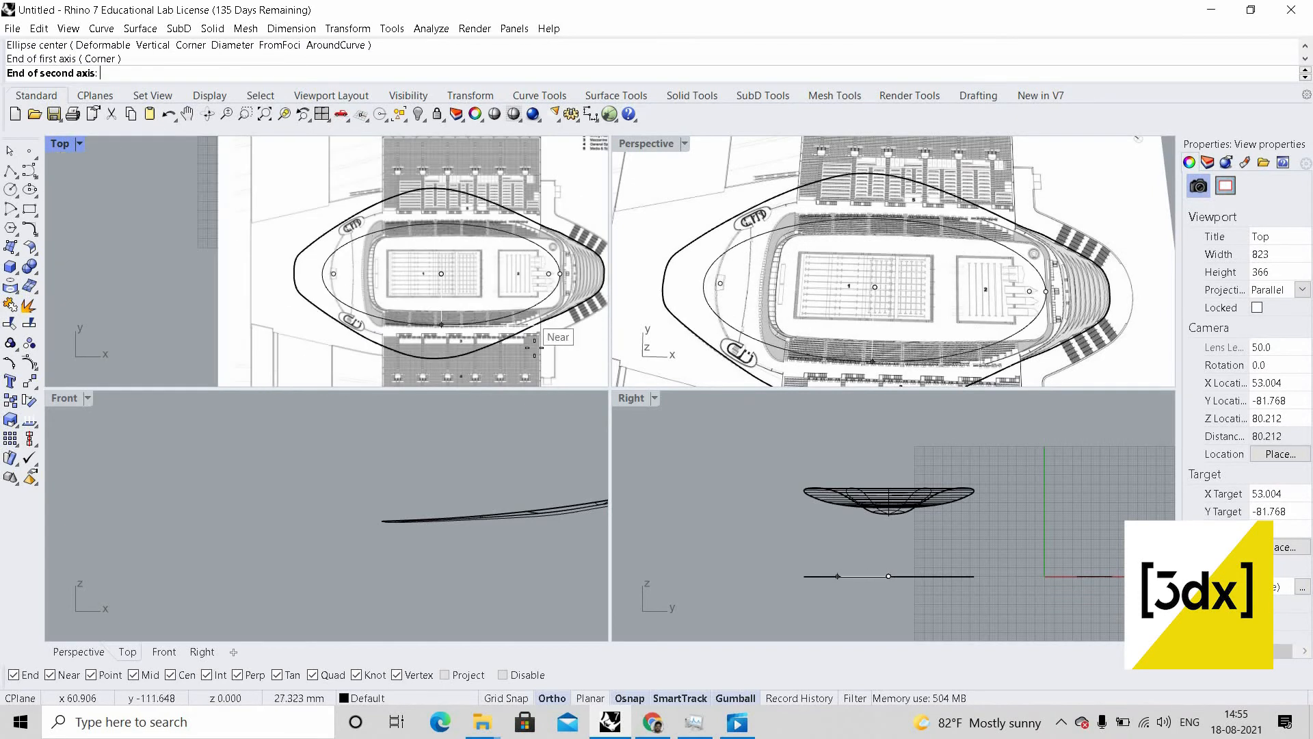
{"action": "left_click", "coordinate": [532, 346]}
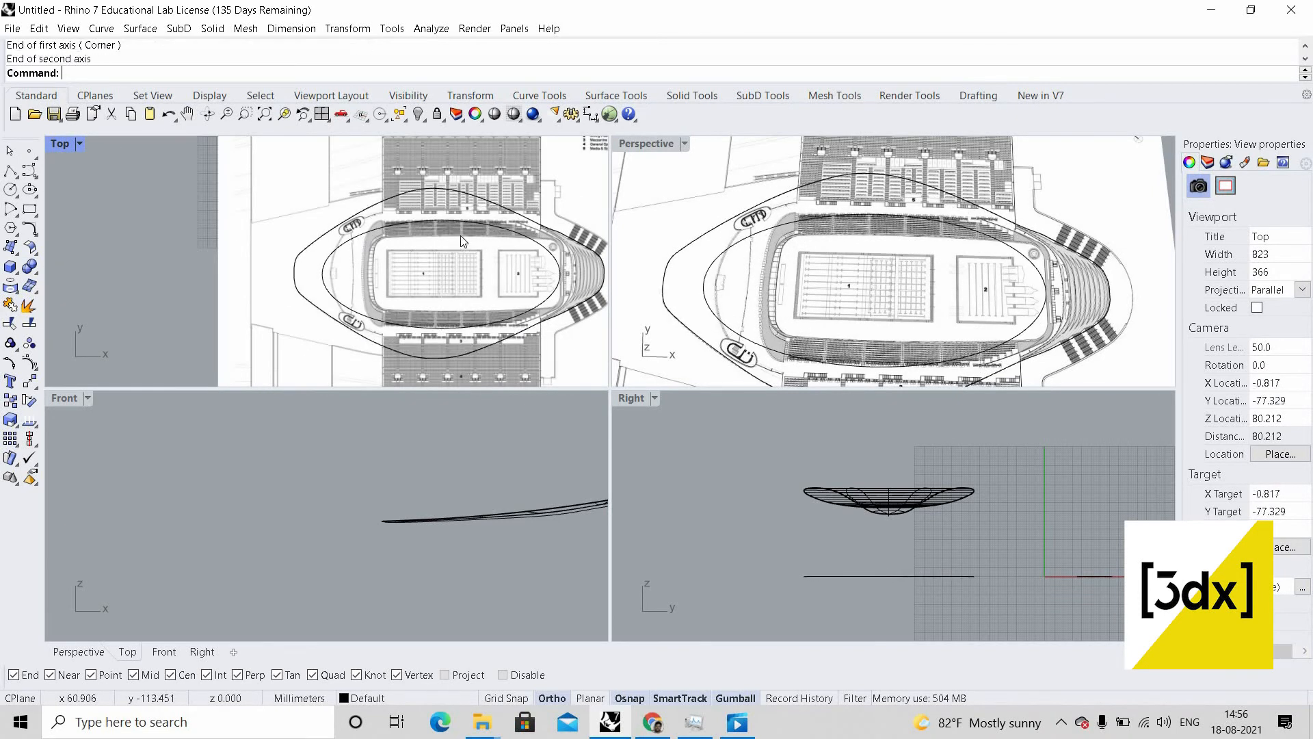
- Try to shift the ellipse's two end control points lengthwise, and undo the move
{"action": "scroll", "coordinate": [463, 241], "scroll_direction": "up", "scroll_amount": 2}
{"action": "left_click", "coordinate": [482, 256]}
{"action": "left_click", "coordinate": [342, 292]}
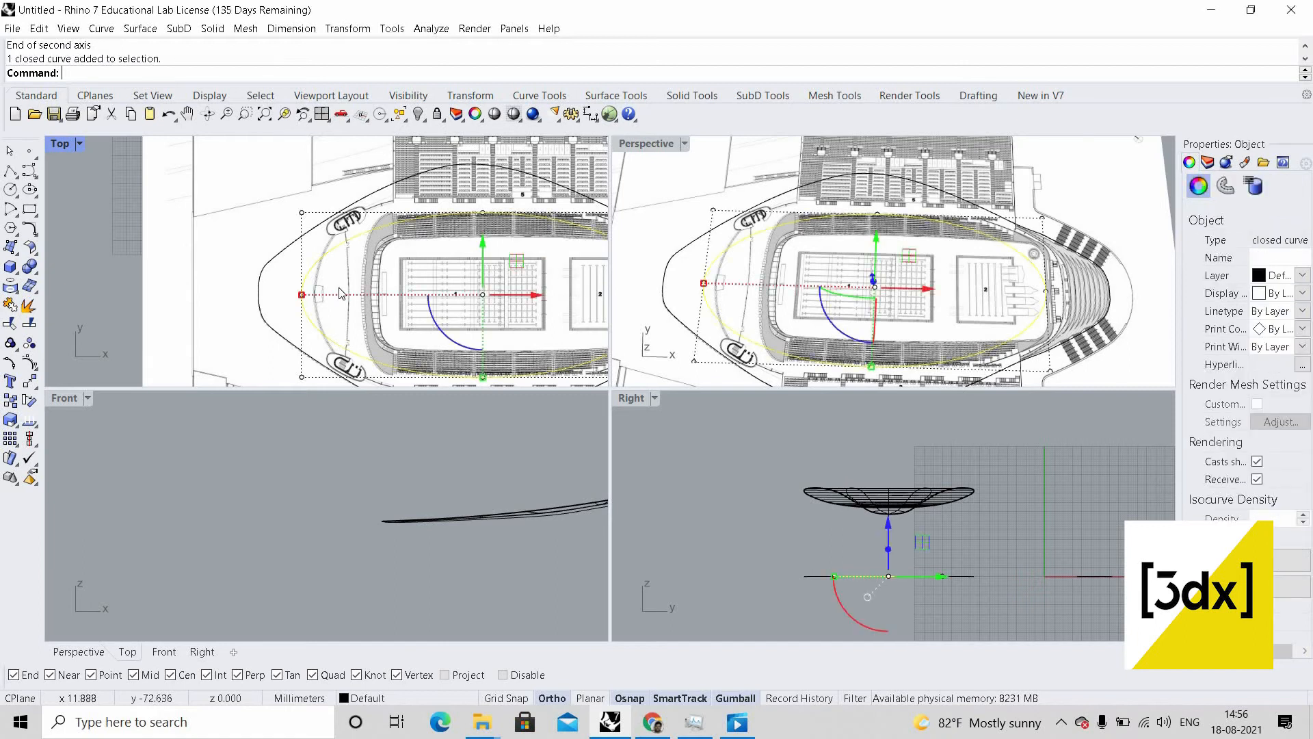
{"action": "left_click", "coordinate": [302, 295], "text": "ctrl+shift"}
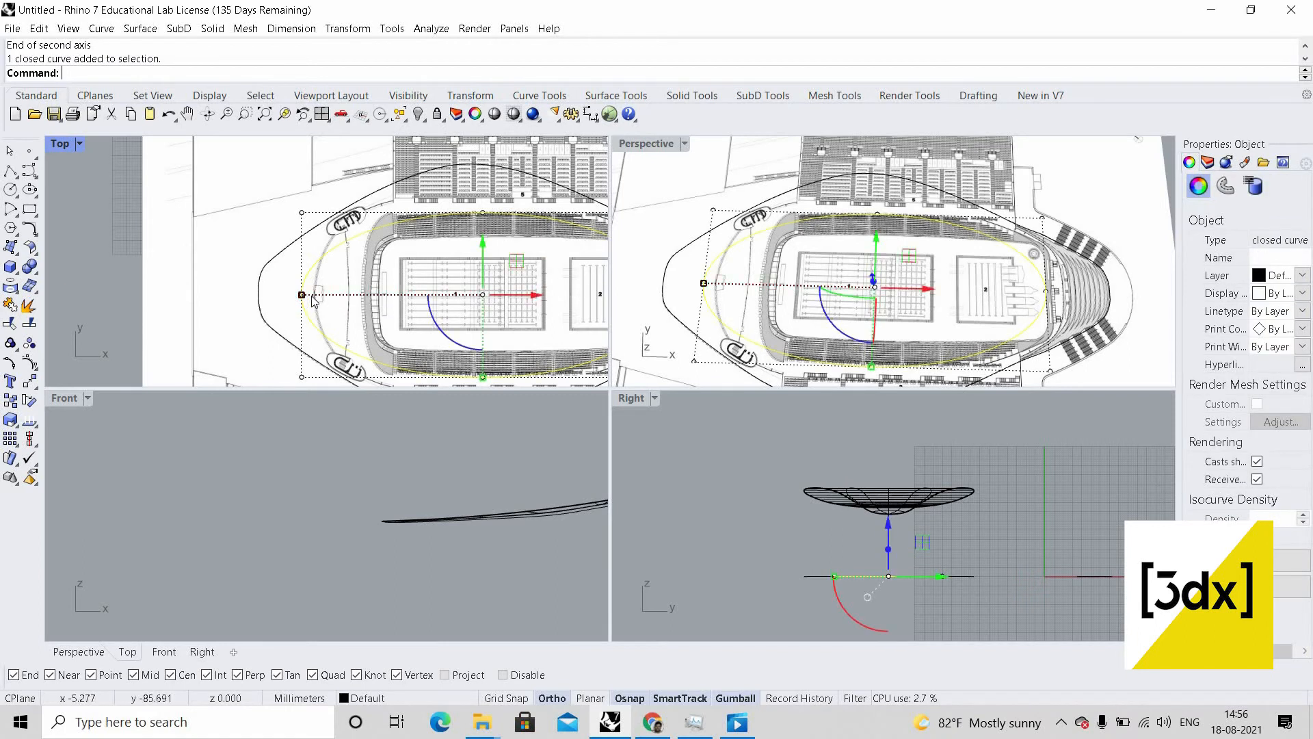
{"action": "scroll", "coordinate": [301, 297], "scroll_direction": "up", "scroll_amount": 2}
{"action": "scroll", "coordinate": [532, 299], "scroll_direction": "down", "scroll_amount": 3}
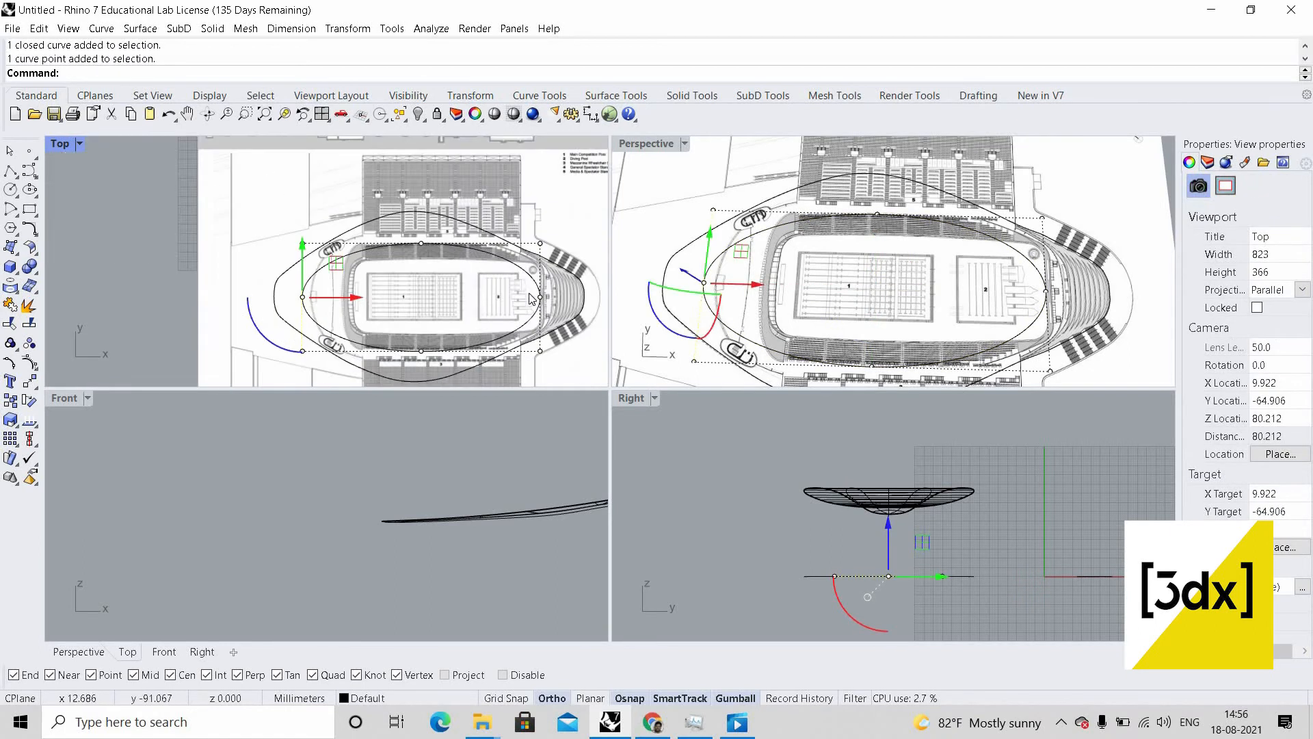
{"action": "scroll", "coordinate": [532, 293], "scroll_direction": "up", "scroll_amount": 2}
{"action": "left_click", "coordinate": [540, 297], "text": "ctrl+shift"}
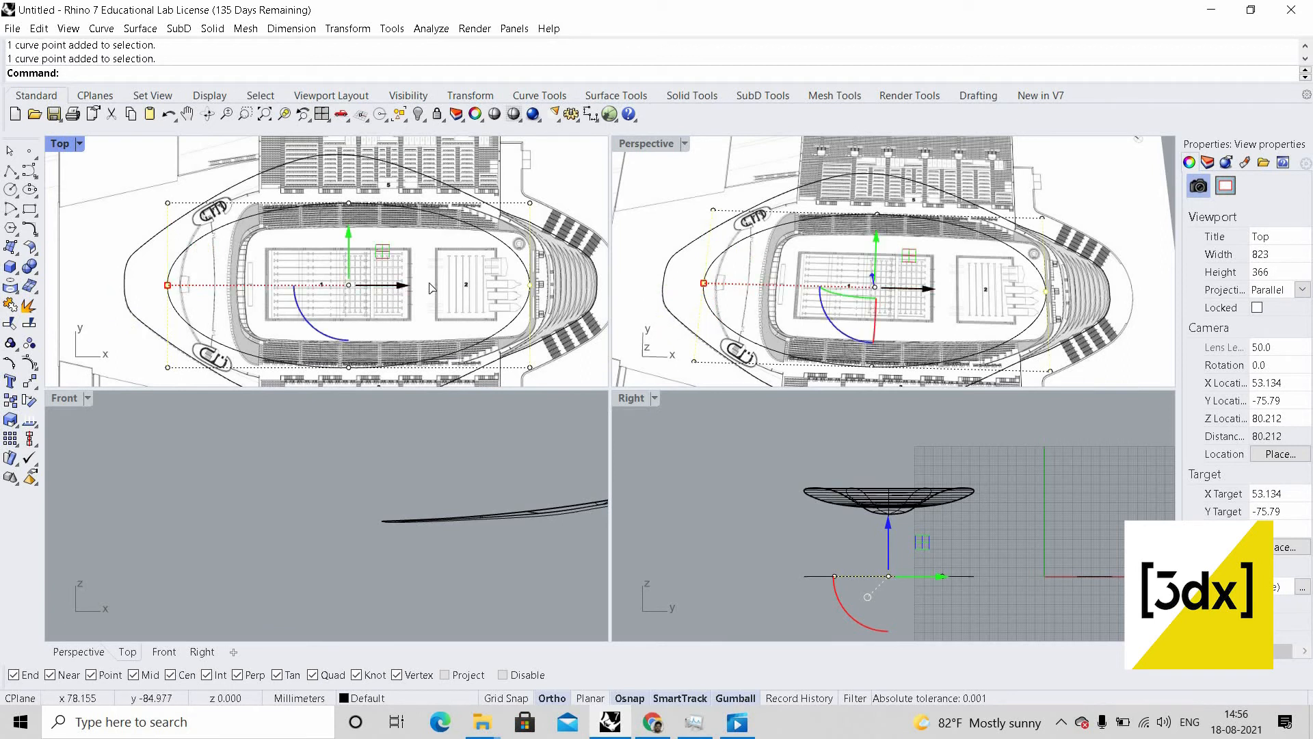
{"action": "left_click_drag", "start_coordinate": [399, 286], "coordinate": [432, 287]}
{"action": "key", "text": "ctrl+z"}
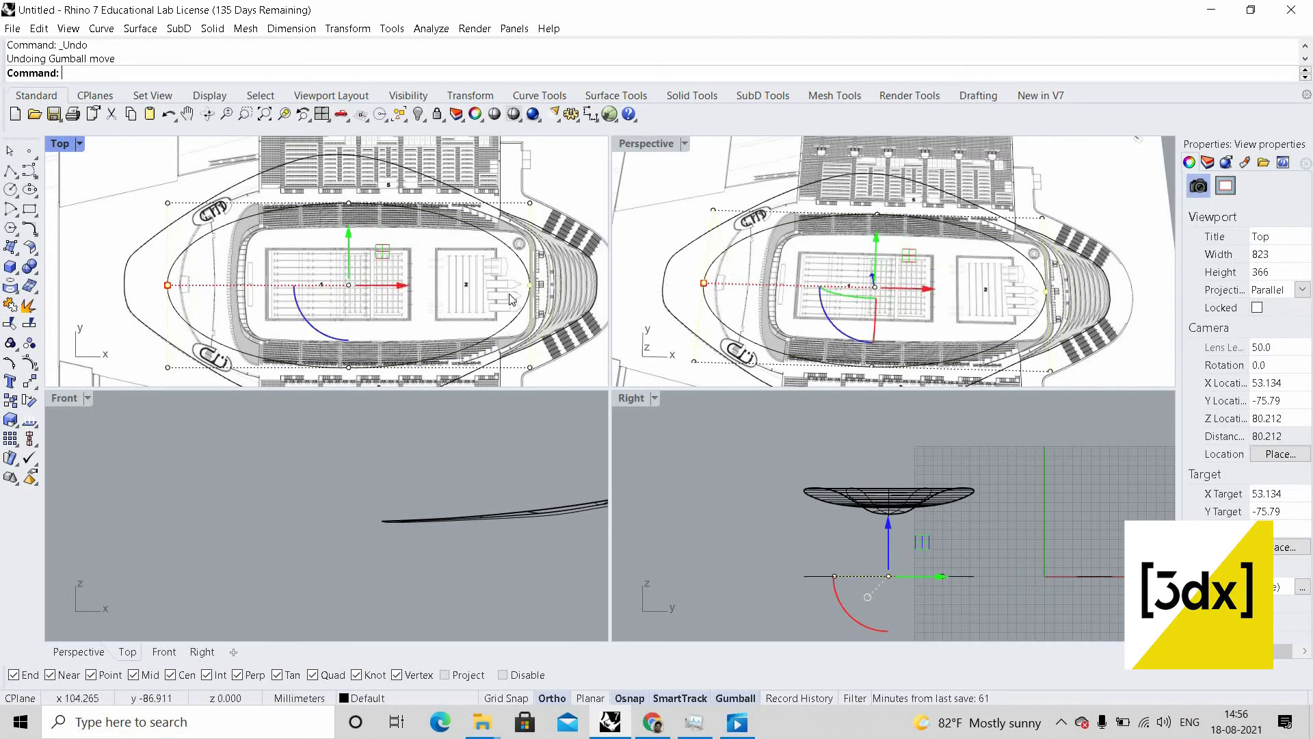
{"action": "scroll", "coordinate": [527, 289], "scroll_direction": "down", "scroll_amount": 5}
{"action": "scroll", "coordinate": [507, 297], "scroll_direction": "up", "scroll_amount": 5}
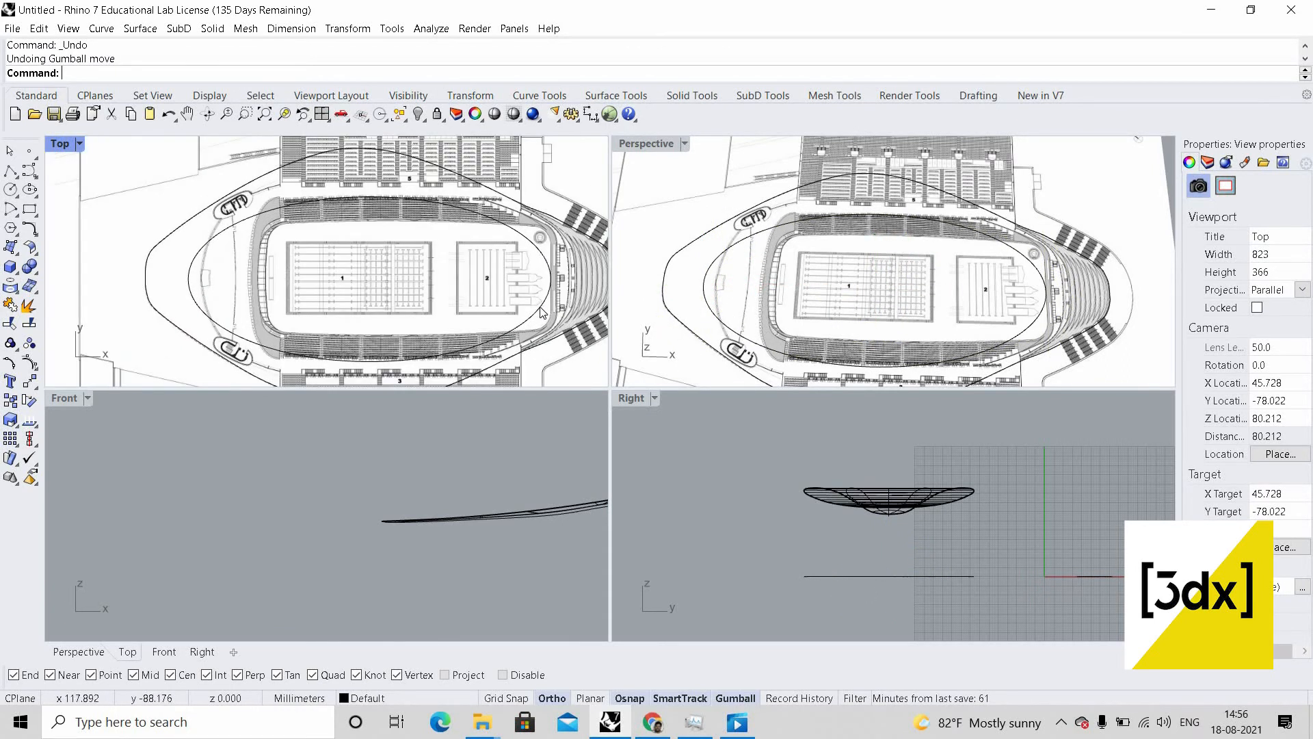
{"action": "left_click", "coordinate": [535, 309]}
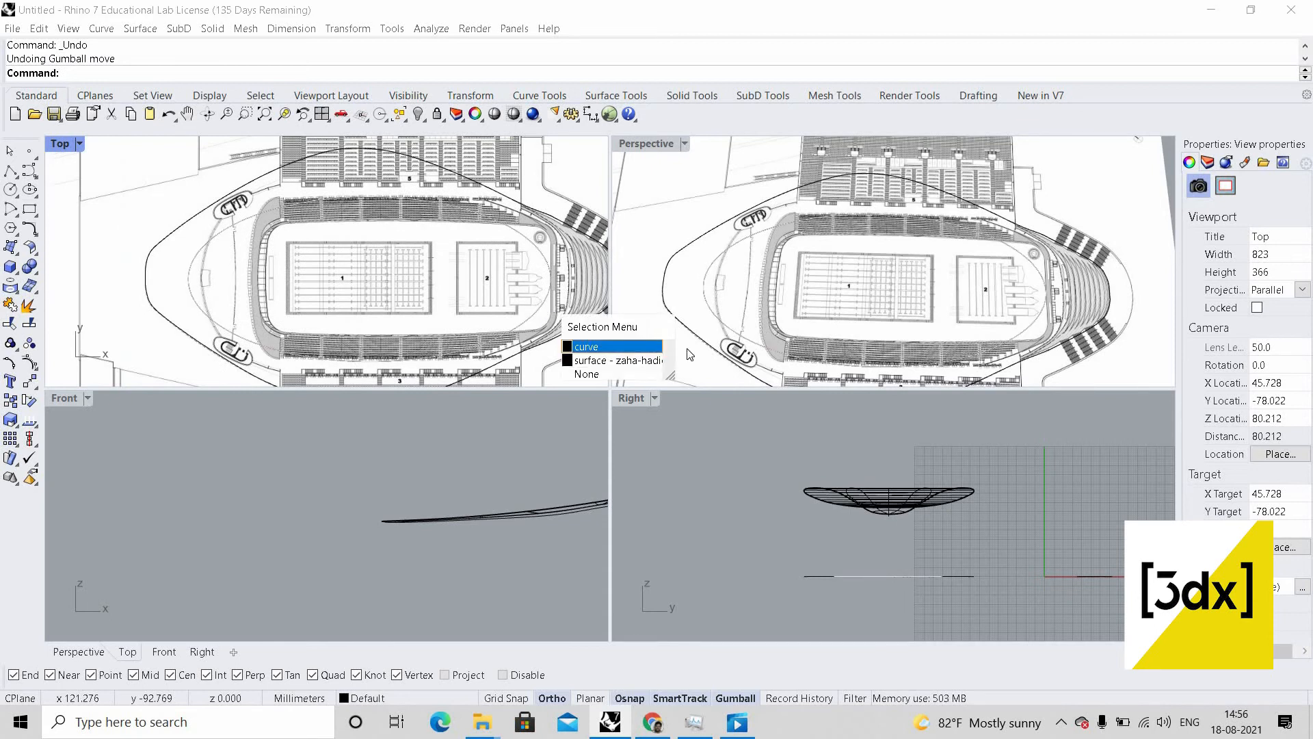
{"action": "left_click", "coordinate": [710, 232]}
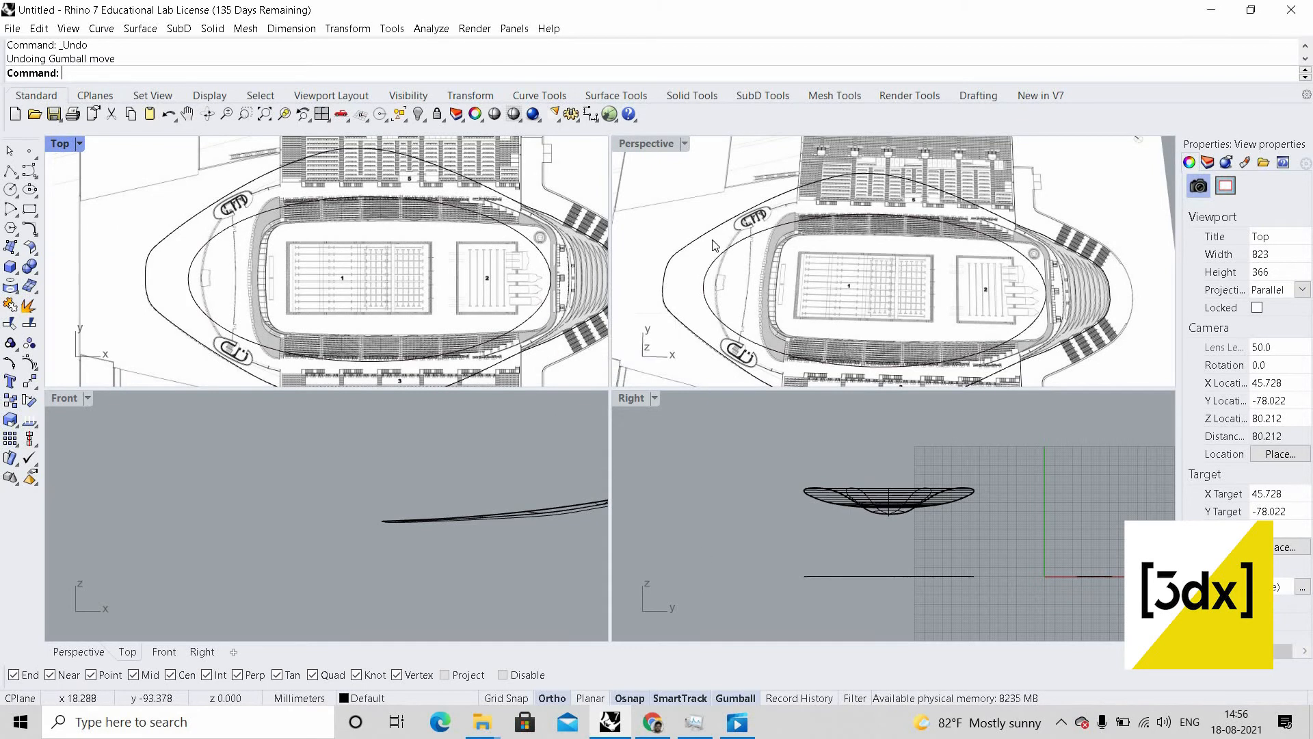
{"action": "scroll", "coordinate": [725, 234], "scroll_direction": "down", "scroll_amount": 15}
{"action": "right_click_drag", "start_coordinate": [742, 294], "coordinate": [800, 262]}
{"action": "scroll", "coordinate": [801, 258], "scroll_direction": "up", "scroll_amount": 4}
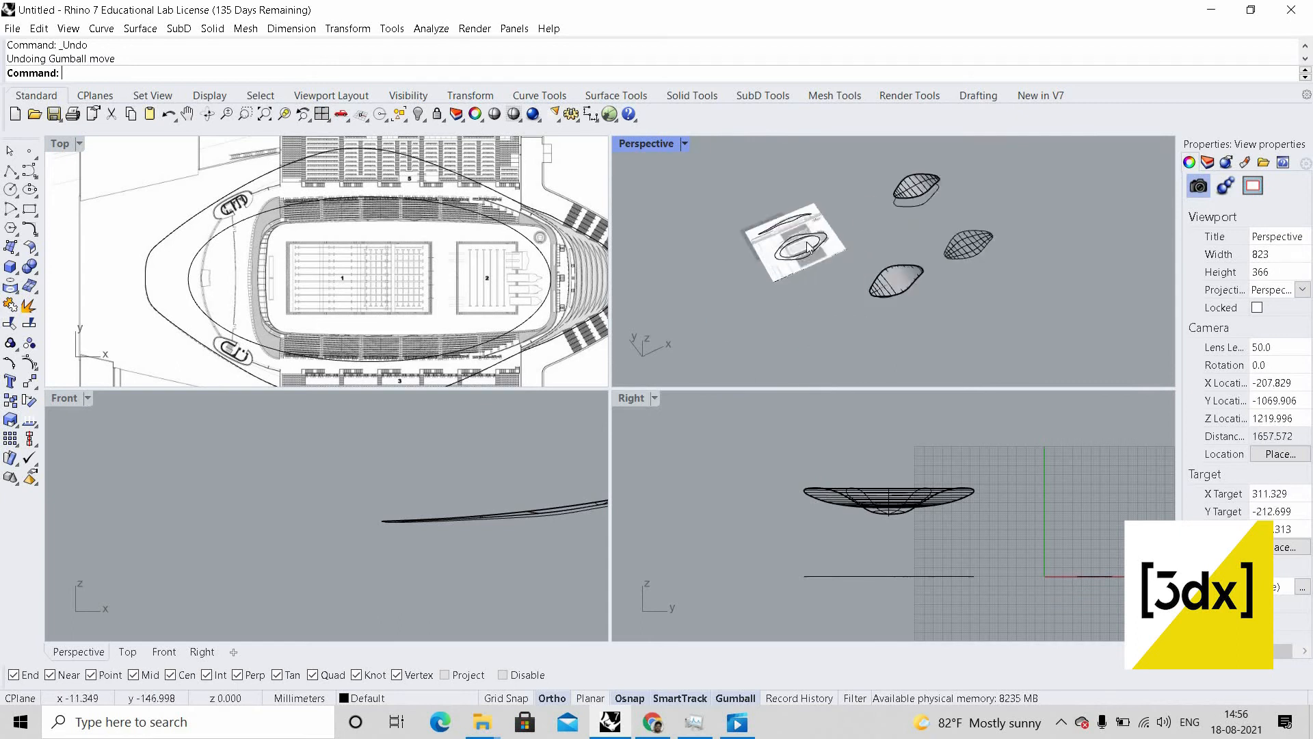
{"action": "left_click", "coordinate": [826, 239]}
{"action": "right_click", "coordinate": [838, 264]}
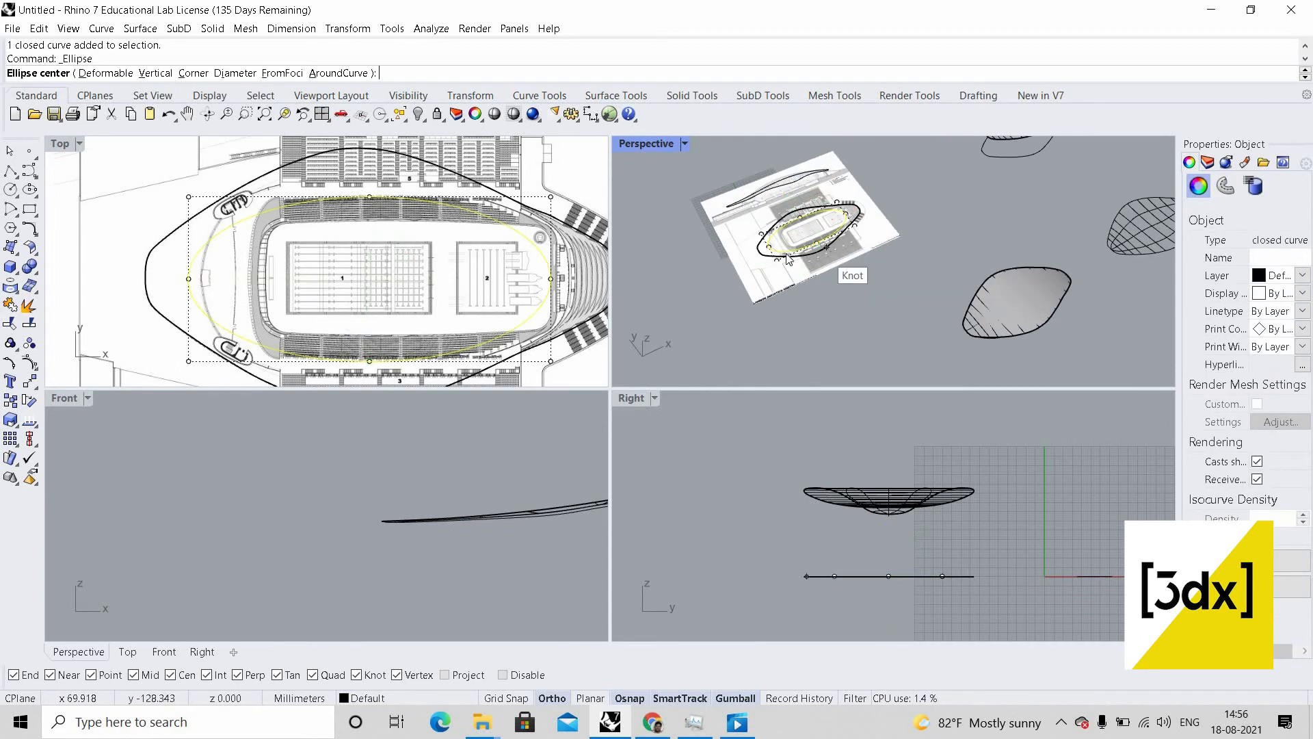
{"action": "key", "text": "F10"}
{"action": "scroll", "coordinate": [788, 257], "scroll_direction": "up", "scroll_amount": 5}
{"action": "left_click", "coordinate": [791, 254]}
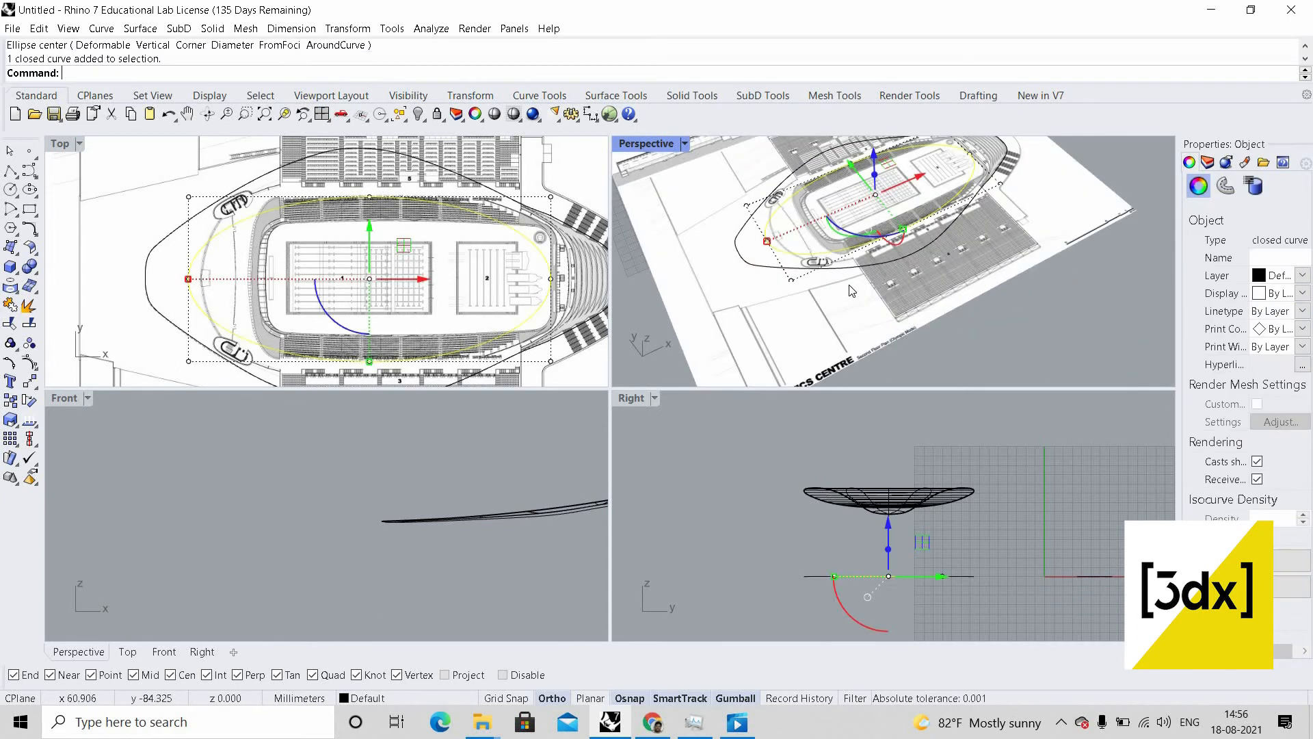
- Draw a vertical line from the sculpted roof's tip down to the level of the reference plan
{"action": "scroll", "coordinate": [651, 155], "scroll_direction": "down", "scroll_amount": 8}
{"action": "key", "text": "ctrl+m"}
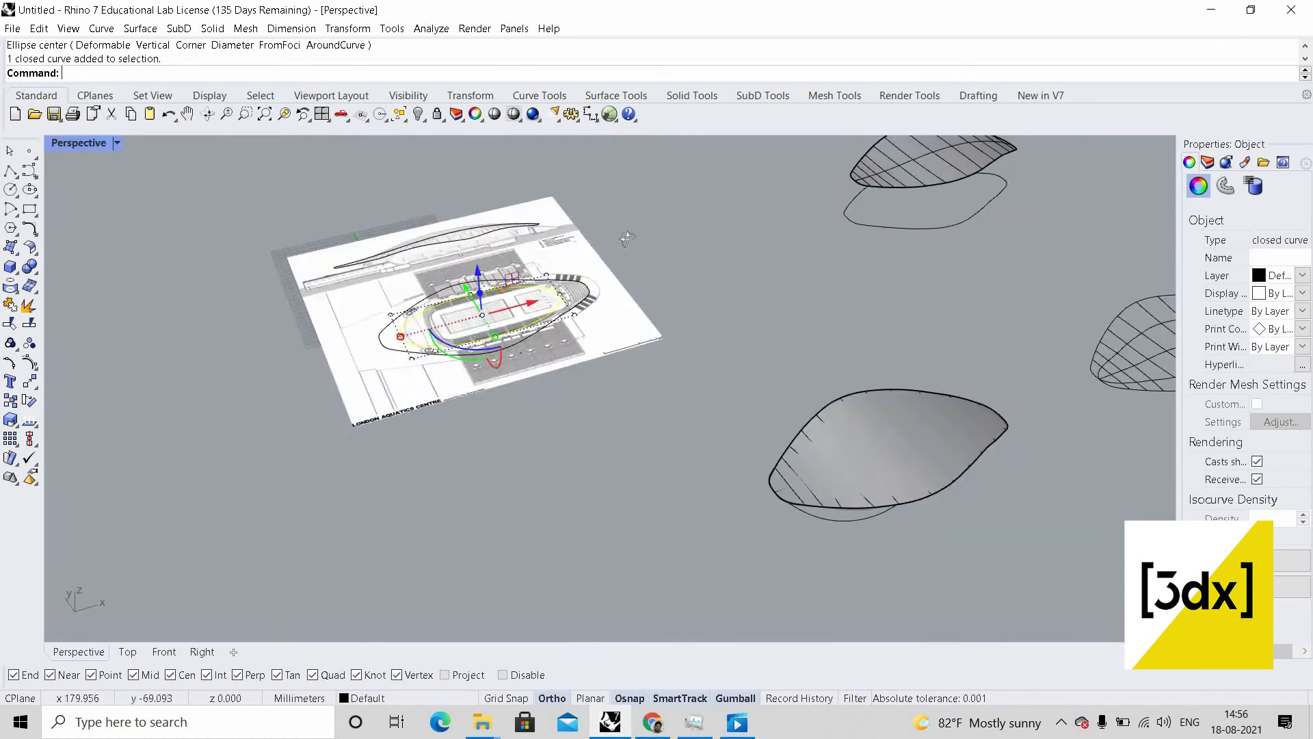
{"action": "scroll", "coordinate": [690, 372], "scroll_direction": "down", "scroll_amount": 6}
{"action": "scroll", "coordinate": [691, 372], "scroll_direction": "up", "scroll_amount": 10}
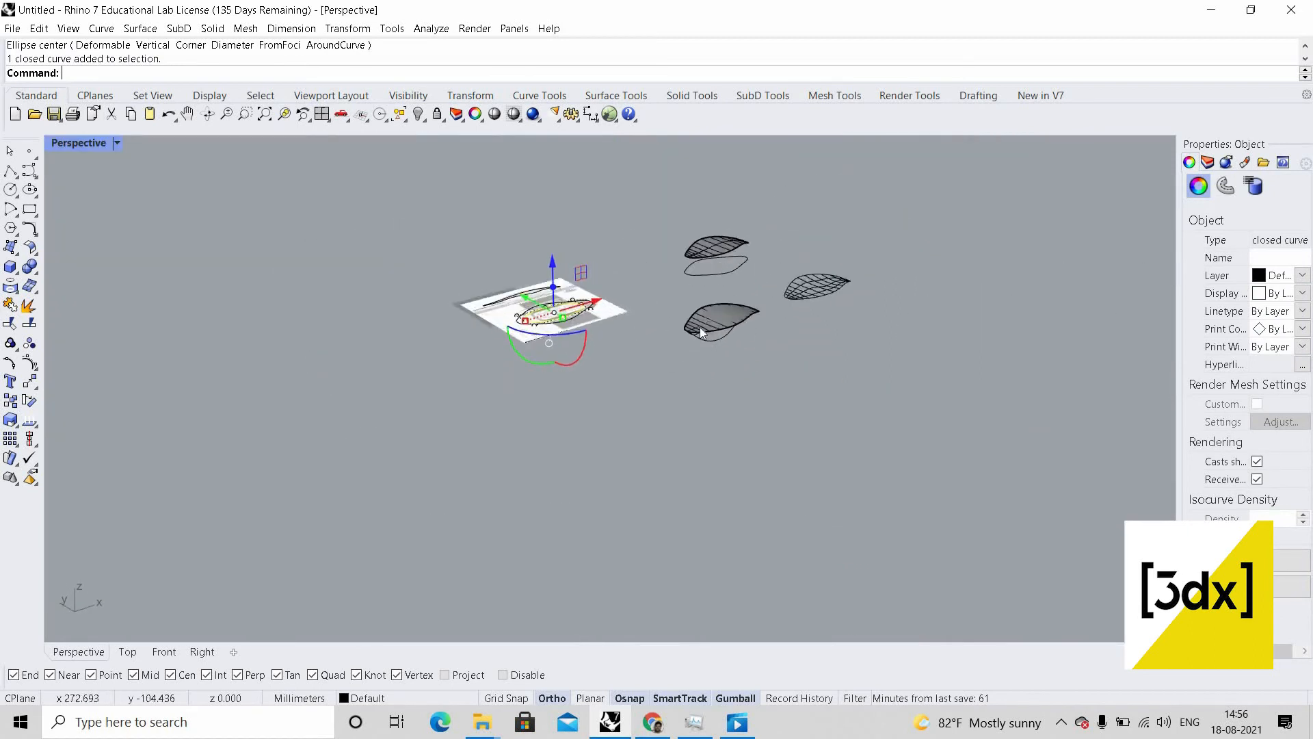
{"action": "key", "text": "Escape"}
{"action": "right_click_drag", "start_coordinate": [713, 319], "coordinate": [551, 253]}
{"action": "scroll", "coordinate": [711, 233], "scroll_direction": "down", "scroll_amount": 8}
{"action": "scroll", "coordinate": [666, 227], "scroll_direction": "up", "scroll_amount": 4}
{"action": "scroll", "coordinate": [551, 256], "scroll_direction": "up", "scroll_amount": 6}
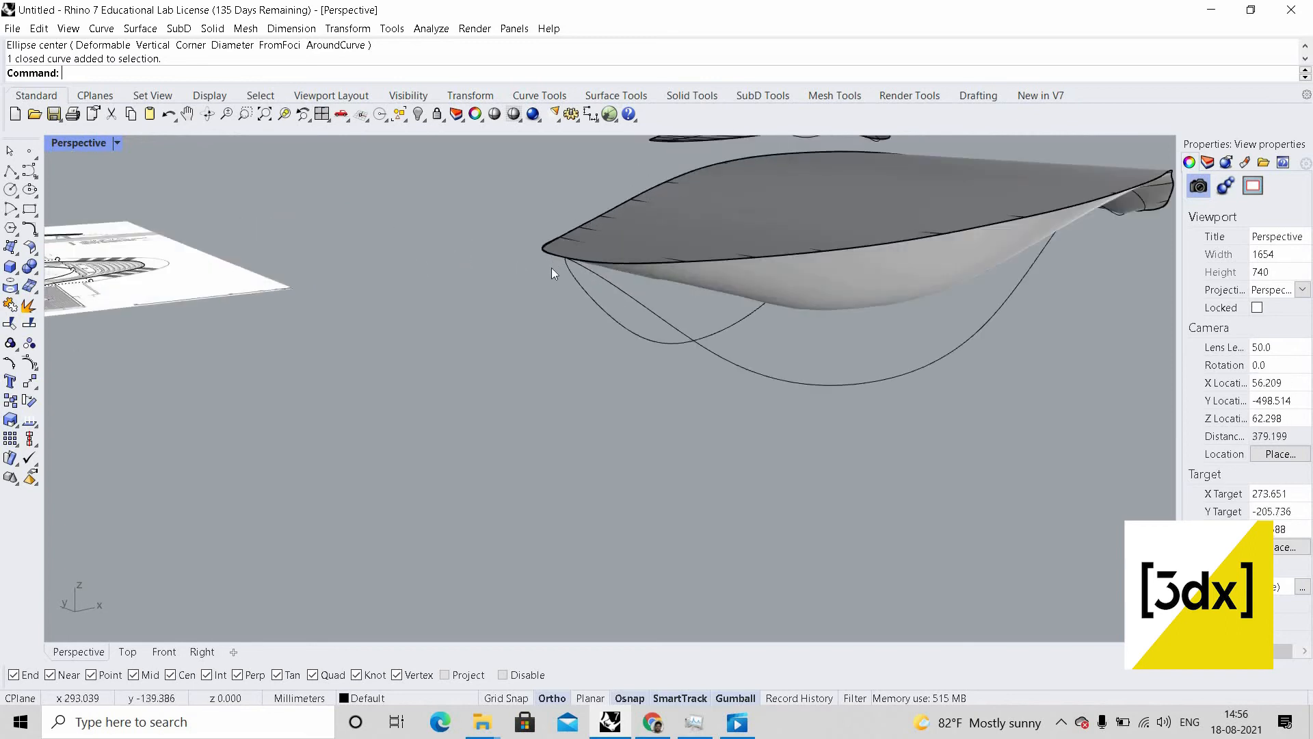
{"action": "key", "text": "Return"}
{"action": "type", "text": "v"}
{"action": "key", "text": "Return"}
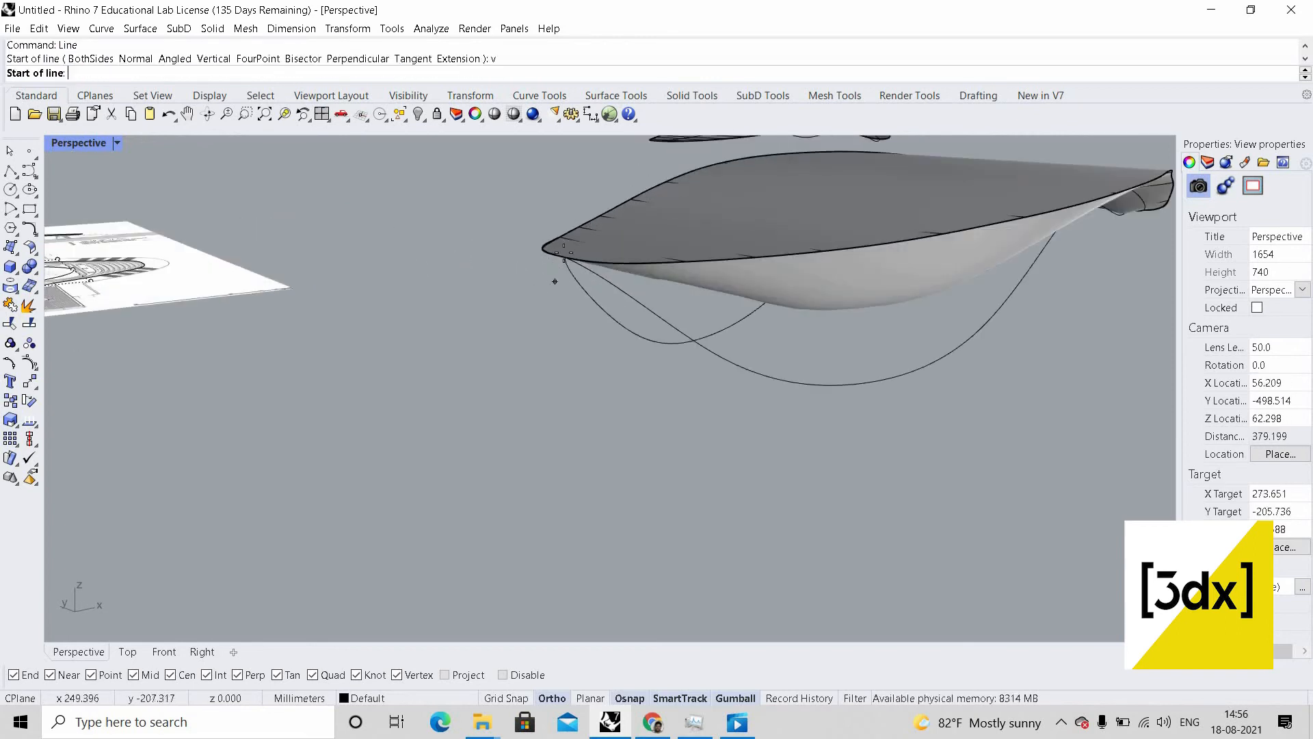
{"action": "left_click", "coordinate": [565, 259]}
{"action": "scroll", "coordinate": [294, 434], "scroll_direction": "down", "scroll_amount": 5}
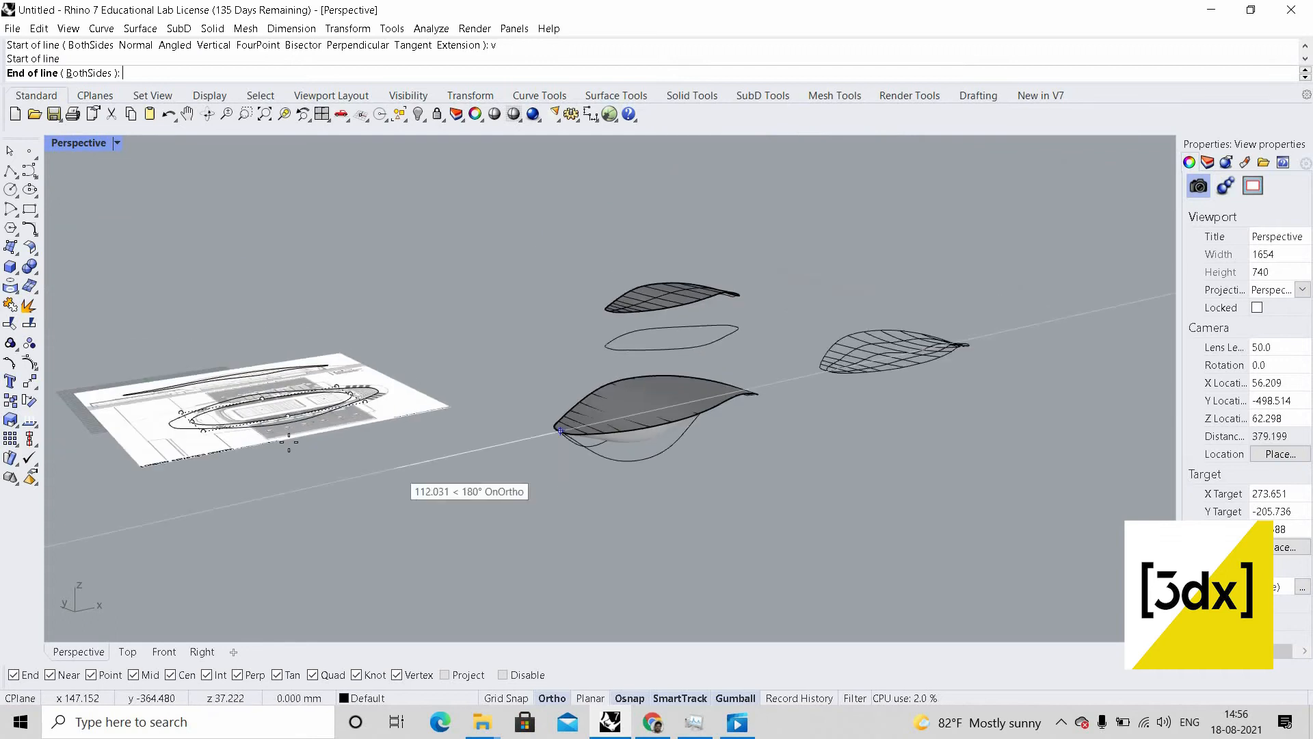
{"action": "left_click", "coordinate": [287, 439]}
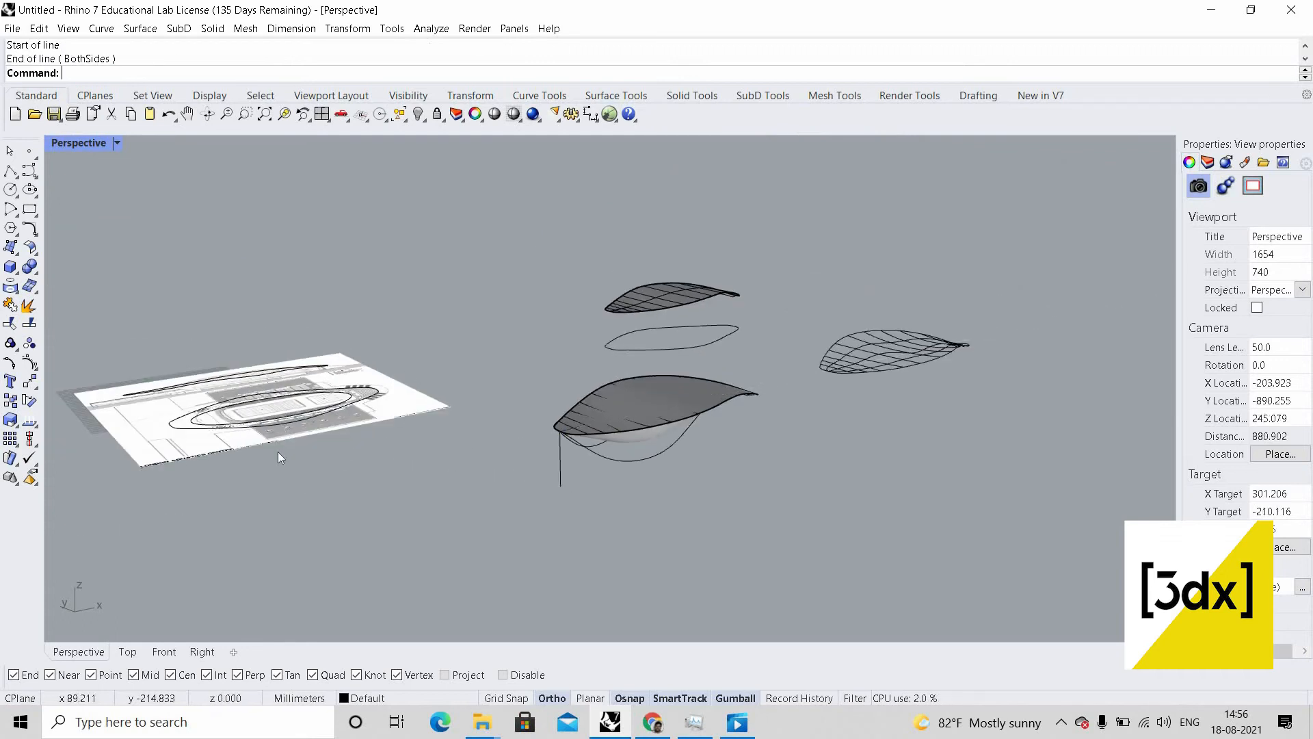
- Copy the roof outline and the inner ellipse from the outline's end point to the lower end of the vertical line beneath the roof
{"action": "scroll", "coordinate": [278, 451], "scroll_direction": "up", "scroll_amount": 8}
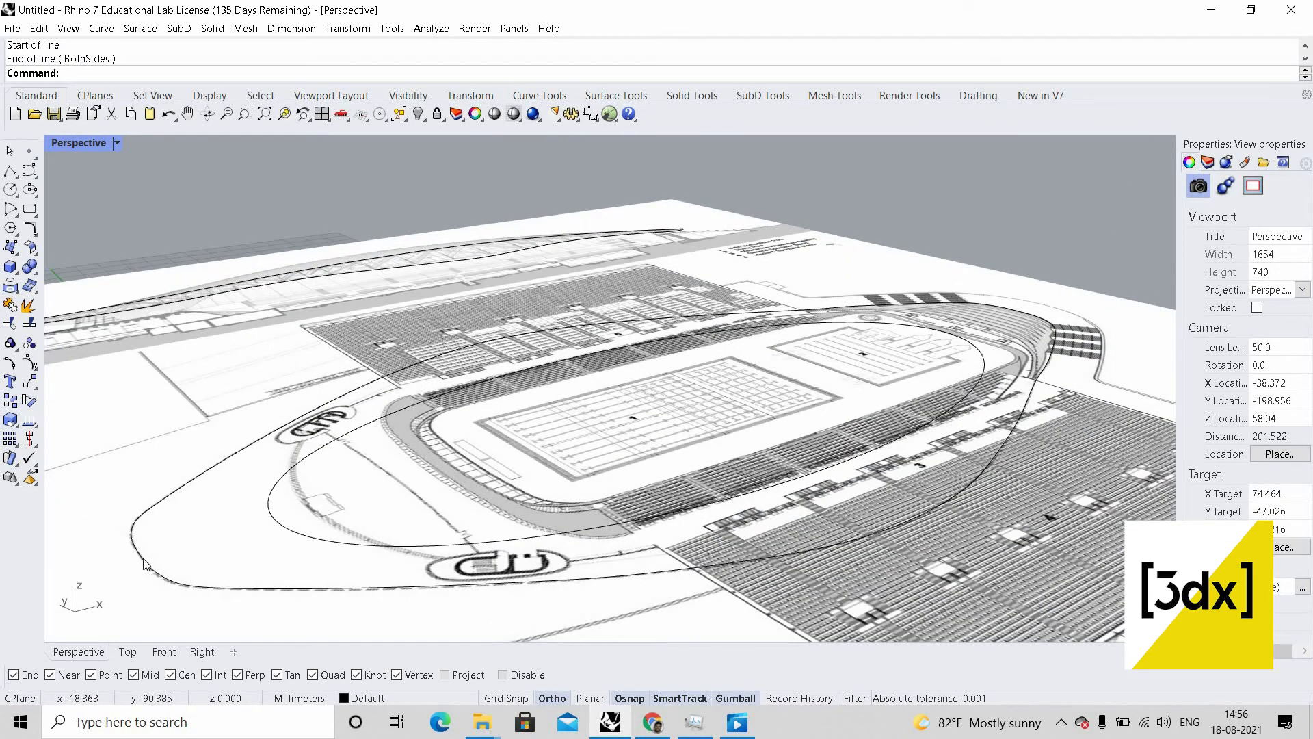
{"action": "left_click", "coordinate": [145, 559]}
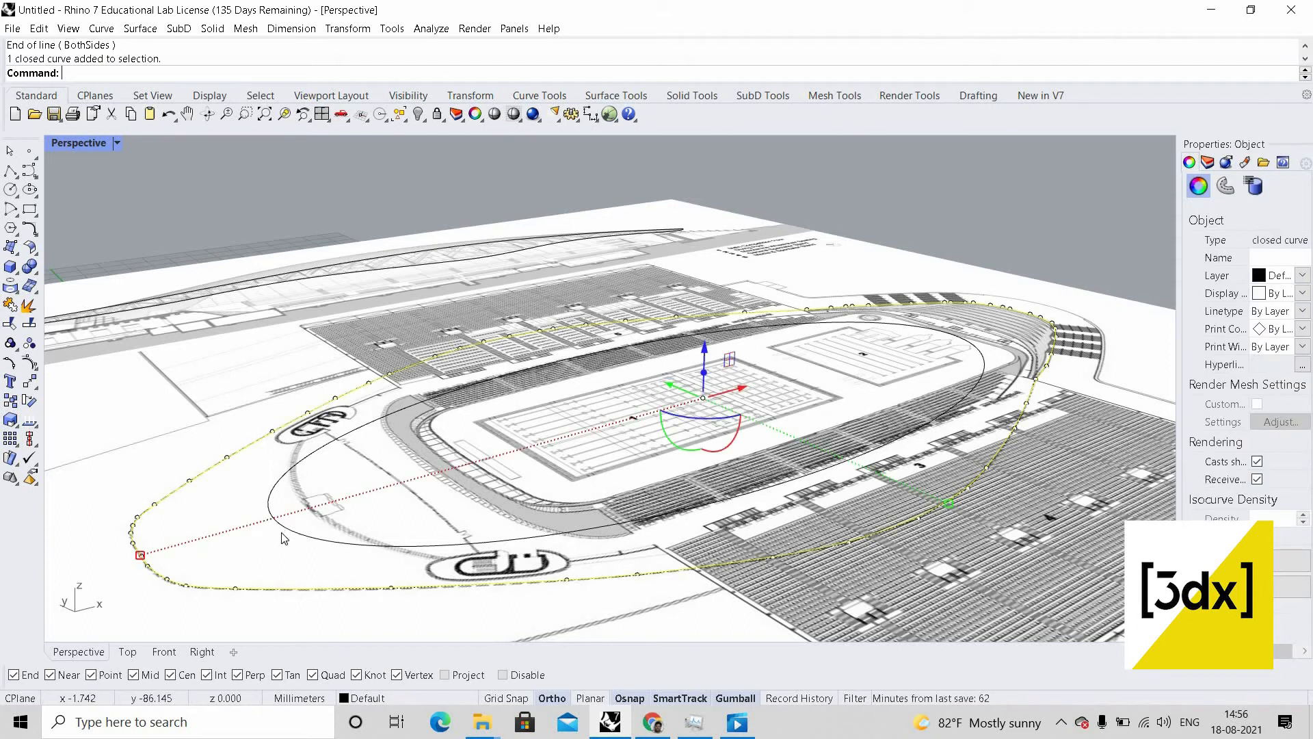
{"action": "left_click", "coordinate": [284, 538]}
{"action": "left_click", "coordinate": [183, 576]}
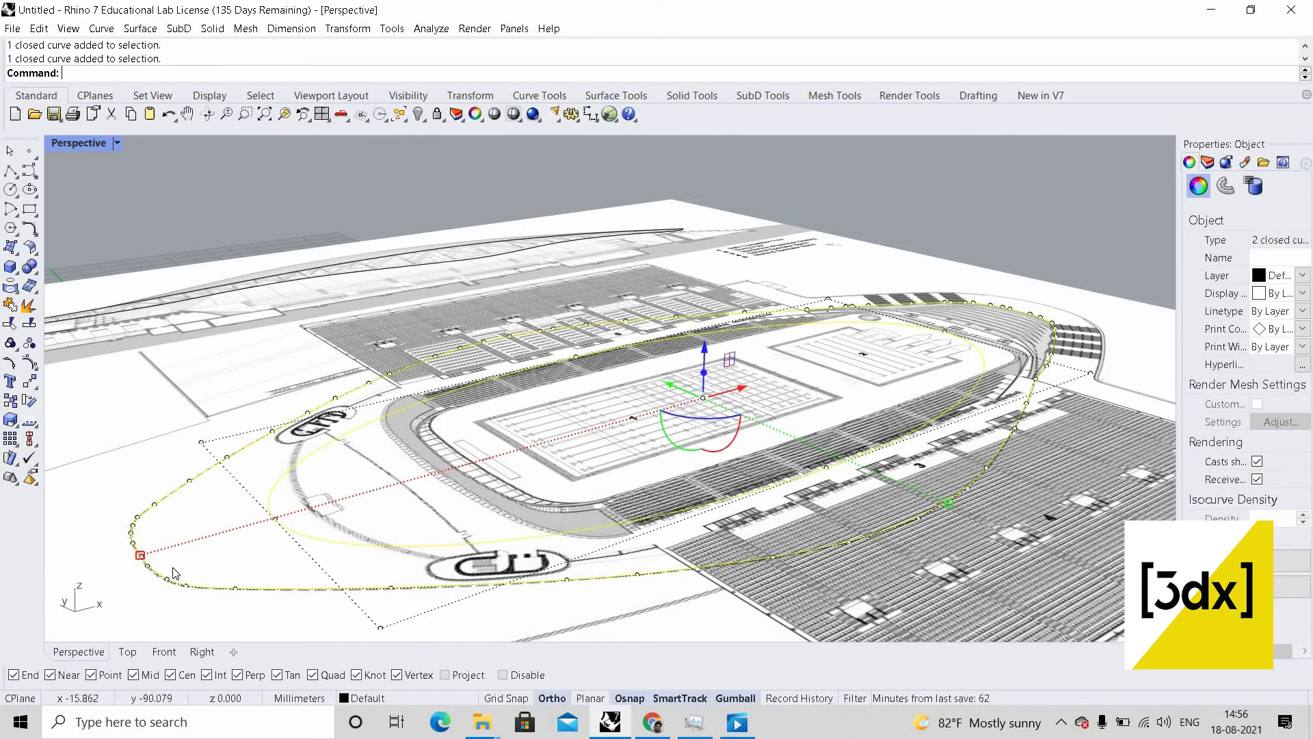
{"action": "type", "text": "Co"}
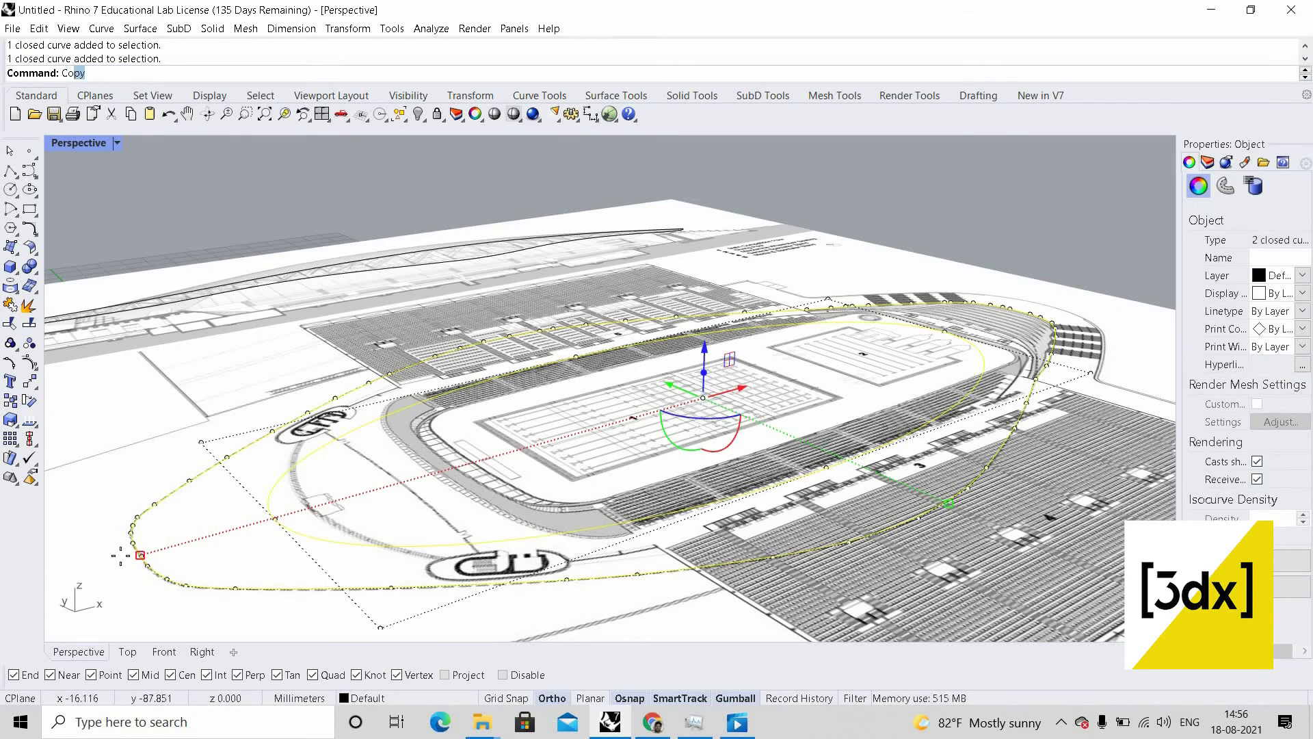
{"action": "type", "text": "py"}
{"action": "key", "text": "Return"}
{"action": "left_click", "coordinate": [140, 555]}
{"action": "scroll", "coordinate": [229, 359], "scroll_direction": "down", "scroll_amount": 10}
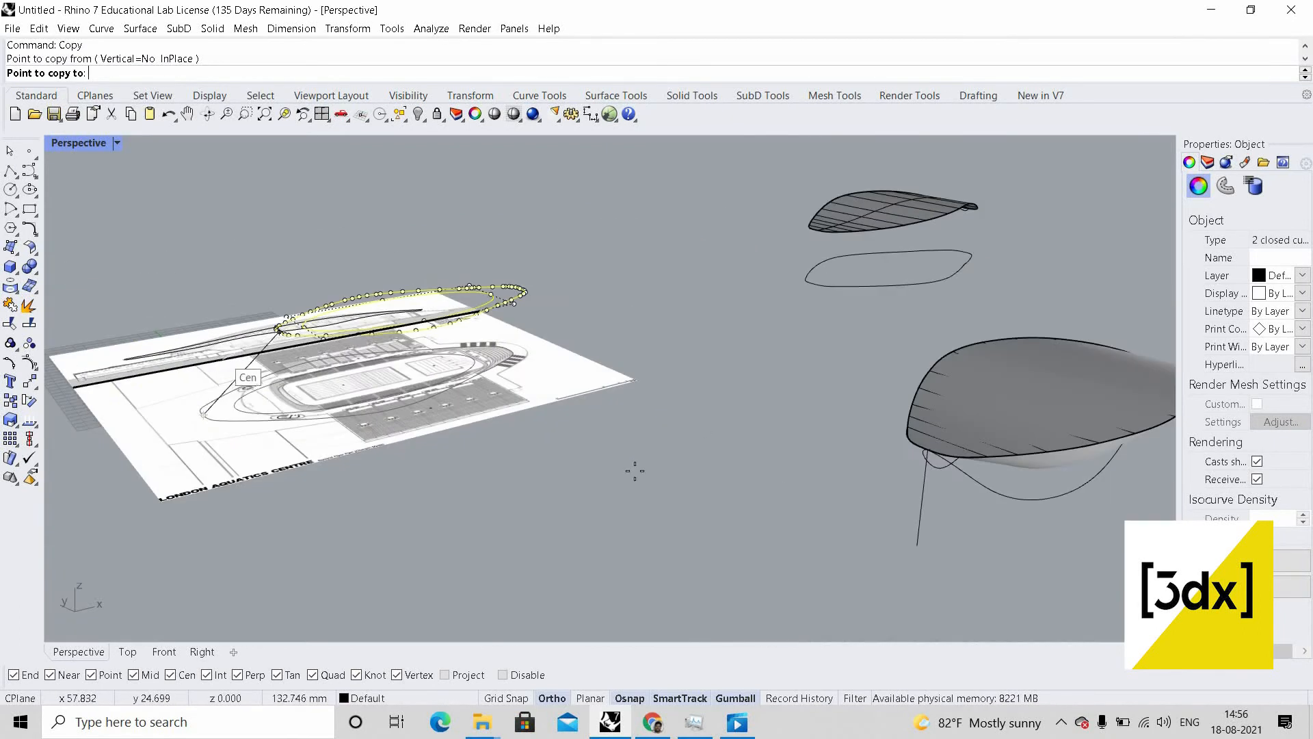
{"action": "scroll", "coordinate": [232, 362], "scroll_direction": "down", "scroll_amount": 5}
{"action": "scroll", "coordinate": [636, 471], "scroll_direction": "up", "scroll_amount": 6}
{"action": "left_click", "coordinate": [519, 497]}
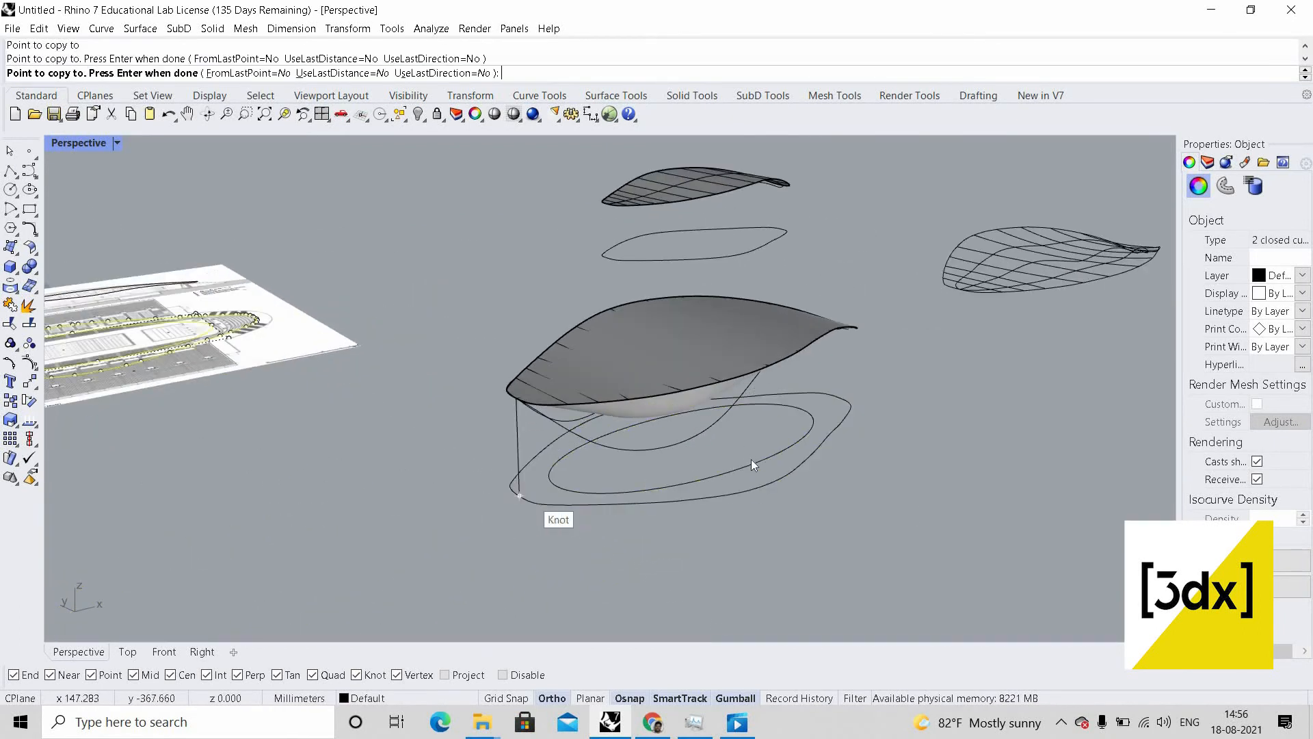
{"action": "key", "text": "Escape"}
{"action": "scroll", "coordinate": [753, 468], "scroll_direction": "up", "scroll_amount": 3}
{"action": "left_click", "coordinate": [756, 467]}
{"action": "type", "text": "ExtractIsocurve"}
{"action": "key", "text": "Return"}
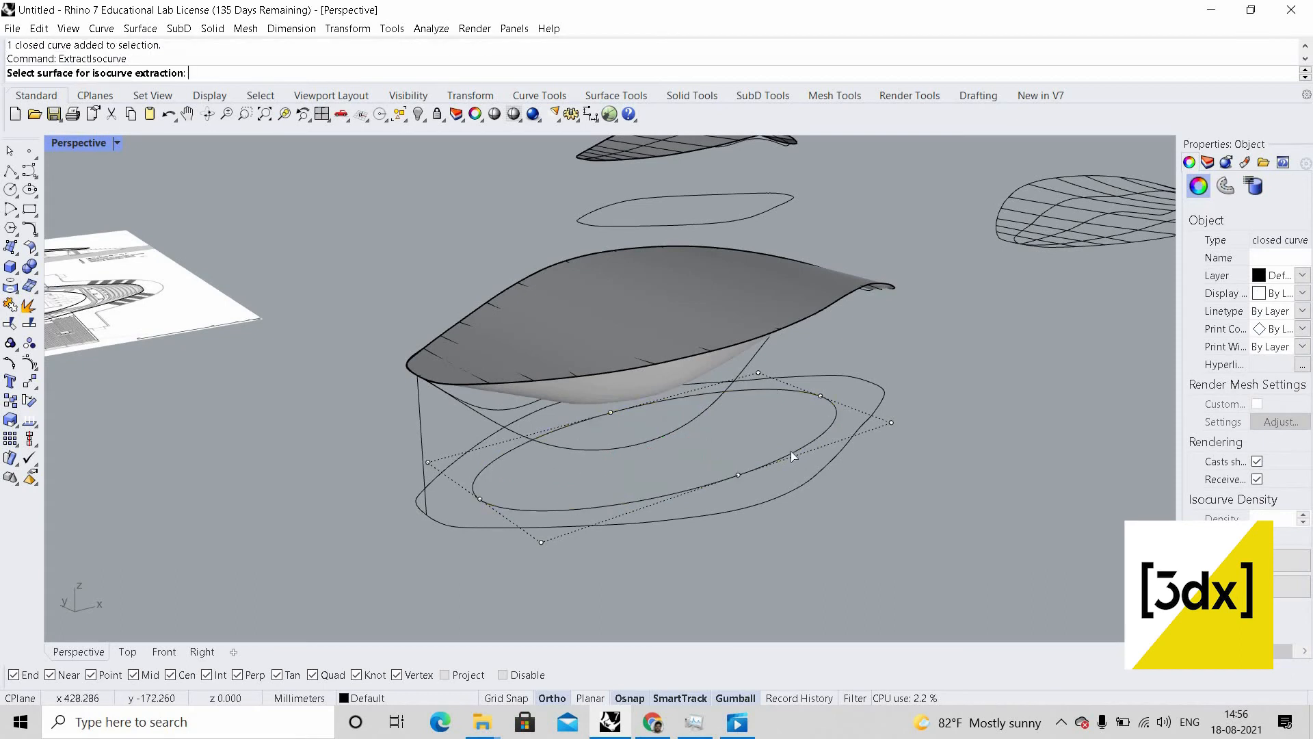
{"action": "key", "text": "Escape"}
{"action": "left_click", "coordinate": [771, 462]}
{"action": "type", "text": "E"}
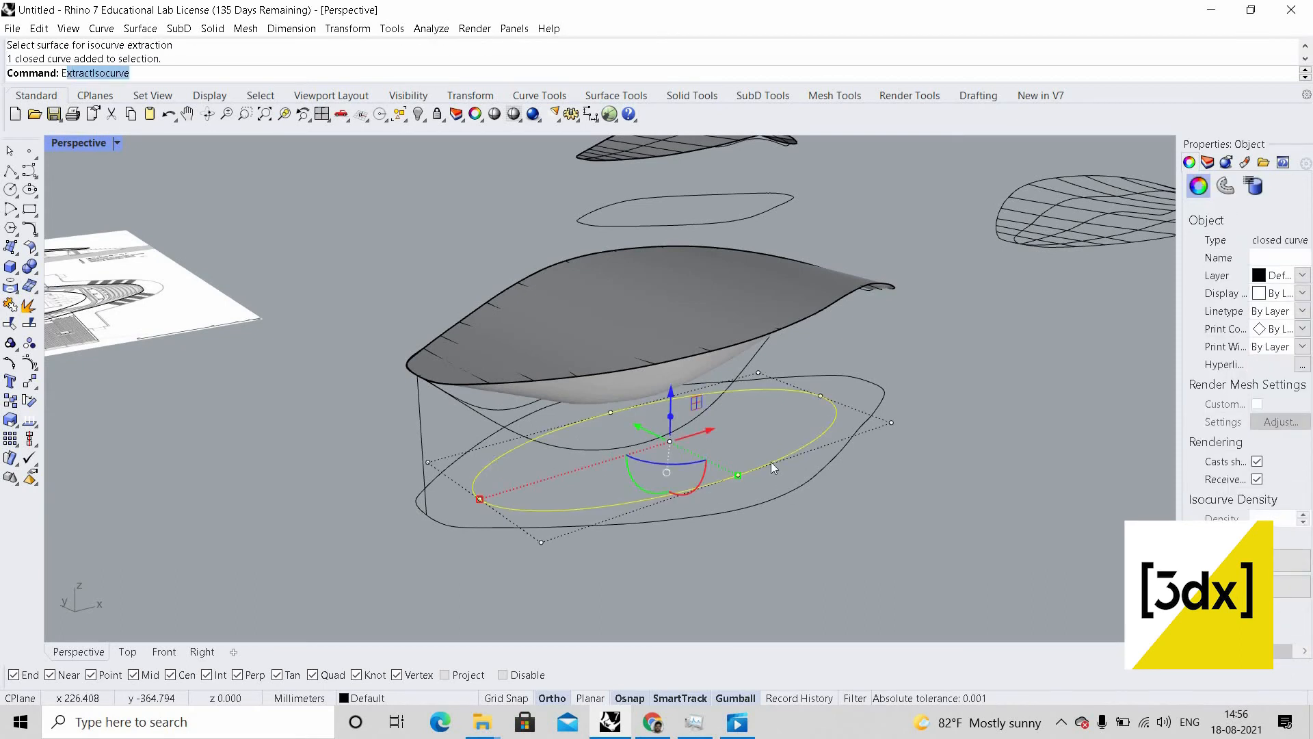
{"action": "type", "text": "xtractIsocurve"}
{"action": "key", "text": "Return"}
{"action": "key", "text": "Escape"}
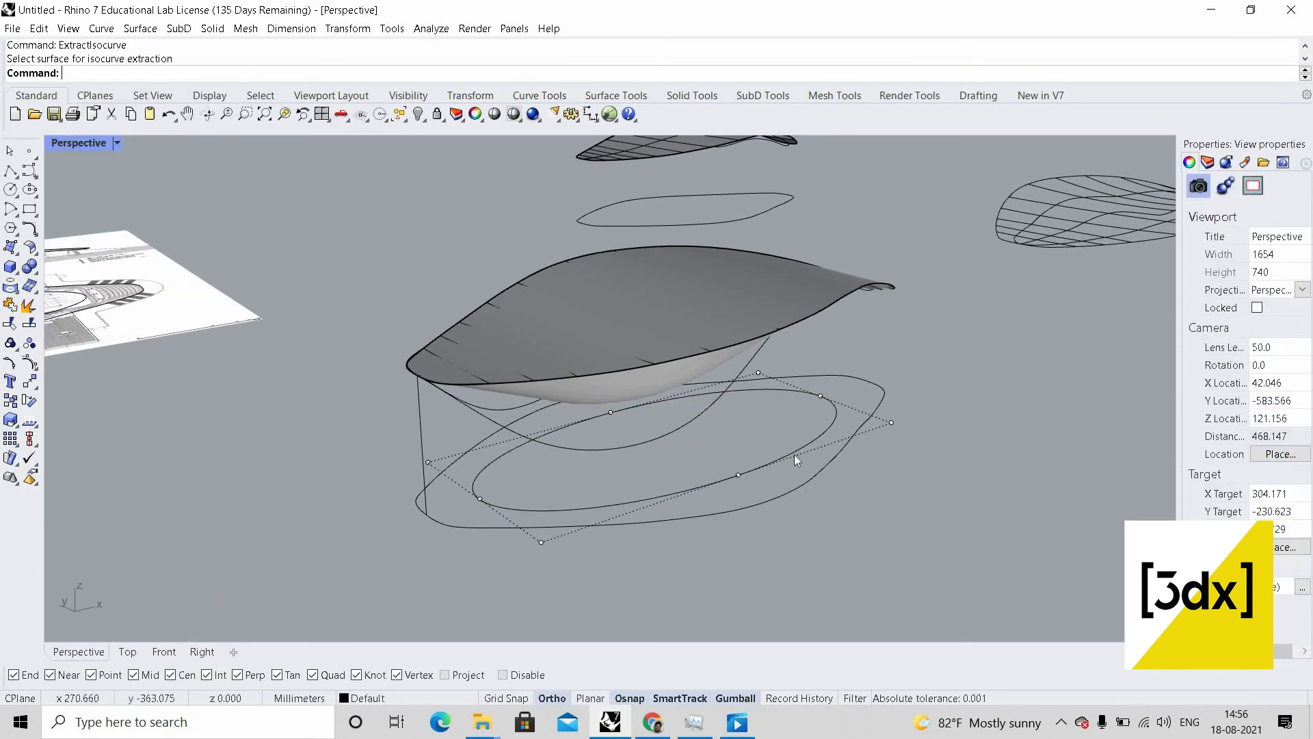
- Extrude the inner ellipse beneath the roof upward as a solid until it rises well above the roof
{"action": "type", "text": "ExtrudeCrv"}
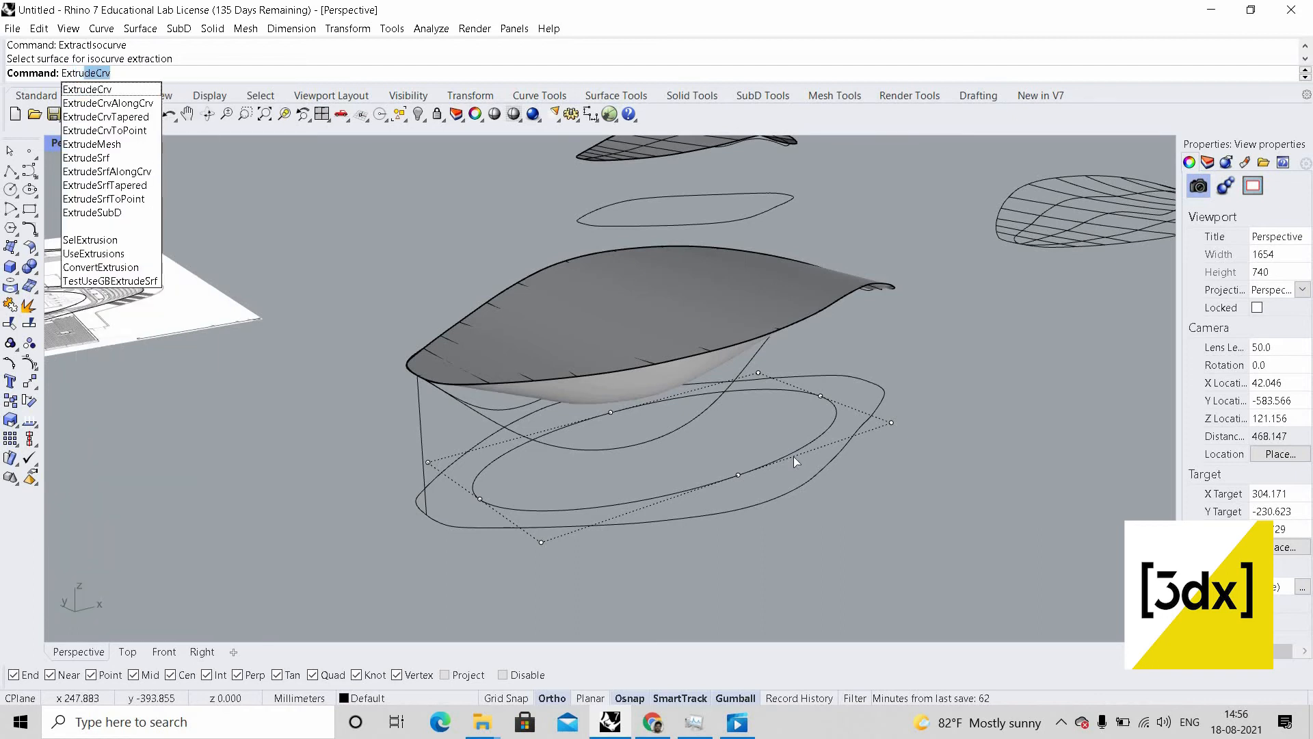
{"action": "key", "text": "Return"}
{"action": "left_click", "coordinate": [794, 457]}
{"action": "key", "text": "Return"}
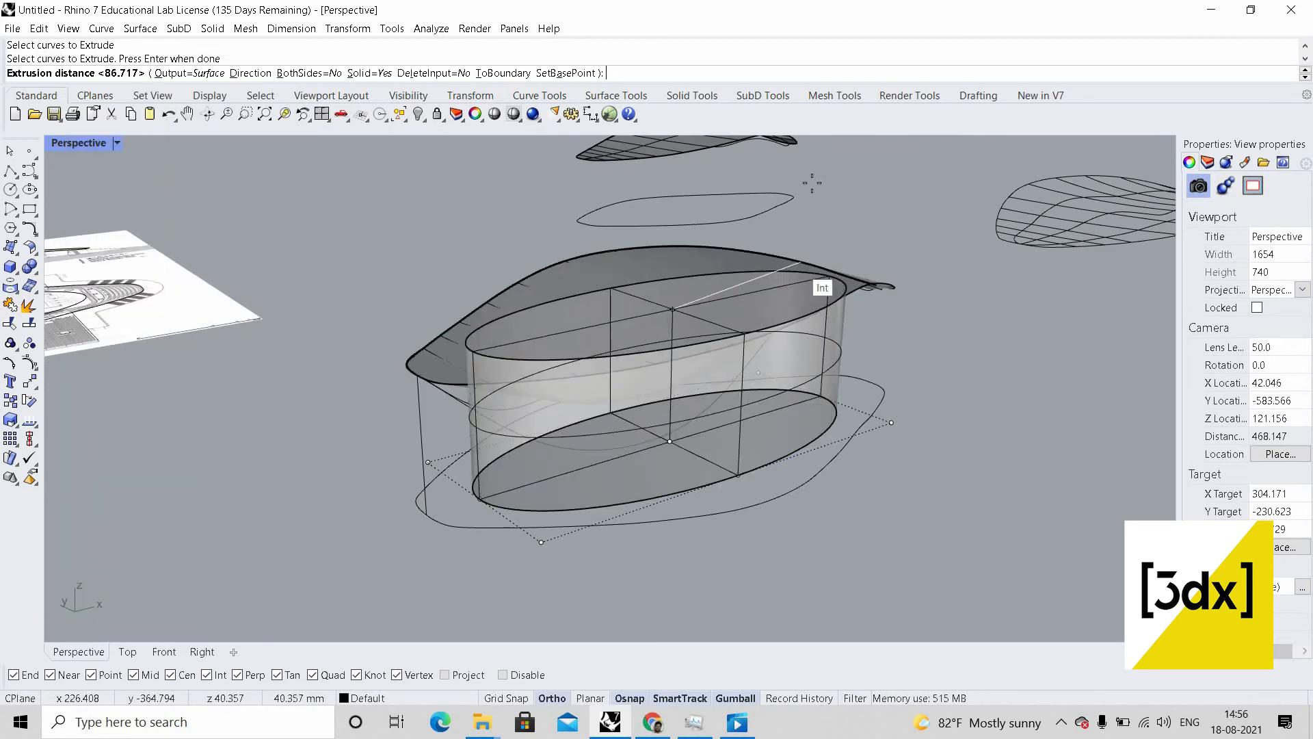
{"action": "scroll", "coordinate": [821, 298], "scroll_direction": "down", "scroll_amount": 5}
{"action": "right_click_drag", "start_coordinate": [832, 239], "coordinate": [838, 320], "text": "shift"}
{"action": "left_click", "coordinate": [761, 362]}
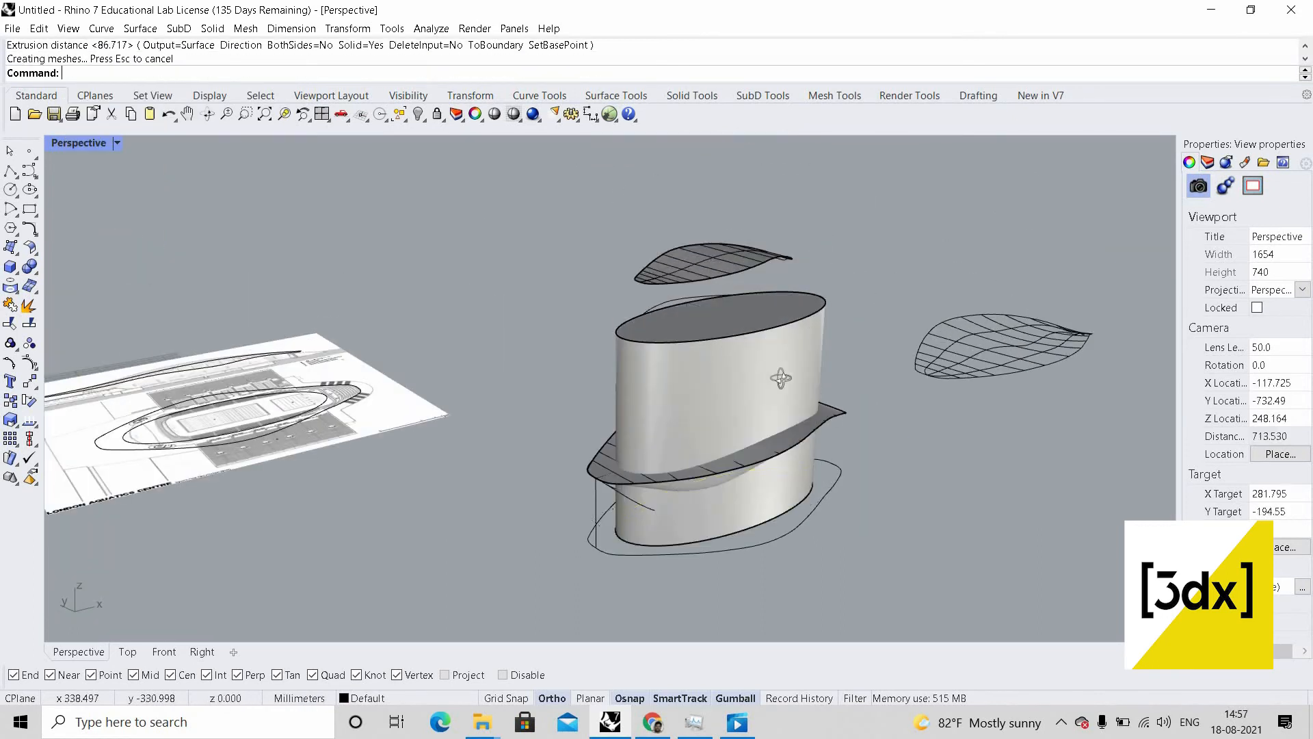
- Examine from several sides how the extruded elliptical body passes through the roof
{"action": "mouse_move", "coordinate": [782, 378]}
{"action": "right_mouse_down"}
{"action": "mouse_move", "coordinate": [682, 322]}
{"action": "mouse_move", "coordinate": [561, 392]}
{"action": "right_mouse_up"}
{"action": "scroll", "coordinate": [527, 405], "scroll_direction": "up", "scroll_amount": 4}
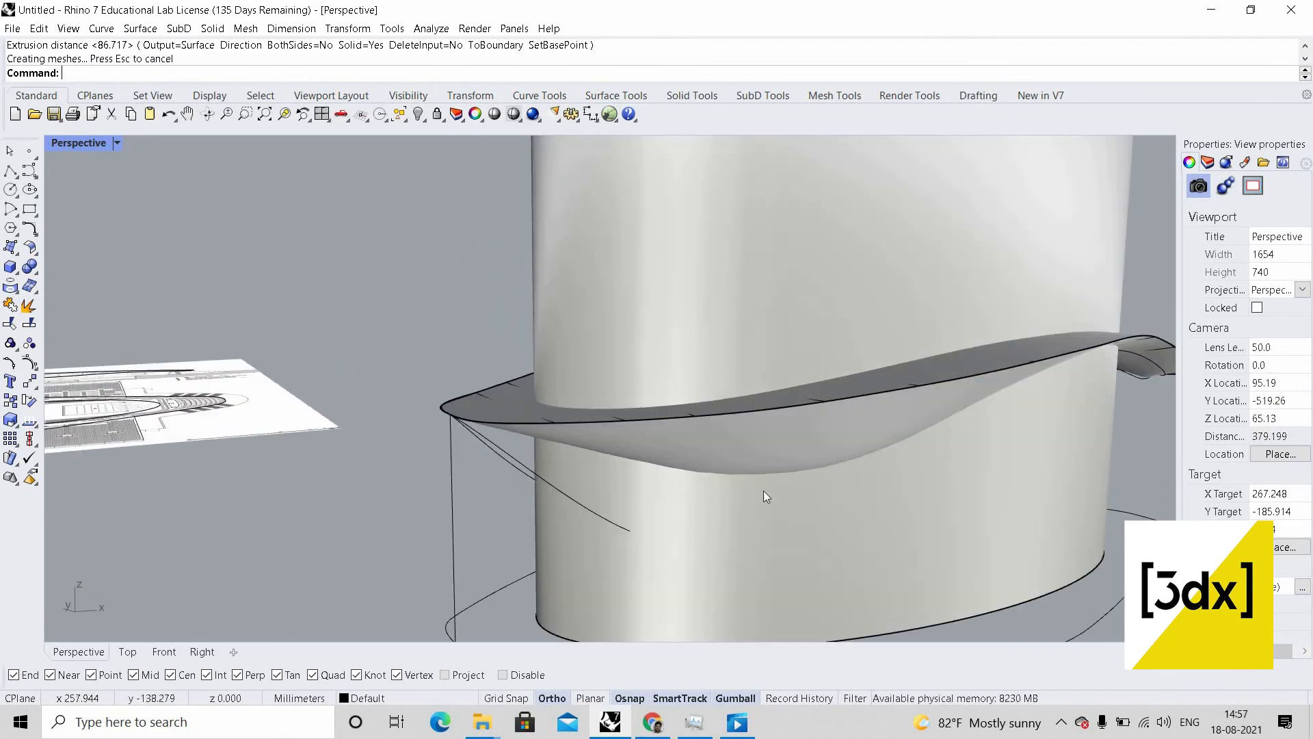
{"action": "left_click", "coordinate": [528, 389]}
{"action": "scroll", "coordinate": [490, 424], "scroll_direction": "up", "scroll_amount": 3}
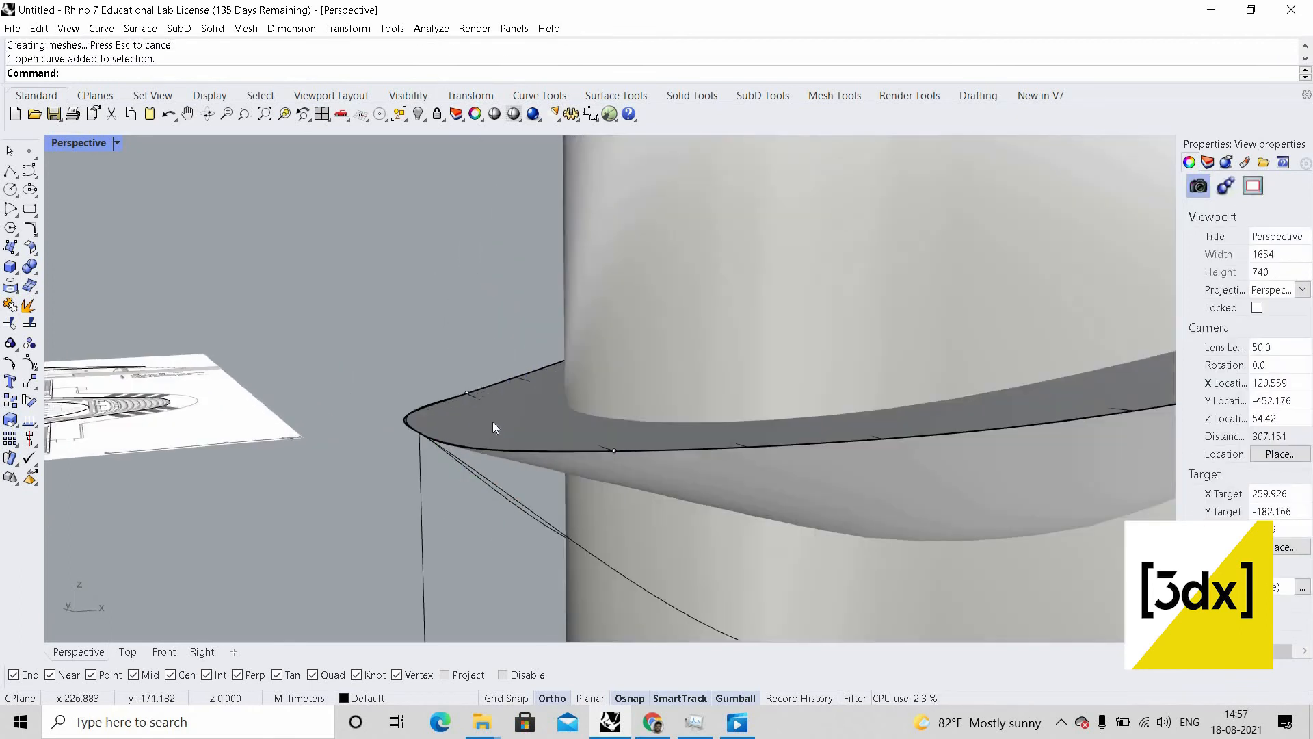
{"action": "left_click", "coordinate": [492, 421]}
{"action": "scroll", "coordinate": [630, 455], "scroll_direction": "down", "scroll_amount": 5}
{"action": "scroll", "coordinate": [660, 471], "scroll_direction": "up", "scroll_amount": 3}
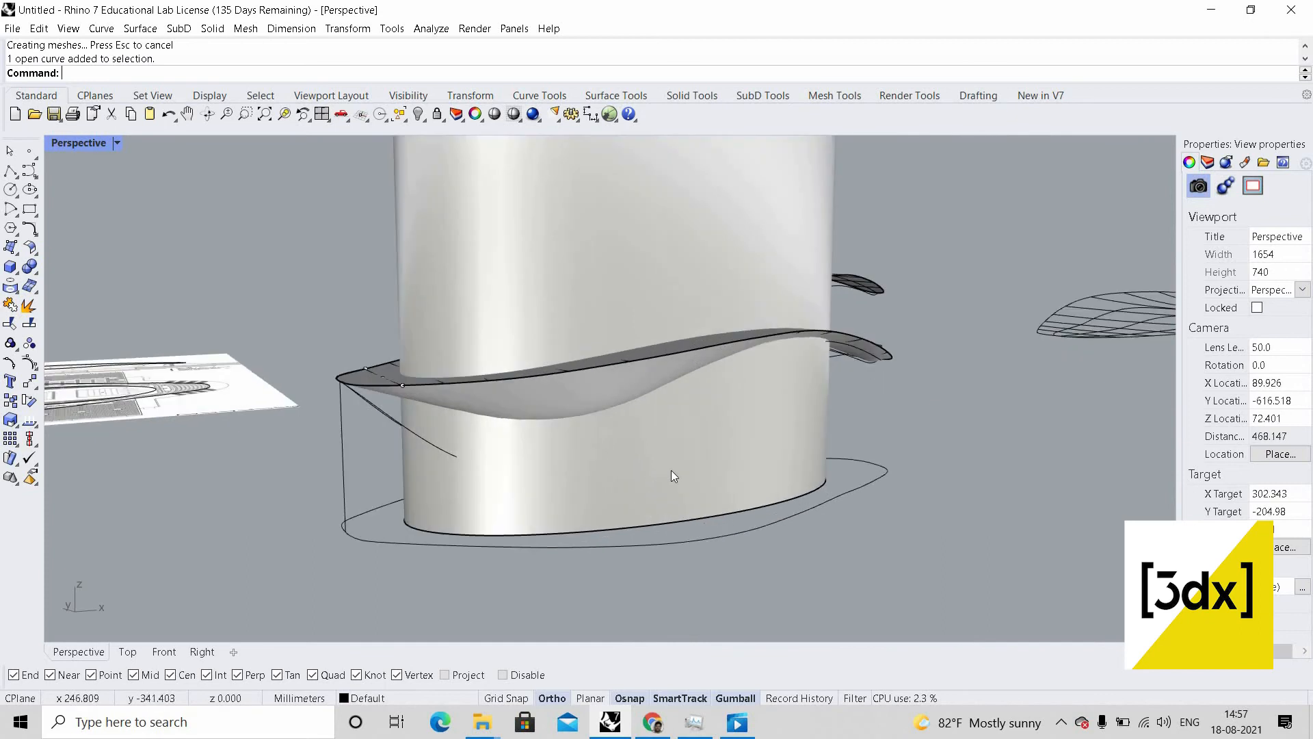
{"action": "left_click", "coordinate": [714, 445]}
{"action": "key", "text": "Escape"}
{"action": "scroll", "coordinate": [640, 405], "scroll_direction": "down", "scroll_amount": 2}
{"action": "right_click_drag", "start_coordinate": [640, 405], "coordinate": [766, 344]}
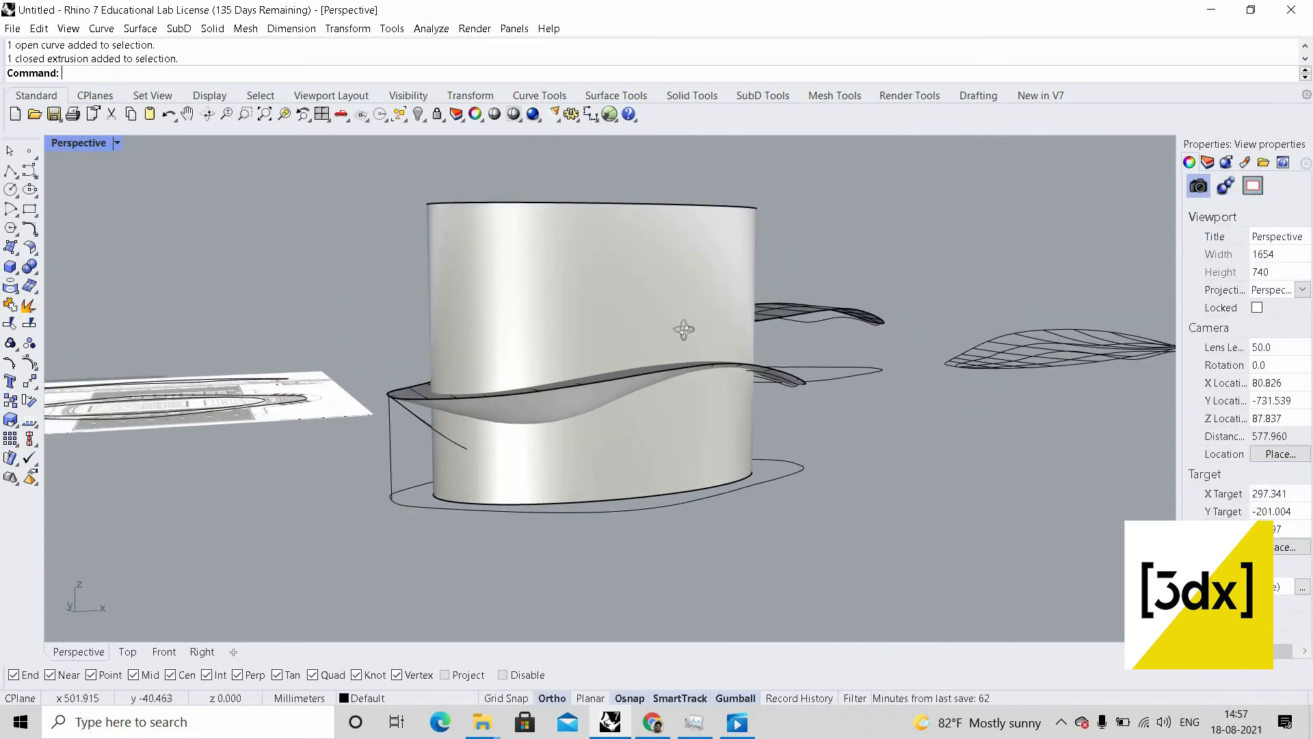
{"action": "right_click_drag", "start_coordinate": [684, 330], "coordinate": [690, 384]}
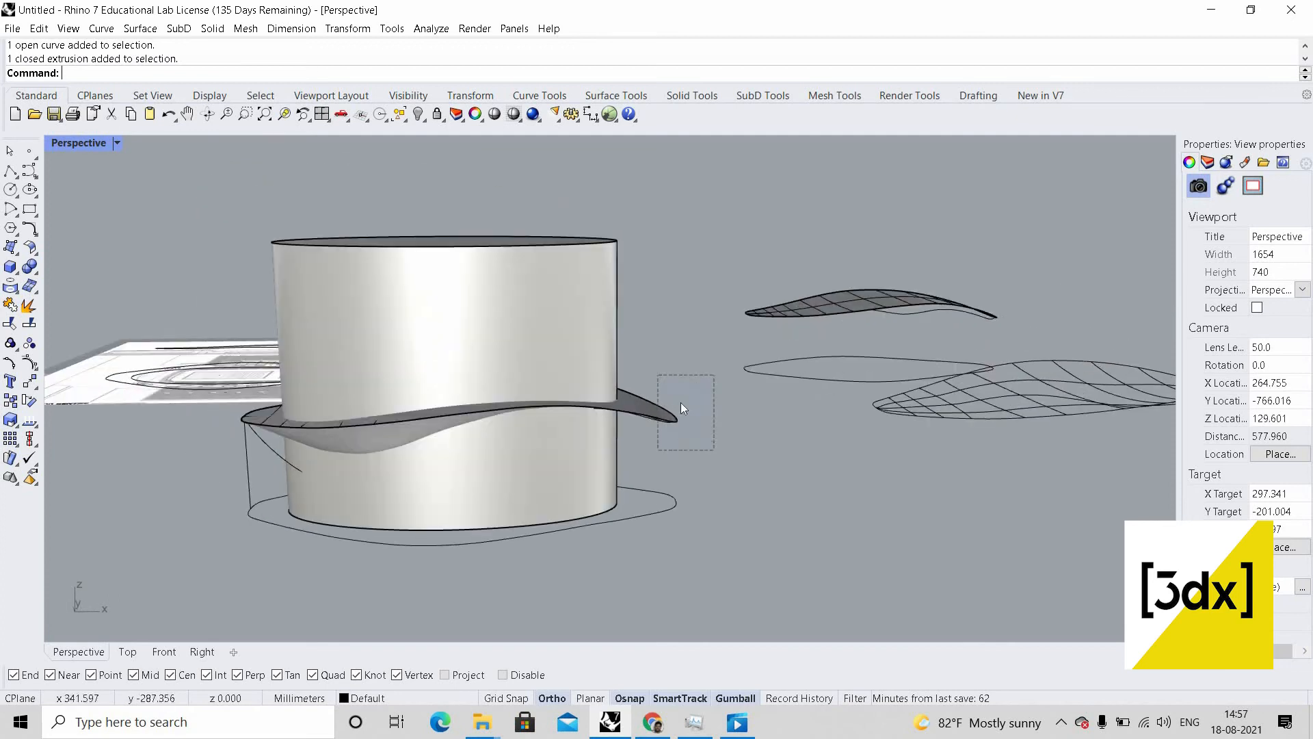
{"action": "left_click_drag", "start_coordinate": [681, 408], "coordinate": [681, 410]}
{"action": "key", "text": "Escape"}
{"action": "scroll", "coordinate": [592, 359], "scroll_direction": "down", "scroll_amount": 3}
{"action": "right_click_drag", "start_coordinate": [592, 359], "coordinate": [744, 449]}
{"action": "left_click_drag", "start_coordinate": [470, 342], "coordinate": [736, 419]}
{"action": "right_click_drag", "start_coordinate": [736, 418], "coordinate": [716, 293]}
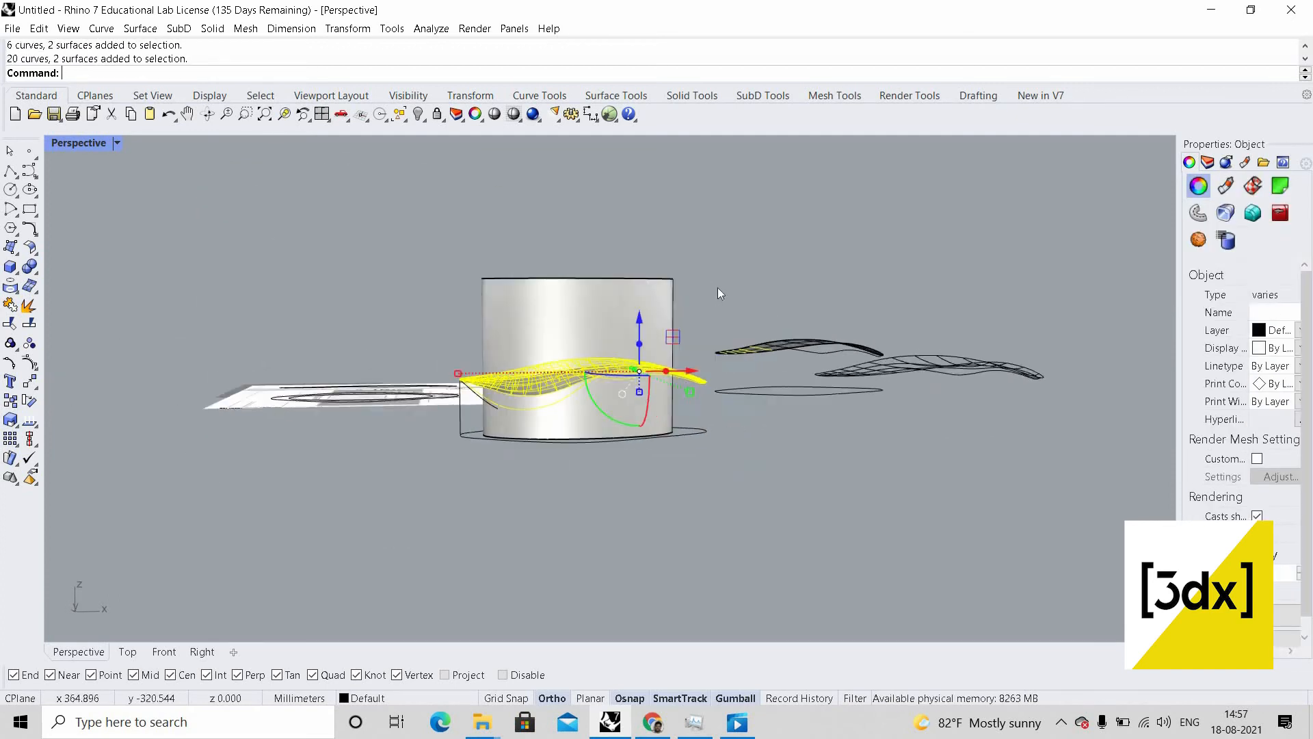
{"action": "key", "text": "Escape"}
- Move the spare roof copies and their curves farther away from the building along the X axis
{"action": "left_click_drag", "start_coordinate": [711, 282], "coordinate": [971, 472]}
{"action": "scroll", "coordinate": [971, 471], "scroll_direction": "down", "scroll_amount": 4}
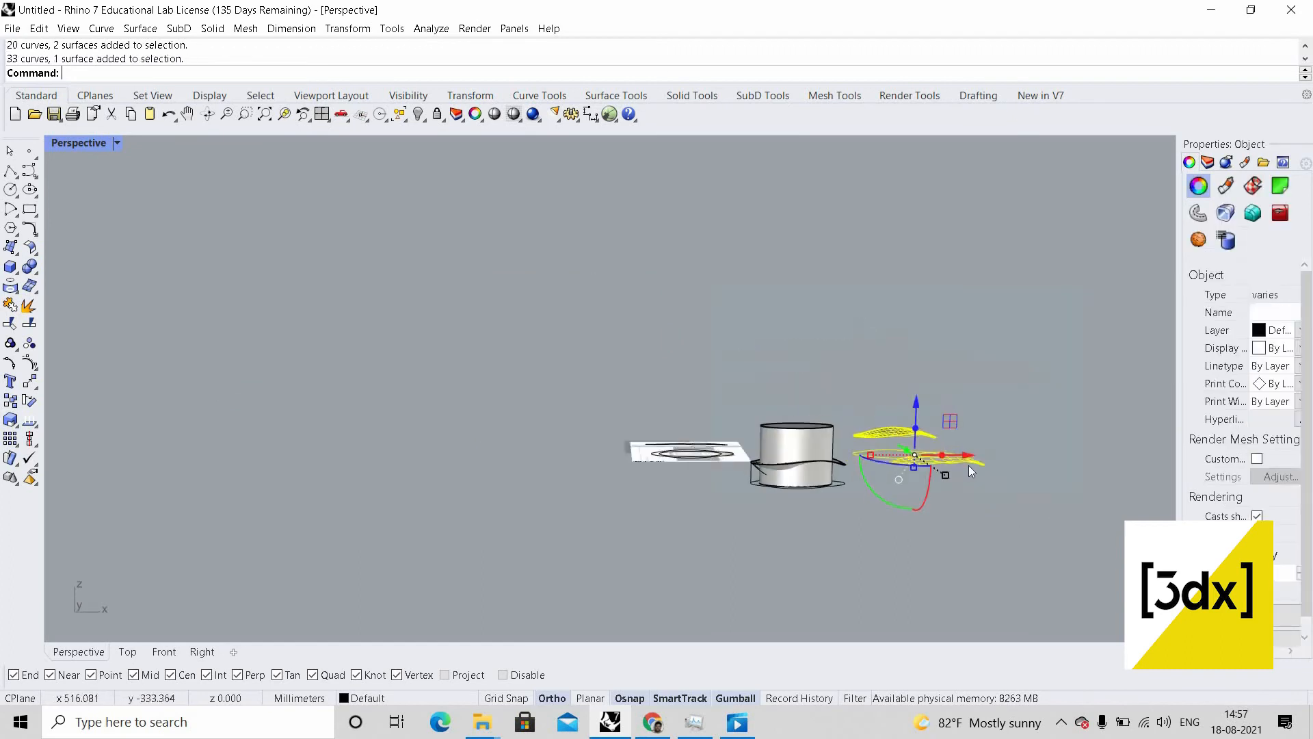
{"action": "right_click_drag", "start_coordinate": [971, 471], "coordinate": [1029, 462]}
{"action": "left_click_drag", "start_coordinate": [968, 464], "coordinate": [1128, 466]}
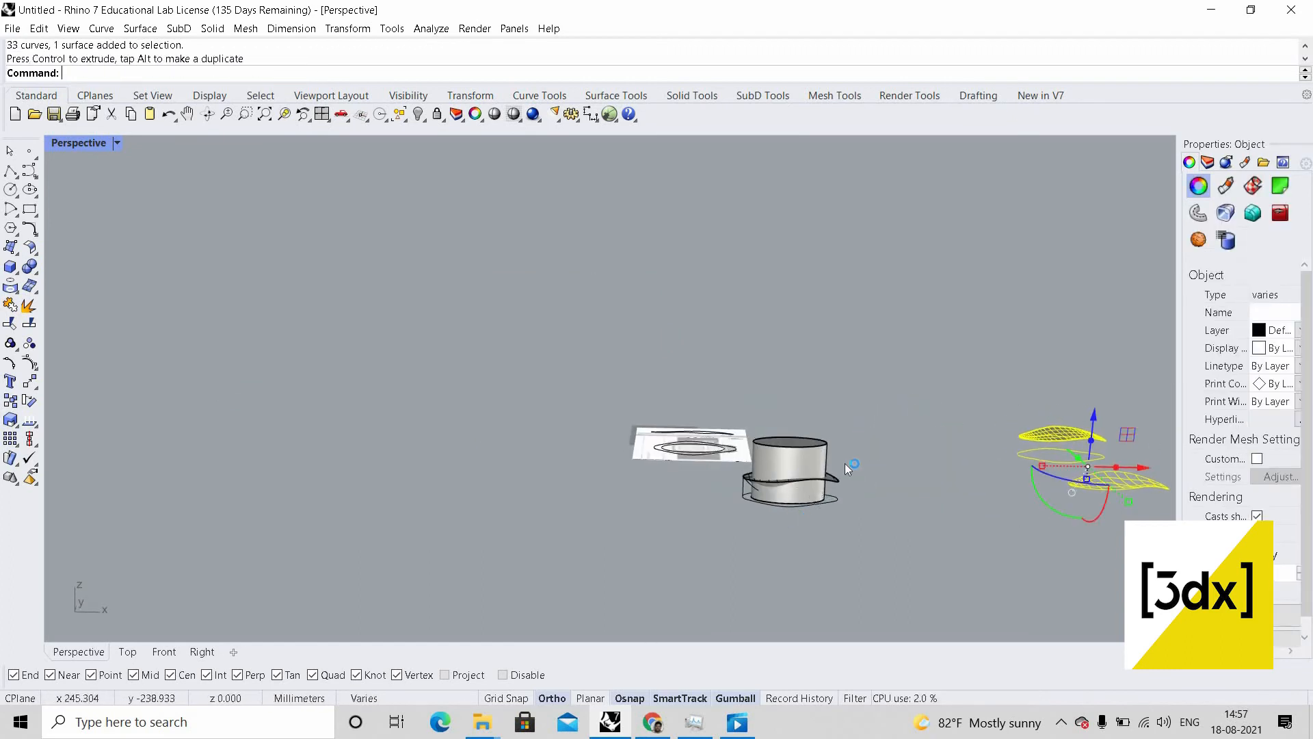
{"action": "right_click_drag", "start_coordinate": [841, 474], "coordinate": [902, 458]}
{"action": "scroll", "coordinate": [820, 470], "scroll_direction": "up", "scroll_amount": 5}
{"action": "key", "text": "ctrl+z"}
- Try lowering the roof without its two lower guide curves, and undo both moves
{"action": "scroll", "coordinate": [807, 469], "scroll_direction": "up", "scroll_amount": 6}
{"action": "left_click_drag", "start_coordinate": [700, 347], "coordinate": [1033, 445]}
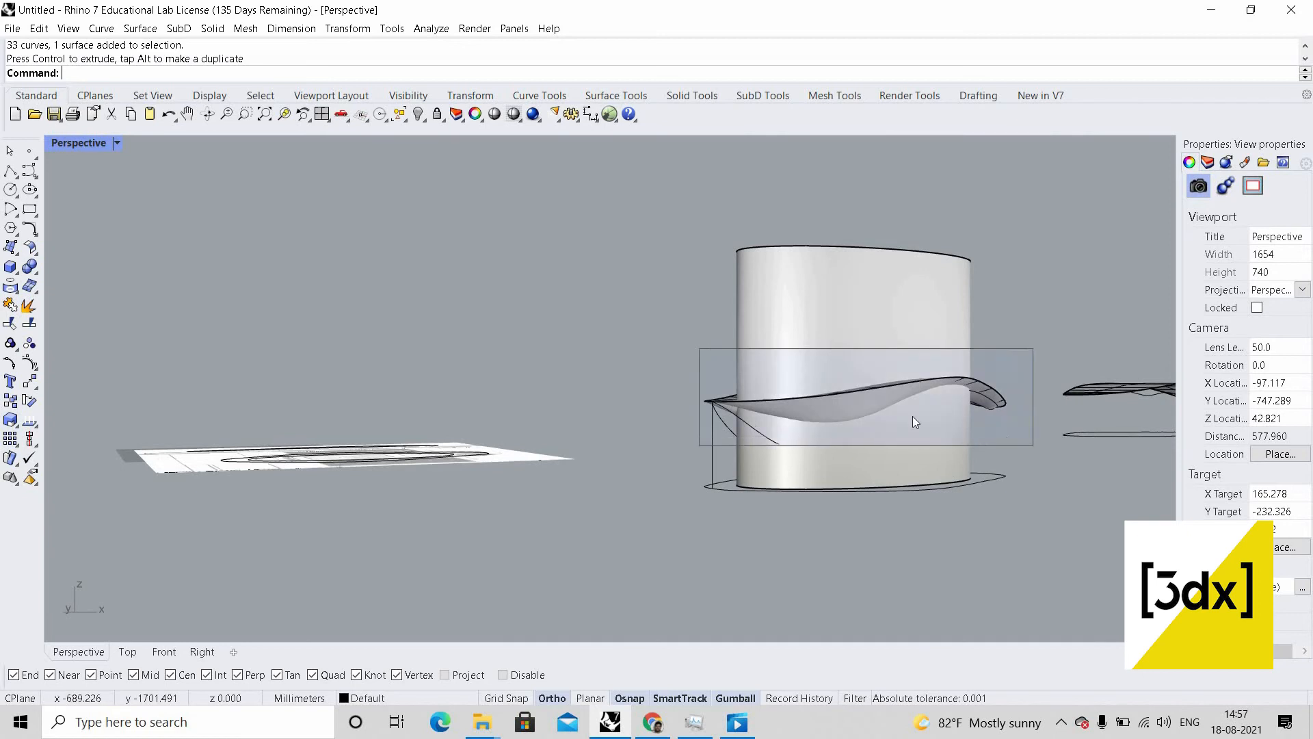
{"action": "right_click_drag", "start_coordinate": [912, 416], "coordinate": [768, 424]}
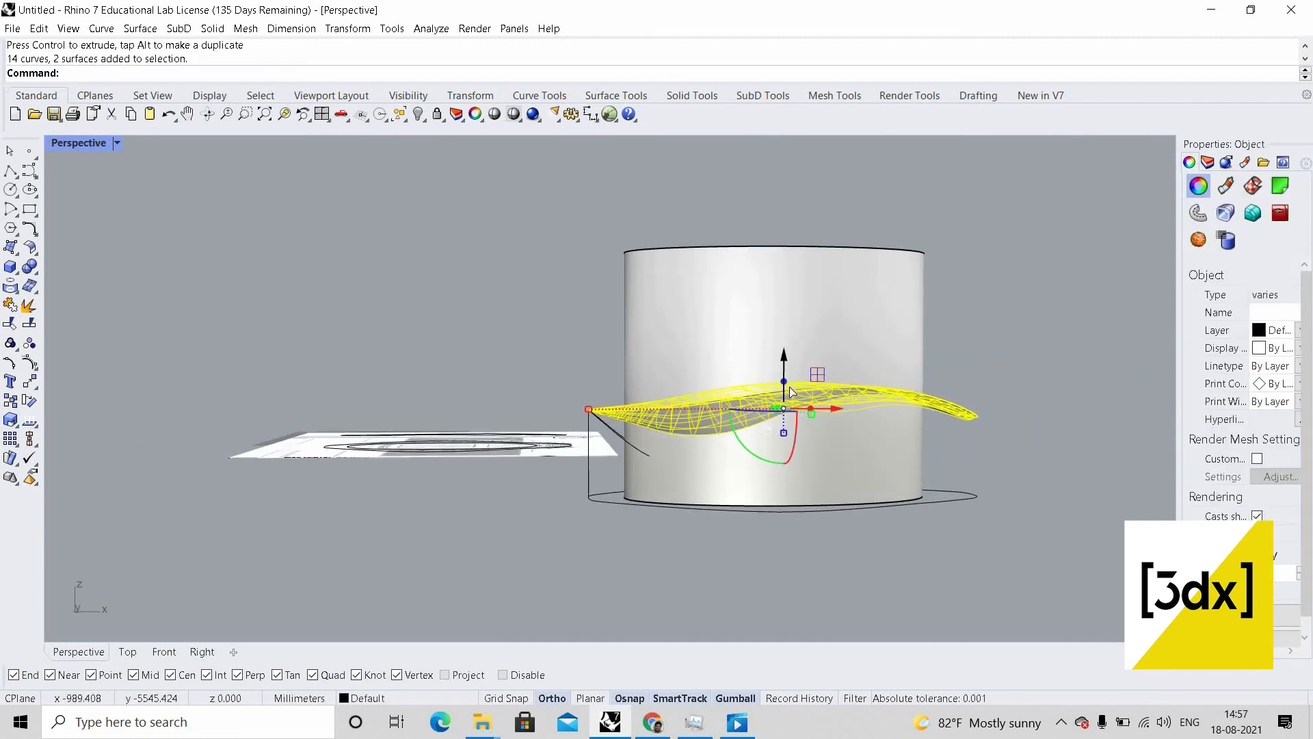
{"action": "left_click_drag", "start_coordinate": [790, 391], "coordinate": [694, 405]}
{"action": "key", "text": "Escape"}
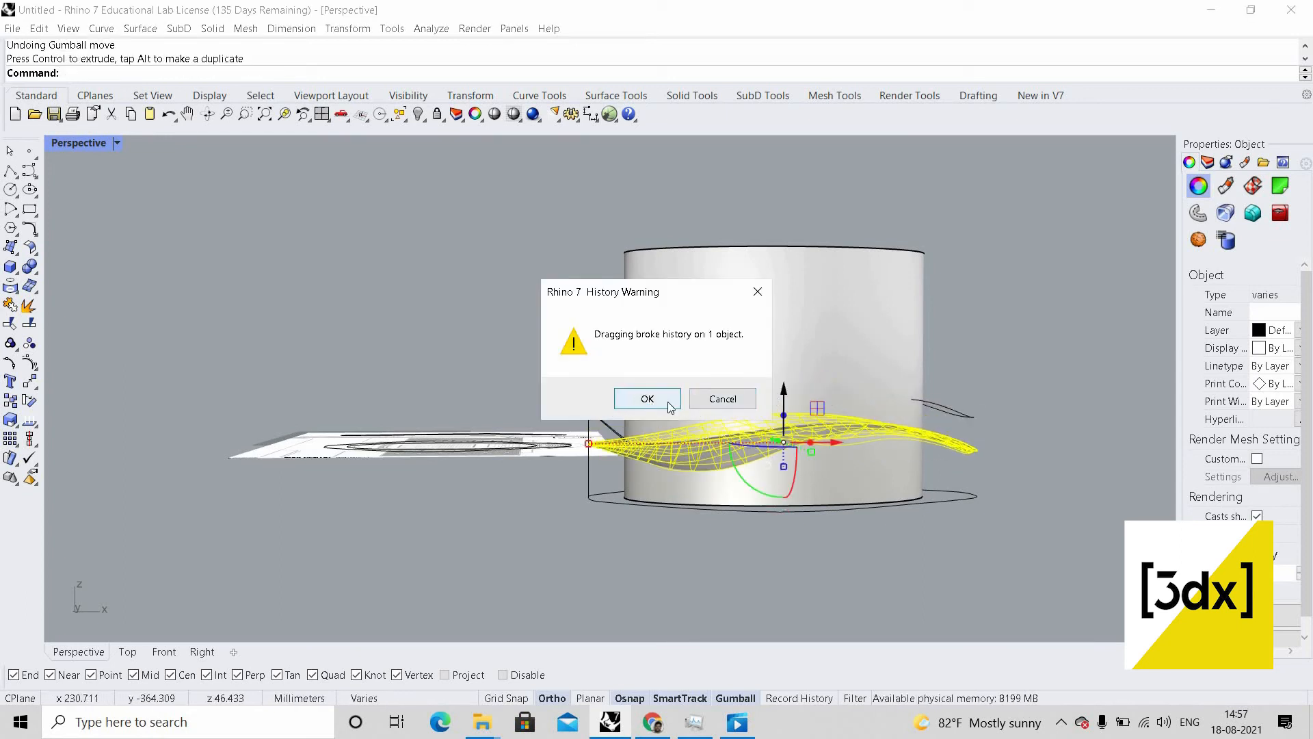
{"action": "left_click_drag", "start_coordinate": [784, 392], "coordinate": [815, 406]}
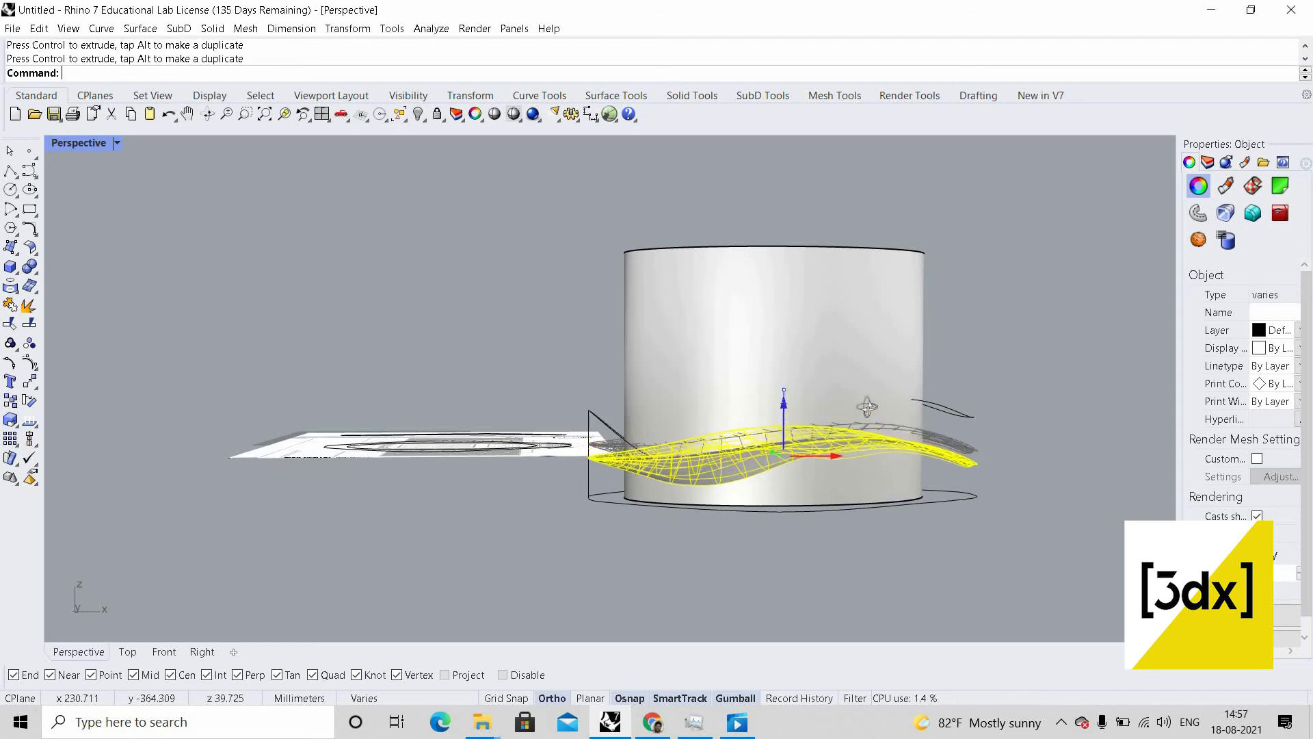
{"action": "right_click_drag", "start_coordinate": [864, 406], "coordinate": [1012, 408]}
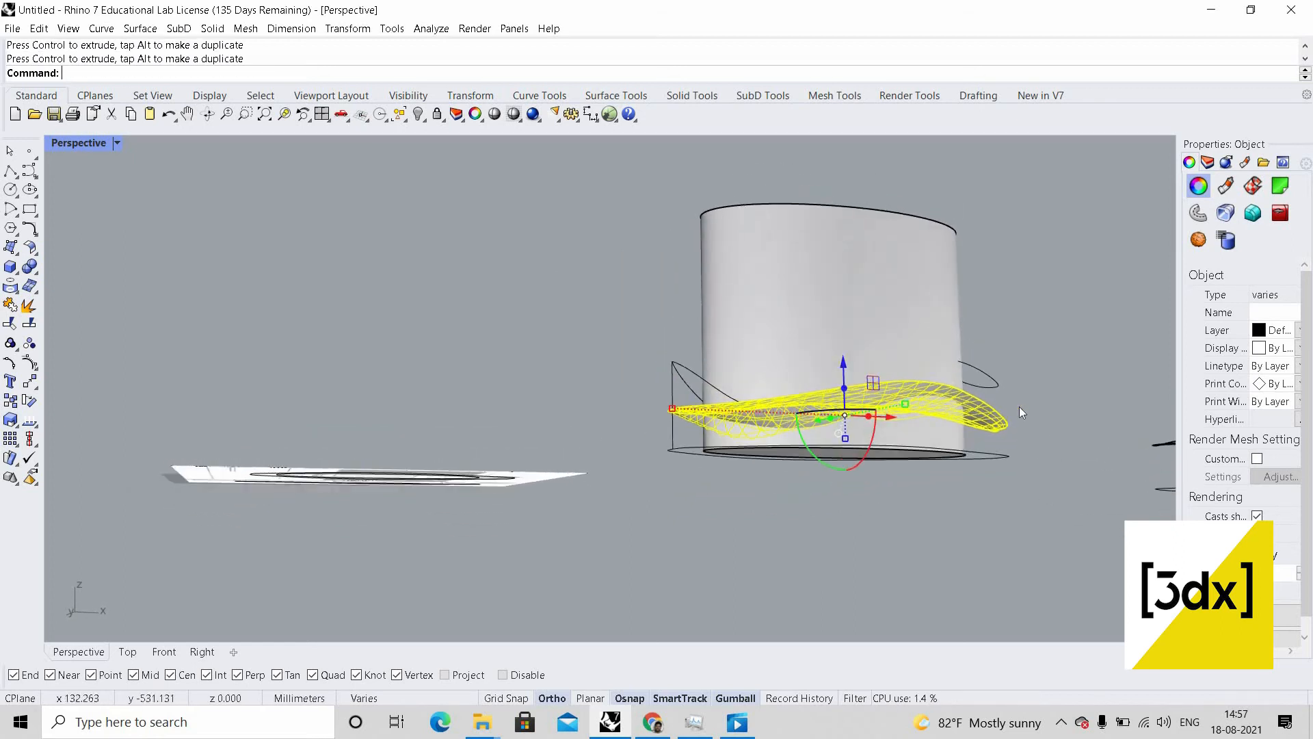
{"action": "key", "text": "ctrl+z"}
{"action": "key", "text": "ctrl+z"}
{"action": "left_click", "coordinate": [979, 329]}
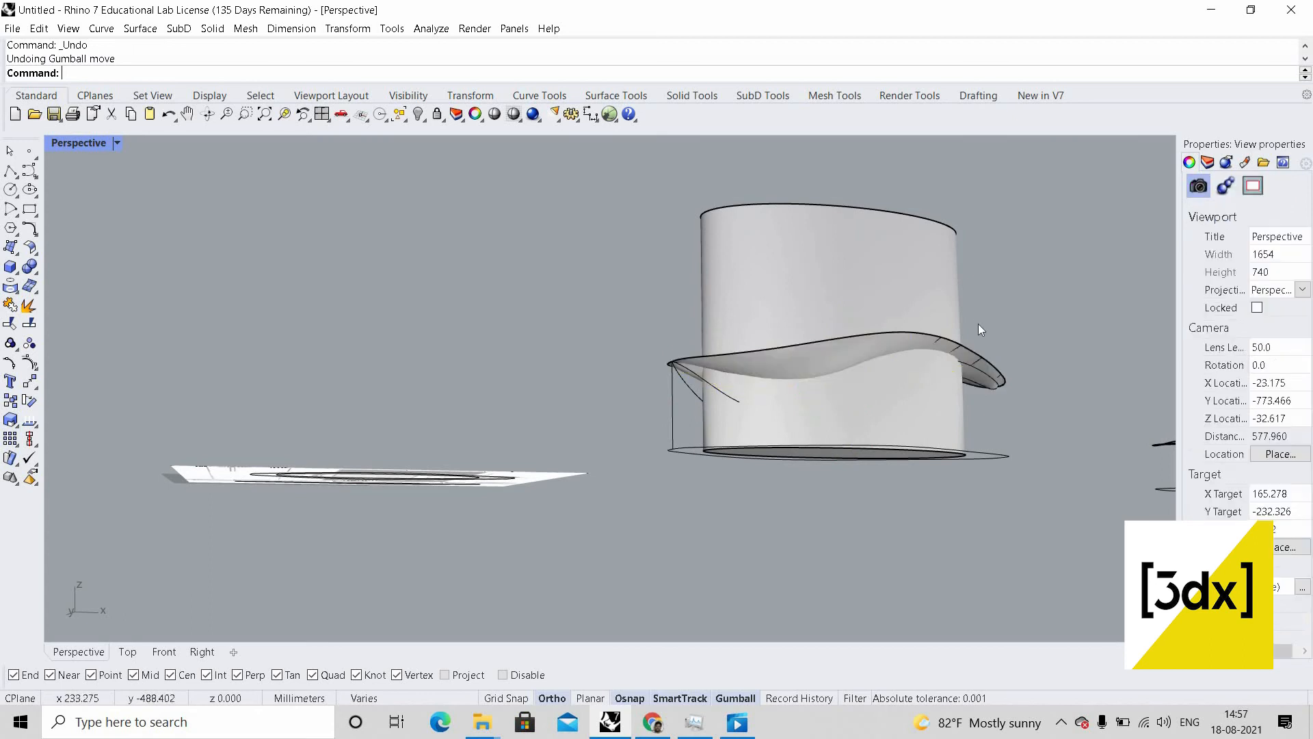
- Lower the roof together with its edge and guide curves along the elliptical body, accepting the break in history
{"action": "left_click", "coordinate": [776, 354]}
{"action": "mouse_move", "coordinate": [638, 296]}
{"action": "left_mouse_down"}
{"action": "mouse_move", "coordinate": [1113, 437]}
{"action": "mouse_move", "coordinate": [1111, 425]}
{"action": "left_mouse_up"}
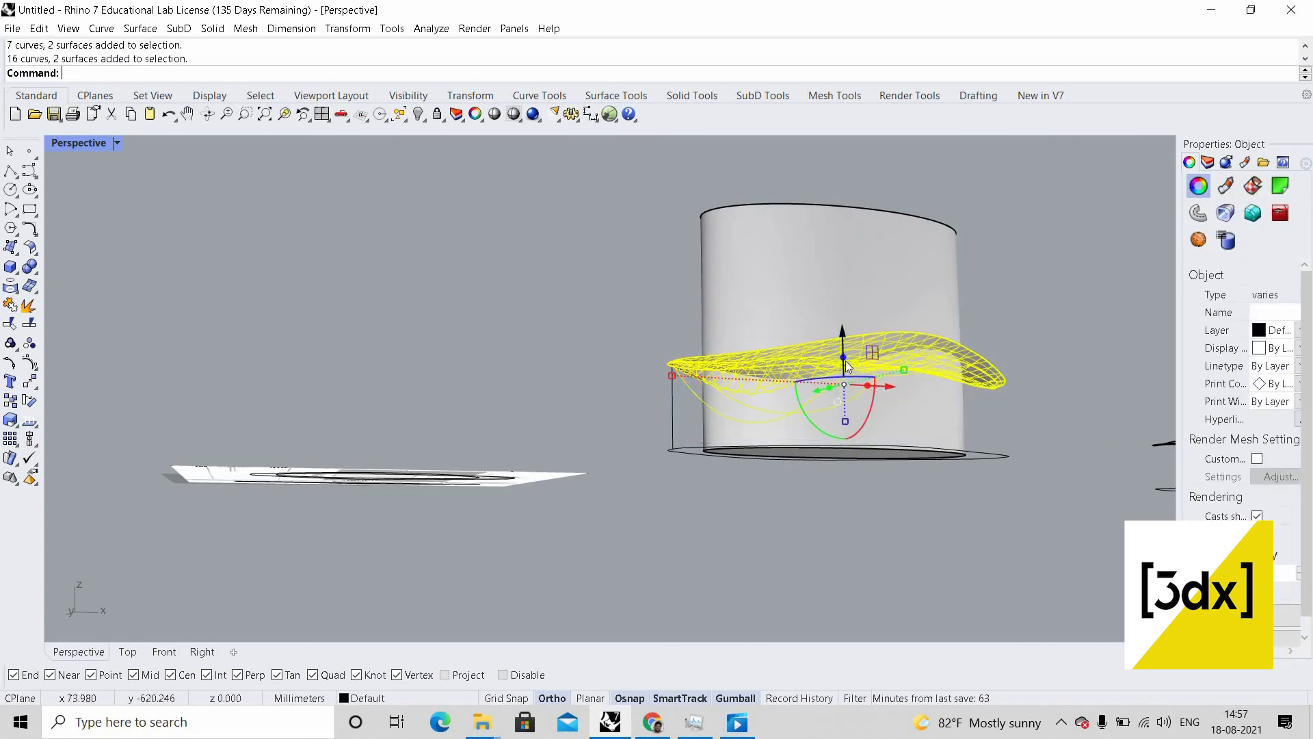
{"action": "left_click_drag", "start_coordinate": [846, 366], "coordinate": [846, 394]}
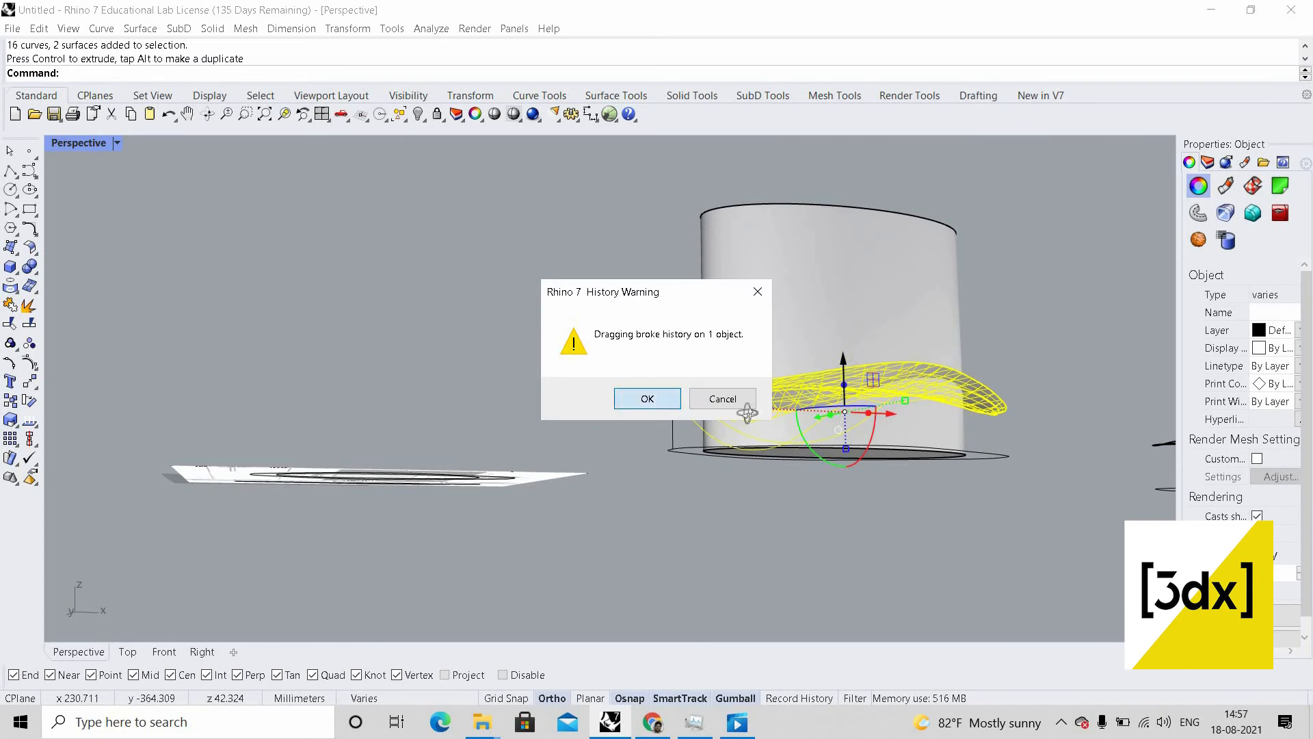
{"action": "left_click", "coordinate": [647, 398]}
{"action": "right_click_drag", "start_coordinate": [747, 413], "coordinate": [920, 470]}
{"action": "left_click", "coordinate": [965, 432]}
{"action": "scroll", "coordinate": [969, 429], "scroll_direction": "up", "scroll_amount": 6}
{"action": "right_click_drag", "start_coordinate": [970, 430], "coordinate": [602, 378]}
- Split the elliptical body using the roof's curved underside as the cutting object
{"action": "left_click", "coordinate": [667, 351]}
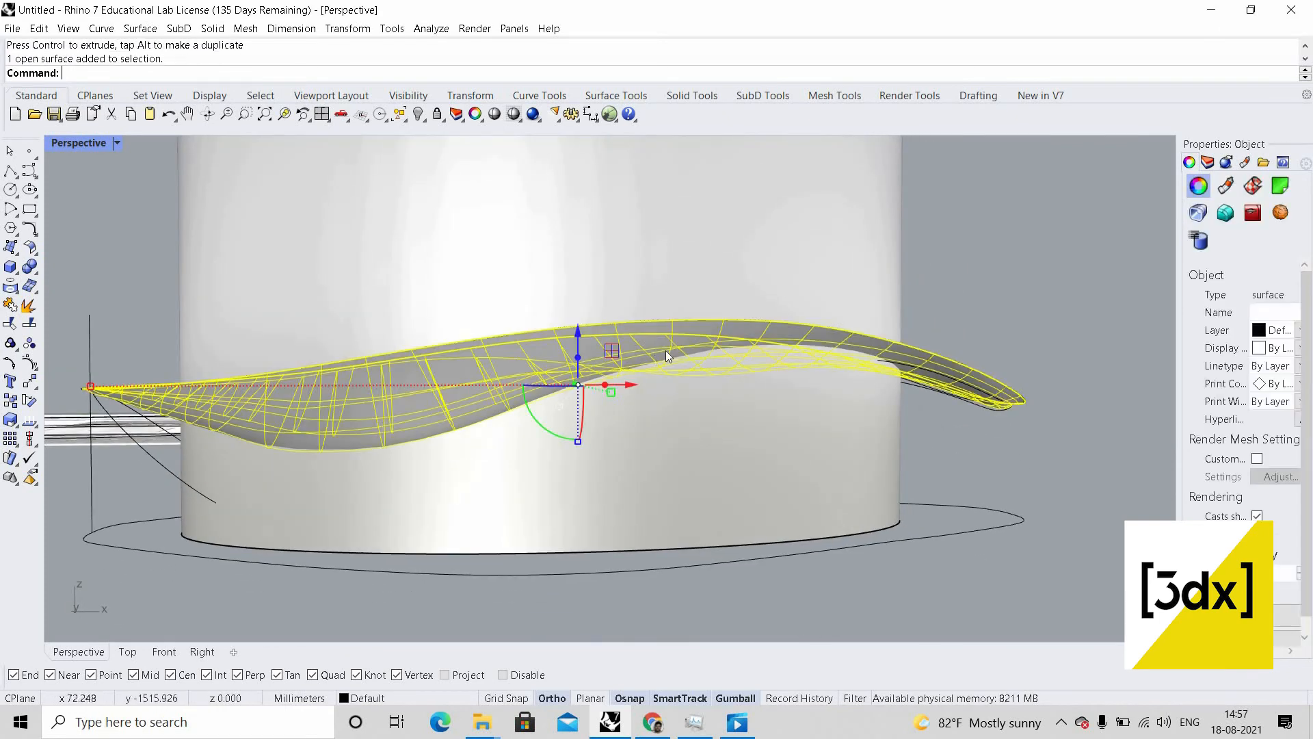
{"action": "right_click_drag", "start_coordinate": [666, 292], "coordinate": [670, 339]}
{"action": "left_click", "coordinate": [667, 339], "text": "shift"}
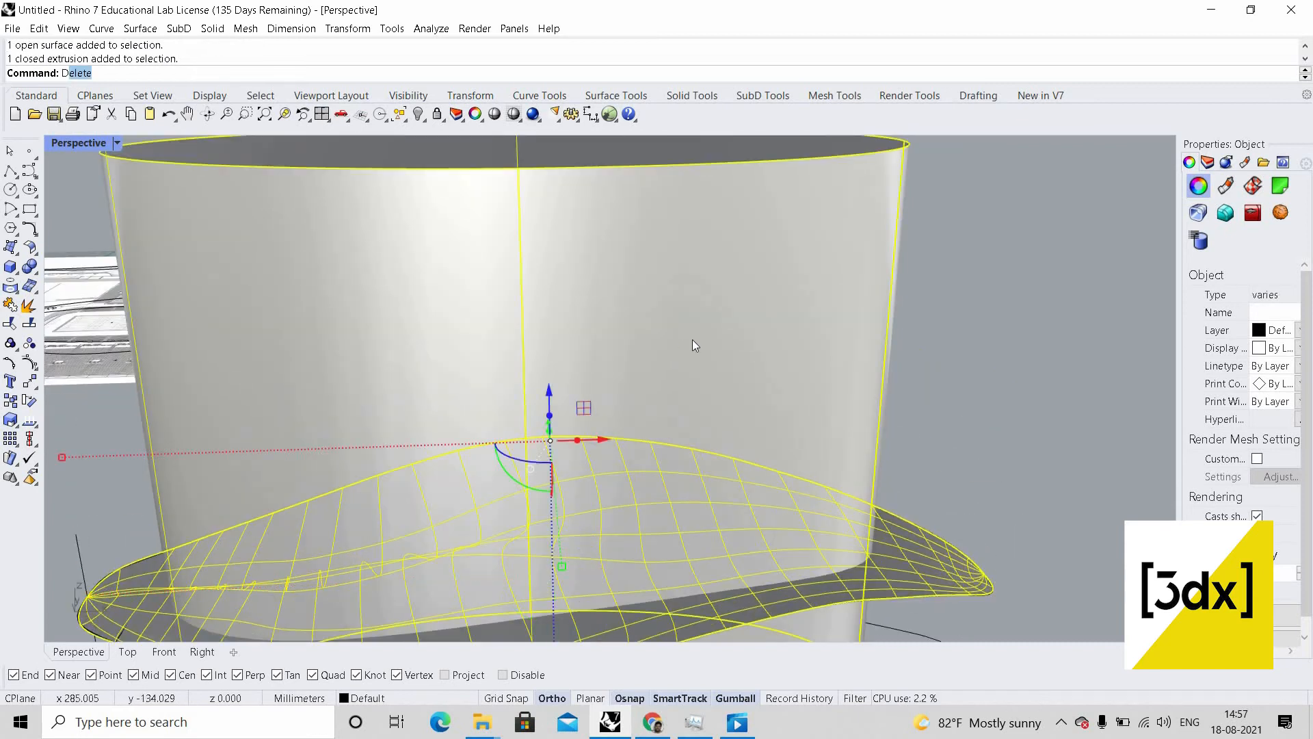
{"action": "key", "text": "Escape"}
{"action": "scroll", "coordinate": [659, 347], "scroll_direction": "down", "scroll_amount": 8}
{"action": "right_click_drag", "start_coordinate": [659, 347], "coordinate": [659, 349]}
{"action": "scroll", "coordinate": [659, 348], "scroll_direction": "up", "scroll_amount": 4}
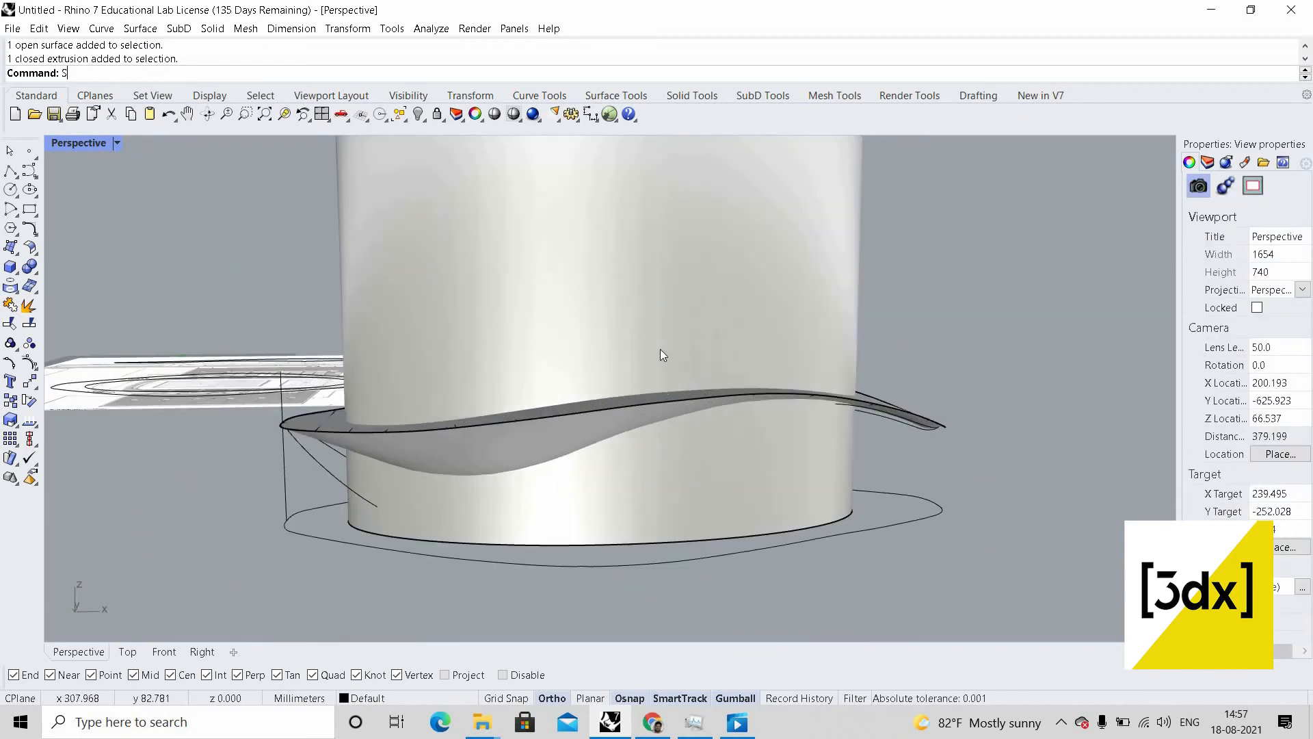
{"action": "type", "text": "Split"}
{"action": "key", "text": "Return"}
{"action": "left_click", "coordinate": [610, 332]}
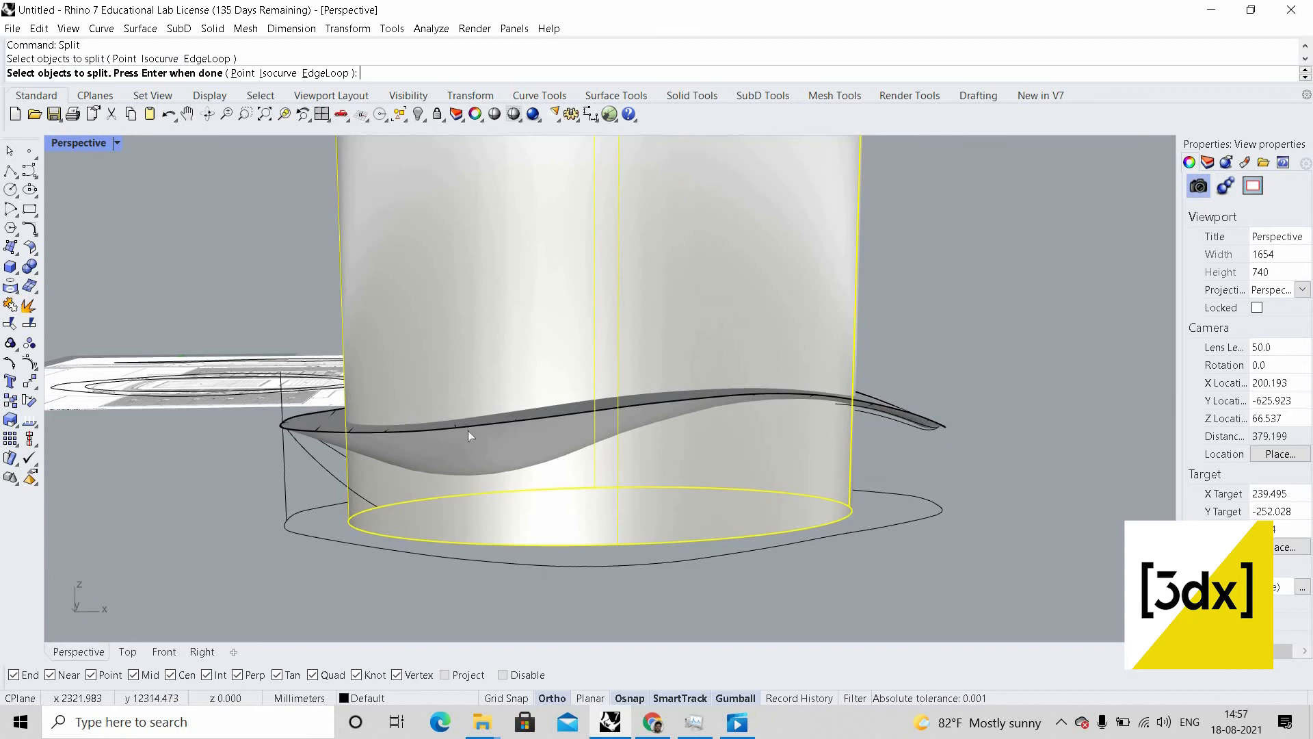
{"action": "key", "text": "Return"}
{"action": "left_click", "coordinate": [463, 444]}
{"action": "key", "text": "Return"}
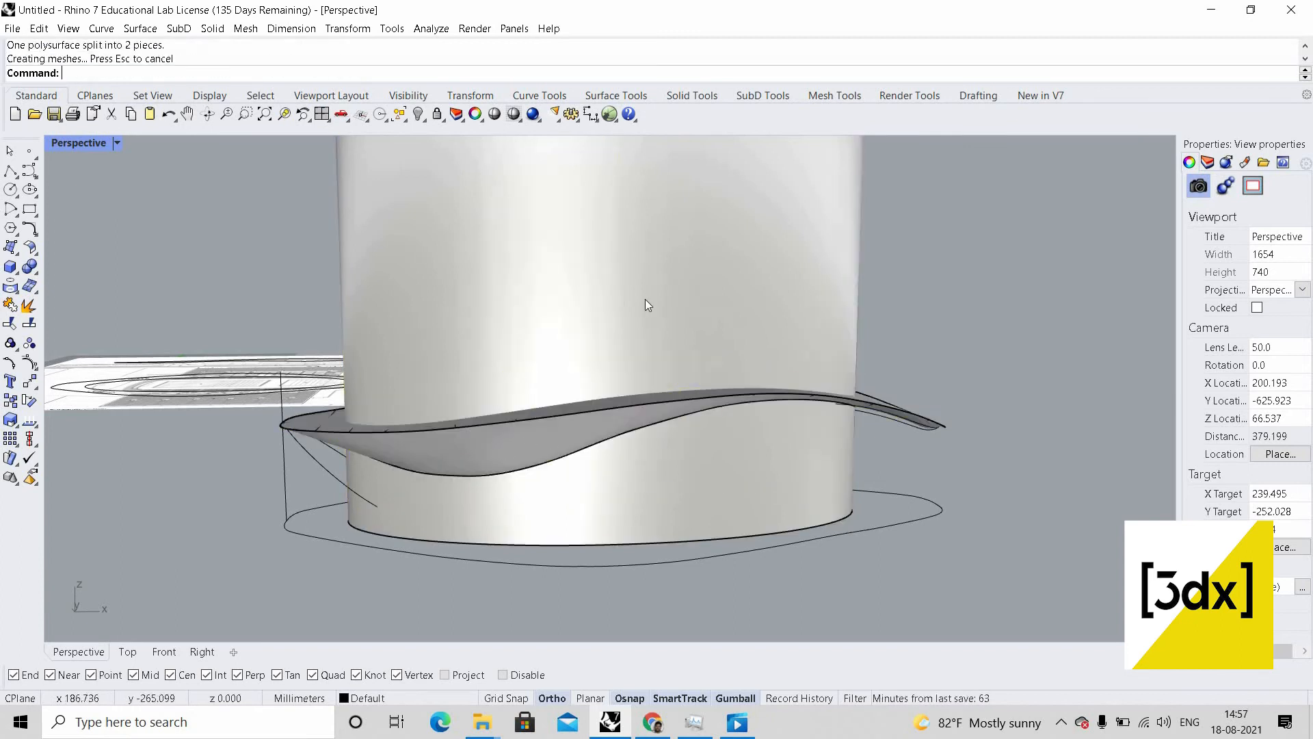
- Delete the portion of the elliptical body that rises above the roof
{"action": "left_click", "coordinate": [648, 299]}
{"action": "key", "text": "Delete"}
{"action": "key", "text": "Delete"}
{"action": "right_click_drag", "start_coordinate": [656, 311], "coordinate": [700, 449]}
{"action": "scroll", "coordinate": [826, 410], "scroll_direction": "down", "scroll_amount": 4}
{"action": "scroll", "coordinate": [699, 448], "scroll_direction": "up", "scroll_amount": 2}
{"action": "scroll", "coordinate": [700, 448], "scroll_direction": "up", "scroll_amount": 3}
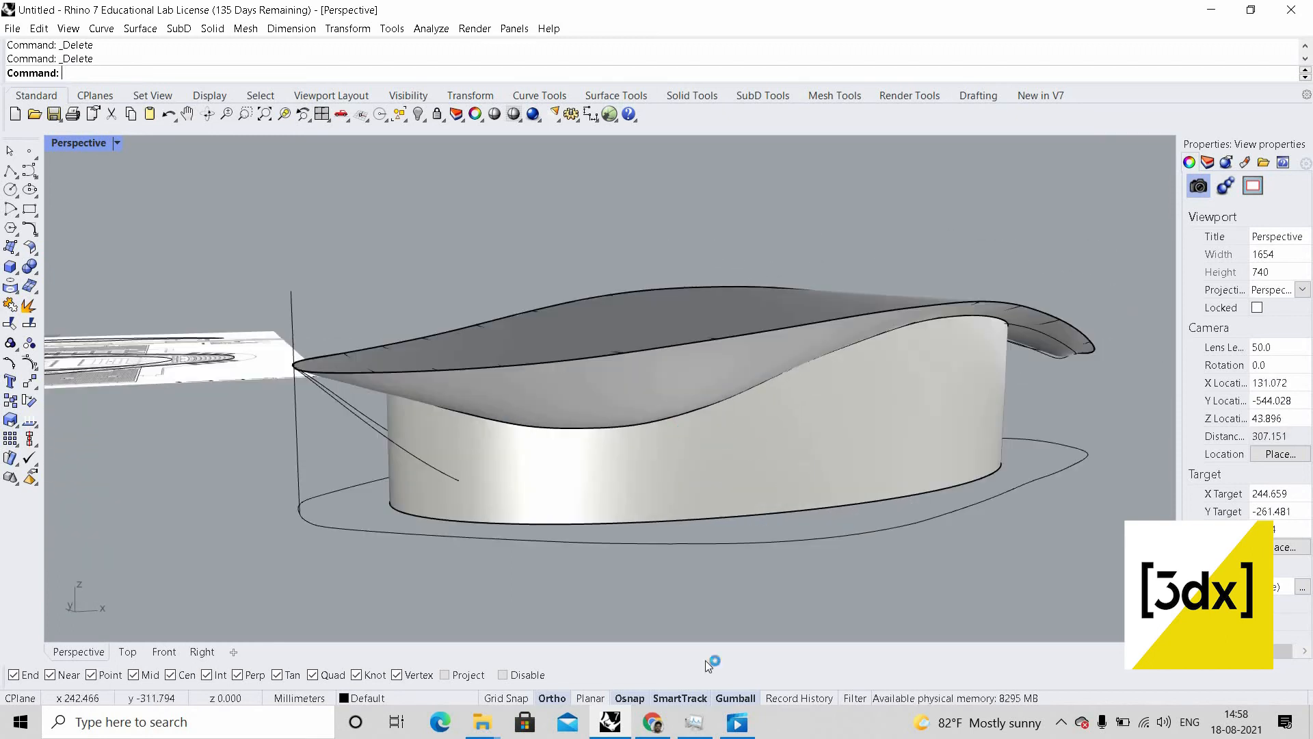
- Switch to Chrome to look over the Zaha Hadid Aquatics Centre reference images, and return to the Rhino model
{"action": "left_click", "coordinate": [671, 732]}
{"action": "scroll", "coordinate": [639, 641], "scroll_direction": "down", "scroll_amount": 3}
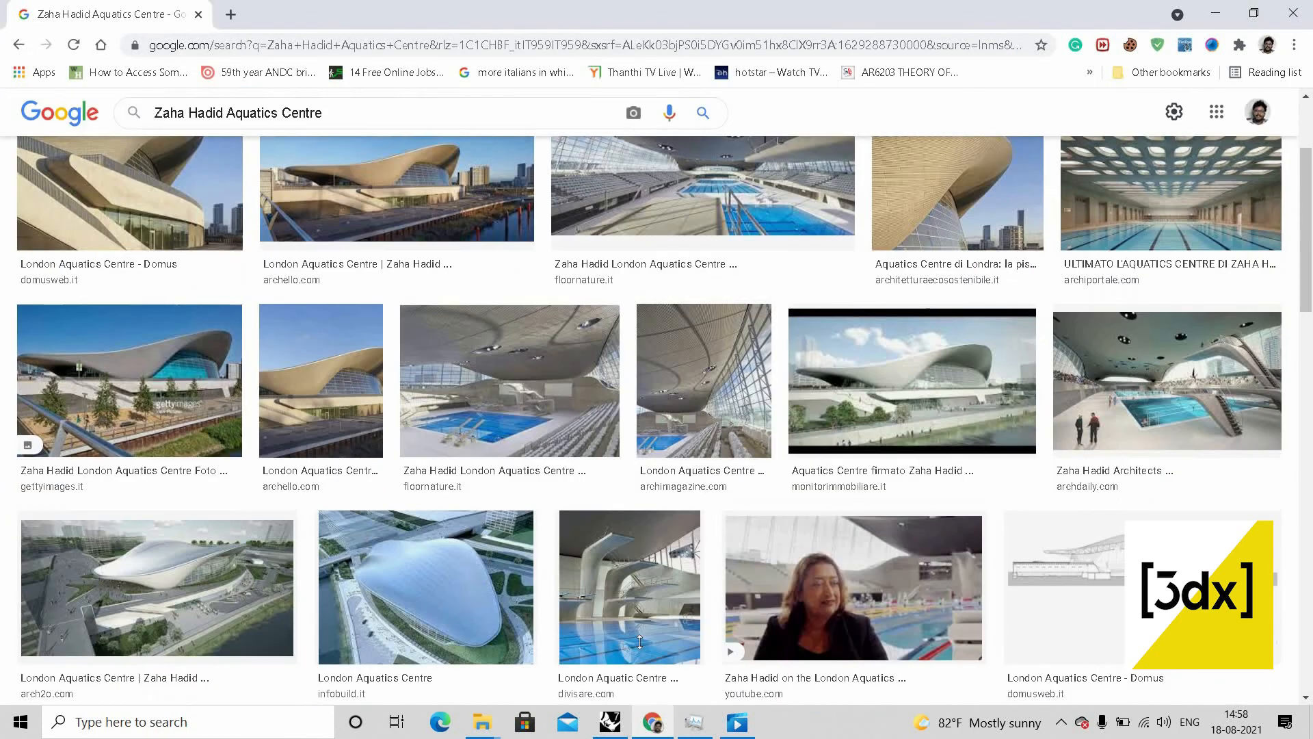
{"action": "key", "text": "alt+Tab"}
{"action": "right_click_drag", "start_coordinate": [677, 453], "coordinate": [754, 518]}
{"action": "scroll", "coordinate": [754, 519], "scroll_direction": "up", "scroll_amount": 5}
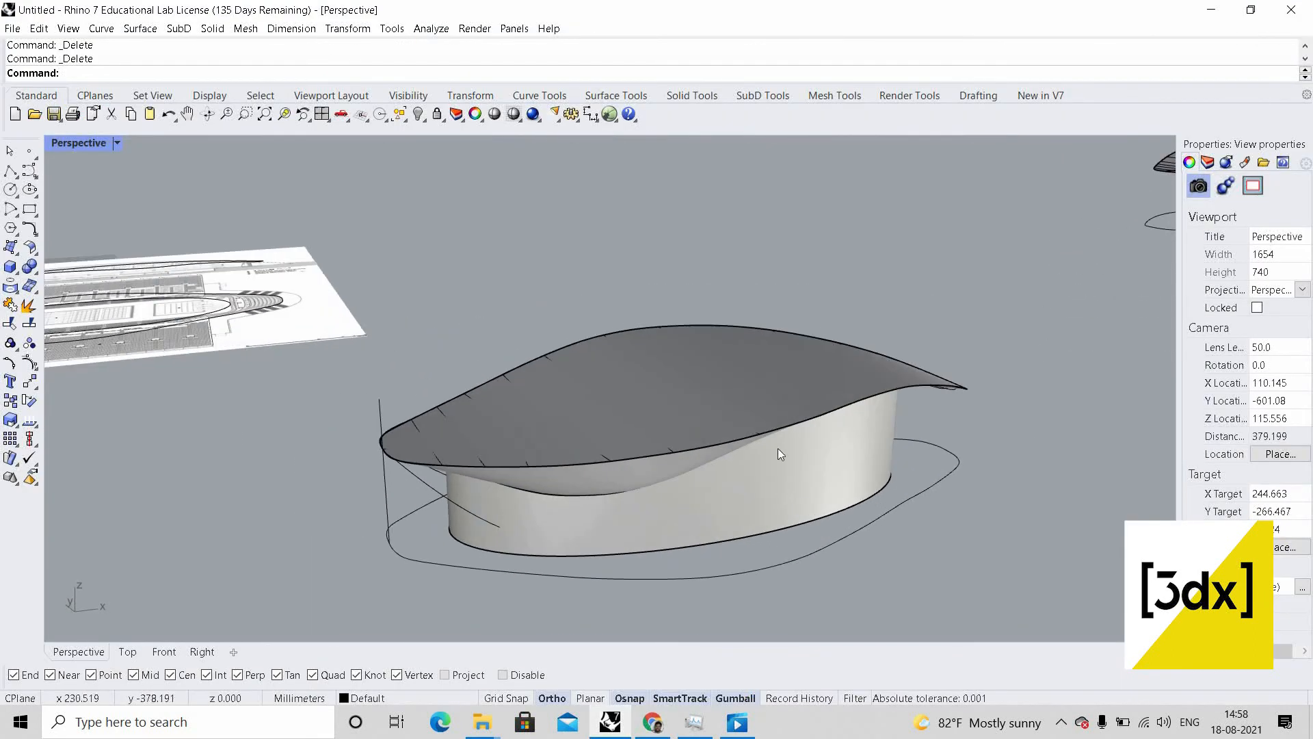
- Try raising the trimmed building body vertically through the roof, and undo the move
{"action": "left_click", "coordinate": [777, 448]}
{"action": "right_click_drag", "start_coordinate": [777, 448], "coordinate": [717, 372]}
{"action": "left_click_drag", "start_coordinate": [716, 336], "coordinate": [720, 305]}
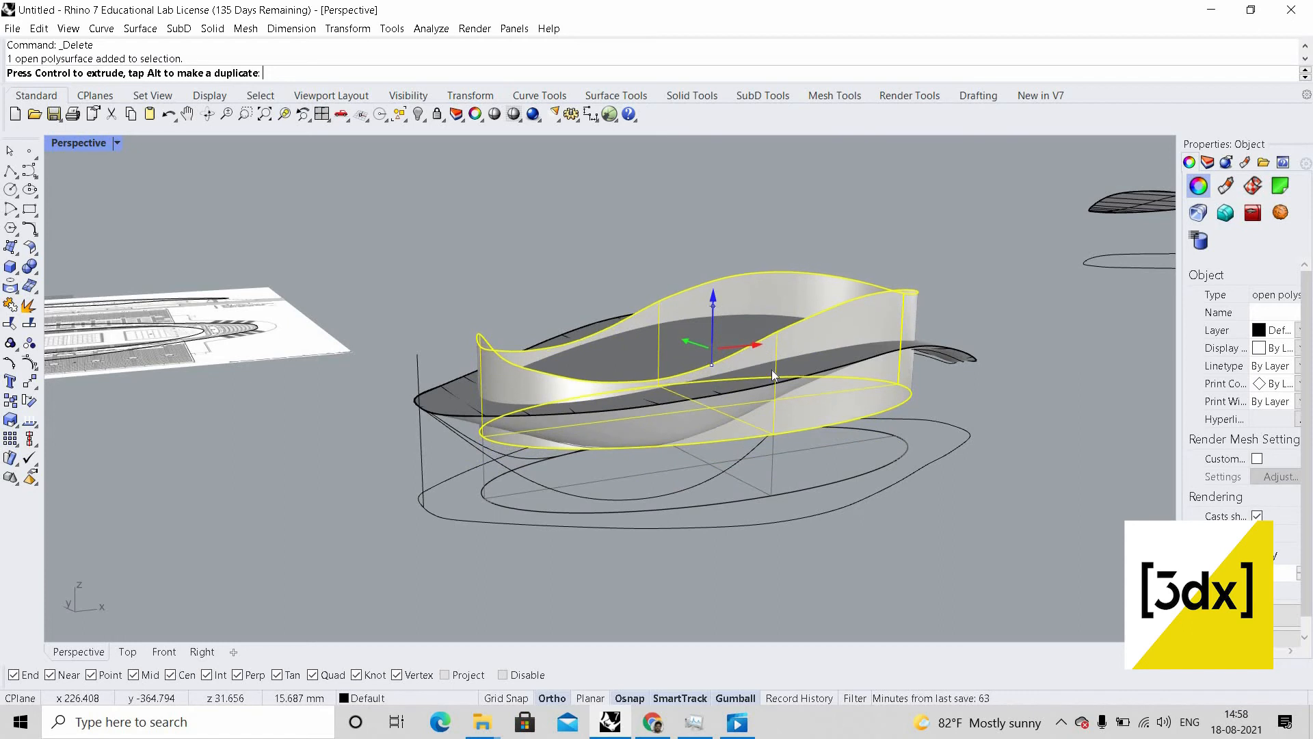
{"action": "key", "text": "ctrl+z"}
{"action": "right_click_drag", "start_coordinate": [981, 329], "coordinate": [960, 312]}
{"action": "left_click", "coordinate": [961, 312]}
{"action": "scroll", "coordinate": [976, 334], "scroll_direction": "up", "scroll_amount": 4}
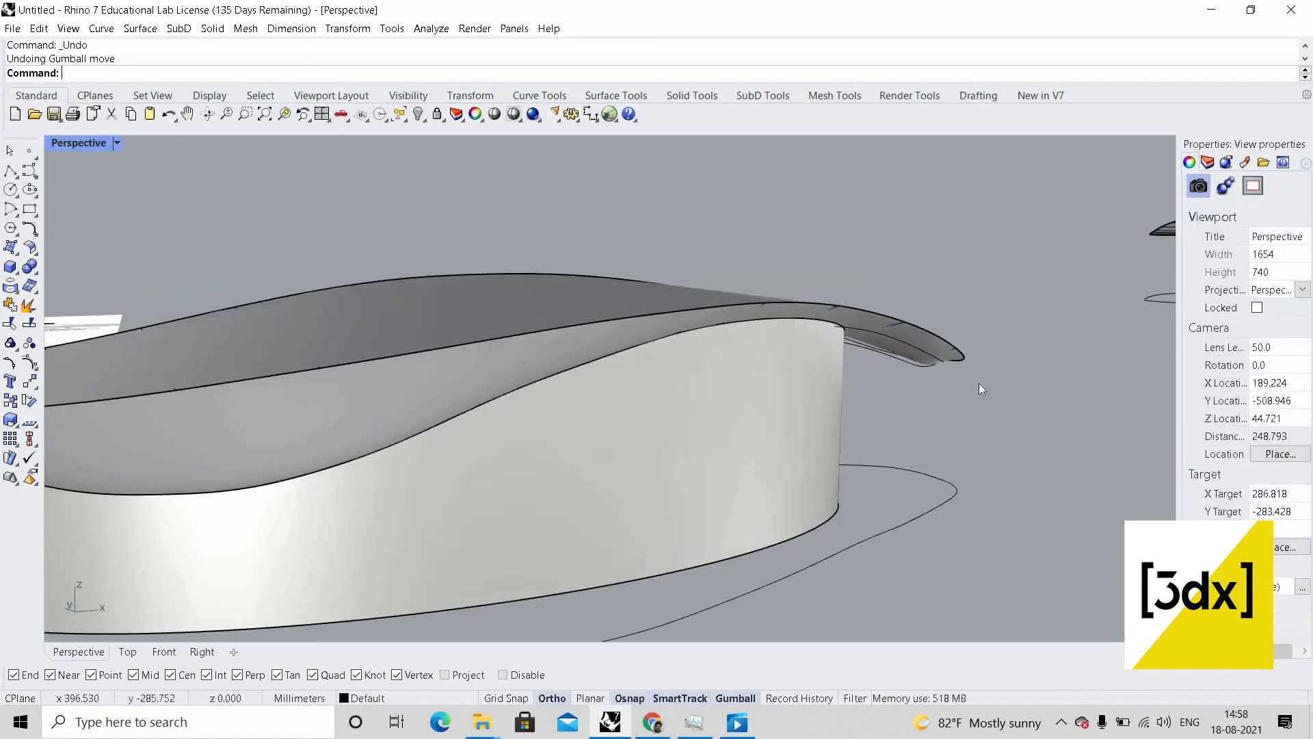
- Lower the roof surfaces and edge curves further into the building body, leaving the two guide curves in place
{"action": "left_click_drag", "start_coordinate": [978, 382], "coordinate": [597, 276]}
{"action": "scroll", "coordinate": [1012, 387], "scroll_direction": "down", "scroll_amount": 6}
{"action": "left_click_drag", "start_coordinate": [517, 229], "coordinate": [1045, 424]}
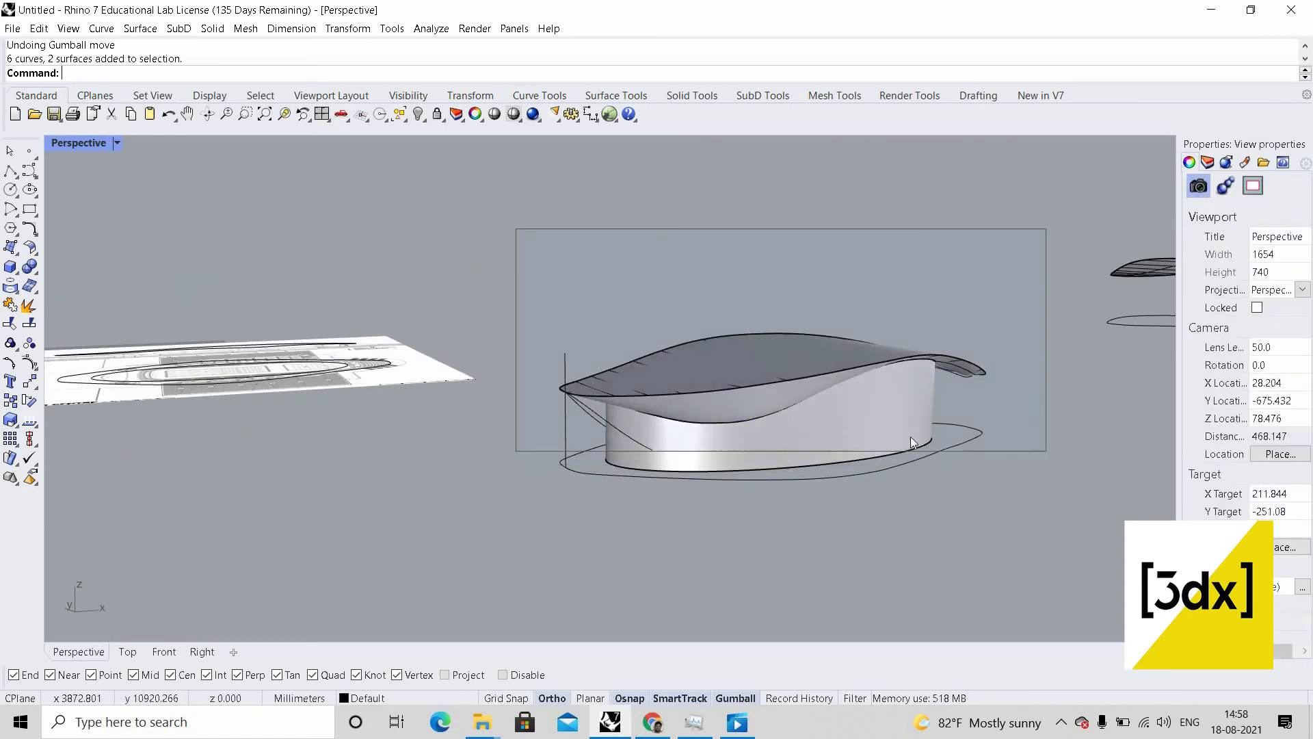
{"action": "scroll", "coordinate": [786, 329], "scroll_direction": "up", "scroll_amount": 3}
{"action": "left_click_drag", "start_coordinate": [781, 357], "coordinate": [778, 391]}
{"action": "right_click_drag", "start_coordinate": [778, 390], "coordinate": [757, 448]}
{"action": "key", "text": "Escape"}
{"action": "scroll", "coordinate": [787, 409], "scroll_direction": "up", "scroll_amount": 3}
{"action": "scroll", "coordinate": [786, 409], "scroll_direction": "down", "scroll_amount": 3}
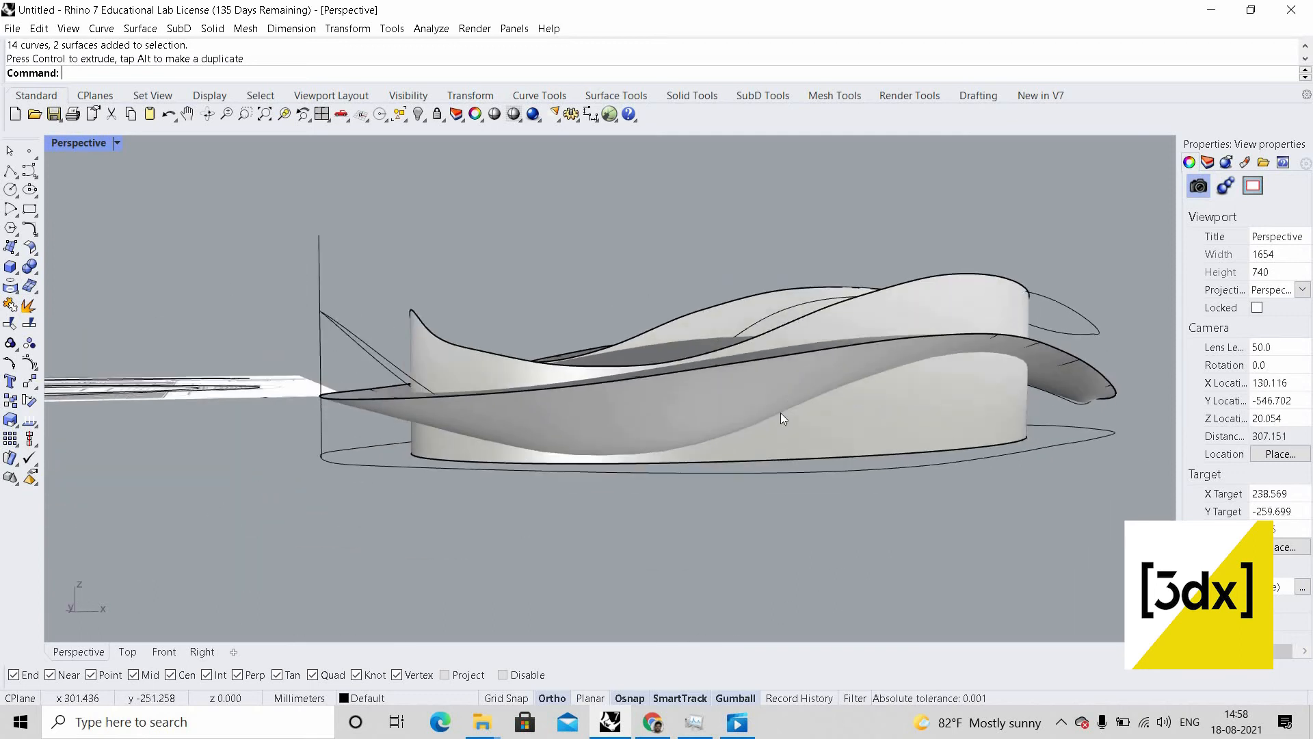
- Split the building body with the lowered roof's underside and delete the piece above it
{"action": "key", "text": "Return"}
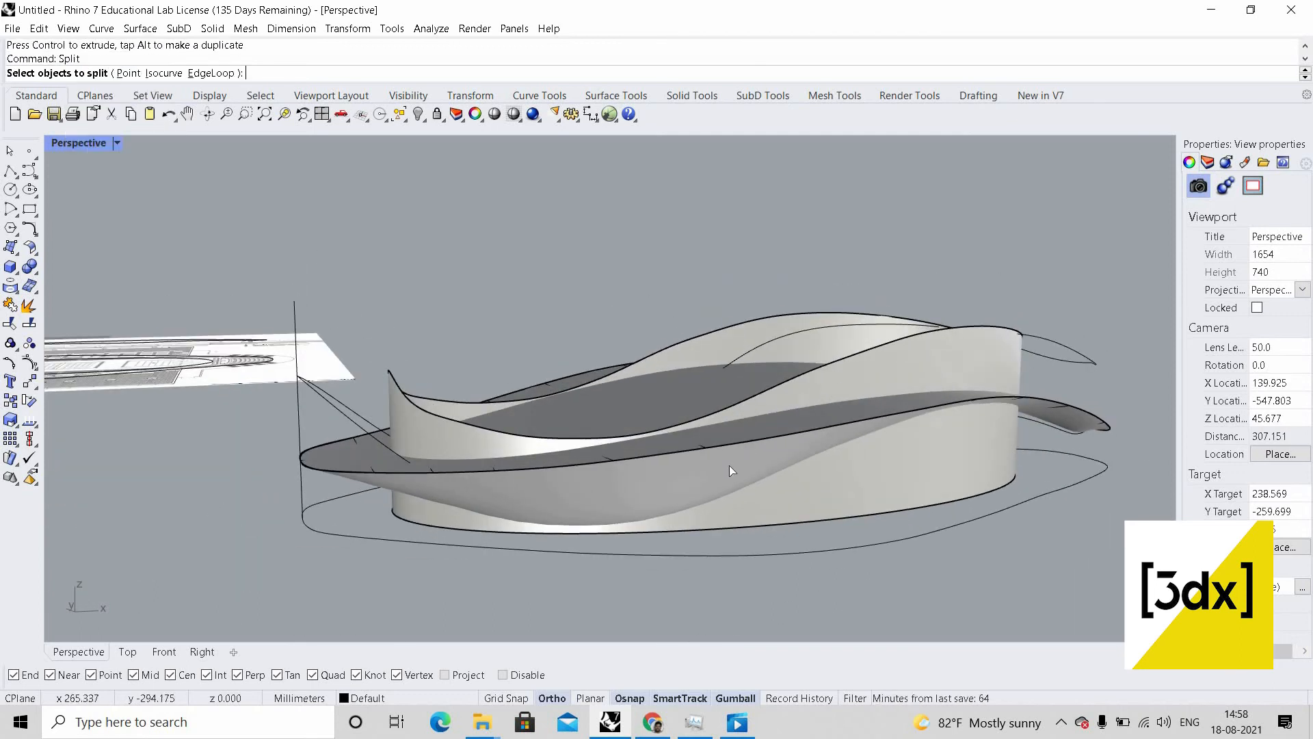
{"action": "left_click", "coordinate": [830, 458]}
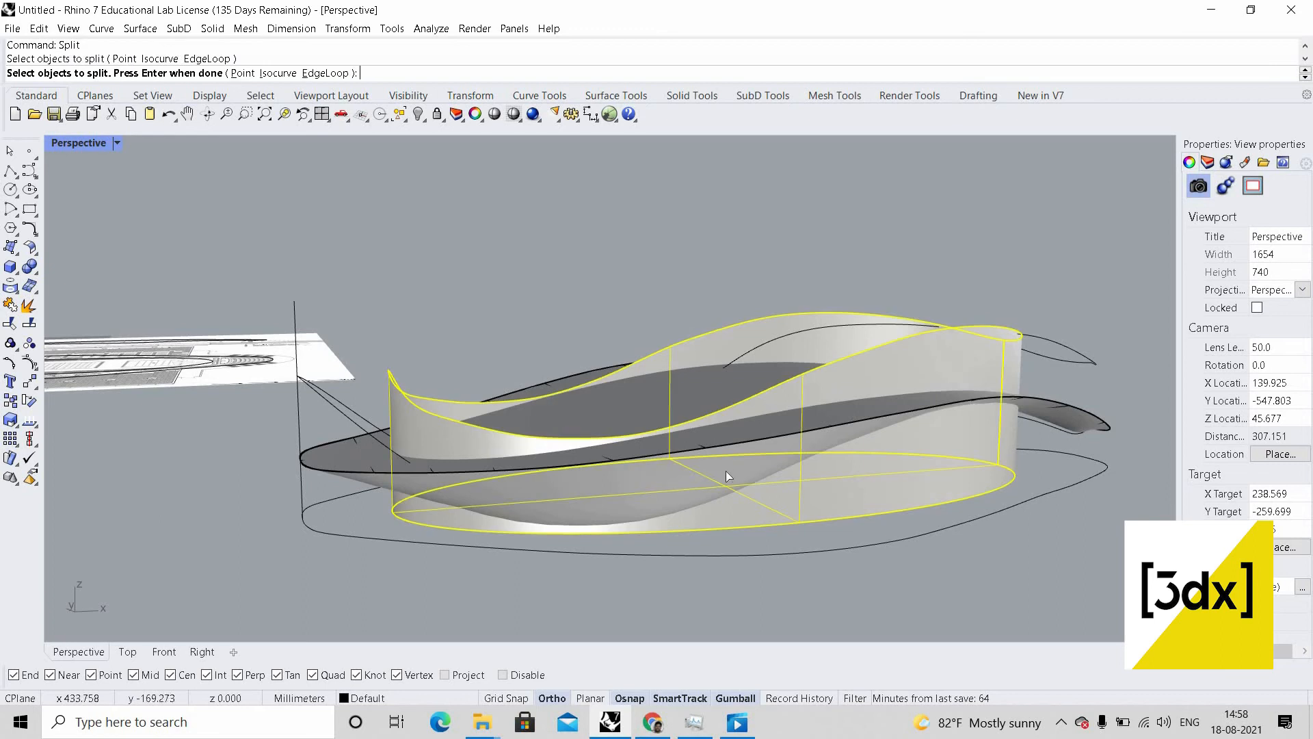
{"action": "key", "text": "Return"}
{"action": "left_click", "coordinate": [724, 477]}
{"action": "key", "text": "Return"}
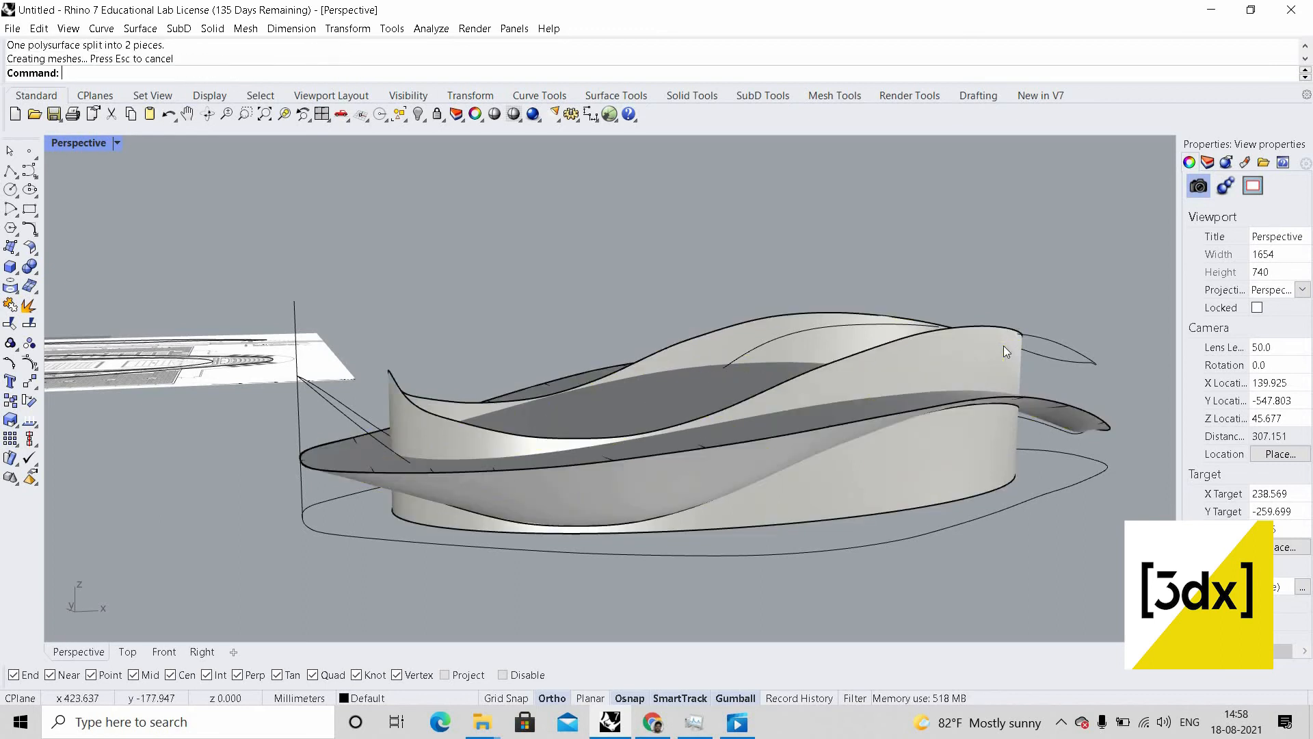
{"action": "left_click", "coordinate": [931, 420]}
{"action": "key", "text": "Delete"}
- Hide the two guide curves left above the lowered roof
{"action": "left_click_drag", "start_coordinate": [1014, 348], "coordinate": [955, 294]}
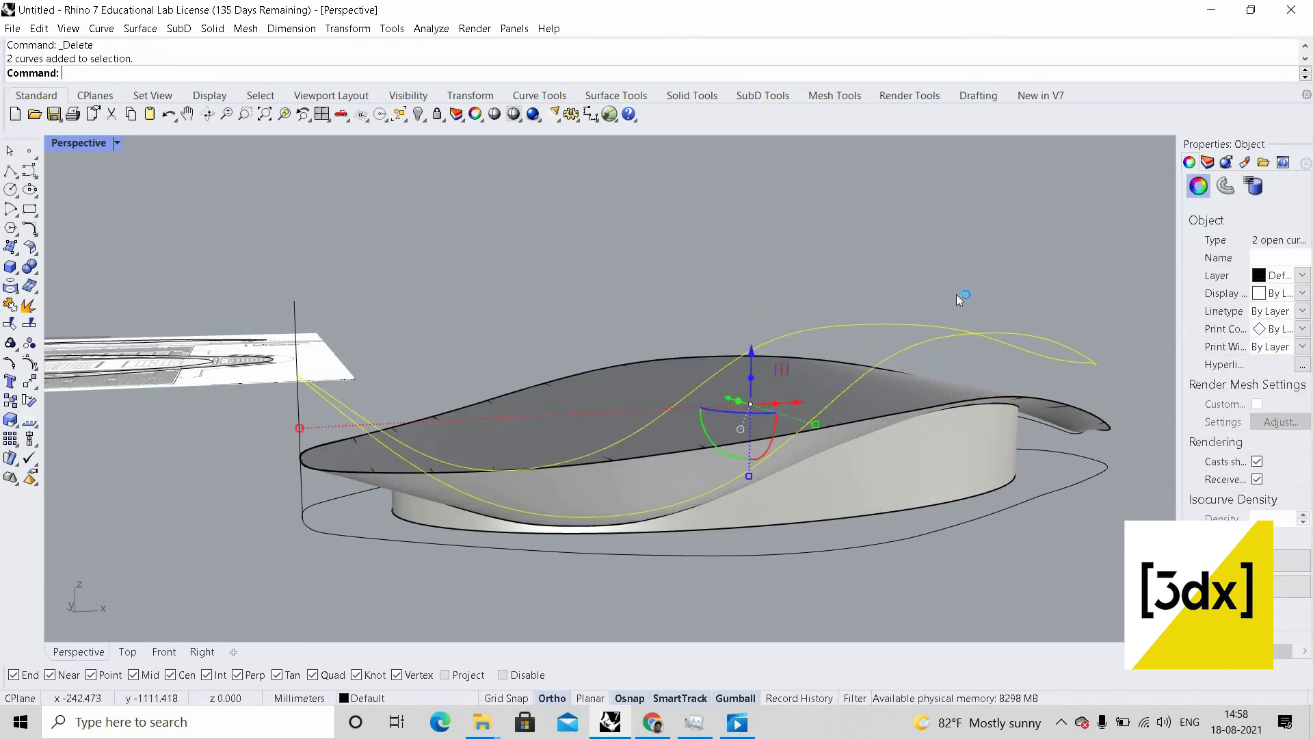
{"action": "middle_click", "coordinate": [956, 294]}
{"action": "left_click", "coordinate": [917, 287]}
{"action": "right_click_drag", "start_coordinate": [910, 314], "coordinate": [950, 379]}
{"action": "scroll", "coordinate": [950, 379], "scroll_direction": "up", "scroll_amount": 4}
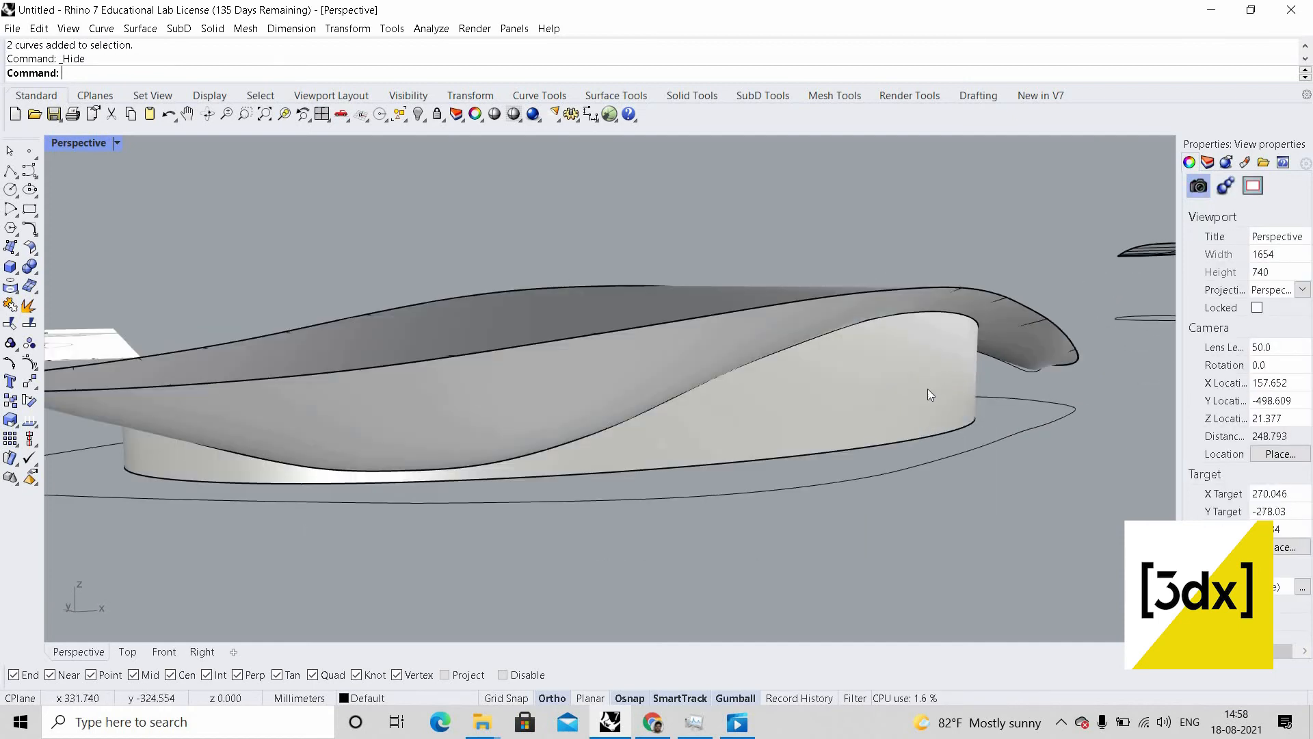
{"action": "scroll", "coordinate": [900, 402], "scroll_direction": "down", "scroll_amount": 4}
{"action": "right_click_drag", "start_coordinate": [879, 416], "coordinate": [801, 461]}
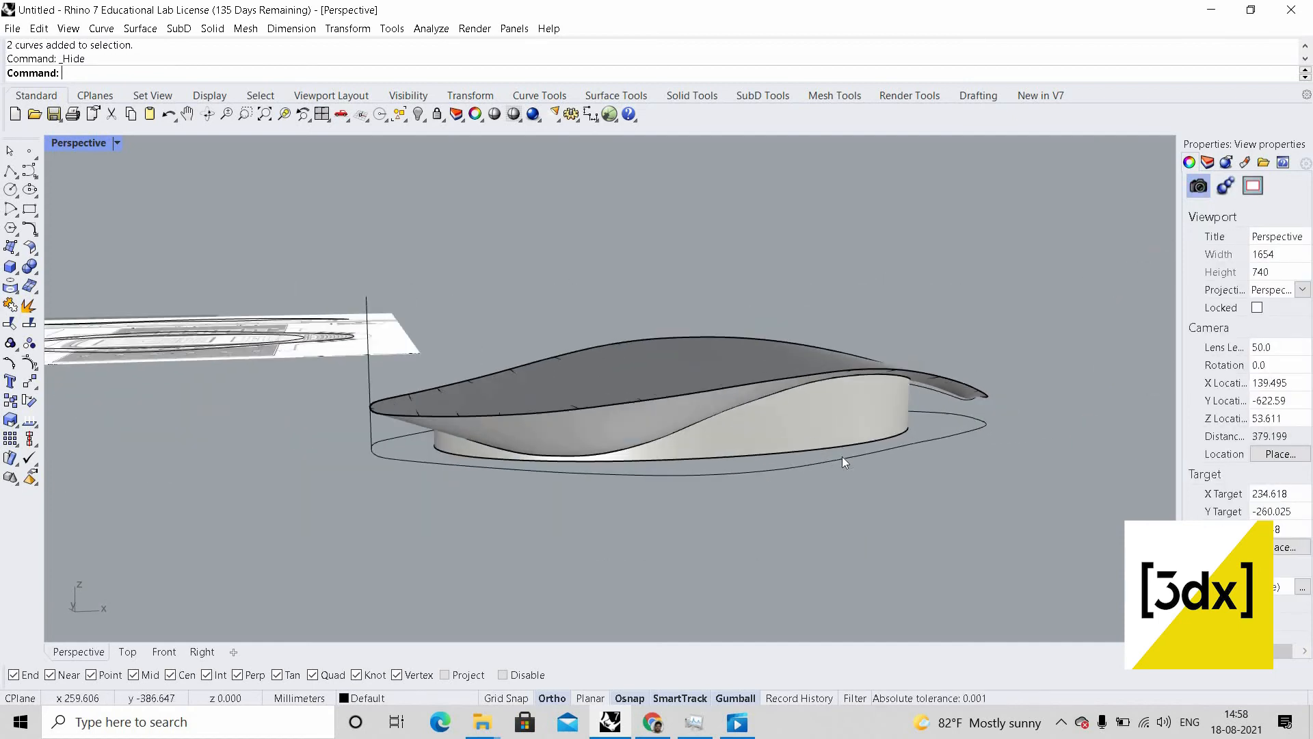
- Draw a vertical line from the base ellipse up the building body's side wall to the roof's underside
{"action": "scroll", "coordinate": [843, 454], "scroll_direction": "up", "scroll_amount": 4}
{"action": "left_click", "coordinate": [849, 443]}
{"action": "key", "text": "Return"}
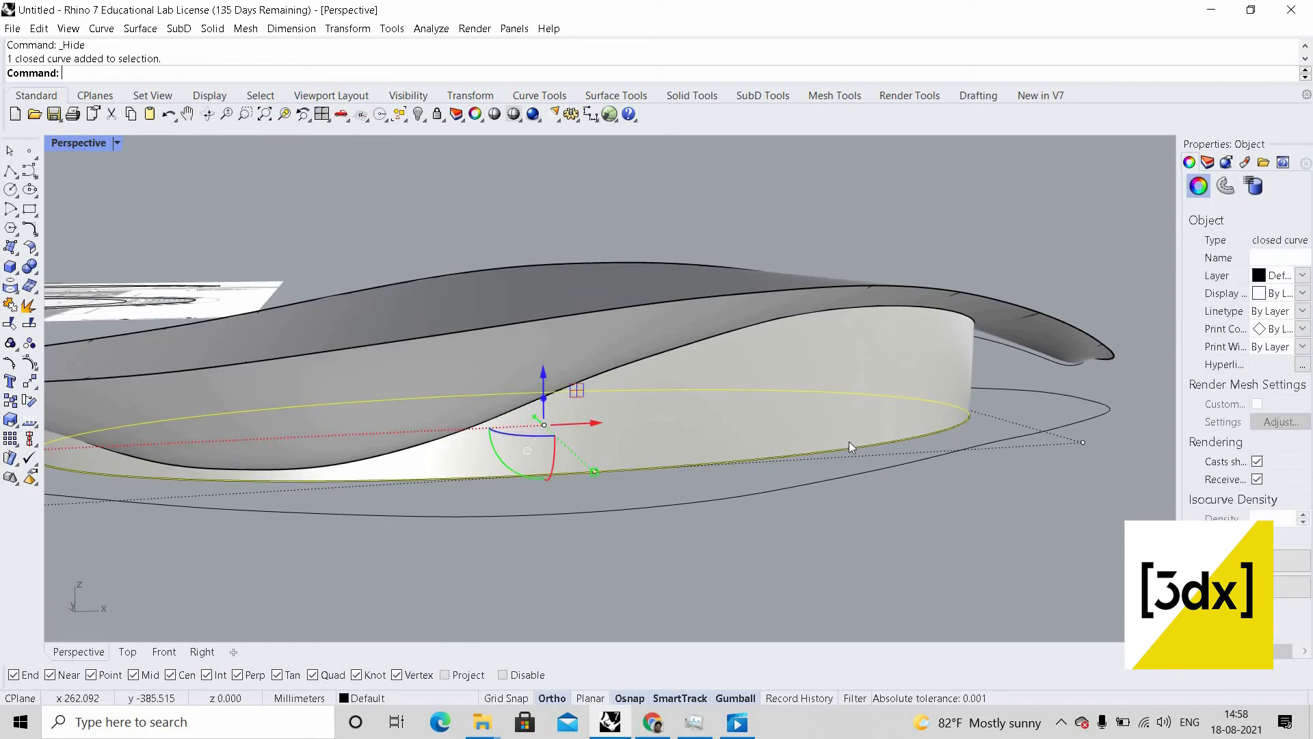
{"action": "key", "text": "Escape"}
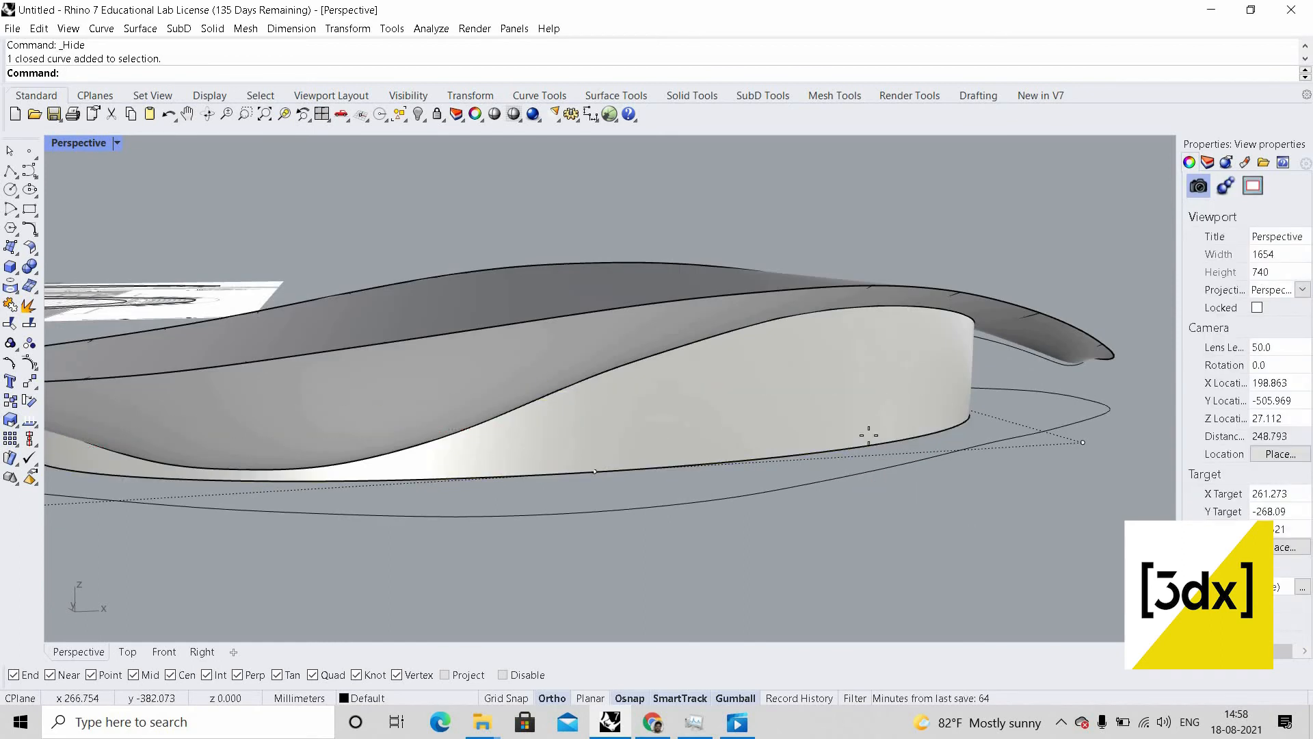
{"action": "key", "text": "Return"}
{"action": "type", "text": "v"}
{"action": "key", "text": "Return"}
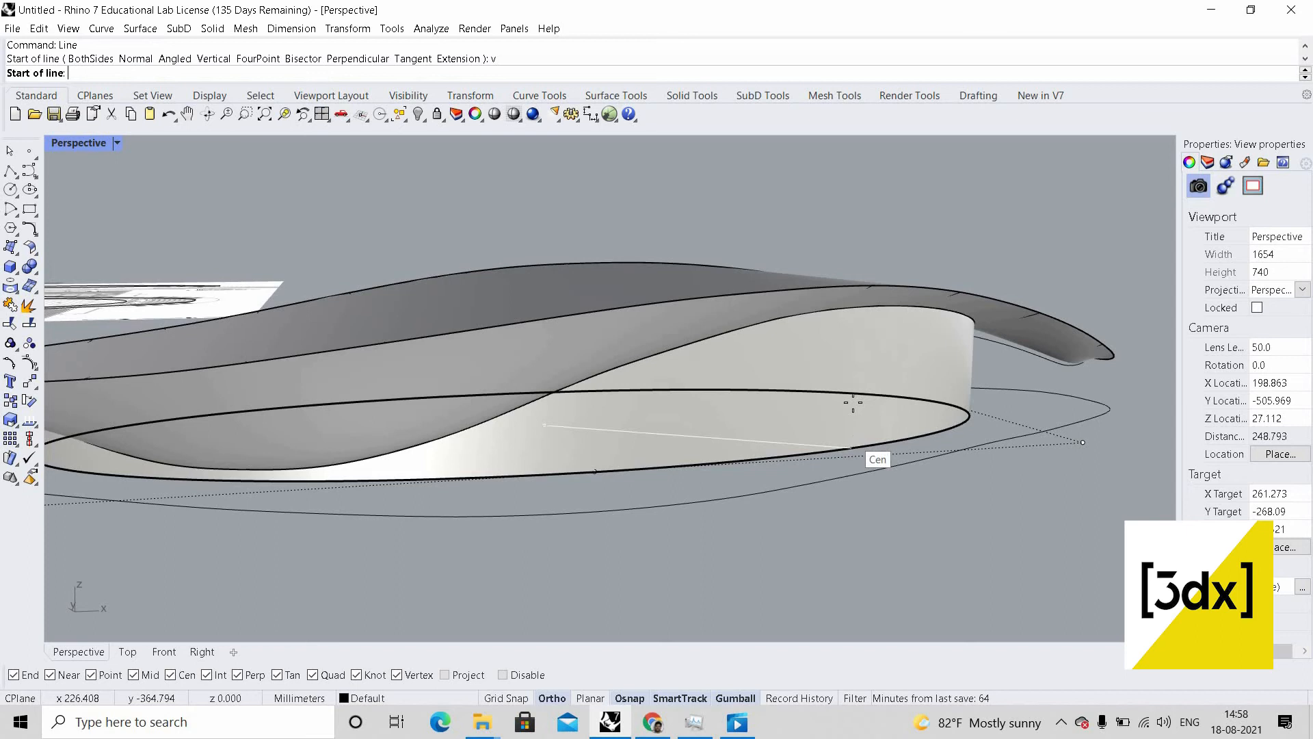
{"action": "left_click", "coordinate": [853, 447]}
{"action": "left_click", "coordinate": [862, 313]}
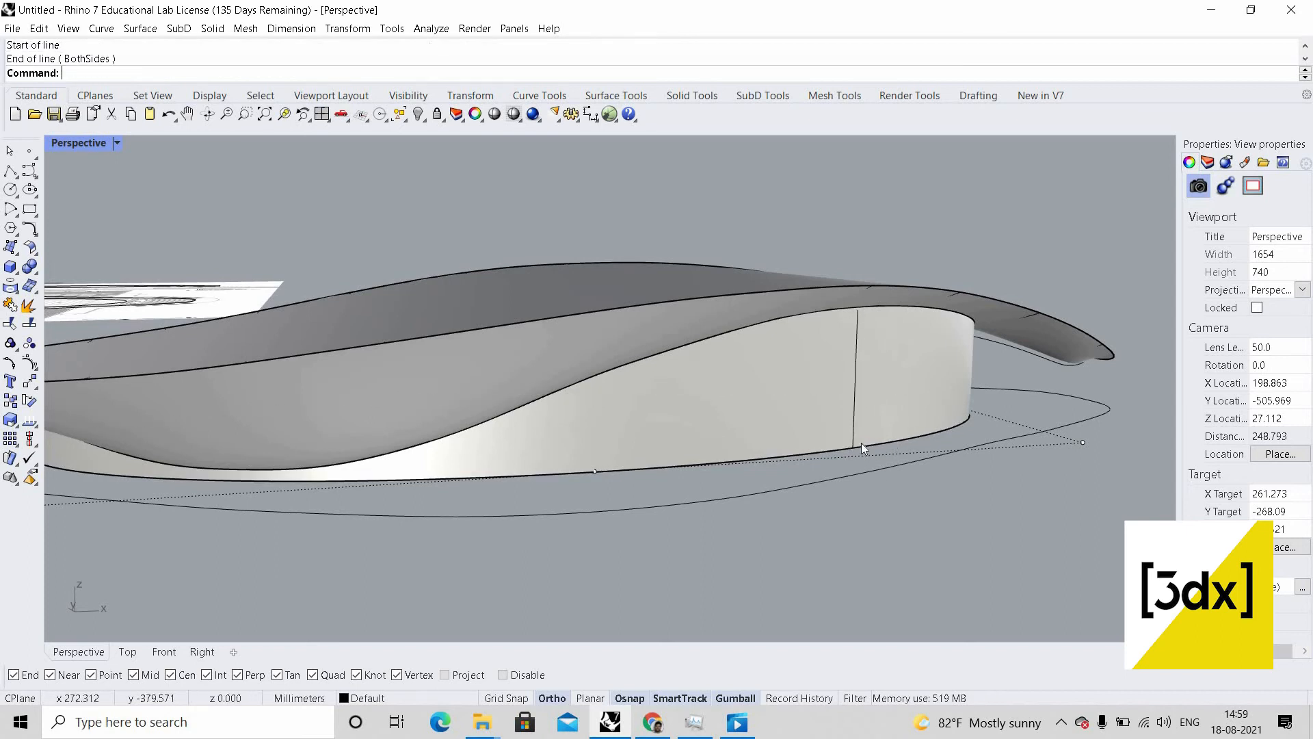
- Try to contour the base ellipse at 2 mm spacing, with the direction running up the vertical line
{"action": "scroll", "coordinate": [867, 446], "scroll_direction": "up", "scroll_amount": 3}
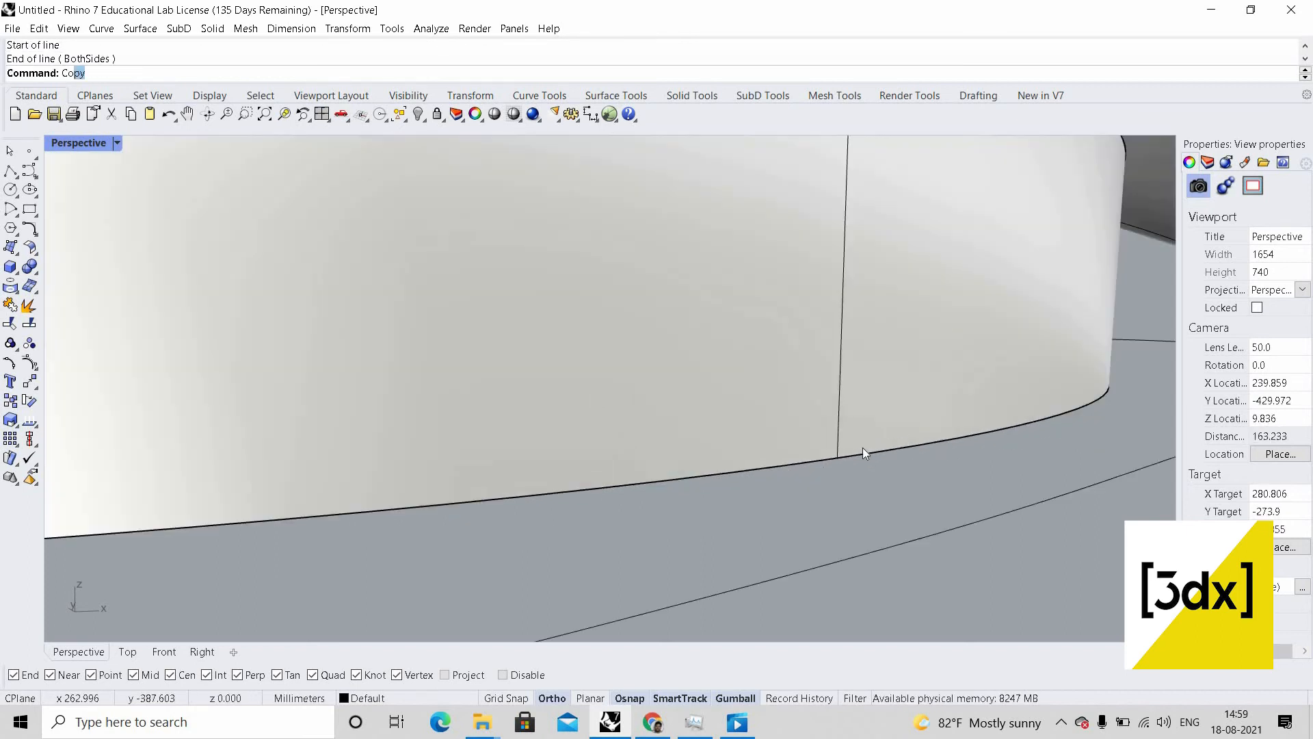
{"action": "type", "text": "ntour"}
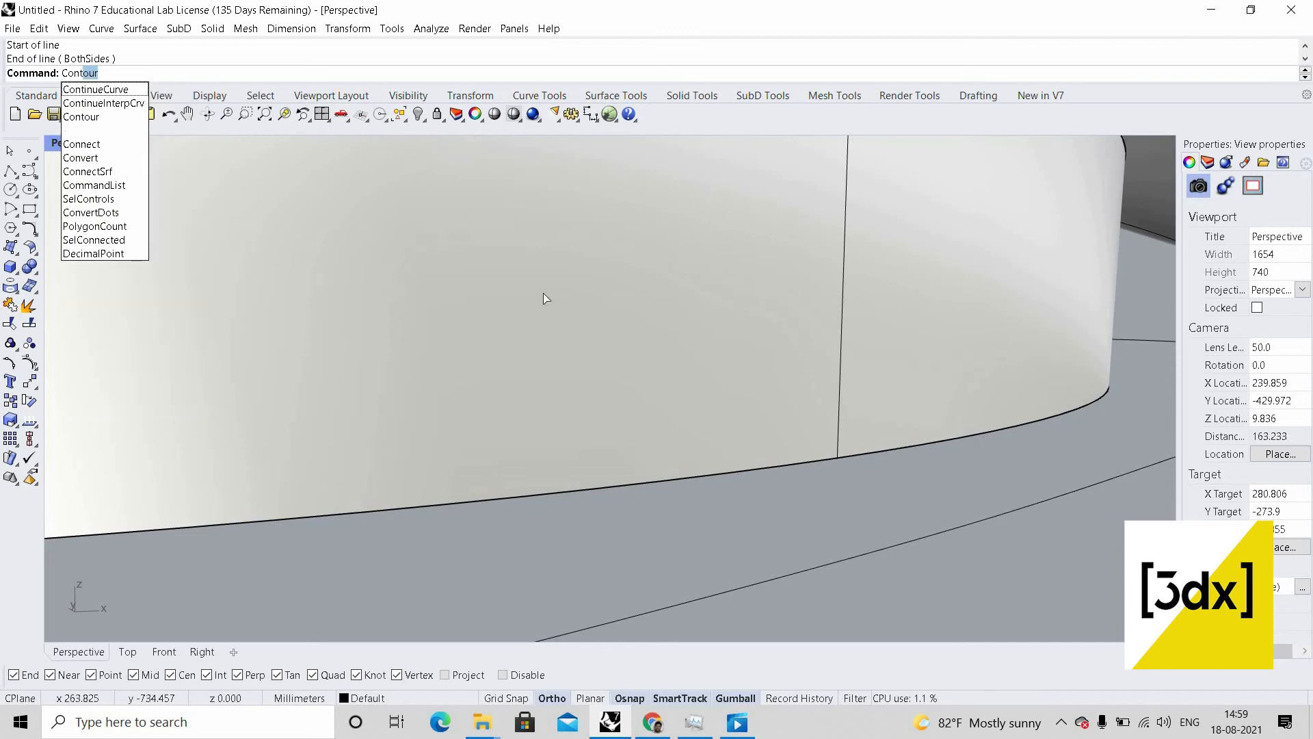
{"action": "key", "text": "Return"}
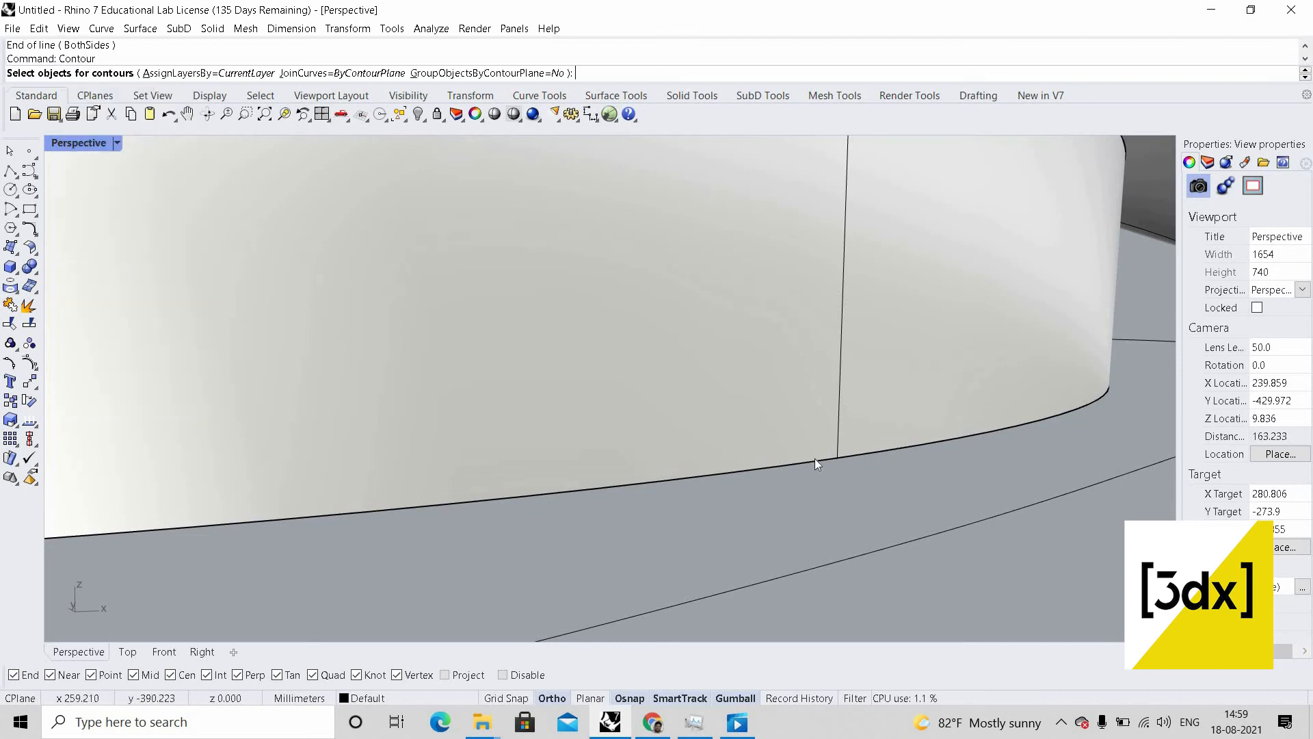
{"action": "left_click", "coordinate": [818, 458]}
{"action": "left_click", "coordinate": [869, 501]}
{"action": "key", "text": "Return"}
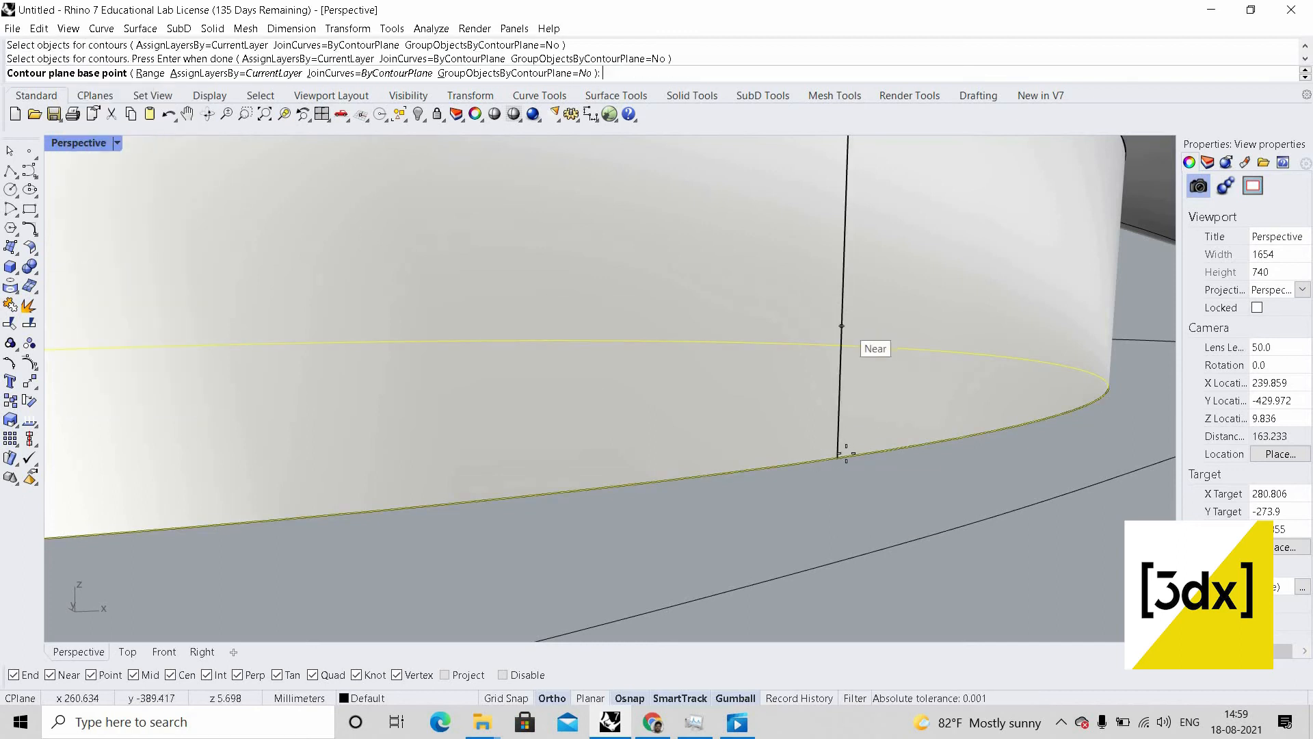
{"action": "left_click", "coordinate": [842, 355]}
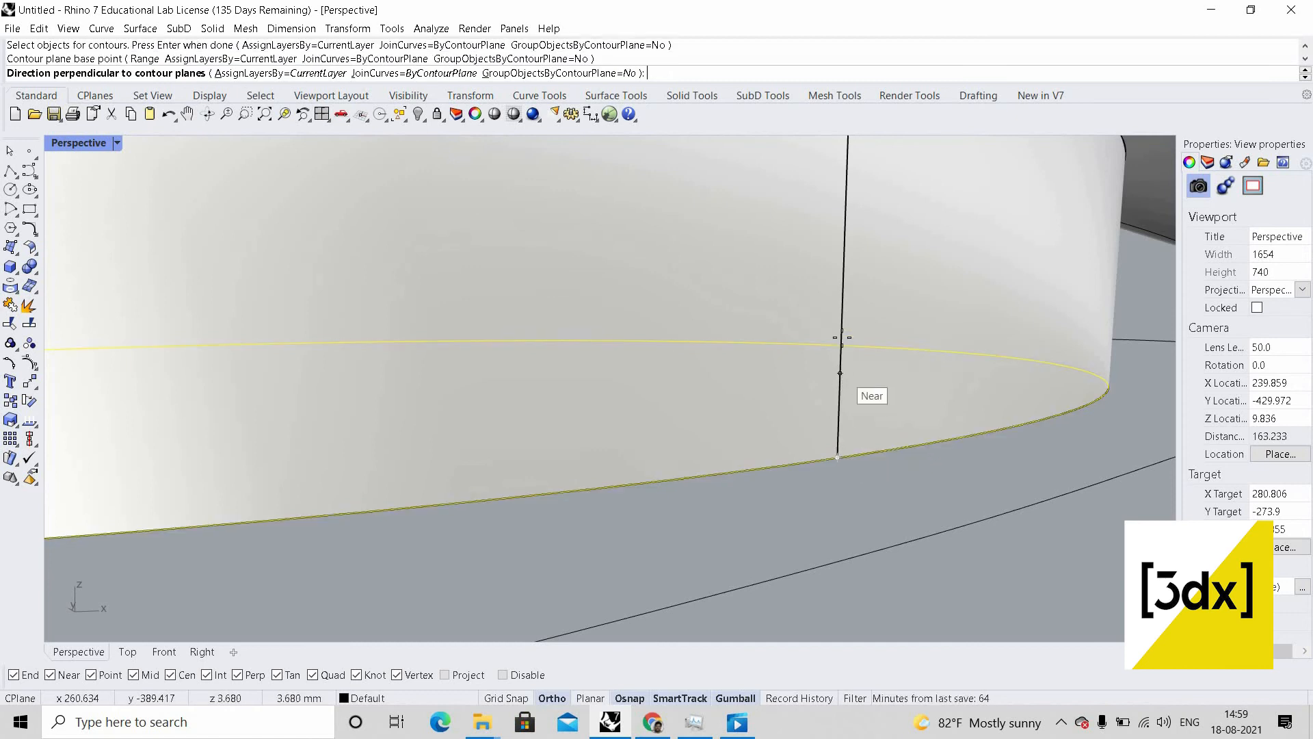
{"action": "left_click", "coordinate": [842, 330]}
{"action": "key", "text": "Return"}
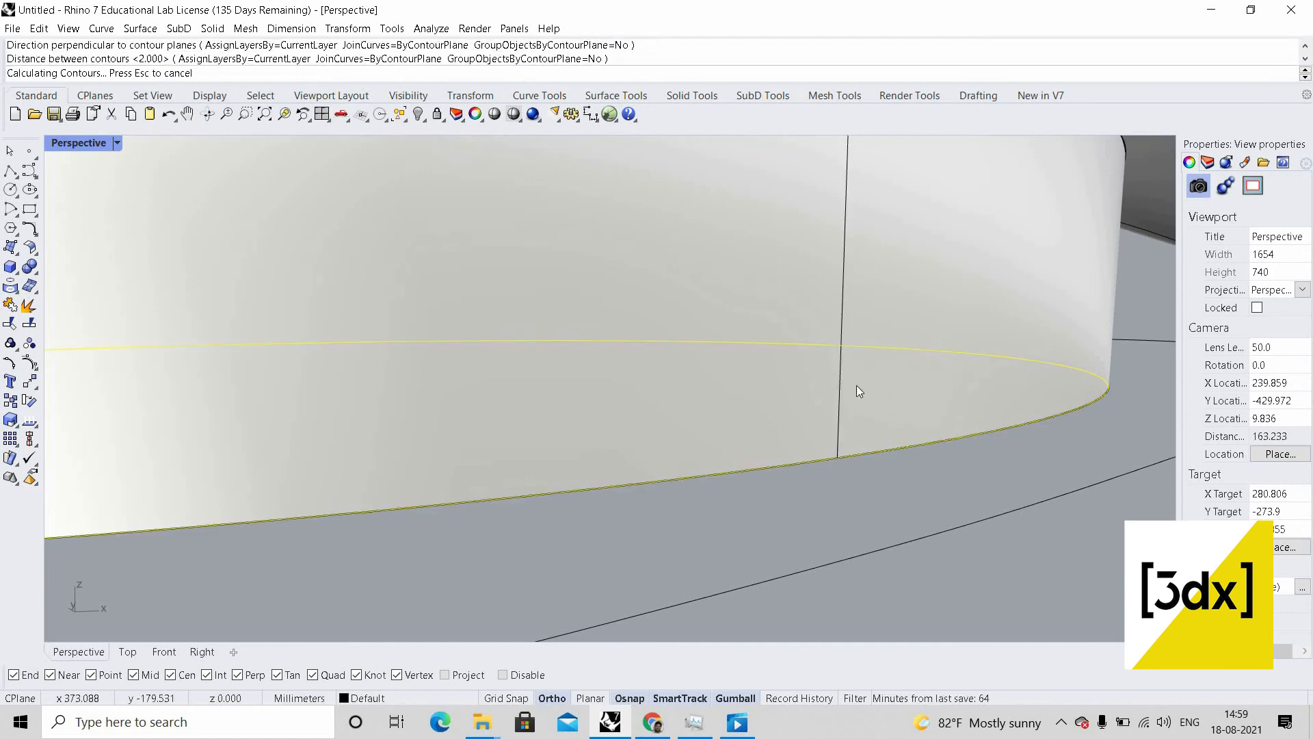
- Try contouring the base ellipse again up to the vertical line's midpoint, using a smaller contour spacing
{"action": "scroll", "coordinate": [875, 354], "scroll_direction": "down", "scroll_amount": 5}
{"action": "scroll", "coordinate": [896, 360], "scroll_direction": "up", "scroll_amount": 3}
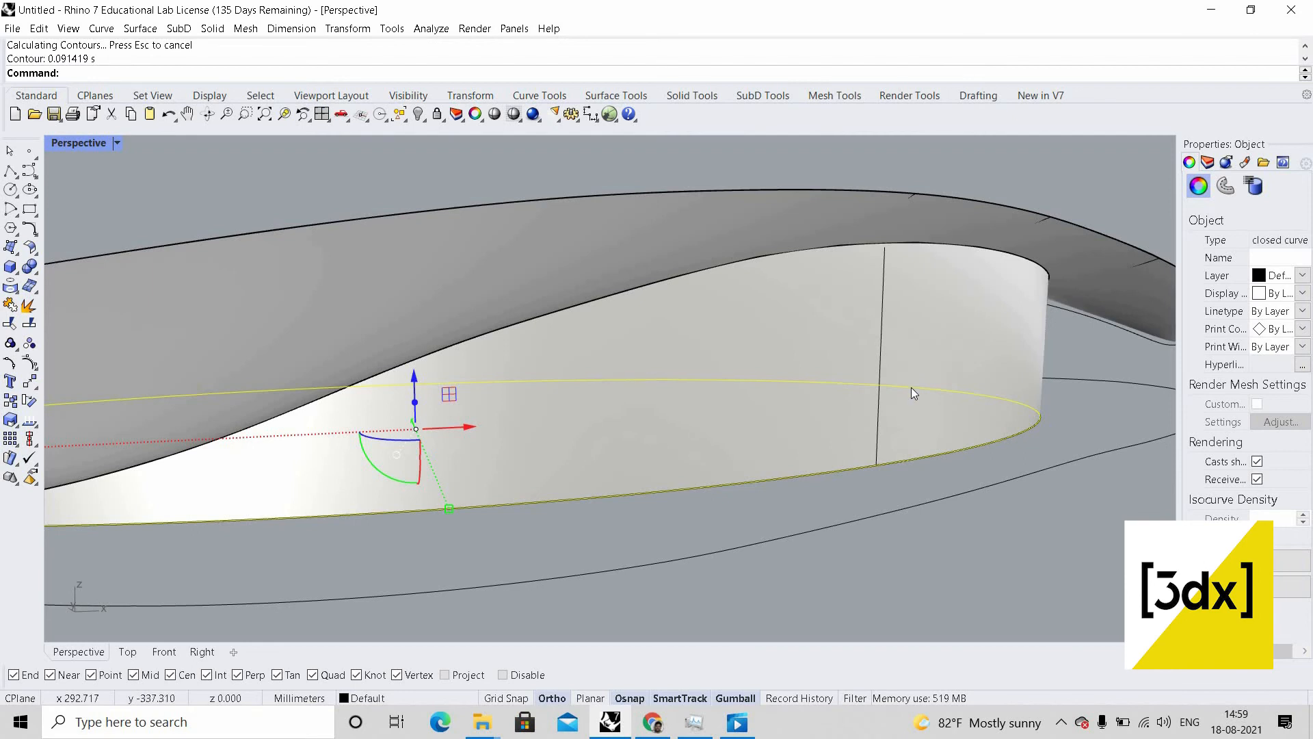
{"action": "key", "text": "Return"}
{"action": "scroll", "coordinate": [848, 428], "scroll_direction": "up", "scroll_amount": 6}
{"action": "scroll", "coordinate": [868, 455], "scroll_direction": "down", "scroll_amount": 4}
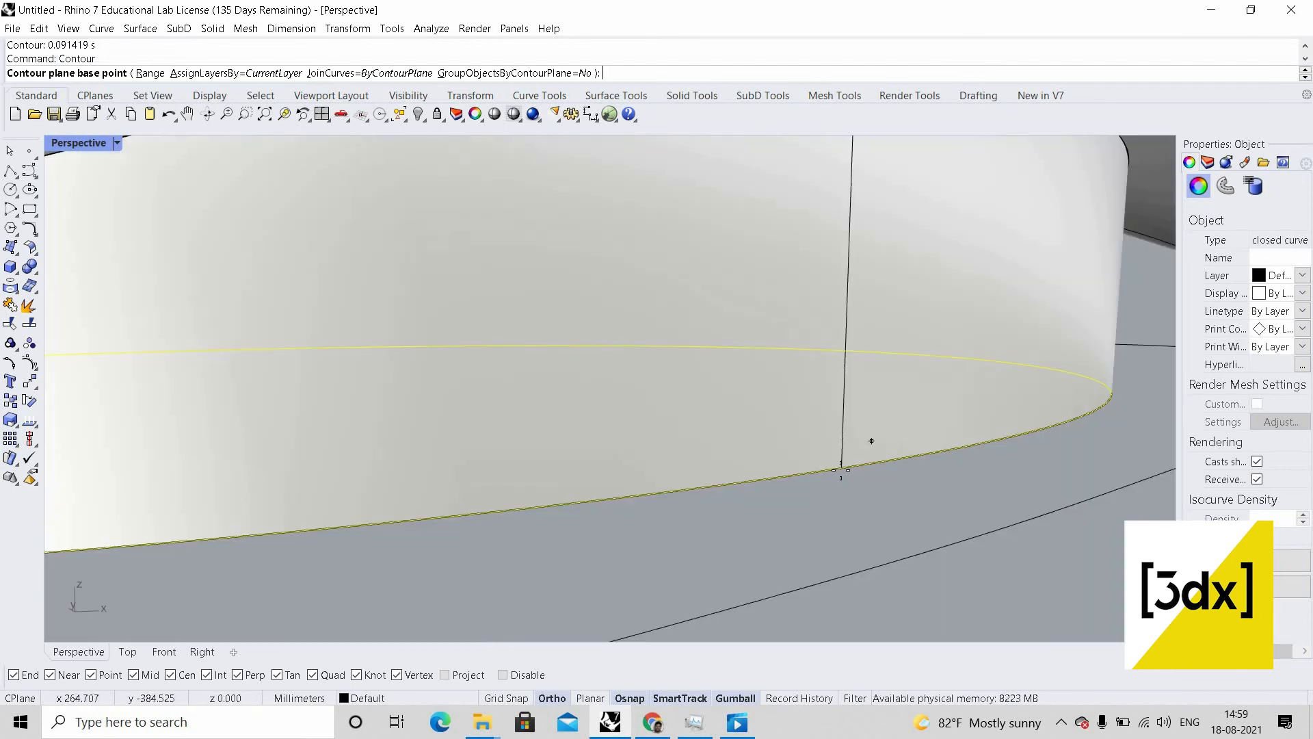
{"action": "left_click", "coordinate": [849, 358]}
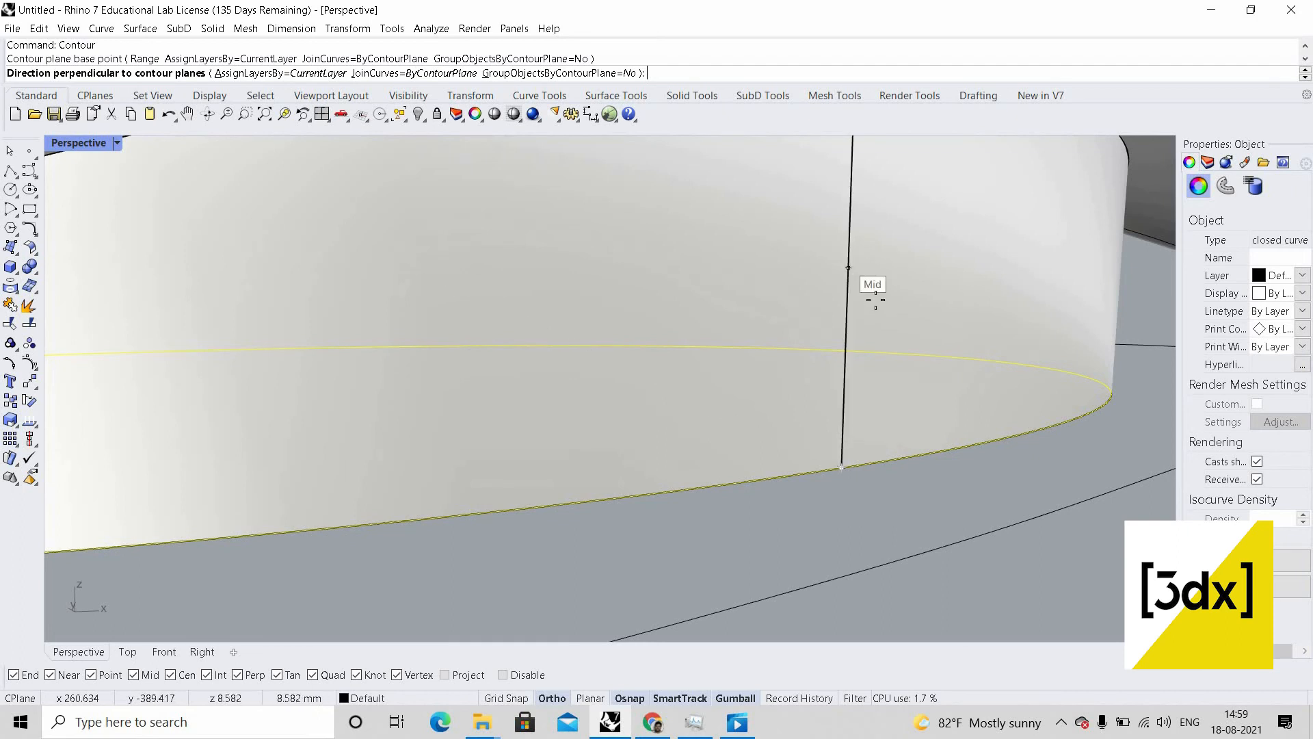
{"action": "left_click", "coordinate": [870, 294]}
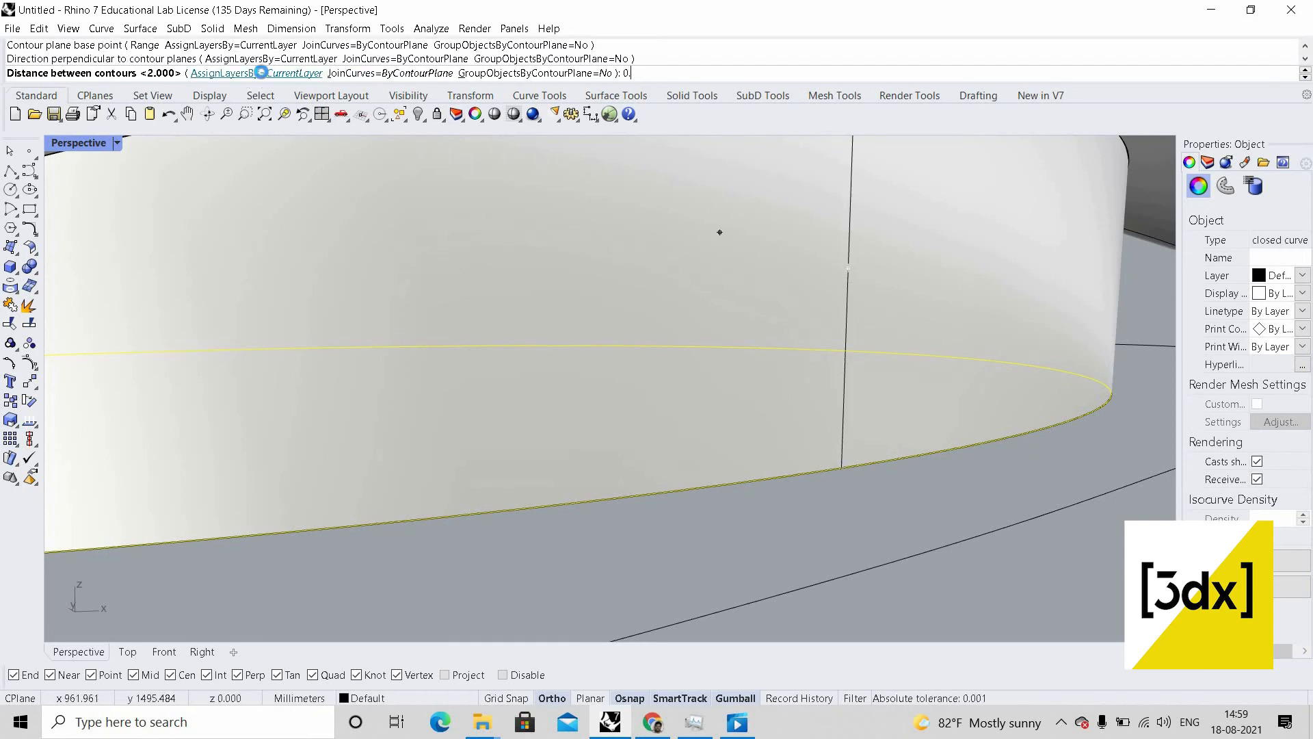
{"action": "key", "text": "Return"}
{"action": "scroll", "coordinate": [841, 405], "scroll_direction": "down", "scroll_amount": 5}
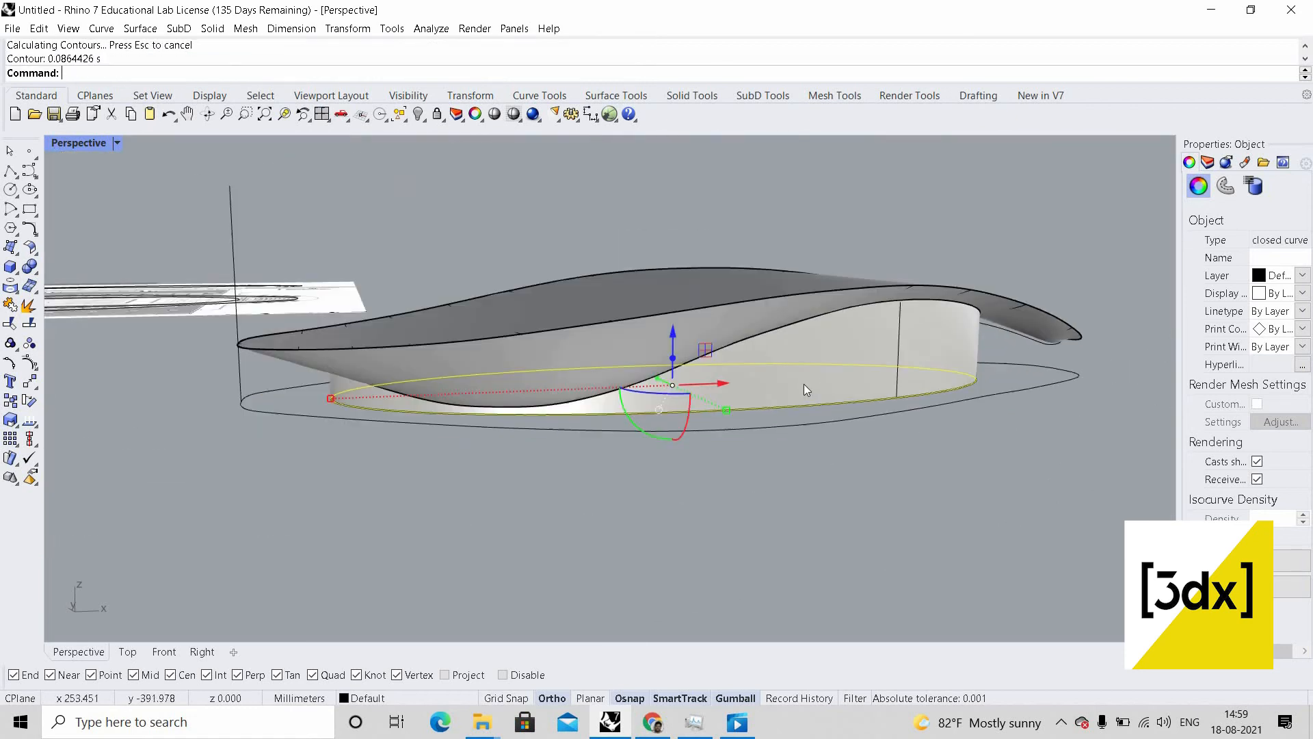
{"action": "right_click_drag", "start_coordinate": [852, 370], "coordinate": [980, 339]}
{"action": "key", "text": "Escape"}
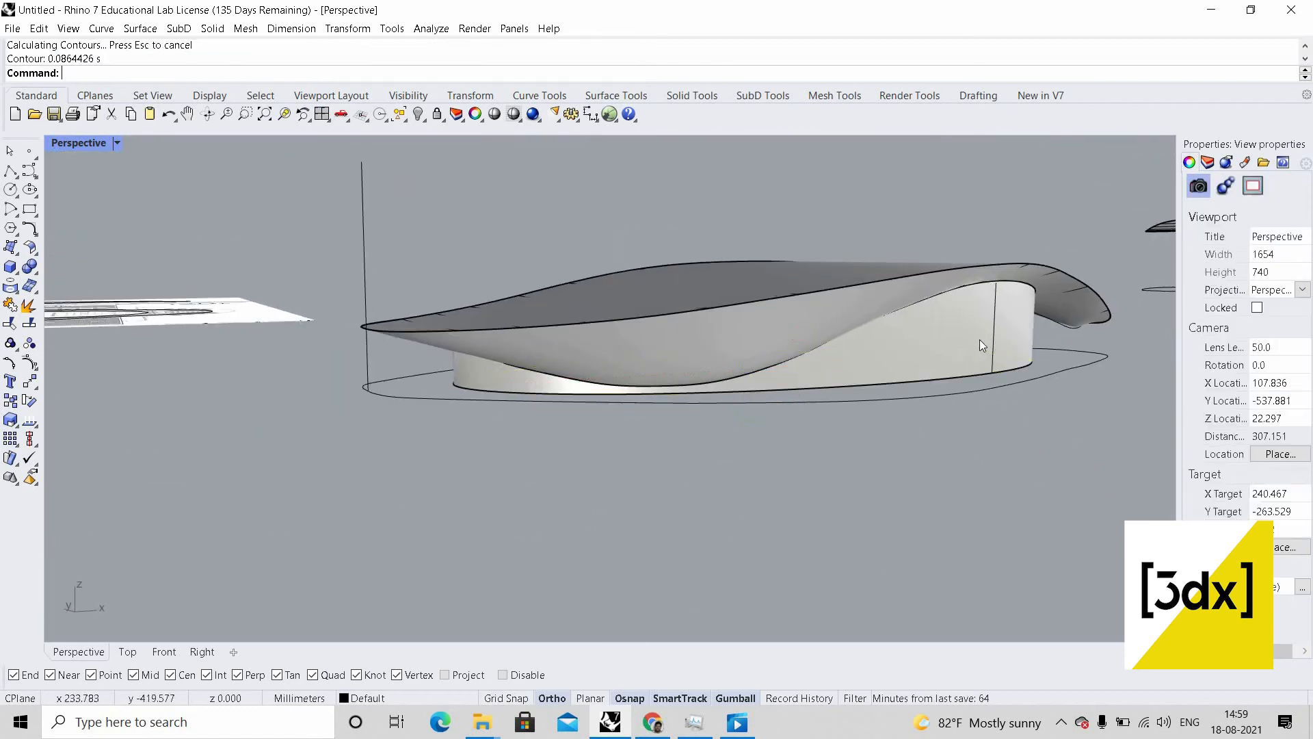
- Delete the vertical line on the building body's side wall
{"action": "scroll", "coordinate": [963, 347], "scroll_direction": "up", "scroll_amount": 6}
{"action": "left_click", "coordinate": [966, 346]}
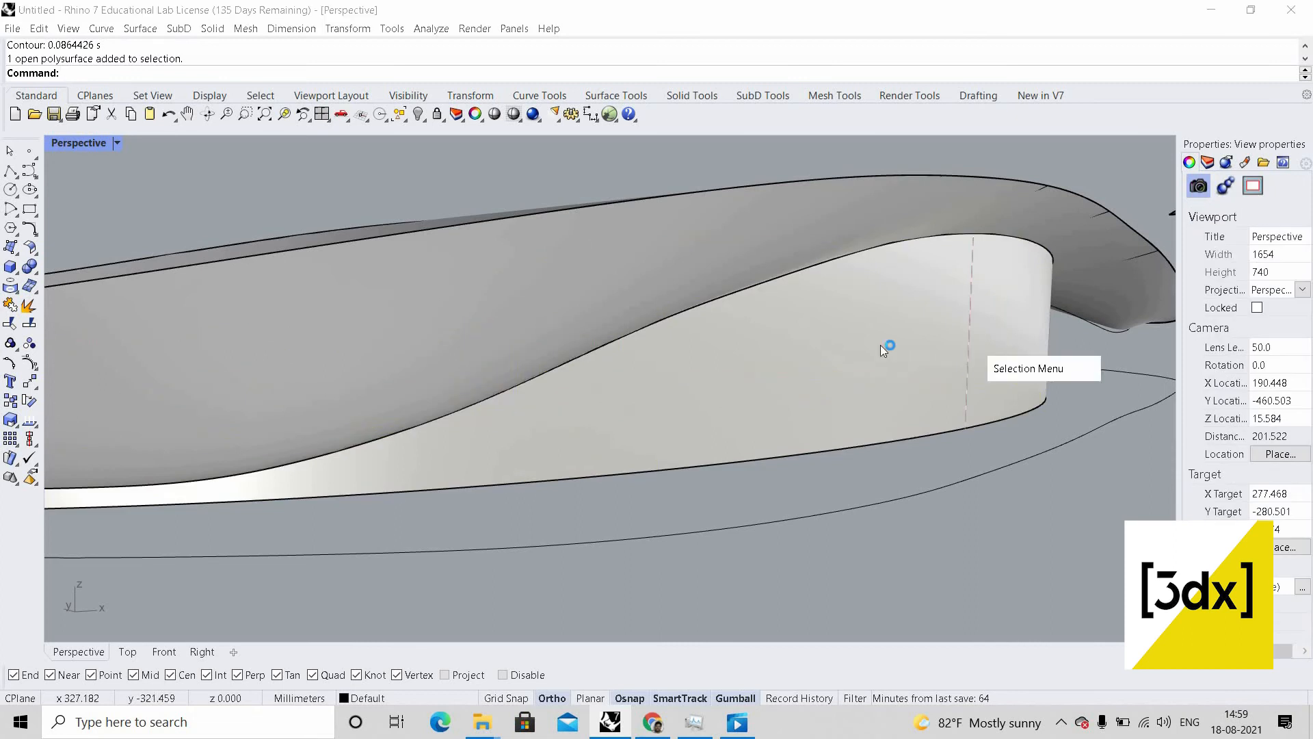
{"action": "left_click", "coordinate": [800, 359]}
{"action": "scroll", "coordinate": [807, 357], "scroll_direction": "down", "scroll_amount": 9}
{"action": "key", "text": "Delete"}
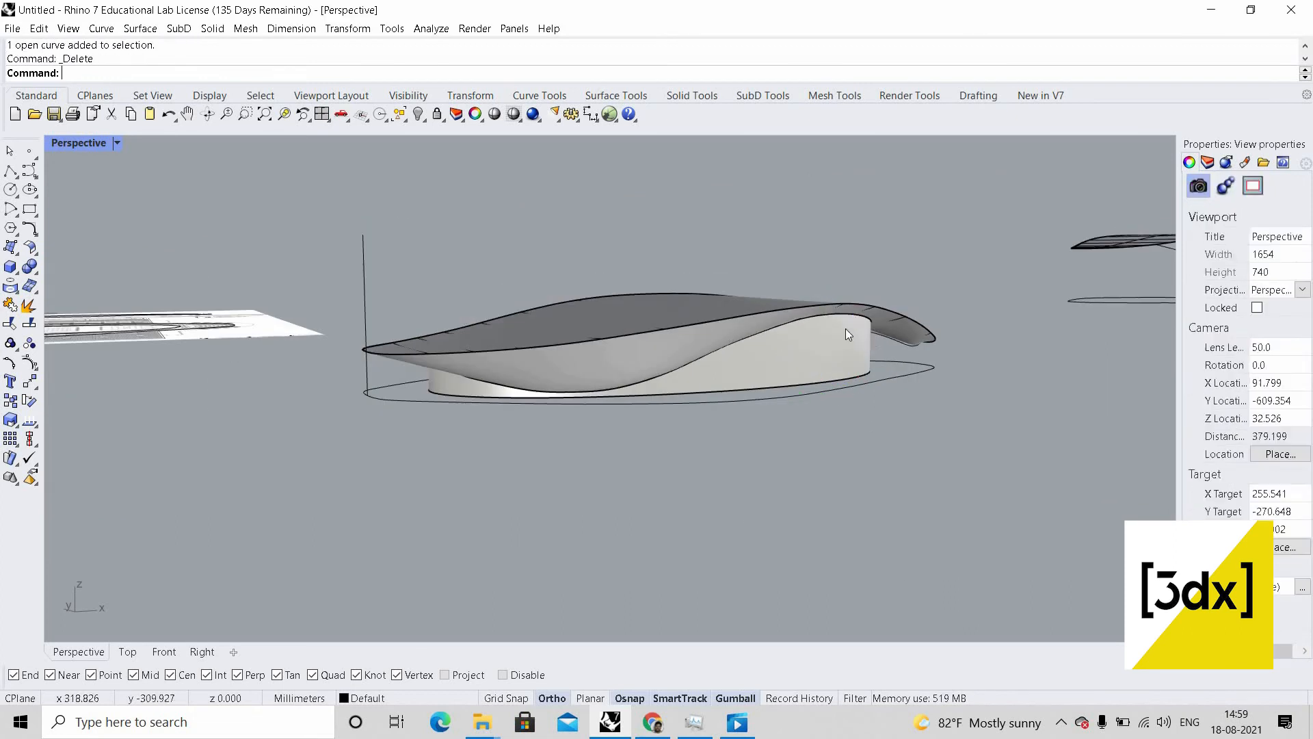
- Look over the model, check the building body in the reference video recording, and return to the Rhino model
{"action": "scroll", "coordinate": [820, 327], "scroll_direction": "up", "scroll_amount": 5}
{"action": "scroll", "coordinate": [764, 368], "scroll_direction": "down", "scroll_amount": 5}
{"action": "right_click_drag", "start_coordinate": [764, 362], "coordinate": [738, 431]}
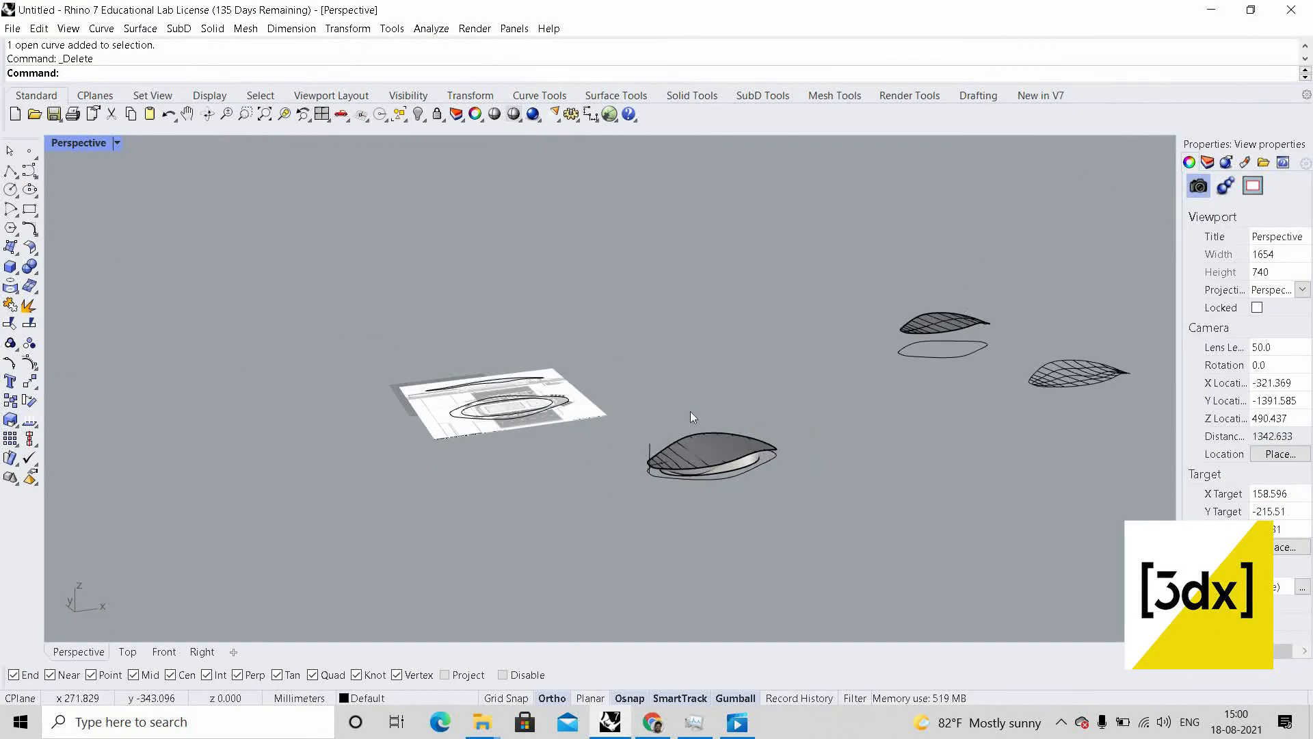
{"action": "scroll", "coordinate": [716, 450], "scroll_direction": "up", "scroll_amount": 3}
{"action": "scroll", "coordinate": [716, 457], "scroll_direction": "down", "scroll_amount": 6}
{"action": "right_click_drag", "start_coordinate": [711, 451], "coordinate": [613, 361]}
{"action": "scroll", "coordinate": [653, 404], "scroll_direction": "up", "scroll_amount": 7}
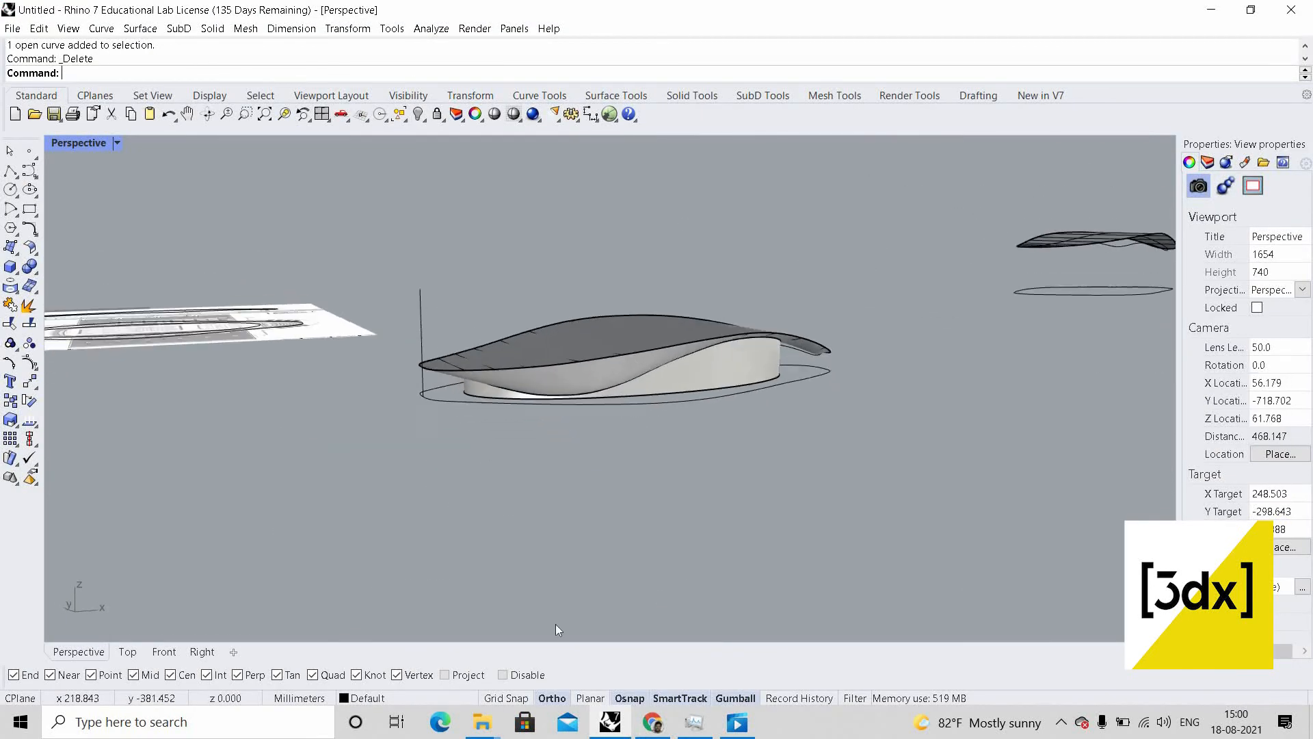
{"action": "left_click", "coordinate": [728, 735]}
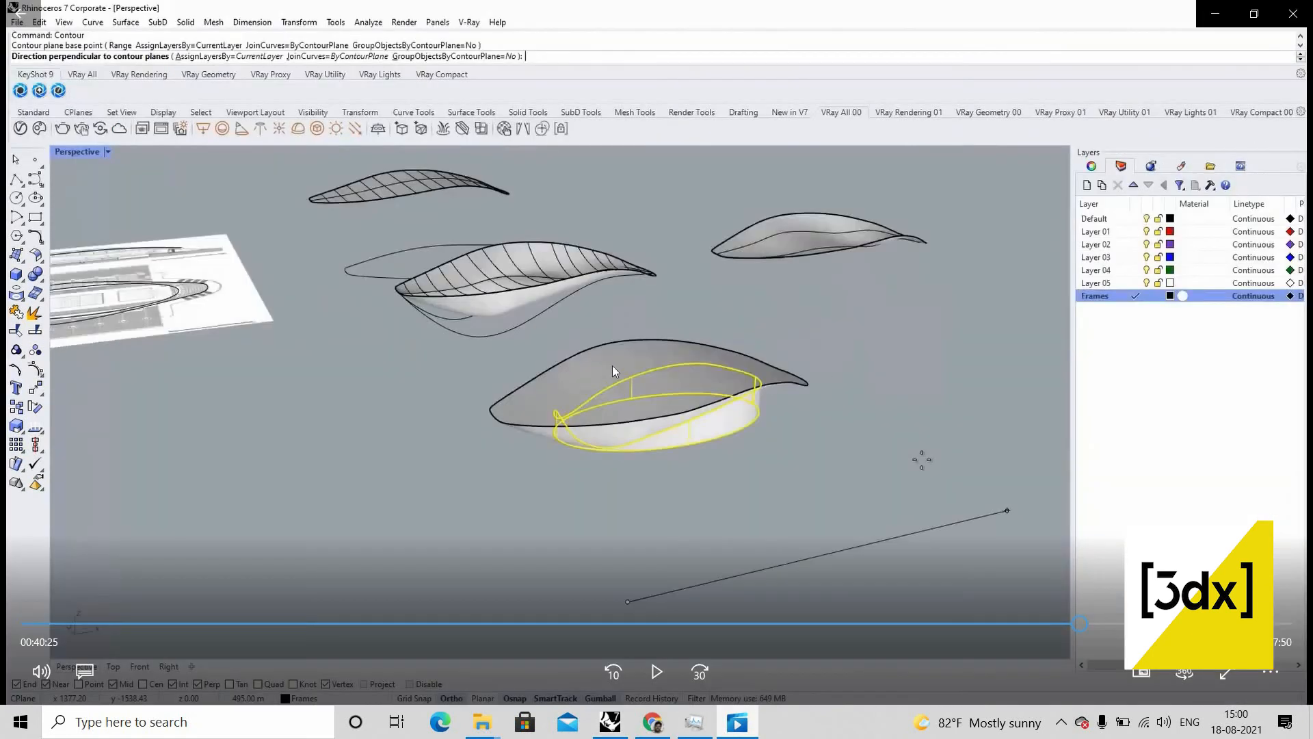
{"action": "key", "text": "alt+Tab"}
- Delete the trimmed building body beneath the roof, keeping its base ellipse
{"action": "scroll", "coordinate": [765, 395], "scroll_direction": "up", "scroll_amount": 6}
{"action": "left_click", "coordinate": [863, 381]}
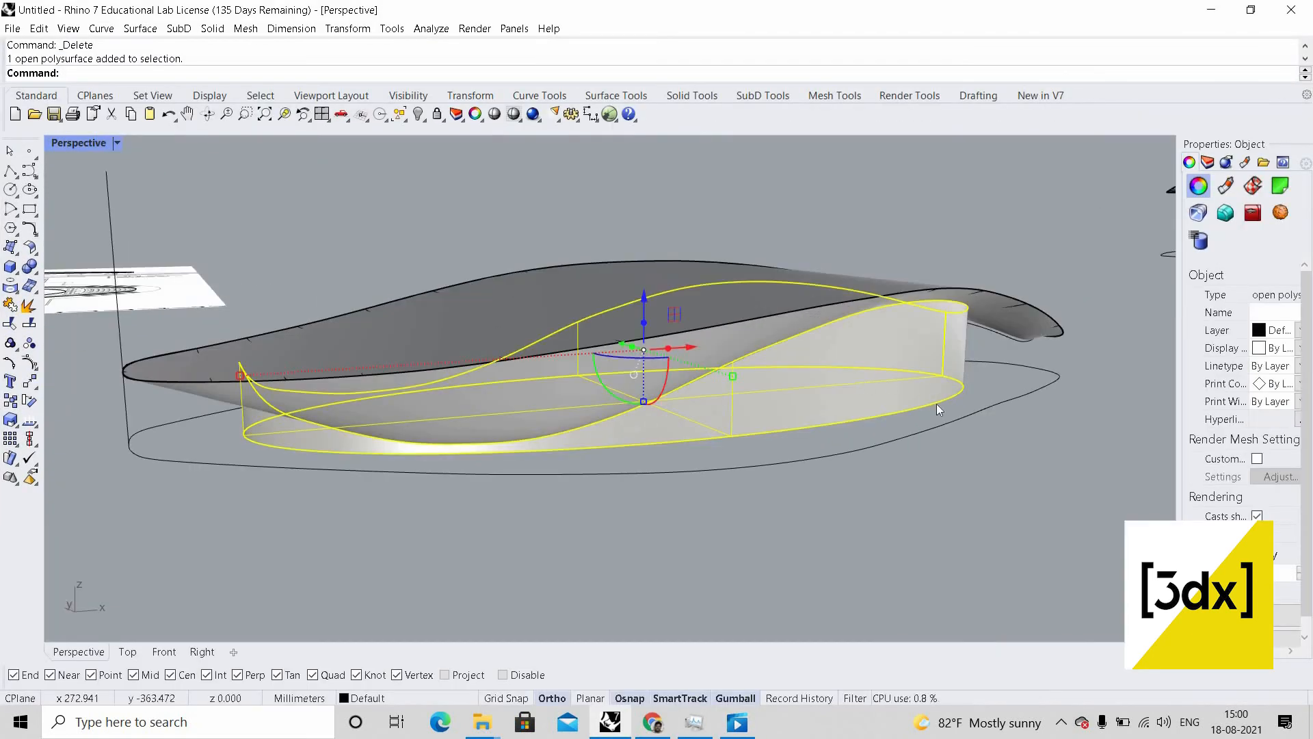
{"action": "key", "text": "Delete"}
{"action": "left_click", "coordinate": [913, 385]}
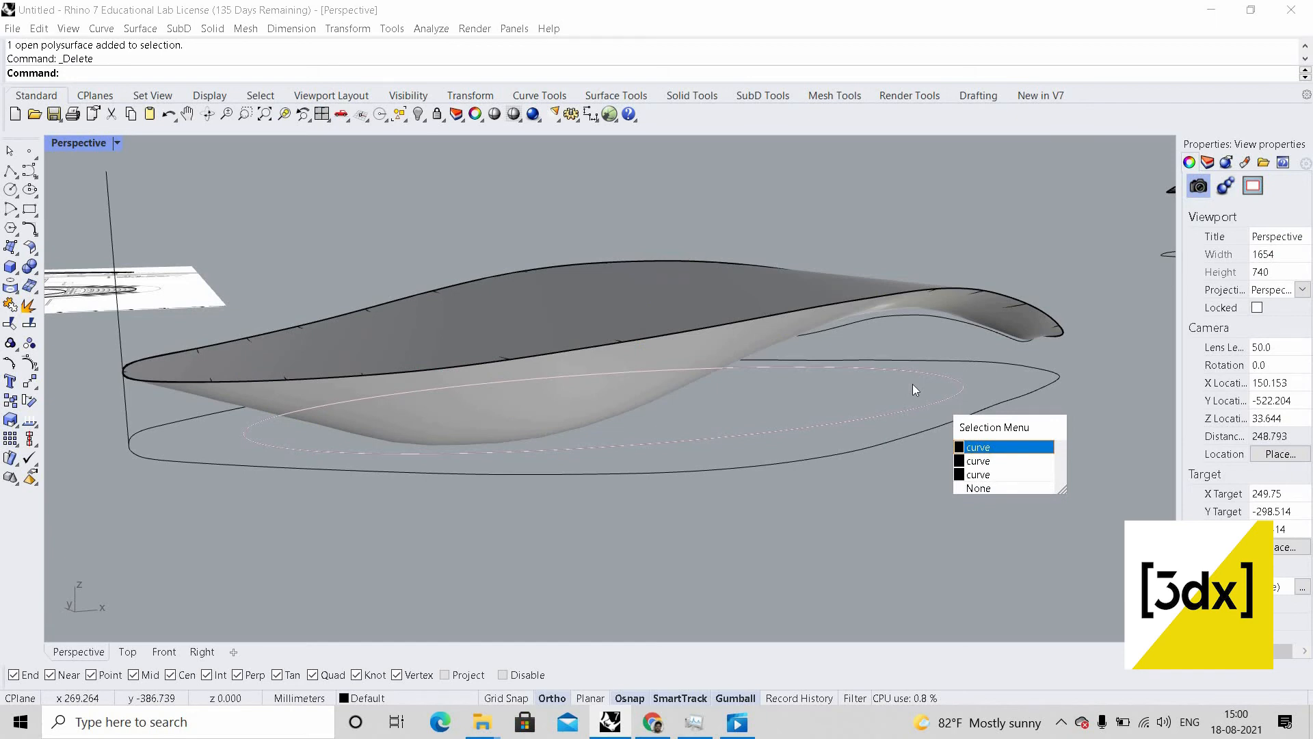
{"action": "key", "text": "Return"}
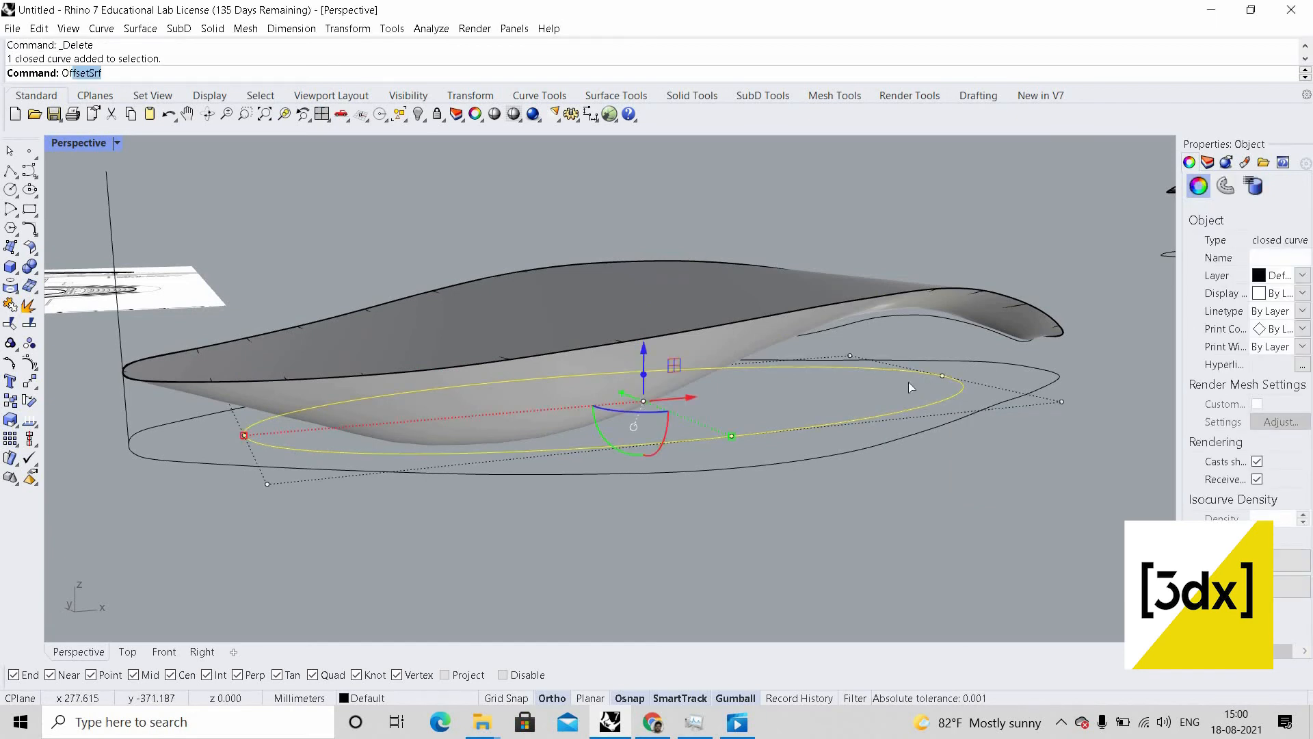
{"action": "type", "text": "Off"}
{"action": "key", "text": "Return"}
{"action": "scroll", "coordinate": [867, 518], "scroll_direction": "up", "scroll_amount": 5}
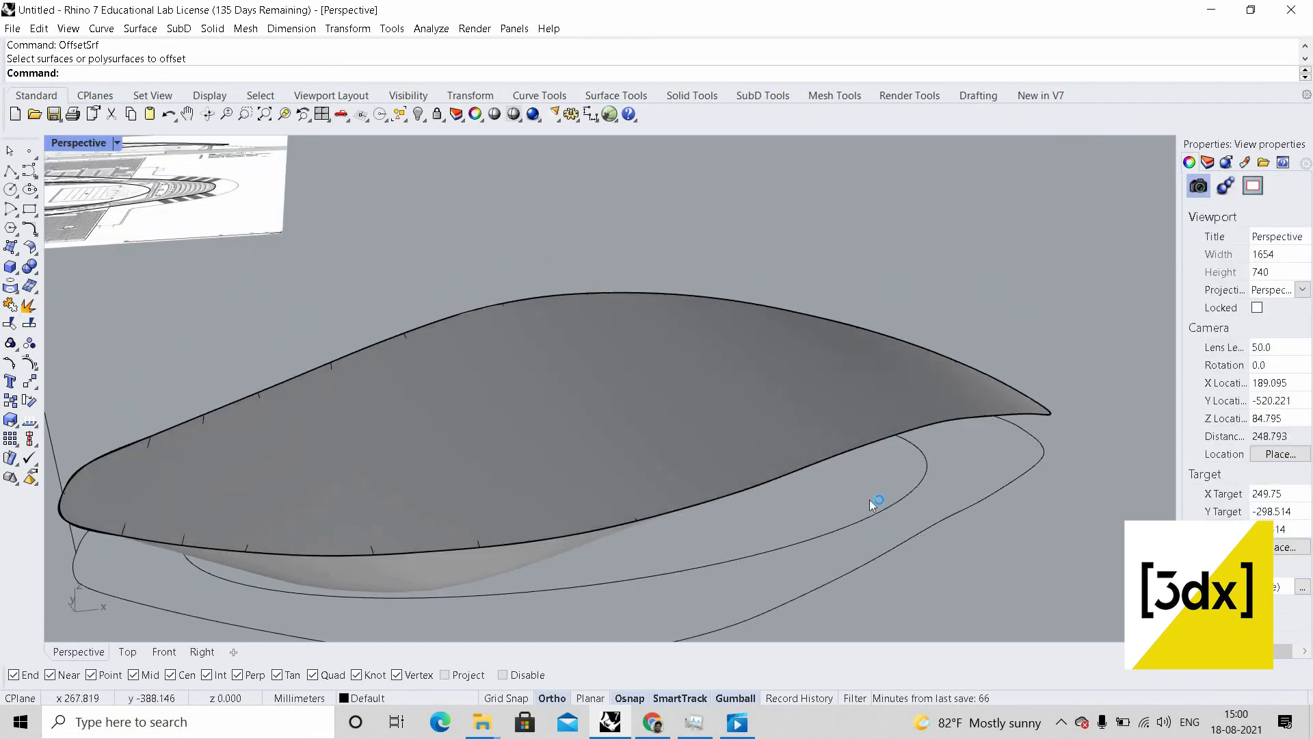
- Offset the base ellipse inward by about 6.18 mm, picking the distance in the viewport
{"action": "left_click", "coordinate": [869, 499]}
{"action": "key", "text": "Return"}
{"action": "scroll", "coordinate": [833, 502], "scroll_direction": "down", "scroll_amount": 3}
{"action": "scroll", "coordinate": [833, 502], "scroll_direction": "up", "scroll_amount": 4}
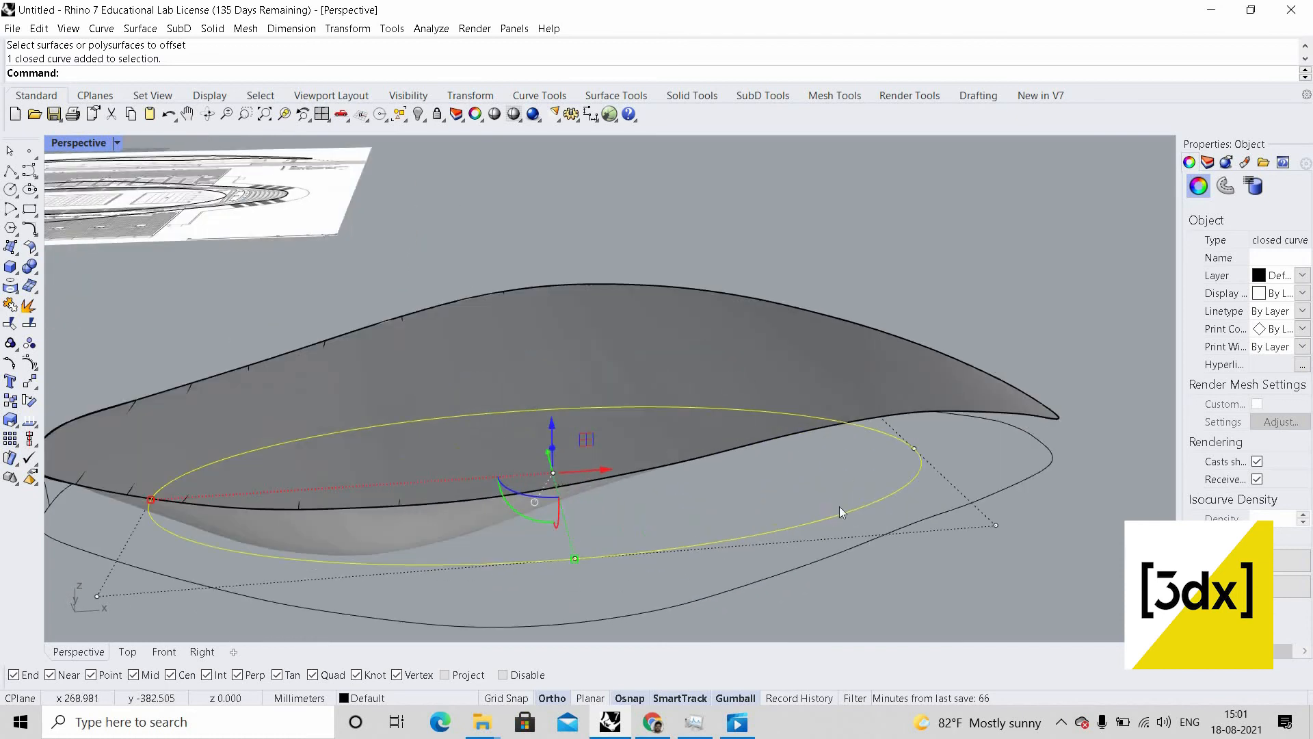
{"action": "type", "text": "OffsetSrf"}
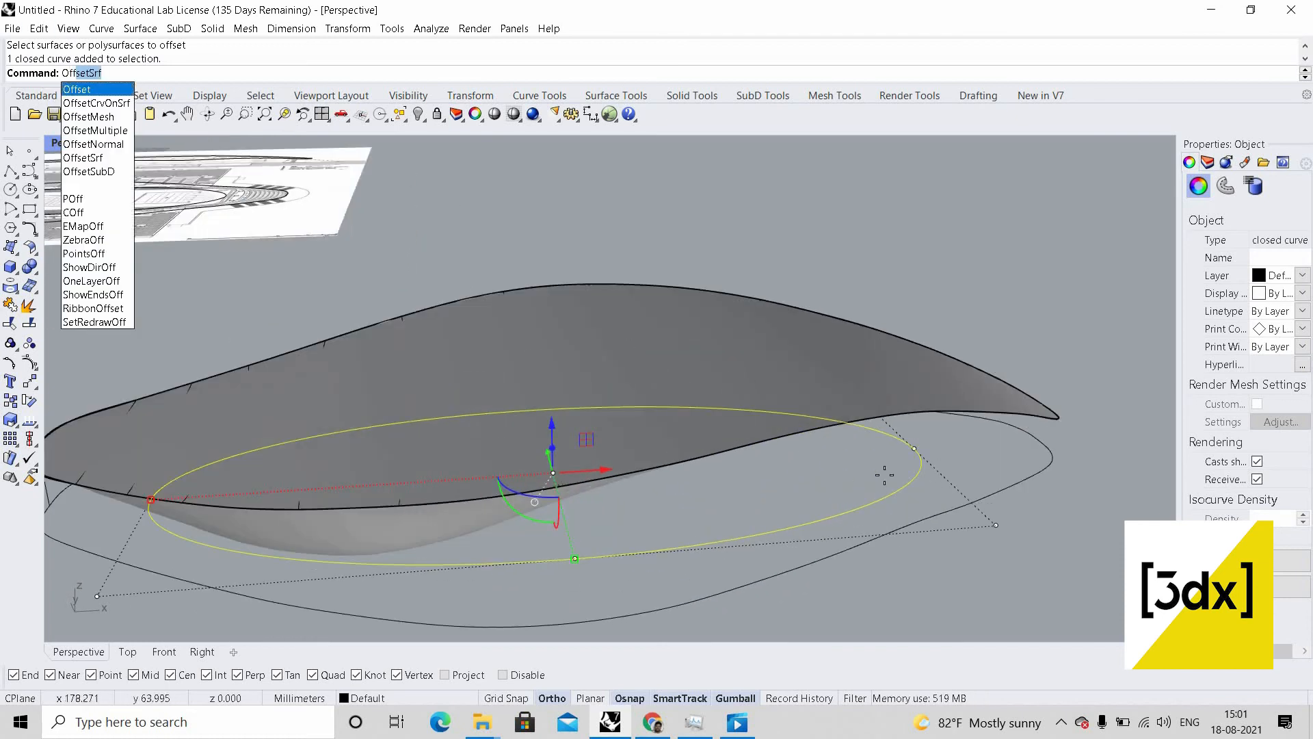
{"action": "key", "text": "Return"}
{"action": "type", "text": "D"}
{"action": "key", "text": "Return"}
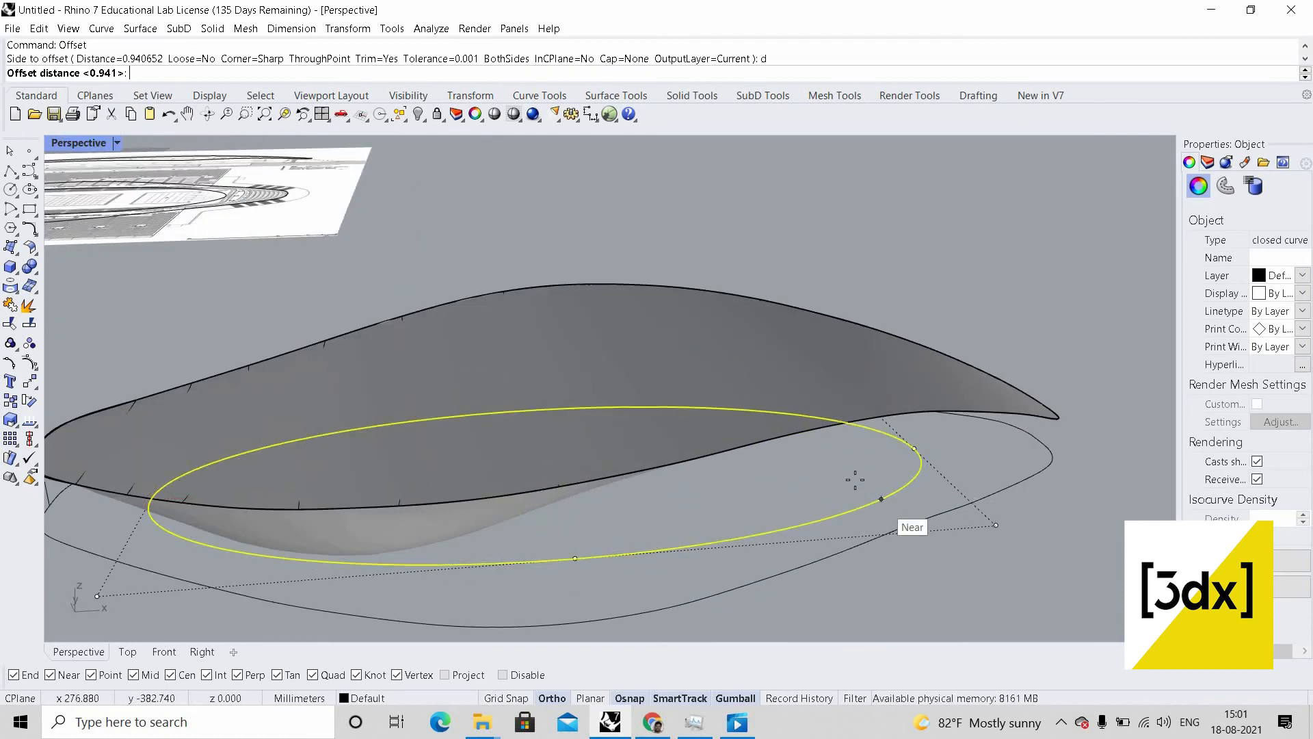
{"action": "left_click", "coordinate": [883, 498]}
{"action": "left_click", "coordinate": [858, 482]}
{"action": "left_click", "coordinate": [867, 519]}
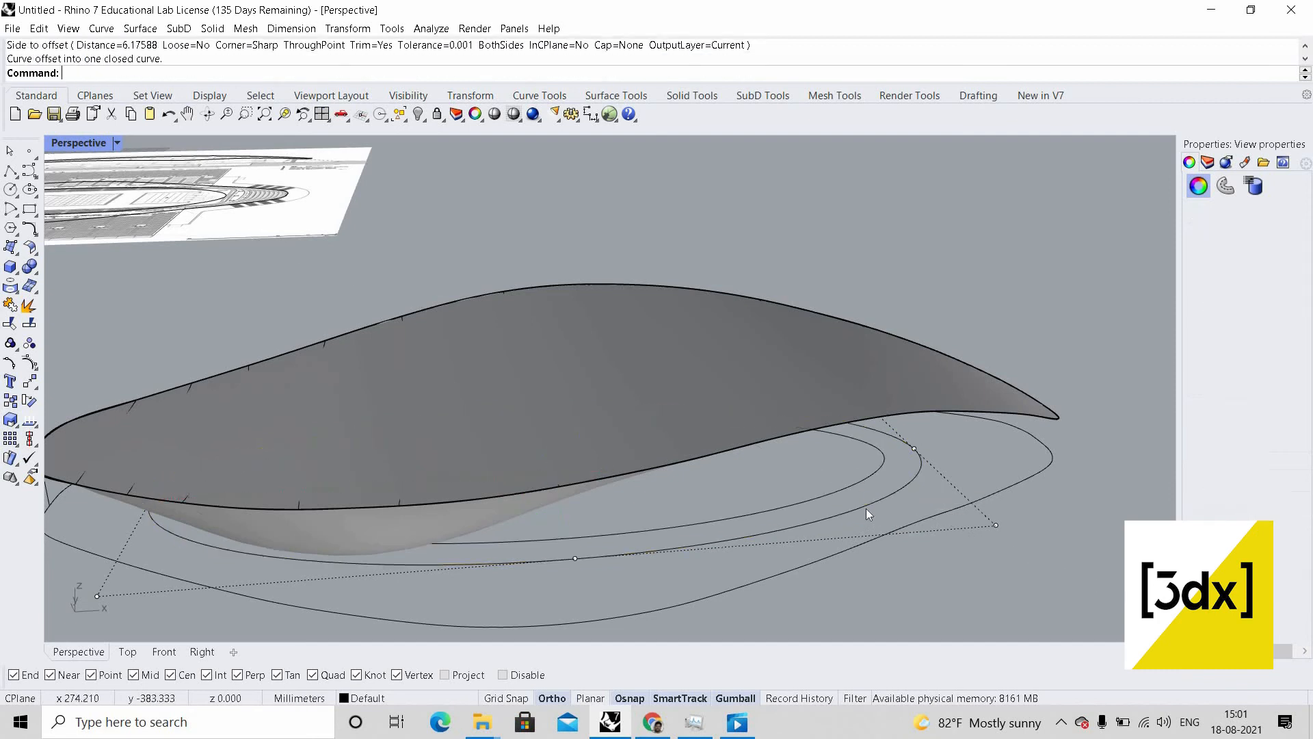
- Delete the original outer base ellipse, keeping the inward offset copy
{"action": "left_click", "coordinate": [865, 508]}
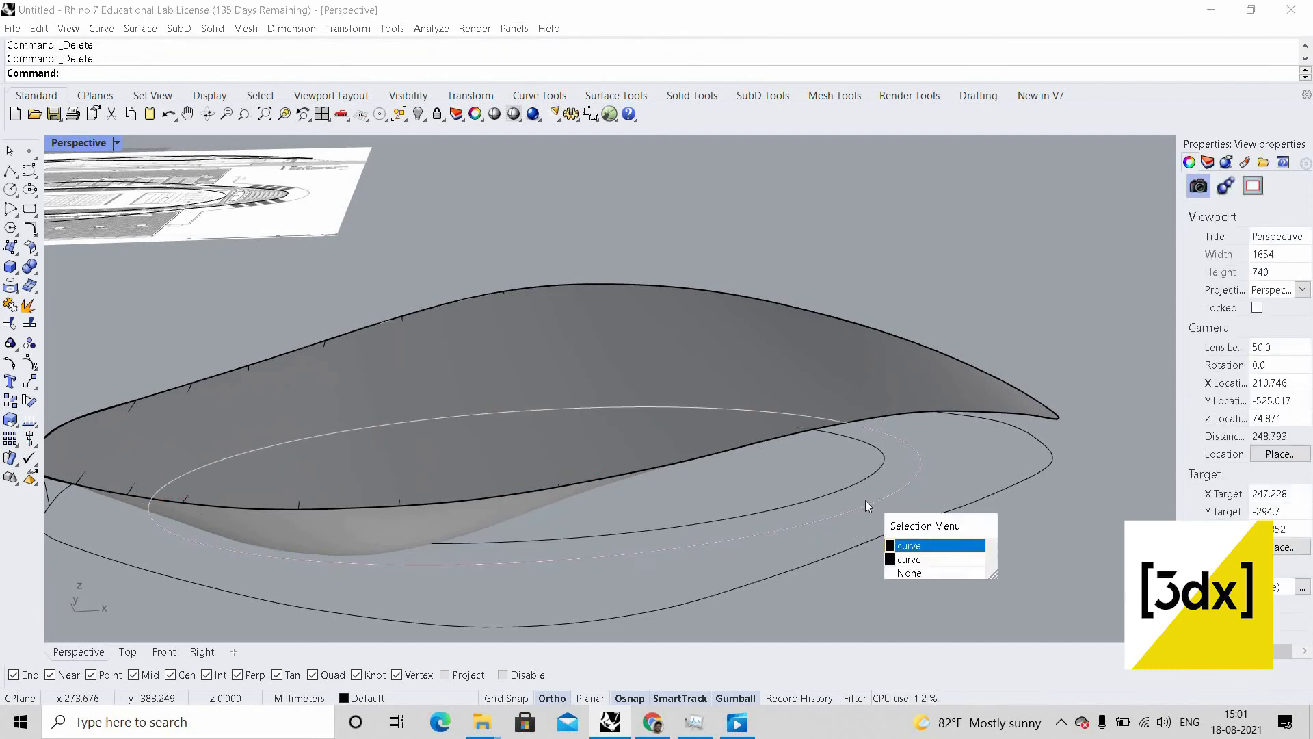
{"action": "key", "text": "Return"}
{"action": "key", "text": "Delete"}
{"action": "left_click", "coordinate": [848, 484]}
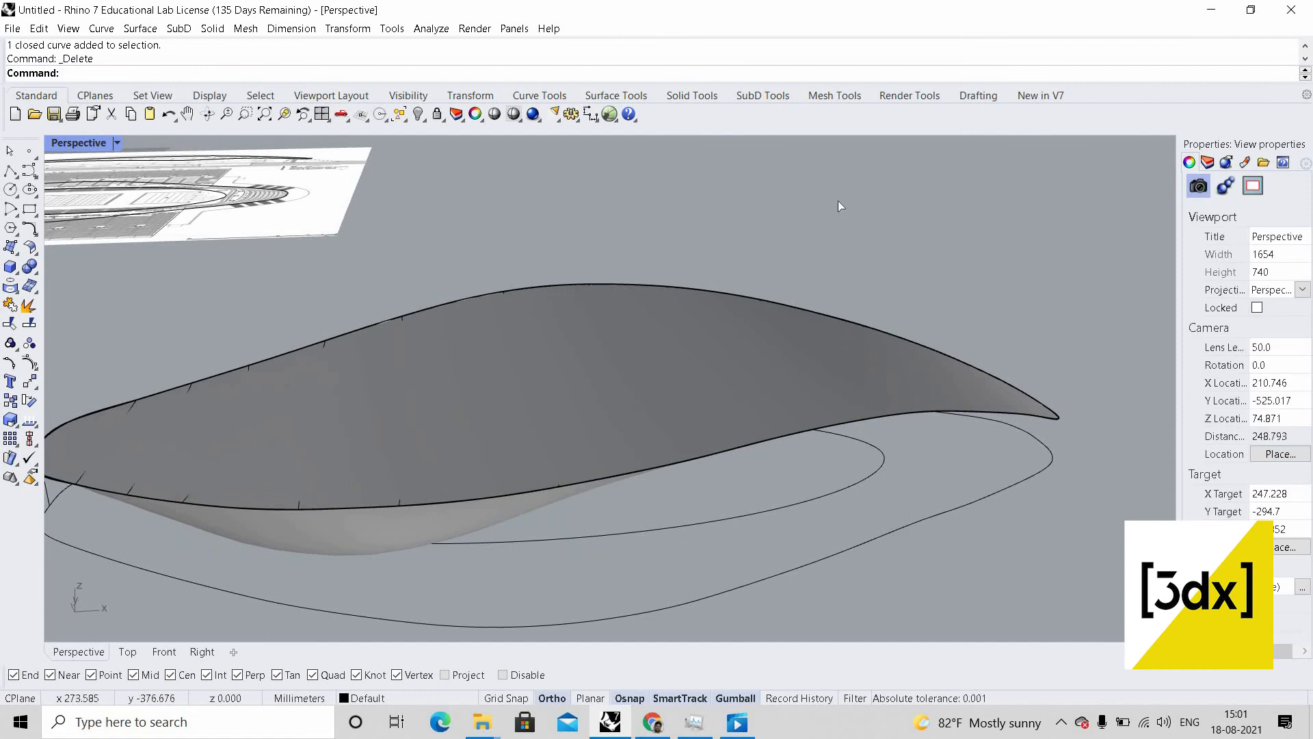
{"action": "type", "text": "ExtractIsocurve"}
{"action": "key", "text": "Return"}
{"action": "key", "text": "Escape"}
- Extrude the inward offset base ellipse vertically into a solid that rises well above the roof
{"action": "left_click", "coordinate": [859, 489]}
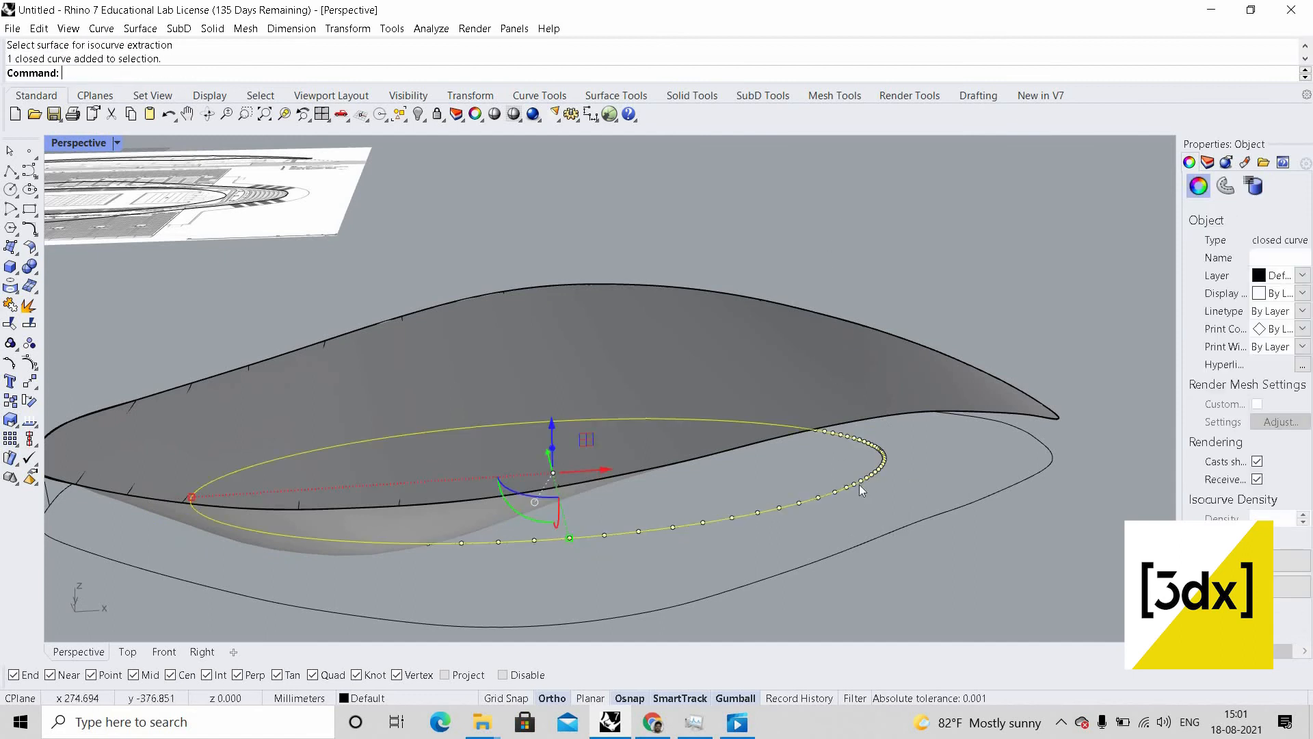
{"action": "type", "text": "ExtrudeCrv"}
{"action": "key", "text": "Return"}
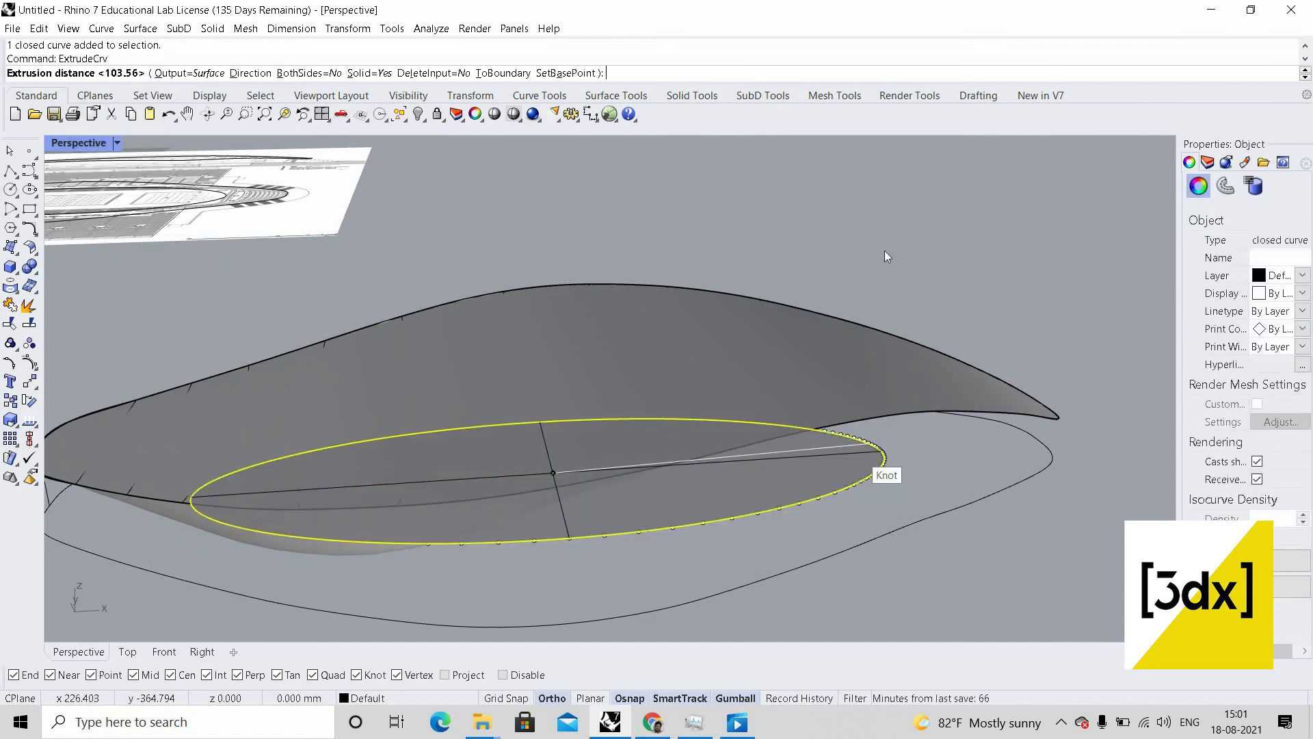
{"action": "left_click", "coordinate": [893, 356]}
{"action": "scroll", "coordinate": [884, 349], "scroll_direction": "down", "scroll_amount": 6}
{"action": "right_click_drag", "start_coordinate": [885, 319], "coordinate": [813, 378]}
{"action": "scroll", "coordinate": [847, 363], "scroll_direction": "up", "scroll_amount": 6}
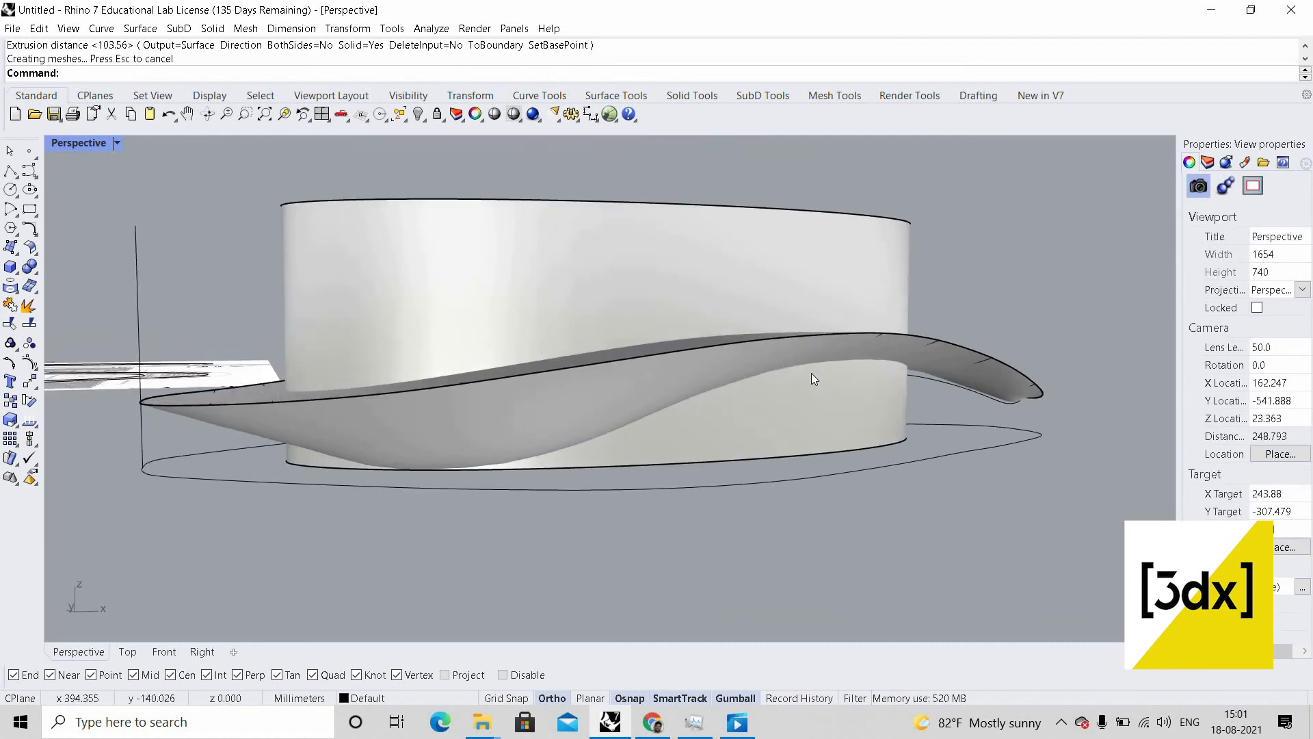
- Split the extruded elliptical body using the sculpted roof surface as the cutting object
{"action": "type", "text": "Split"}
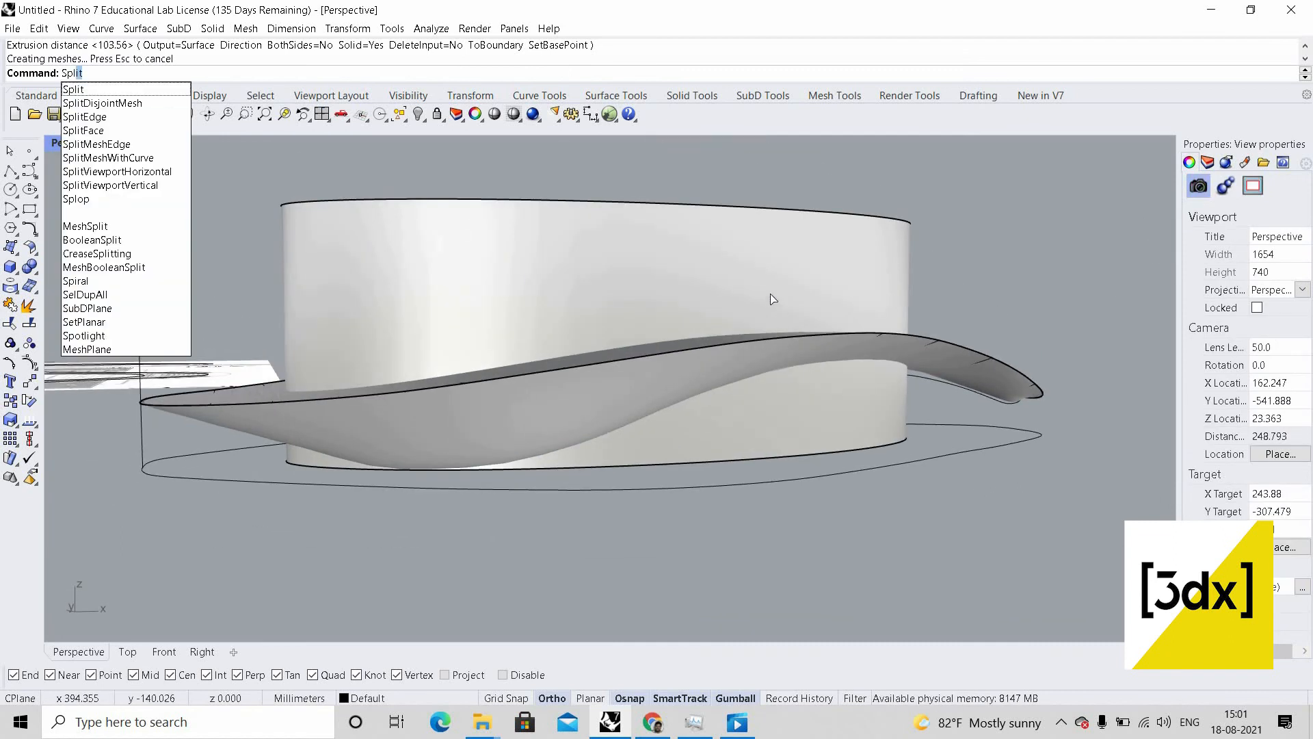
{"action": "key", "text": "Return"}
{"action": "left_click", "coordinate": [530, 428]}
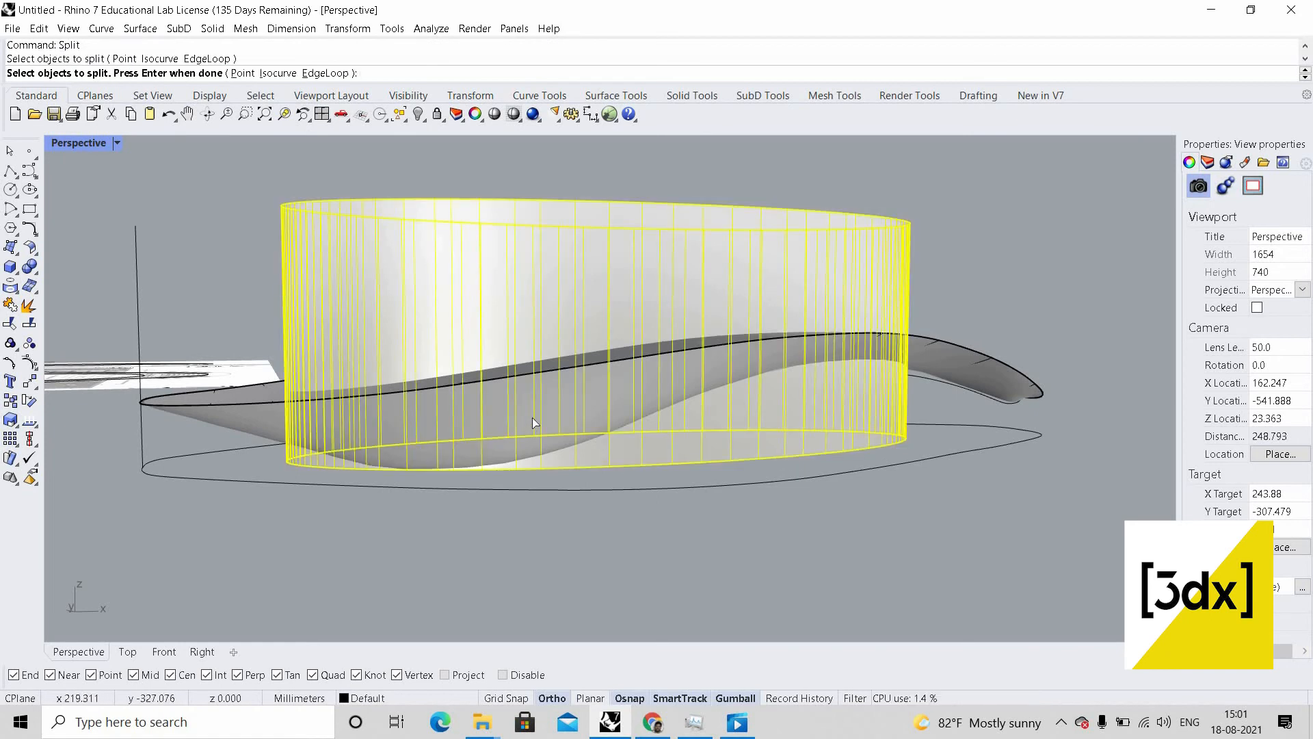
{"action": "key", "text": "Return"}
{"action": "left_click", "coordinate": [532, 417]}
{"action": "key", "text": "Return"}
- Delete the upper piece of the split body above the roof, keeping the lower part
{"action": "left_click", "coordinate": [712, 247]}
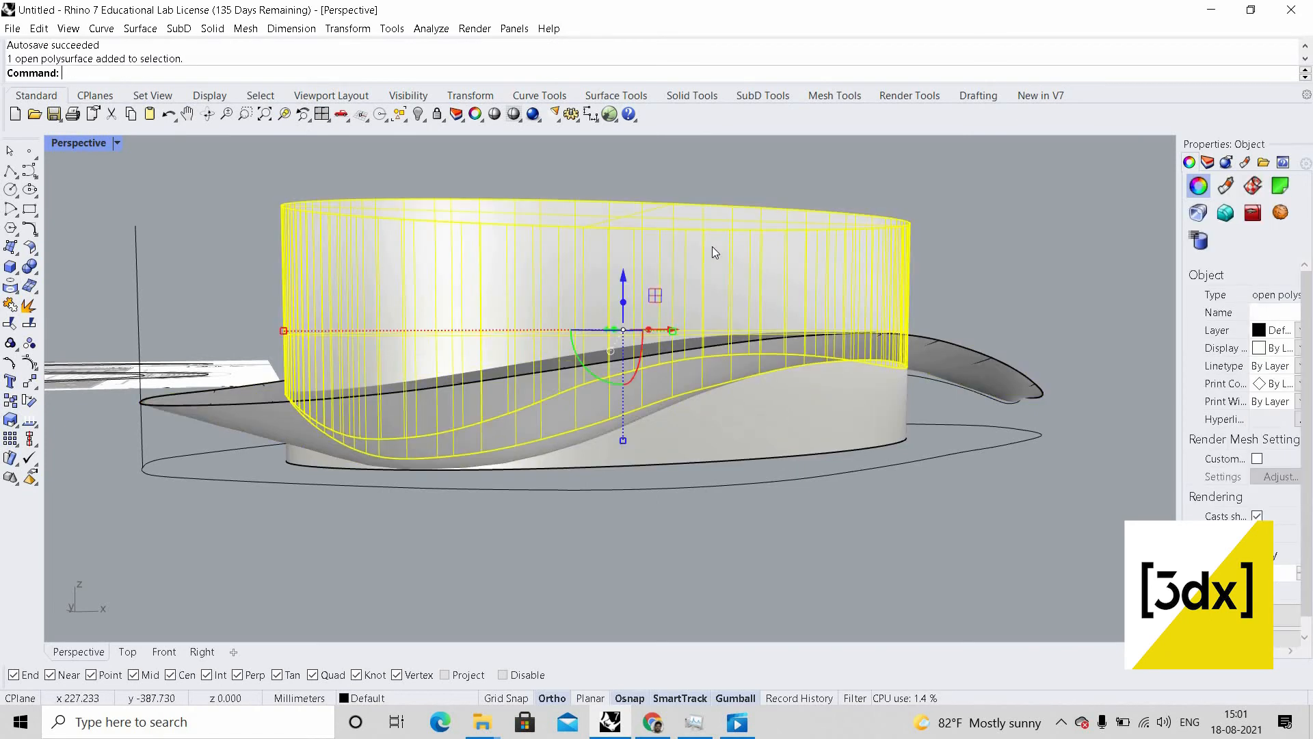
{"action": "key", "text": "Delete"}
{"action": "right_click_drag", "start_coordinate": [723, 266], "coordinate": [908, 343]}
{"action": "right_click_drag", "start_coordinate": [826, 364], "coordinate": [798, 359]}
{"action": "scroll", "coordinate": [787, 362], "scroll_direction": "up", "scroll_amount": 4}
{"action": "scroll", "coordinate": [799, 358], "scroll_direction": "up", "scroll_amount": 4}
{"action": "left_click", "coordinate": [798, 358]}
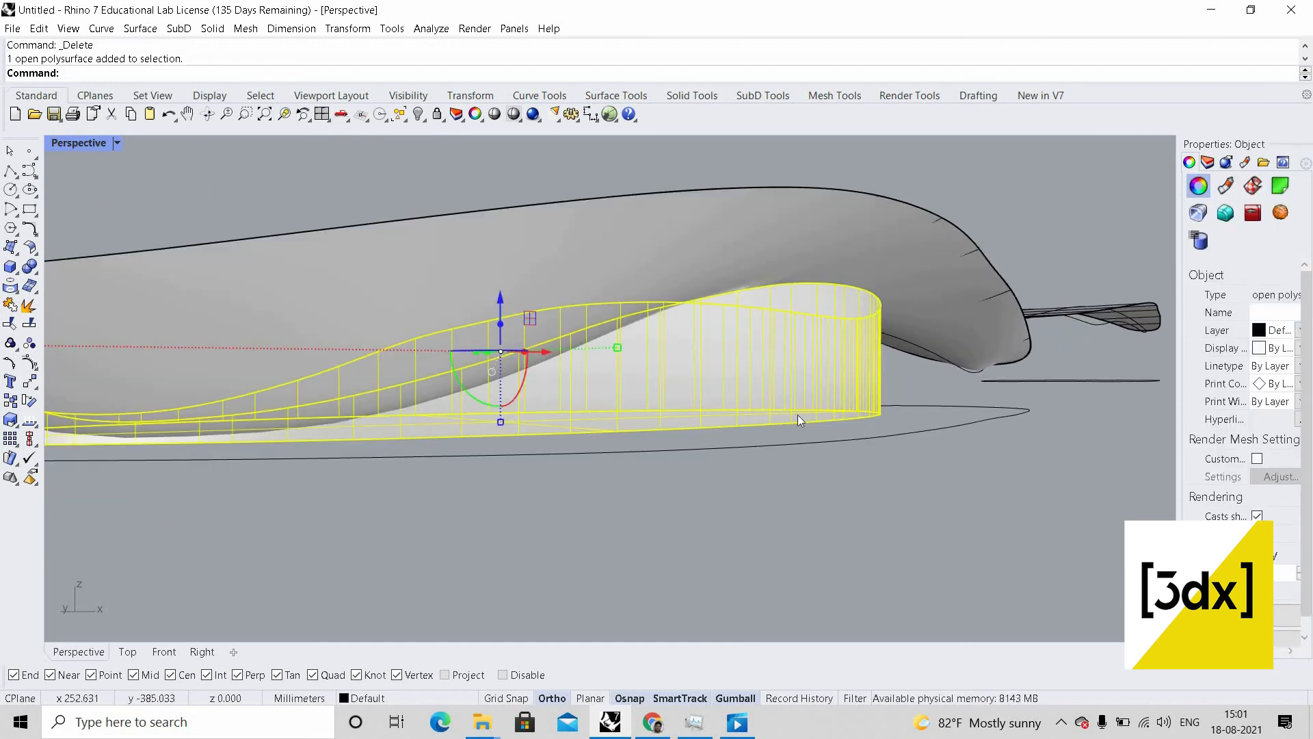
{"action": "scroll", "coordinate": [797, 414], "scroll_direction": "down", "scroll_amount": 5}
{"action": "left_click", "coordinate": [744, 510]}
{"action": "right_click_drag", "start_coordinate": [744, 510], "coordinate": [743, 510]}
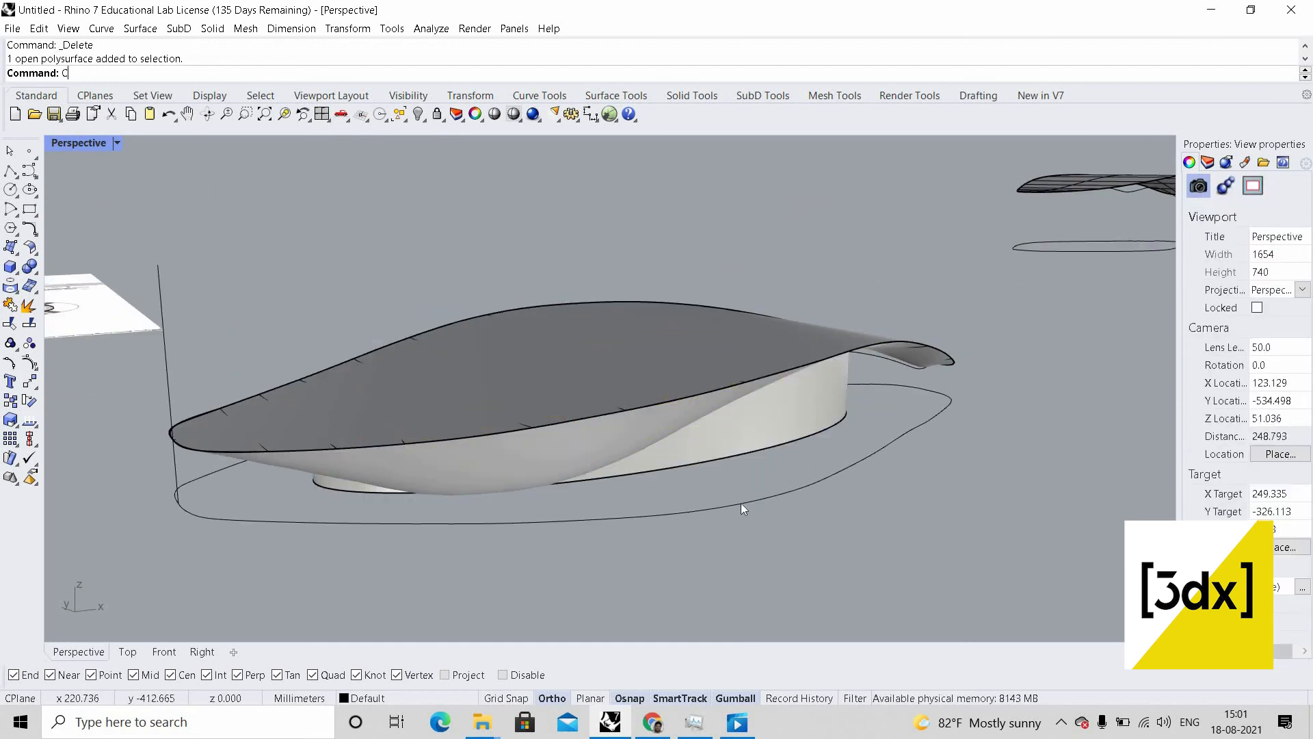
{"action": "left_click", "coordinate": [773, 429]}
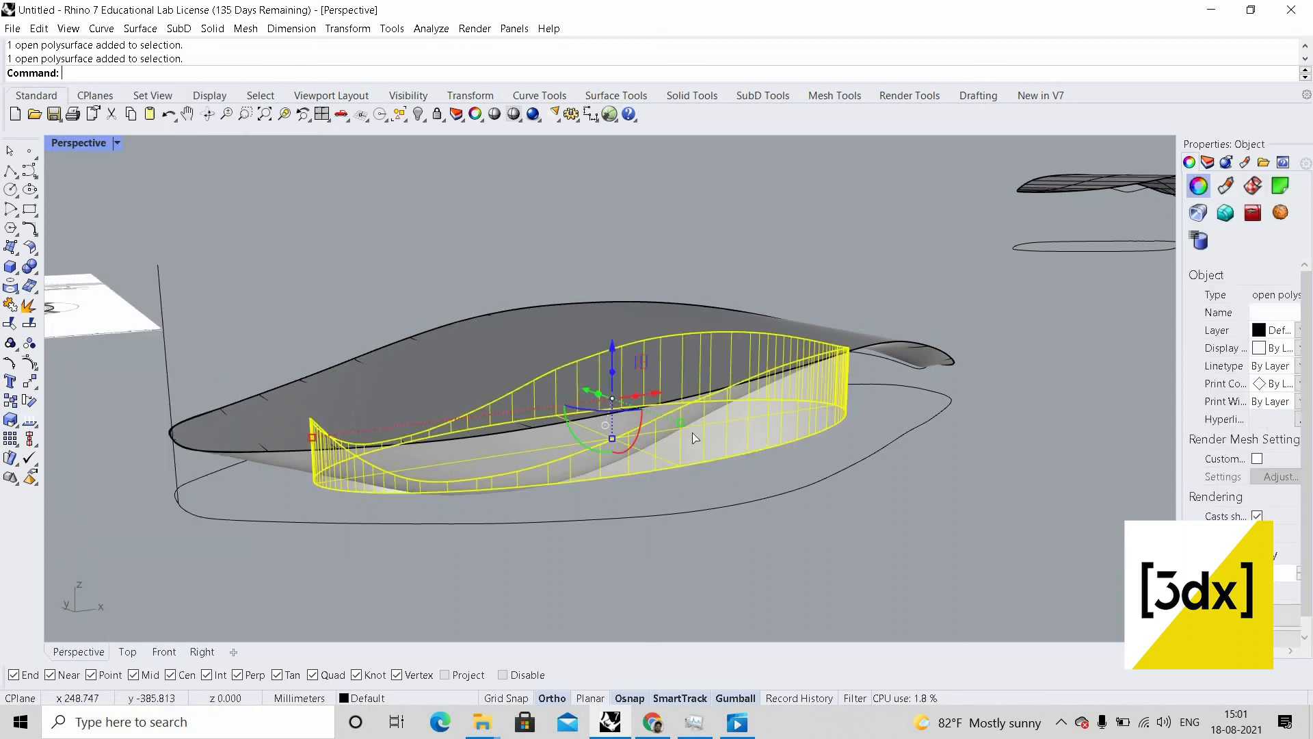
{"action": "key", "text": "Return"}
{"action": "key", "text": "Return"}
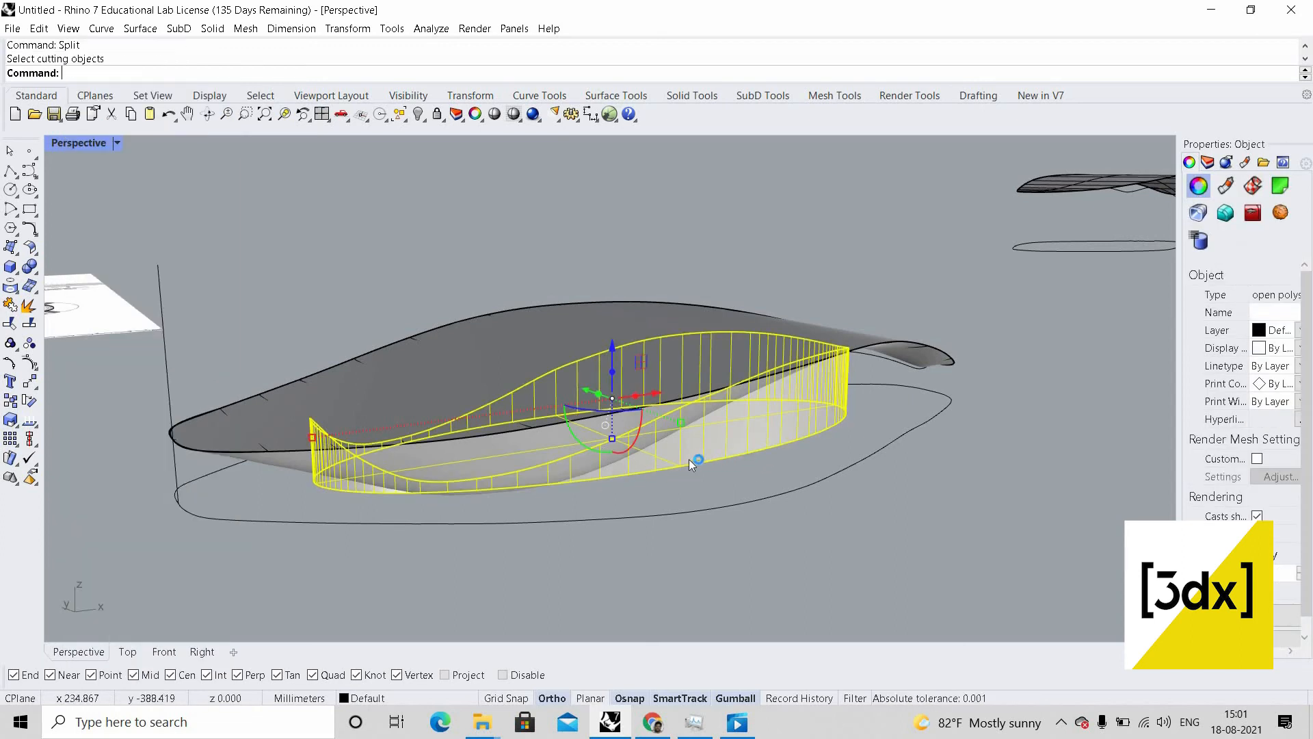
- Try contouring the trimmed building body along its length at 0.5 mm spacing, and undo the contours
{"action": "type", "text": "COn"}
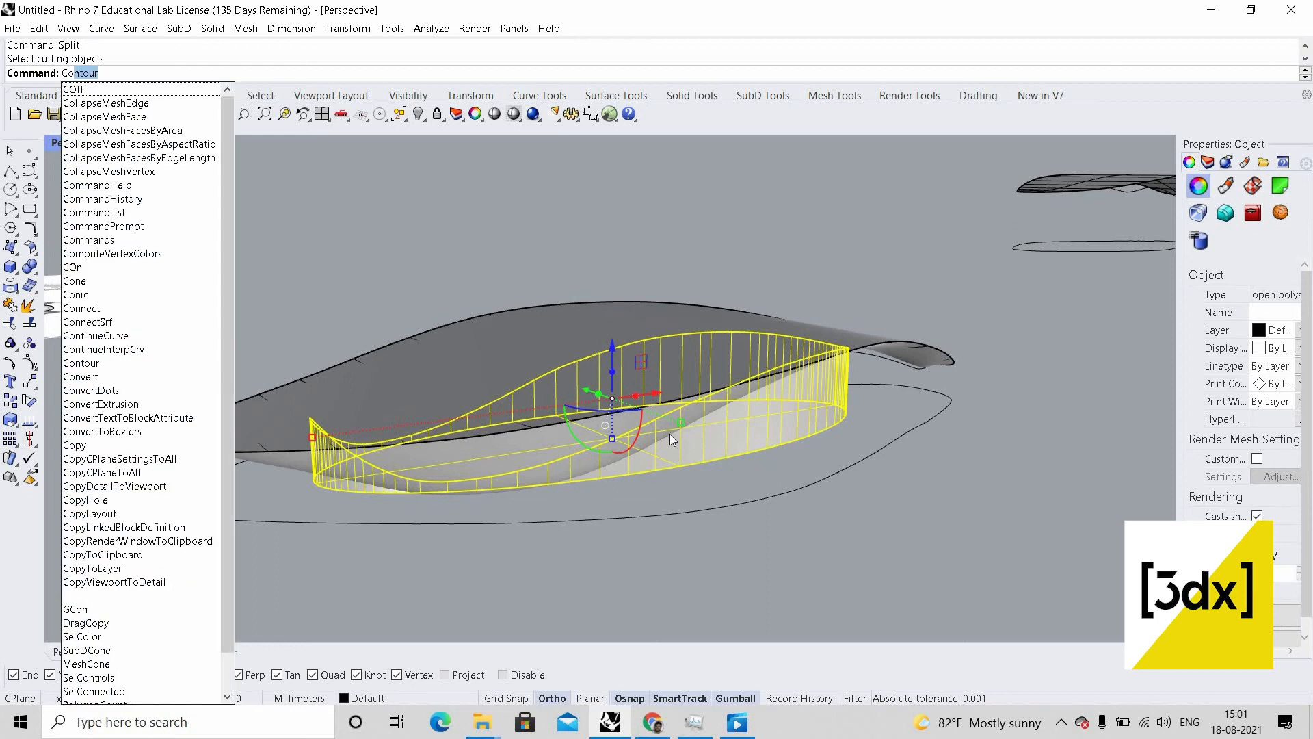
{"action": "type", "text": "tour"}
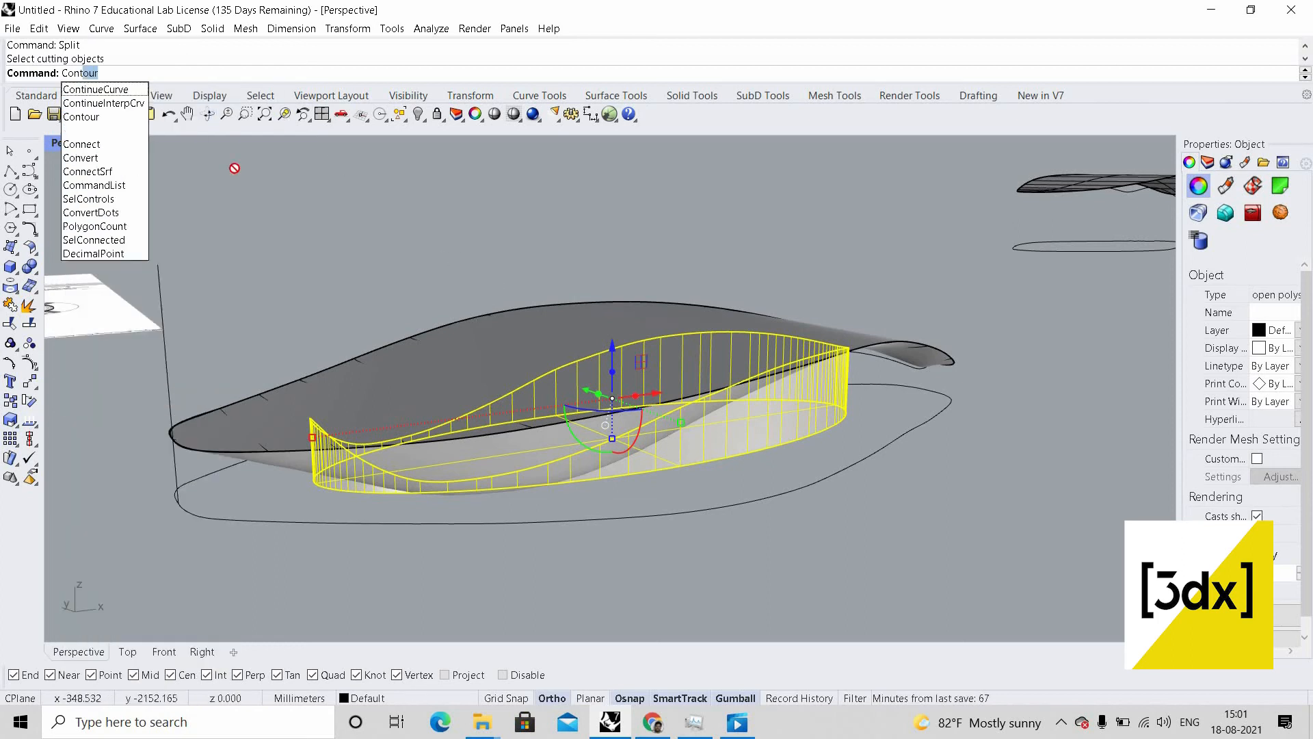
{"action": "key", "text": "Return"}
{"action": "scroll", "coordinate": [424, 390], "scroll_direction": "down", "scroll_amount": 3}
{"action": "right_click_drag", "start_coordinate": [425, 390], "coordinate": [434, 516]}
{"action": "left_click", "coordinate": [675, 402]}
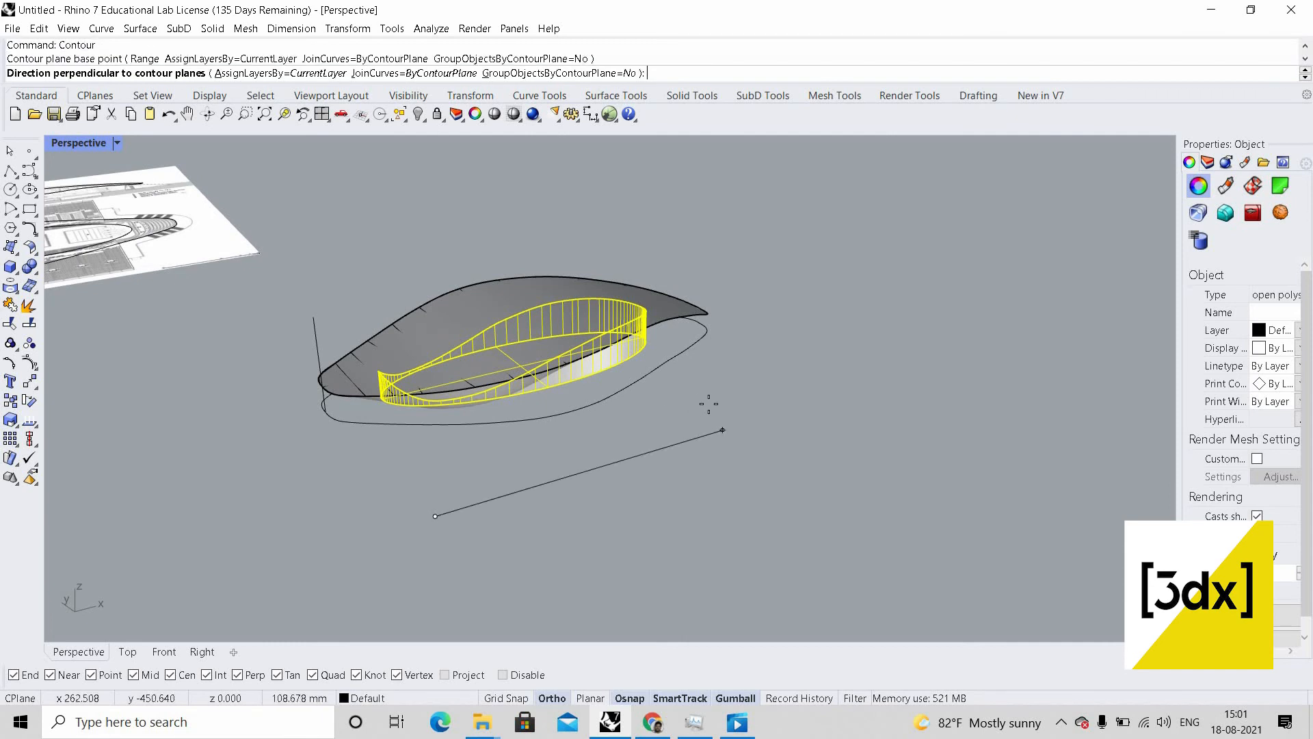
{"action": "left_click", "coordinate": [746, 415]}
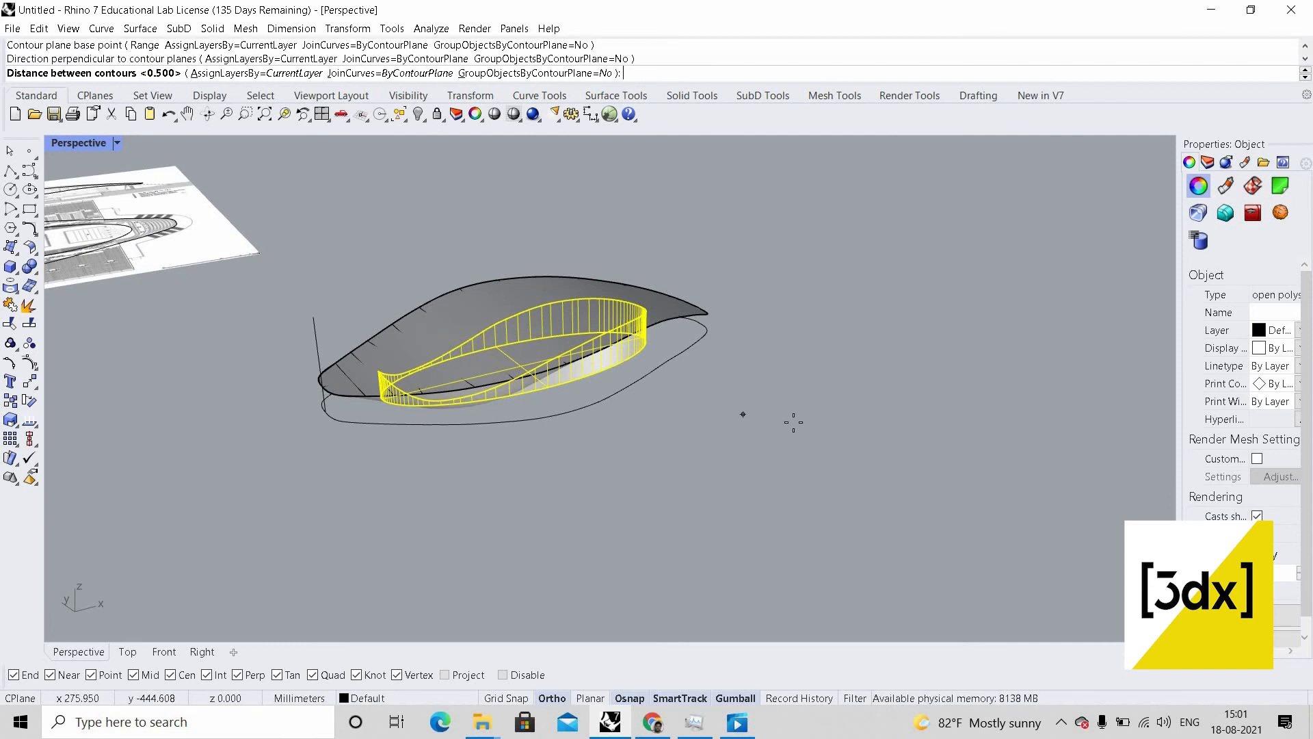
{"action": "key", "text": "Return"}
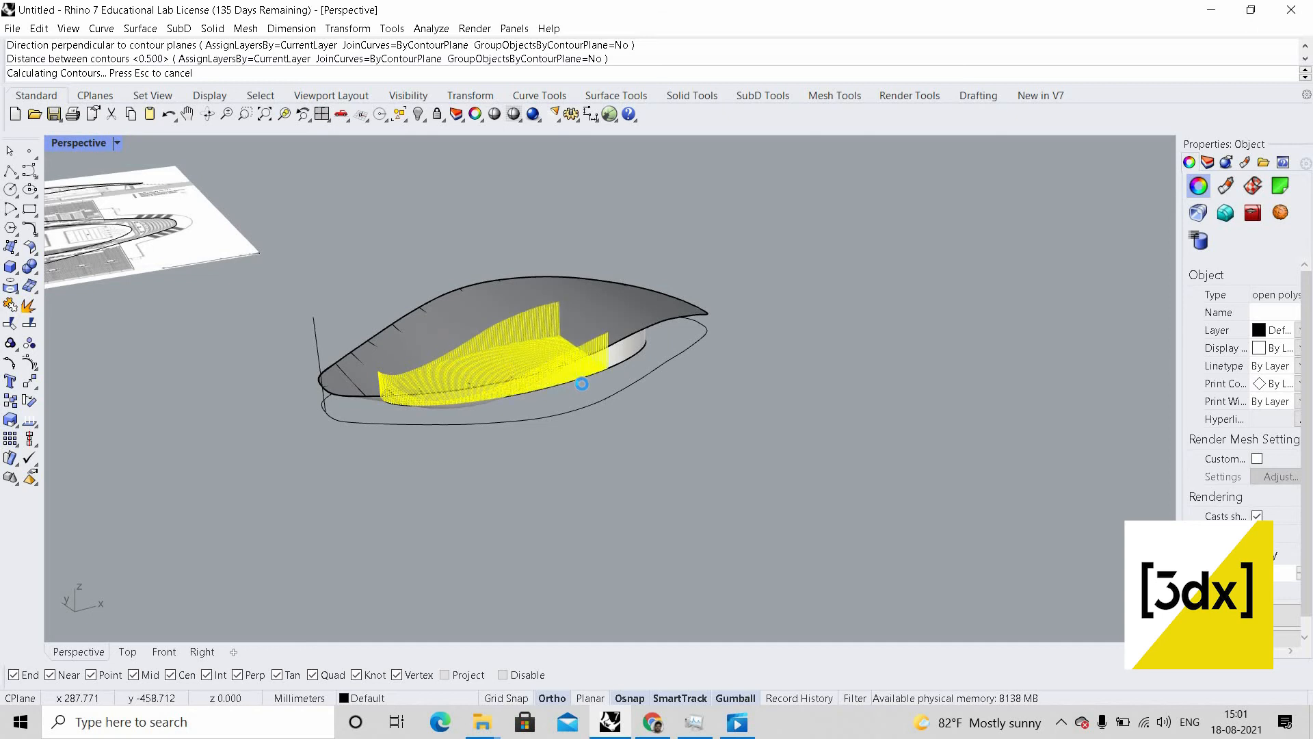
{"action": "scroll", "coordinate": [547, 390], "scroll_direction": "up", "scroll_amount": 5}
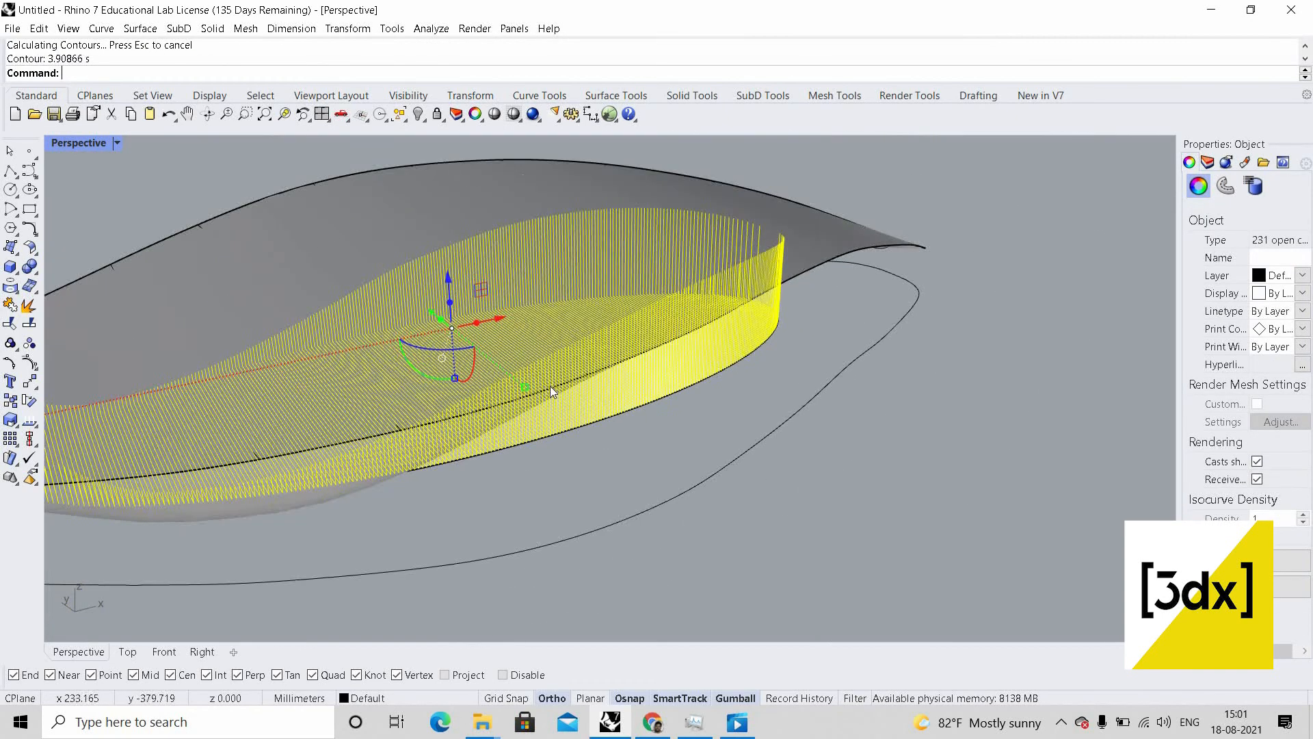
{"action": "scroll", "coordinate": [554, 389], "scroll_direction": "down", "scroll_amount": 2}
{"action": "key", "text": "ctrl+z"}
- Delete the flat bottom cap surface of the building body, keeping its side wall
{"action": "scroll", "coordinate": [544, 404], "scroll_direction": "down", "scroll_amount": 4}
{"action": "key", "text": "Return"}
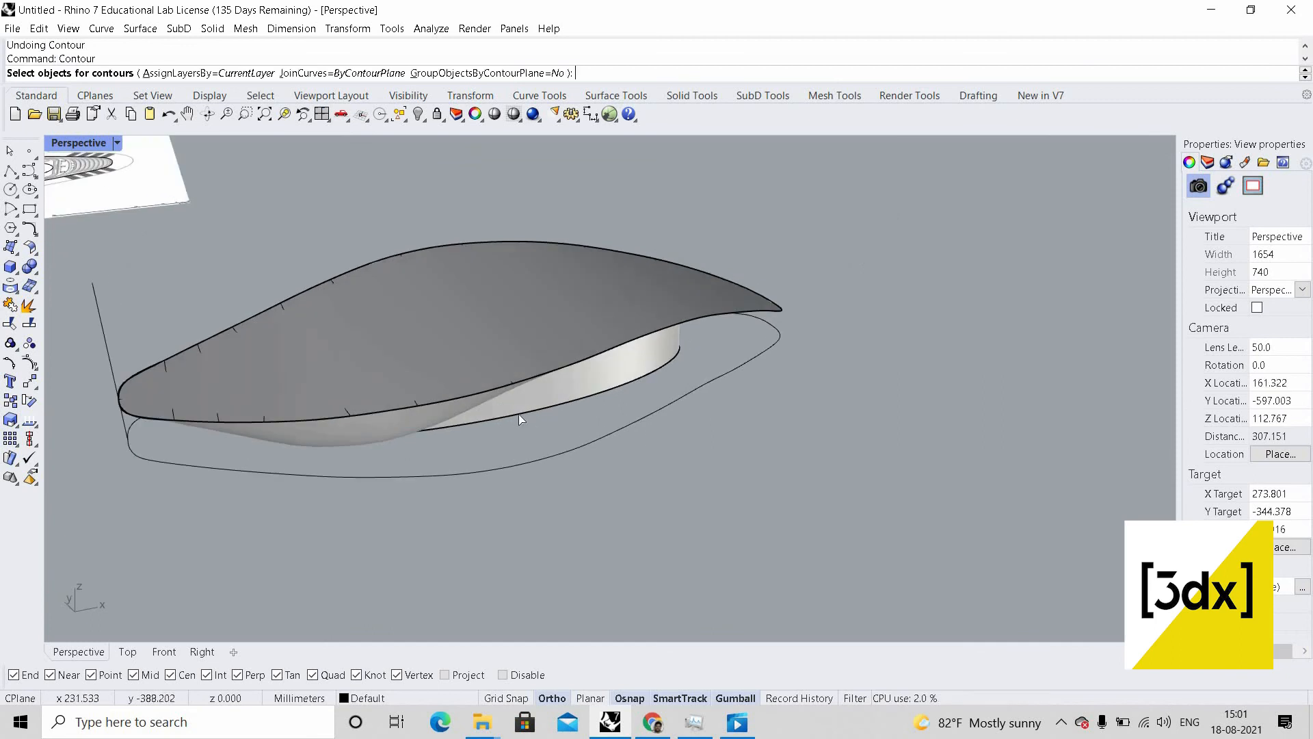
{"action": "right_click_drag", "start_coordinate": [531, 310], "coordinate": [569, 281]}
{"action": "key", "text": "Escape"}
{"action": "scroll", "coordinate": [569, 282], "scroll_direction": "up", "scroll_amount": 2}
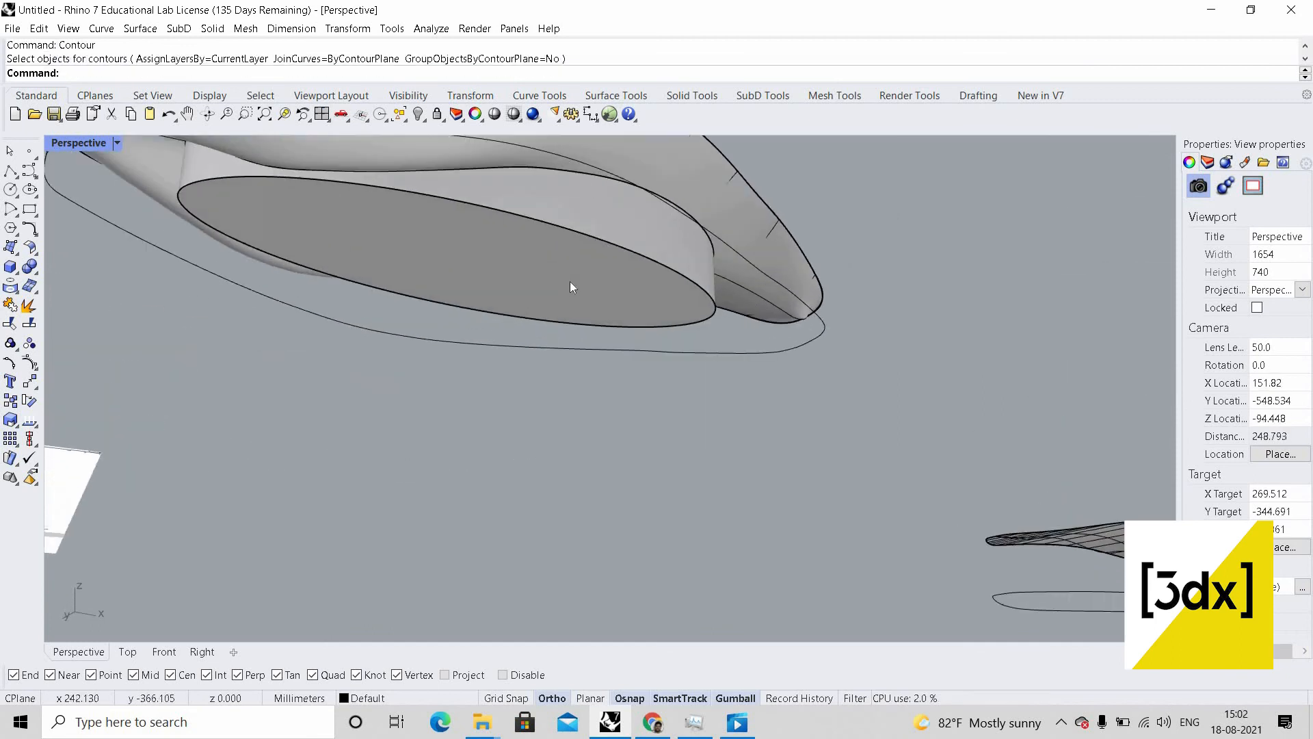
{"action": "left_click", "coordinate": [572, 281], "text": "ctrl+shift"}
{"action": "key", "text": "Delete"}
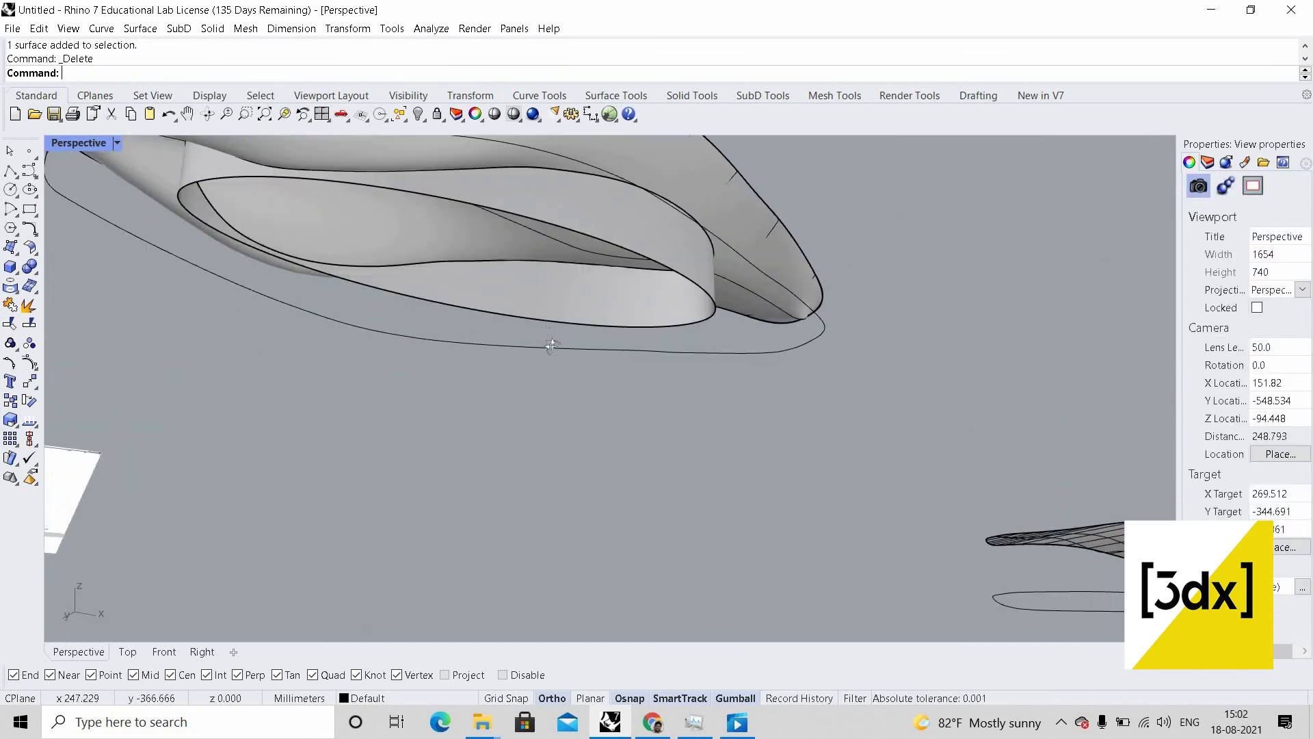
- Contour the building body's side wall along its length with 2 mm between contours
{"action": "right_click_drag", "start_coordinate": [550, 413], "coordinate": [602, 330]}
{"action": "scroll", "coordinate": [636, 324], "scroll_direction": "down", "scroll_amount": 8}
{"action": "scroll", "coordinate": [602, 328], "scroll_direction": "up", "scroll_amount": 4}
{"action": "scroll", "coordinate": [604, 331], "scroll_direction": "up", "scroll_amount": 3}
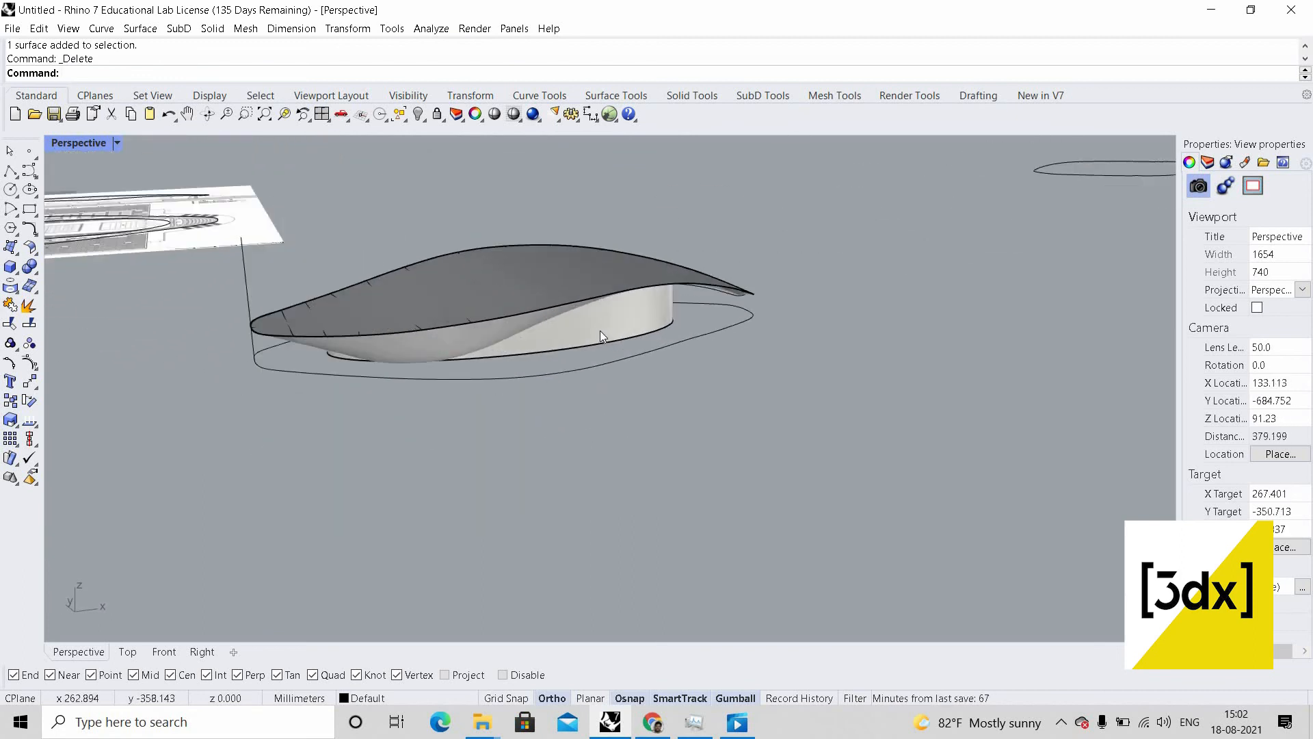
{"action": "scroll", "coordinate": [601, 335], "scroll_direction": "up", "scroll_amount": 3}
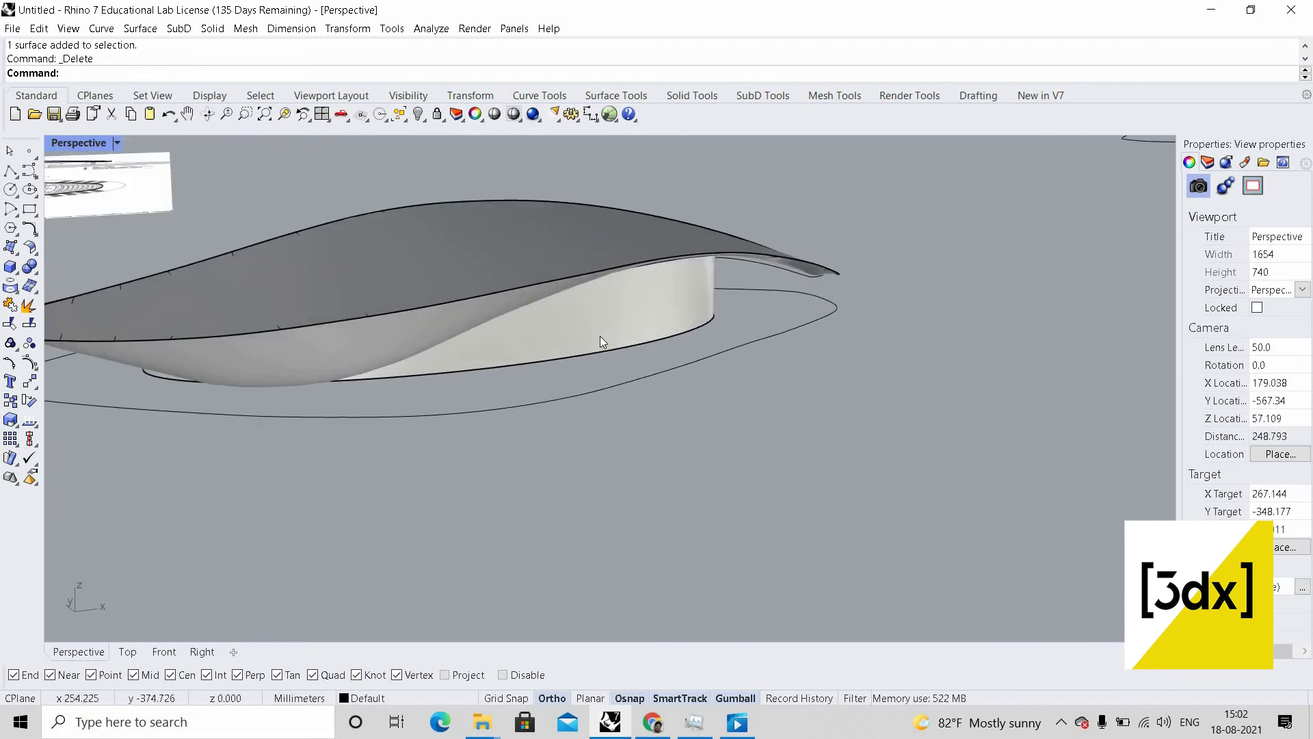
{"action": "left_click", "coordinate": [600, 336]}
{"action": "type", "text": "co"}
{"action": "key", "text": "Return"}
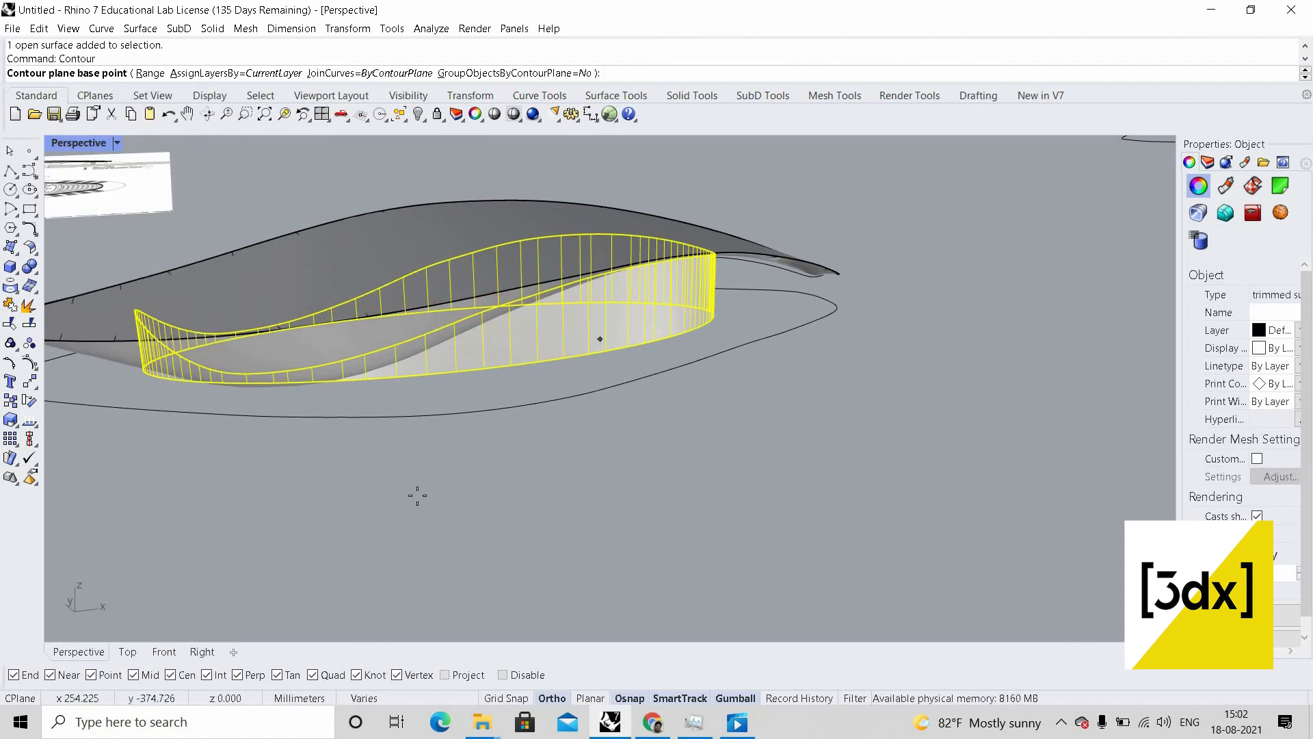
{"action": "scroll", "coordinate": [592, 383], "scroll_direction": "down", "scroll_amount": 3}
{"action": "left_click", "coordinate": [405, 503]}
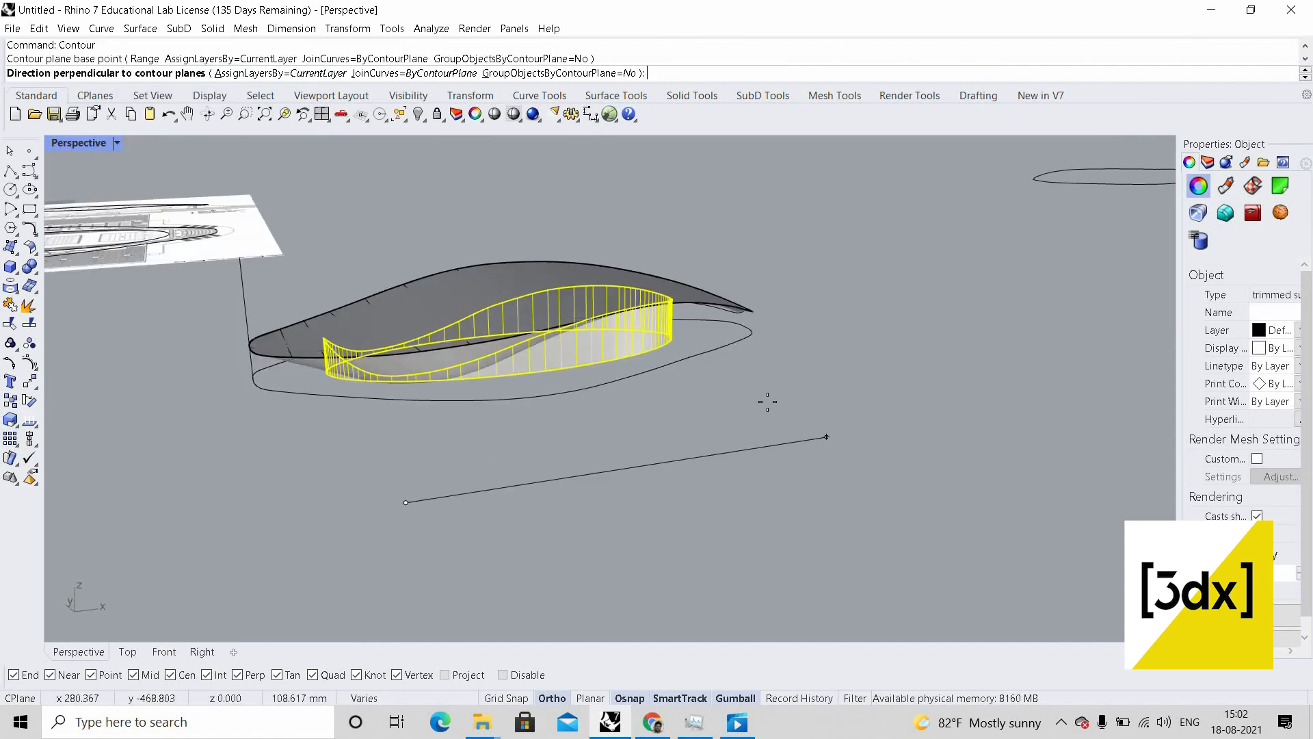
{"action": "left_click", "coordinate": [826, 436]}
{"action": "type", "text": "2"}
{"action": "key", "text": "Return"}
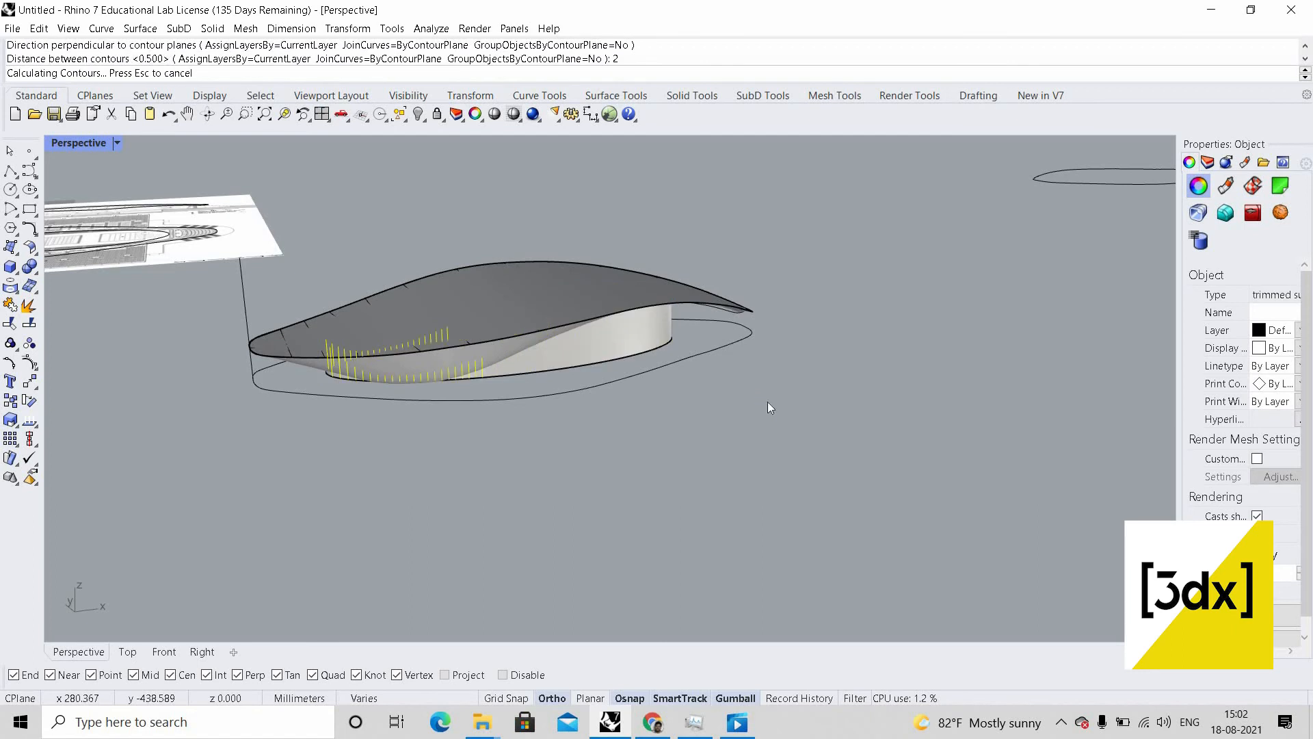
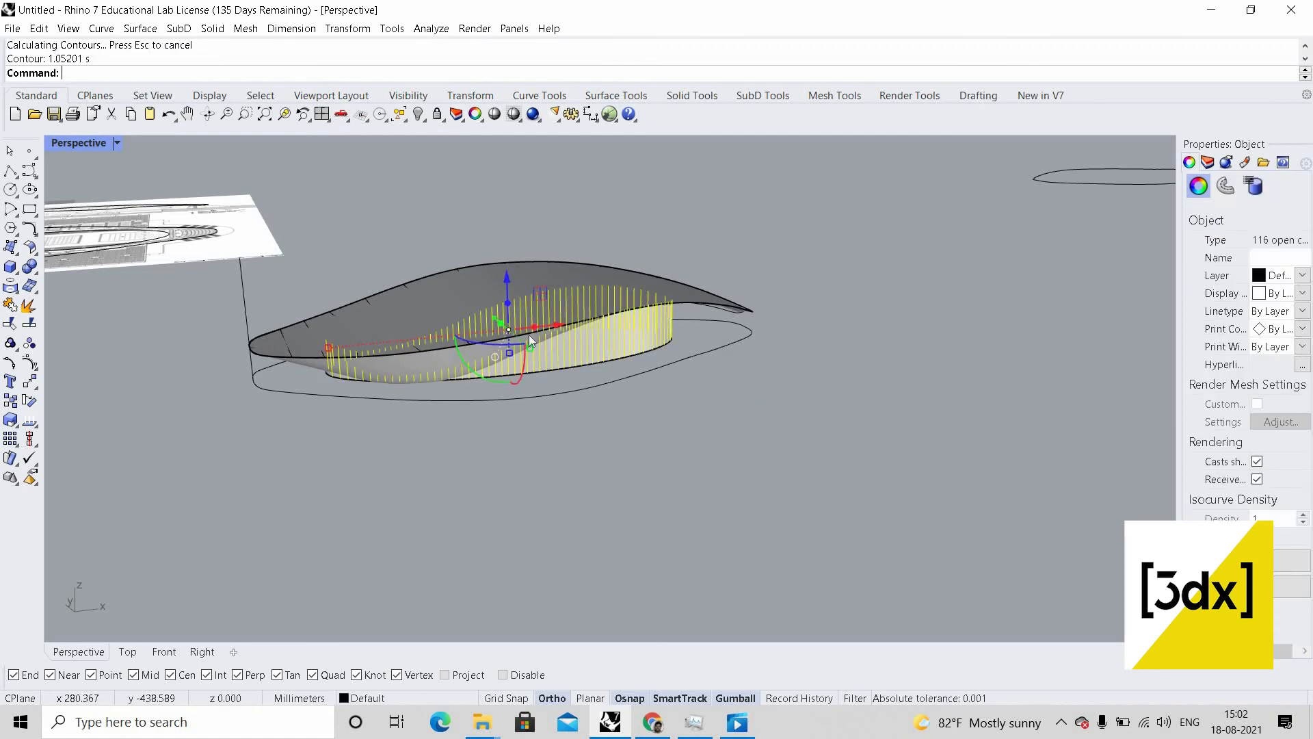
- Create the layer "Layer 01" and move the selected contour curves onto it
{"action": "scroll", "coordinate": [565, 382], "scroll_direction": "up", "scroll_amount": 5}
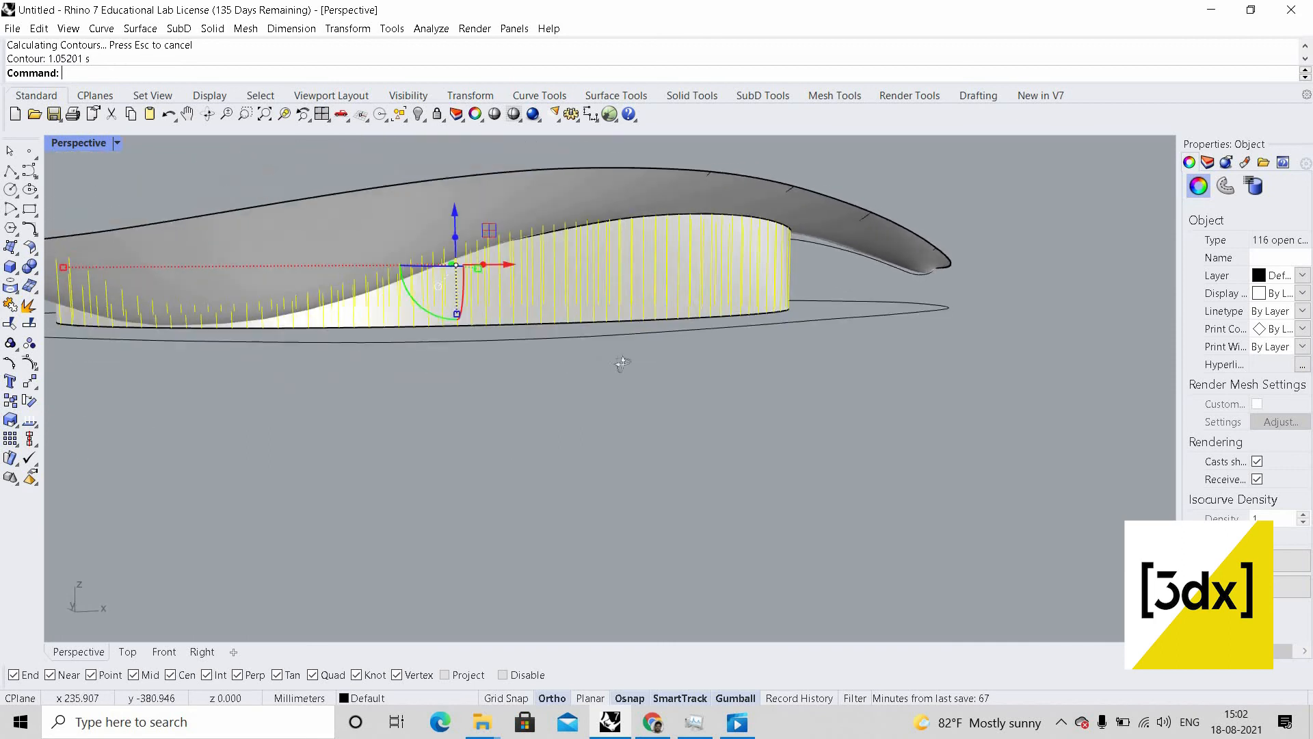
{"action": "right_click_drag", "start_coordinate": [742, 354], "coordinate": [1215, 83]}
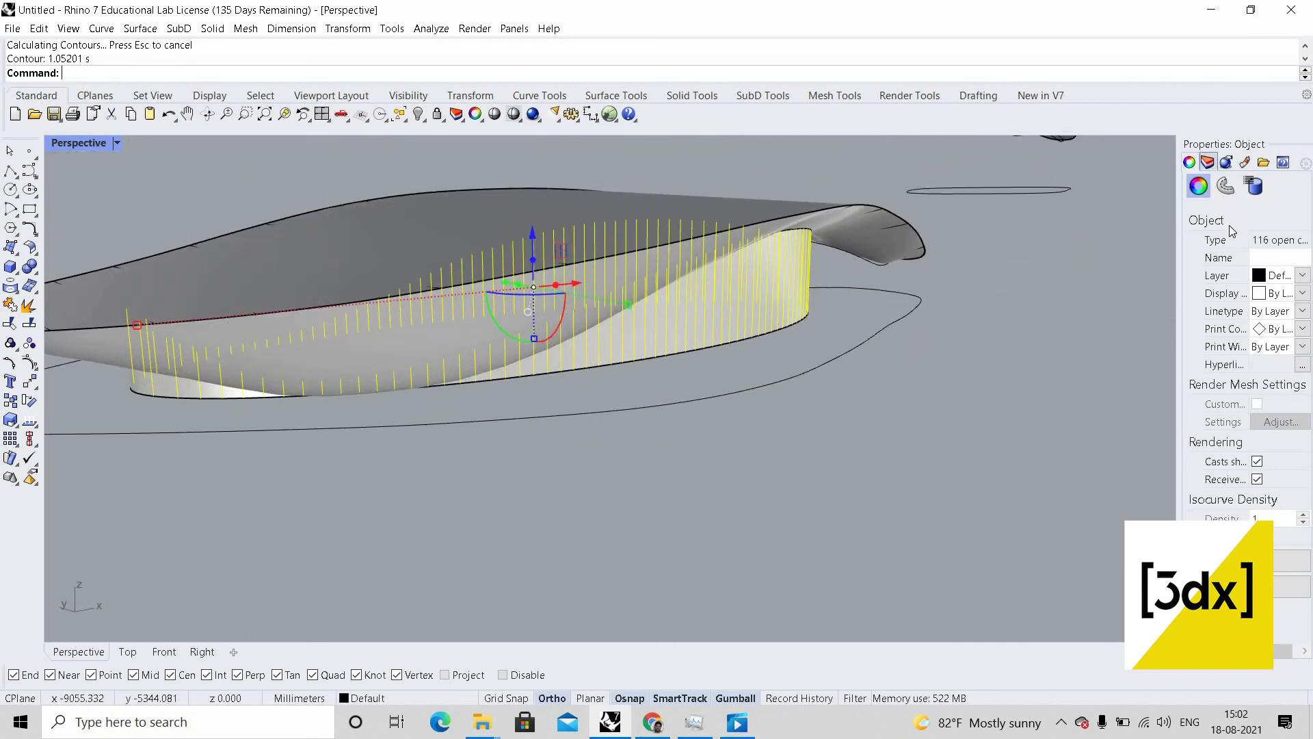
{"action": "left_click", "coordinate": [1207, 162]}
{"action": "right_click", "coordinate": [1235, 254]}
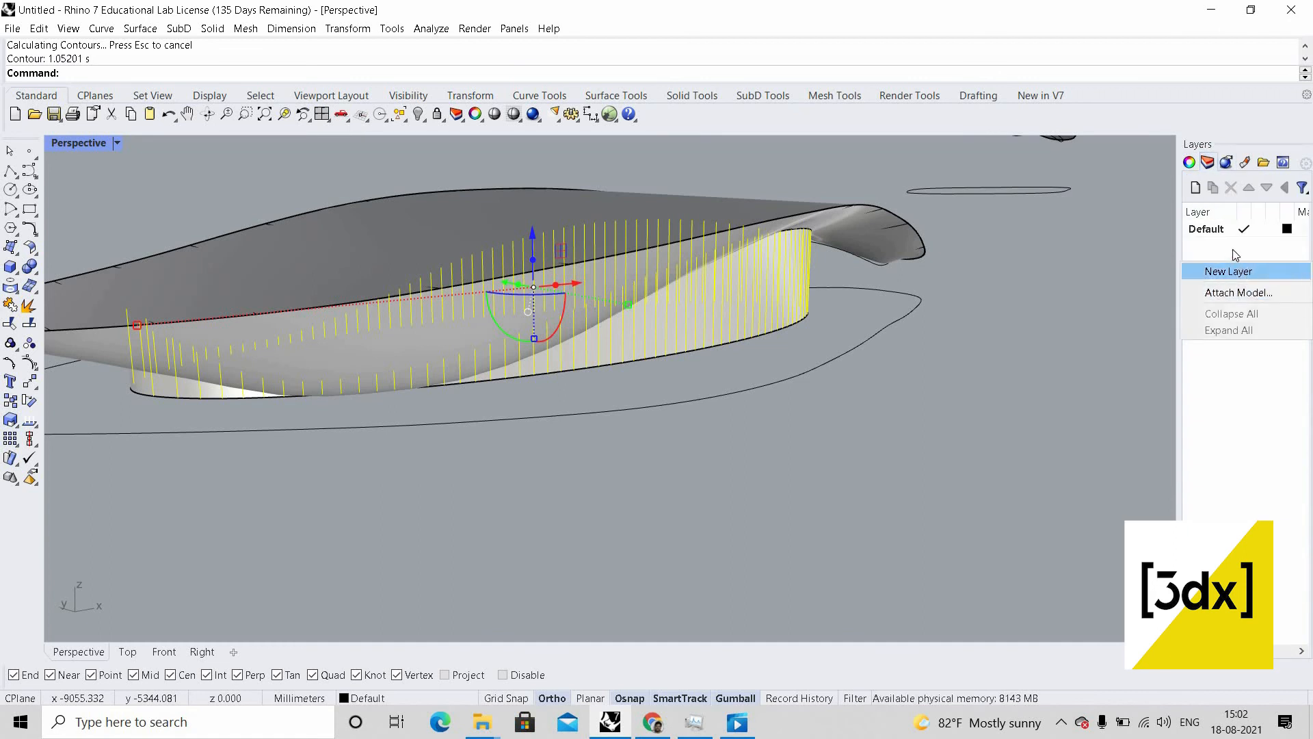
{"action": "left_click", "coordinate": [1231, 271]}
{"action": "right_click", "coordinate": [1231, 246]}
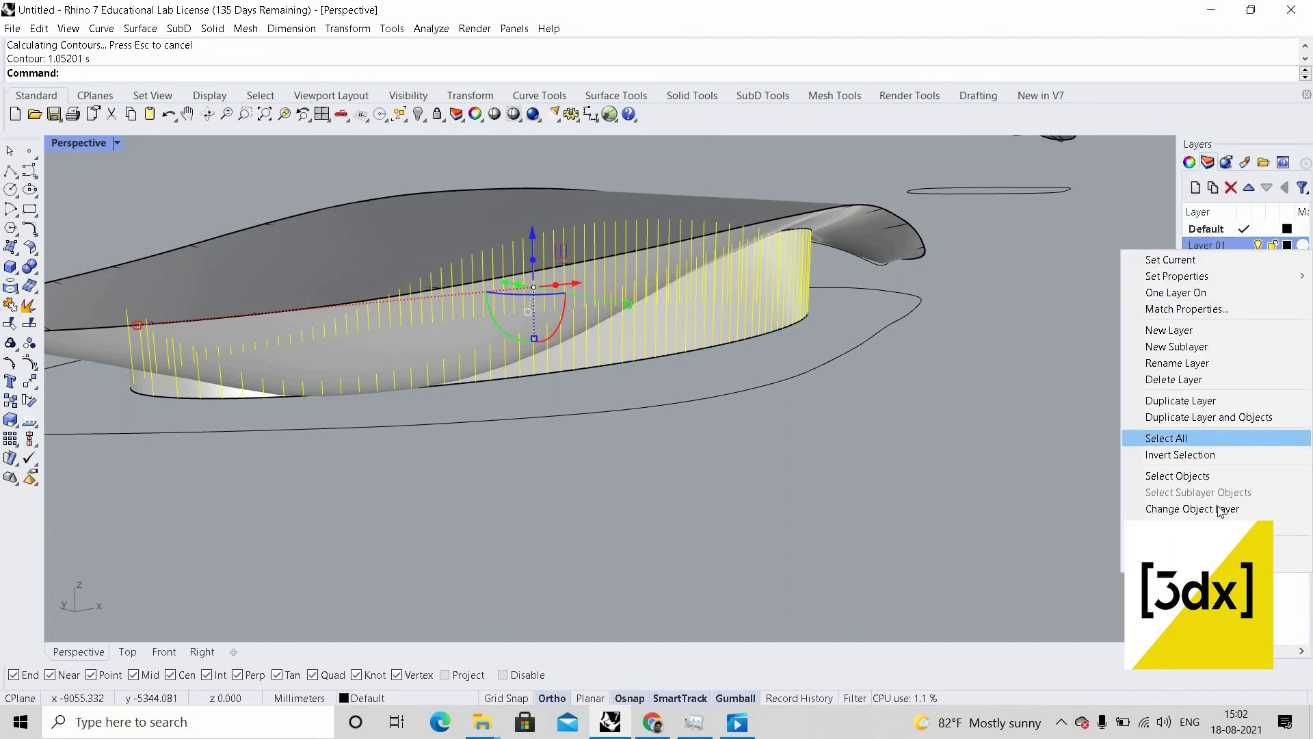
{"action": "left_click", "coordinate": [1204, 509]}
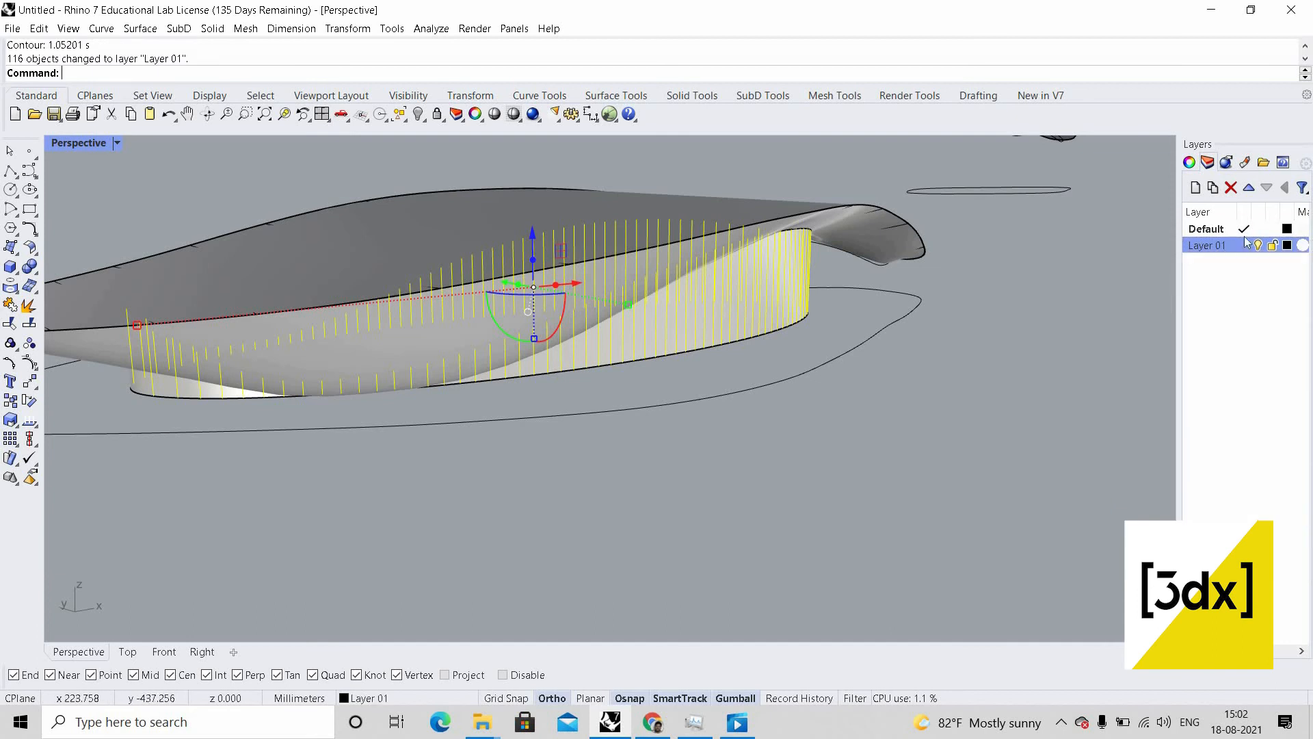
{"action": "key", "text": "Escape"}
- Toggle the visibility of Layer 01 and examine the vertical contour lines on the building's facade
{"action": "left_click", "coordinate": [1259, 245]}
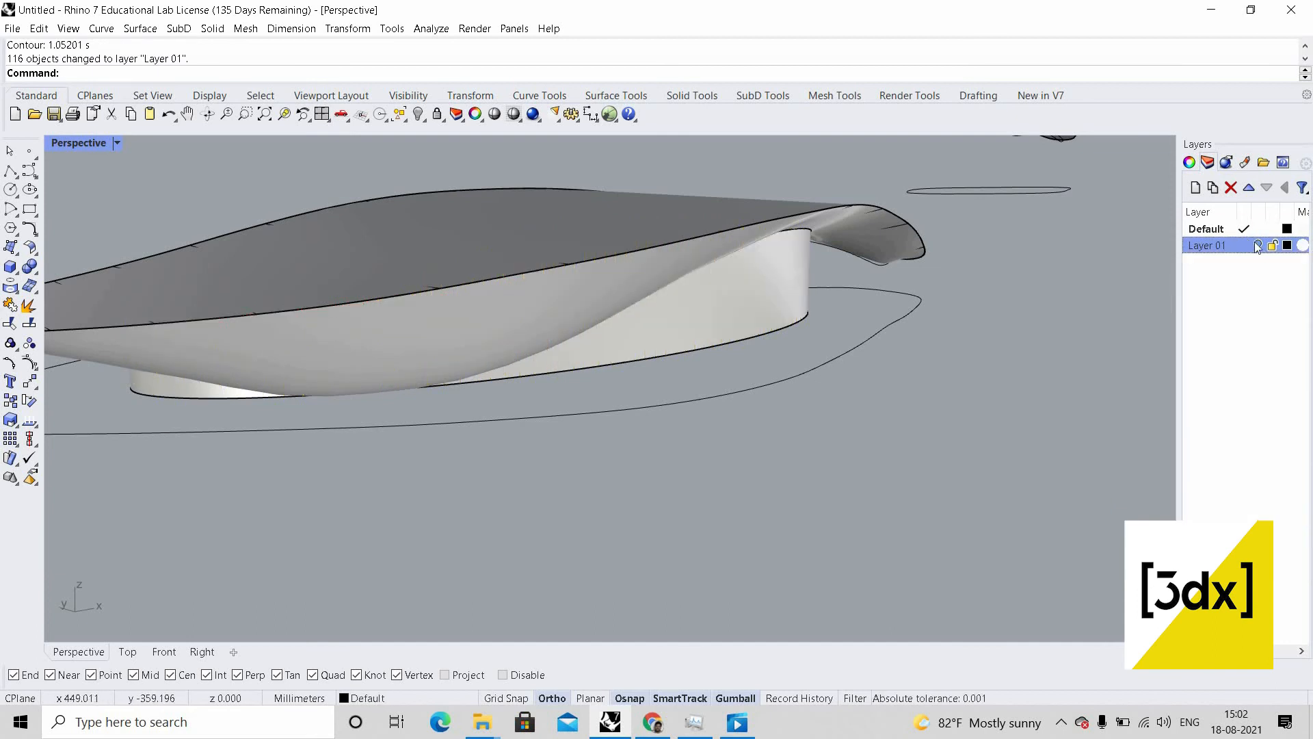
{"action": "scroll", "coordinate": [713, 318], "scroll_direction": "down", "scroll_amount": 6}
{"action": "right_click_drag", "start_coordinate": [716, 304], "coordinate": [802, 316]}
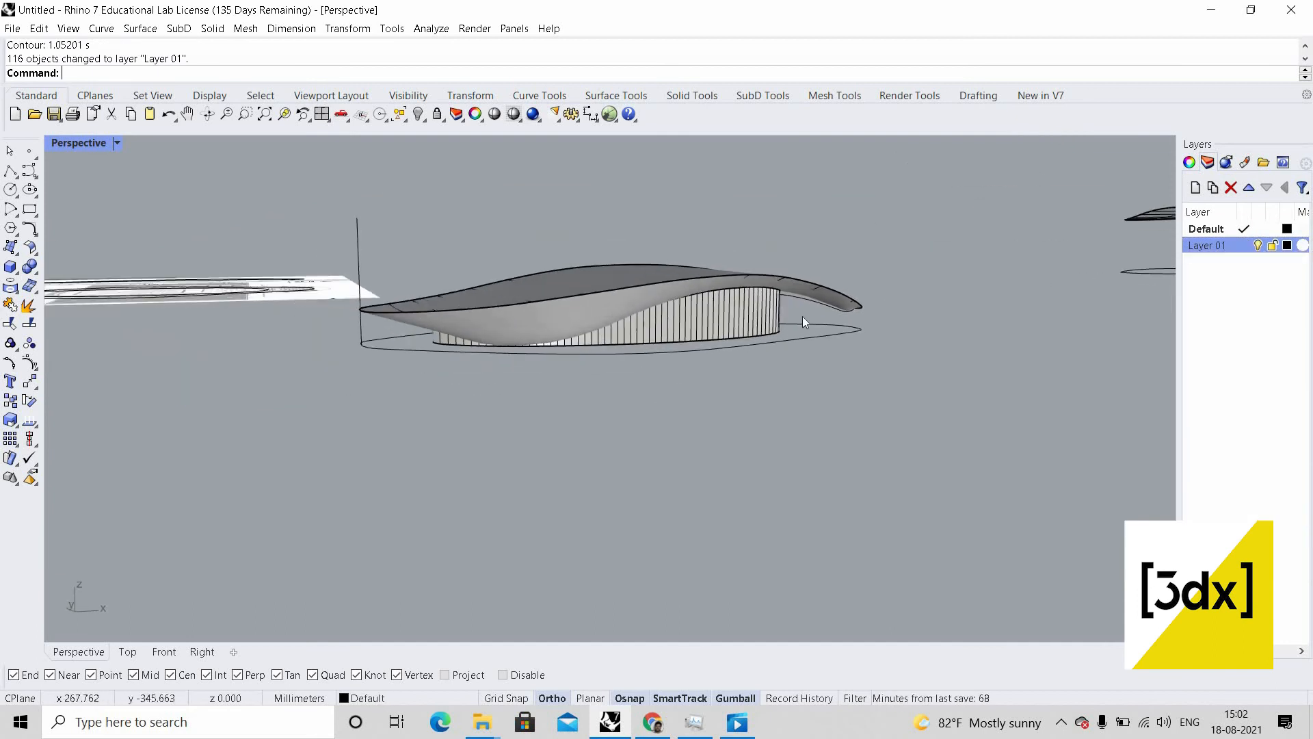
{"action": "scroll", "coordinate": [711, 327], "scroll_direction": "up", "scroll_amount": 5}
{"action": "scroll", "coordinate": [717, 364], "scroll_direction": "down", "scroll_amount": 5}
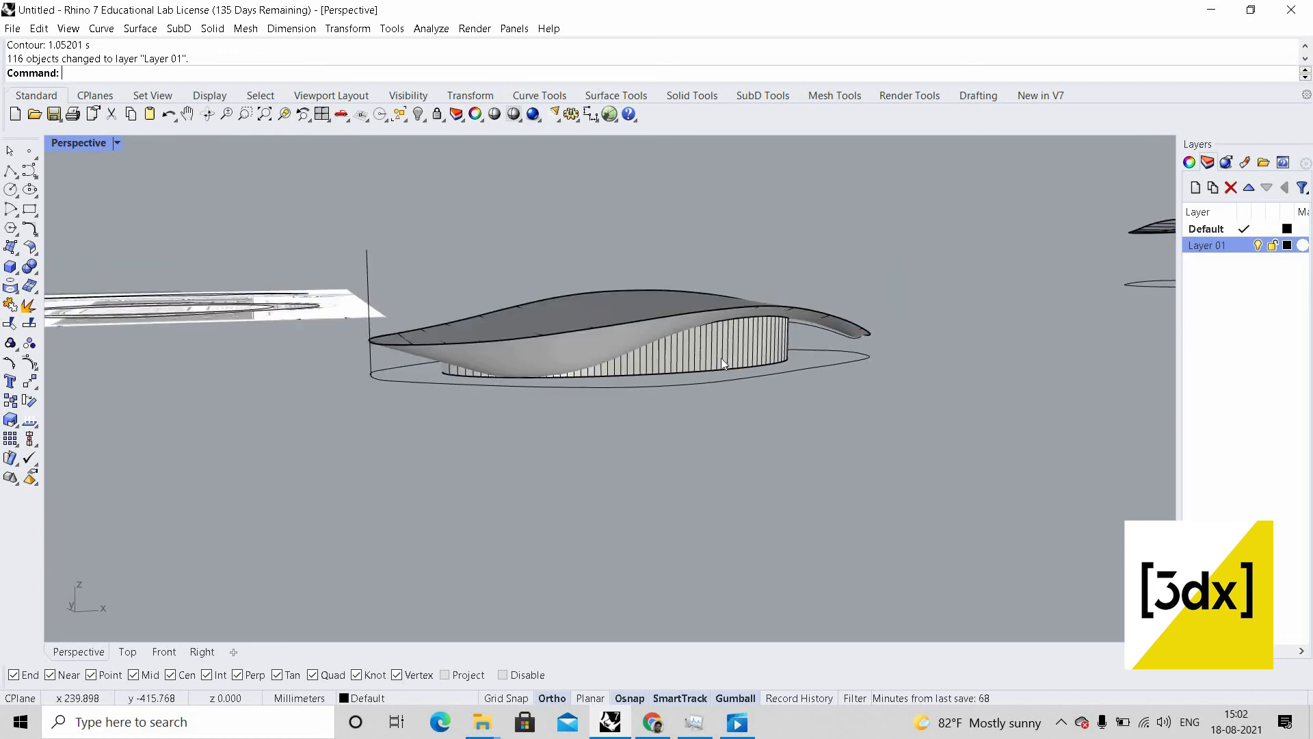
{"action": "right_click_drag", "start_coordinate": [721, 358], "coordinate": [680, 405]}
{"action": "scroll", "coordinate": [673, 402], "scroll_direction": "up", "scroll_amount": 7}
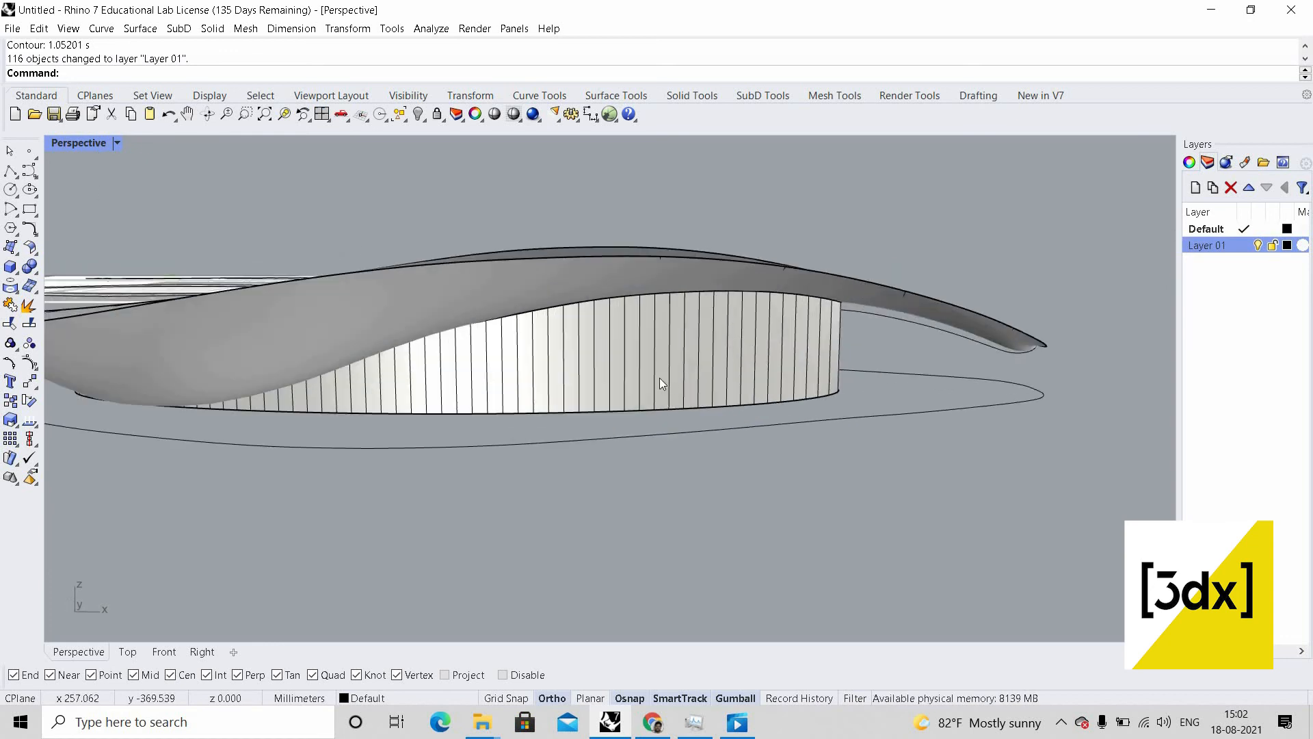
{"action": "left_click", "coordinate": [664, 377]}
{"action": "left_click", "coordinate": [666, 375]}
{"action": "scroll", "coordinate": [667, 373], "scroll_direction": "up", "scroll_amount": 8}
{"action": "left_click", "coordinate": [666, 372]}
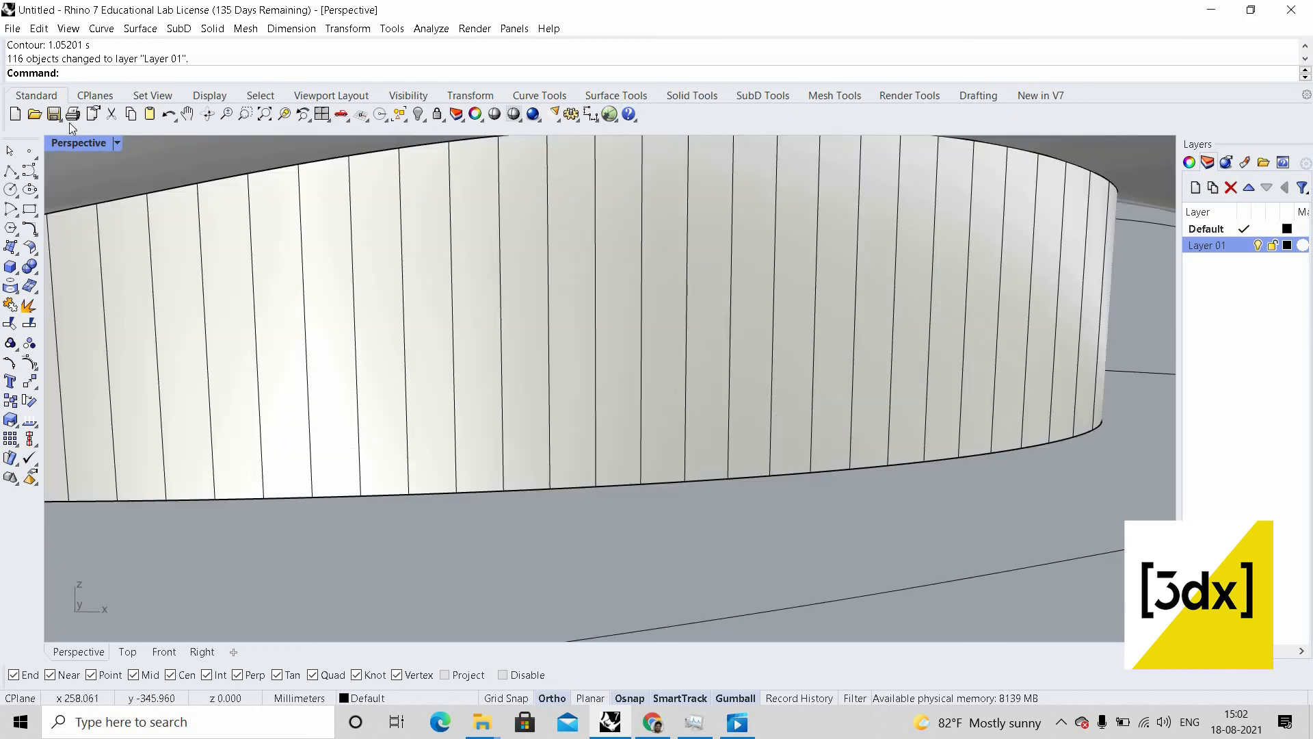
- Contour the building body's side wall along the vertical direction in the Front view, with 2 mm between contours
{"action": "key", "text": "ctrl+m"}
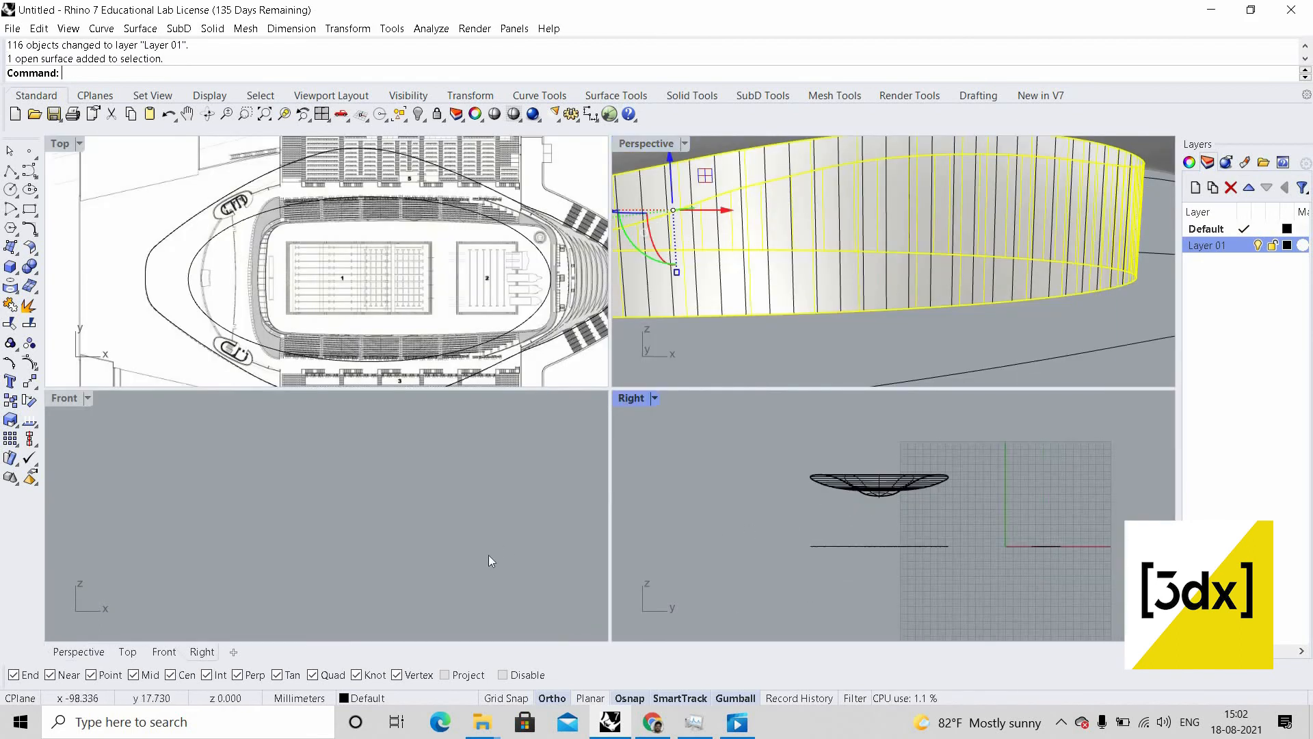
{"action": "scroll", "coordinate": [301, 618], "scroll_direction": "up", "scroll_amount": 5}
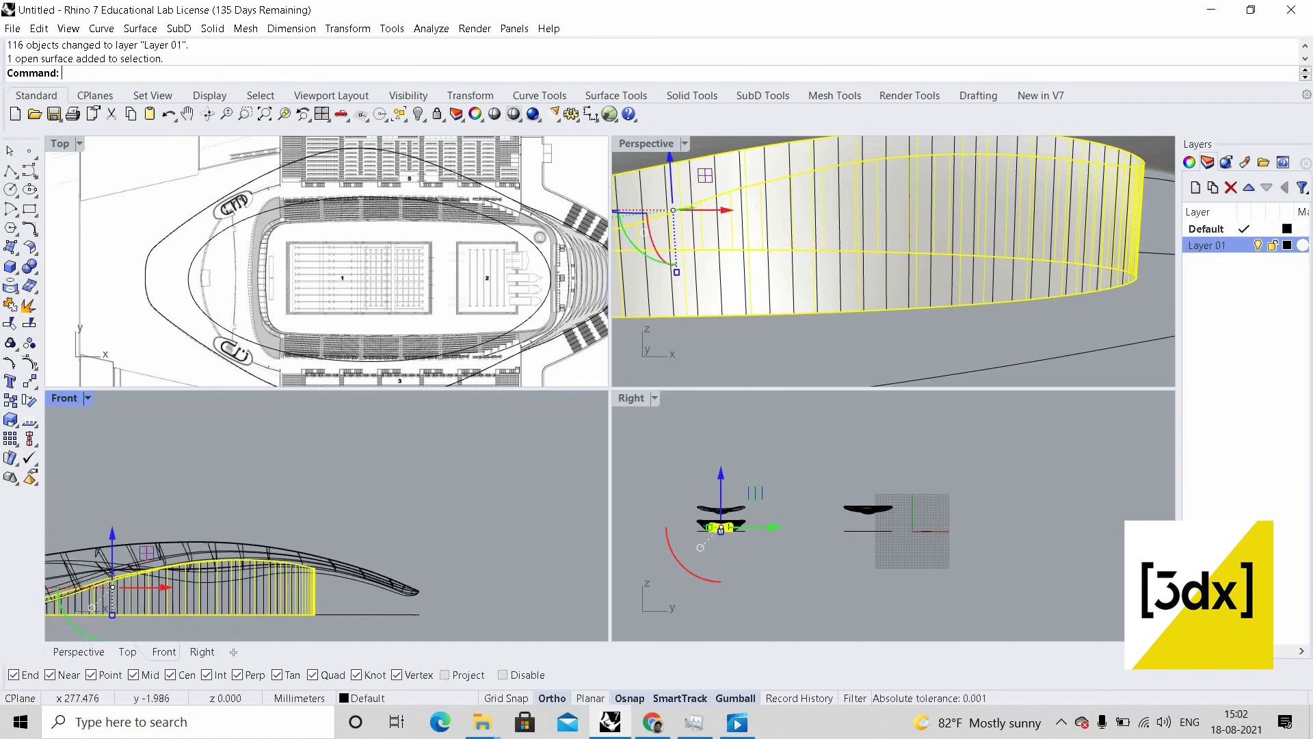
{"action": "type", "text": "COn"}
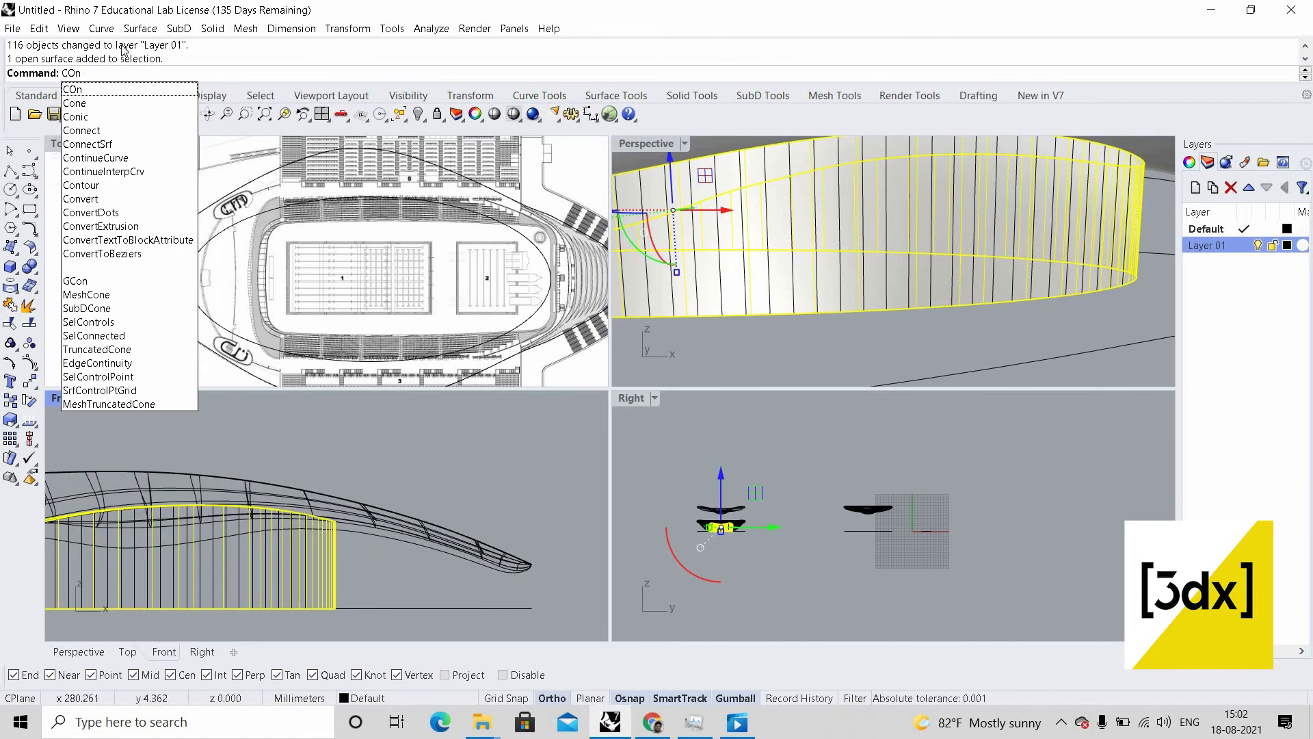
{"action": "type", "text": "tour"}
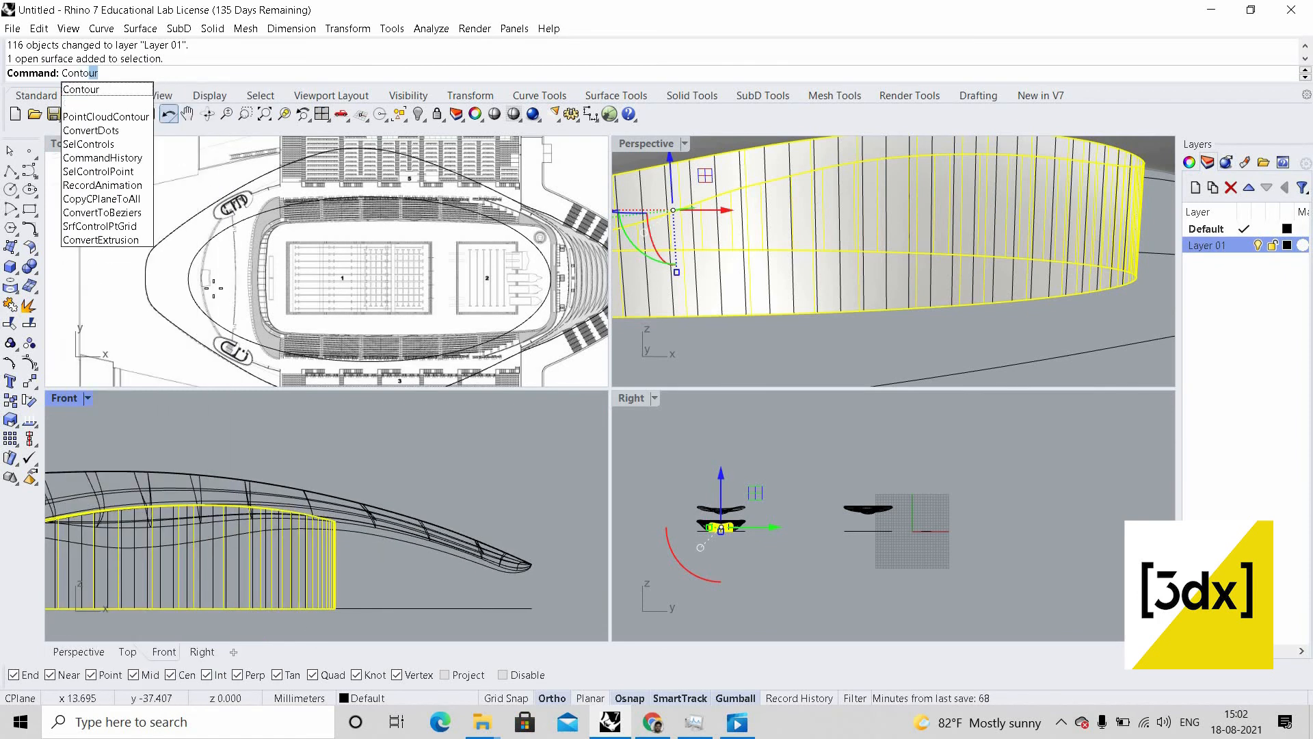
{"action": "key", "text": "Return"}
{"action": "scroll", "coordinate": [294, 321], "scroll_direction": "down", "scroll_amount": 3}
{"action": "scroll", "coordinate": [414, 541], "scroll_direction": "down", "scroll_amount": 2}
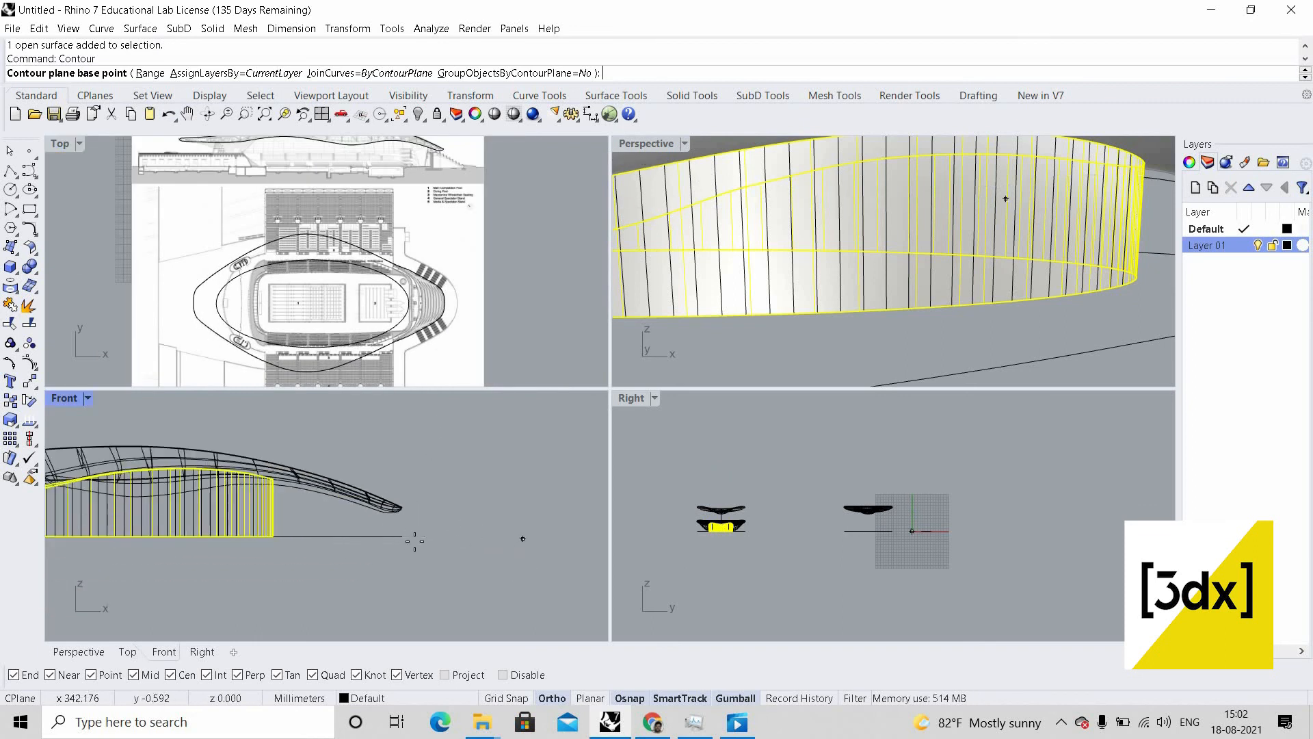
{"action": "left_click", "coordinate": [414, 541]}
{"action": "left_click", "coordinate": [414, 429]}
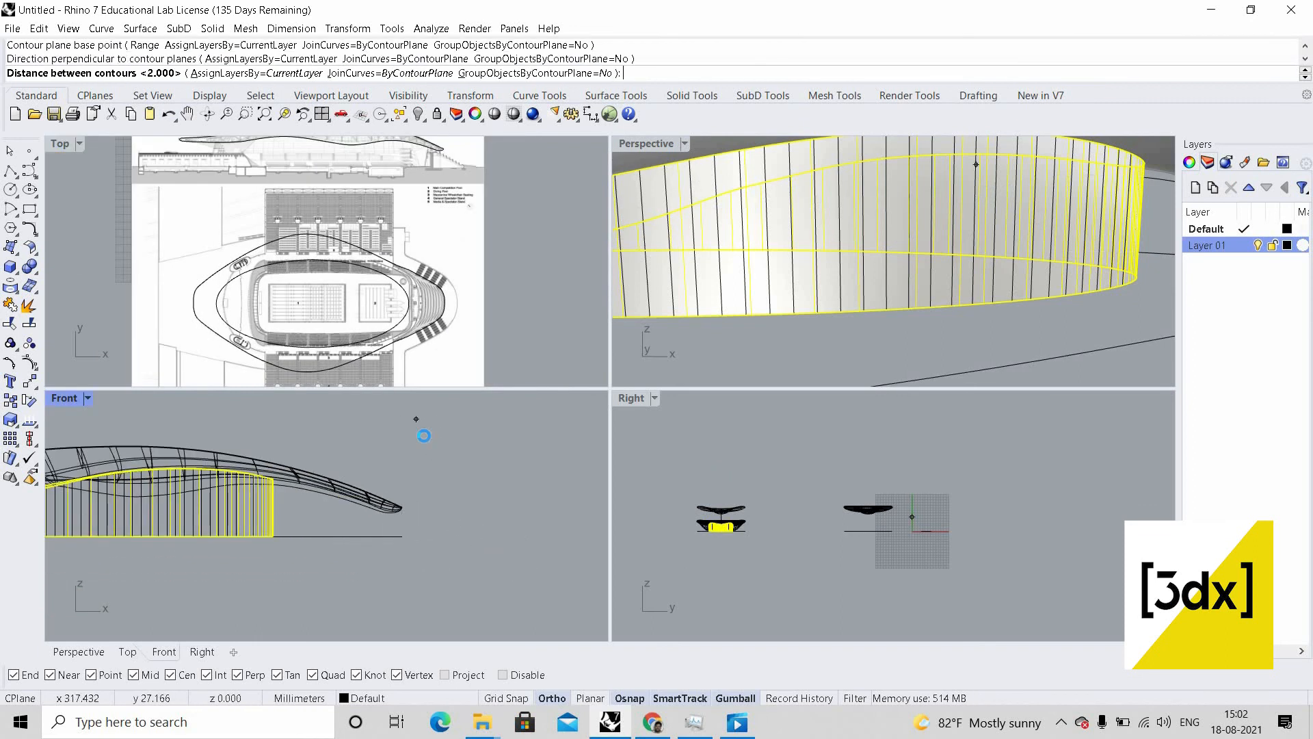
{"action": "key", "text": "Return"}
- Move the new horizontal contour curves onto Layer 01 and select all objects on that layer
{"action": "scroll", "coordinate": [987, 254], "scroll_direction": "down", "scroll_amount": 4}
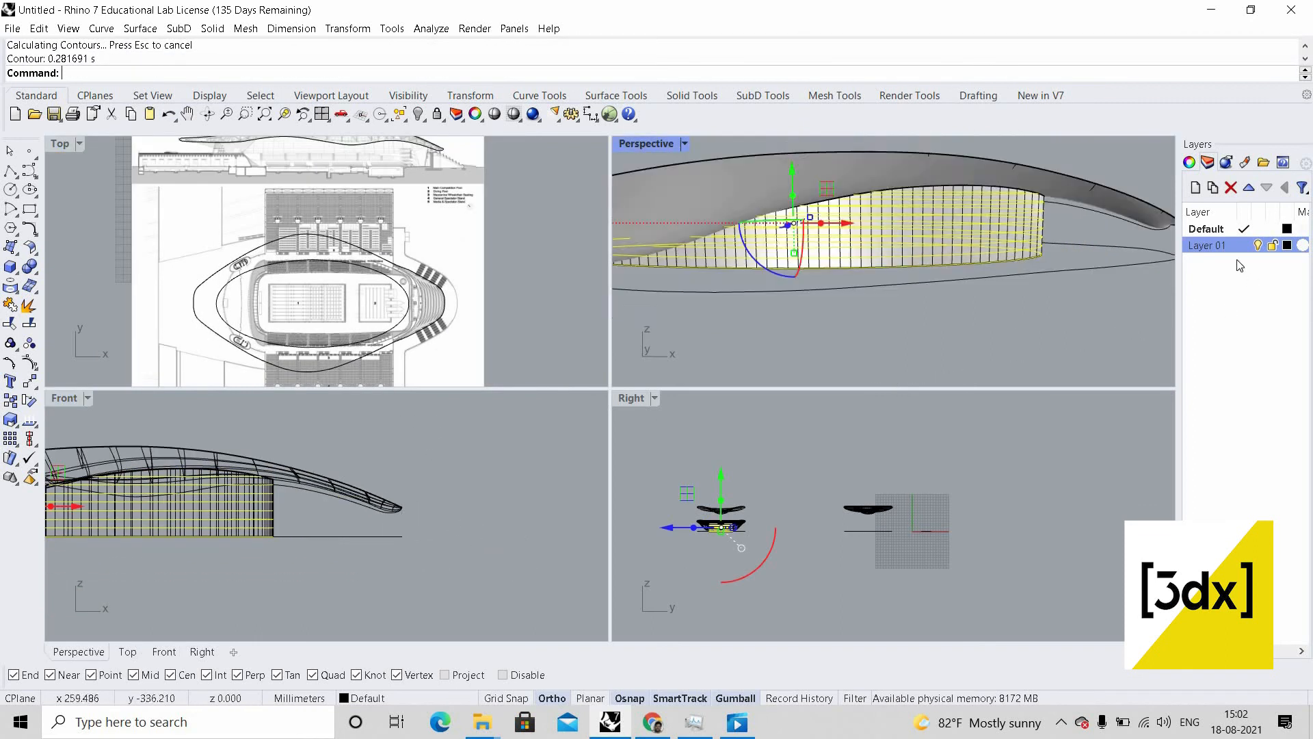
{"action": "right_click", "coordinate": [1211, 245]}
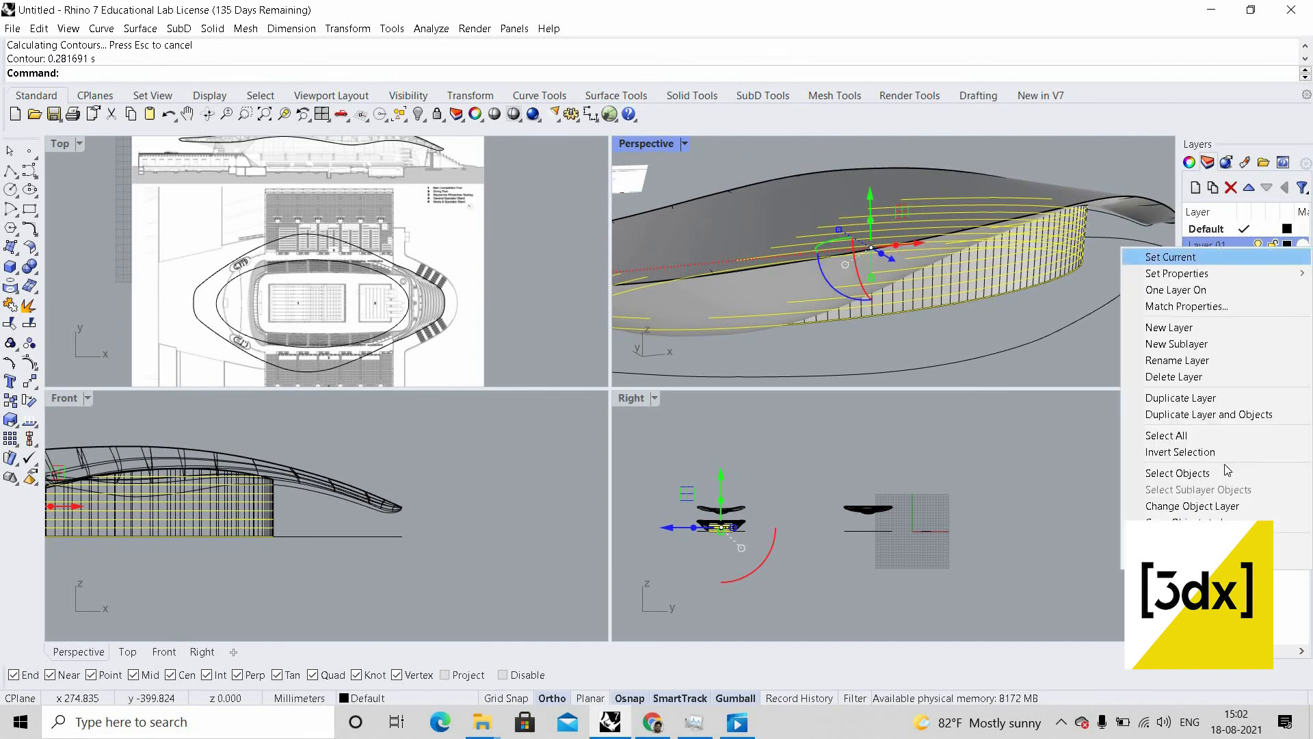
{"action": "left_click", "coordinate": [1192, 506]}
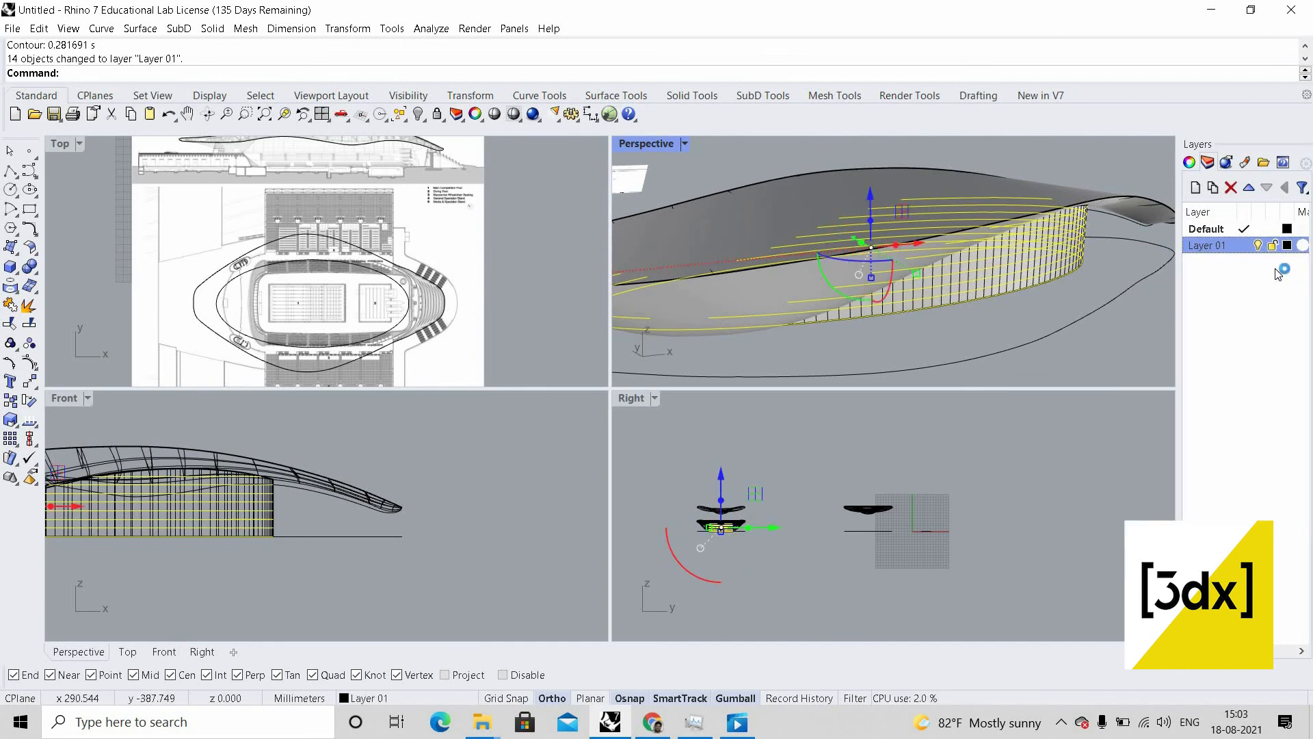
{"action": "right_click", "coordinate": [1223, 473]}
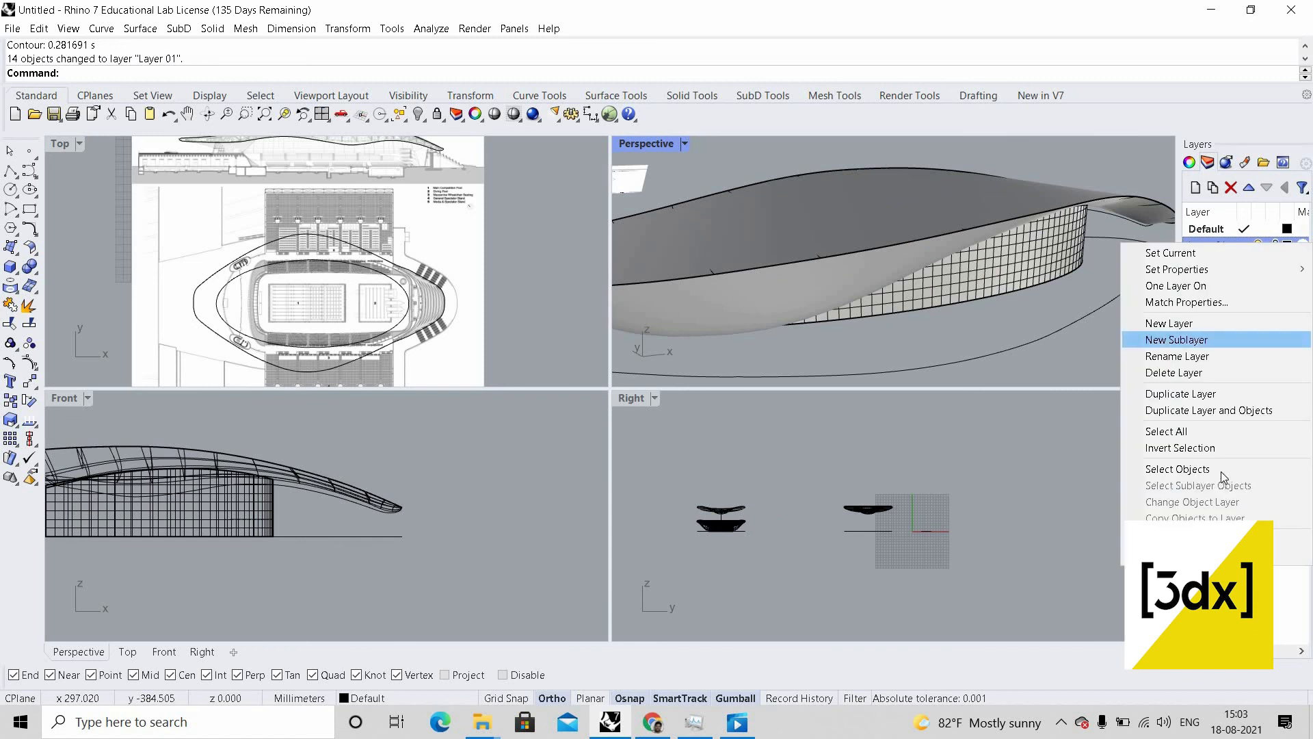
{"action": "left_click", "coordinate": [1221, 470]}
- Try piping the selected facade contour curves with a 1 mm radius, and undo the pipes
{"action": "scroll", "coordinate": [1060, 286], "scroll_direction": "down", "scroll_amount": 3}
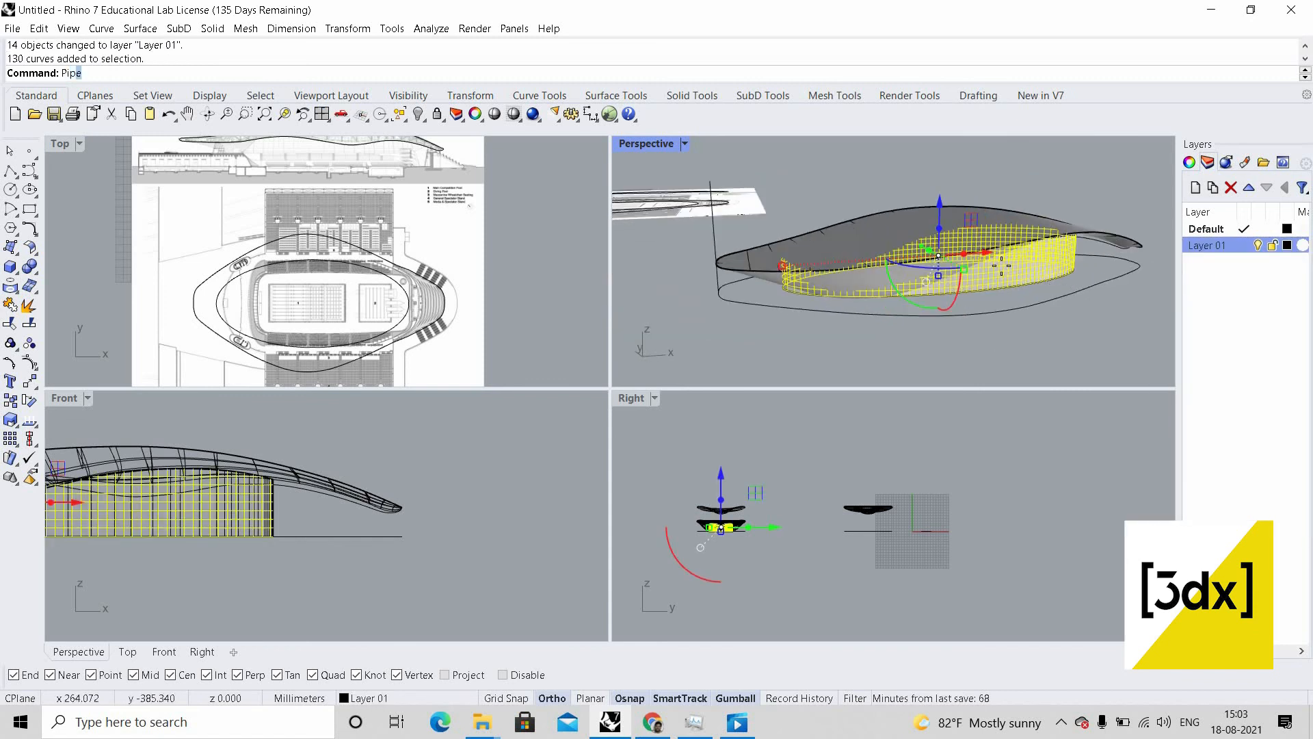
{"action": "key", "text": "Return"}
{"action": "scroll", "coordinate": [1060, 287], "scroll_direction": "up", "scroll_amount": 5}
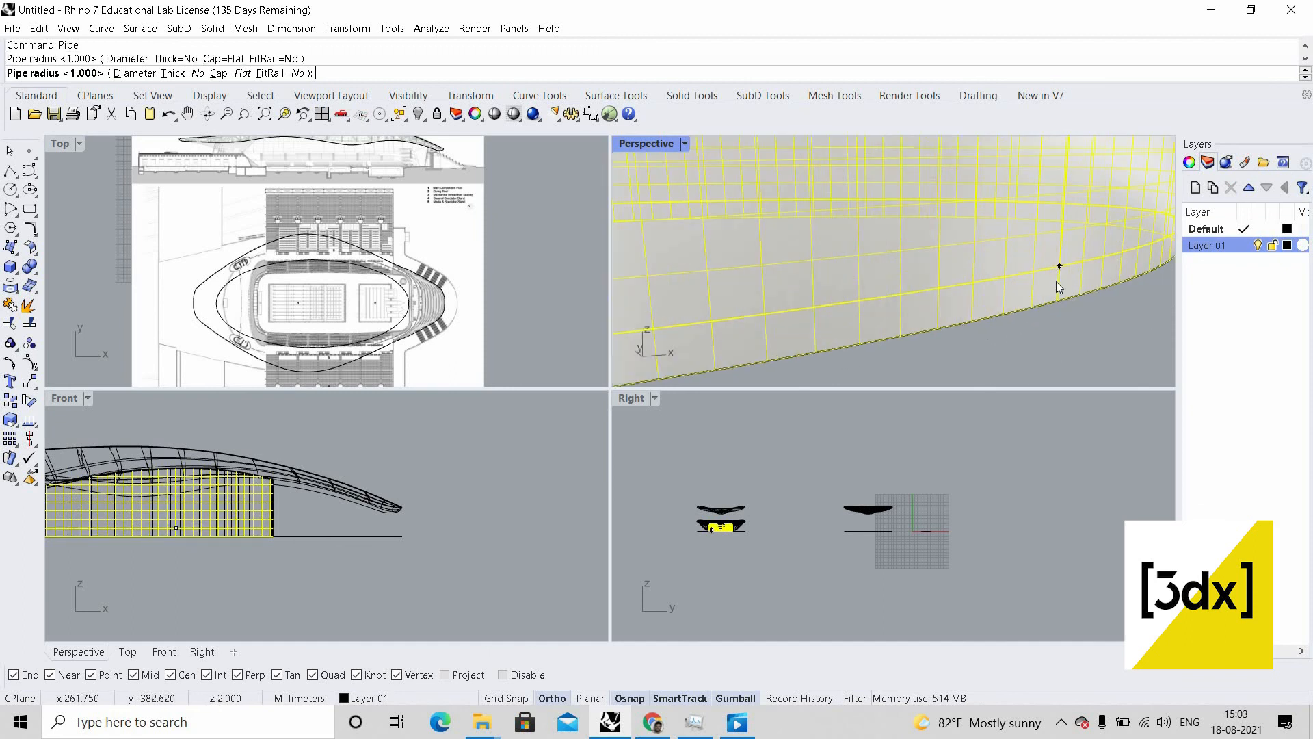
{"action": "key", "text": "Return"}
{"action": "scroll", "coordinate": [1014, 293], "scroll_direction": "down", "scroll_amount": 5}
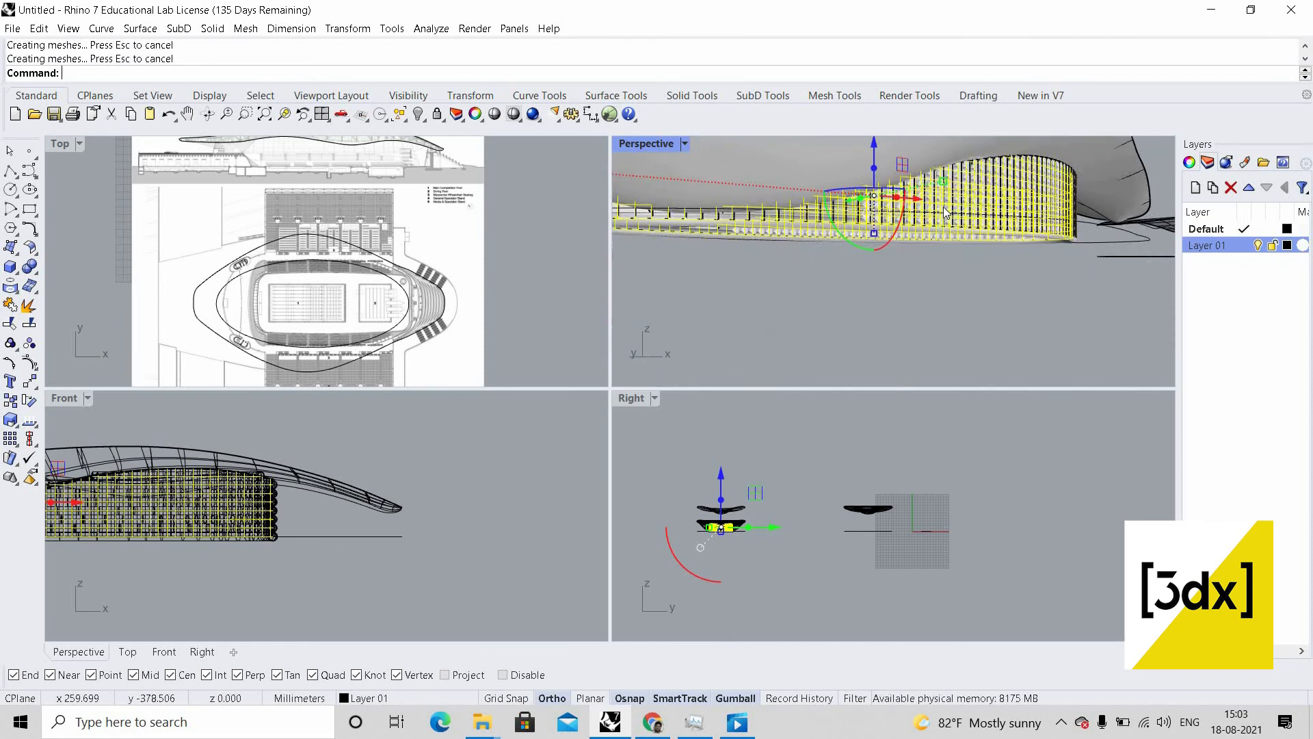
{"action": "right_click_drag", "start_coordinate": [990, 290], "coordinate": [921, 264]}
{"action": "scroll", "coordinate": [921, 264], "scroll_direction": "up", "scroll_amount": 5}
{"action": "key", "text": "ctrl+z"}
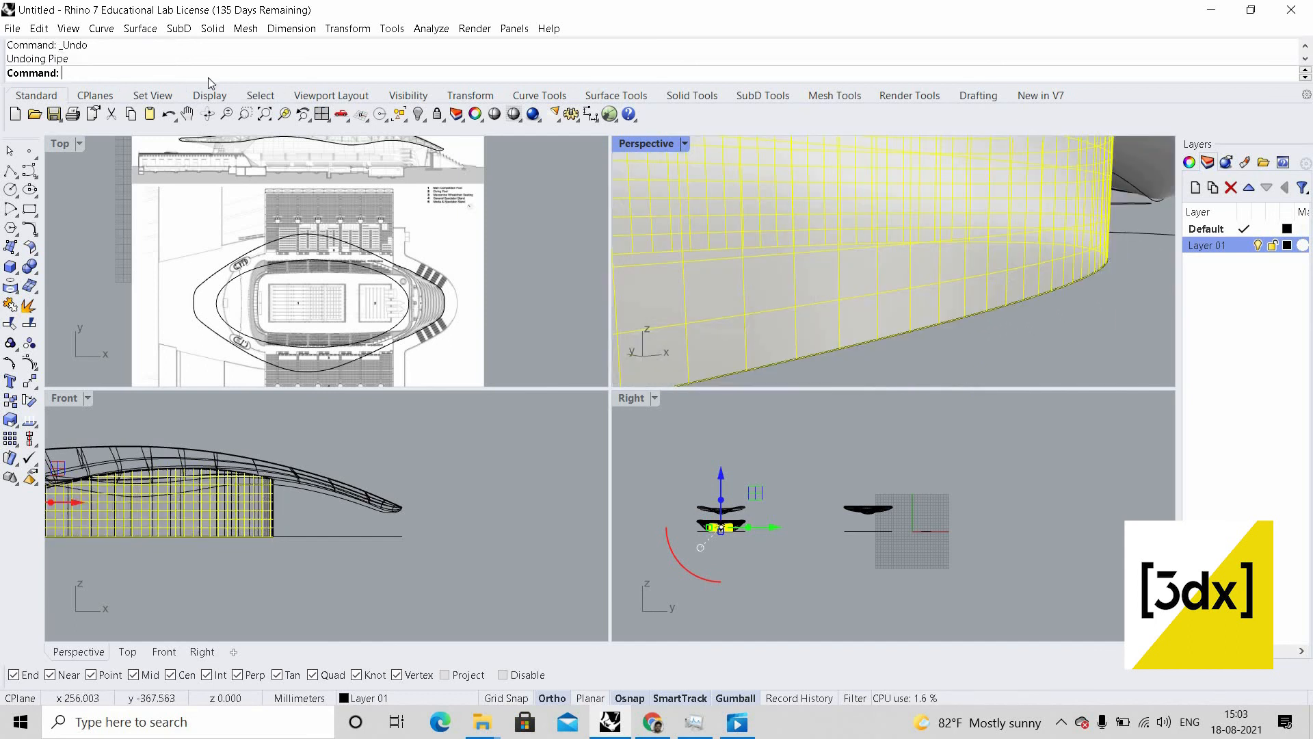
- Pipe the selected facade contour curves with a 0.1 mm radius
{"action": "key", "text": "Return"}
{"action": "type", "text": "0.1"}
{"action": "key", "text": "Return"}
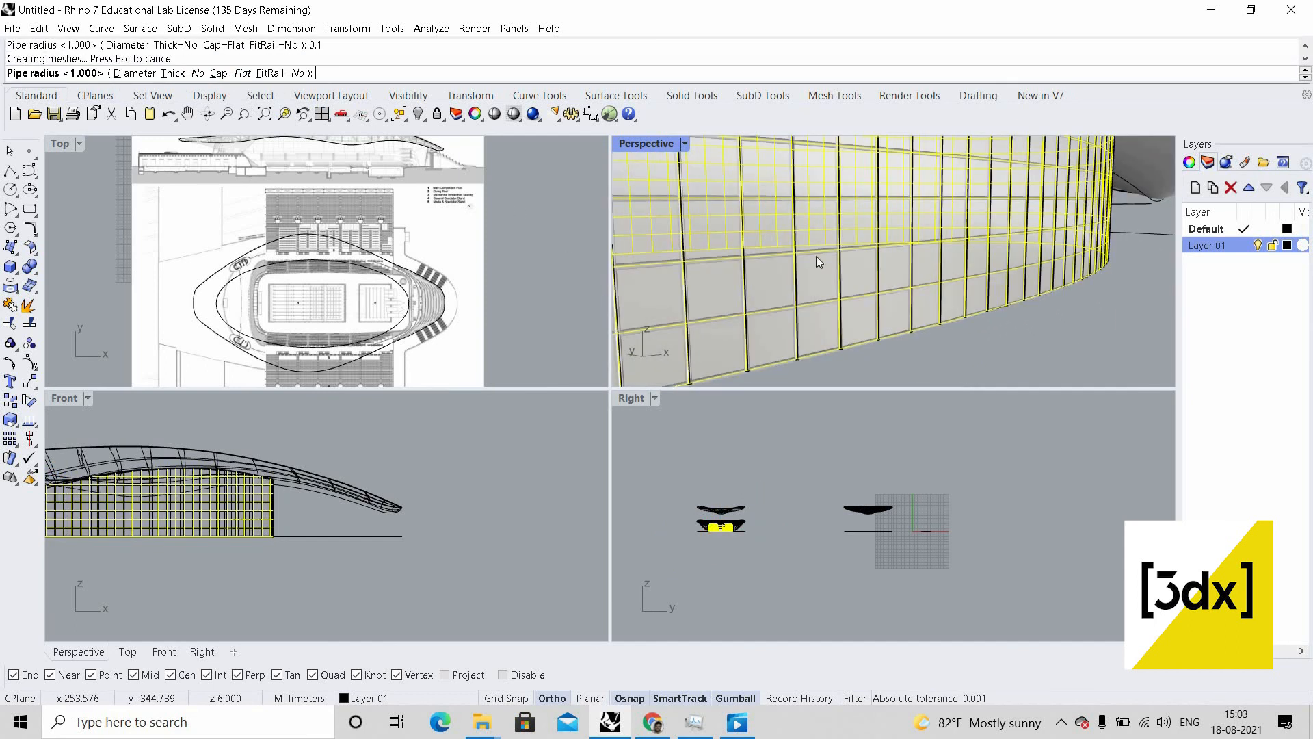
{"action": "scroll", "coordinate": [1021, 268], "scroll_direction": "down", "scroll_amount": 10}
{"action": "right_click_drag", "start_coordinate": [1076, 253], "coordinate": [1066, 290]}
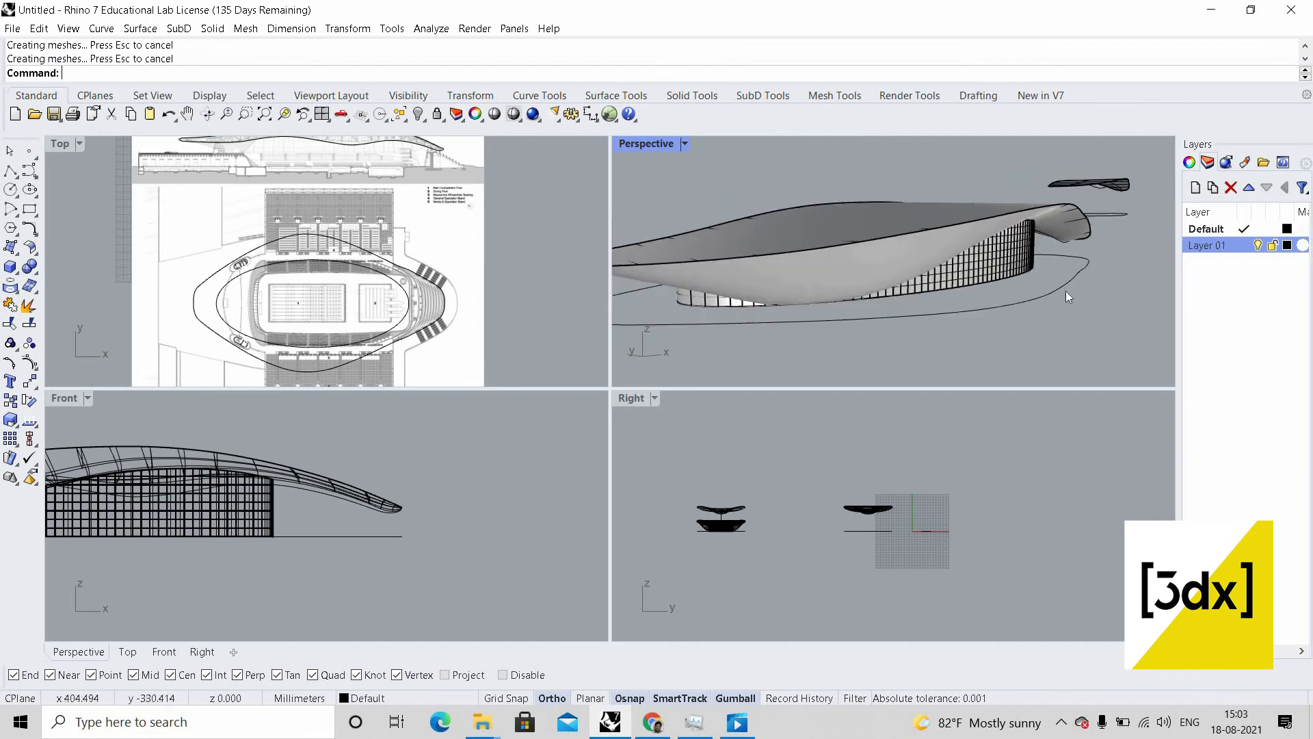
- Create a planar surface from the closed roof outline curve on the ground
{"action": "left_click", "coordinate": [1066, 290]}
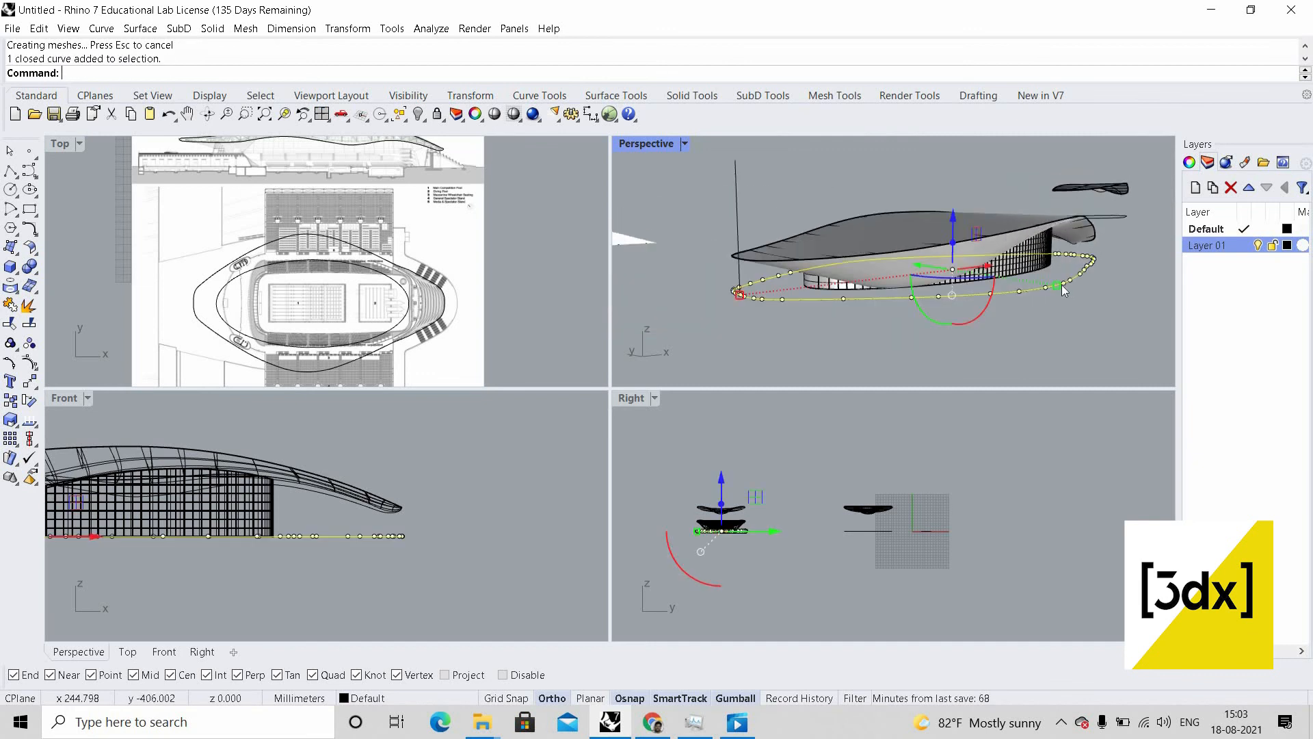
{"action": "type", "text": "PlanarSrf"}
{"action": "key", "text": "Return"}
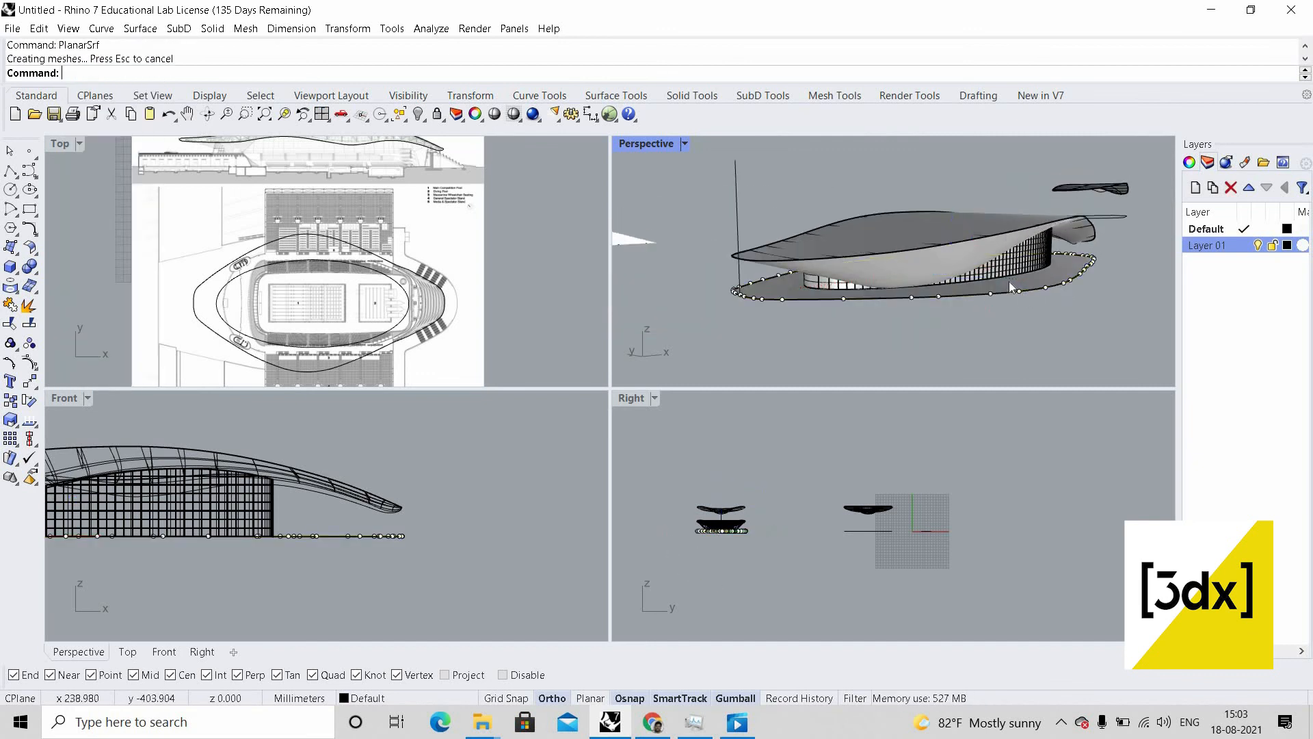
- Create a planar surface from the elliptical curve at the base of the building body
{"action": "scroll", "coordinate": [987, 248], "scroll_direction": "up", "scroll_amount": 3}
{"action": "right_click_drag", "start_coordinate": [988, 248], "coordinate": [1031, 217]}
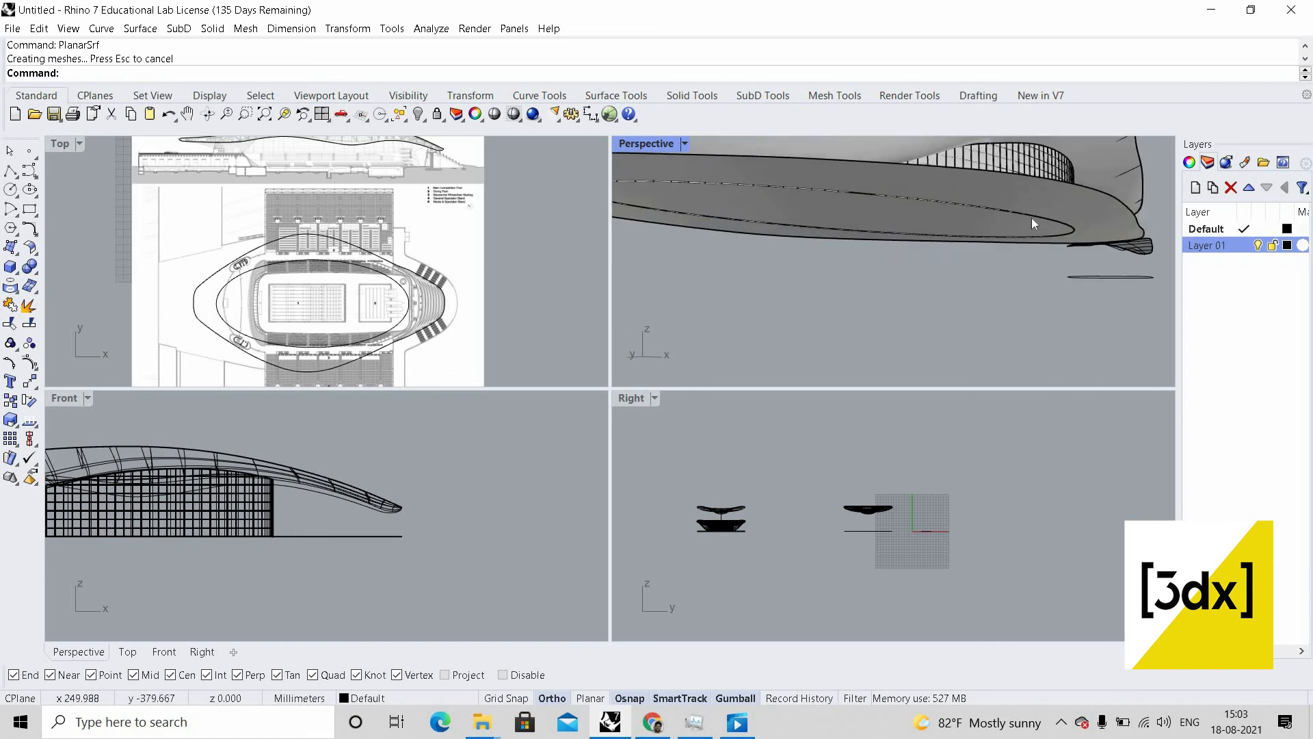
{"action": "left_click", "coordinate": [1031, 218]}
{"action": "key", "text": "Return"}
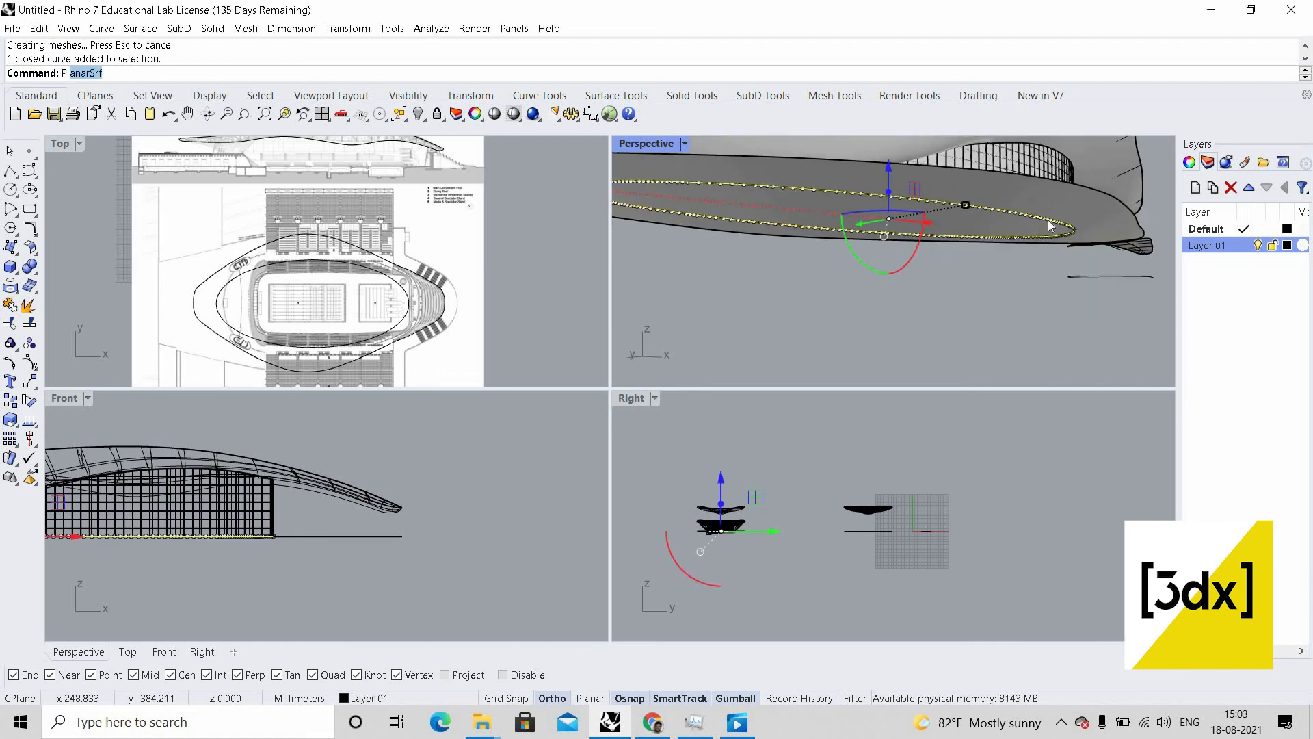
{"action": "type", "text": "P"}
{"action": "key", "text": "Return"}
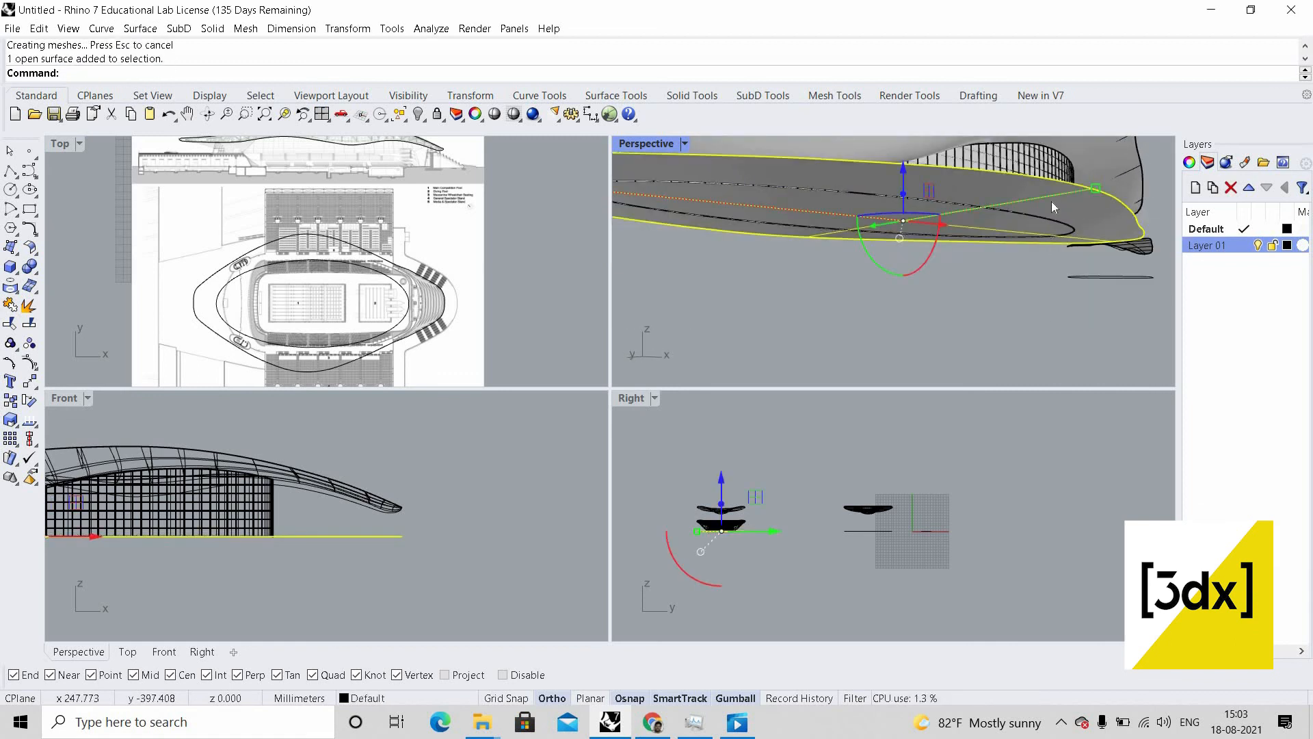
- Hide the large planar ground surface bounded by the outer outline curve
{"action": "middle_click", "coordinate": [1085, 208]}
{"action": "left_click", "coordinate": [1056, 203]}
{"action": "scroll", "coordinate": [1033, 274], "scroll_direction": "down", "scroll_amount": 4}
{"action": "right_click_drag", "start_coordinate": [1019, 273], "coordinate": [994, 238]}
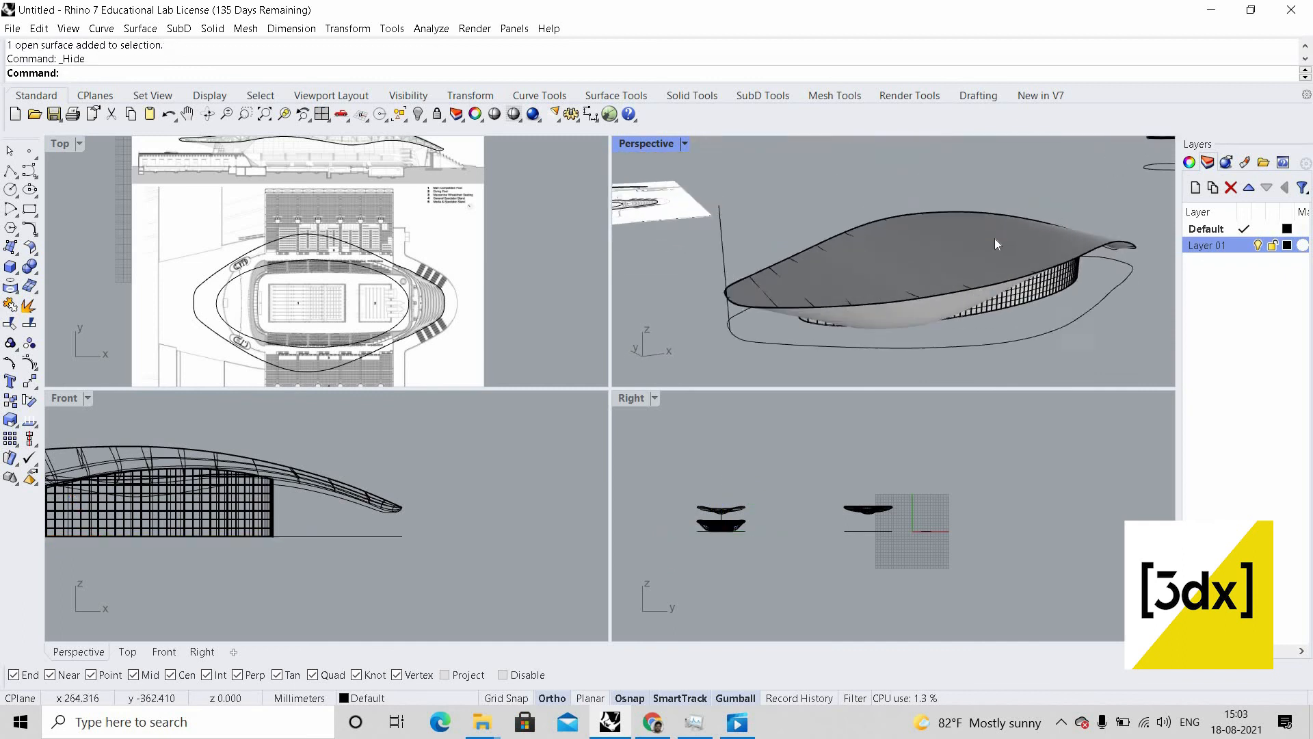
- Maximize the Perspective viewport and examine the piped grid on the building's facade up close
{"action": "scroll", "coordinate": [1025, 274], "scroll_direction": "up", "scroll_amount": 3}
{"action": "scroll", "coordinate": [998, 247], "scroll_direction": "down", "scroll_amount": 5}
{"action": "double_click", "coordinate": [650, 143]}
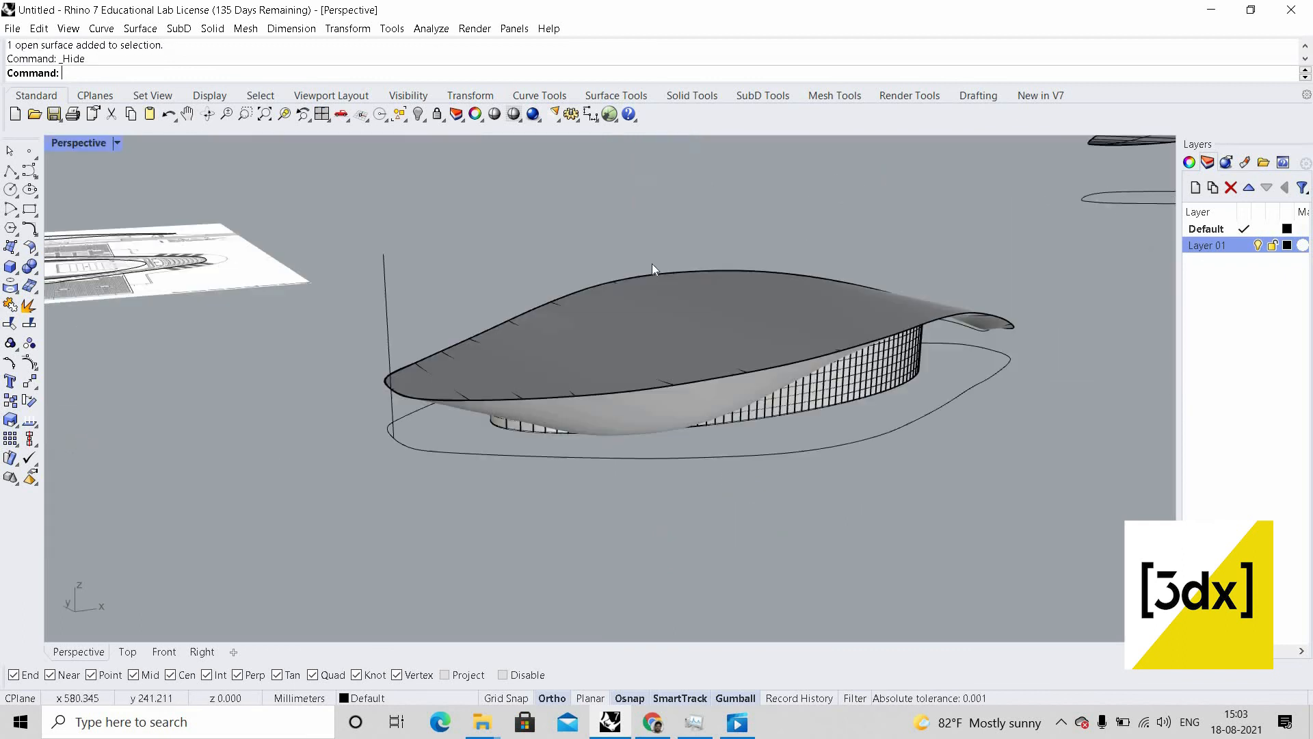
{"action": "right_click_drag", "start_coordinate": [651, 264], "coordinate": [654, 242]}
{"action": "scroll", "coordinate": [653, 242], "scroll_direction": "up", "scroll_amount": 4}
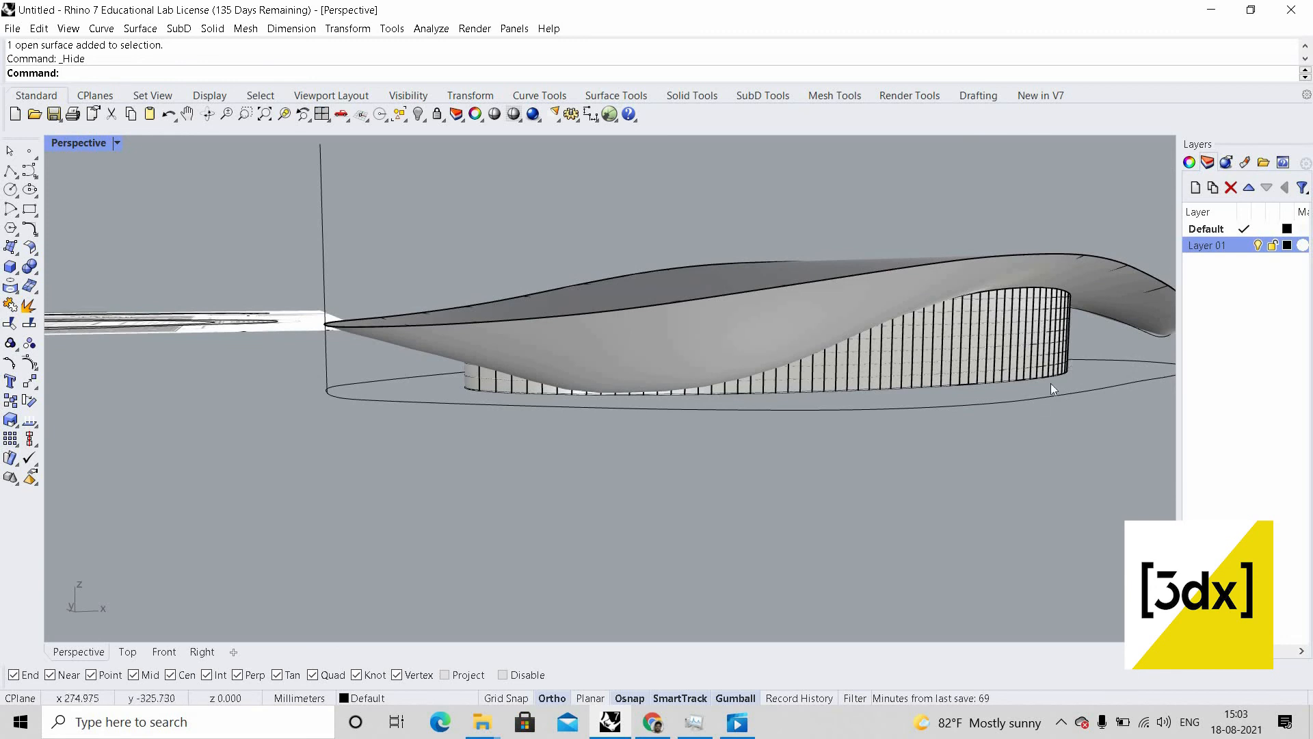
{"action": "scroll", "coordinate": [976, 412], "scroll_direction": "up", "scroll_amount": 2}
{"action": "scroll", "coordinate": [917, 407], "scroll_direction": "up", "scroll_amount": 5}
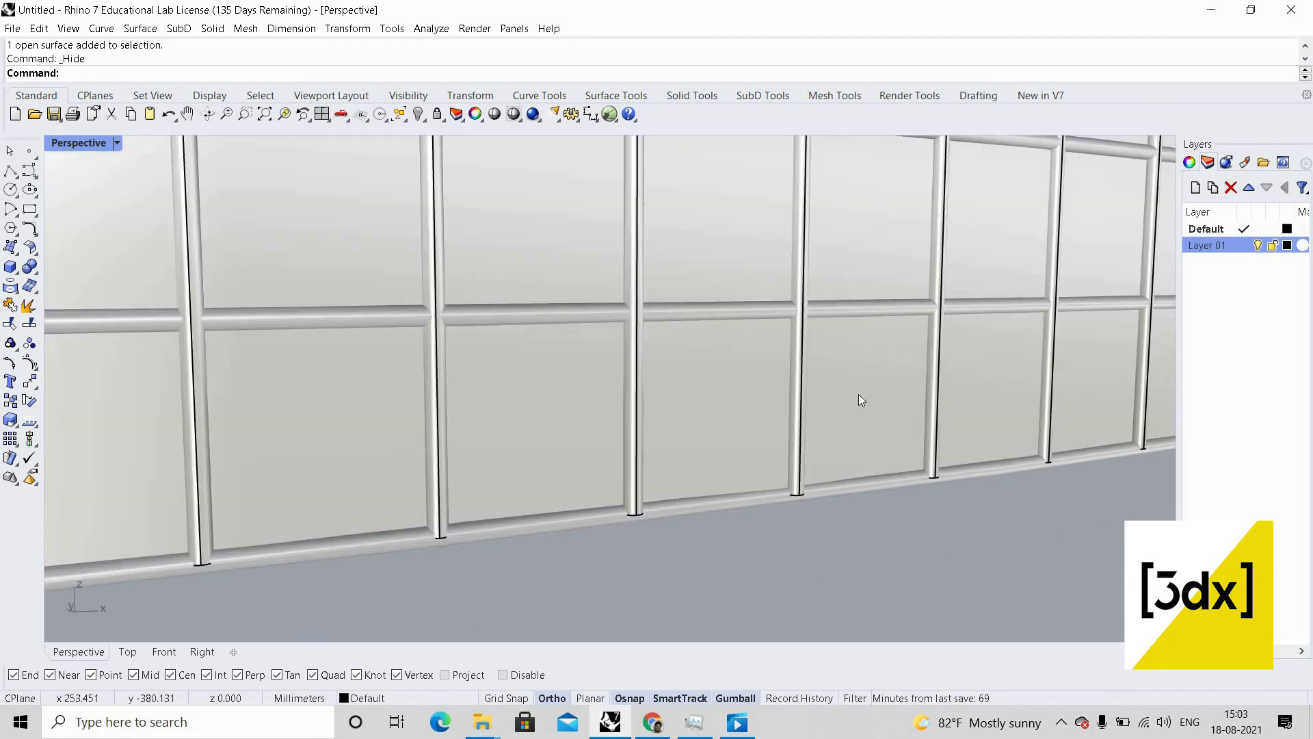
- Offset the building body's side wall inward by 0.5 mm as a surface, with the Solid option set to No
{"action": "left_click", "coordinate": [860, 393]}
{"action": "scroll", "coordinate": [860, 395], "scroll_direction": "down", "scroll_amount": 8}
{"action": "scroll", "coordinate": [859, 392], "scroll_direction": "up", "scroll_amount": 2}
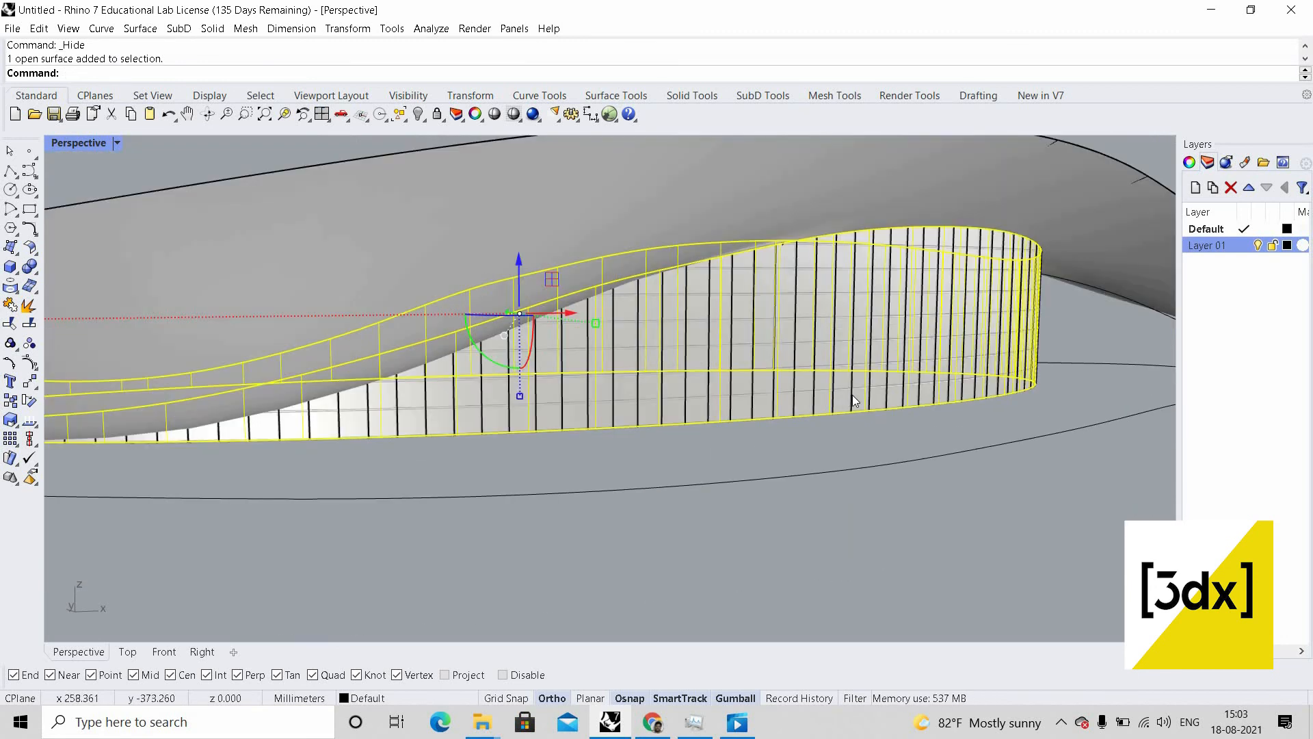
{"action": "type", "text": "OffsetSrf"}
{"action": "key", "text": "Return"}
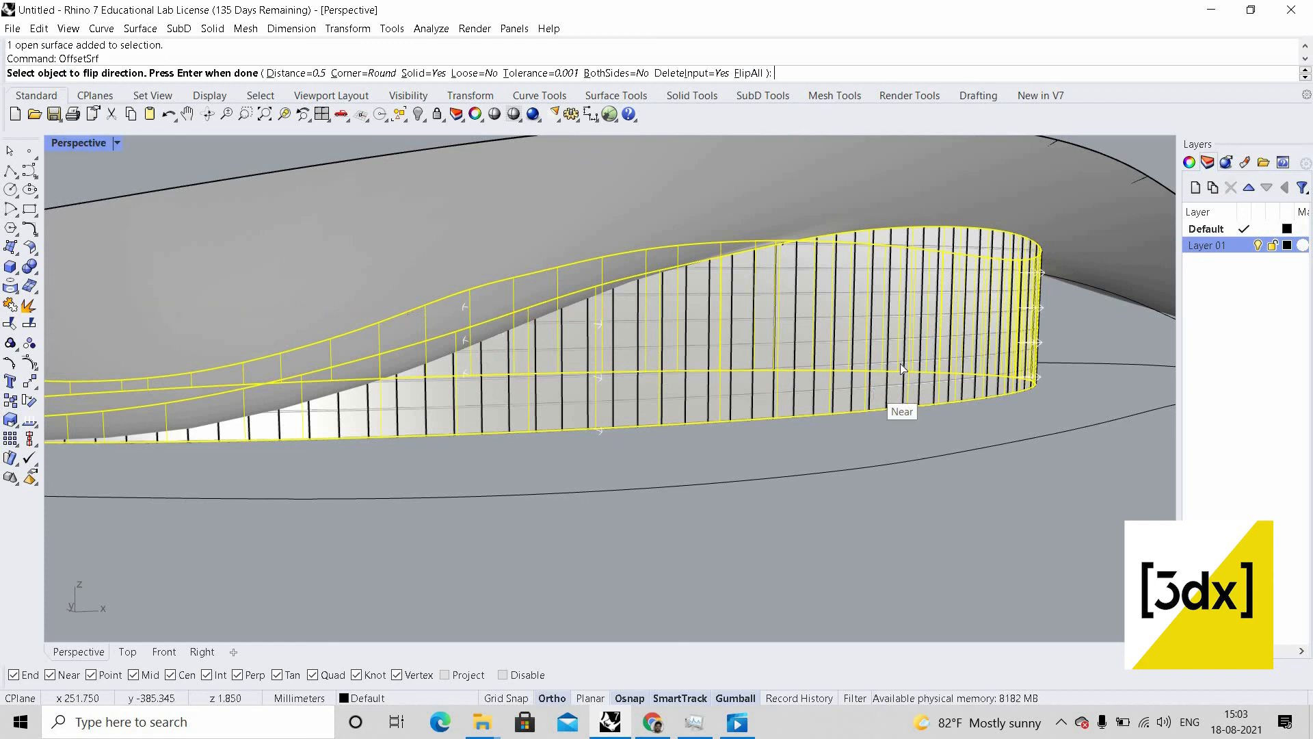
{"action": "type", "text": "f"}
{"action": "key", "text": "Return"}
{"action": "left_click", "coordinate": [423, 73]}
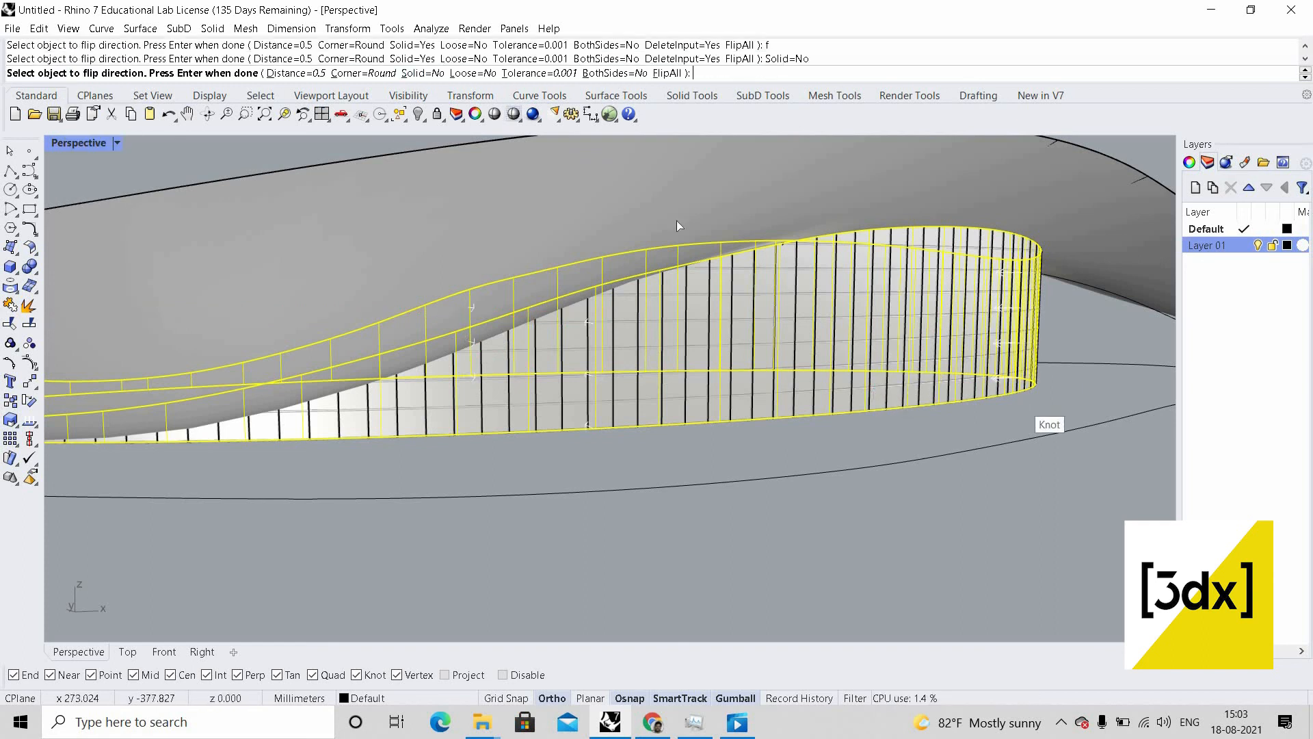
{"action": "key", "text": "Return"}
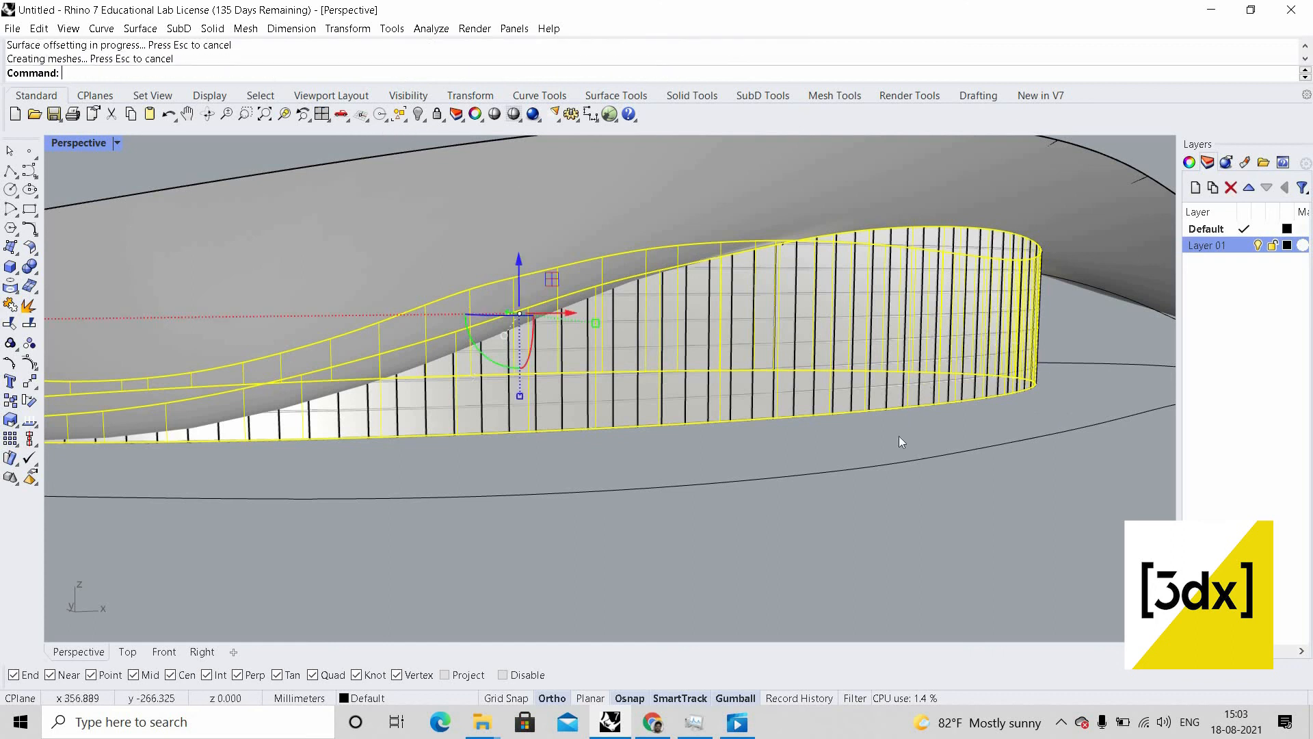
{"action": "scroll", "coordinate": [901, 418], "scroll_direction": "up", "scroll_amount": 6}
{"action": "left_click_drag", "start_coordinate": [905, 418], "coordinate": [933, 441]}
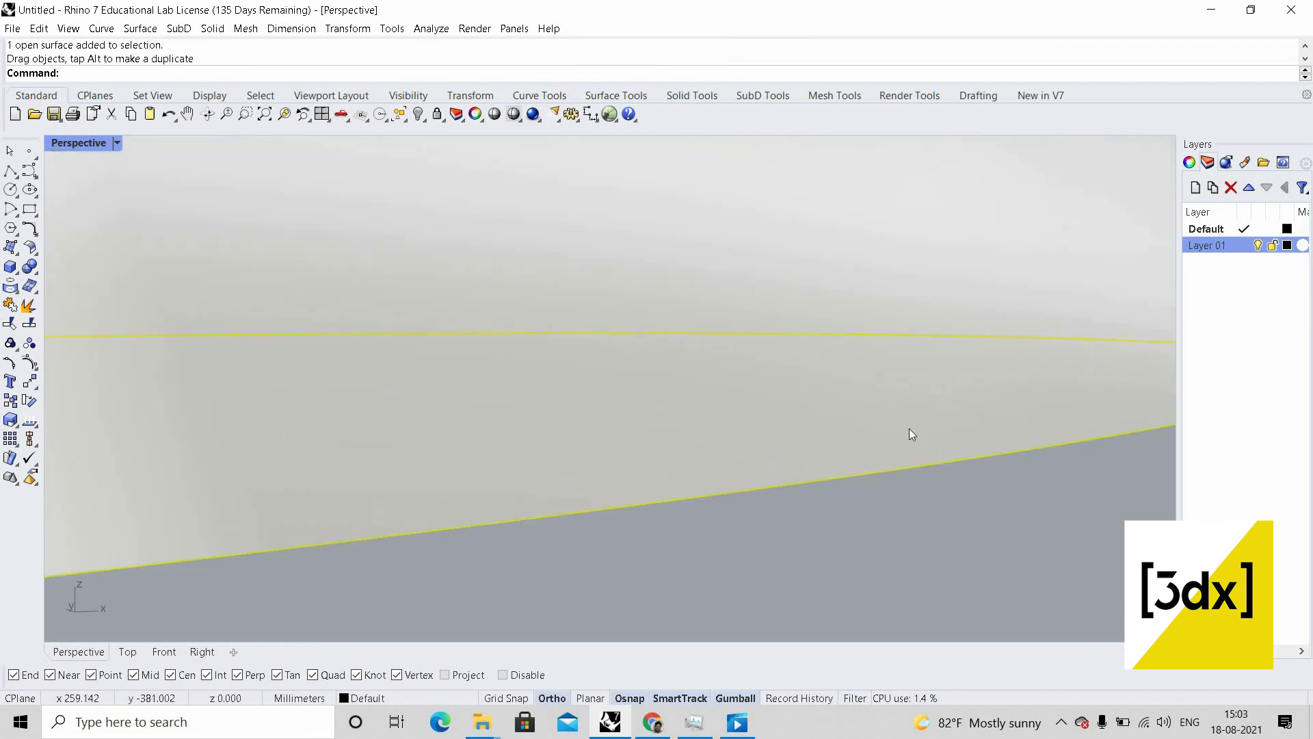
{"action": "key", "text": "ctrl+z"}
- Delete the original outer side wall surface, keeping the inward offset surface and the piped grid
{"action": "scroll", "coordinate": [892, 444], "scroll_direction": "down", "scroll_amount": 10}
{"action": "scroll", "coordinate": [859, 475], "scroll_direction": "up", "scroll_amount": 6}
{"action": "key", "text": "Escape"}
{"action": "left_click", "coordinate": [861, 475]}
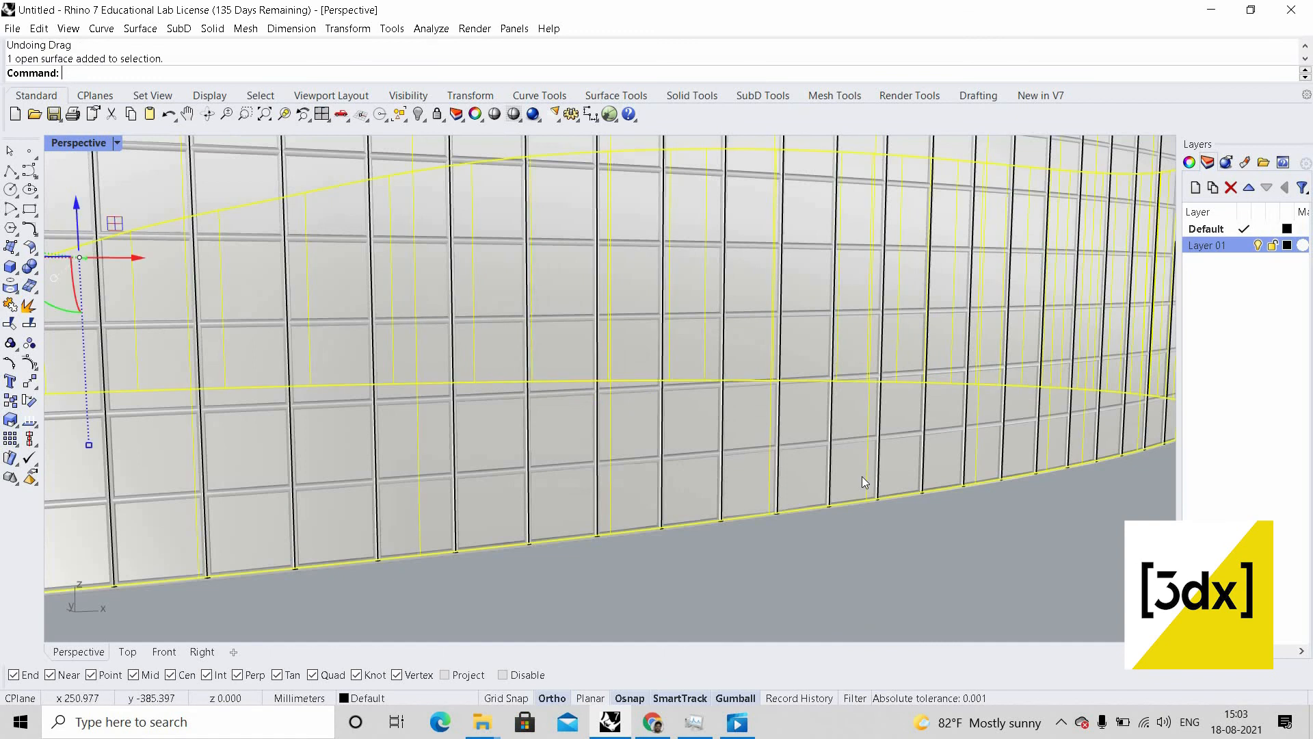
{"action": "key", "text": "Delete"}
- Examine the piped facade grid in front of the recessed wall, up close and from around the building
{"action": "scroll", "coordinate": [901, 424], "scroll_direction": "down", "scroll_amount": 8}
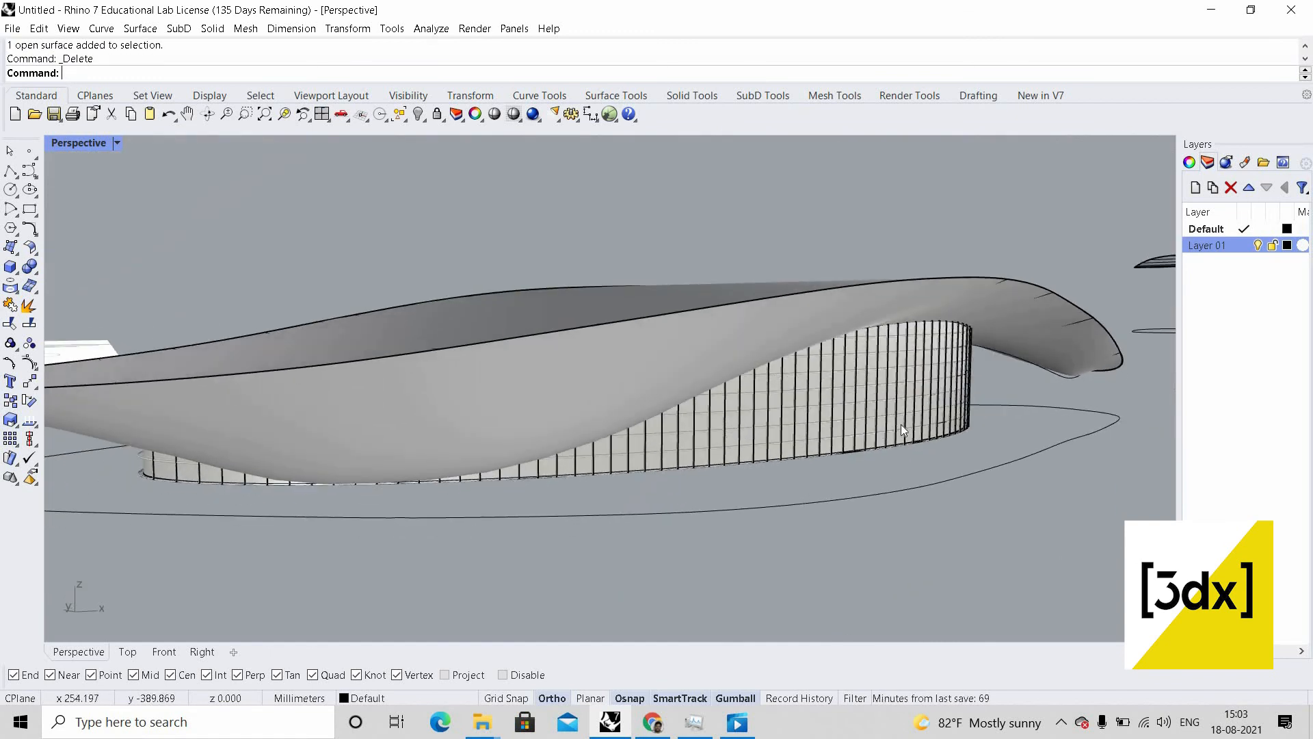
{"action": "scroll", "coordinate": [900, 424], "scroll_direction": "up", "scroll_amount": 8}
{"action": "scroll", "coordinate": [903, 383], "scroll_direction": "up", "scroll_amount": 2}
{"action": "left_click", "coordinate": [930, 364]}
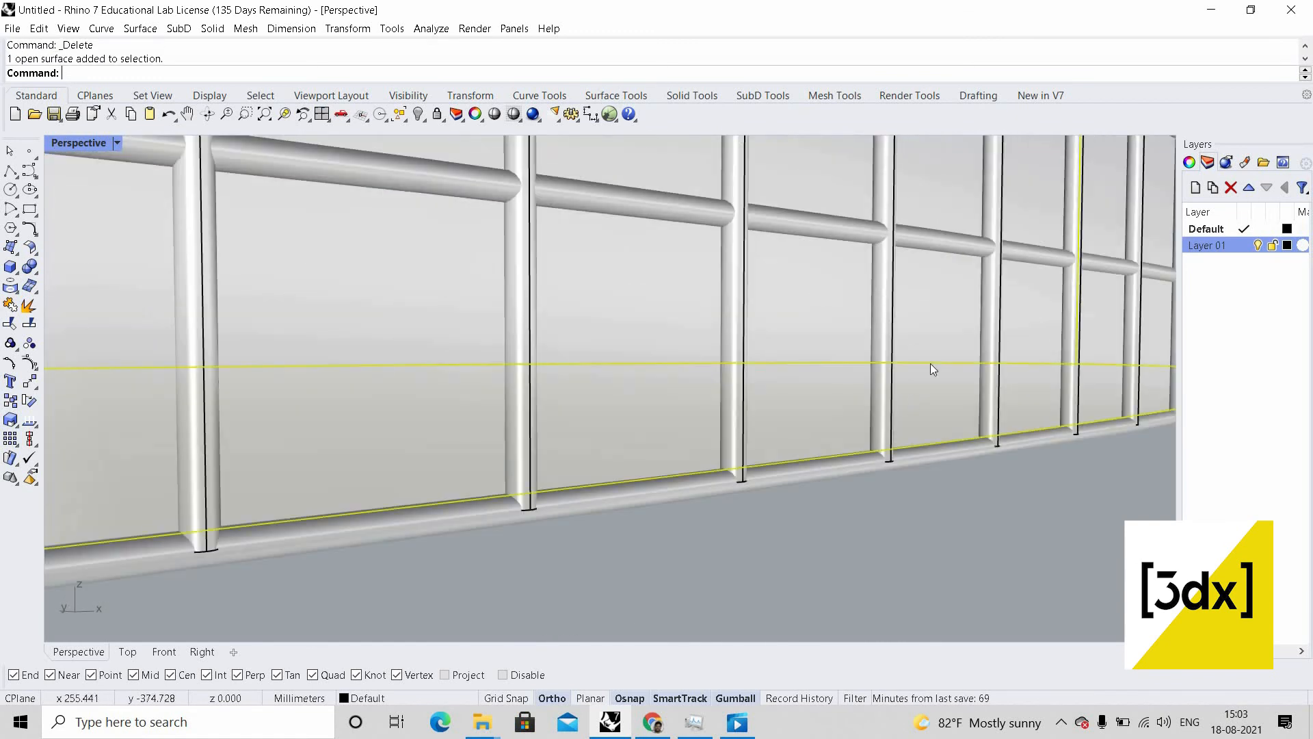
{"action": "scroll", "coordinate": [922, 364], "scroll_direction": "down", "scroll_amount": 8}
{"action": "right_click_drag", "start_coordinate": [923, 363], "coordinate": [888, 389]}
{"action": "scroll", "coordinate": [895, 399], "scroll_direction": "up", "scroll_amount": 2}
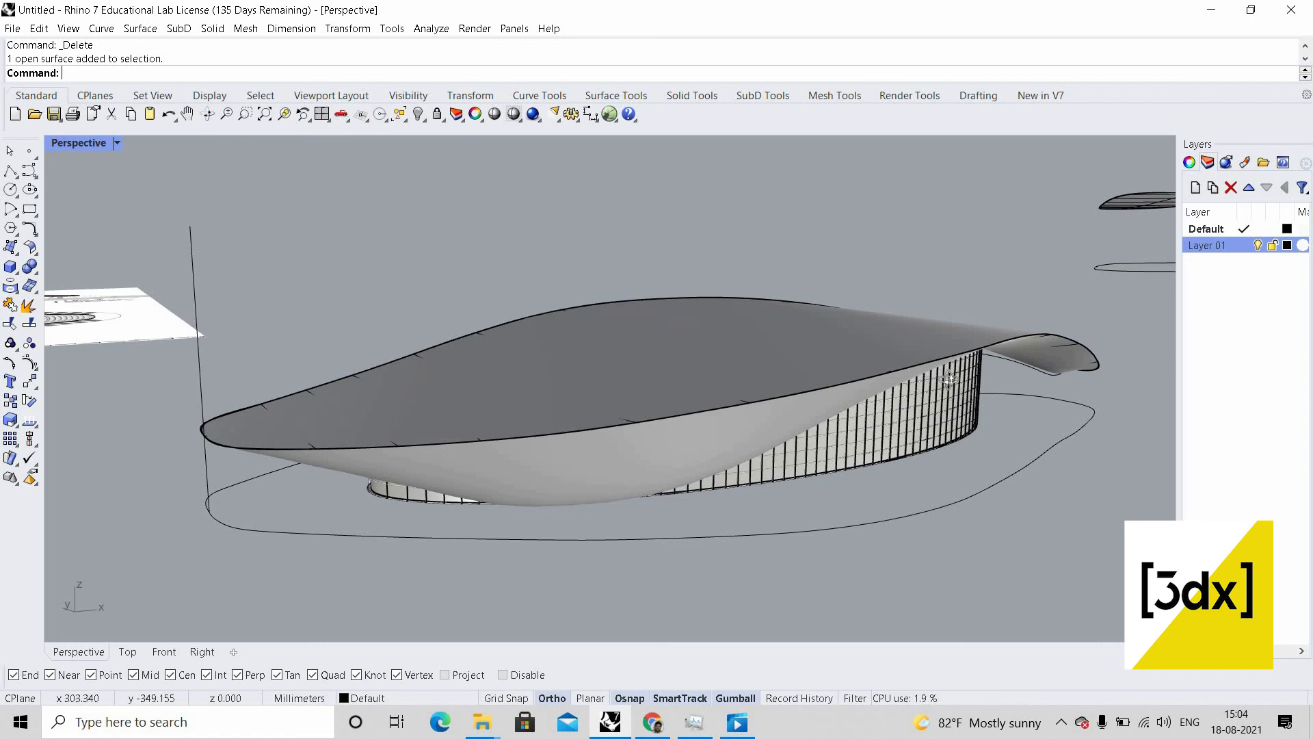
{"action": "right_click_drag", "start_coordinate": [943, 386], "coordinate": [764, 331]}
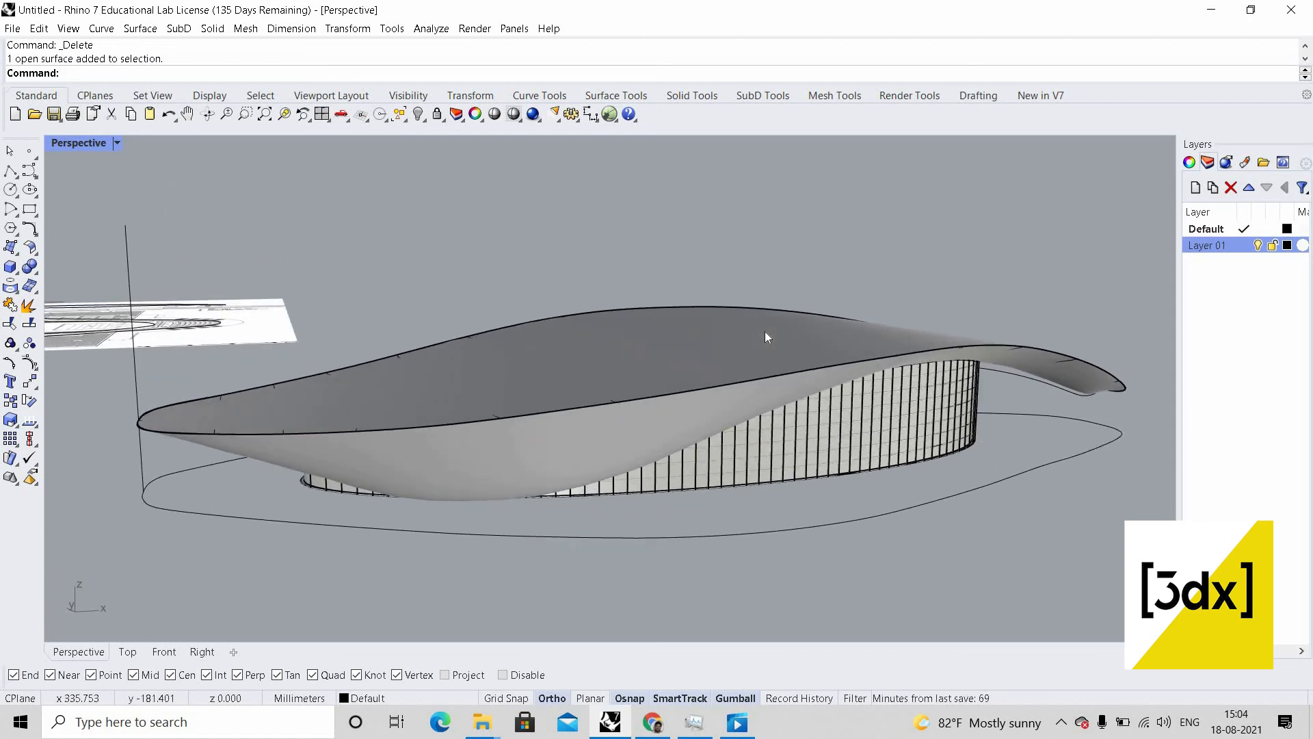